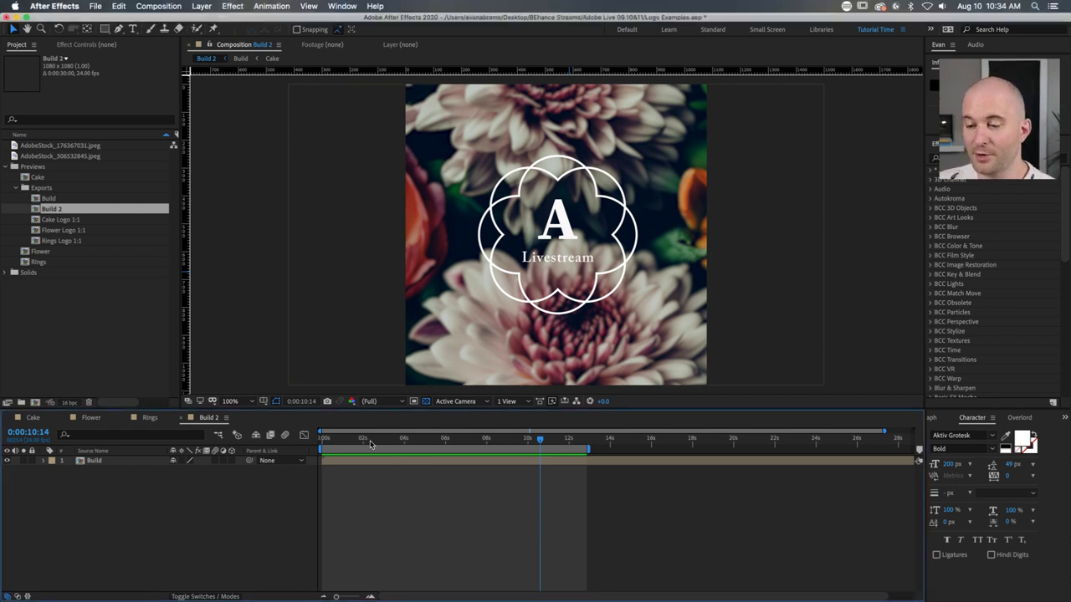
Step: Preview the logo animation from near the start, then open the Cake comp nested inside Build
left_click(331, 441)
key("space")
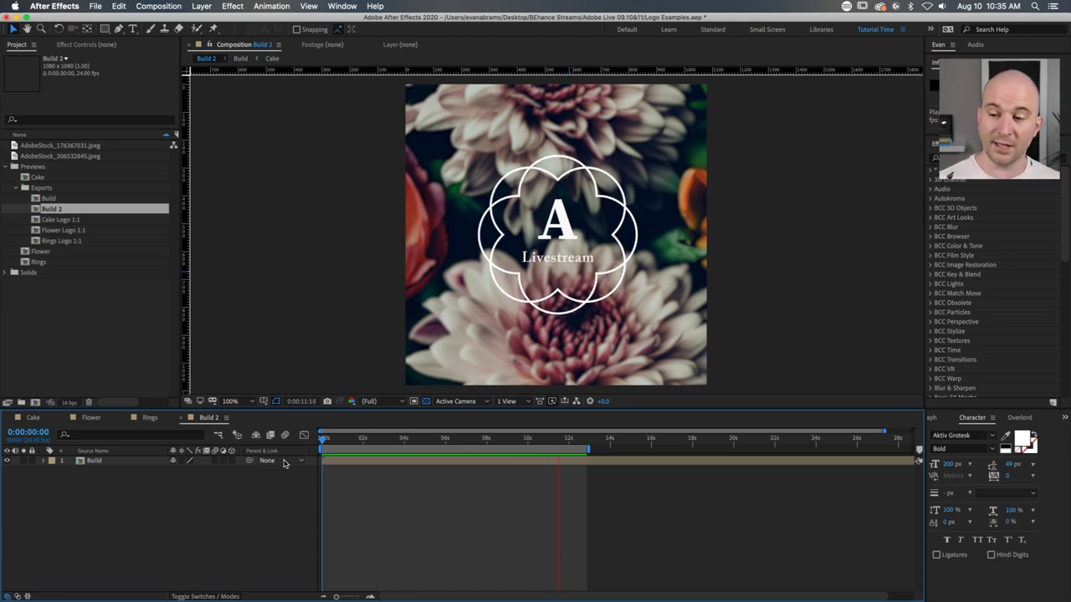
double_click(360, 460)
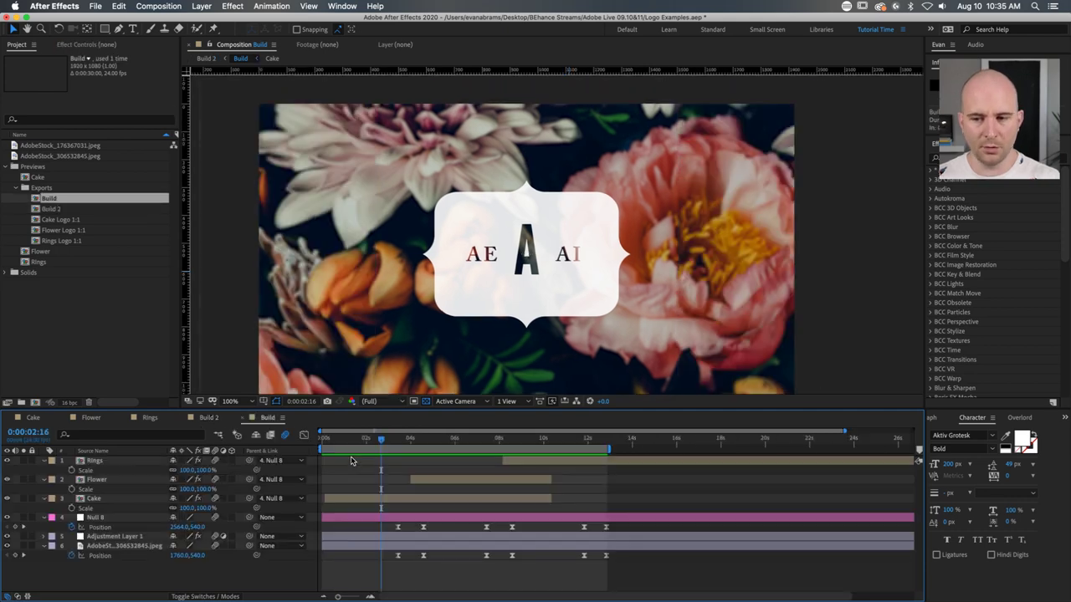
double_click(394, 496)
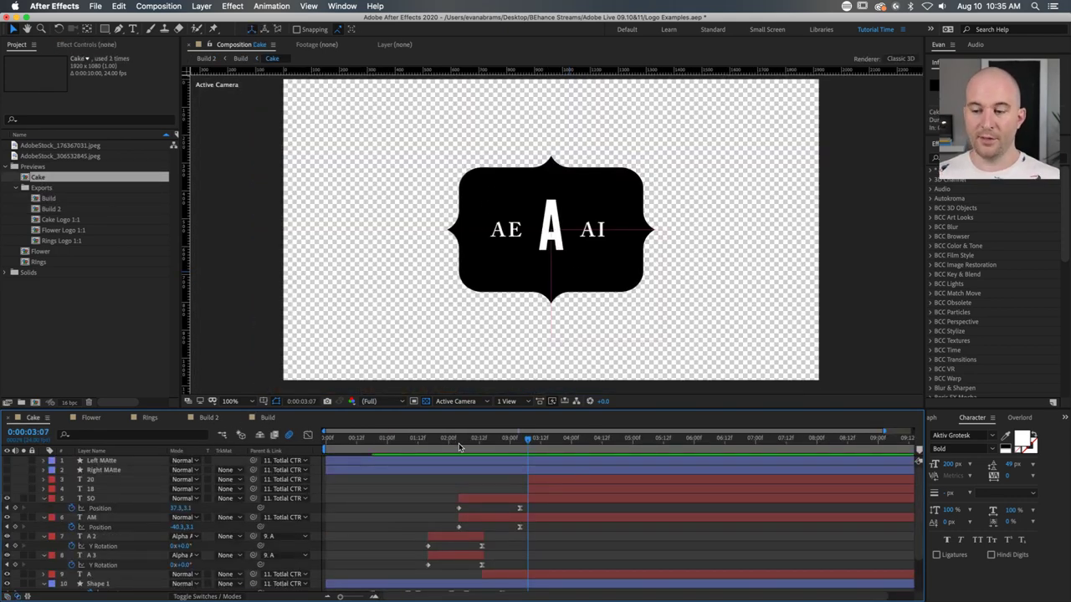
Step: Reveal the Cake layers' keyframes and preview the Cake badge animation from the start
key("super+a")
key("u")
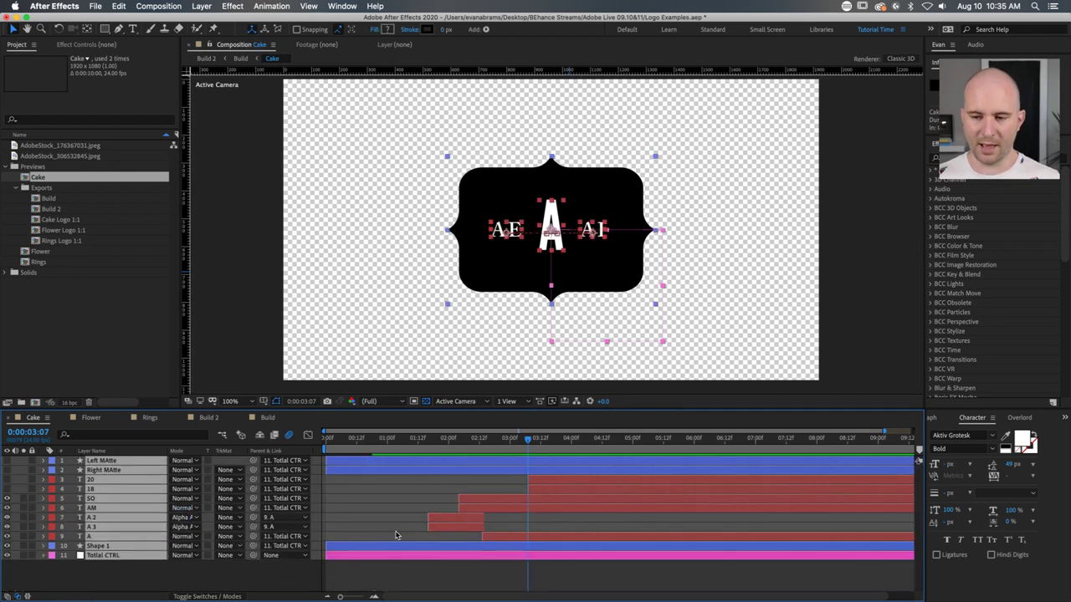
key("super+shift+a")
key("Home")
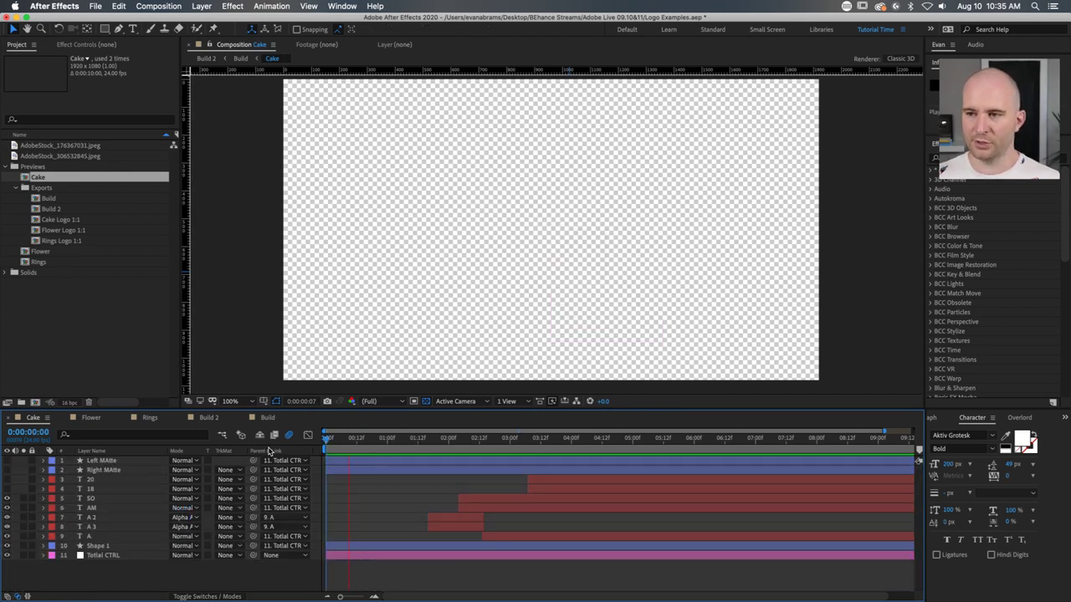
key("space")
key("u")
scroll(405, 492, "down", 3)
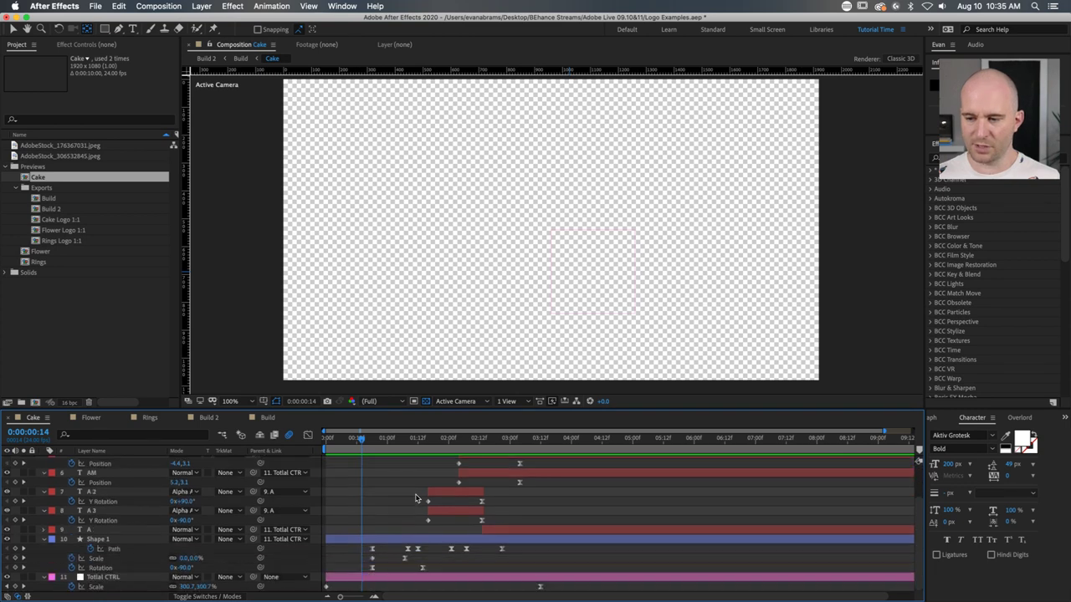
key("space")
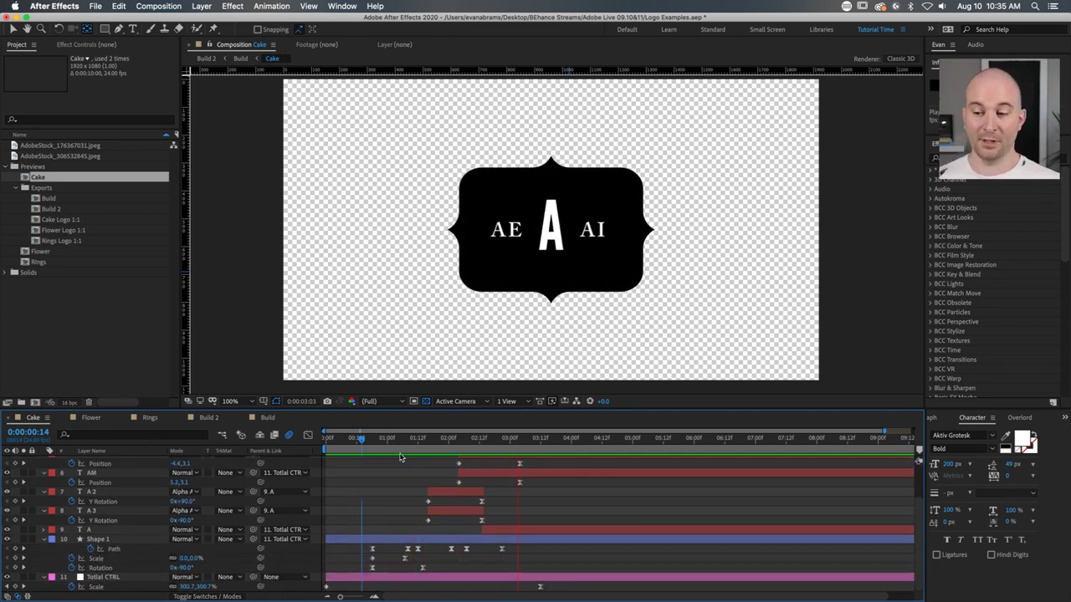
key("space")
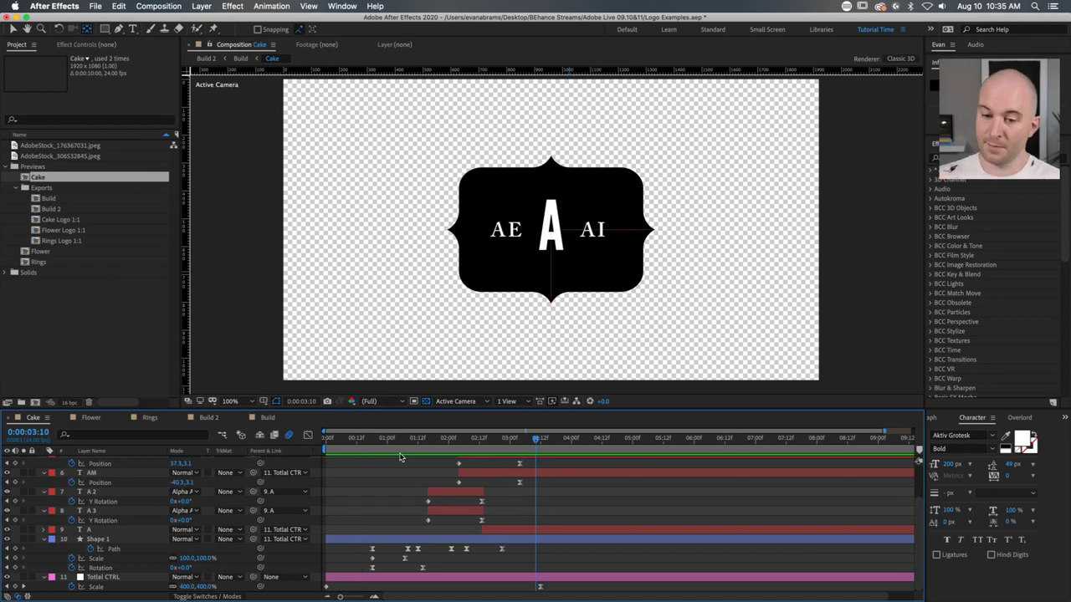
Step: Select the A 2, A and 20 layers, then scrub back to the full cake logo
left_click(450, 489)
left_click(493, 530)
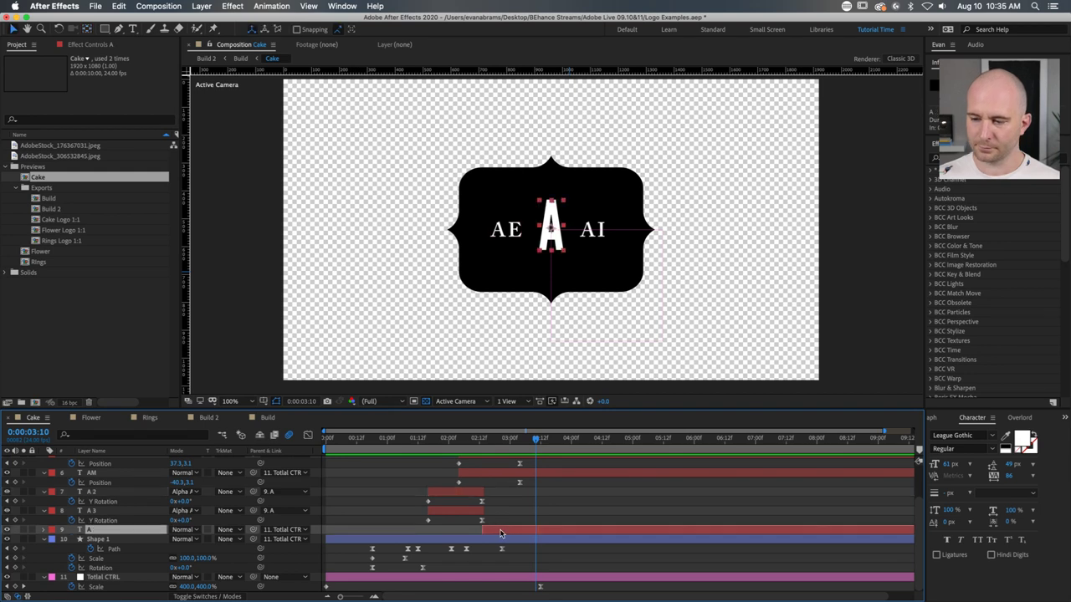
scroll(477, 490, "up", 3)
left_click(548, 482)
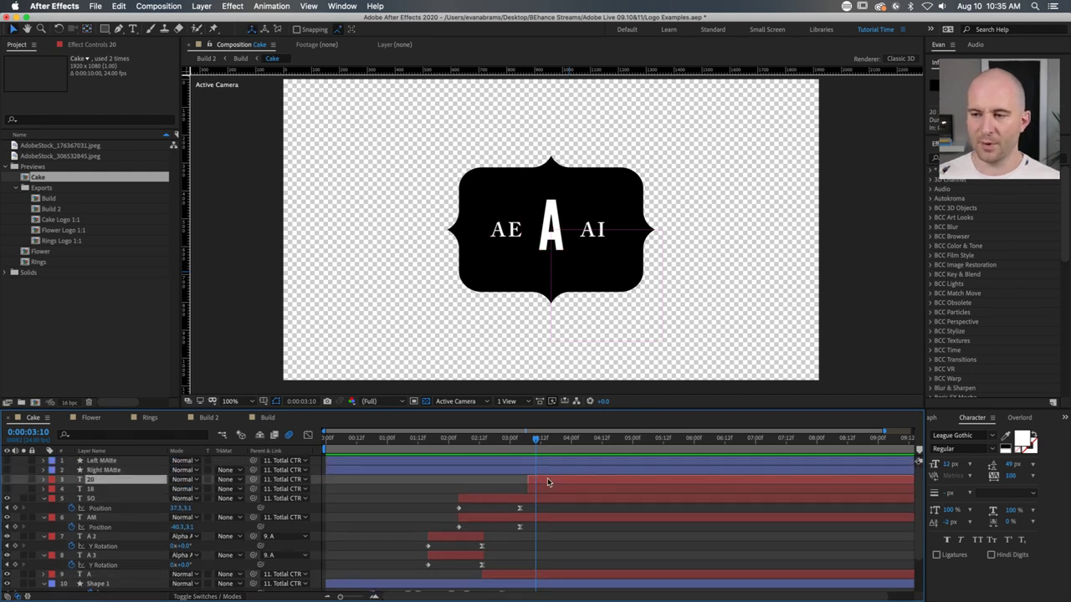
left_click_drag(404, 441, 483, 447)
Step: Play the Flower comp's Animate LOGOS badge through to its finished state, then switch to Illustrator
left_click(94, 418)
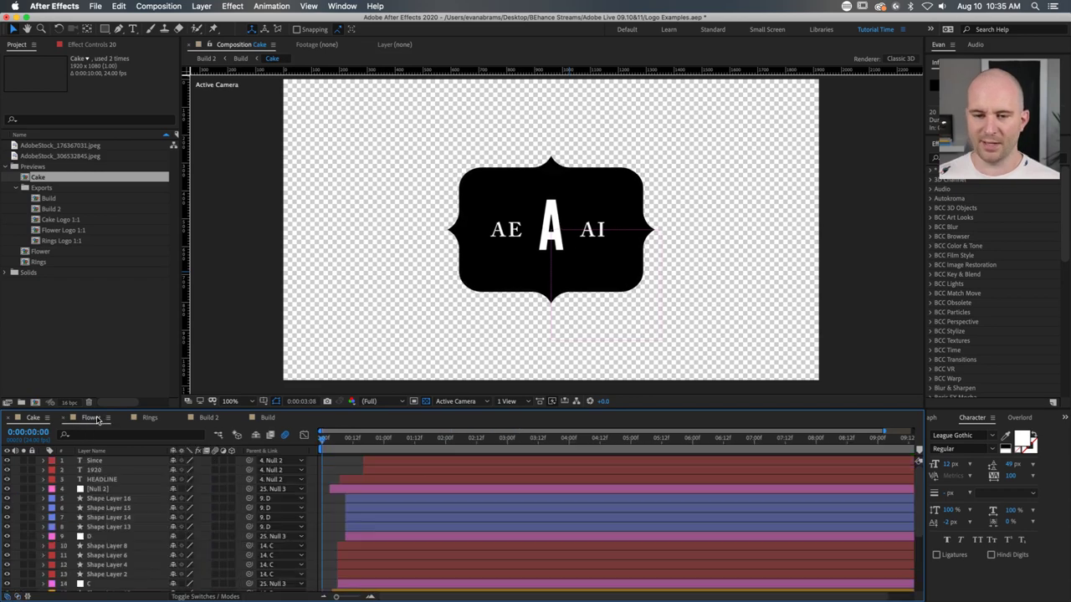
key("space")
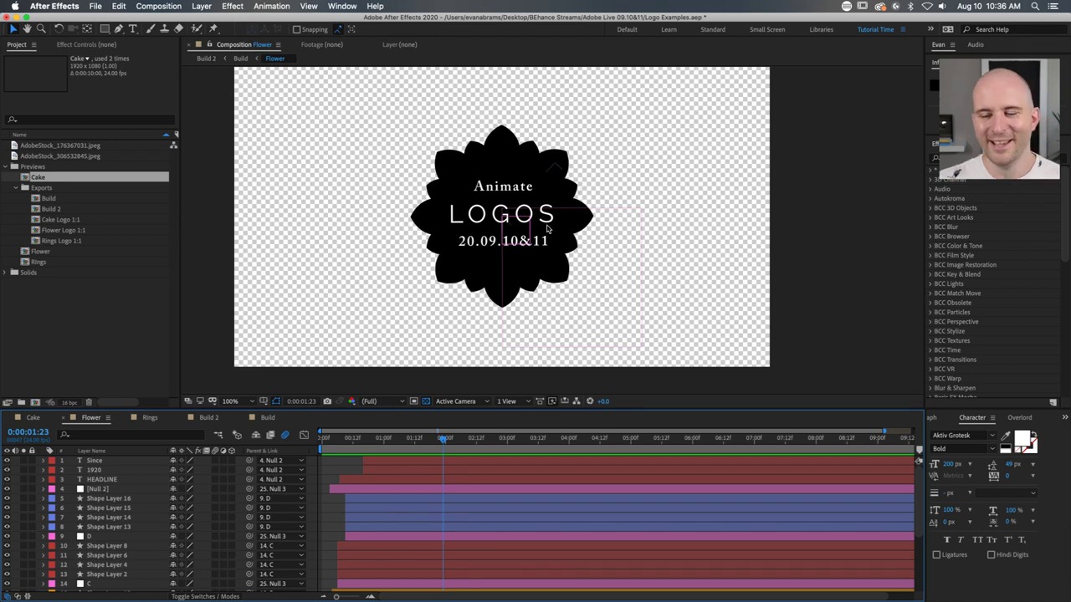
left_click_drag(442, 440, 362, 446)
key("space")
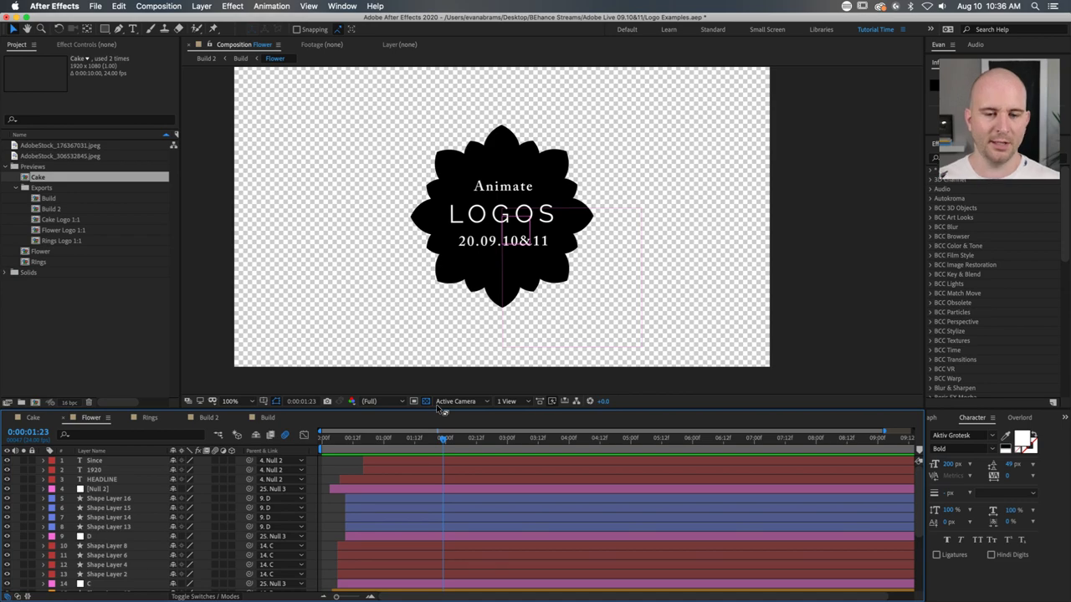
key("super+Tab")
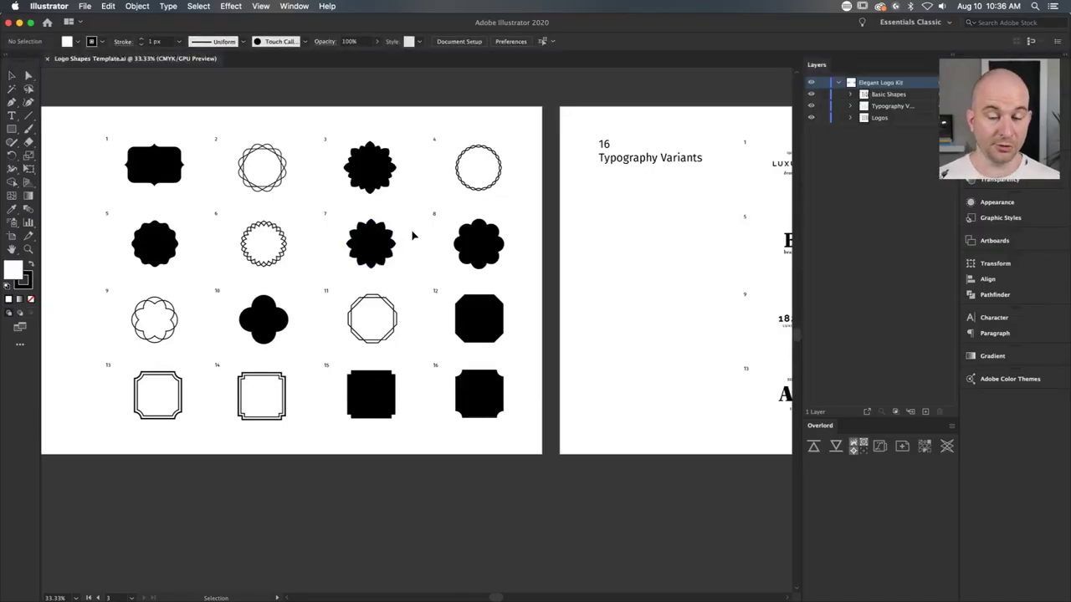
Step: Pan past the Basic Shapes and Typography Variants artboards to the Logos artboard's 16 badges
left_click_drag(267, 281, 370, 278)
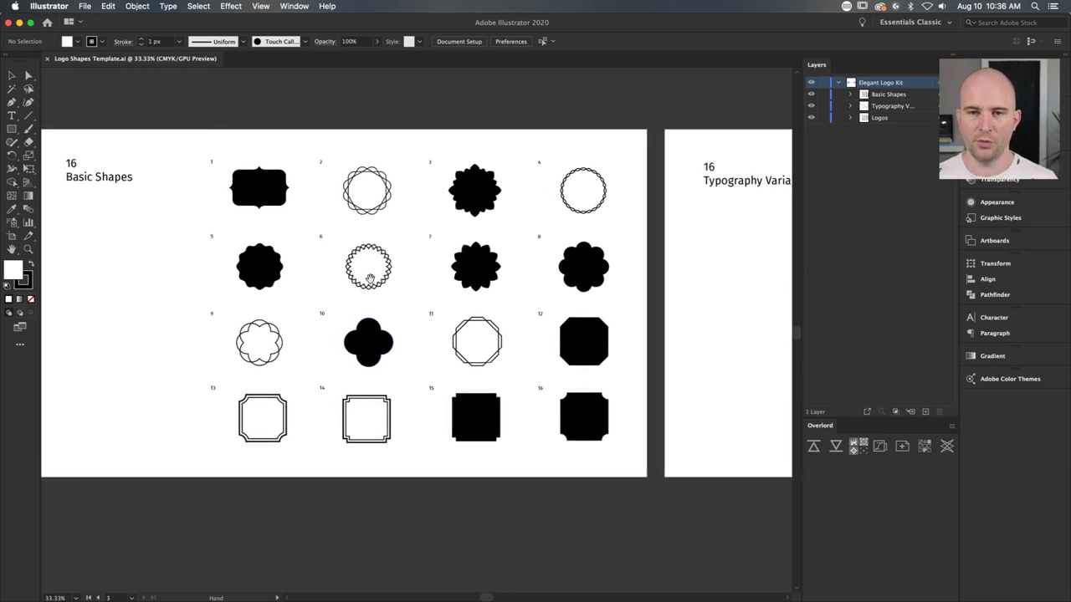
left_click_drag(784, 297, 532, 282)
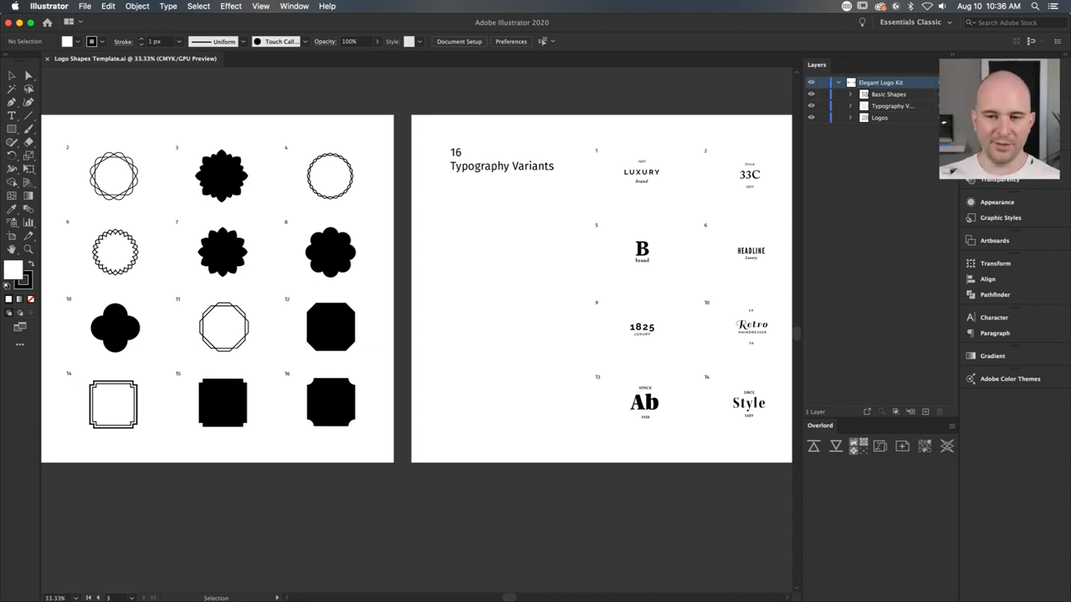
scroll(216, 347, "left", 5)
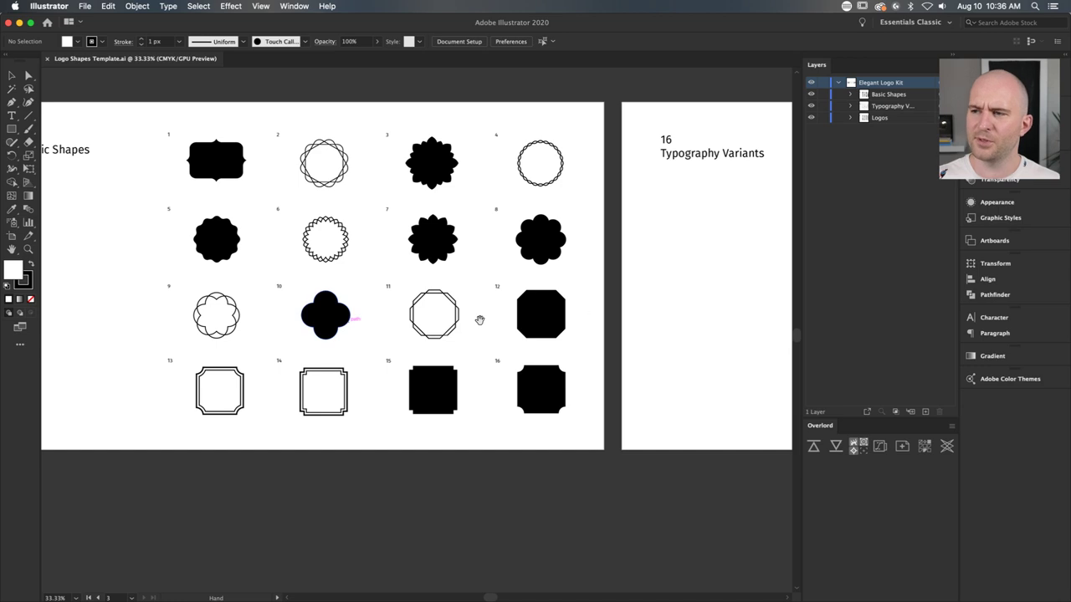
scroll(477, 318, "right", 12)
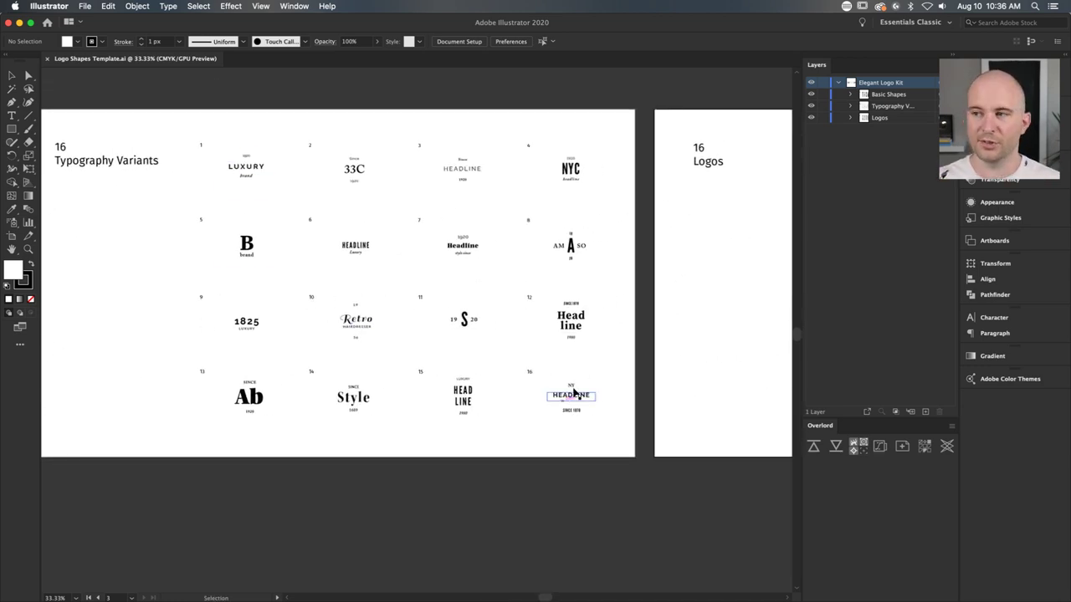
scroll(705, 339, "right", 12)
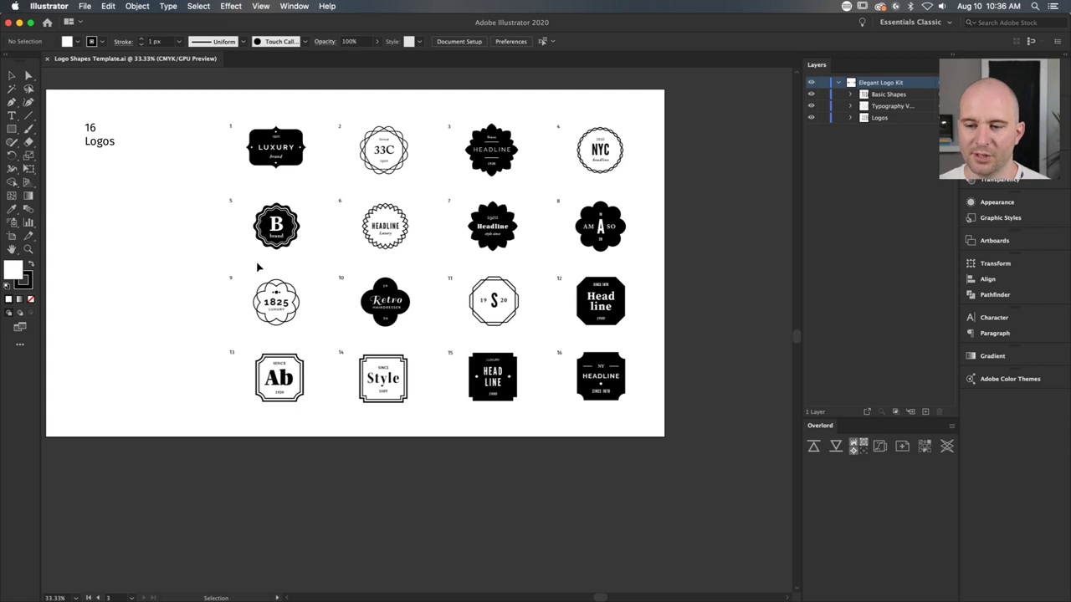
scroll(267, 293, "up", 2)
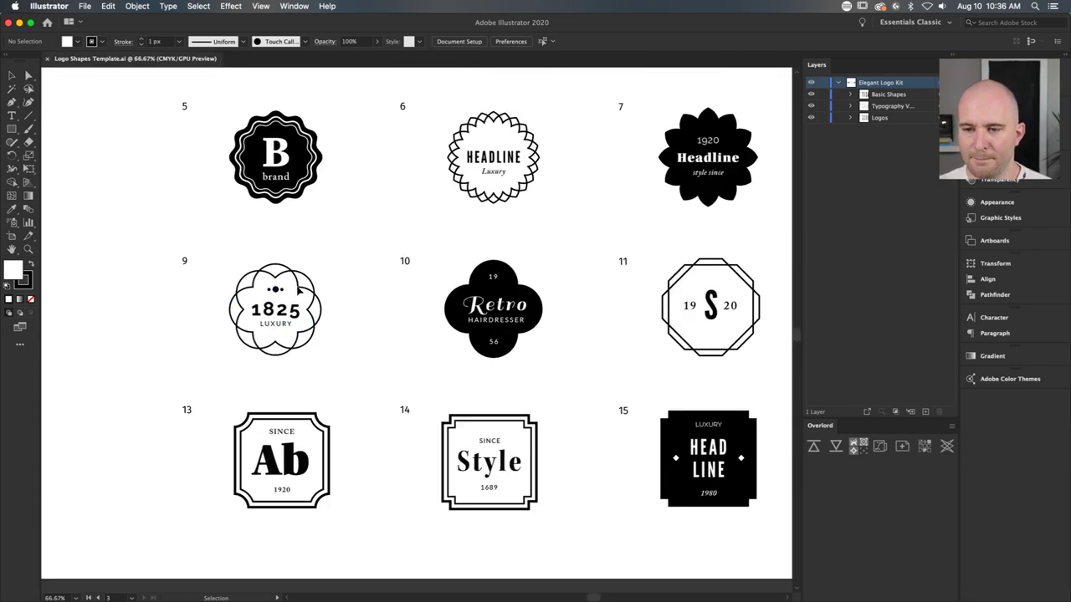
scroll(328, 204, "down", 1)
scroll(327, 204, "up", 5)
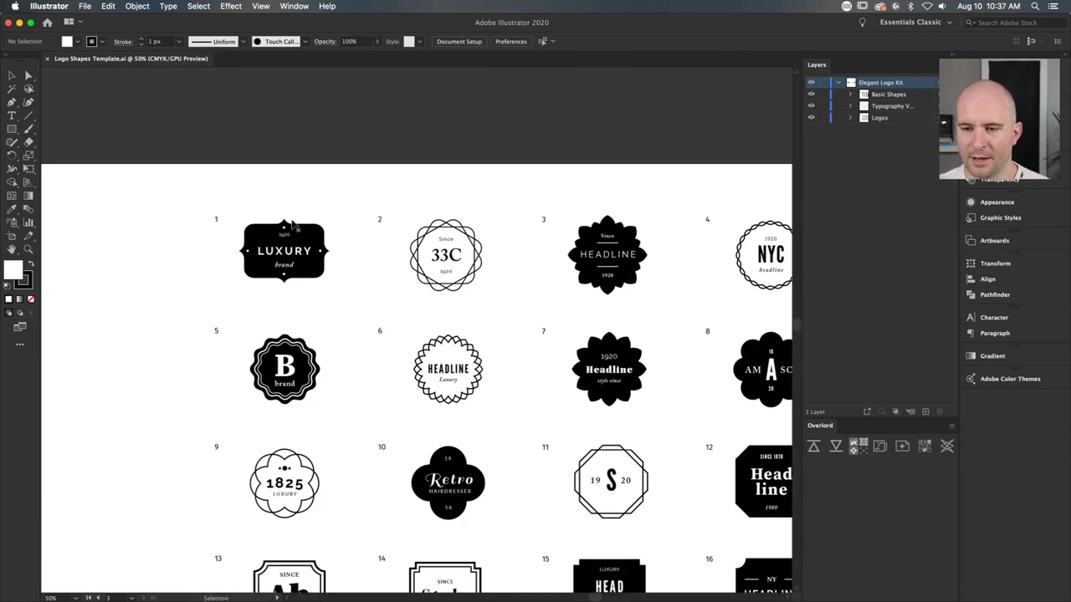
scroll(446, 224, "down", 3)
scroll(446, 225, "right", 3)
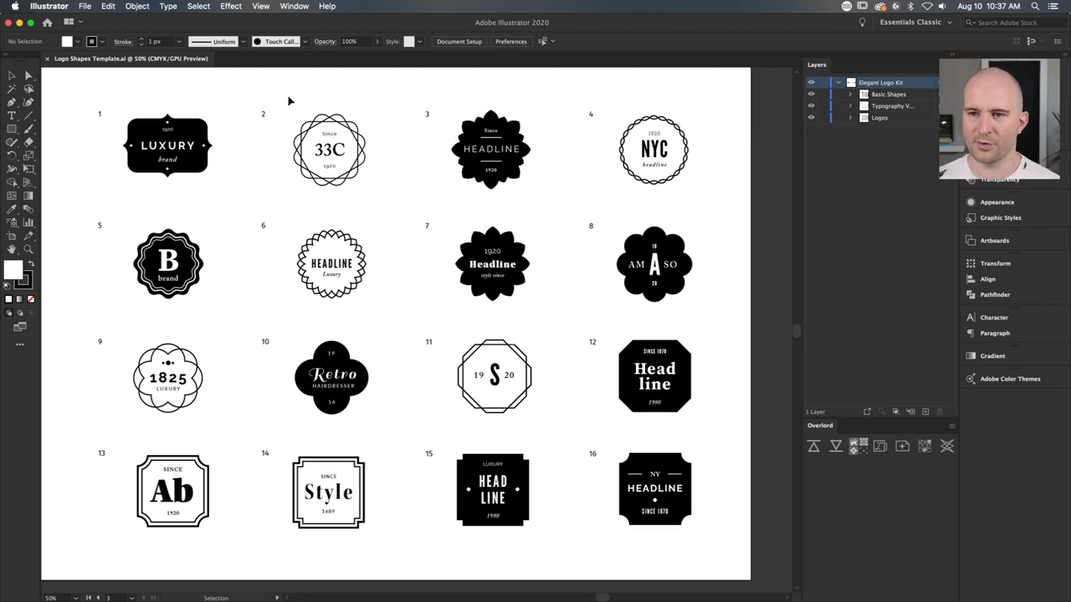
Step: Inspect the logos by selecting them all, showing anchor points, and selecting the 1920 text
left_click_drag(288, 101, 380, 192)
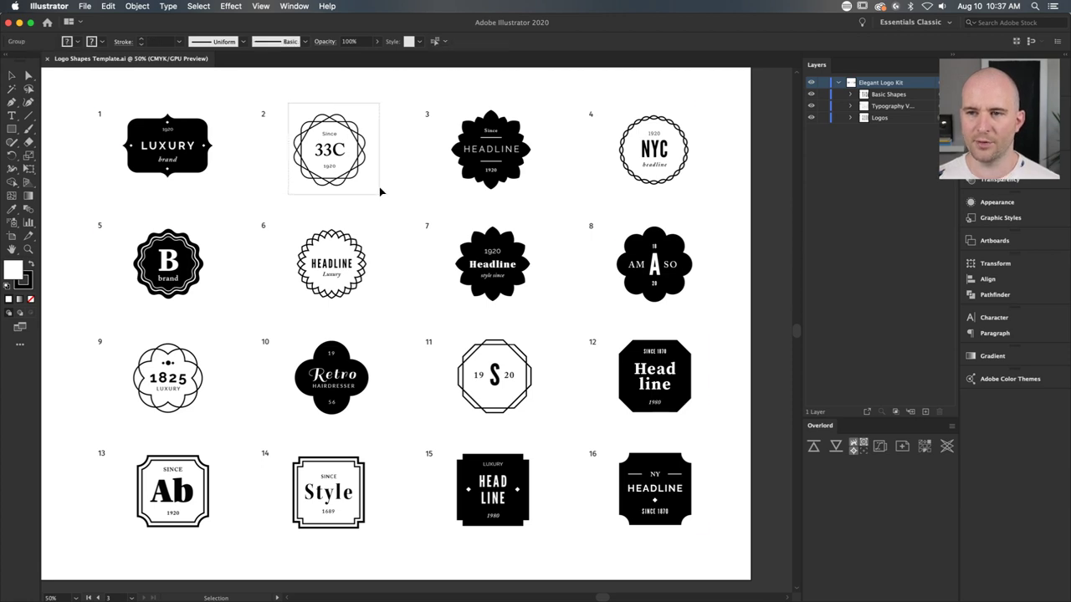
key("super+a")
key("super+a")
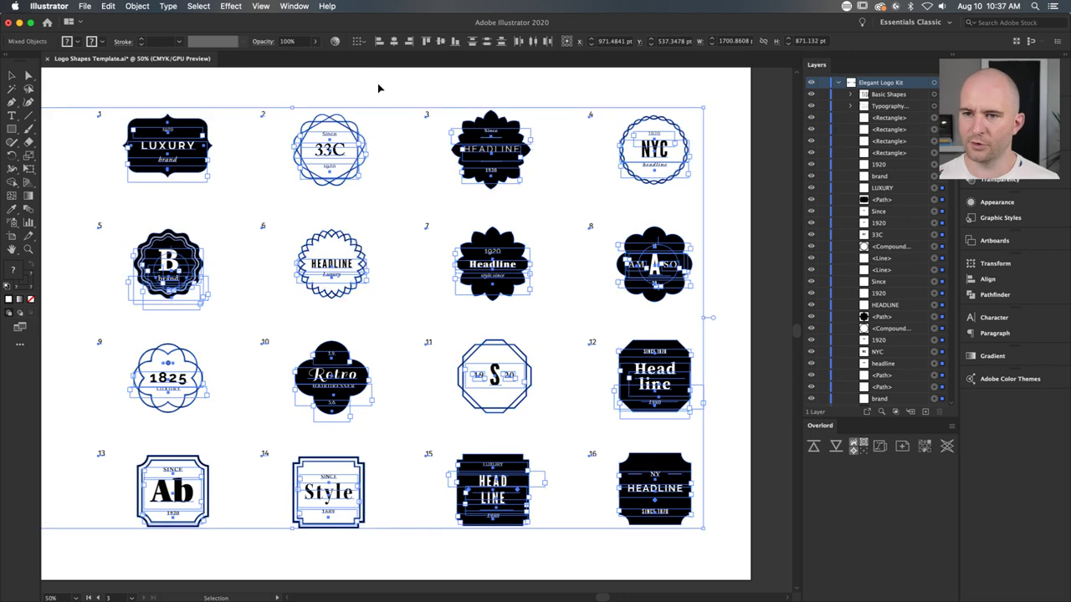
key("super")
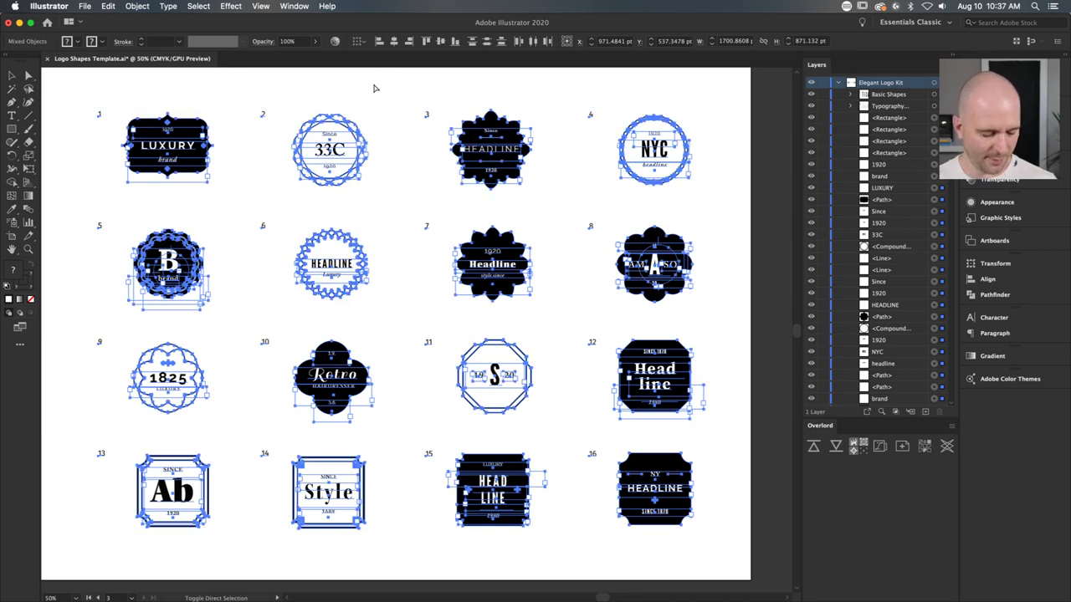
left_click(361, 97)
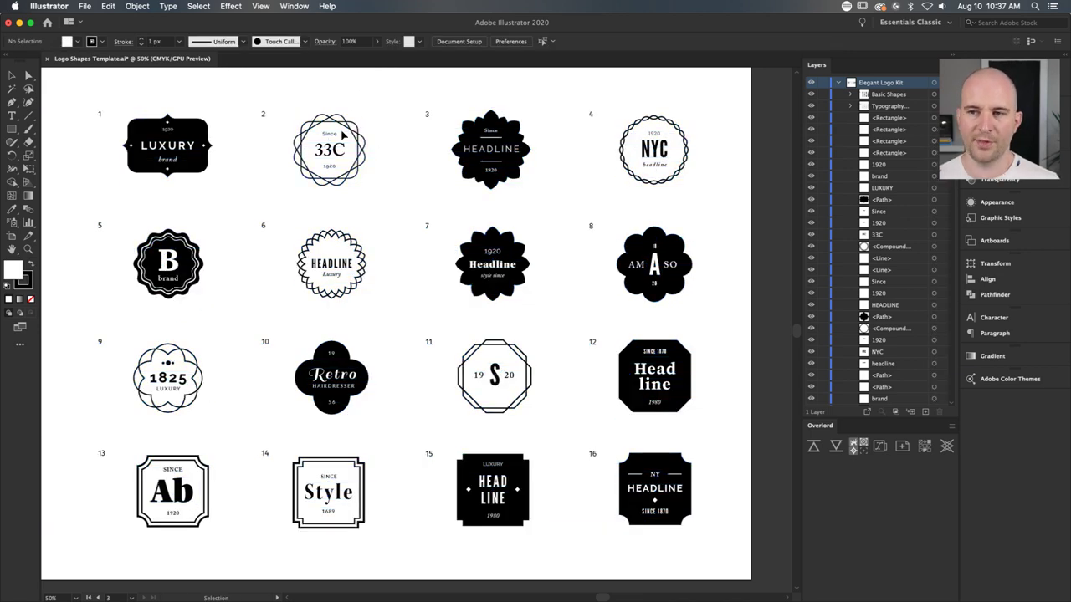
scroll(330, 144, "up", 3)
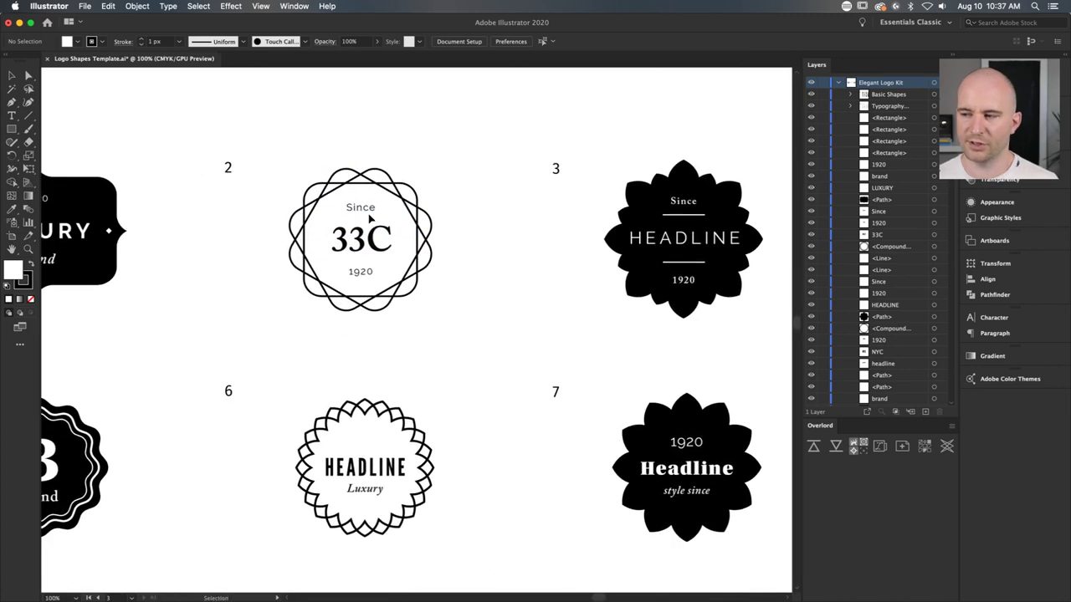
left_click(362, 269)
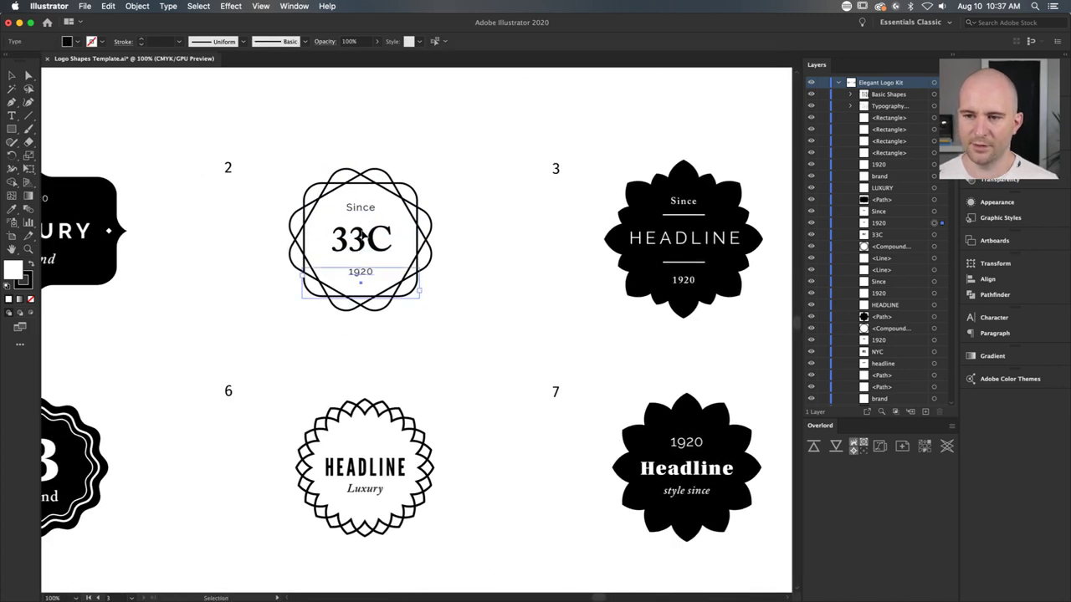
left_click(474, 220)
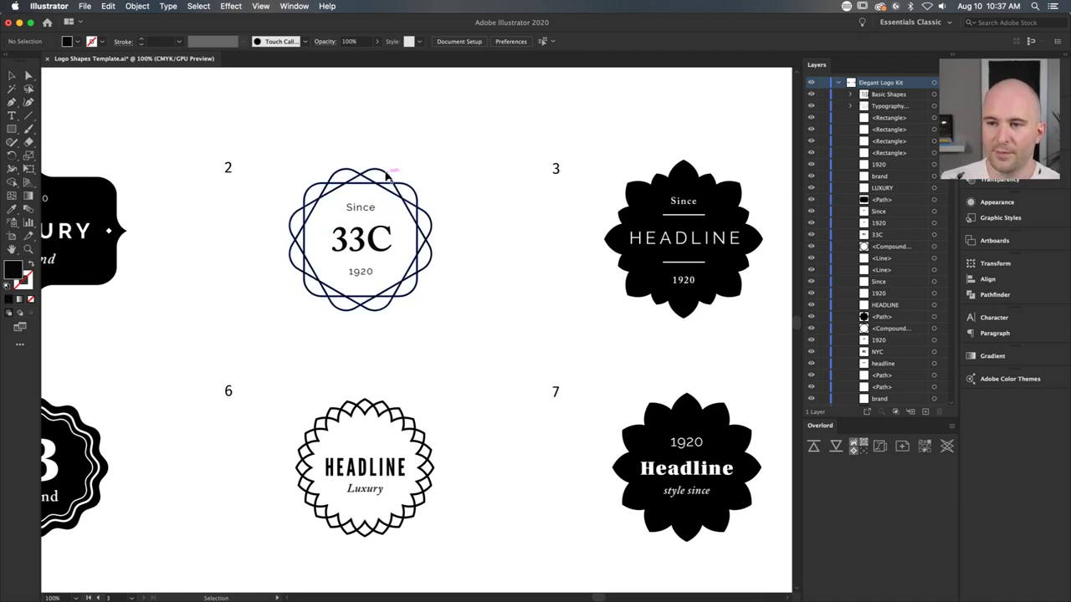
Step: Marquee-select the 33C logo's interlocking rings and all three text lines together
scroll(387, 174, "up", 3)
scroll(435, 172, "left", 2)
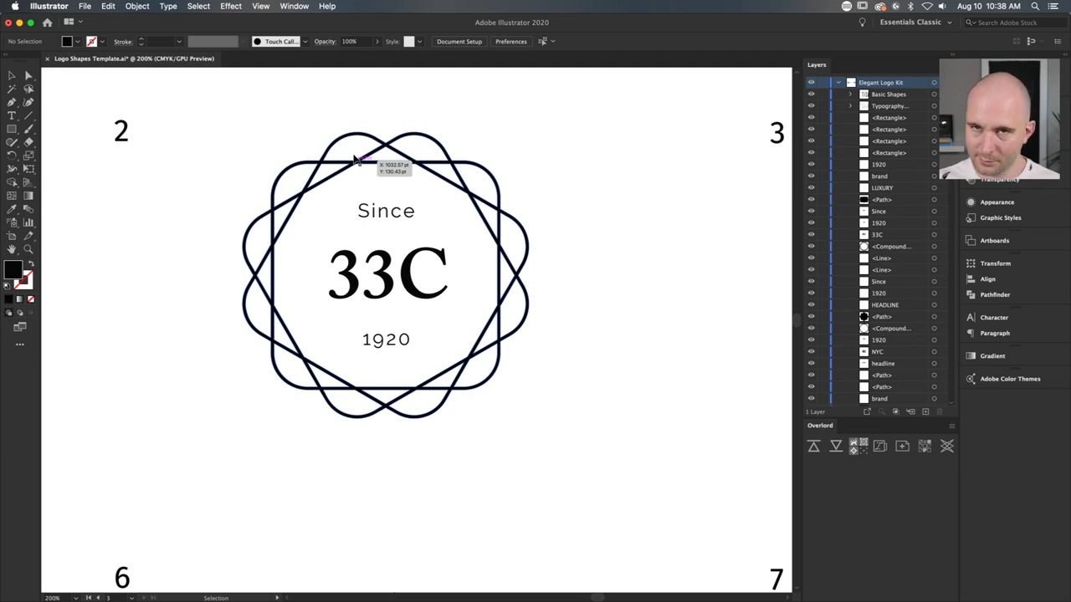
scroll(541, 196, "down", 3)
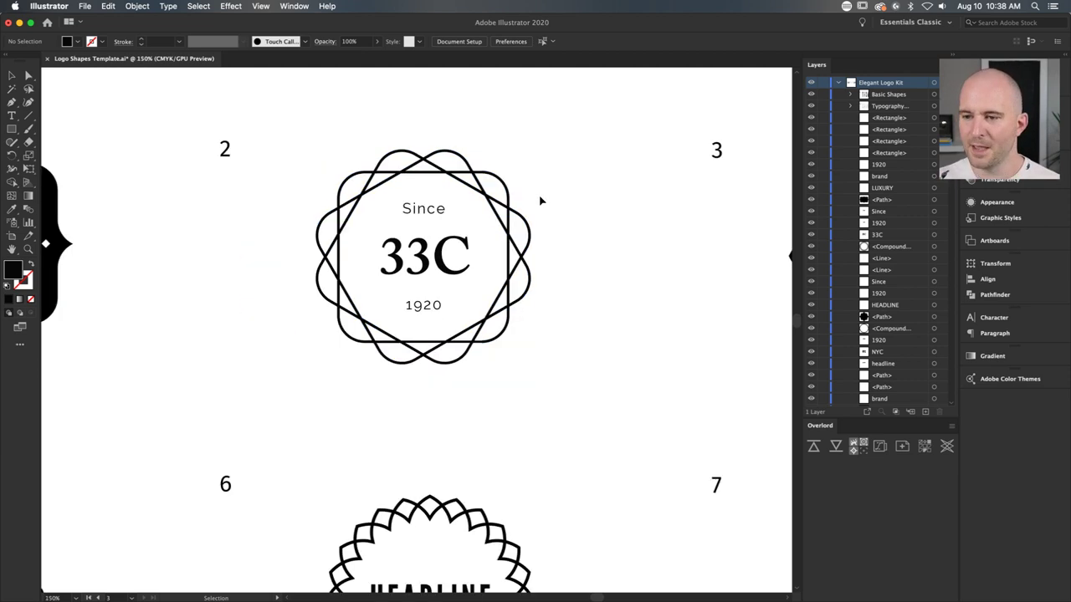
scroll(540, 201, "right", 2)
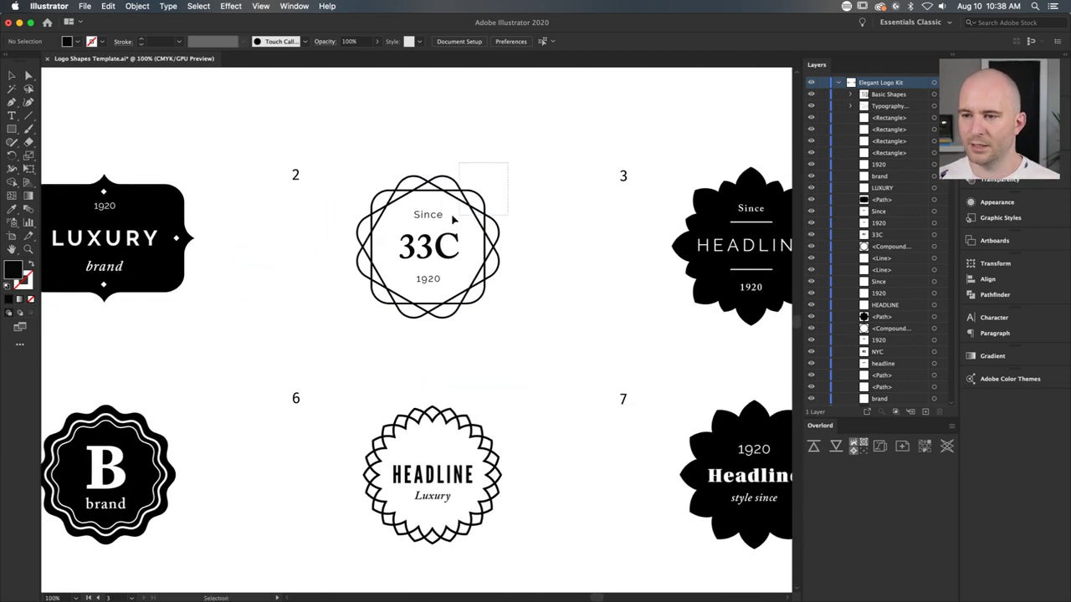
left_click_drag(366, 316, 346, 323)
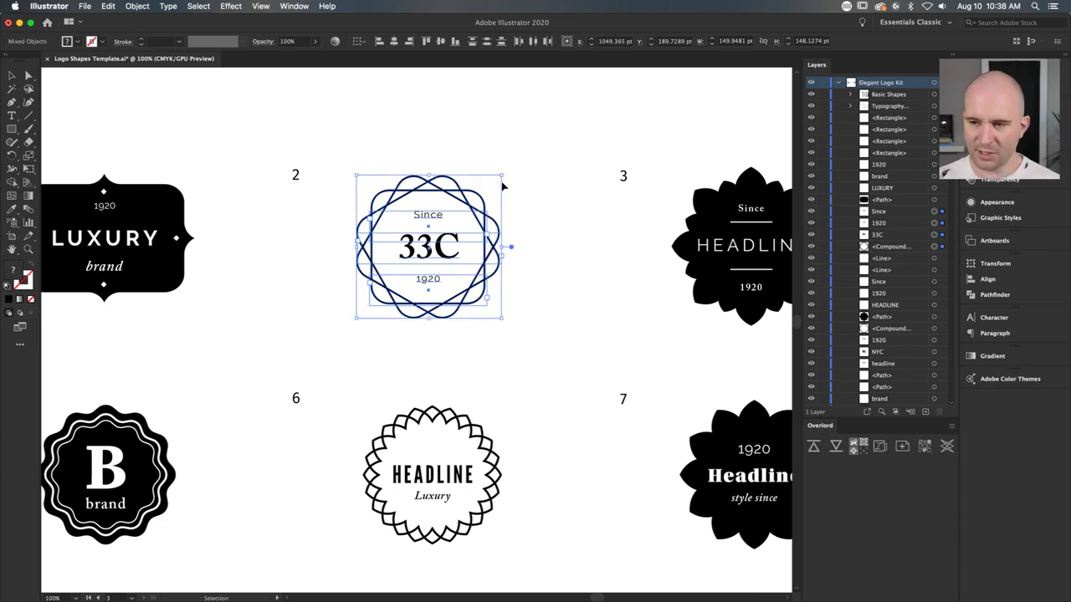
Step: Create a new document from the Web-Large 1920 × 1080 px preset
left_click(327, 138)
left_click(84, 6)
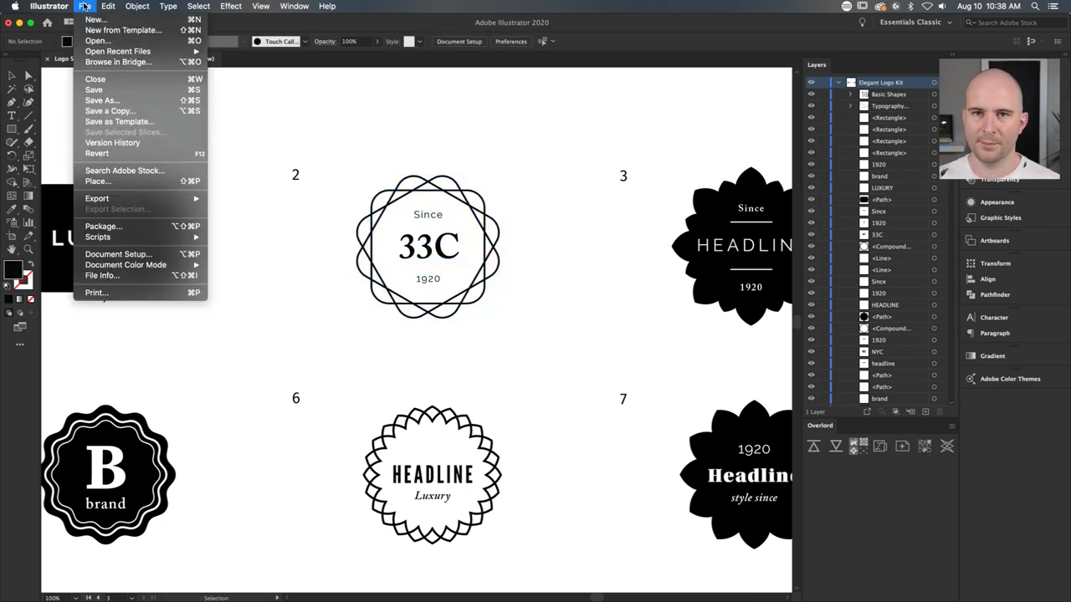
left_click(94, 21)
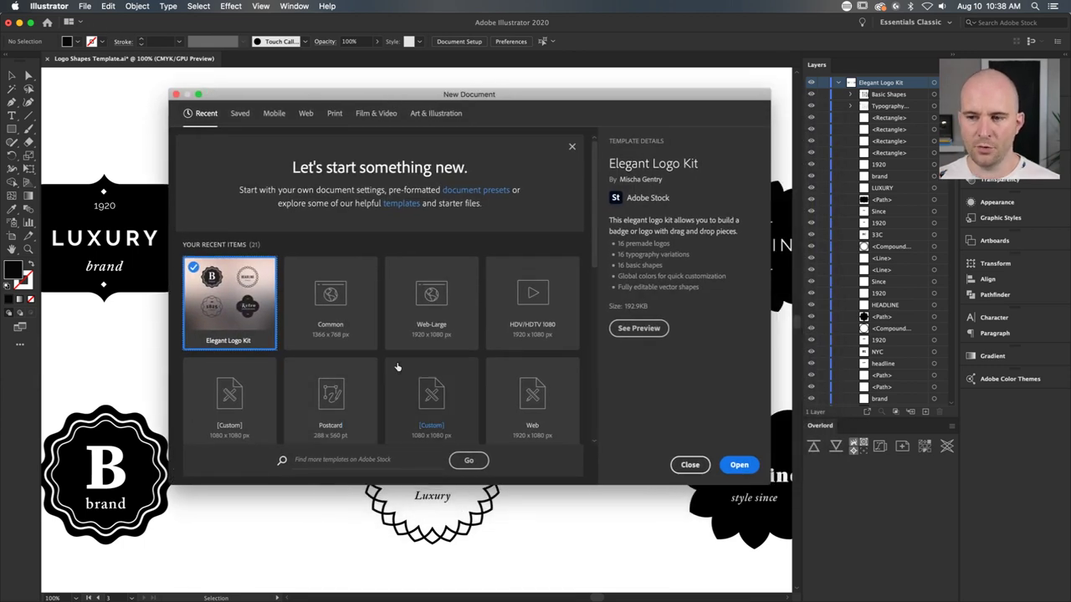
left_click(413, 336)
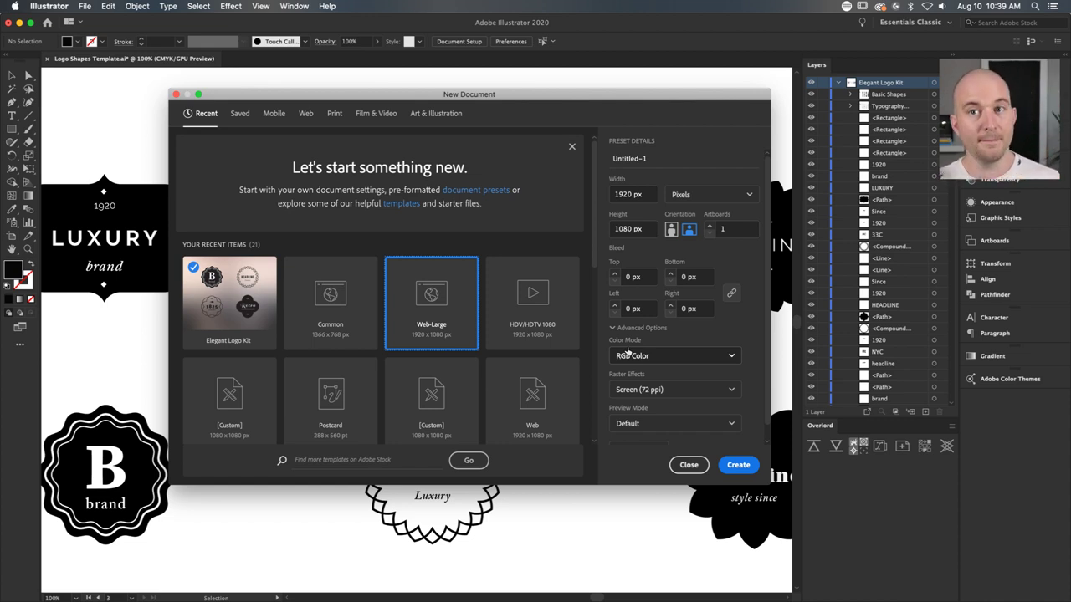
left_click(740, 465)
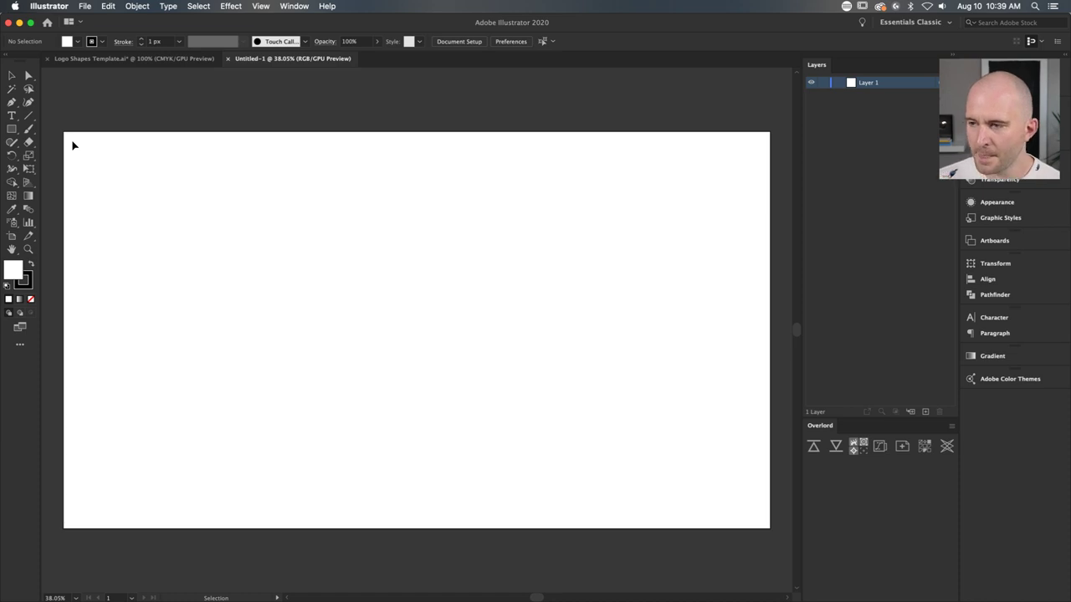
Step: Paste the 33C ring logo and scale it up around its centre to fill the artboard
key("super+v")
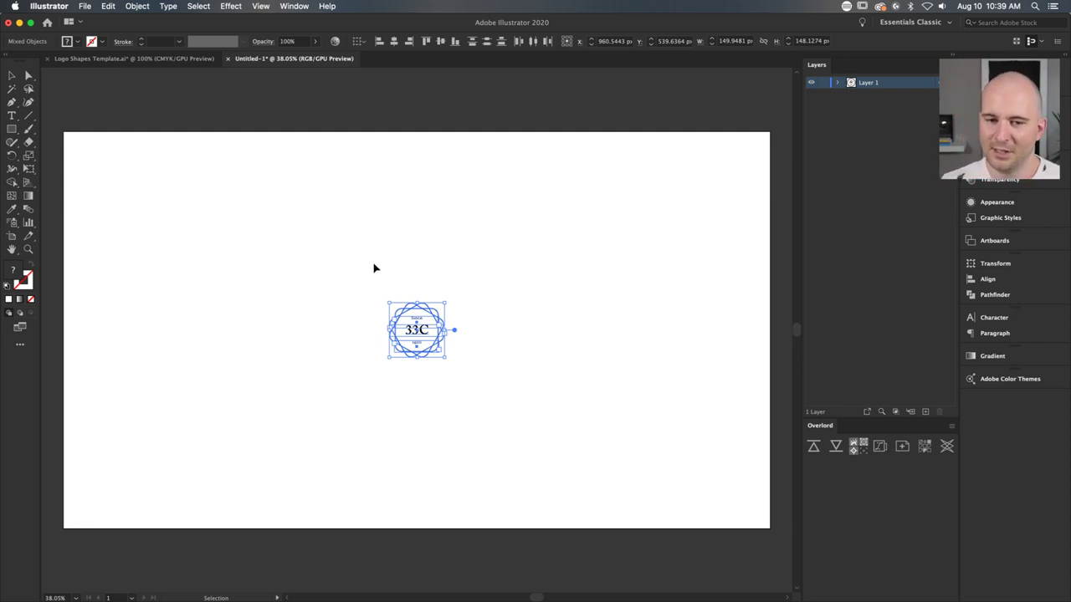
left_click(377, 263)
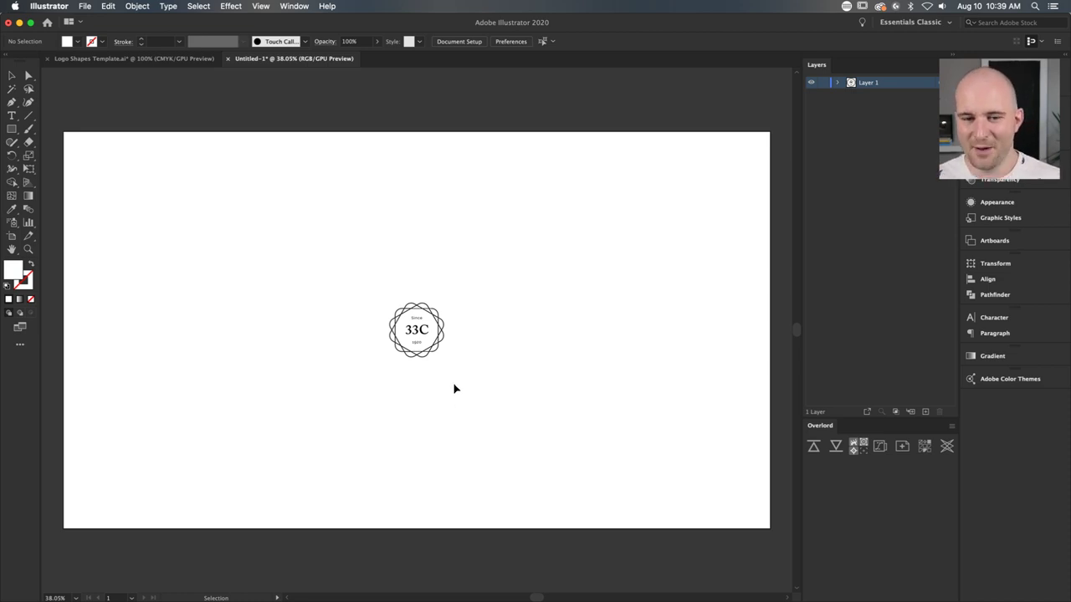
left_click_drag(461, 294, 378, 345)
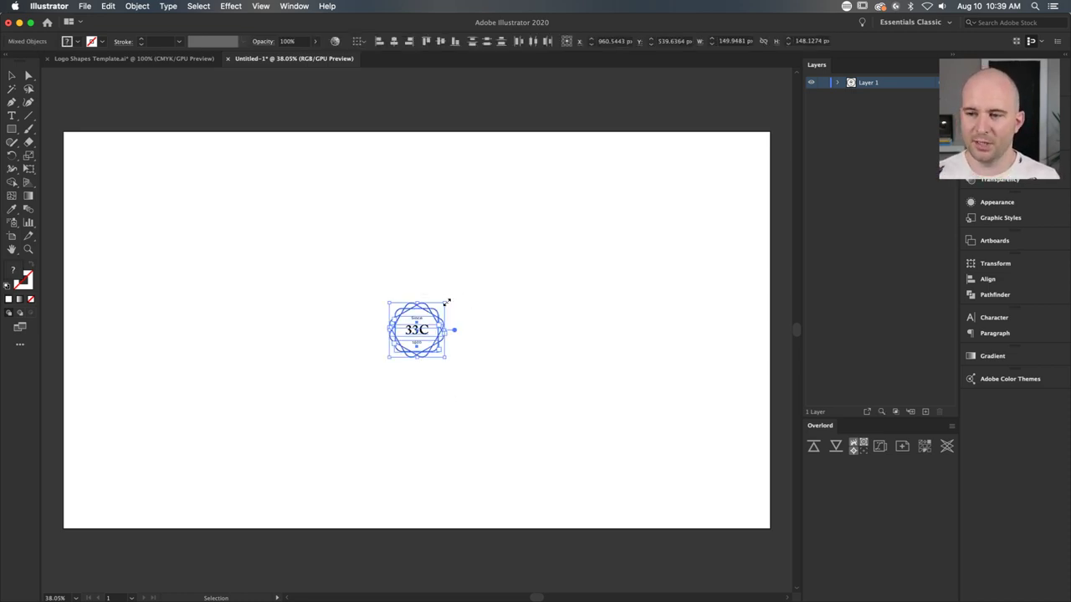
left_click_drag(447, 302, 566, 174)
left_click(618, 220)
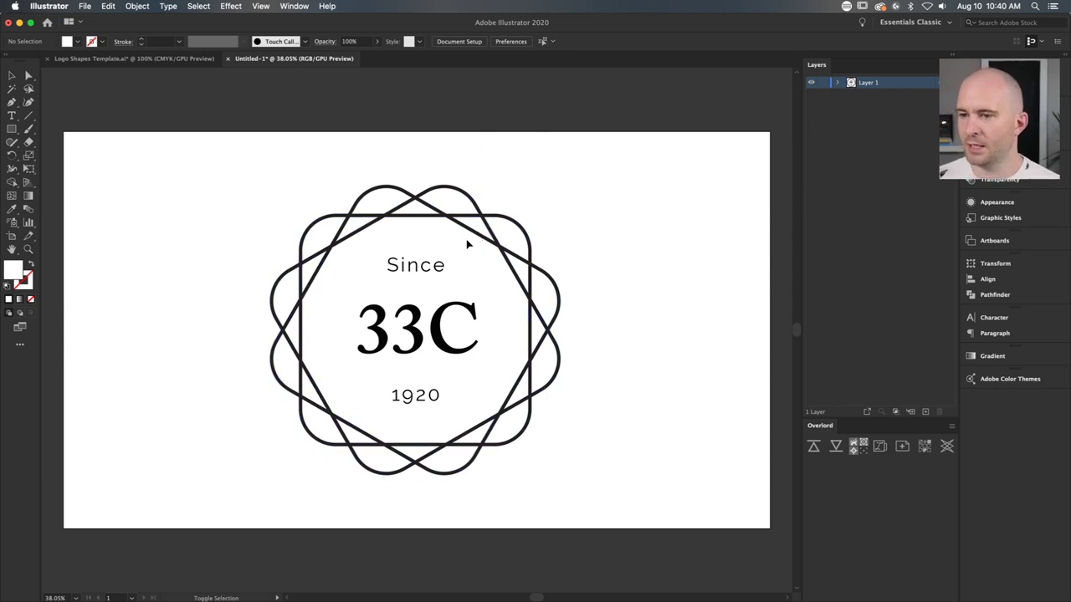
scroll(441, 277, "up", 3)
Step: Expand Layer 1 and select the ring, Since, 1920 and 33C objects to inspect them
scroll(431, 319, "down", 1)
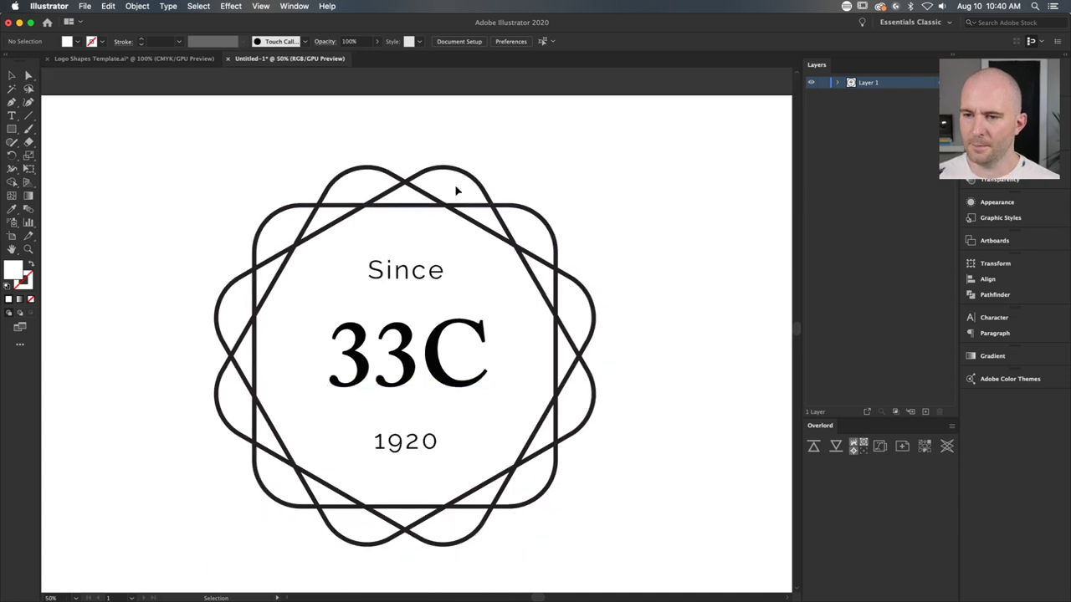
left_click(482, 177)
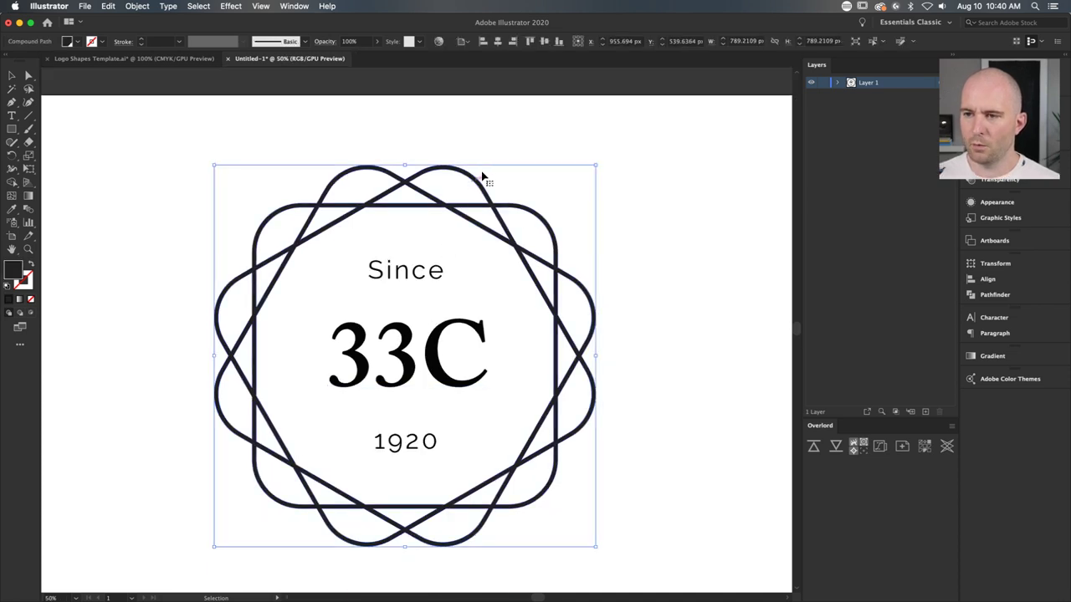
left_click(838, 82)
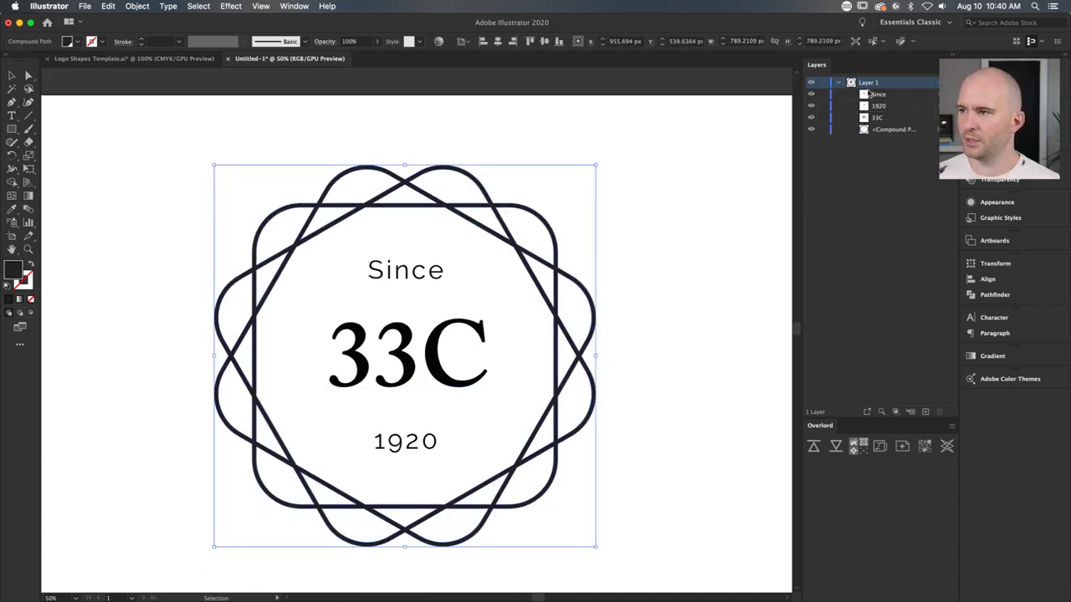
left_click(905, 97)
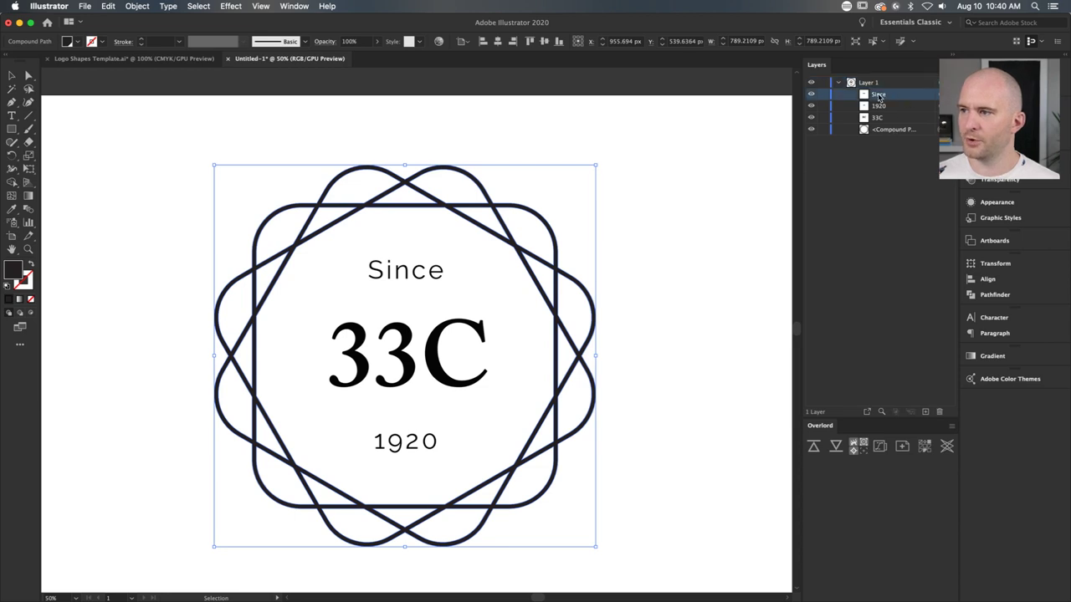
left_click(882, 107)
left_click(772, 156)
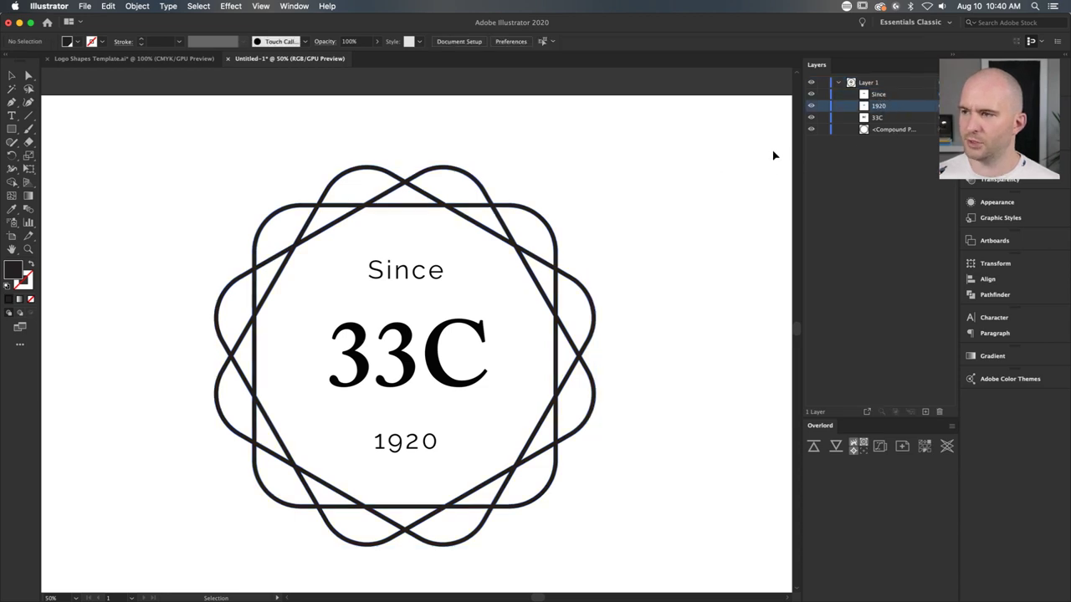
left_click(878, 95)
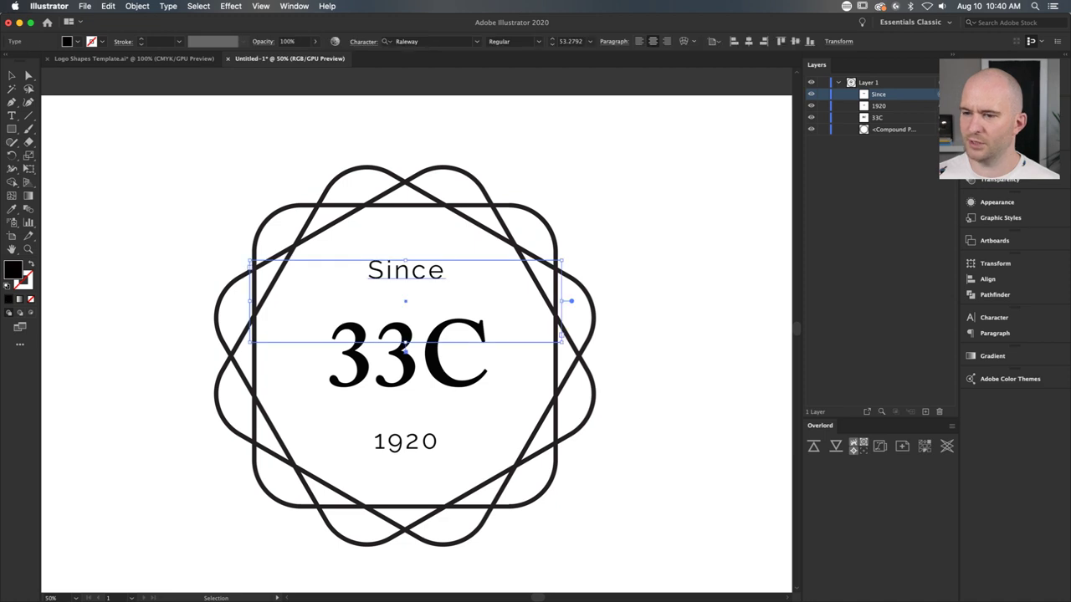
left_click(405, 442)
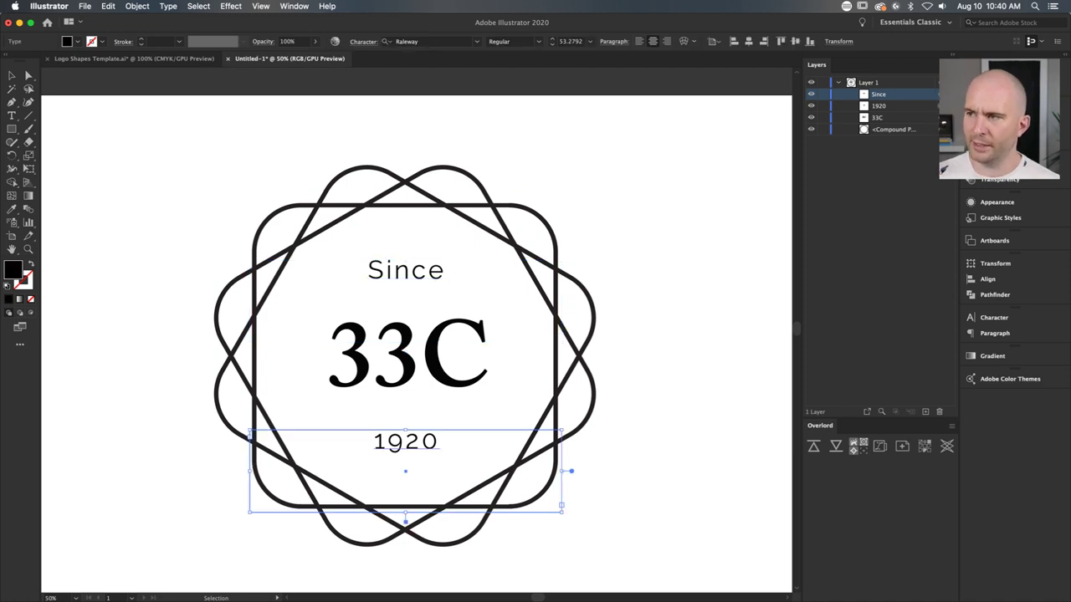
left_click(407, 355)
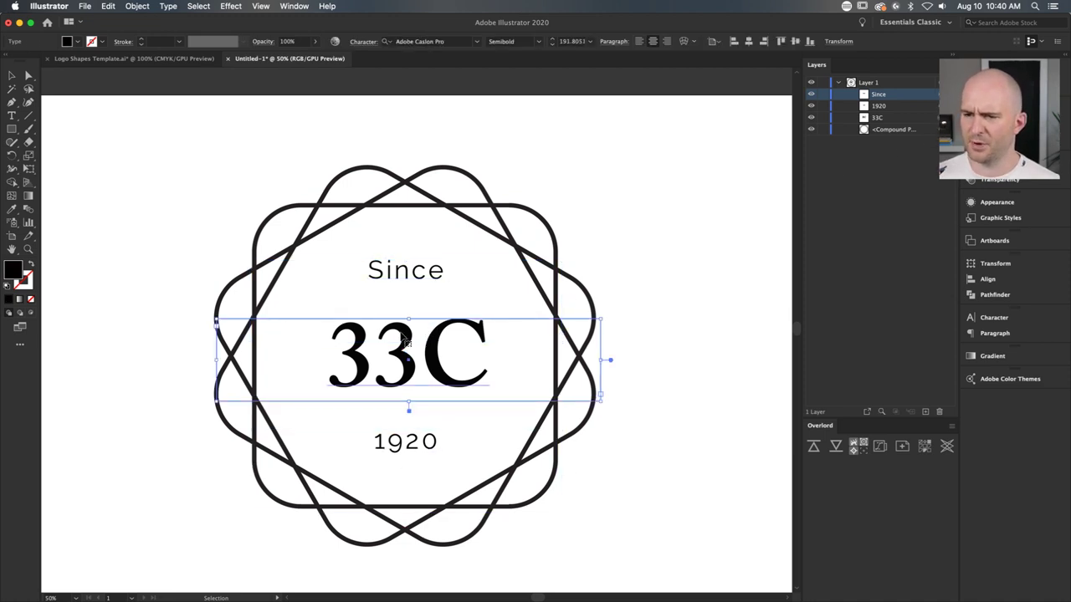
Step: Replace the year 1920 with 1987 and the 33C lettering with ECA
double_click(405, 444)
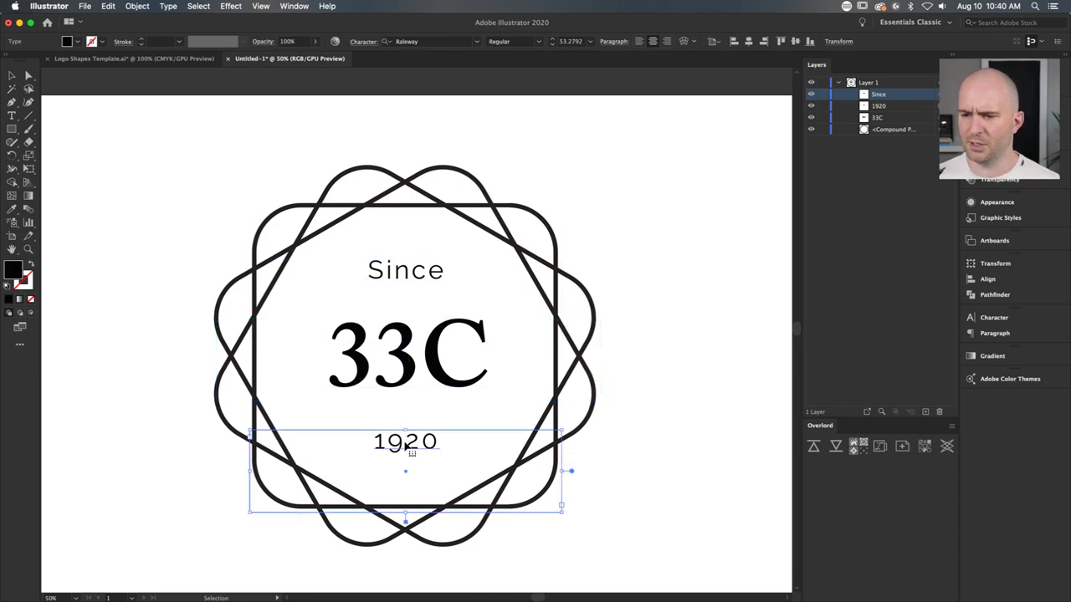
double_click(403, 443)
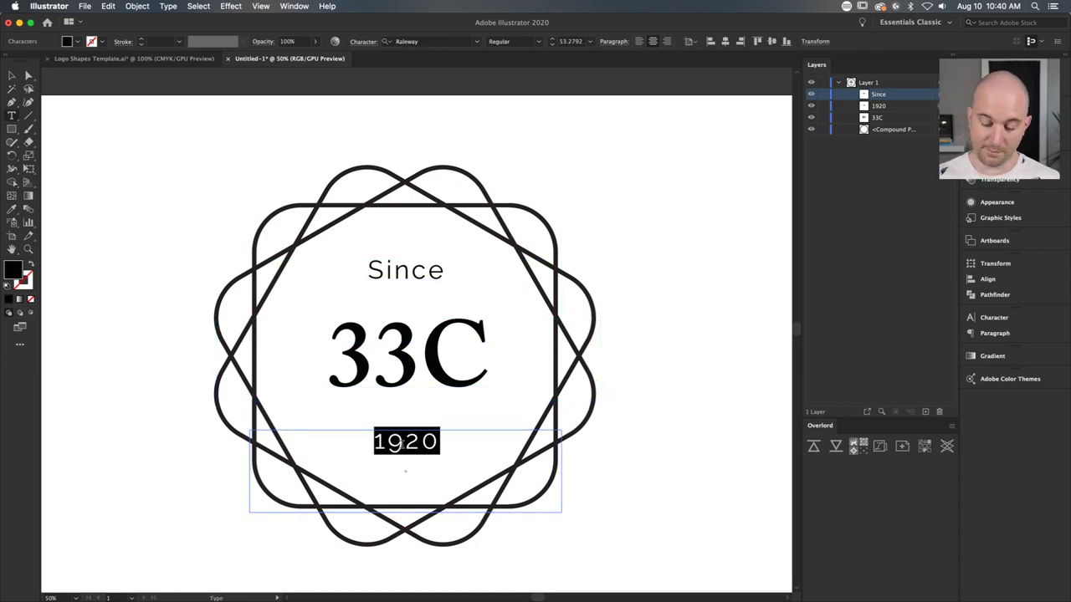
type("1987")
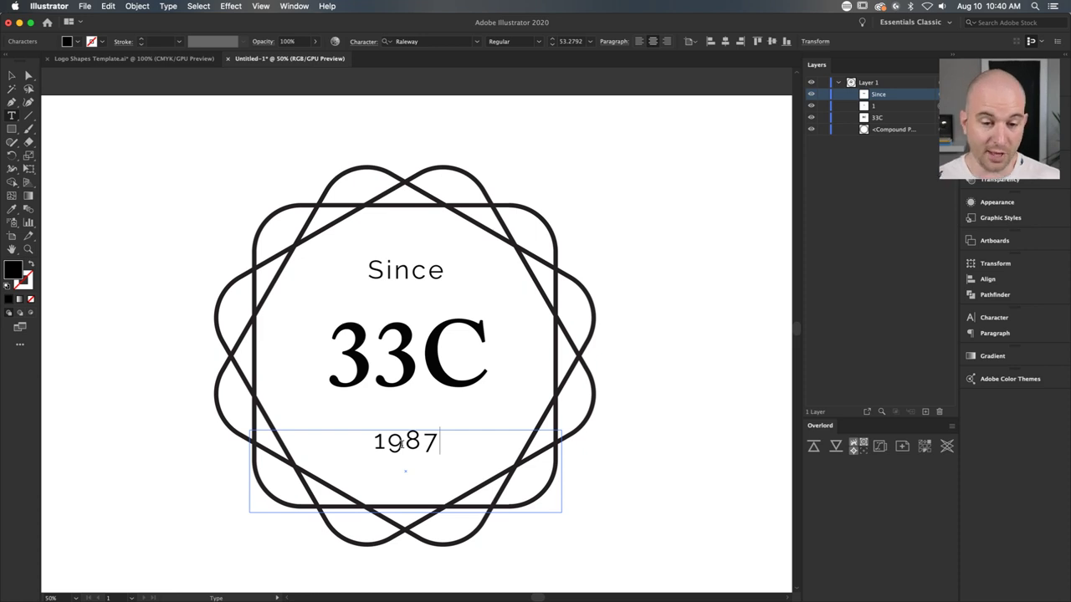
left_click(405, 343)
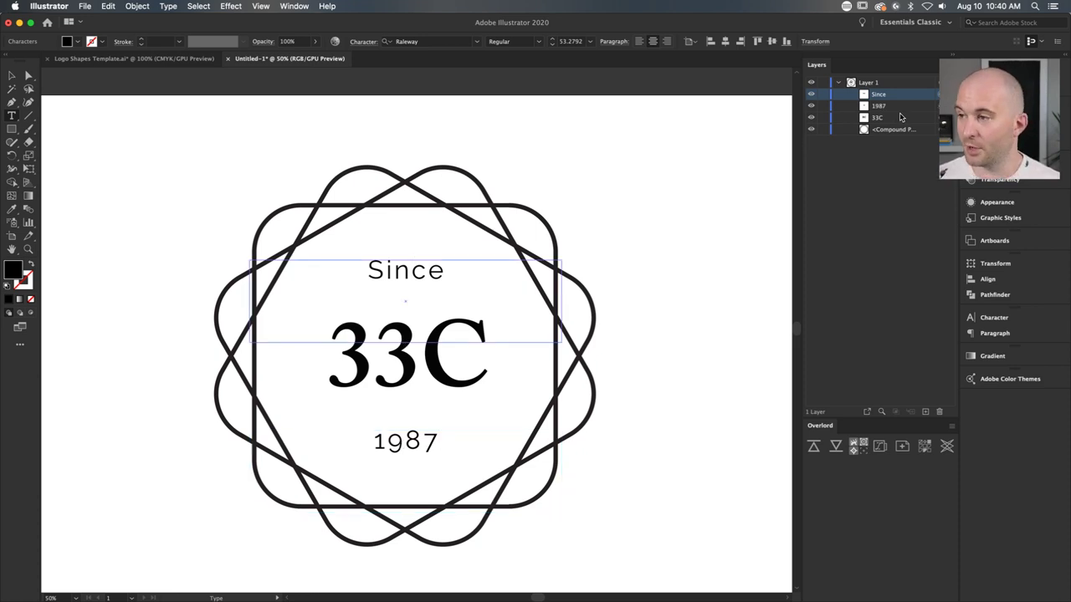
left_click(400, 377)
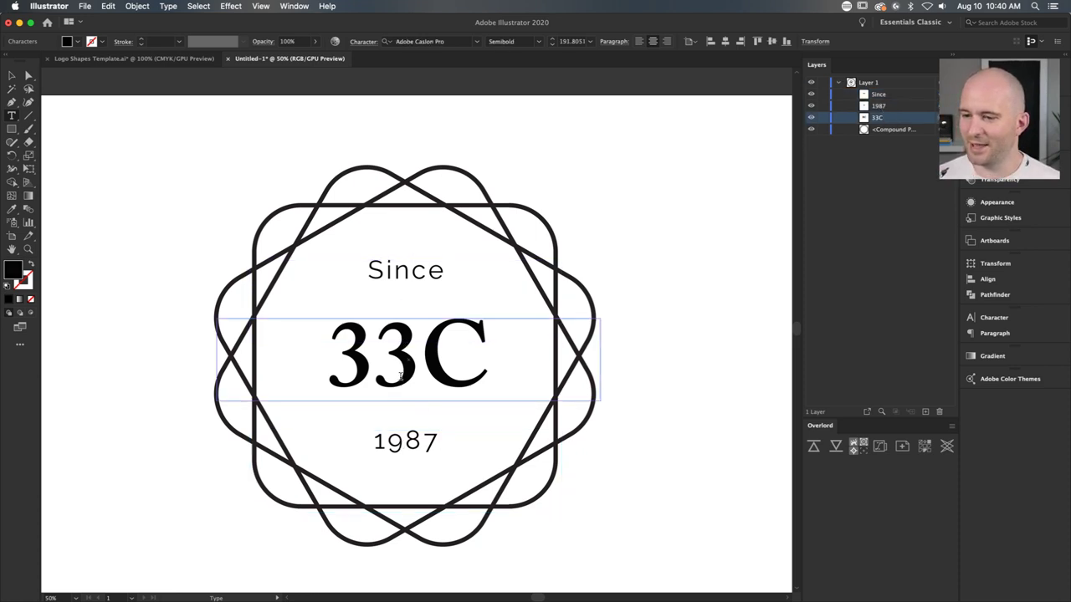
double_click(401, 378)
type("ECA")
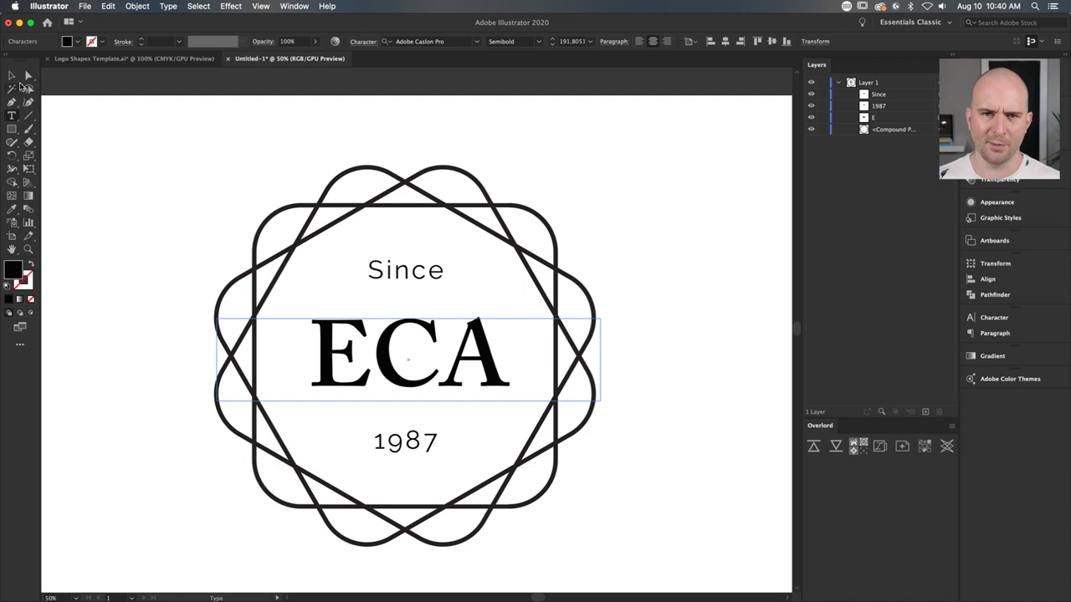
key("Escape")
left_click(678, 280)
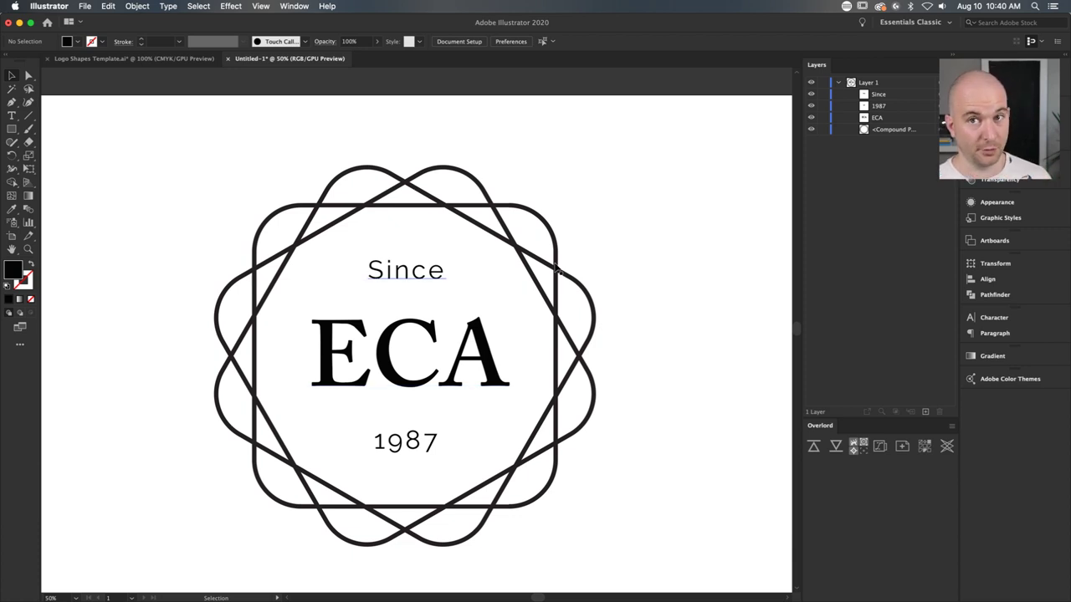
left_click(458, 360)
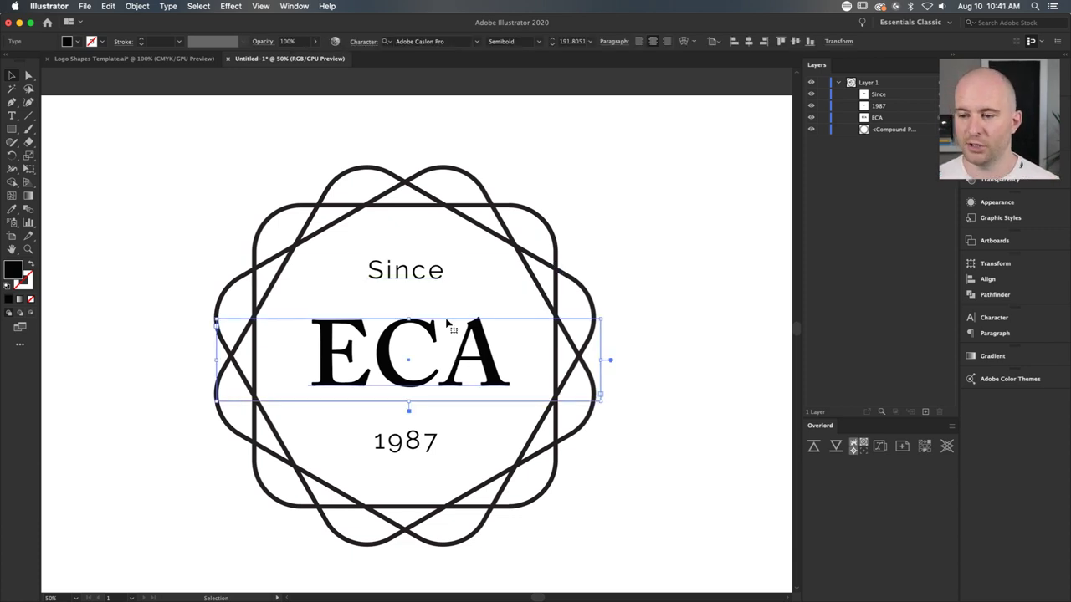
left_click(429, 268, "shift")
left_click(437, 431, "shift")
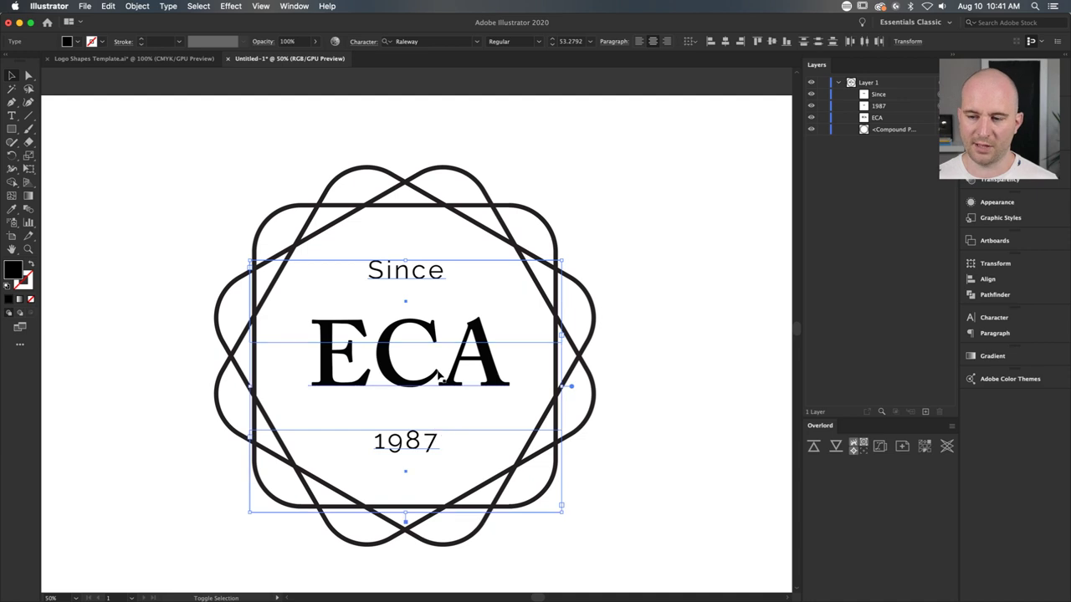
left_click(421, 275, "shift")
left_click(727, 263)
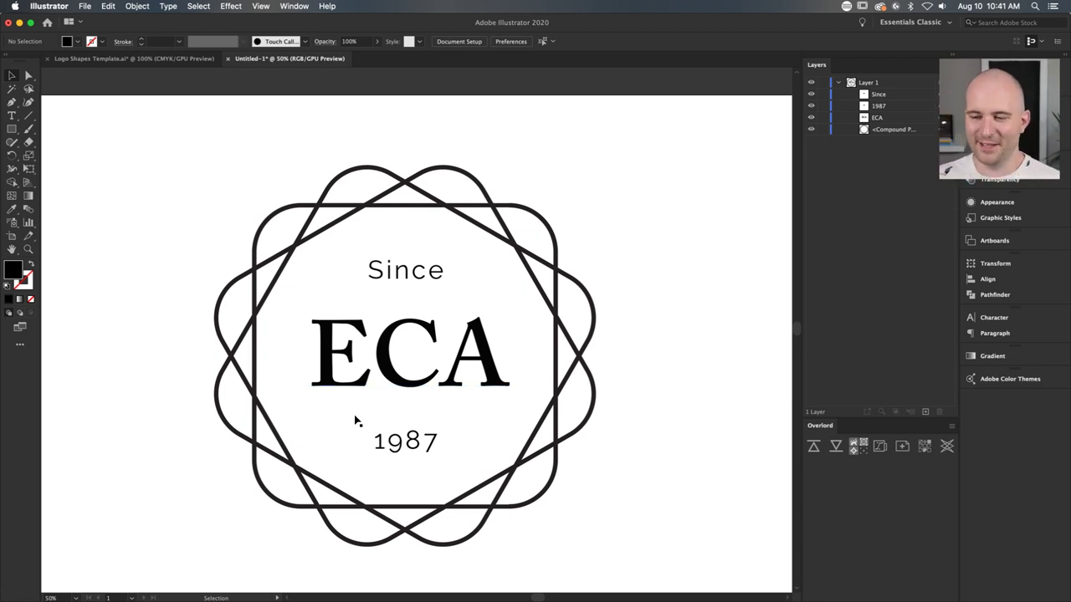
scroll(371, 329, "up", 1)
scroll(371, 328, "down", 1)
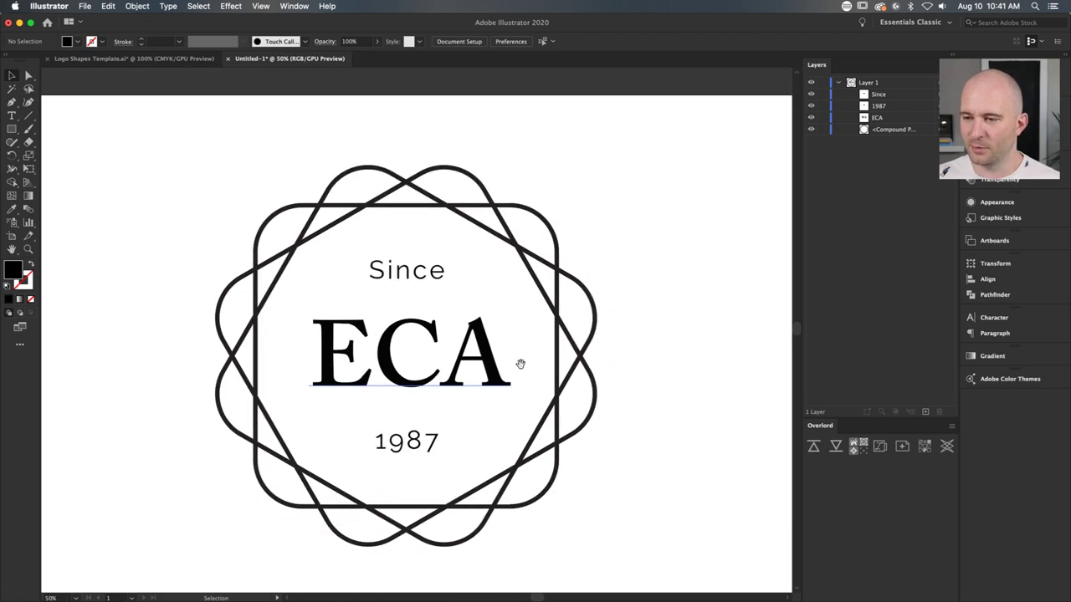
scroll(518, 360, "down", 1)
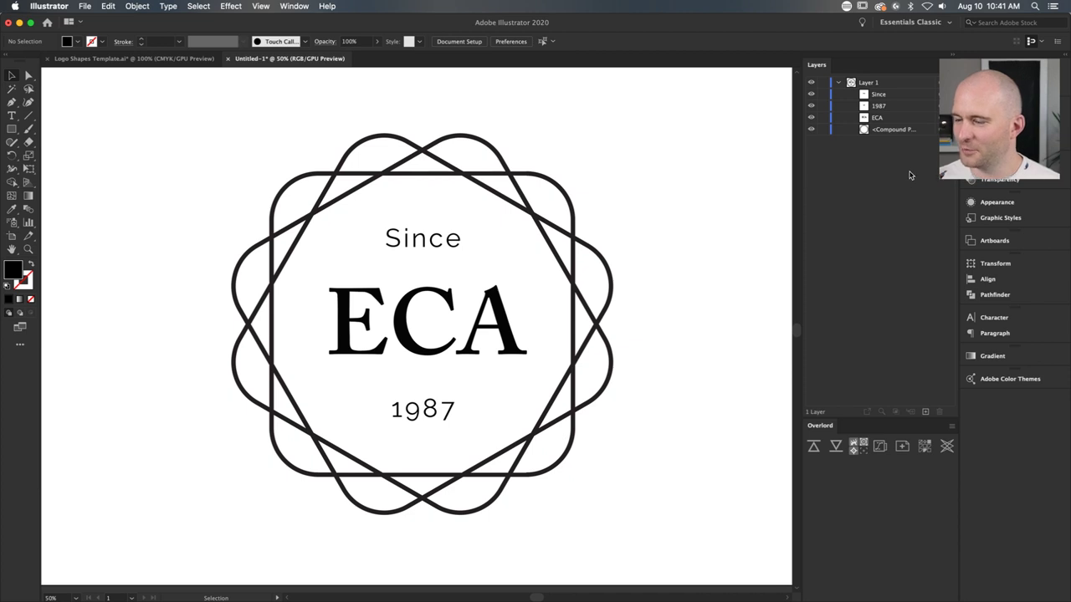
Step: Create Layer 2 and move the Since text onto it
left_click(357, 147)
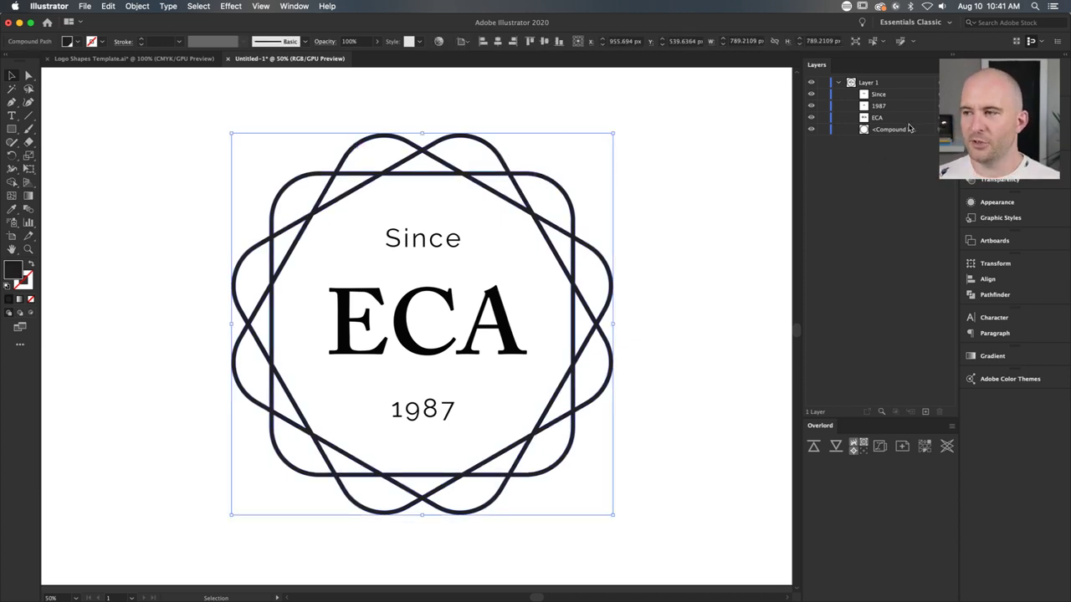
left_click(684, 184)
left_click(886, 81)
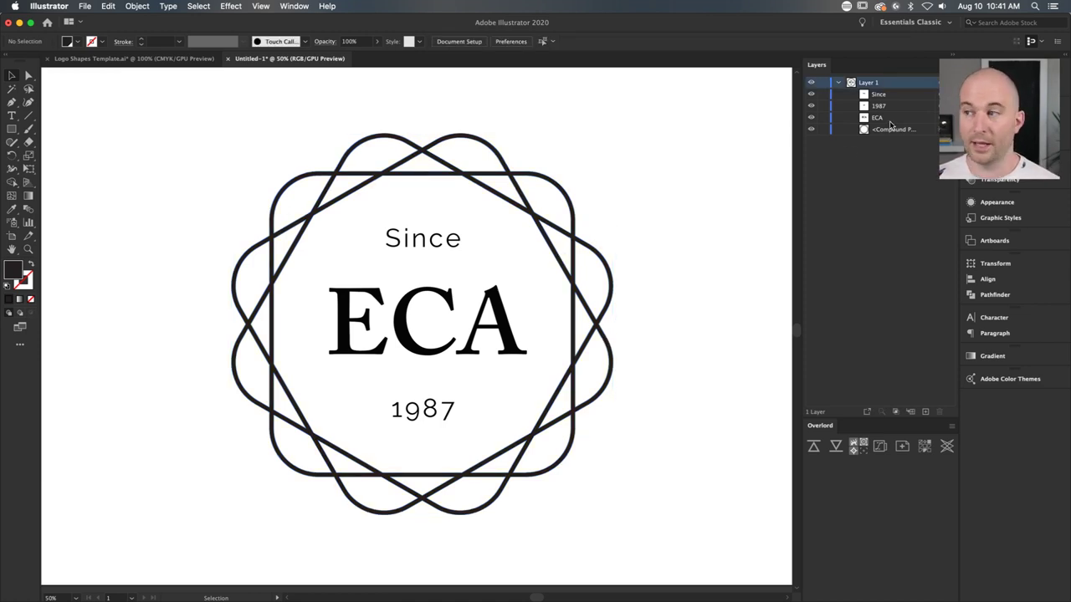
left_click(427, 241)
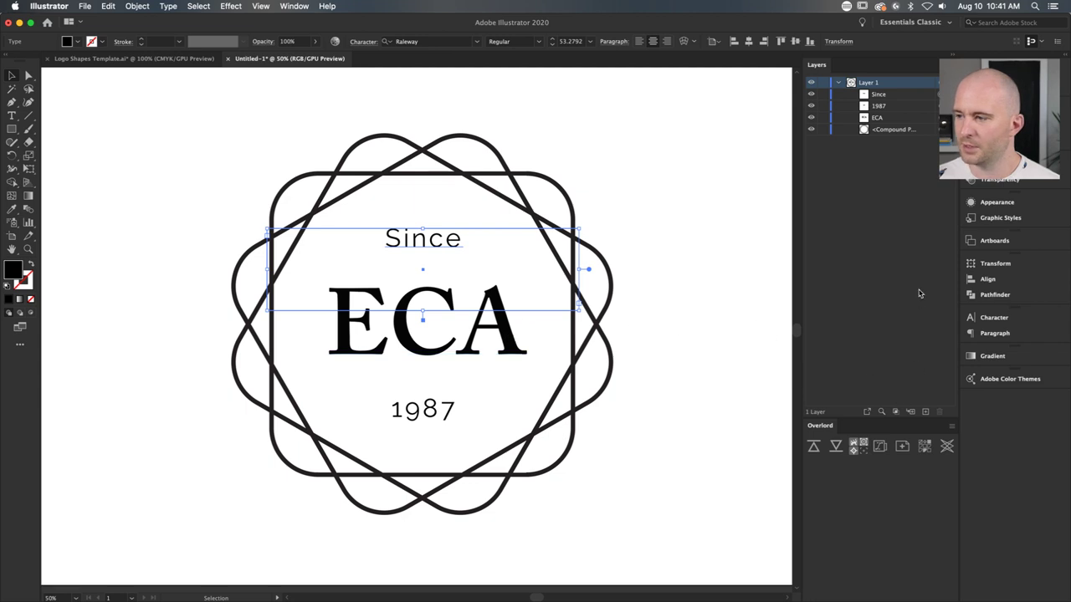
left_click(924, 412)
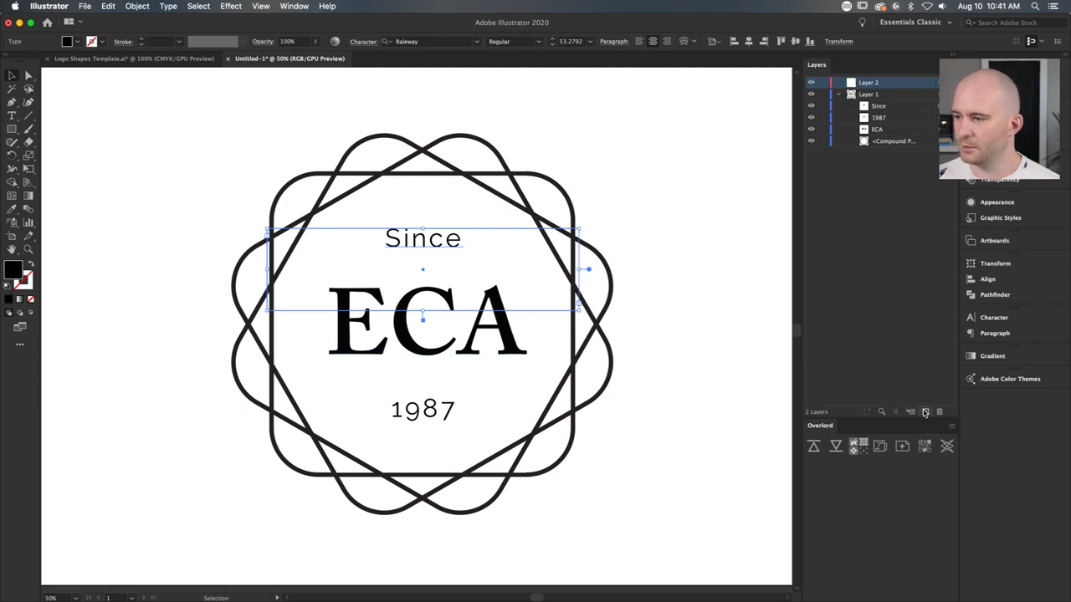
key("shift+super+a")
left_click(439, 251)
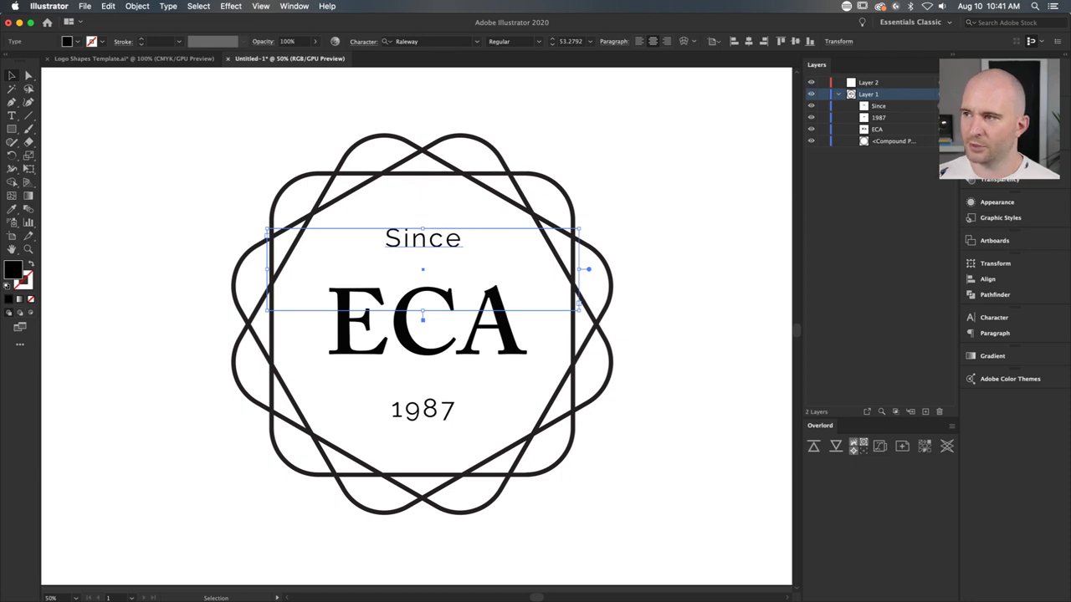
left_click_drag(934, 93, 933, 82)
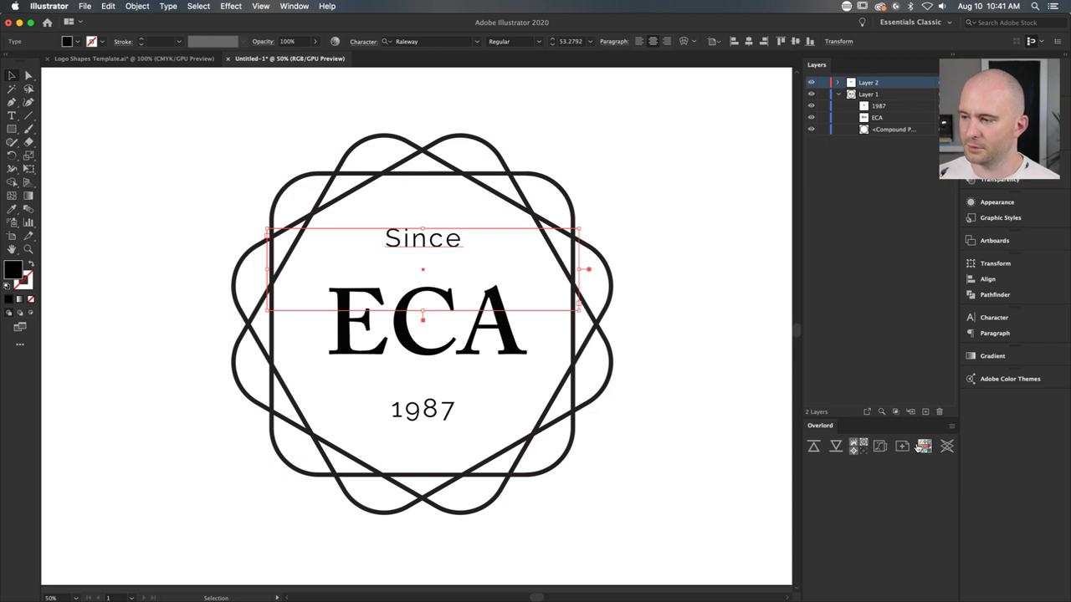
Step: Move the ECA text onto a new Layer 3, then hide the ECA and Since layers
left_click(925, 412)
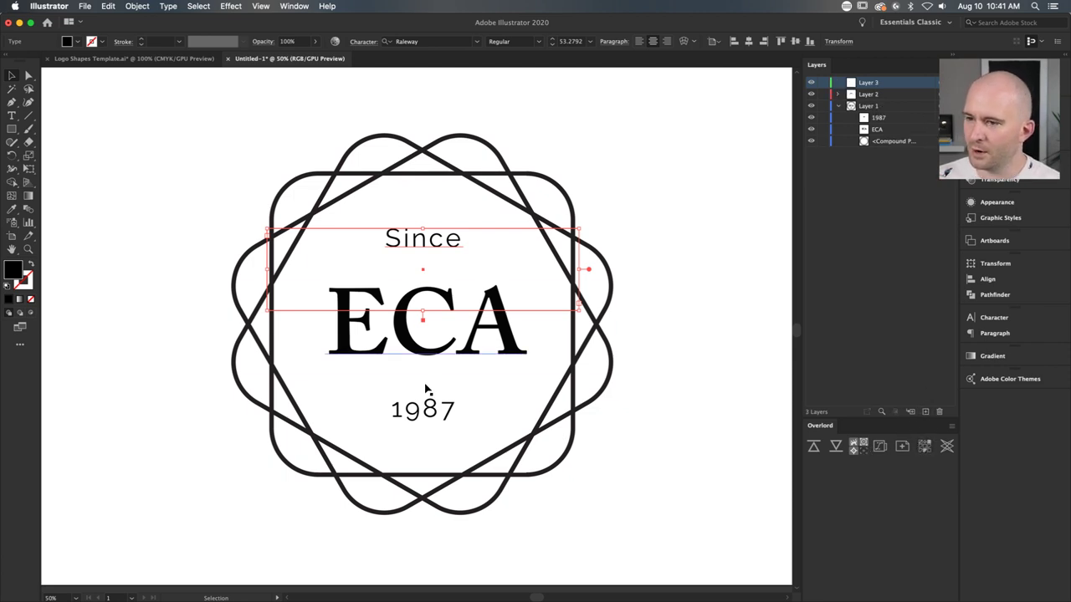
left_click(462, 351)
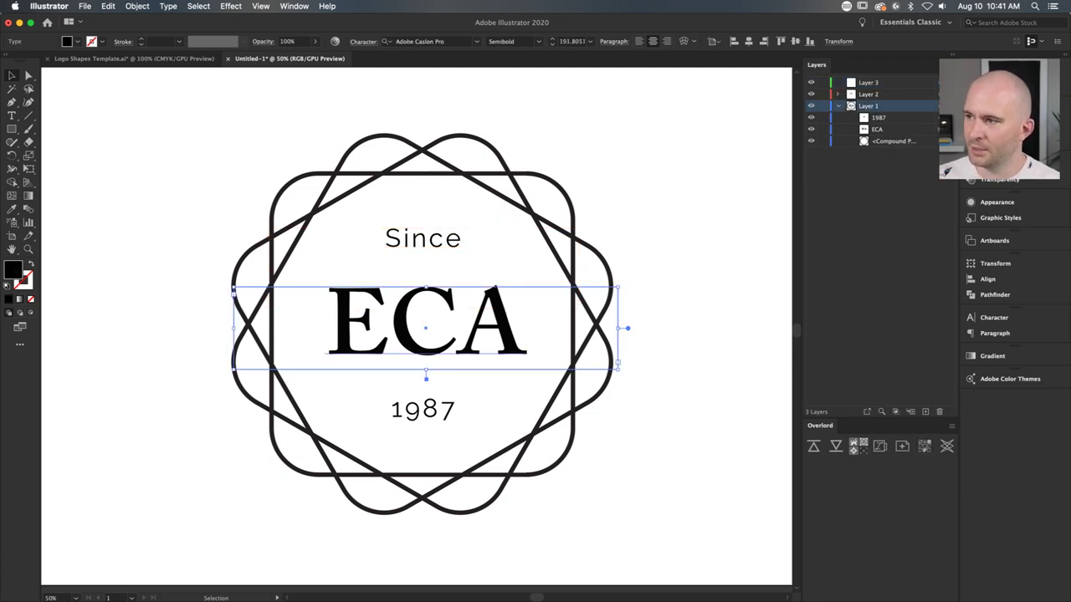
left_click_drag(876, 129, 868, 84)
left_click(811, 82)
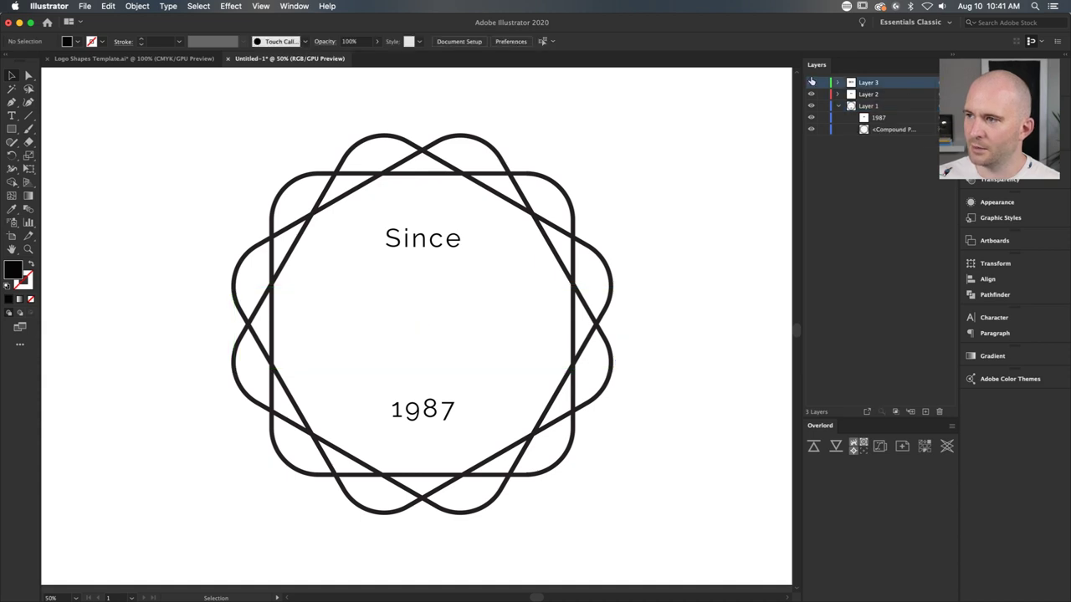
left_click(811, 82)
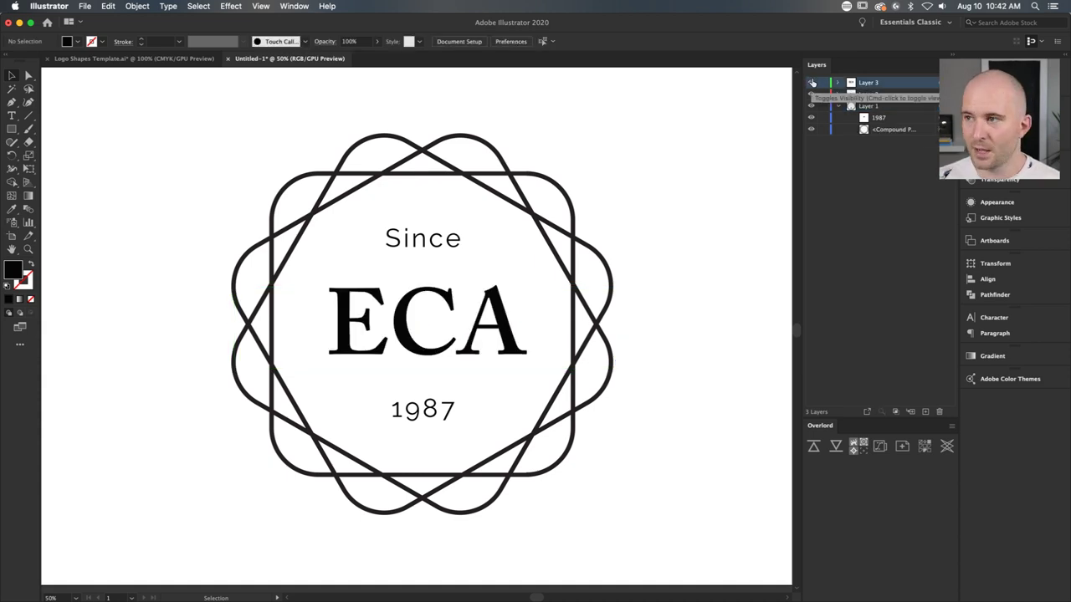
left_click(810, 82)
left_click(810, 94)
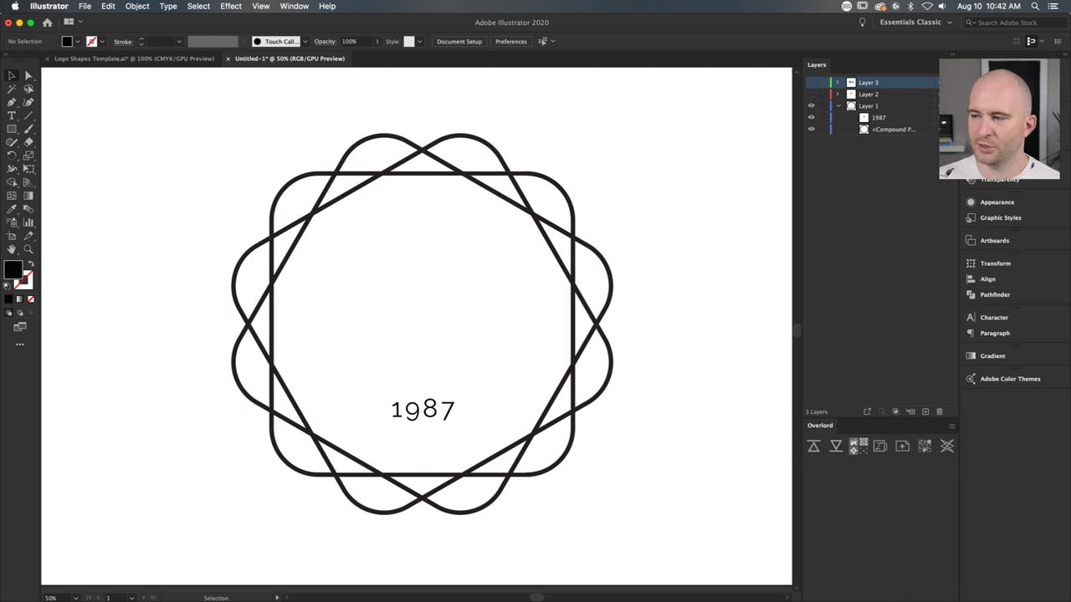
Step: Move the 1987 text onto a new Layer 4 and hide it
left_click(926, 411)
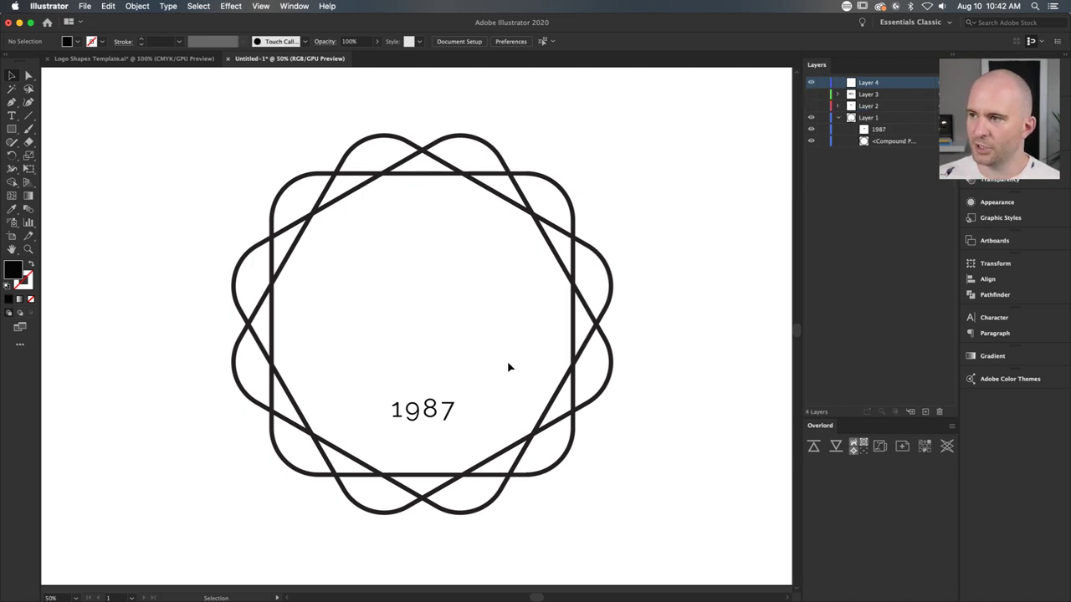
left_click(448, 411)
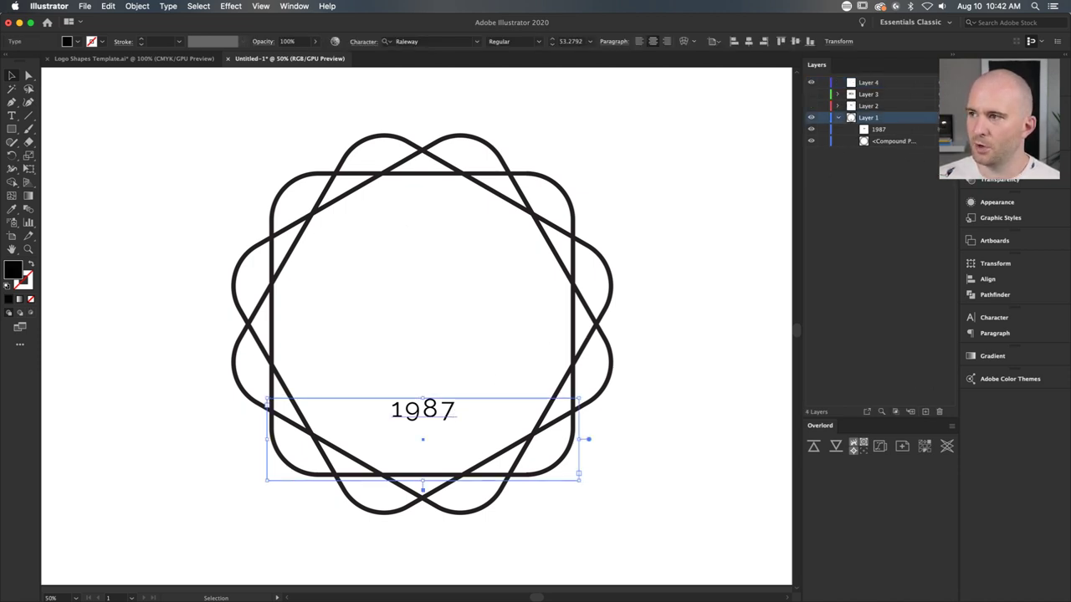
left_click_drag(943, 117, 943, 82)
left_click(811, 82)
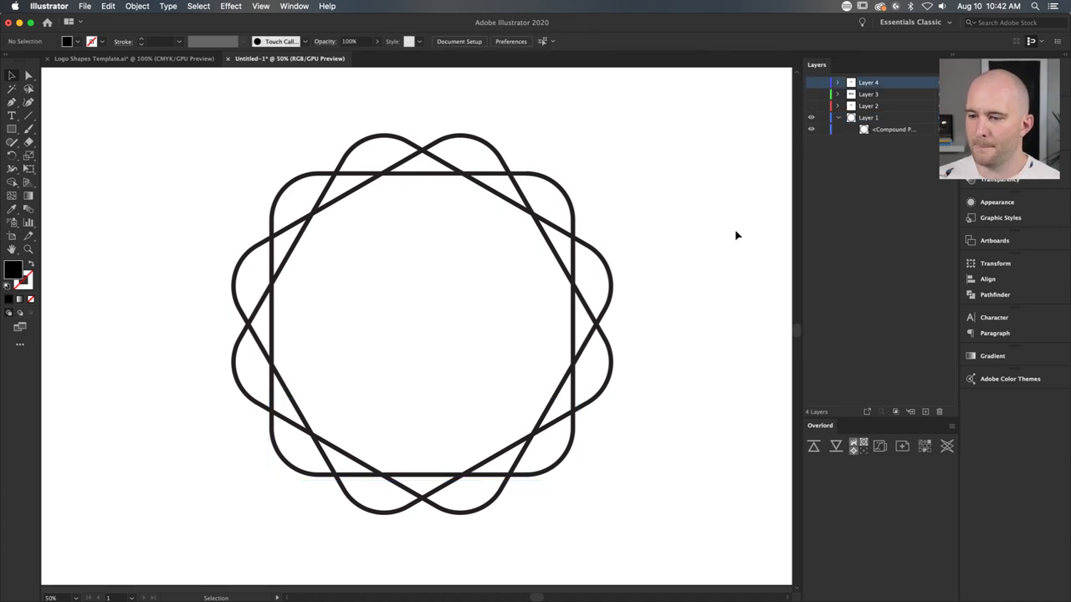
left_click(564, 184)
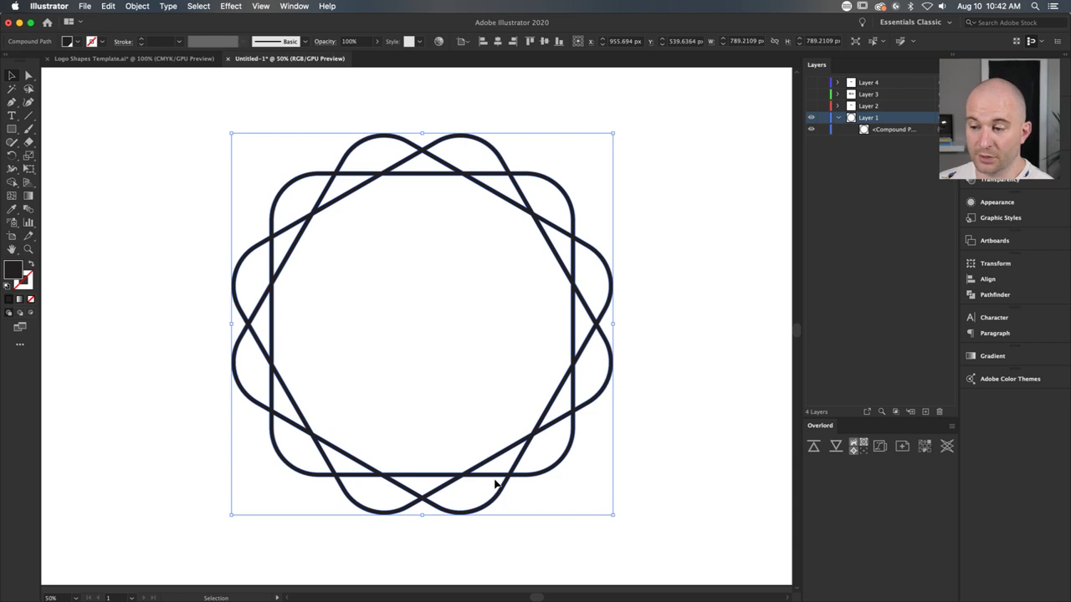
left_click(693, 376)
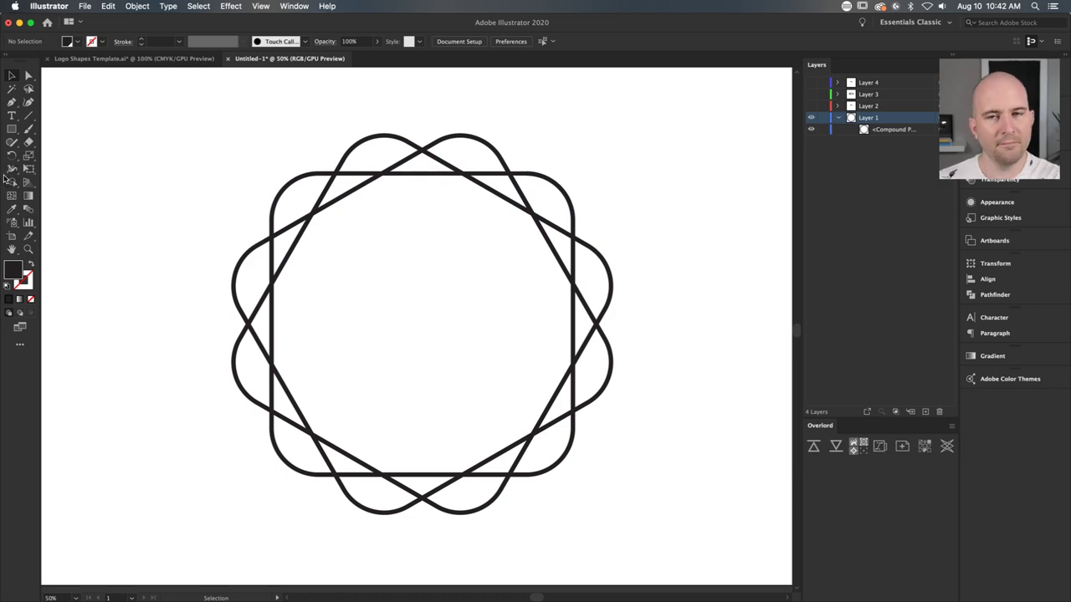
left_click(391, 166)
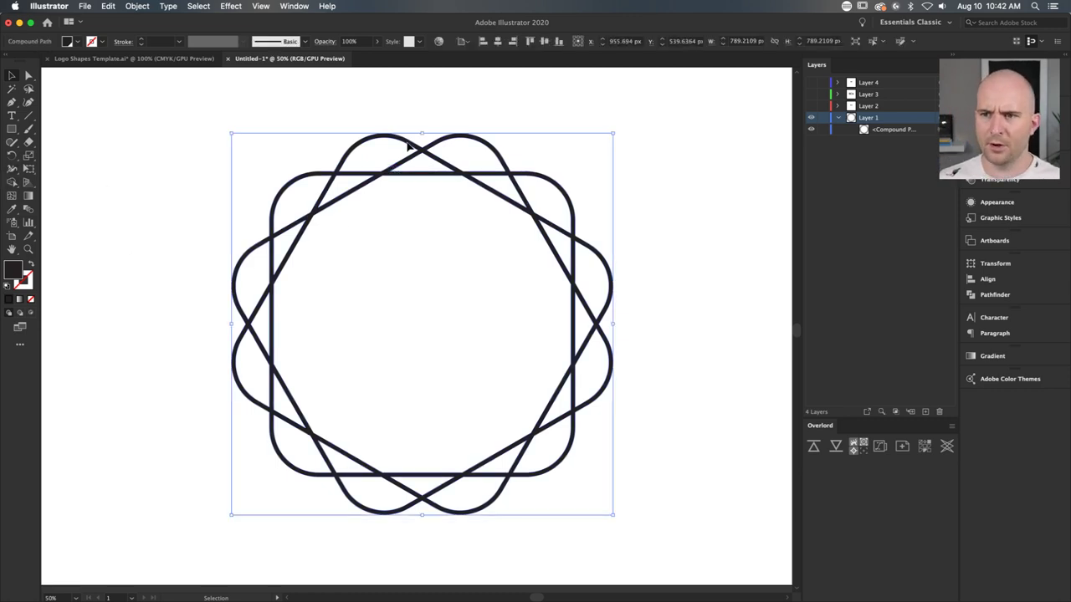
scroll(407, 144, "up", 4)
key("a")
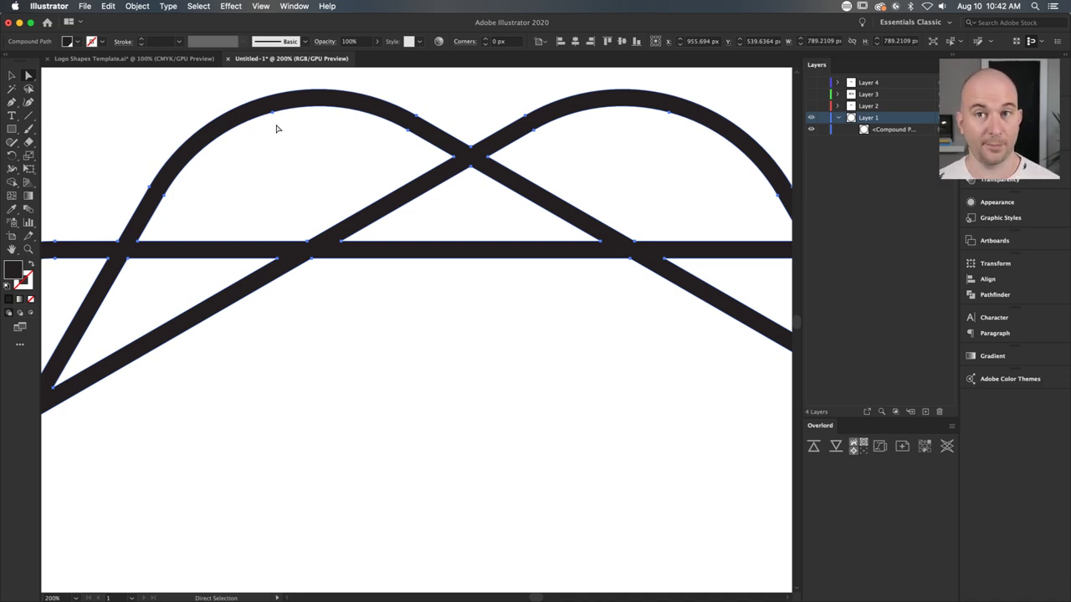
left_click(377, 344)
key("super+0")
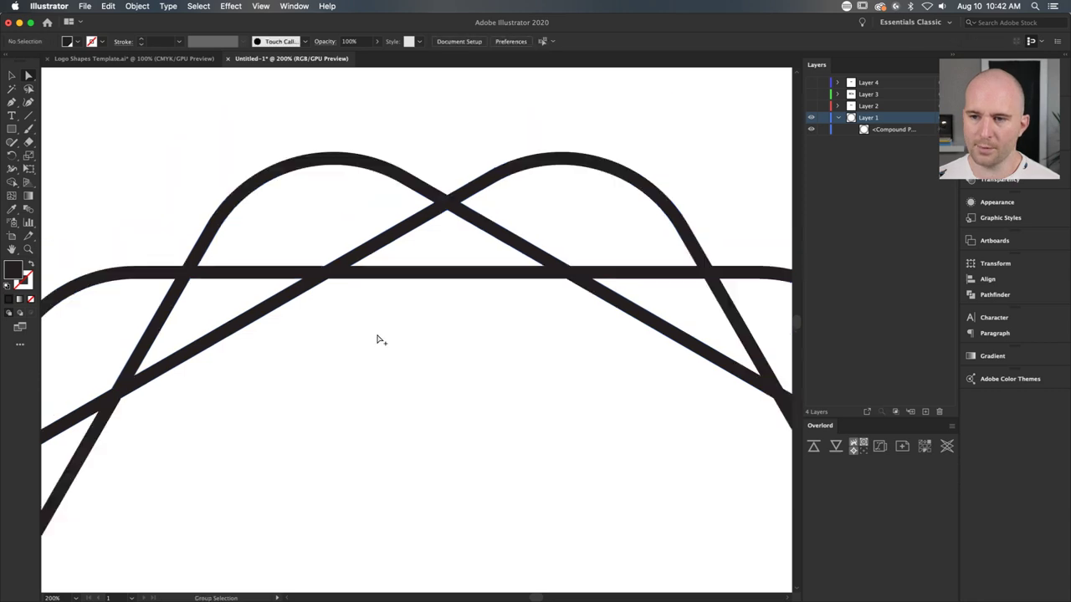
left_click_drag(546, 264, 542, 251)
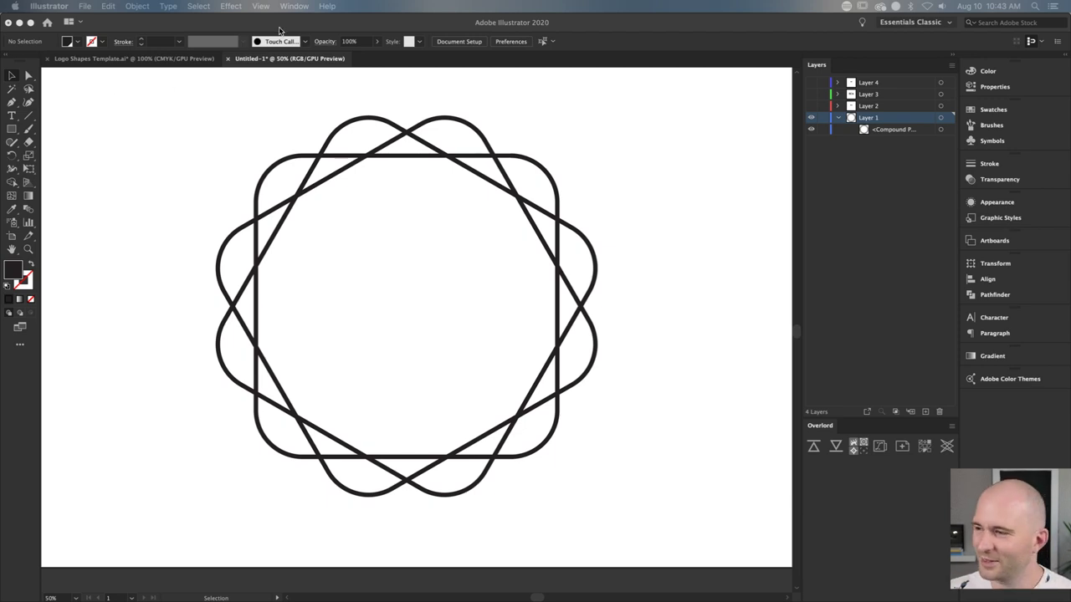
Step: Leave the ring compound path deselected and switch to the Rectangle tool
left_click(633, 155)
left_click_drag(576, 112, 84, 529)
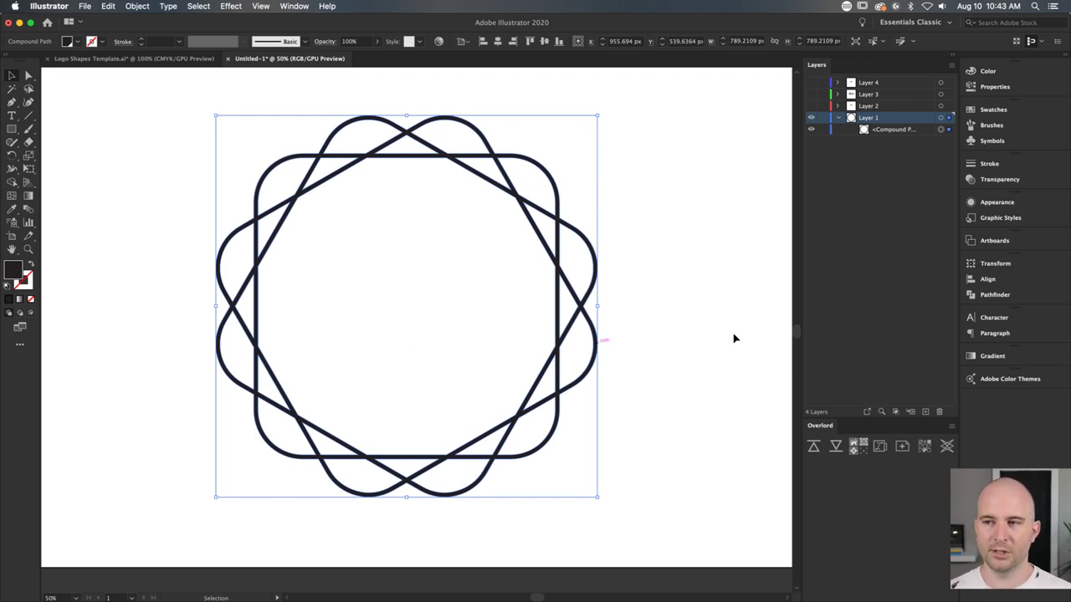
left_click(681, 253)
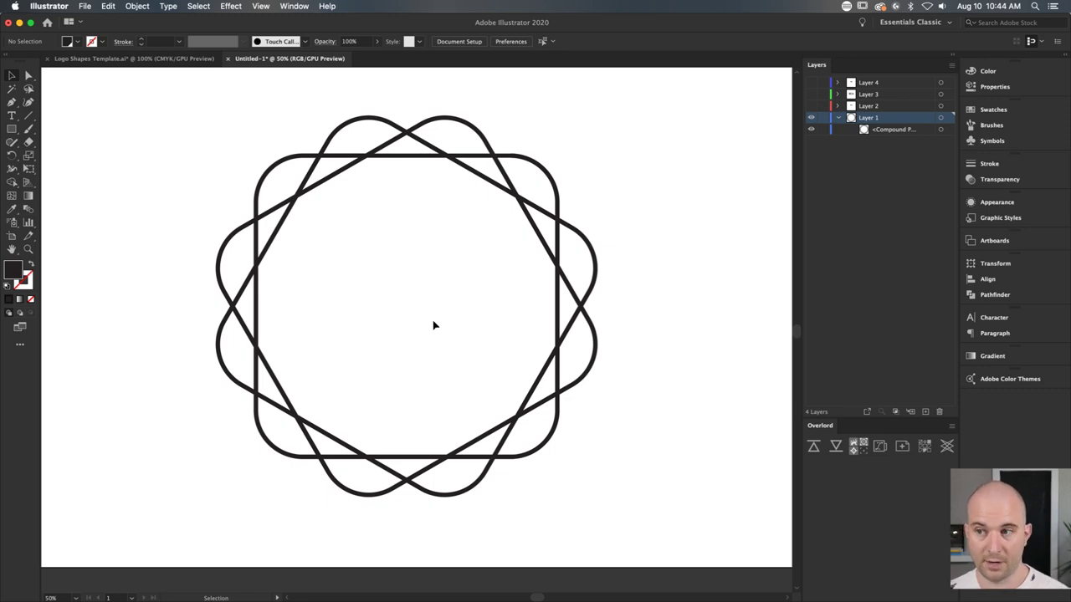
left_click(553, 176)
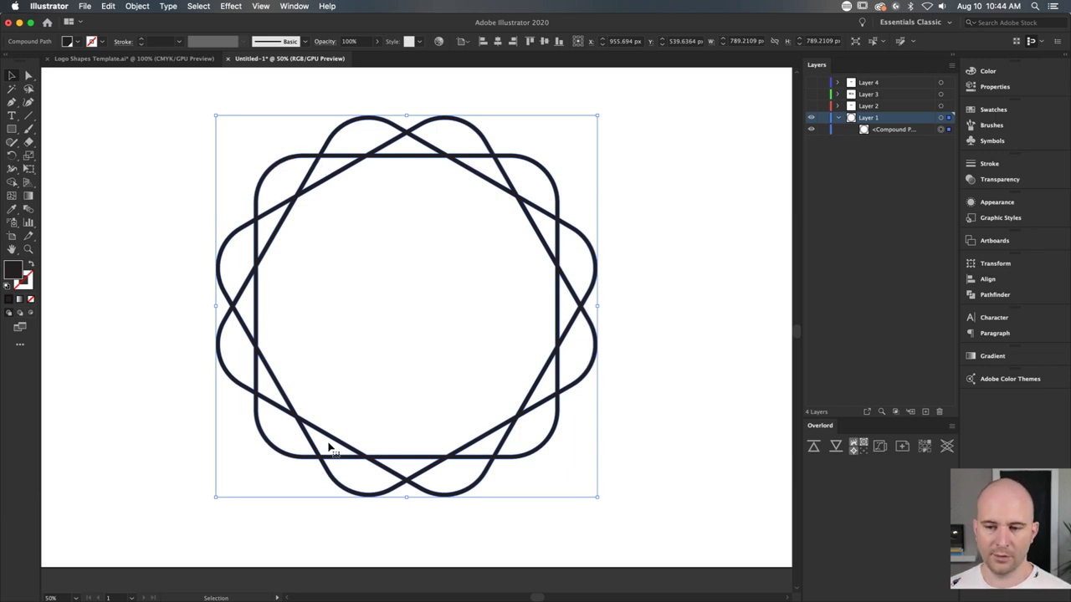
left_click(628, 155)
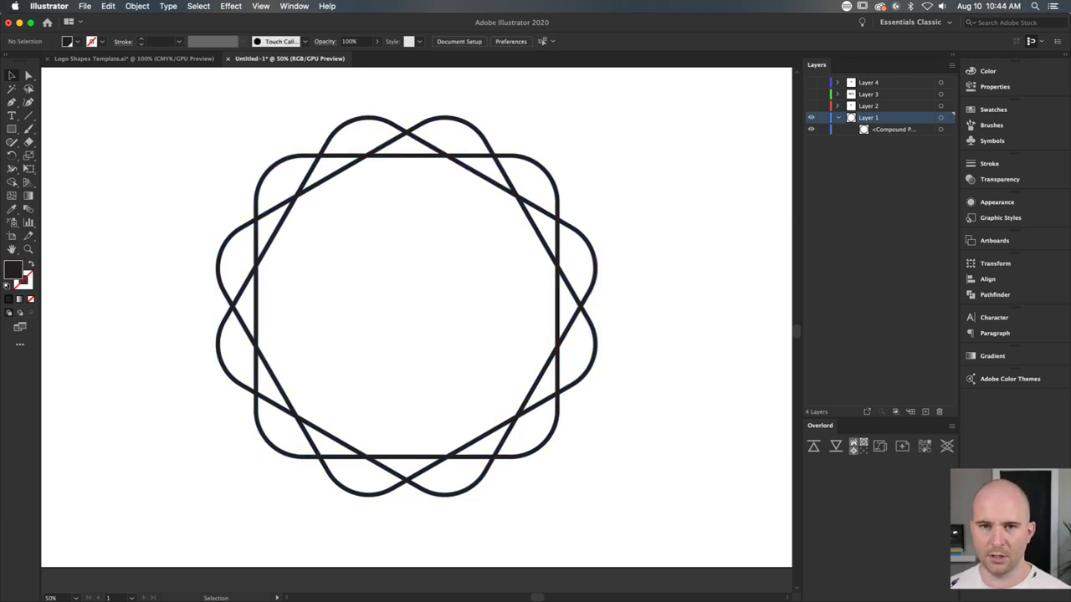
left_click(12, 129)
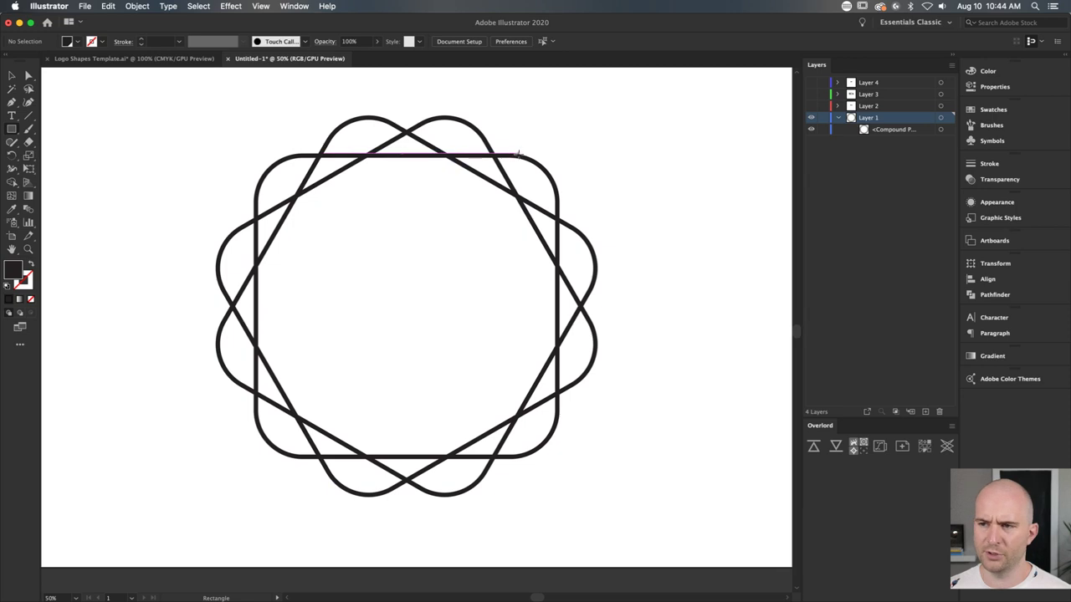
Step: Draw a red-filled square covering the ring's centre
left_click_drag(255, 154, 559, 458)
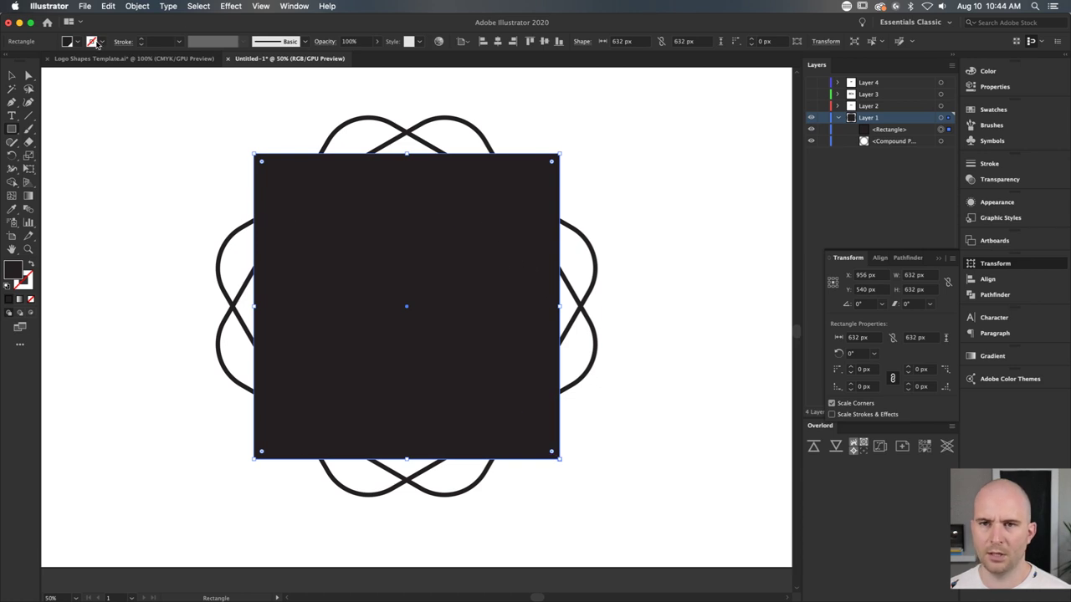
left_click(76, 42)
left_click(39, 61)
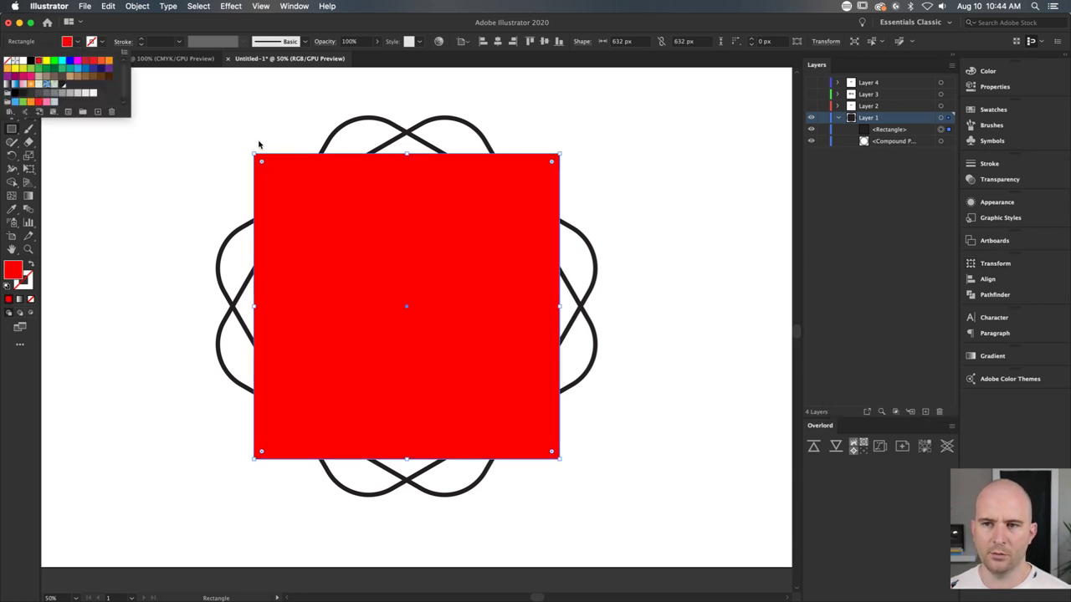
left_click(254, 115)
left_click(489, 327)
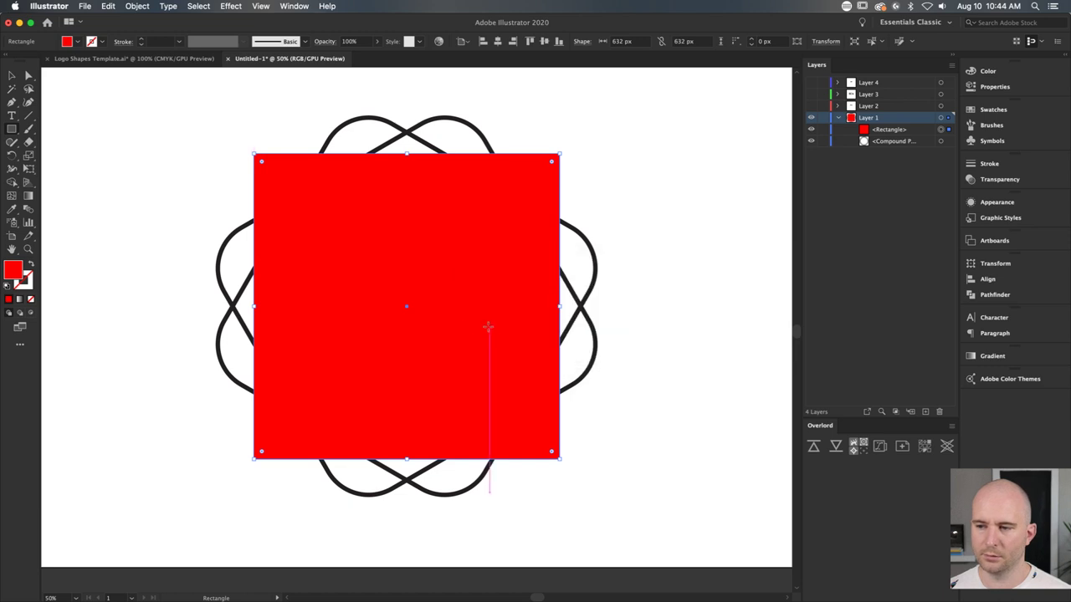
Step: Round the red square's corners, try and undo a rotation, then delete the square
key("v")
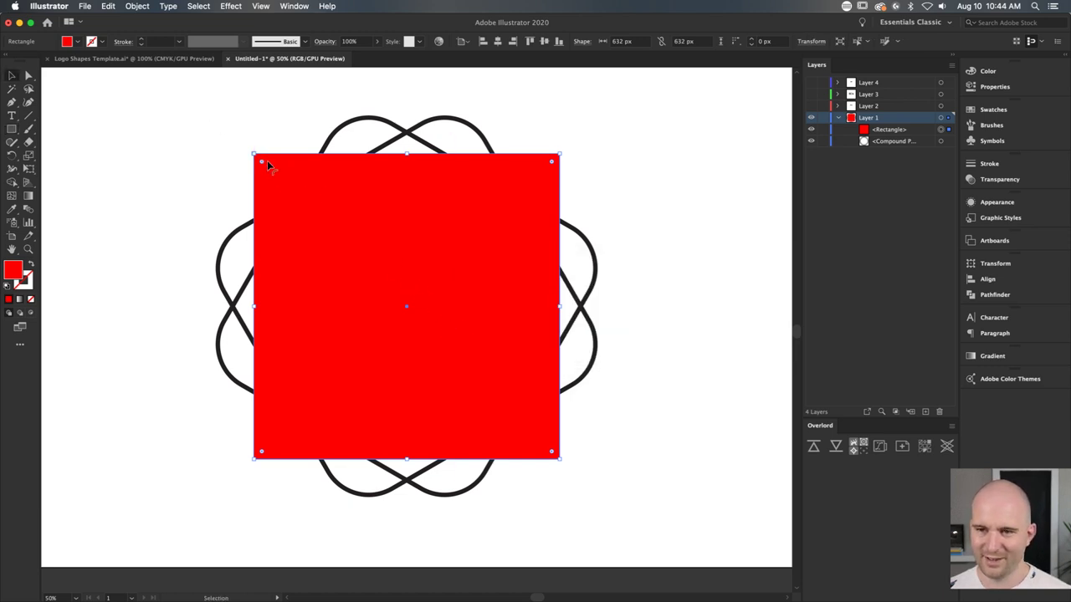
left_click_drag(268, 165, 300, 202)
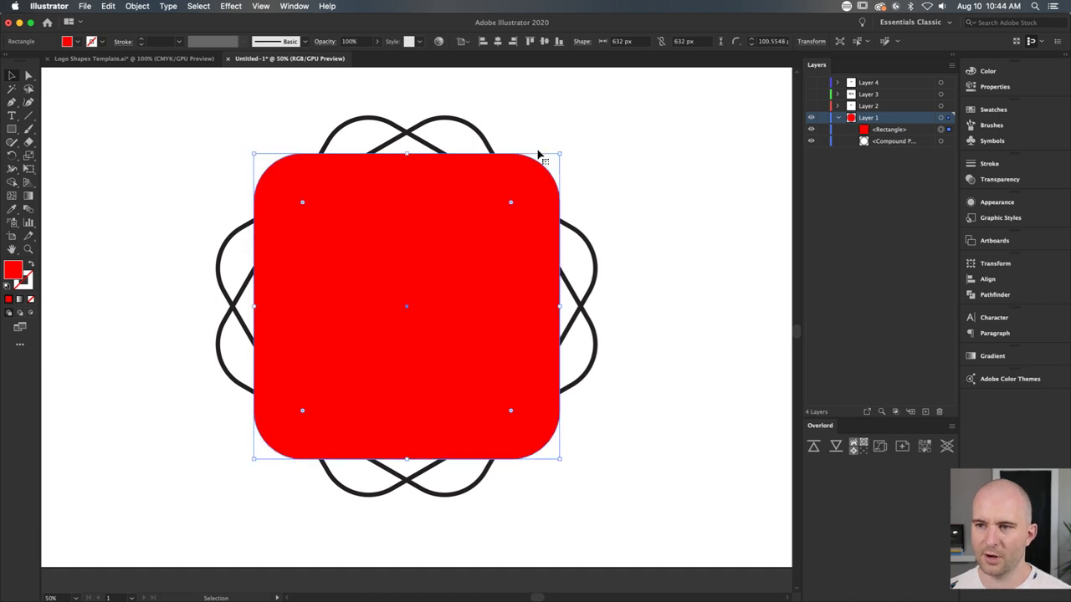
left_click_drag(570, 155, 616, 363)
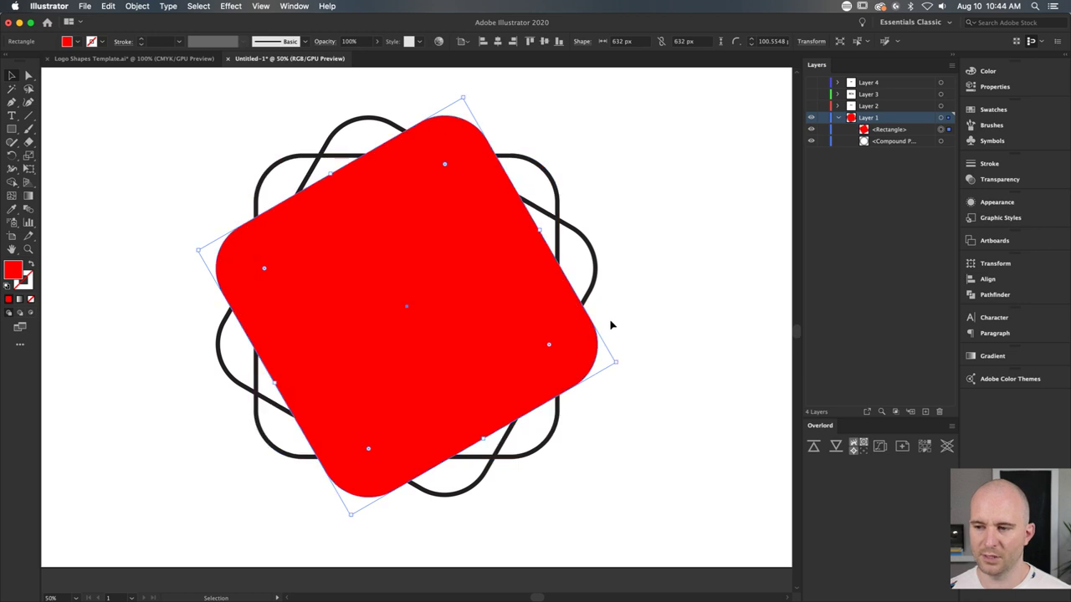
key("super+z")
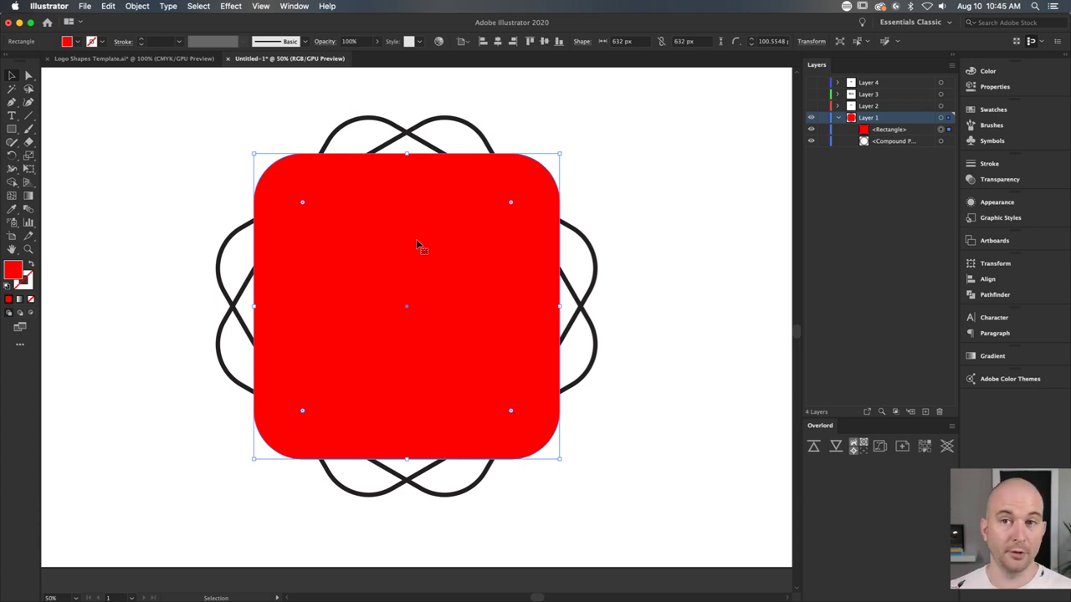
key("Delete")
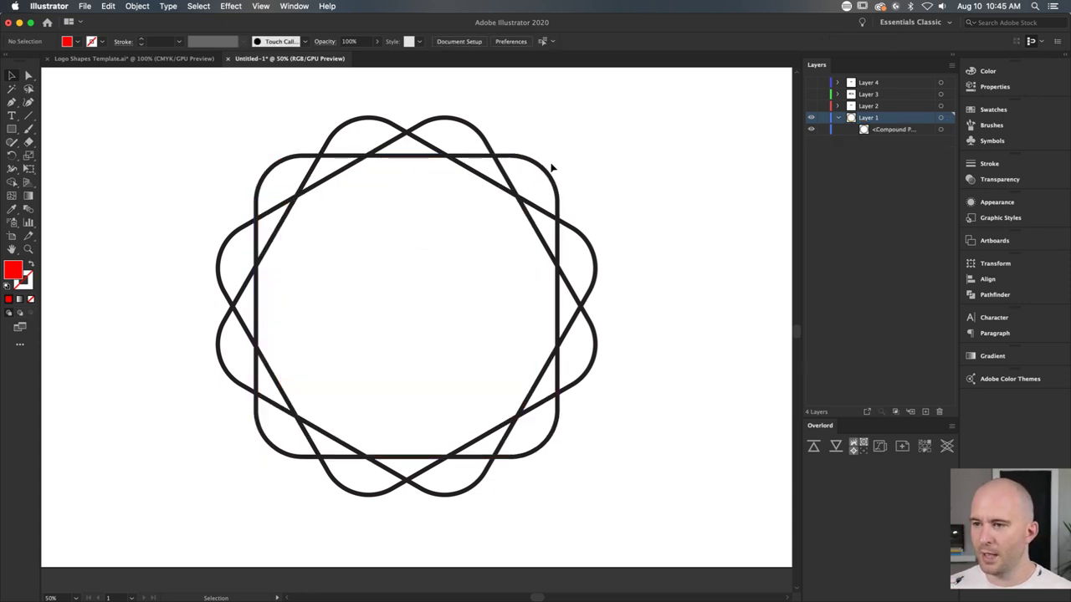
Step: Check the black ring outlines and toggle Layer 1's visibility off and back on
left_click(511, 157)
left_click(617, 154)
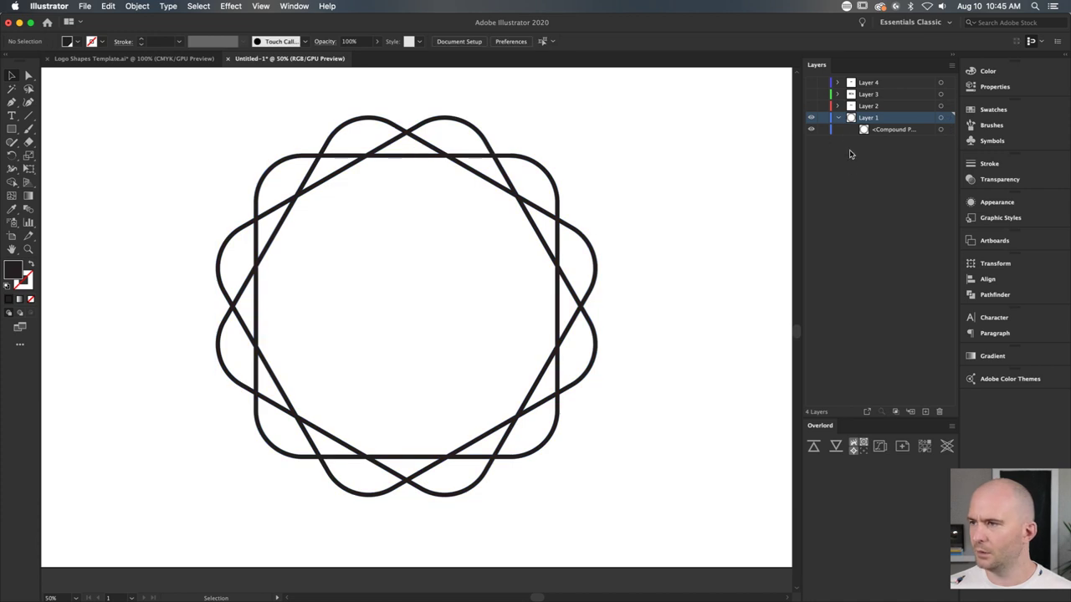
left_click(837, 118)
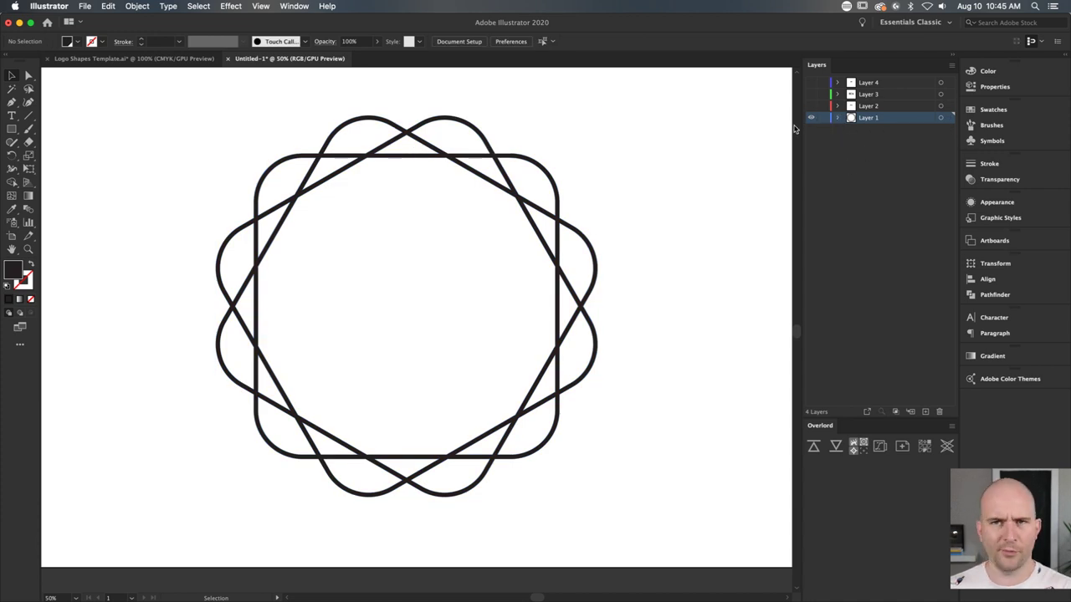
left_click(811, 120)
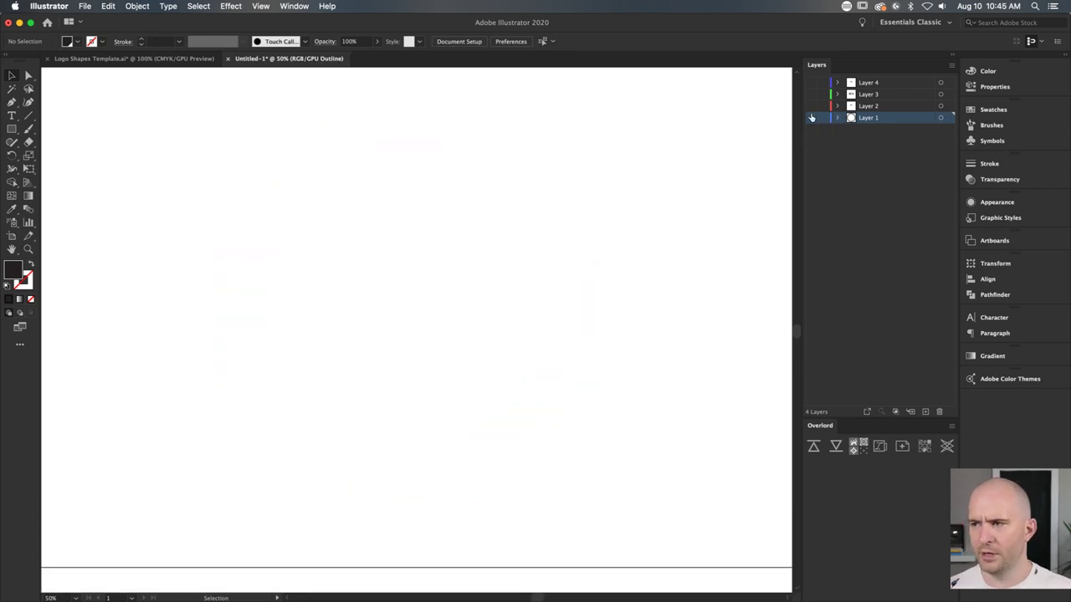
left_click(812, 120)
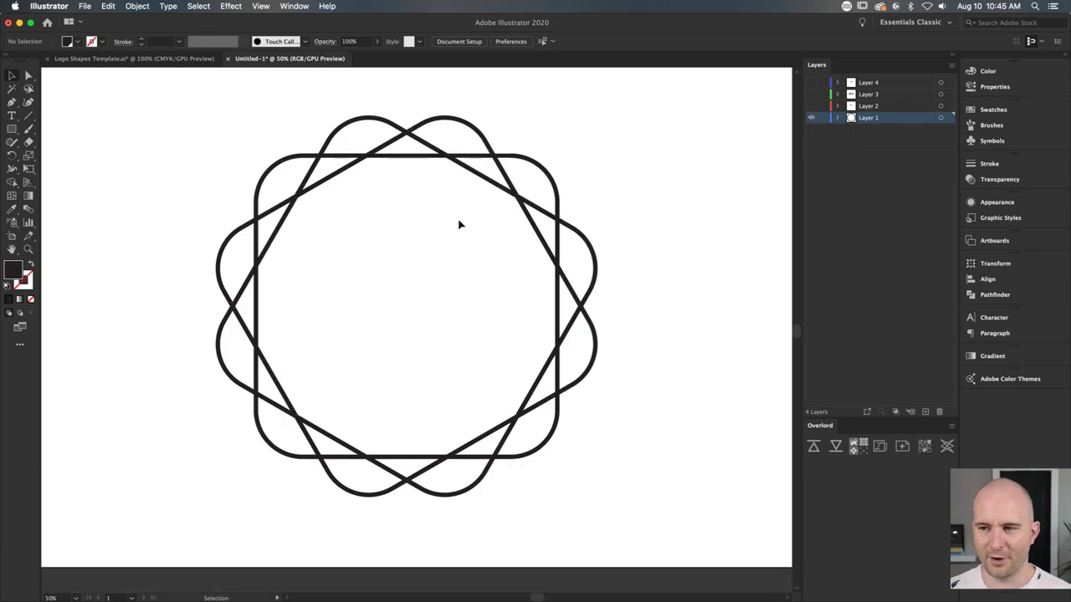
Step: Draw a new square in the free space at the top left and nudge it up
left_click(12, 129)
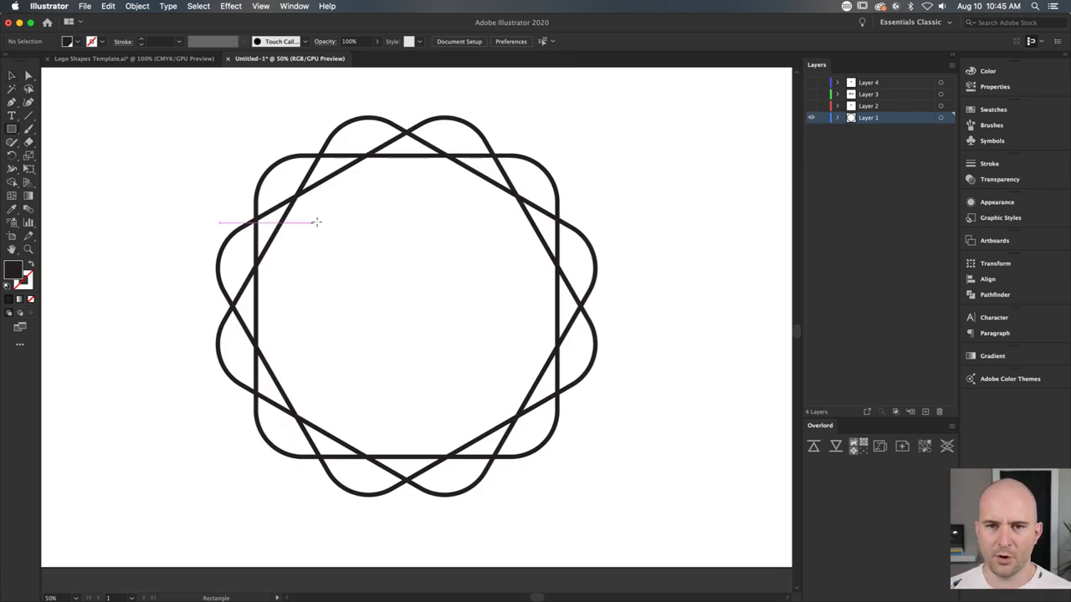
key("super+equal")
left_click_drag(208, 168, 322, 250)
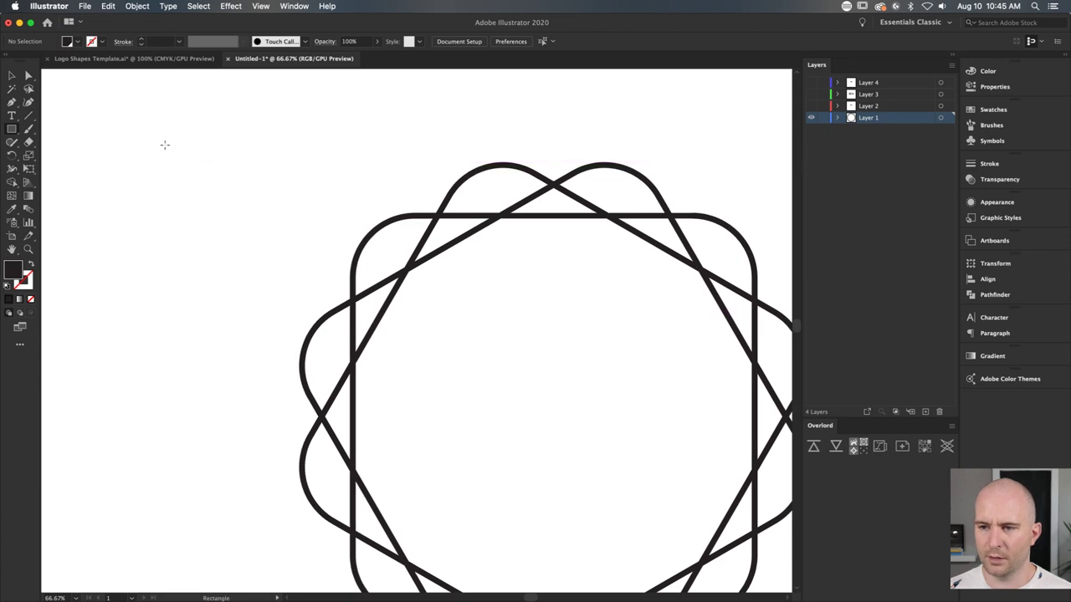
mouse_move(165, 143)
left_mouse_down()
mouse_move(320, 299)
mouse_move(300, 276)
left_mouse_up()
key("v")
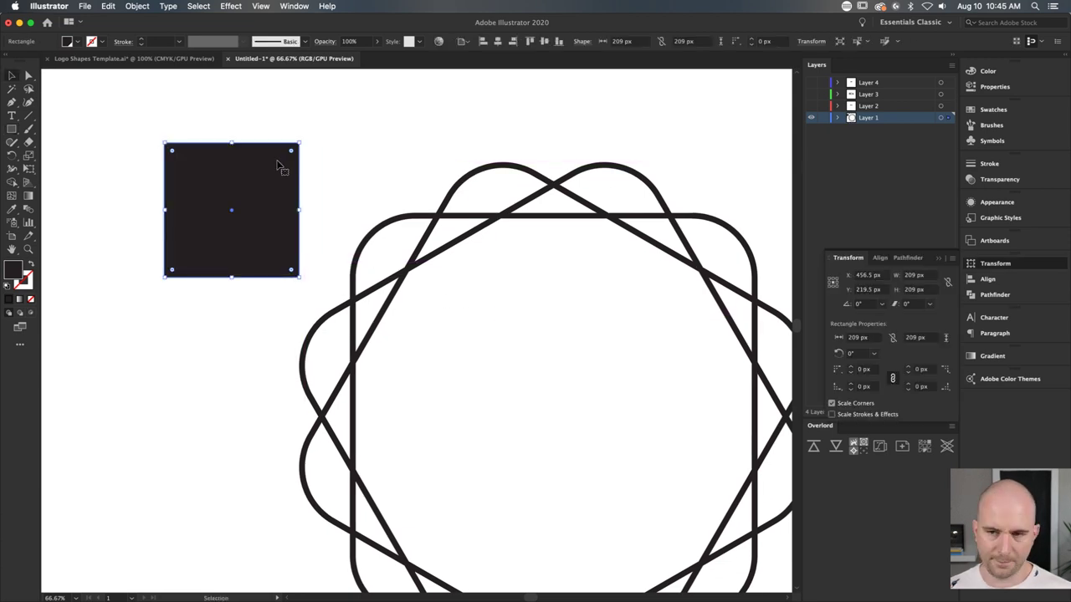
left_click_drag(258, 198, 264, 177)
Step: Round all four corners of the new square by dragging a live corner widget
key("a")
left_click(230, 175)
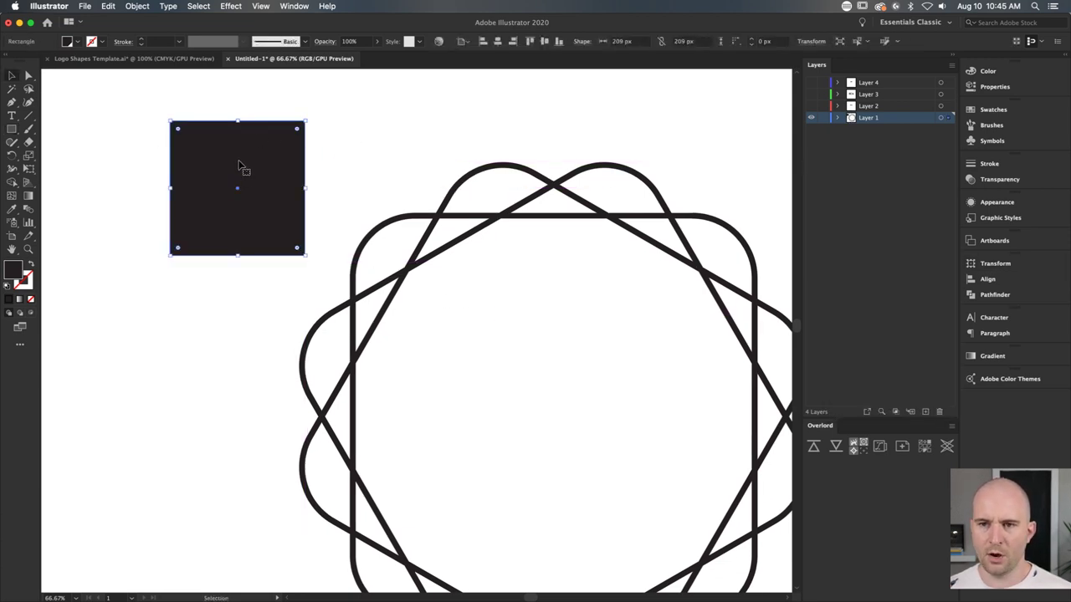
left_click_drag(297, 128, 280, 148)
left_click(314, 149)
key("v")
left_click(192, 210)
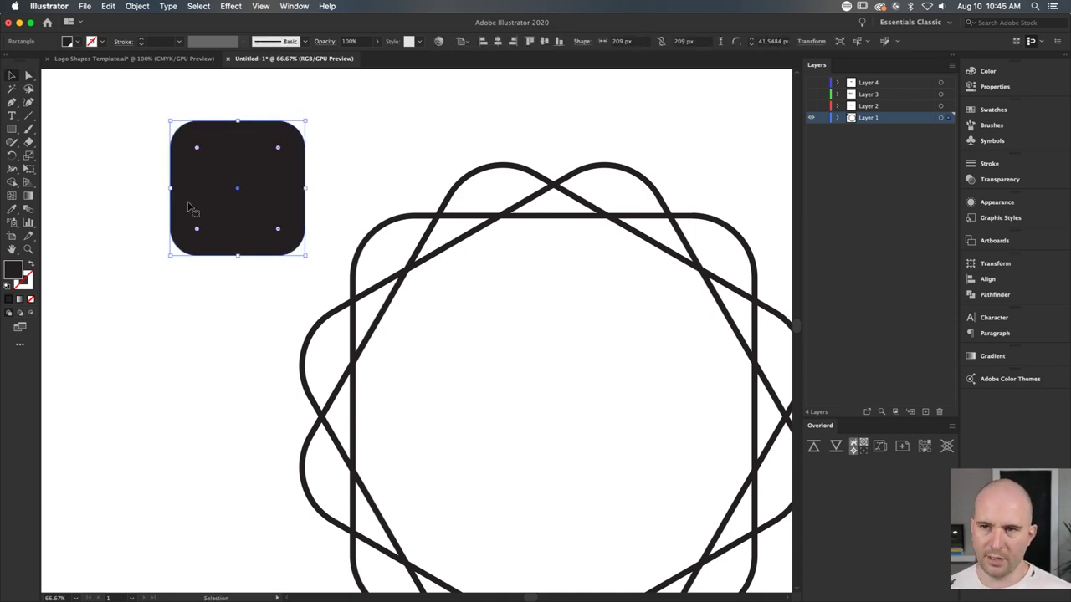
Step: Give the rounded square a magenta stroke with a 20 px weight
left_click(31, 278)
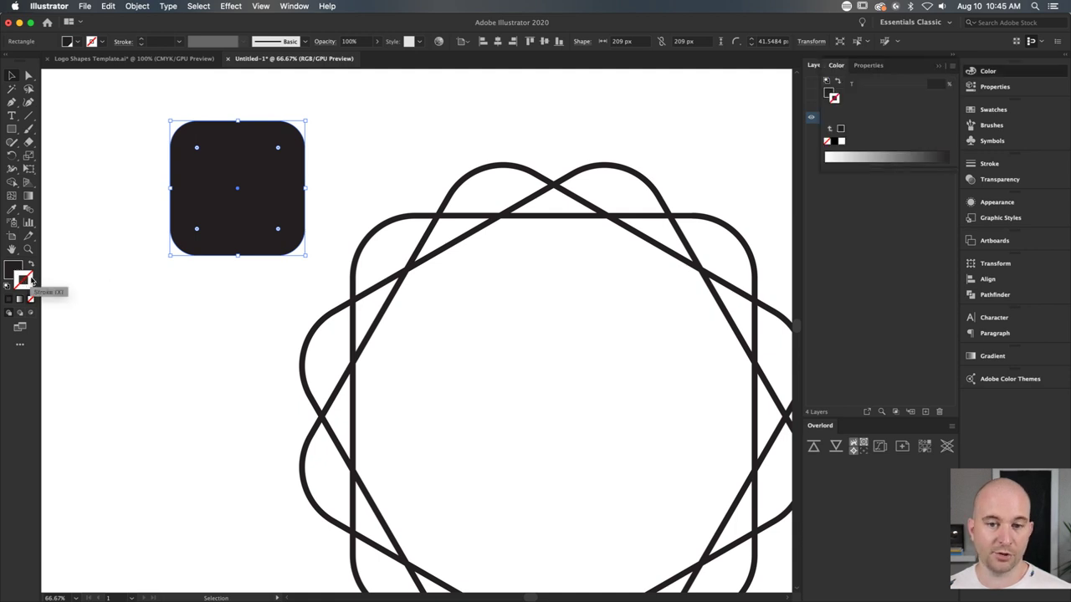
left_click(102, 41)
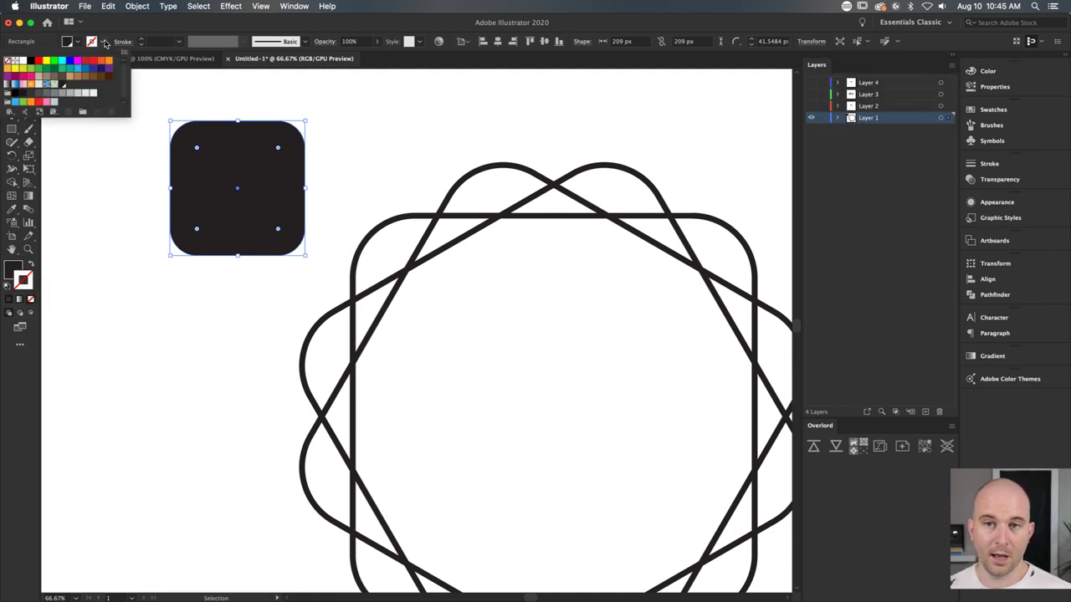
left_click(78, 60)
left_click(141, 42)
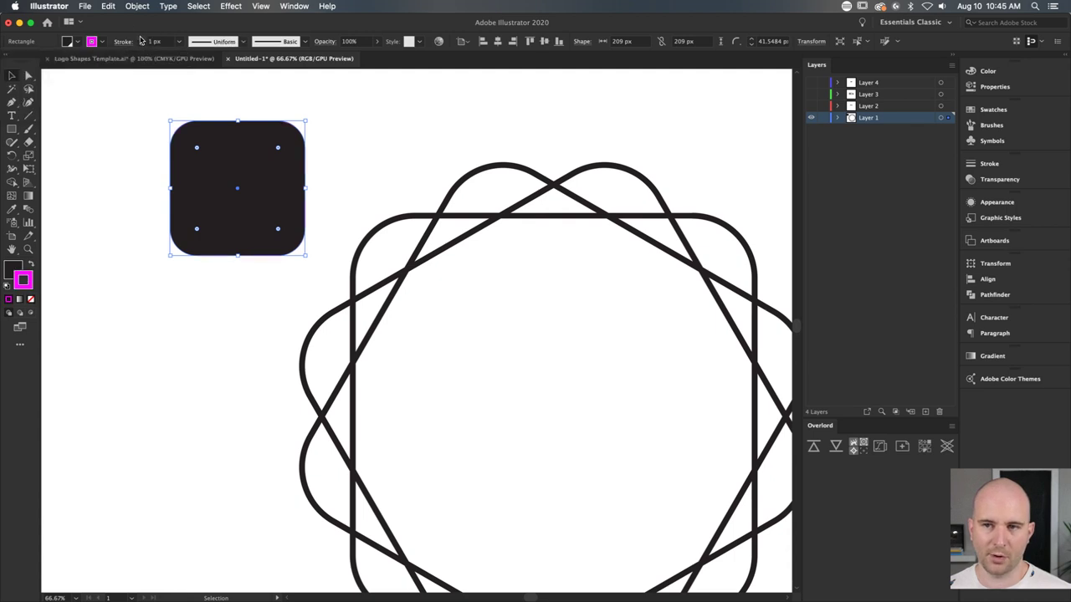
left_click(141, 38)
left_click(208, 108)
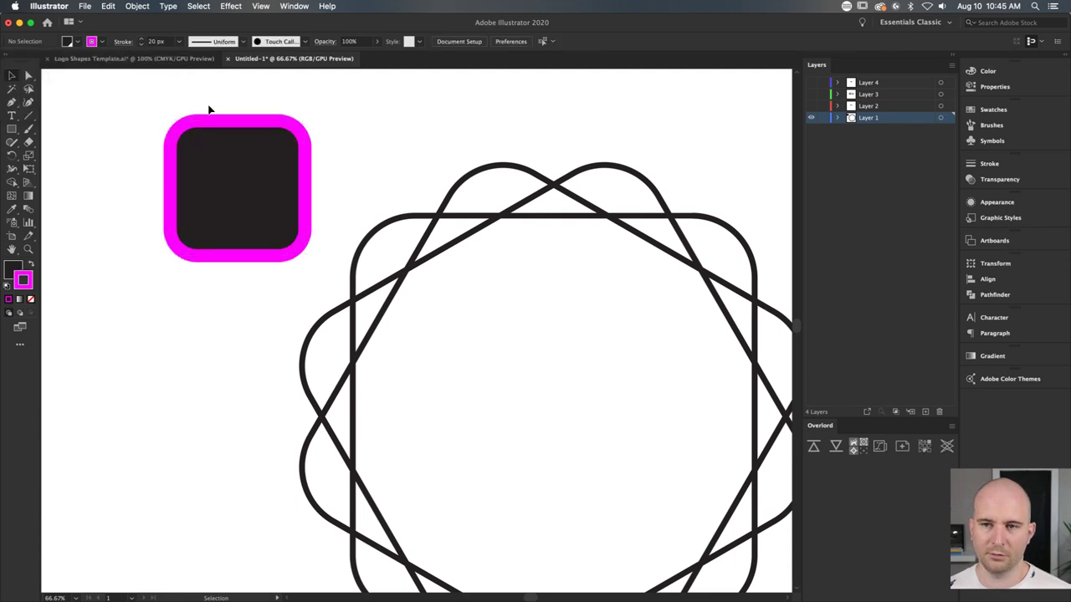
Step: Set the rounded square's fill to None, leaving only the magenta outline
left_click(227, 187)
left_click(15, 268)
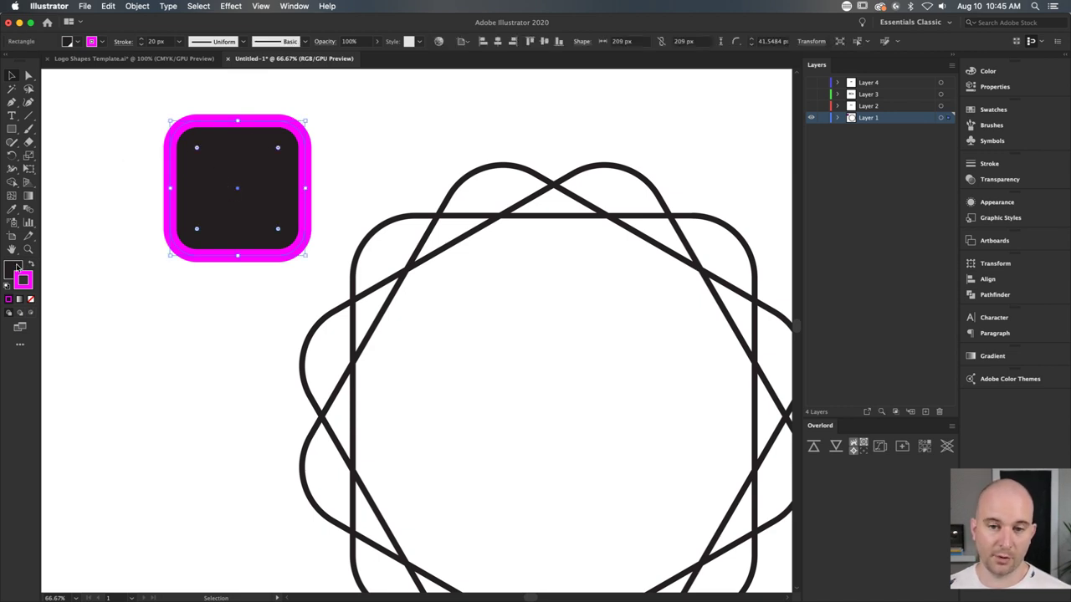
left_click(31, 299)
left_click(363, 251)
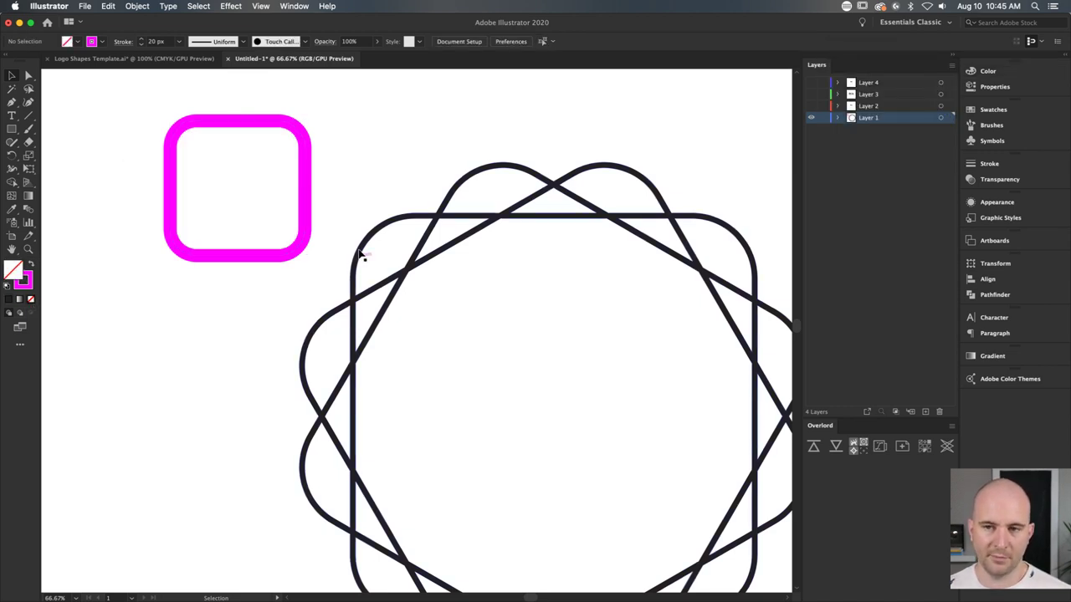
left_click(306, 185)
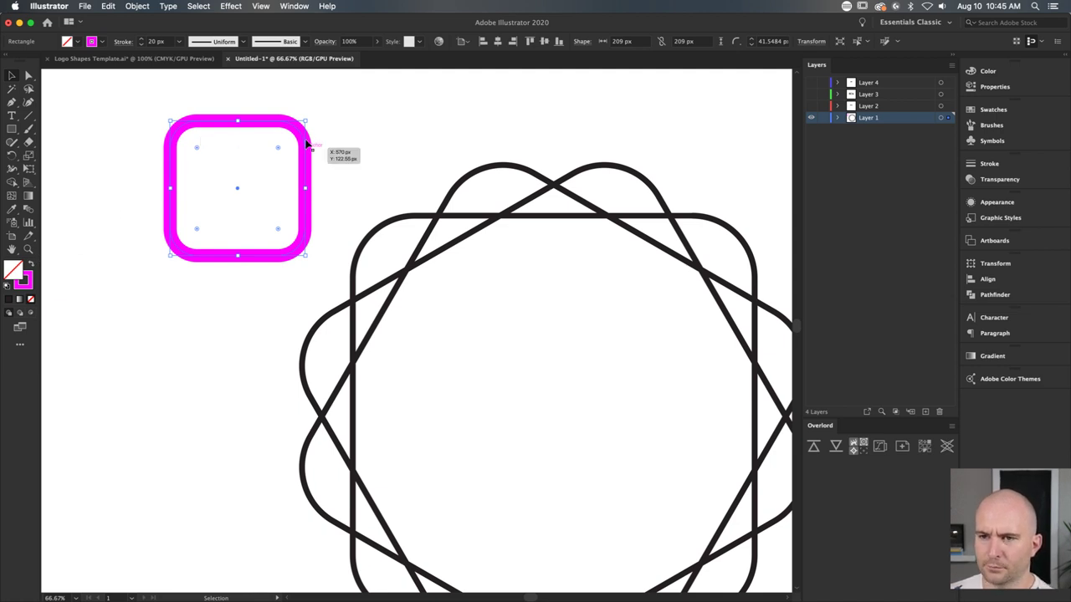
Step: Select the magenta rounded square and check its stroke weight in the Stroke panel
scroll(291, 125, "up", 1)
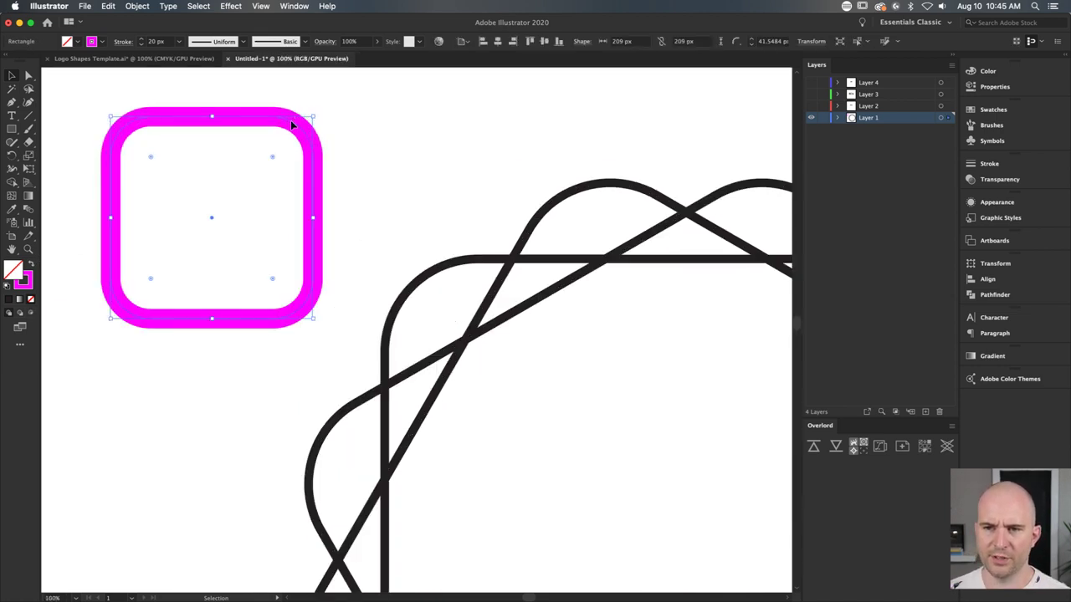
key("a")
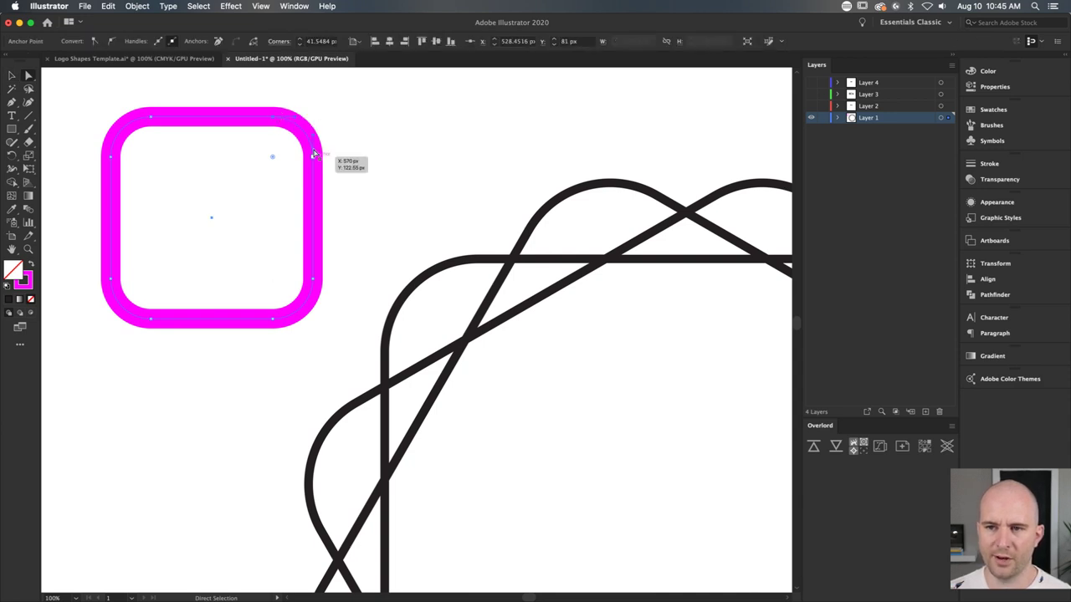
key("v")
left_click(376, 159)
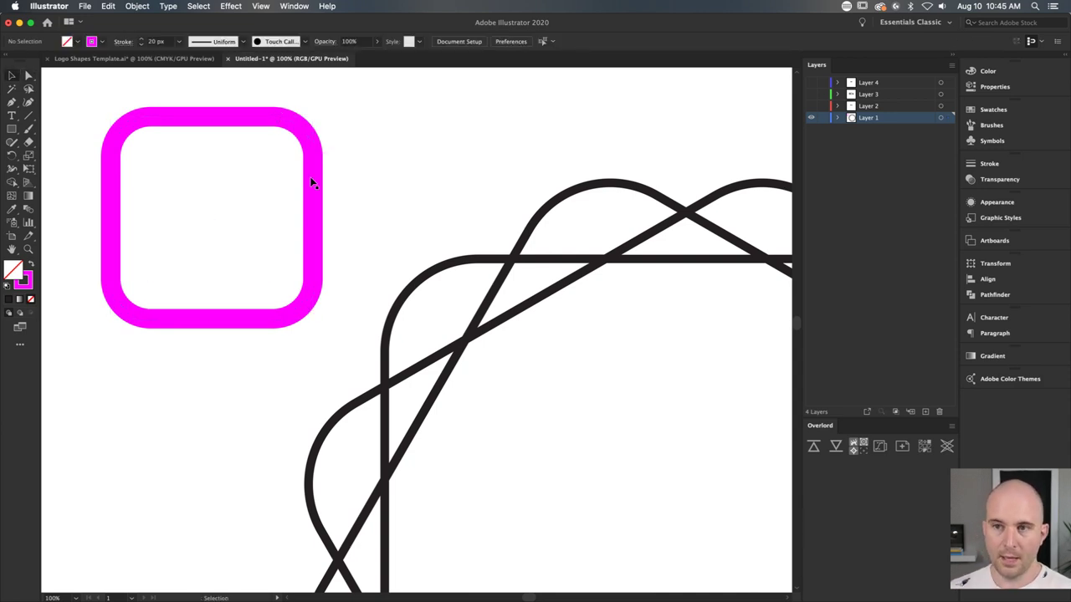
left_click(313, 154)
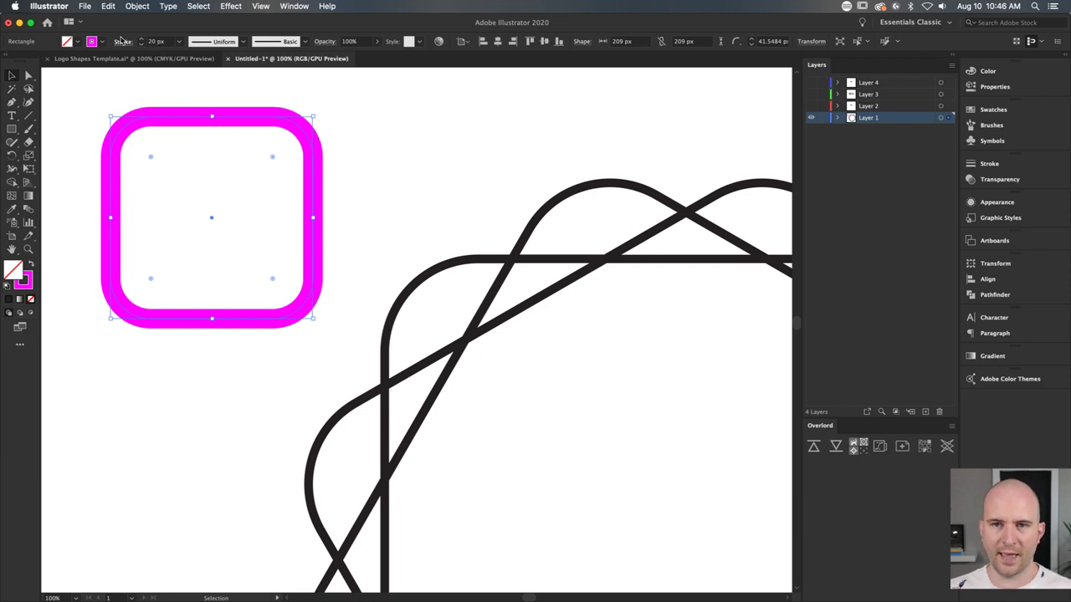
left_click(121, 40)
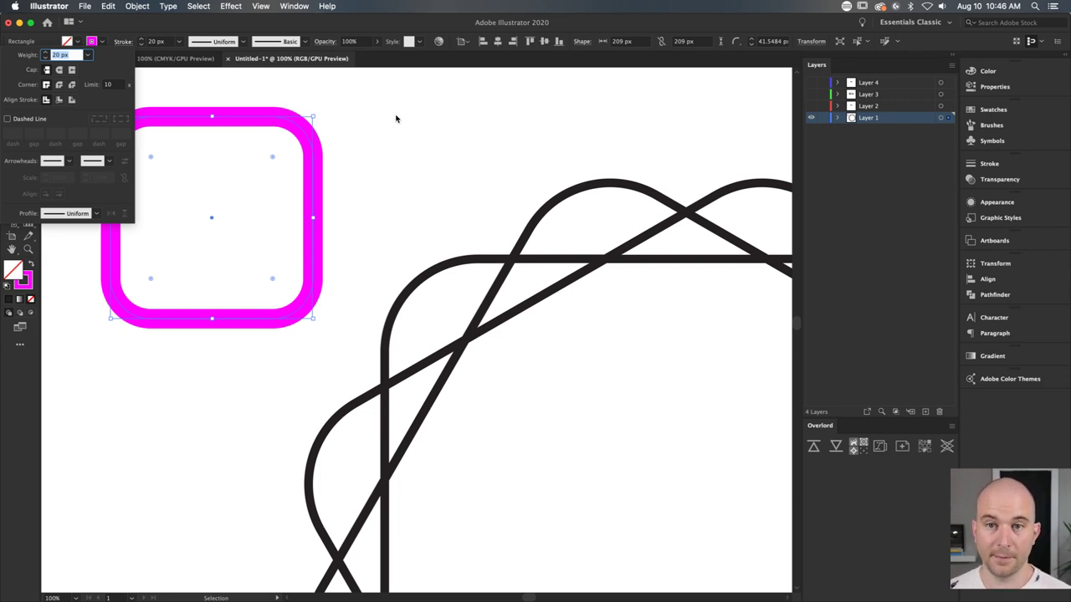
left_click(404, 149)
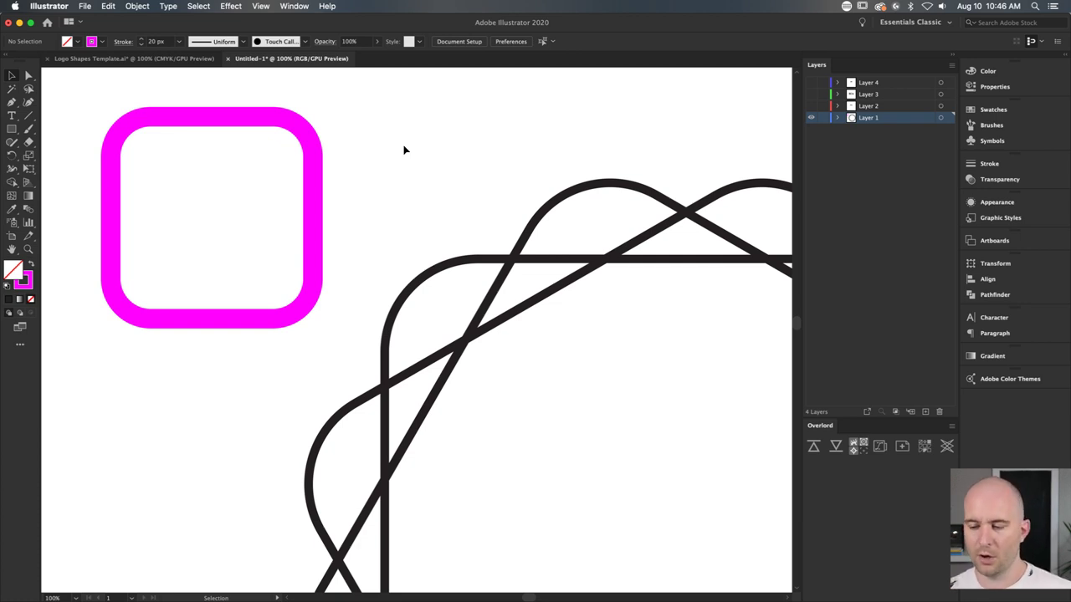
Step: Alt-drag a copy of the rounded square to sit directly below the original
left_click(310, 166)
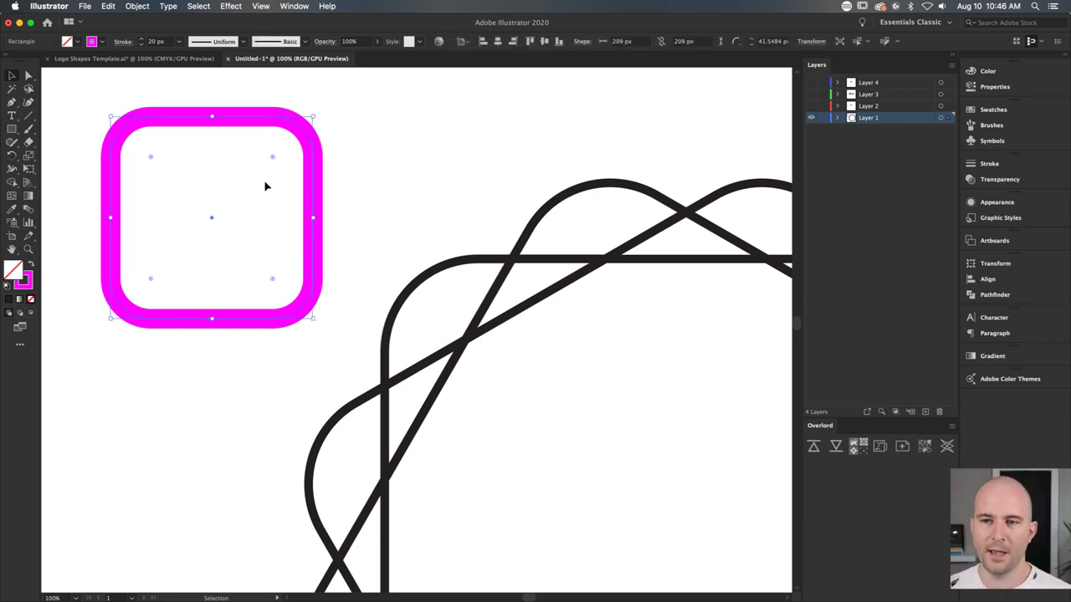
left_click(414, 172)
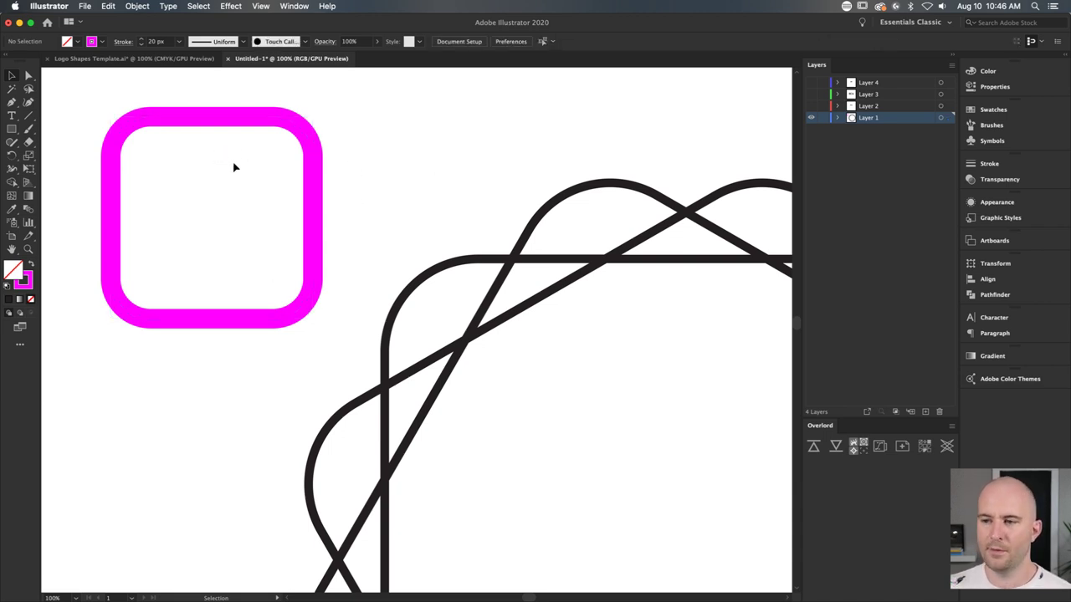
left_click(246, 115)
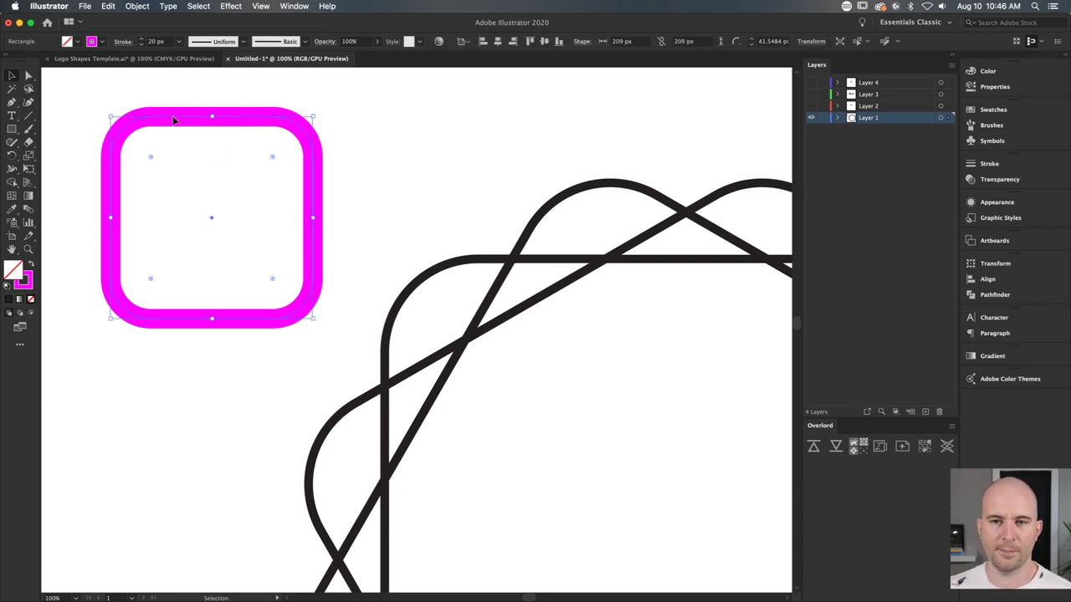
left_click_drag(174, 115, 447, 181)
Step: Undo the stray duplicate, then expand the lower square with Fill and Stroke checked
key("super+z")
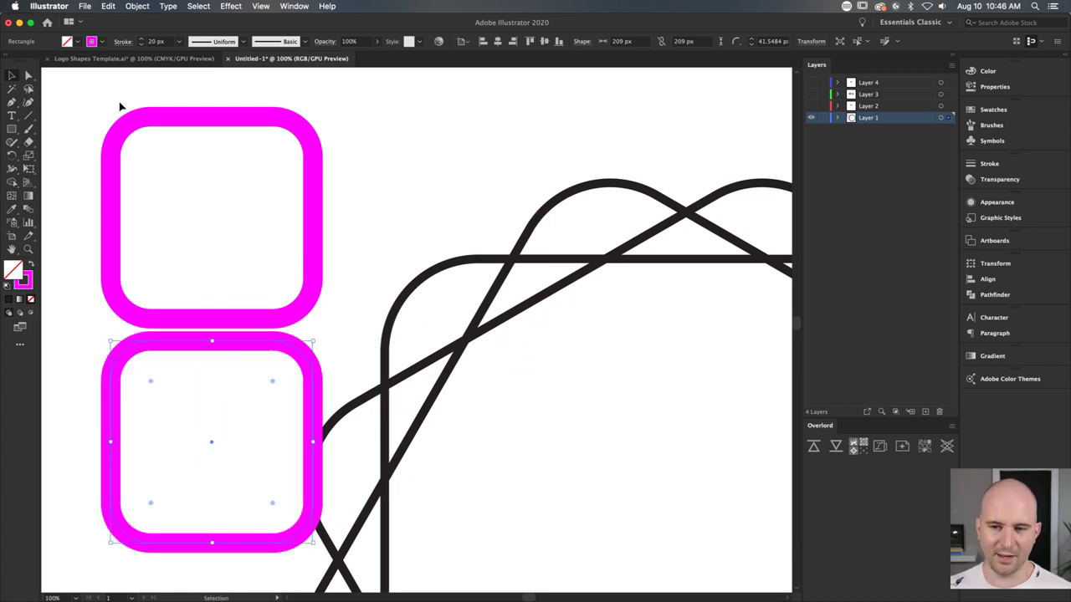
left_click(138, 7)
mouse_move(144, 254)
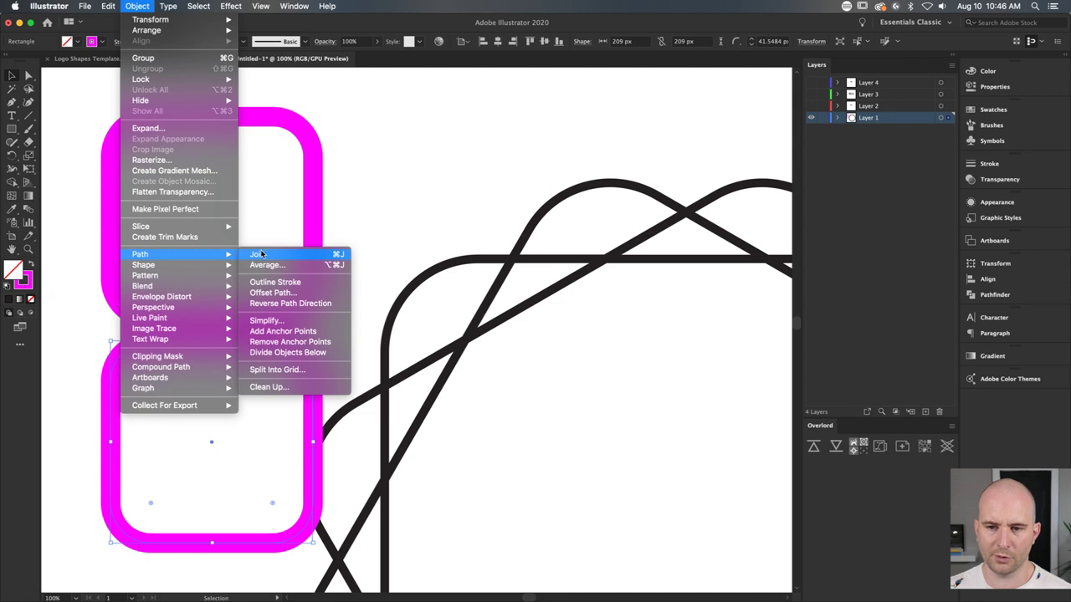
left_click(174, 128)
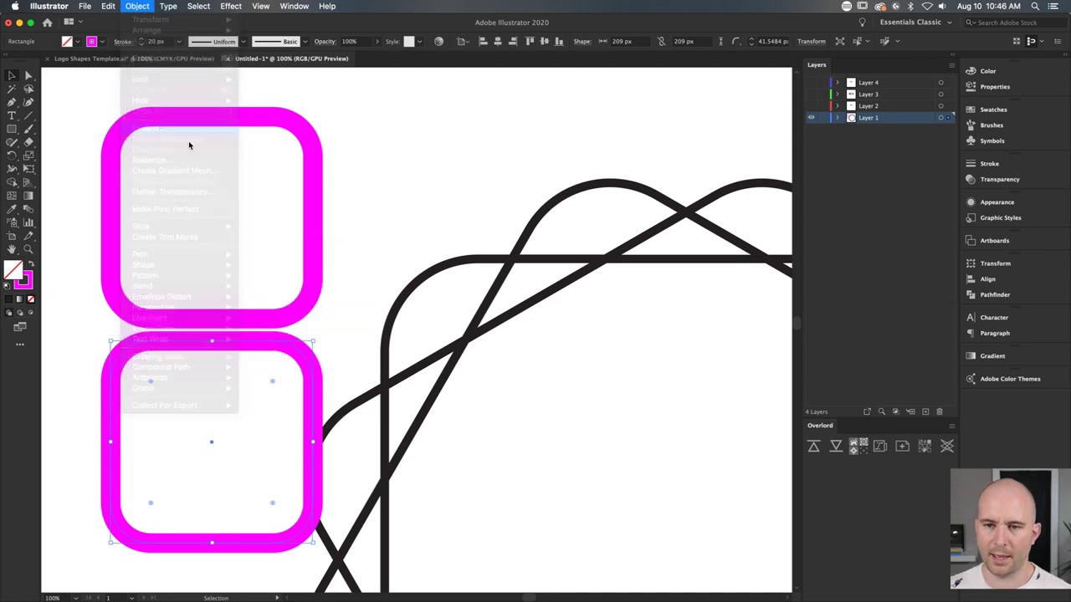
left_click_drag(298, 223, 475, 151)
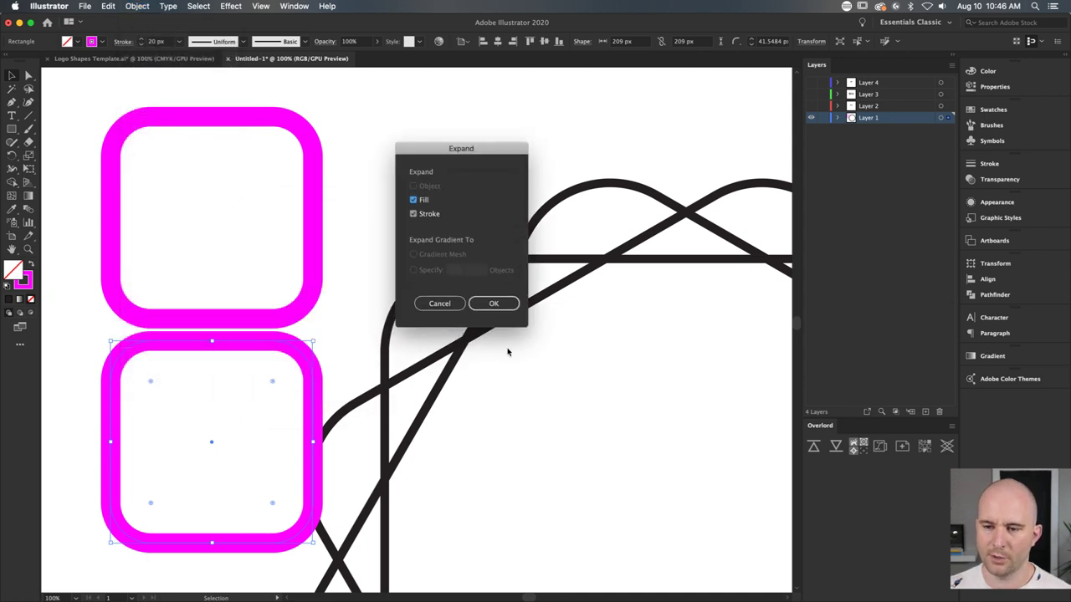
left_click(495, 304)
left_click(371, 306)
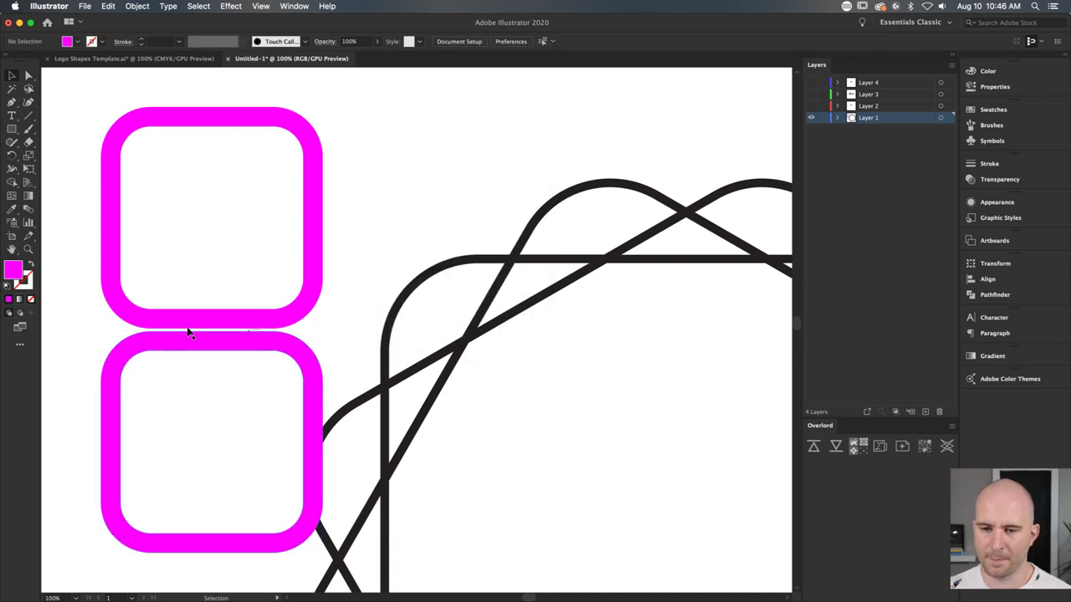
left_click(131, 343)
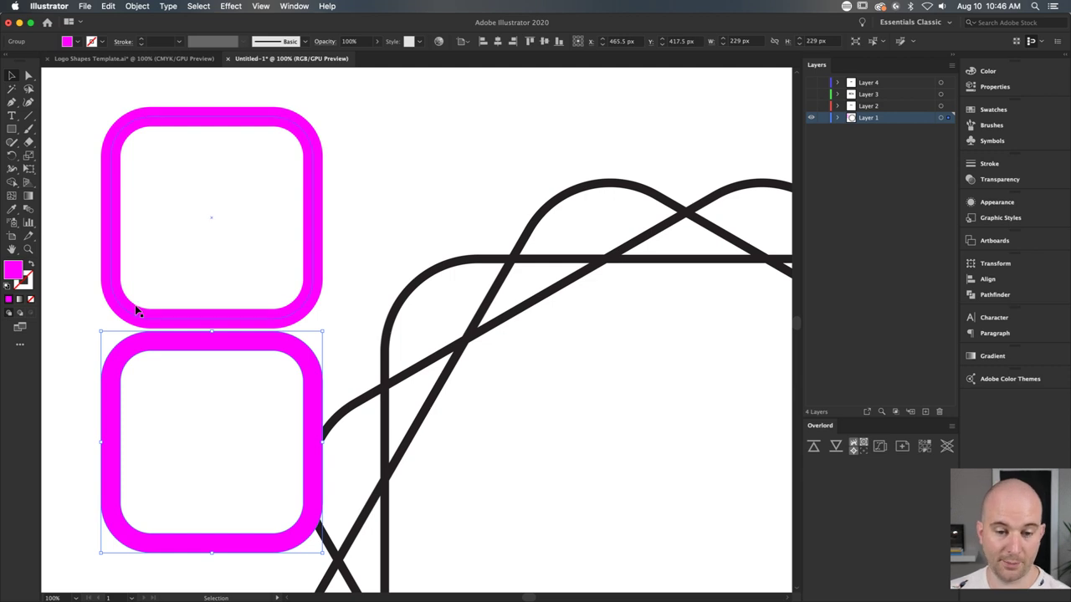
left_click(132, 310)
Step: Shift the expanded lower square group about 57 px to the left
left_click(126, 343)
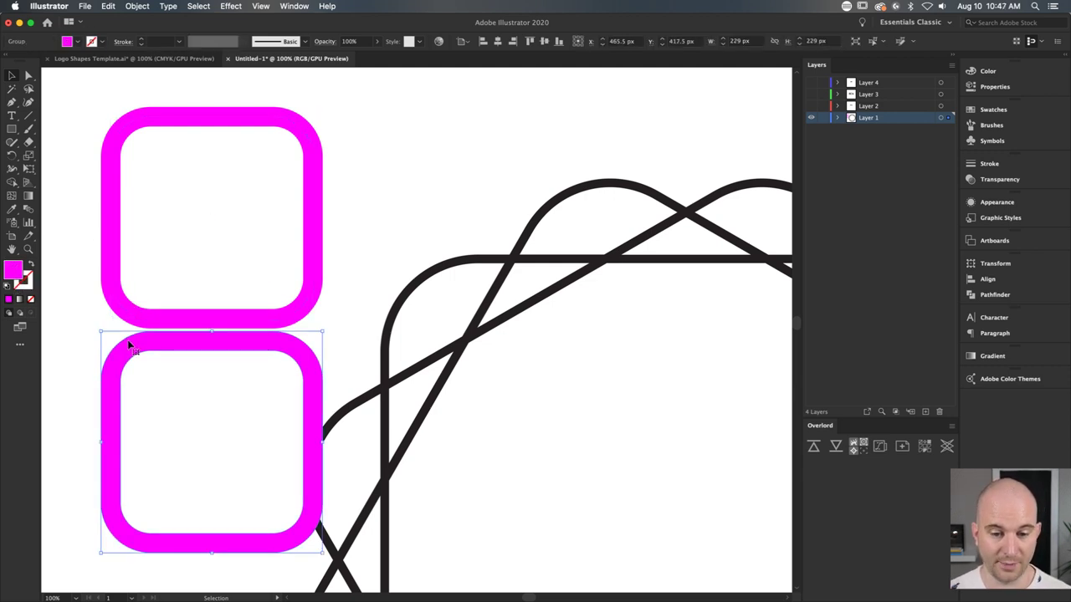
key("a")
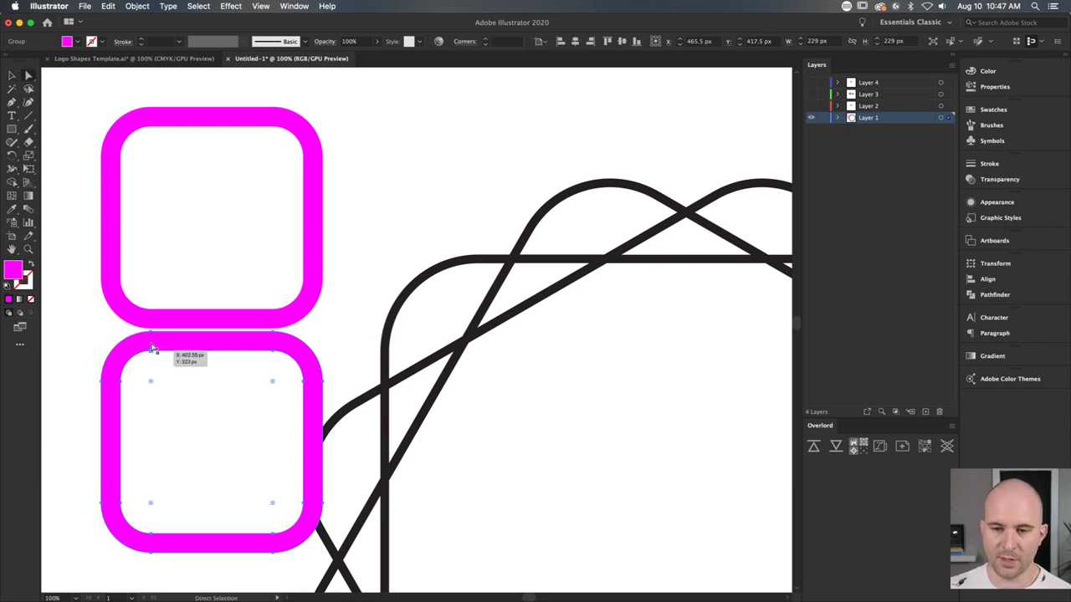
left_click(150, 329)
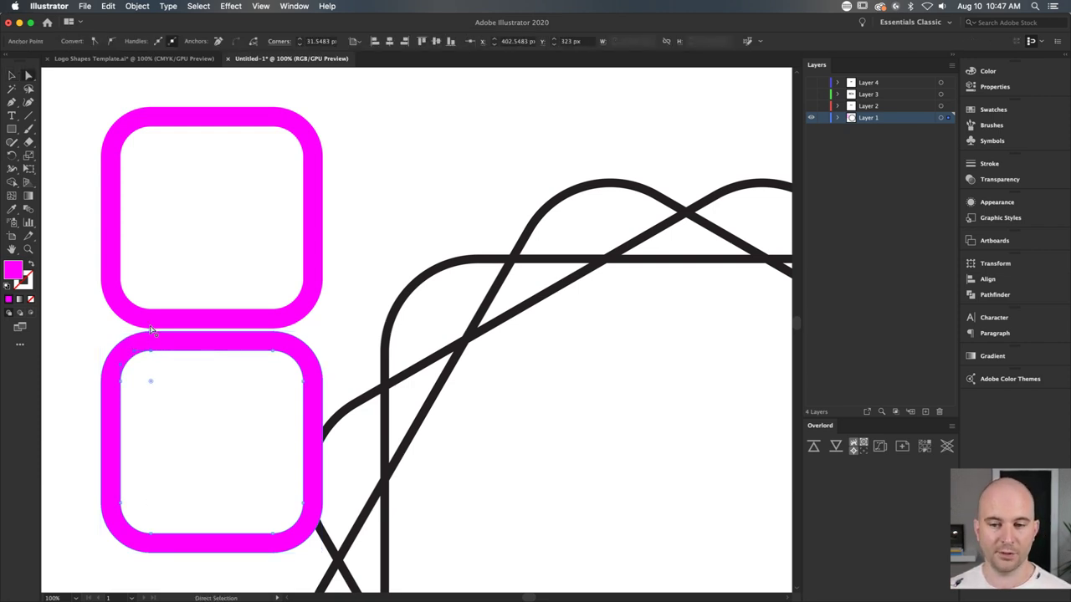
left_click(148, 335)
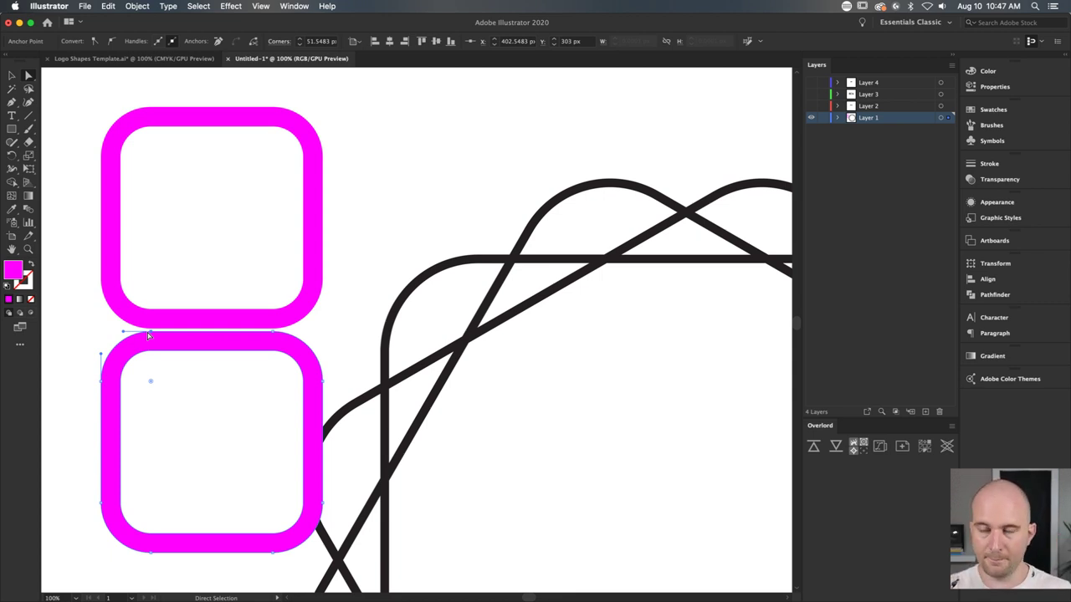
key("v")
left_click(217, 394)
left_click(232, 343)
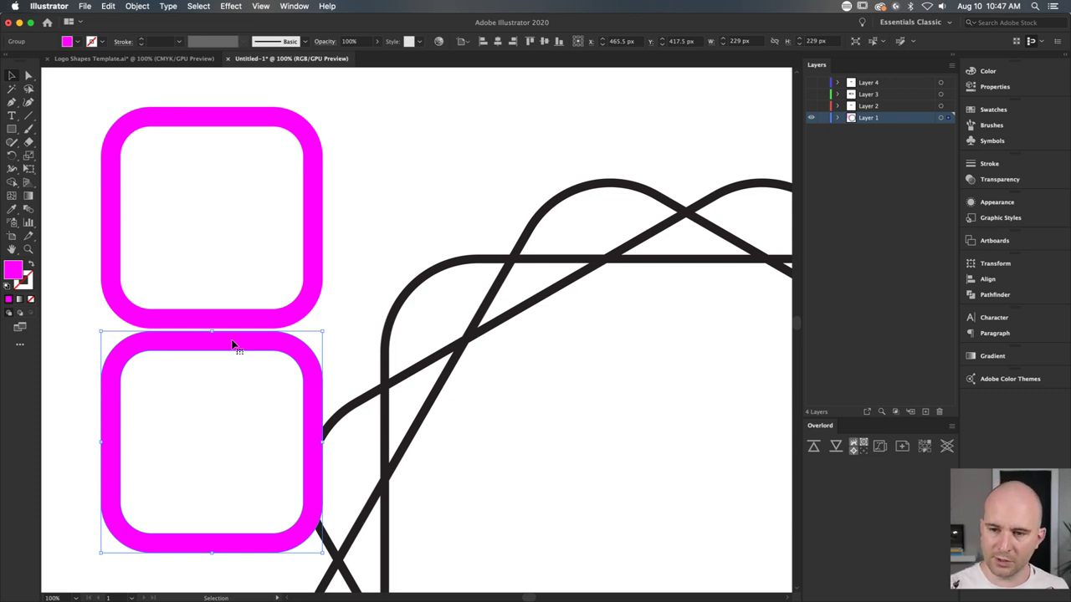
left_click_drag(231, 343, 178, 347)
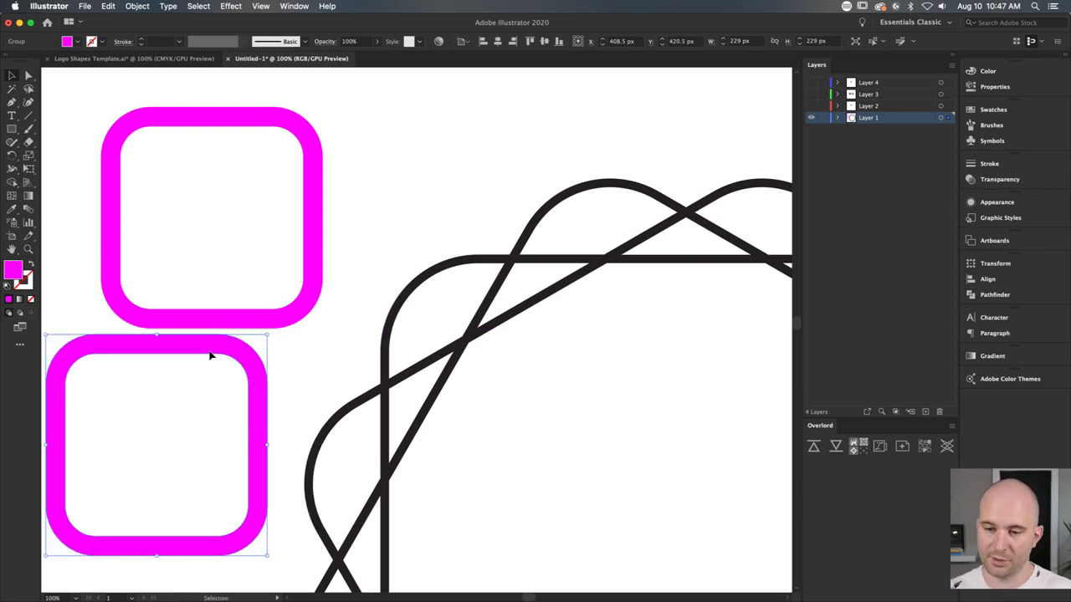
Step: Select and delete both pink squares, then zoom out to see the ring shape
key("super+a")
key("BackSpace")
key("super+minus")
key("super+minus")
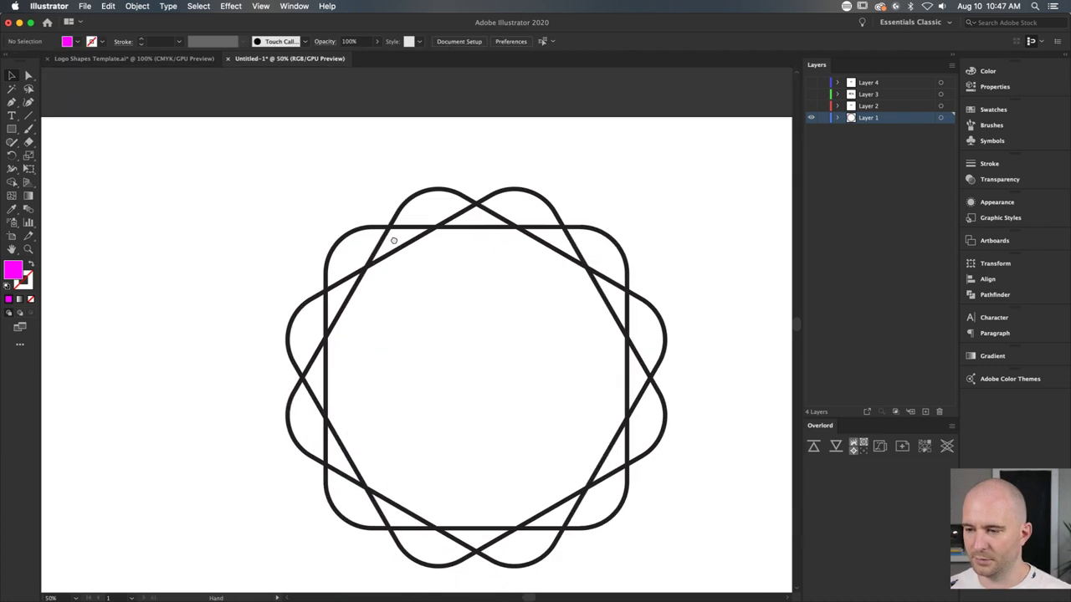
Step: Turn visibility back on for Layers 4, 3 and 2, revealing the Since, ECA and 1987 text
left_click_drag(811, 83, 812, 106)
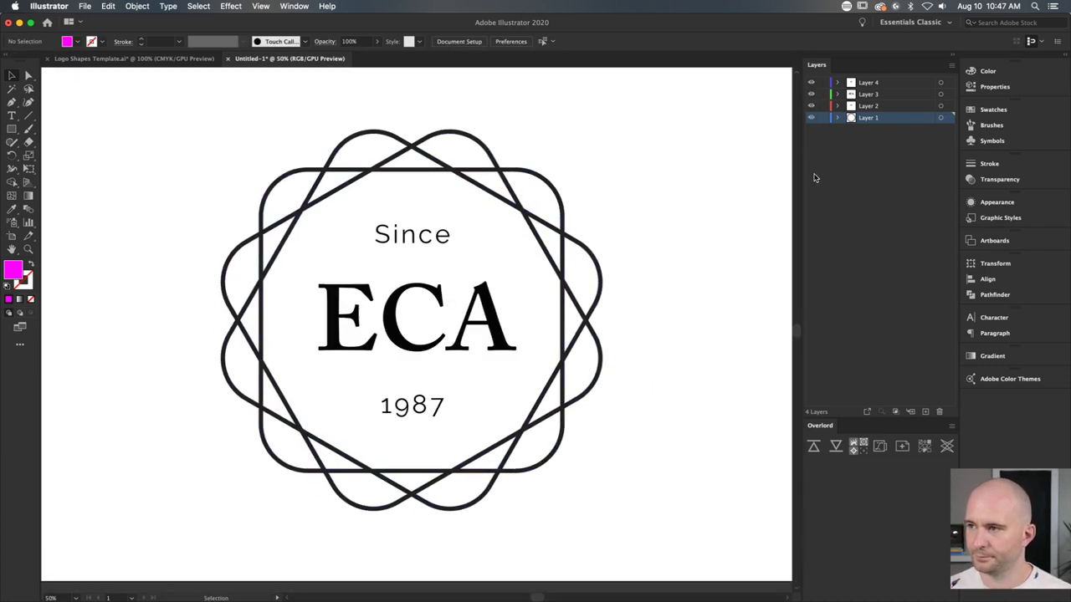
left_click(866, 84)
double_click(866, 83)
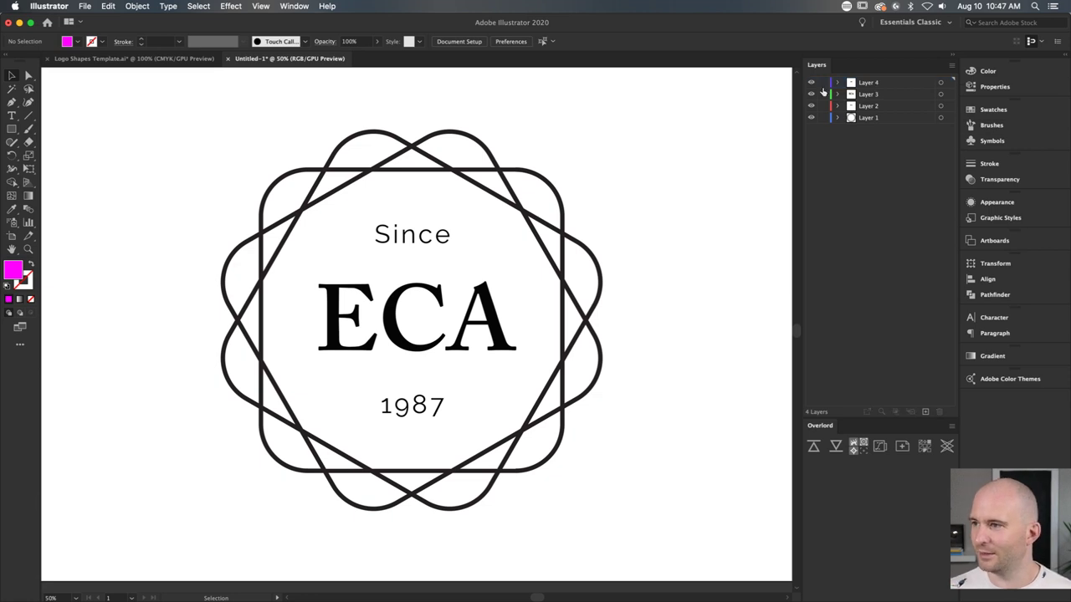
key("Return")
Step: Rename Layer 4 to 'year' and Layer 3 to 'Brand'
double_click(858, 84)
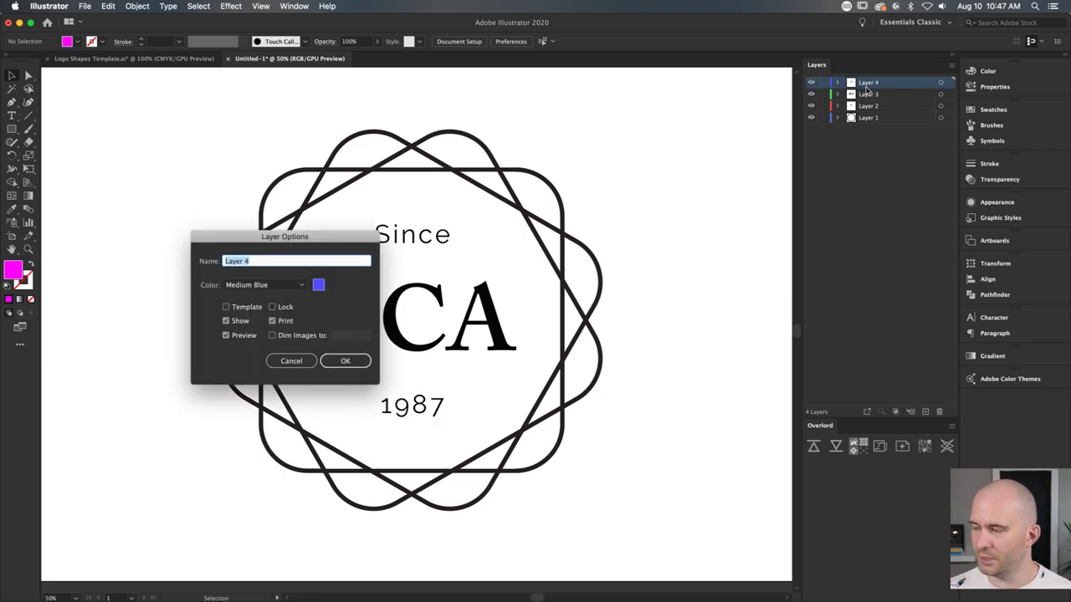
type("year")
key("Return")
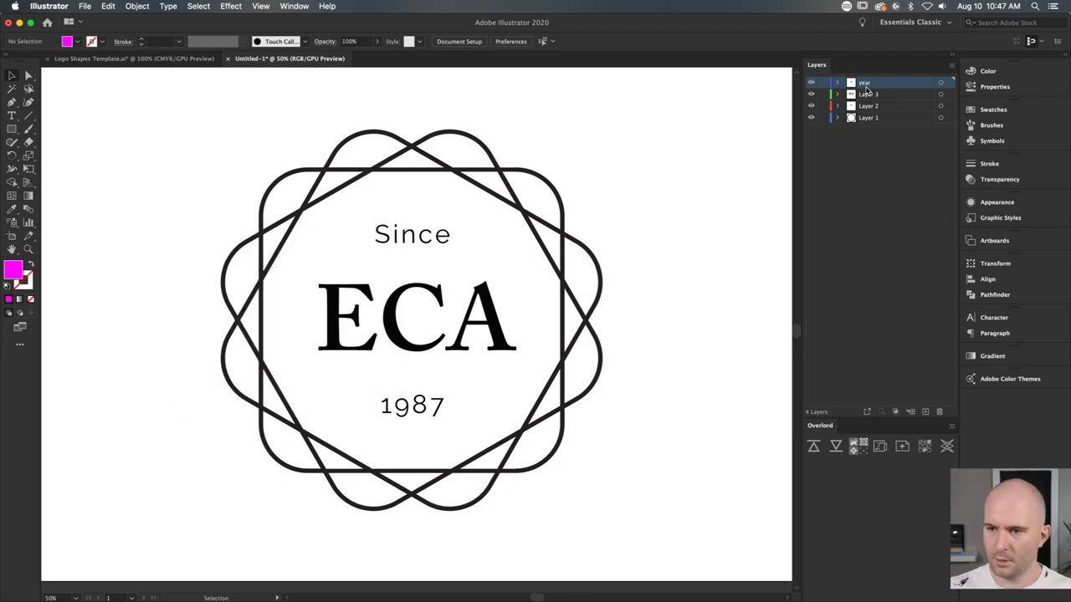
double_click(870, 94)
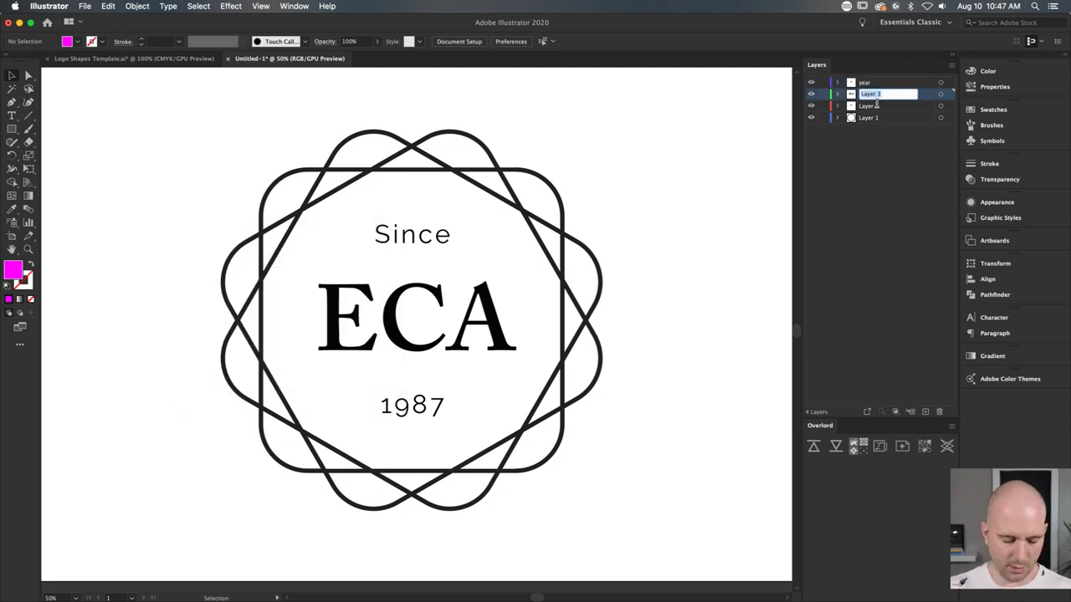
type("Brand")
key("Return")
Step: Rename Layer 2 to 'since' and Layer 1 to 'Shape'
left_click(872, 106)
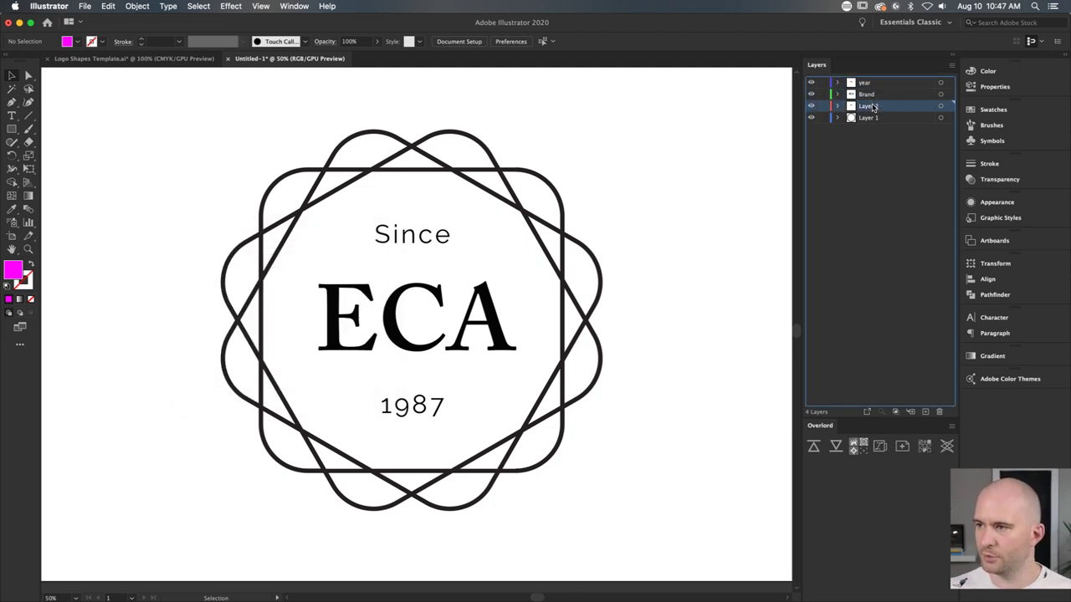
double_click(872, 107)
type("since")
key("Return")
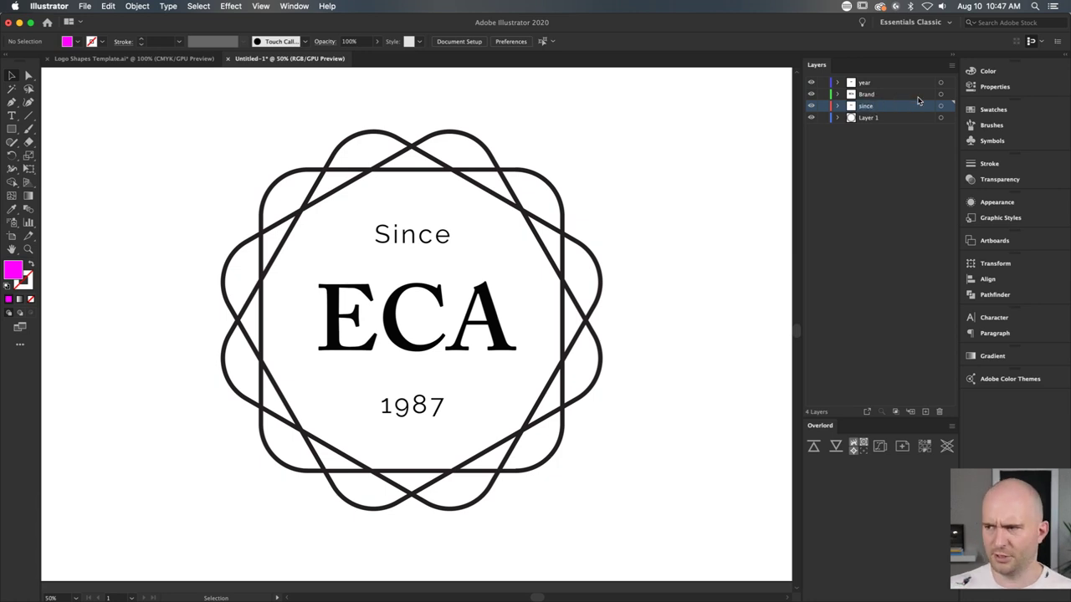
left_click(880, 118)
double_click(867, 118)
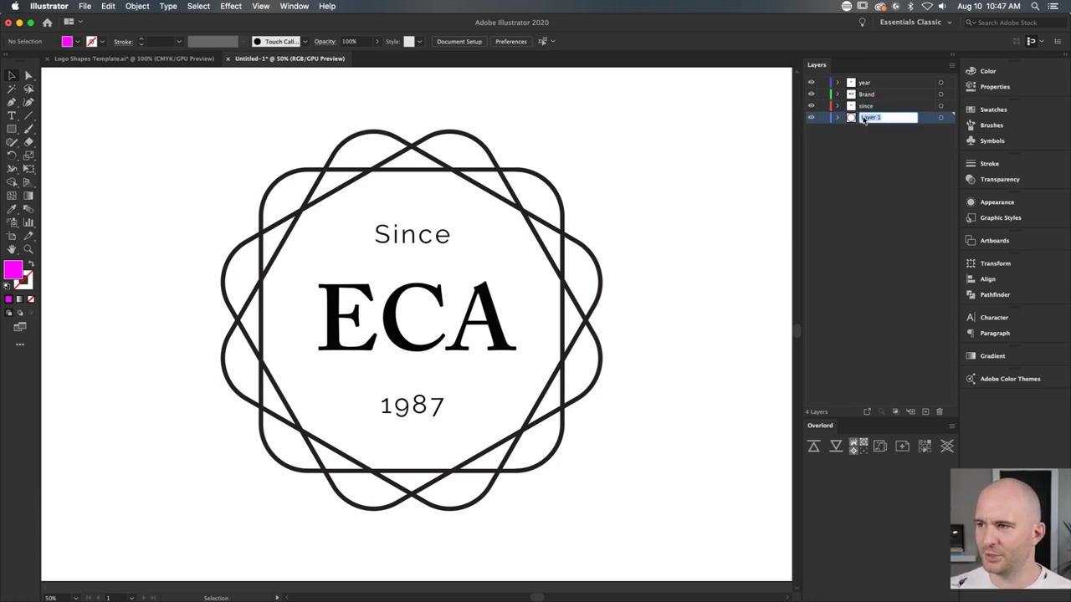
type("shape")
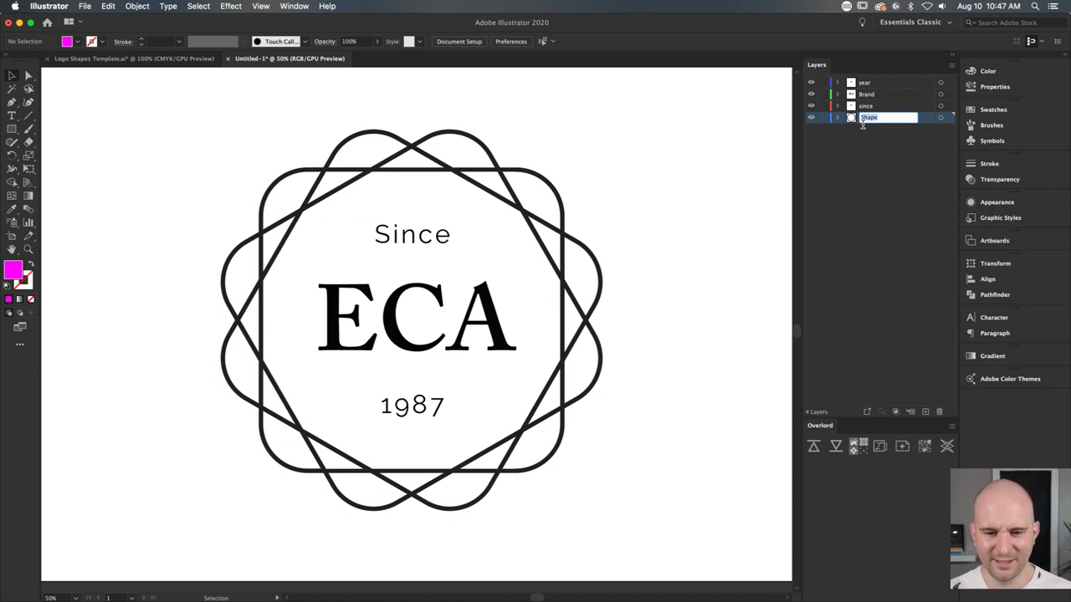
left_click(866, 166)
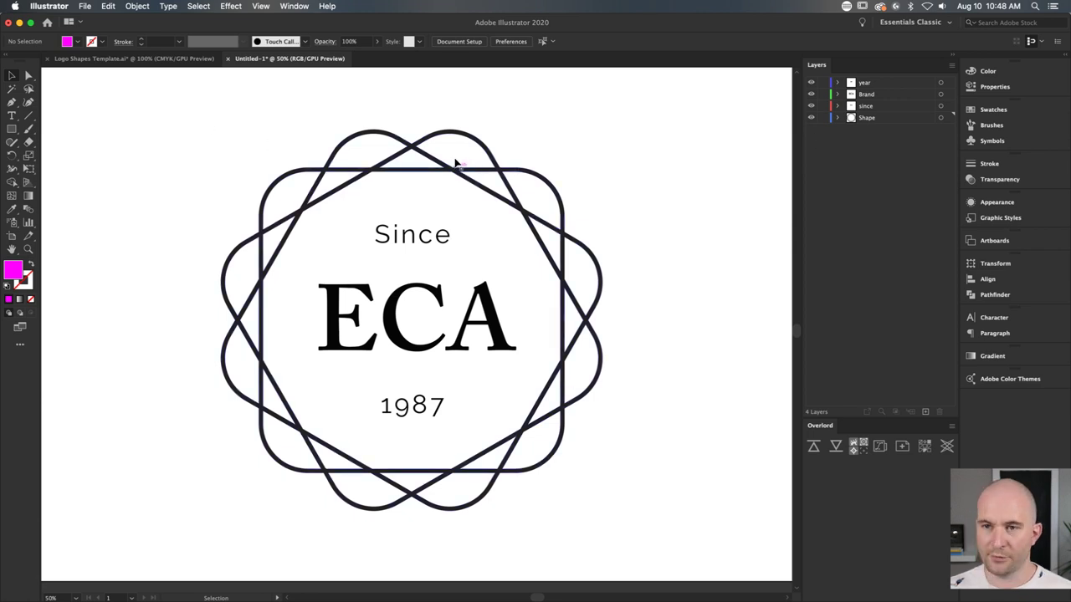
Step: Start a Save As for the logo and name the file Aug10_A
key("a")
key("super+s")
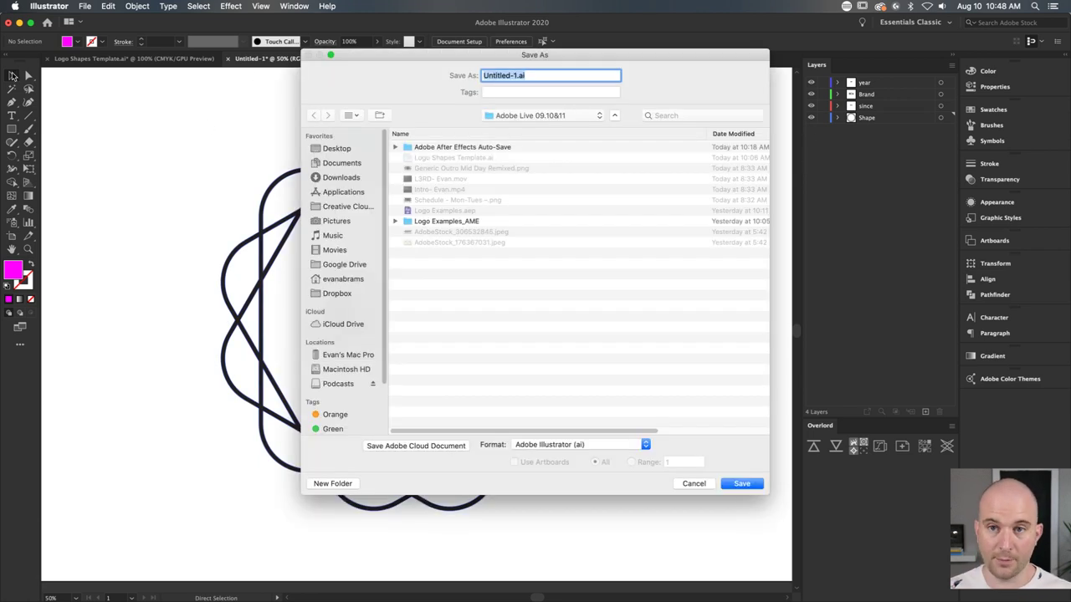
left_click_drag(489, 63, 396, 97)
left_click(478, 90)
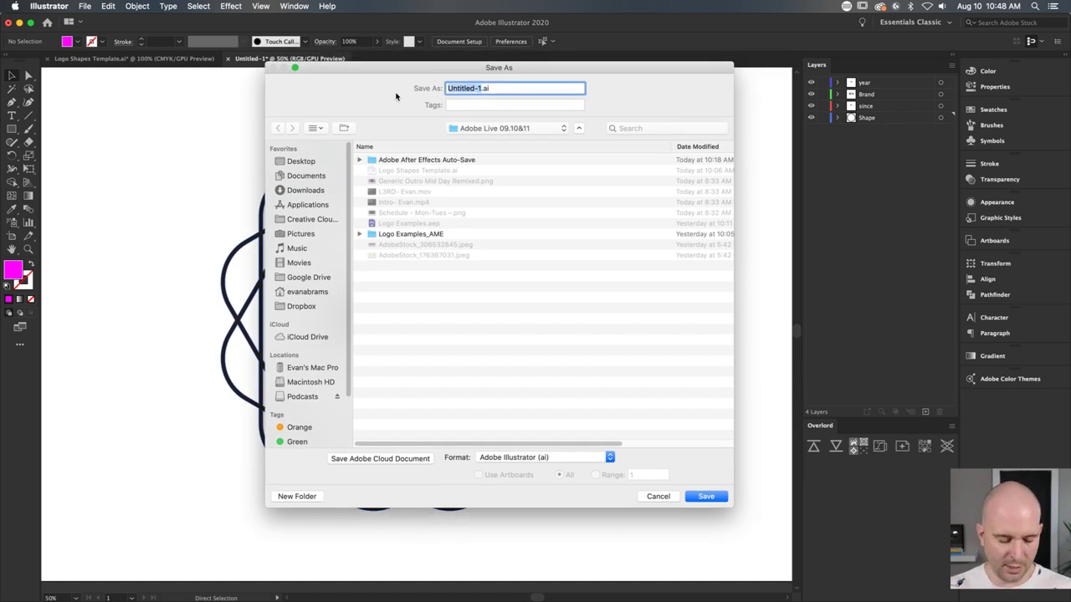
type("Example 1")
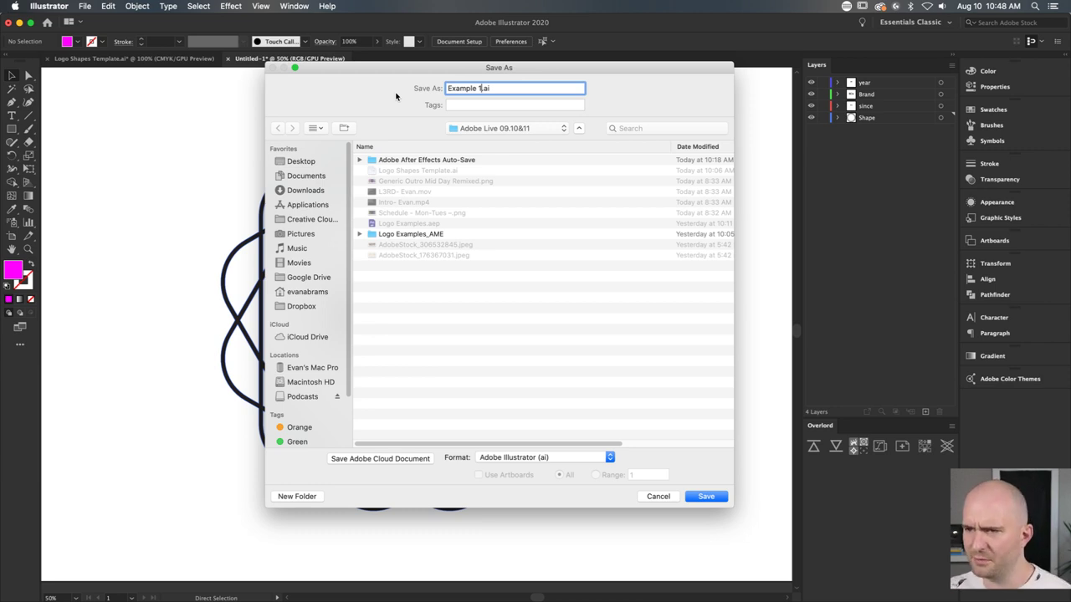
key("super+shift+Left")
type("Aug10_A")
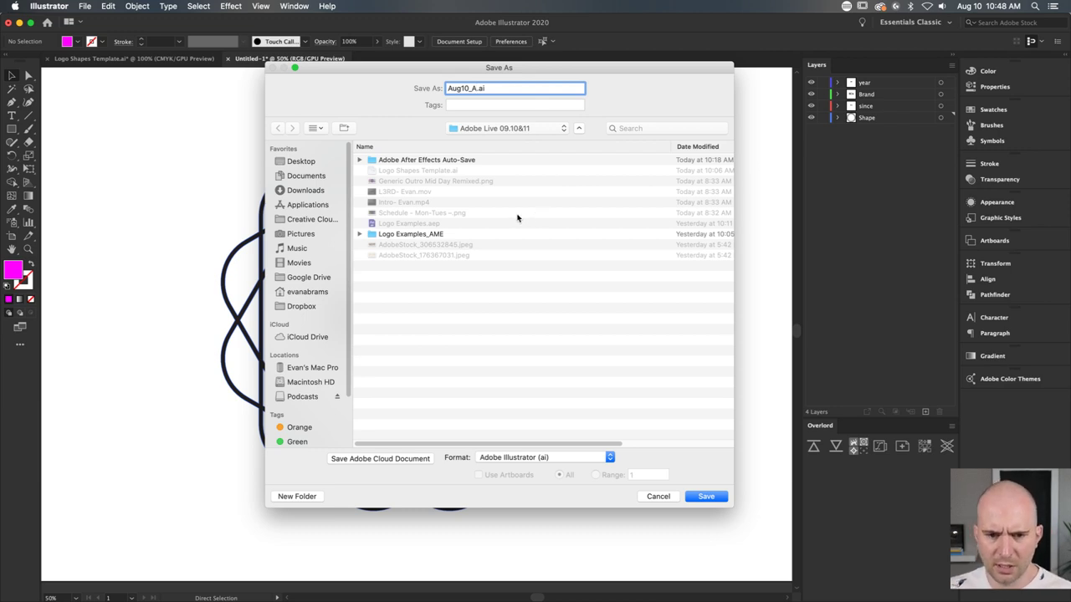
left_click(487, 88)
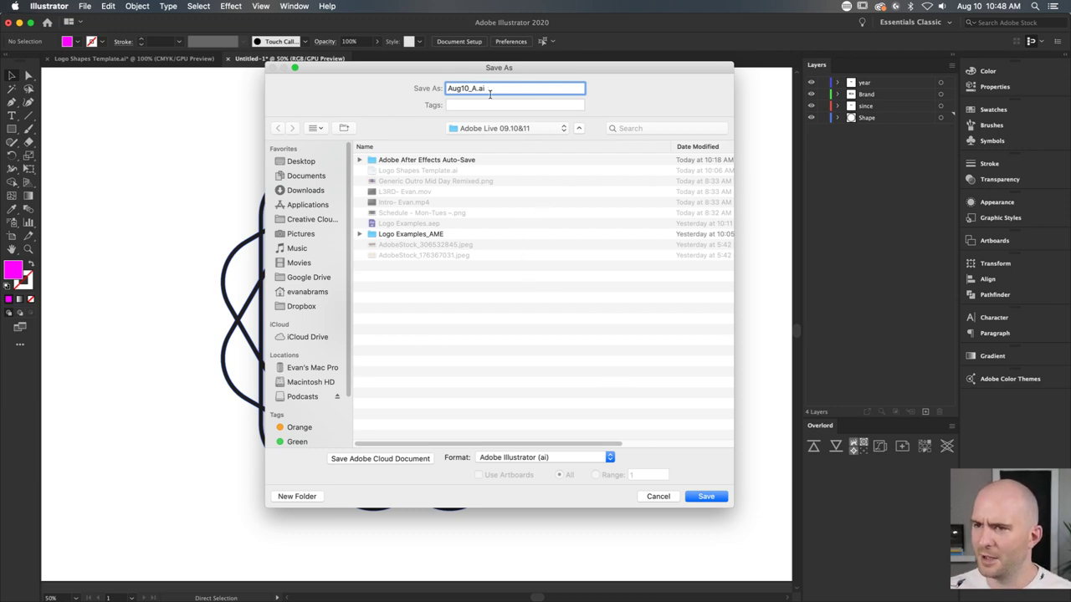
Step: Save Aug10_A.ai with the default Illustrator options and switch to After Effects
left_click(707, 497)
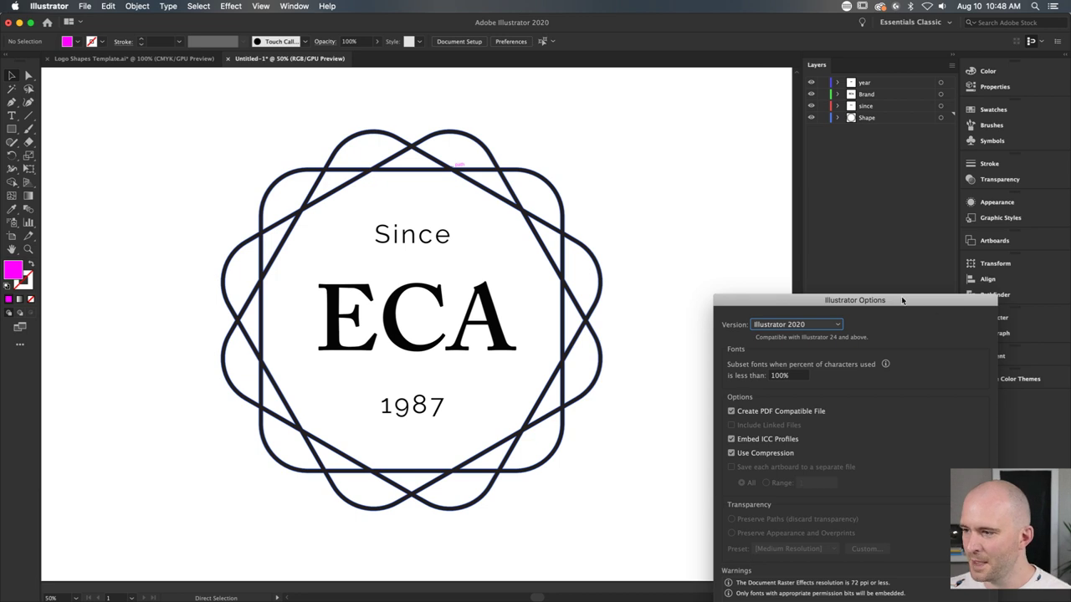
left_click_drag(838, 304, 517, 113)
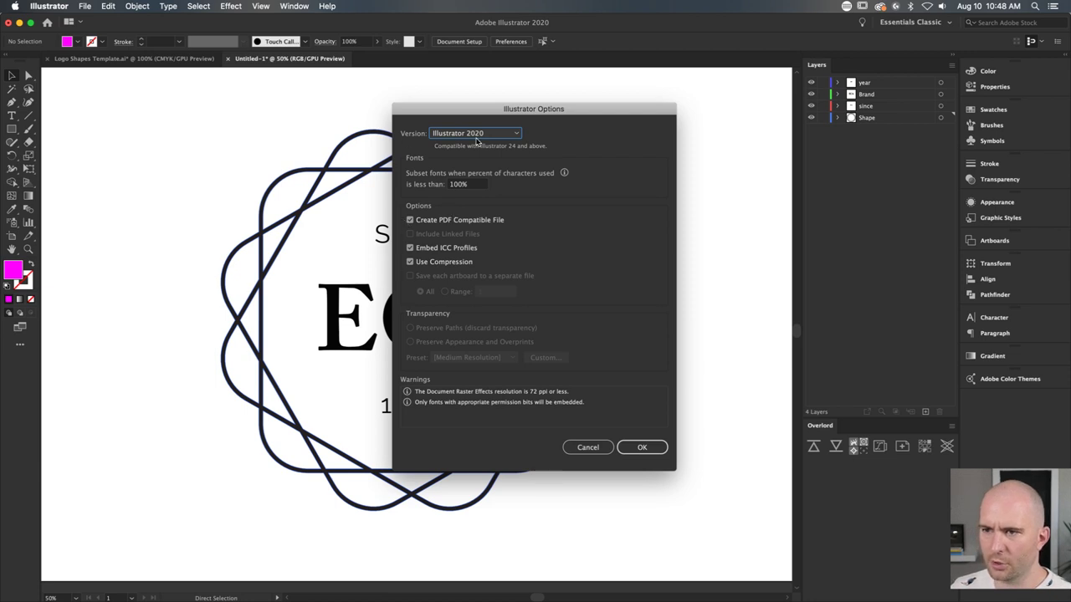
left_click(642, 447)
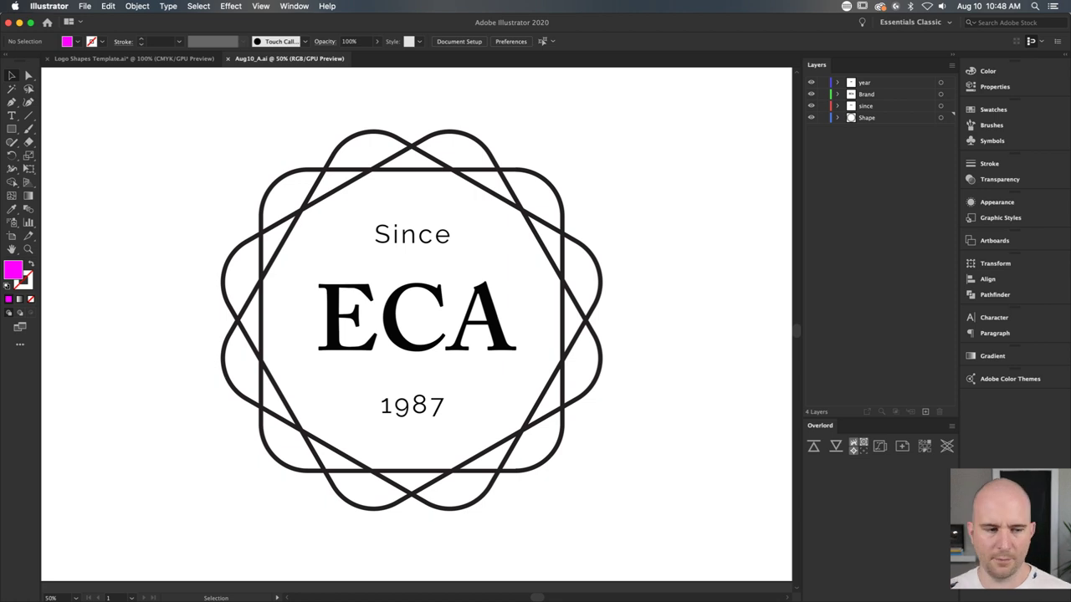
key("a")
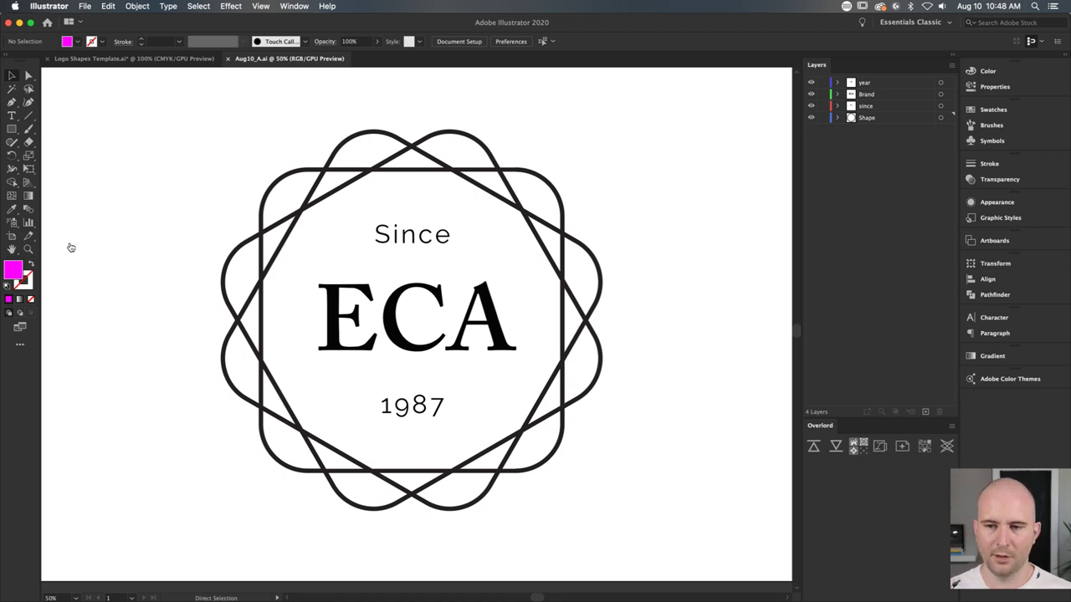
key("super+Tab")
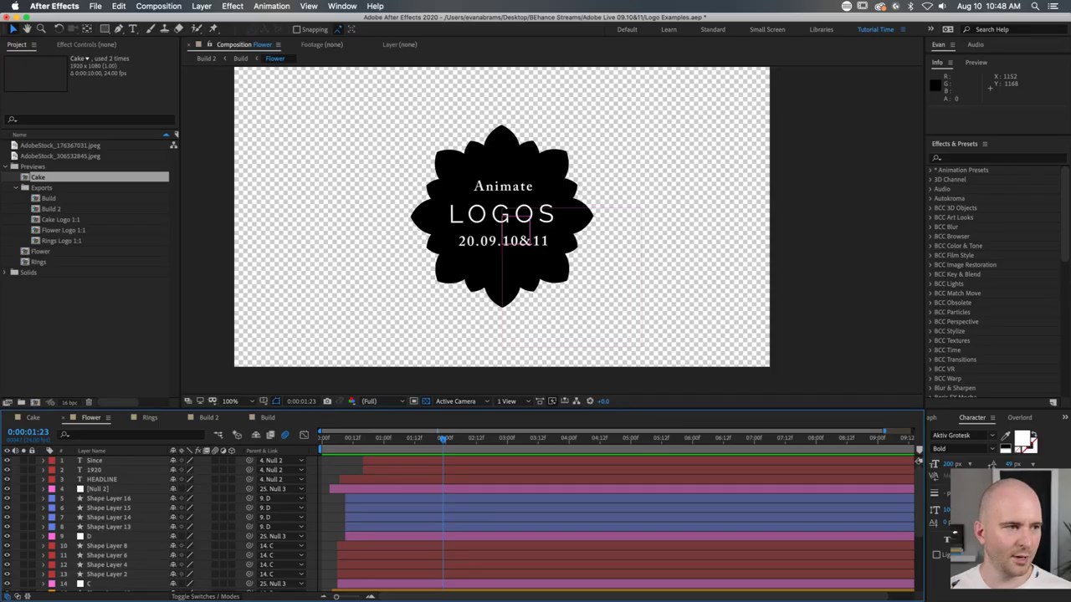
Step: Reset to Saved Layout, collapse the Previews folder, and bring up the Build 2 composition
left_click(904, 30)
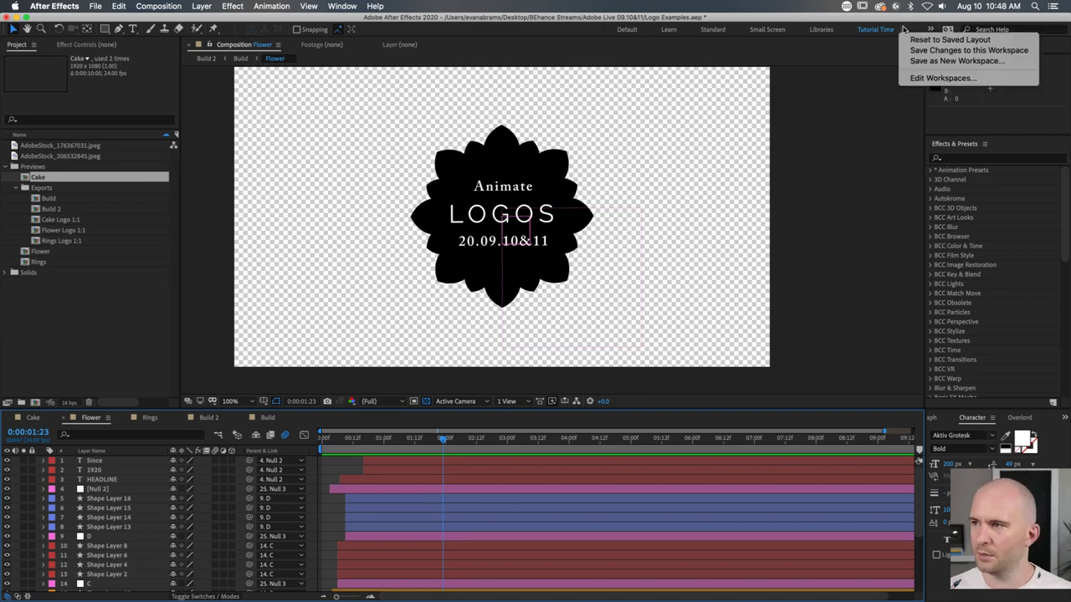
left_click(913, 40)
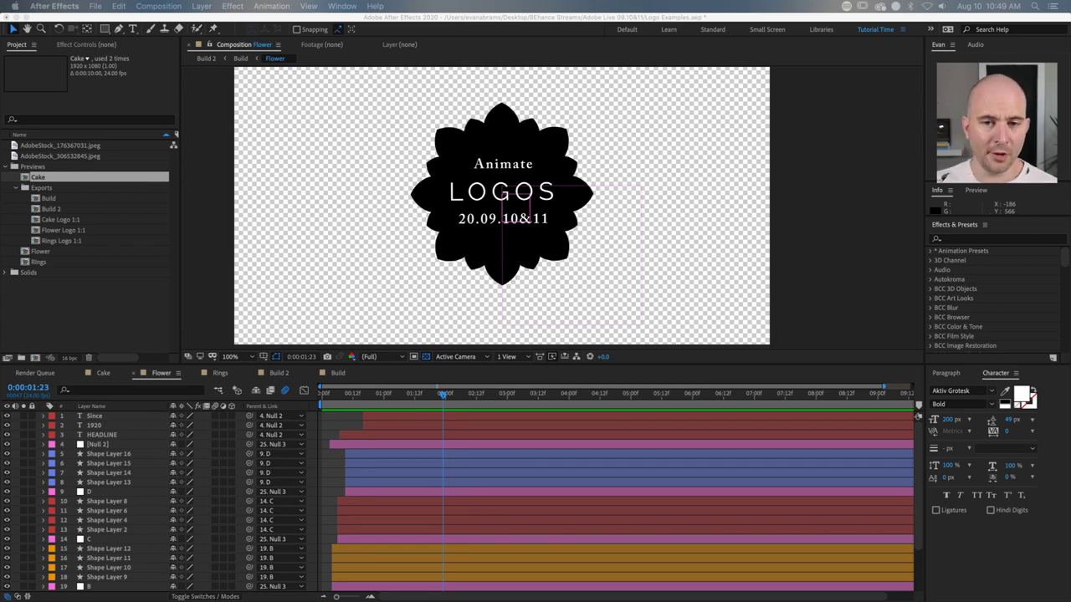
left_click(7, 168)
left_click(10, 167)
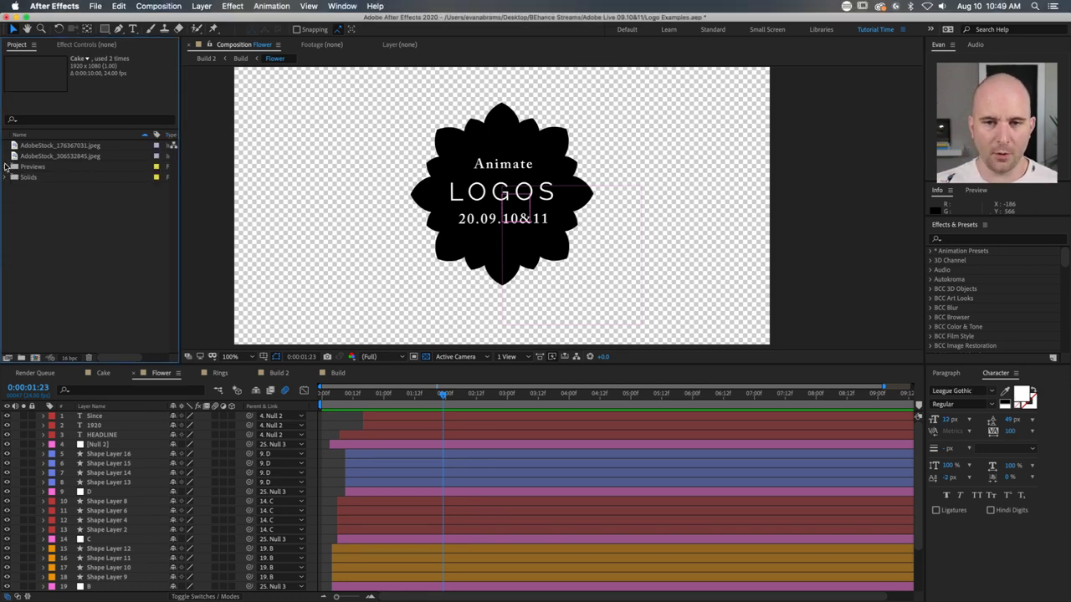
left_click(300, 372)
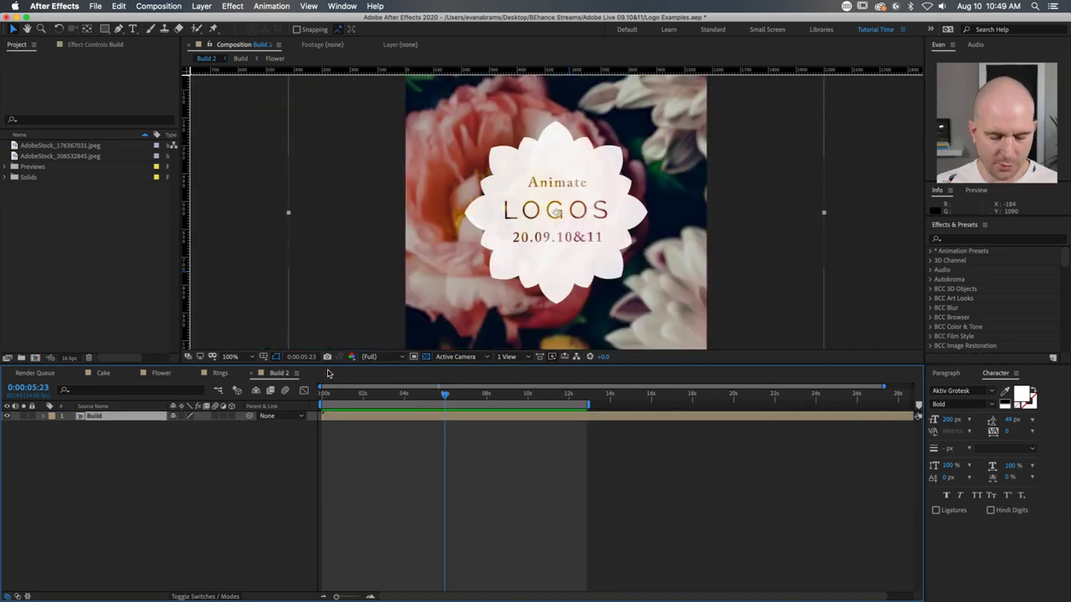
Step: Close all open composition tabs until the viewer shows the New Composition placeholders
key("super+w")
key("super+w")
key("super+w")
key("super+w")
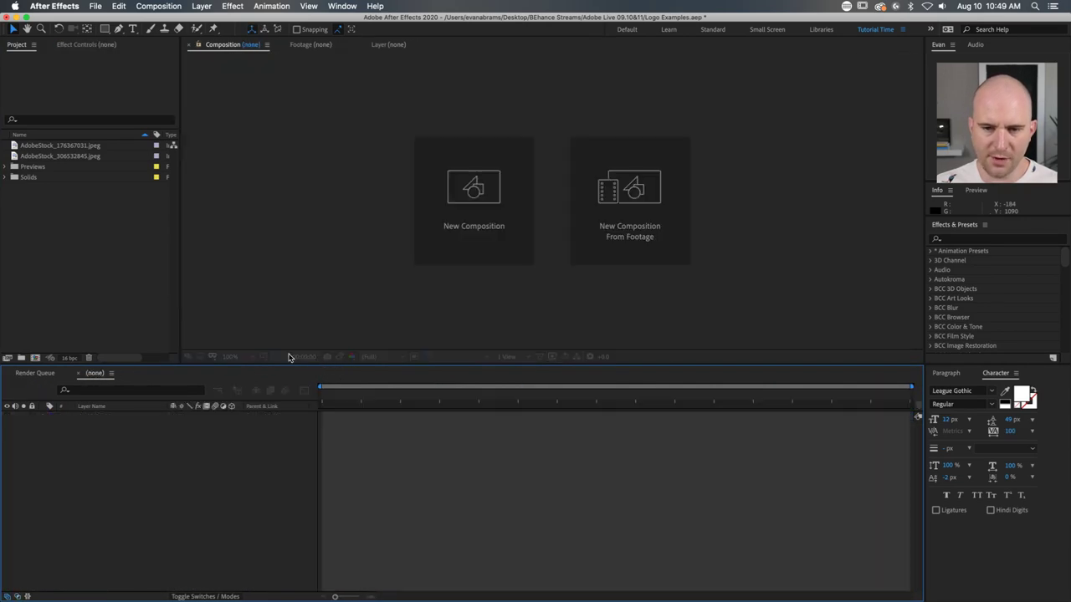
left_click(107, 270)
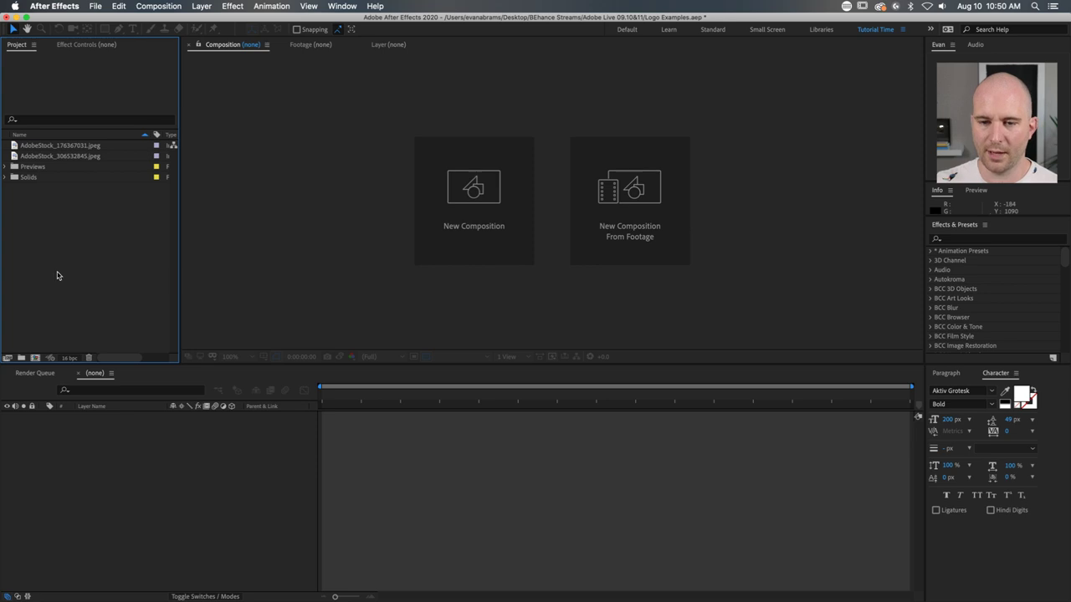
Step: Import Aug10_A.ai as Composition – Retain Layer Sizes and open the Aug10_A comp
key("super+i")
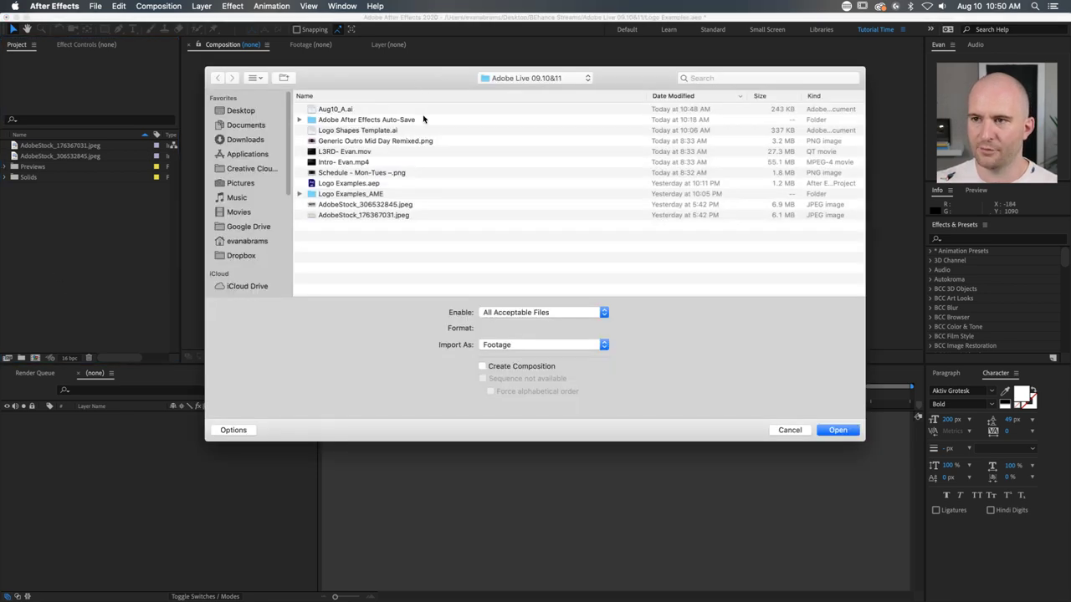
left_click(342, 109)
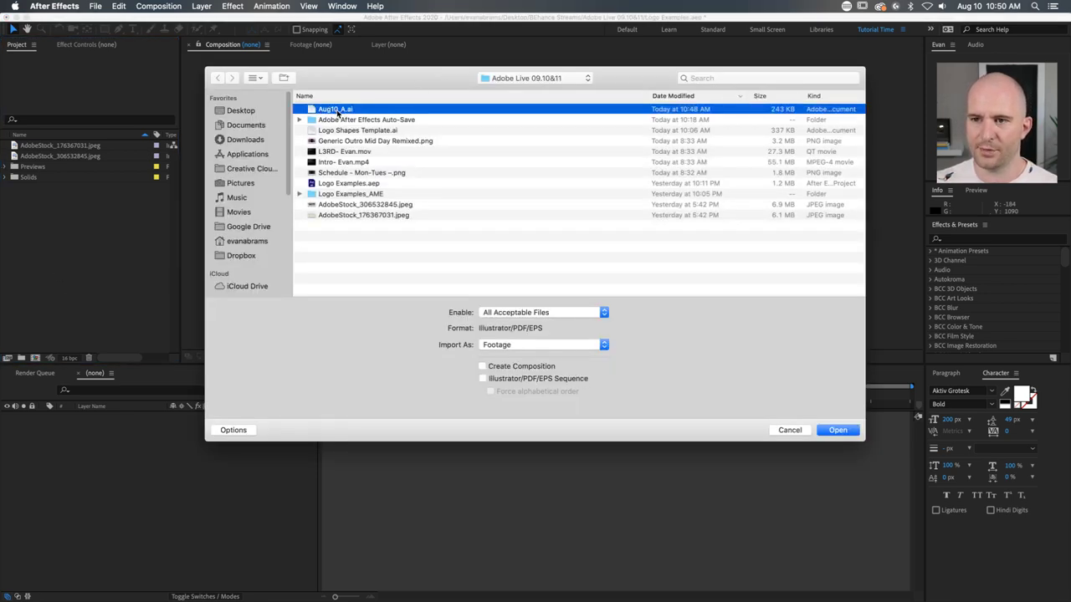
left_click(483, 366)
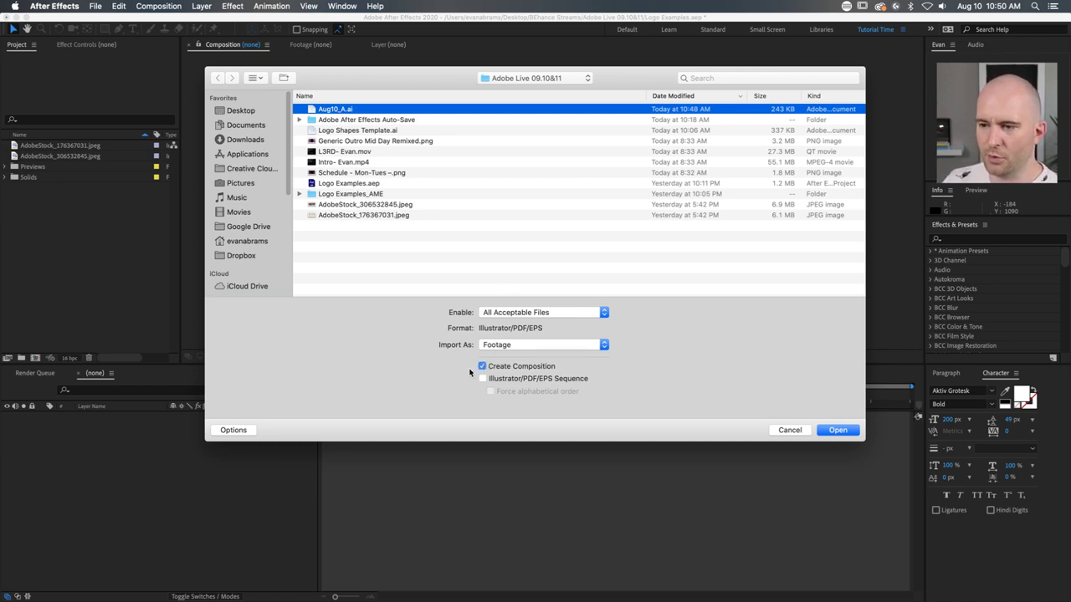
left_click(507, 345)
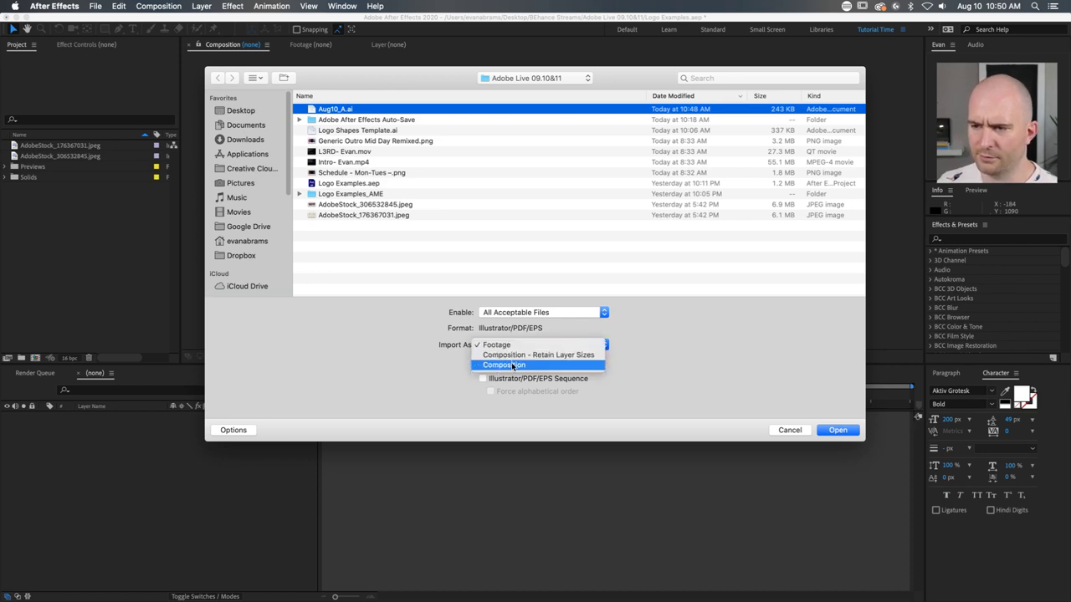
left_click(515, 355)
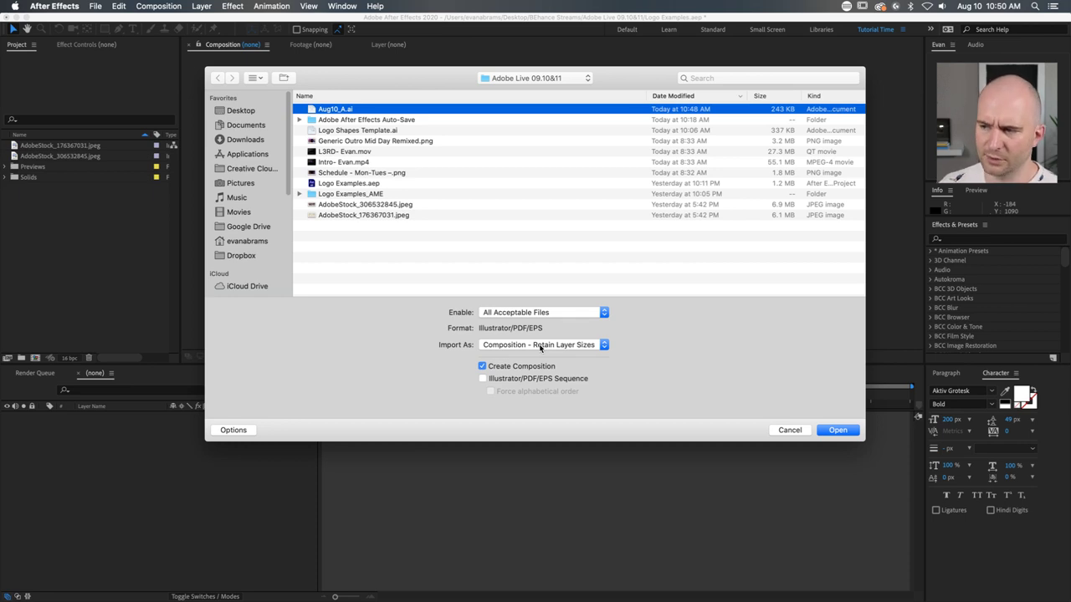
left_click(826, 430)
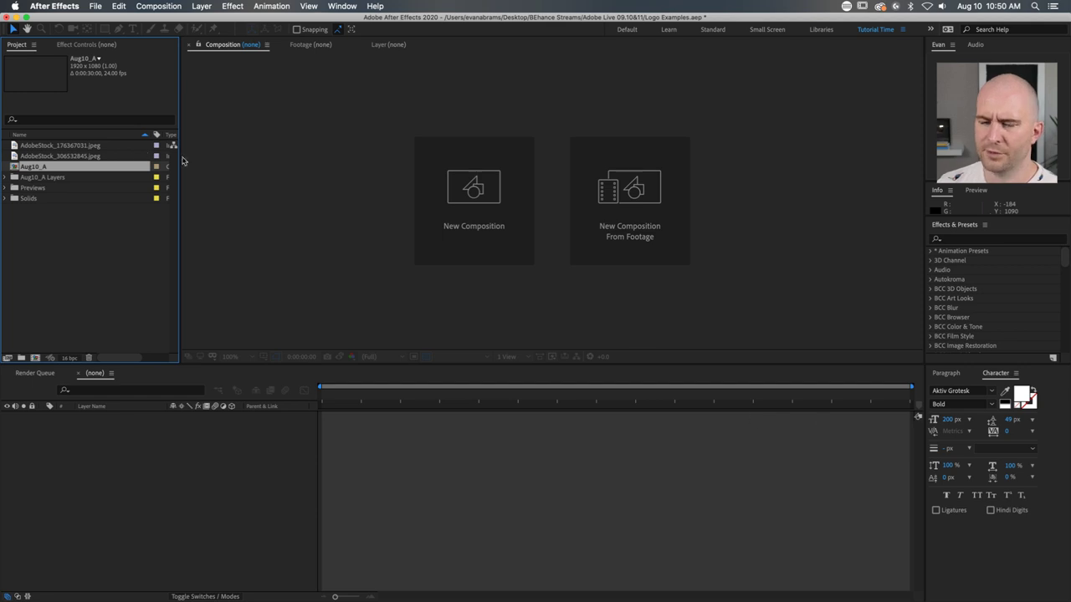
double_click(37, 167)
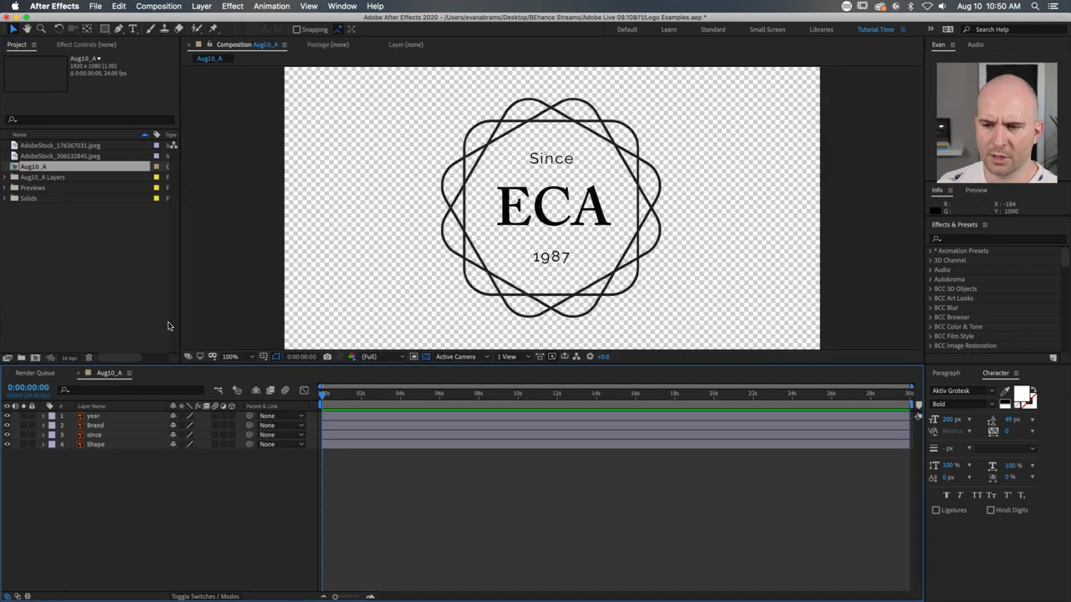
Step: Hide the Brand, since and Shape layers and select the 1987 year layer
left_click_drag(122, 450, 113, 419)
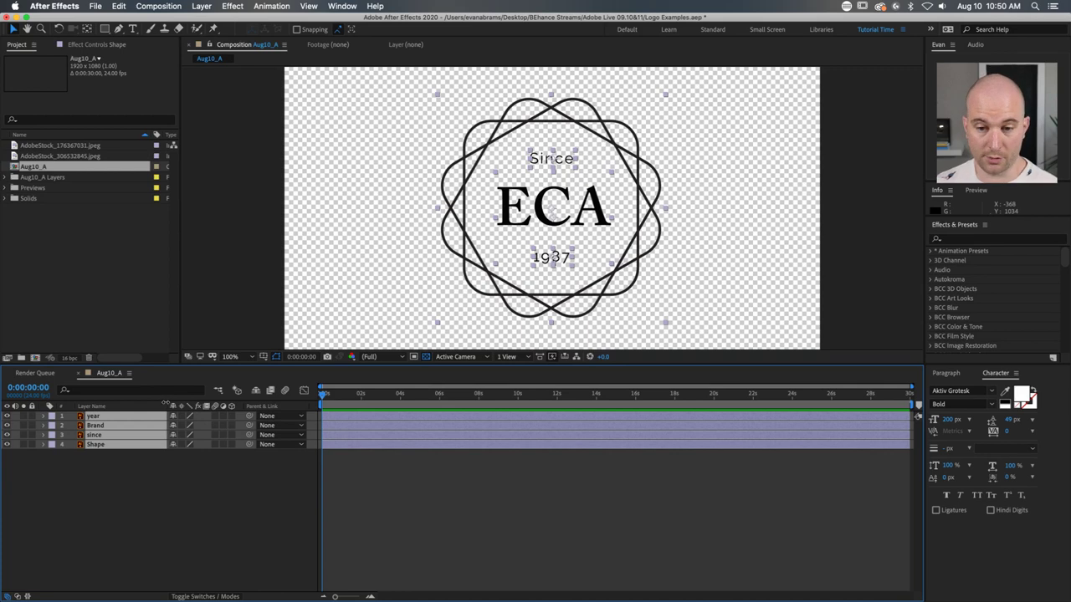
left_click(234, 475)
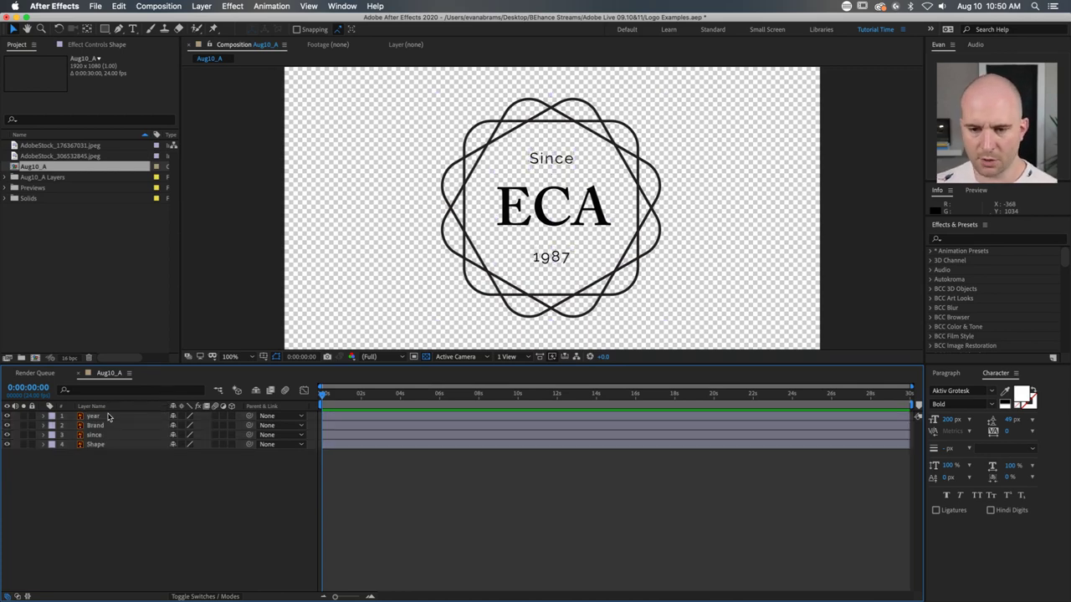
left_click_drag(7, 425, 8, 444)
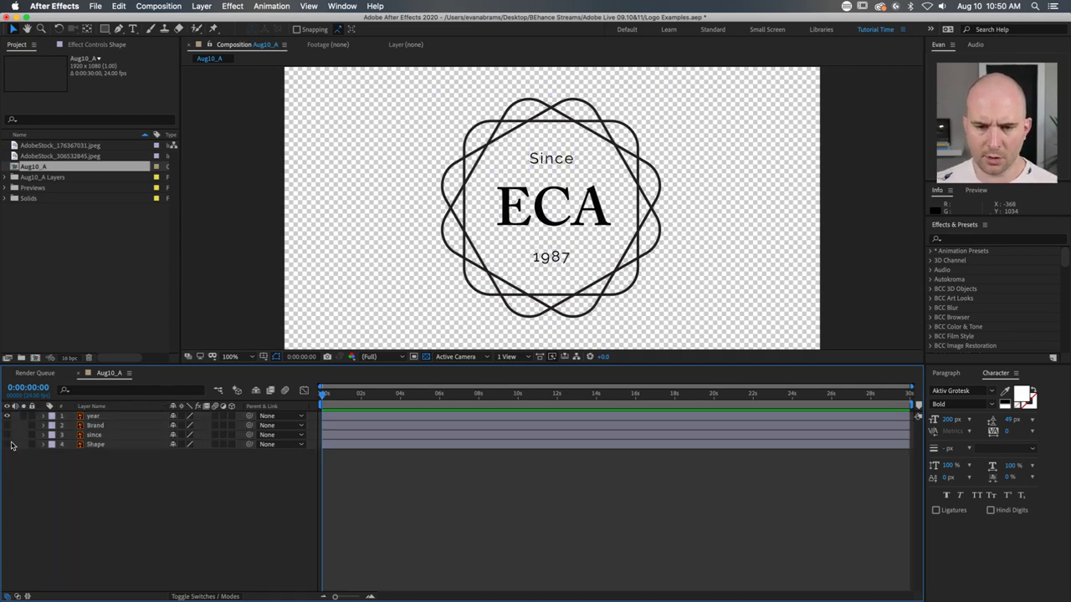
left_click(569, 257)
scroll(571, 258, "up", 2)
scroll(565, 265, "down", 2)
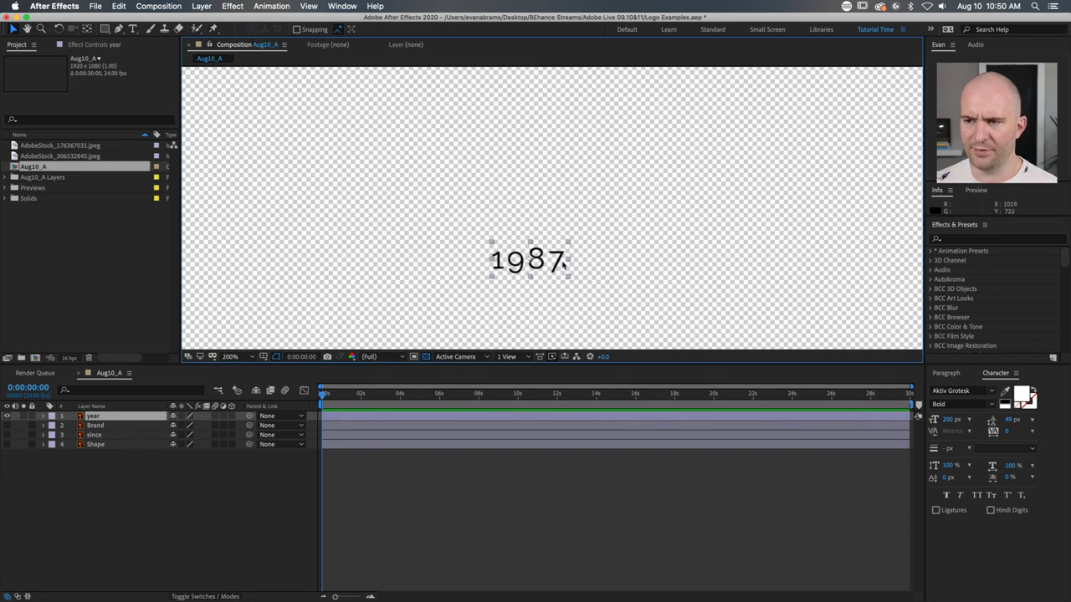
key("super+shift+a")
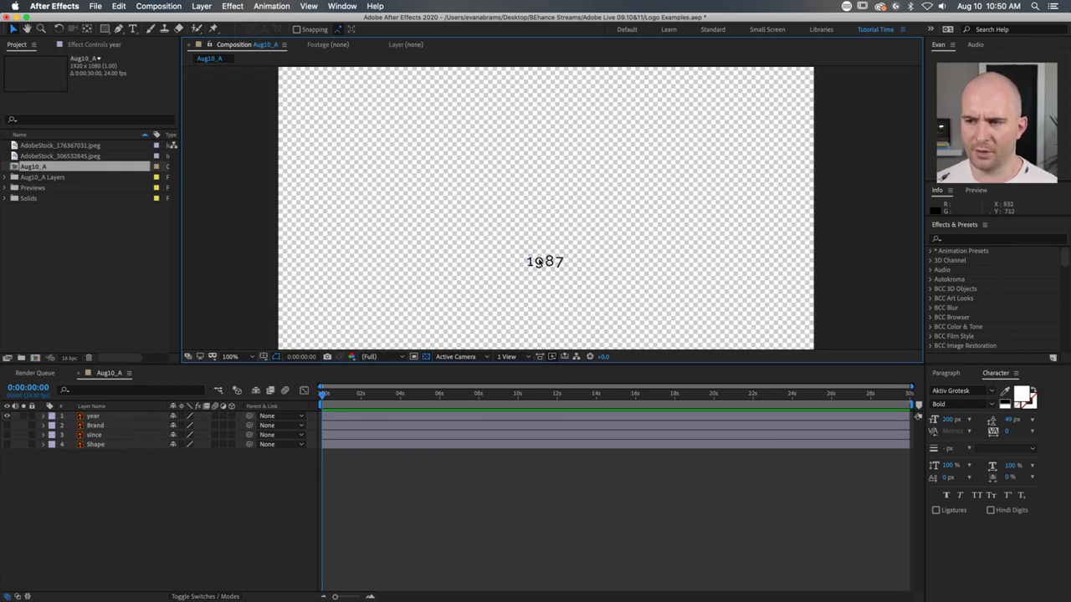
left_click(566, 258)
Step: Enlarge the 1987 text far past the comp and enable Continuously Rasterize to keep it sharp
key("super+alt+shift+h")
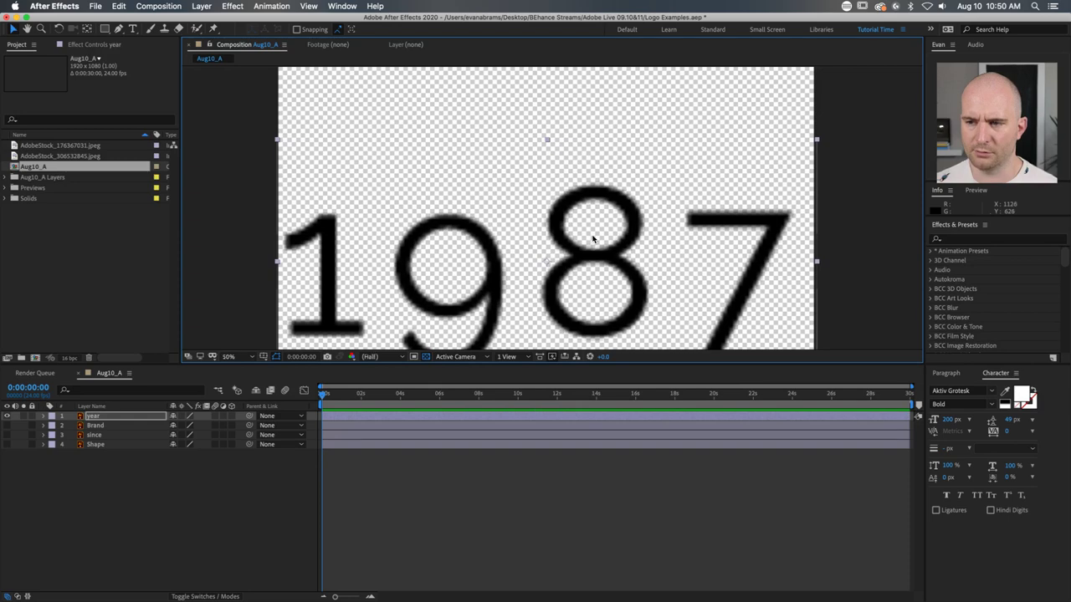
scroll(592, 240, "down", 2)
left_click_drag(702, 250, 837, 240)
scroll(617, 243, "up", 2)
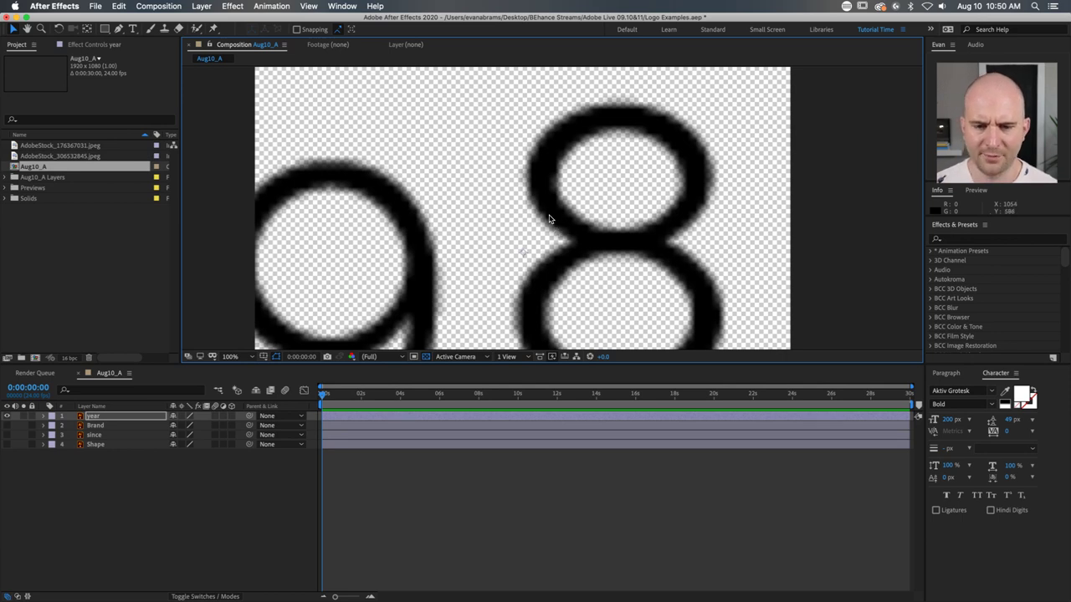
left_click(186, 416)
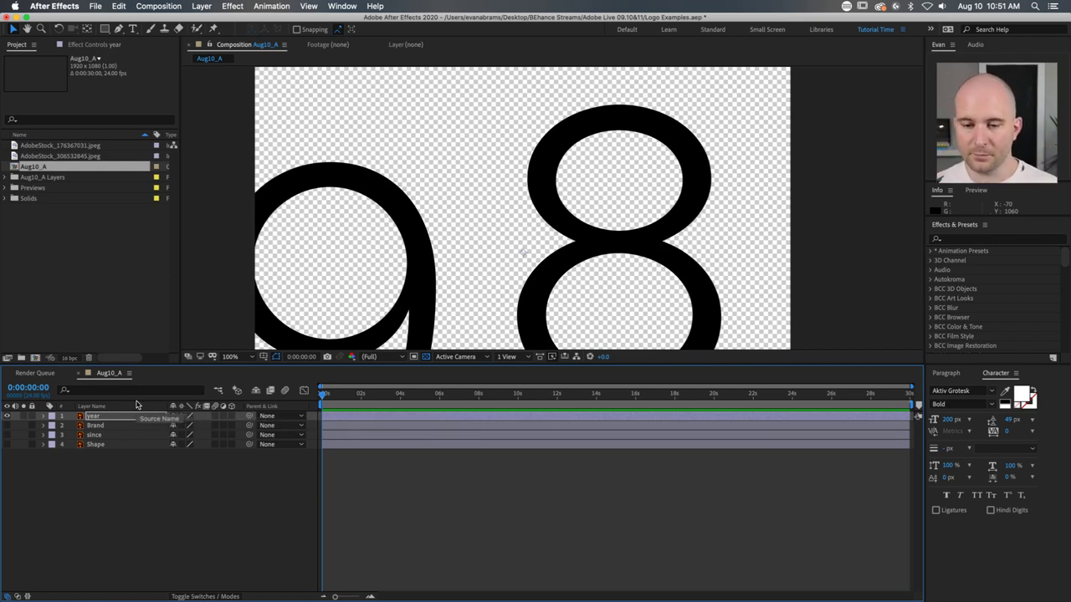
Step: Reset the year layer's Scale to 100%, hide it, and select the other logo layers
left_click(89, 418)
key("s")
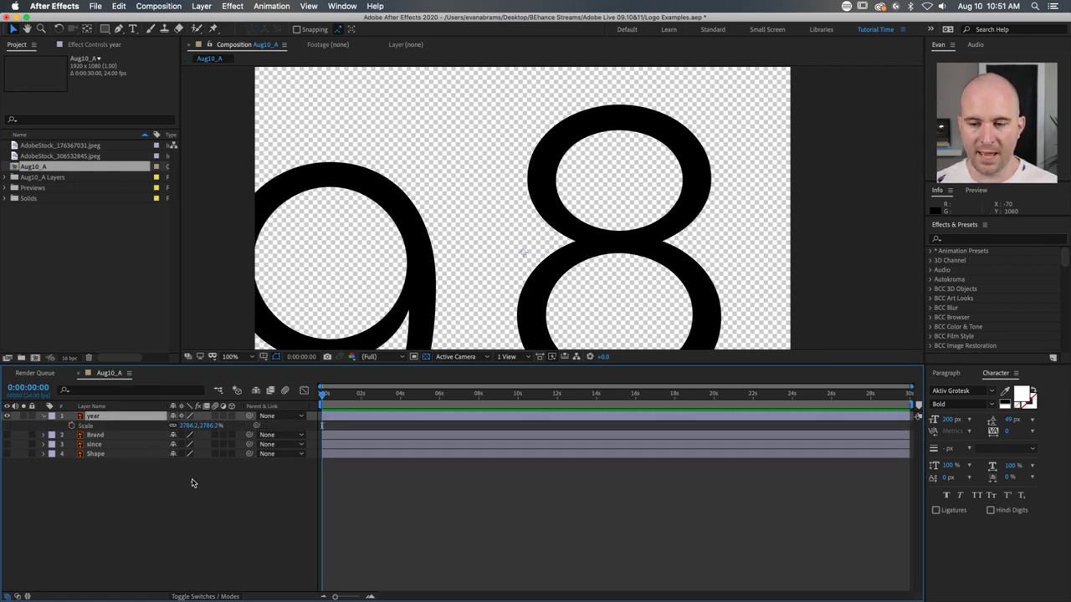
key("super+z")
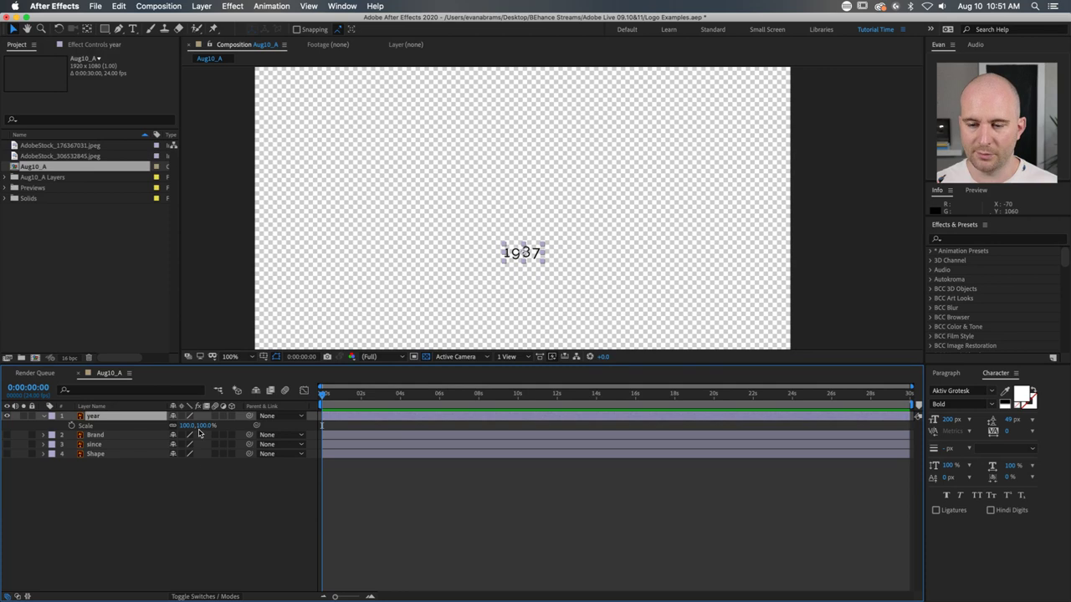
left_click(7, 418)
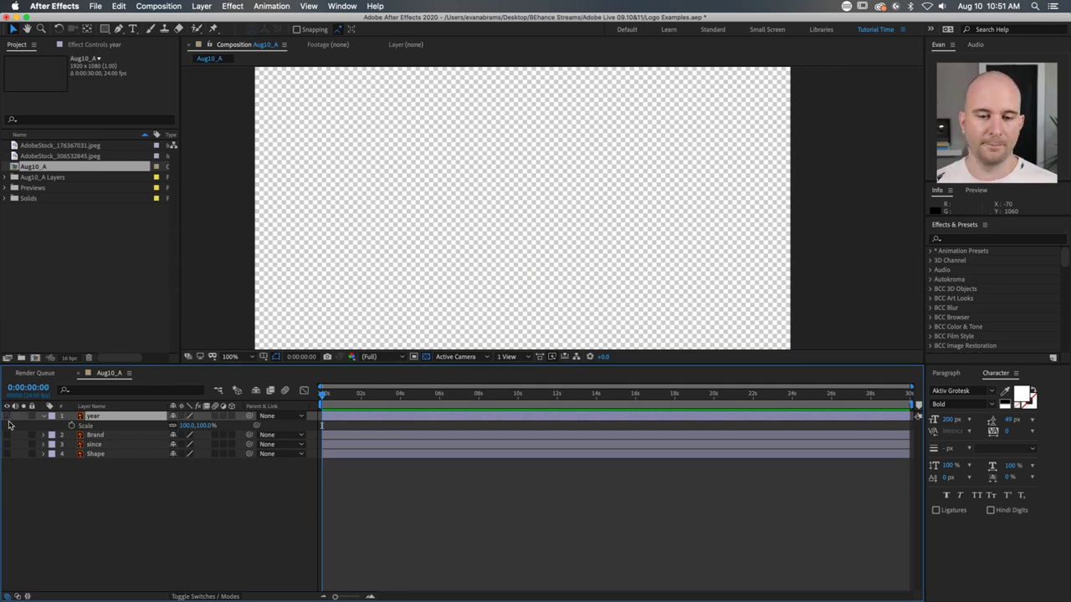
left_click(98, 454, "shift")
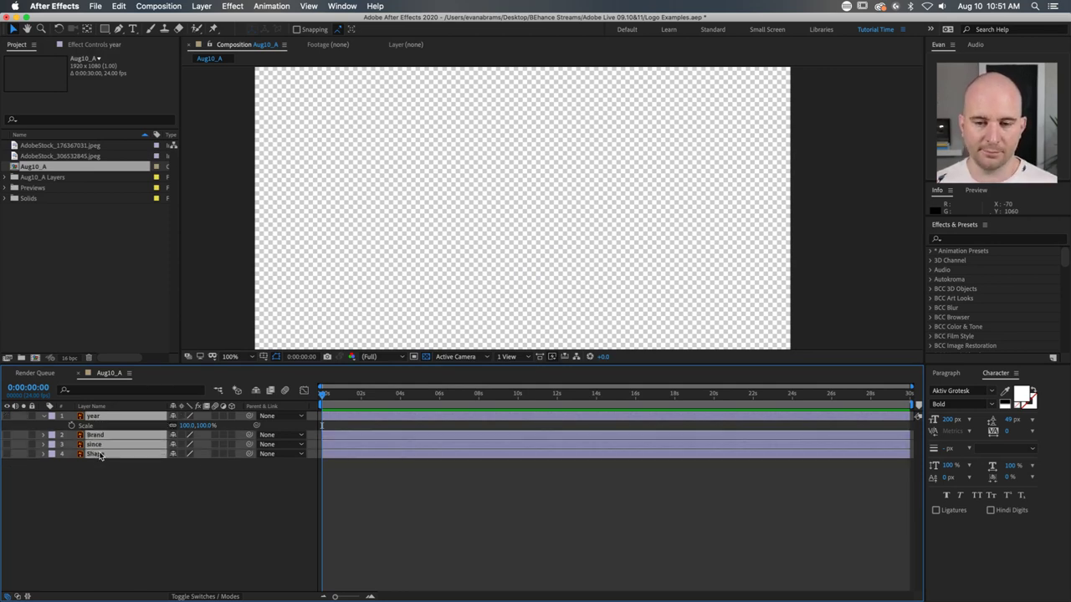
Step: Create shapes from the selected vector layers, producing Shape Outlines, and dismiss the unconverted-layers warning
right_click(97, 446)
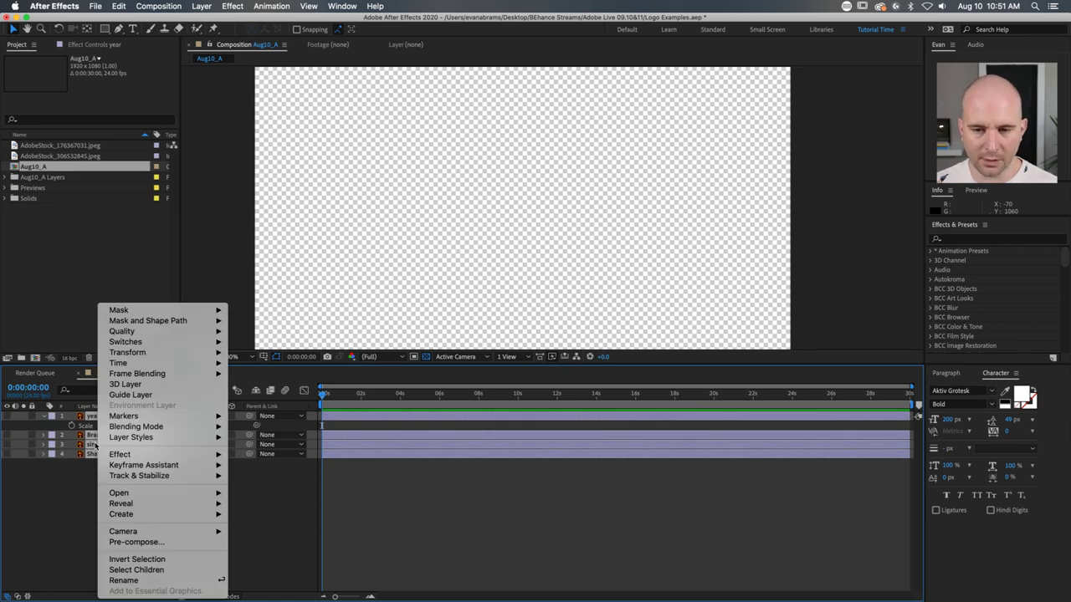
mouse_move(121, 514)
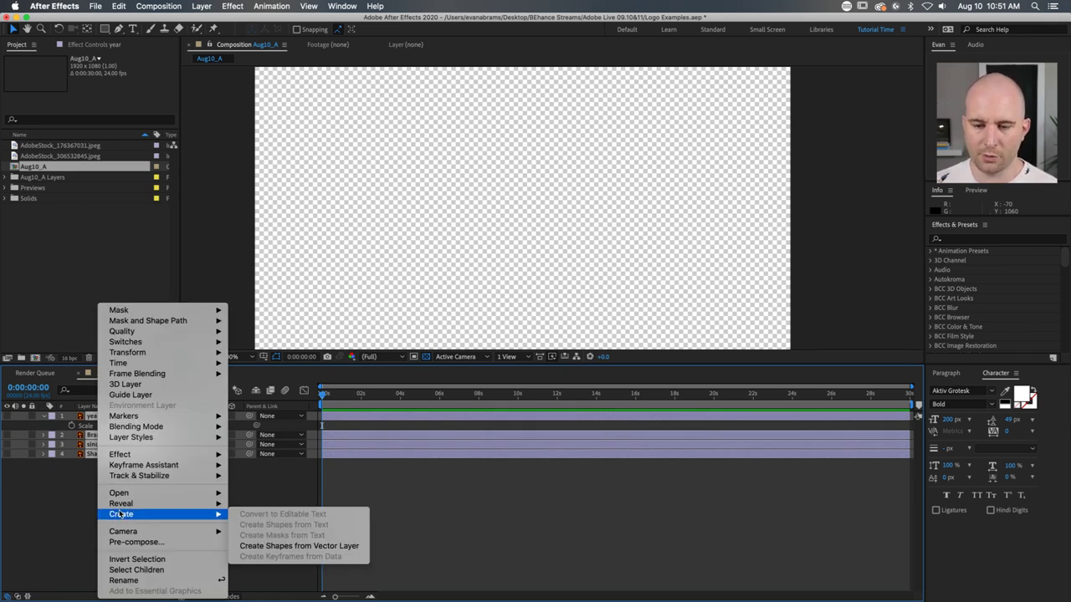
left_click(314, 546)
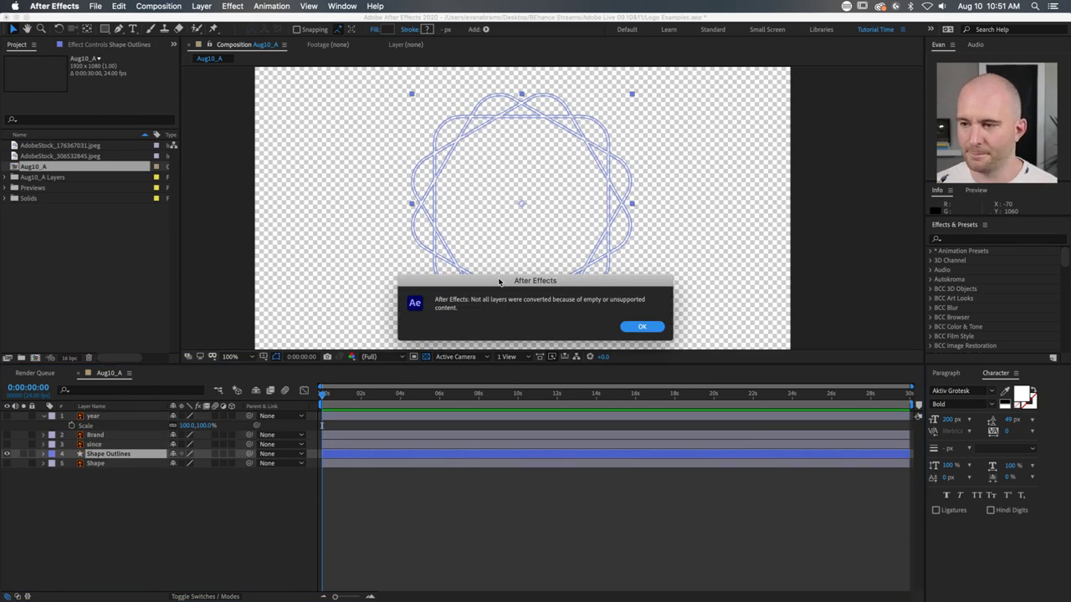
left_click_drag(496, 281, 277, 191)
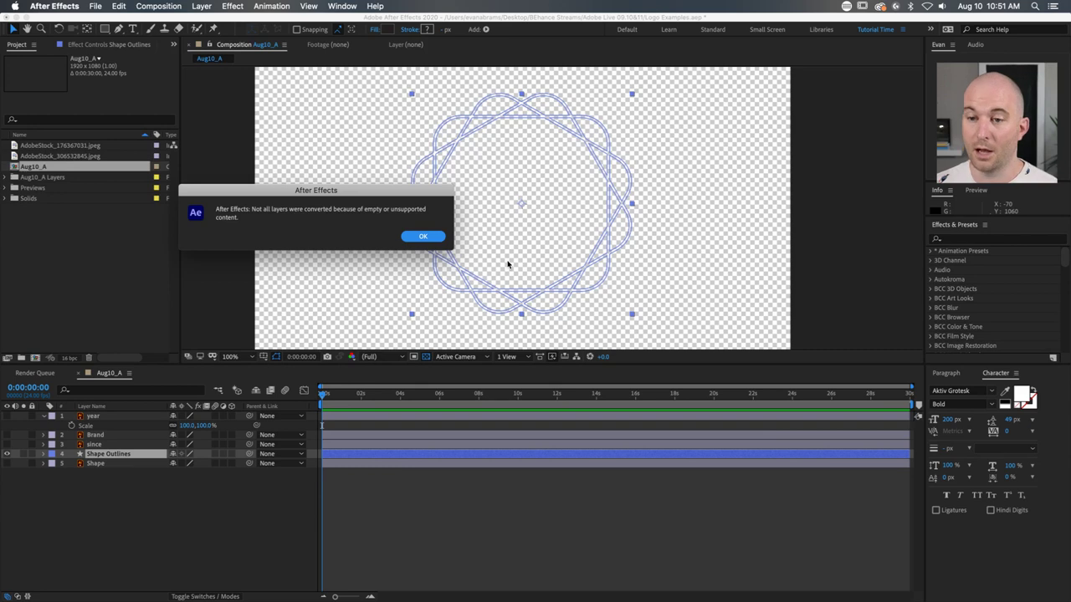
left_click(429, 237)
Step: Select the year, Brand and since layers, collapse the year layer's properties, then deselect all
left_click(216, 534)
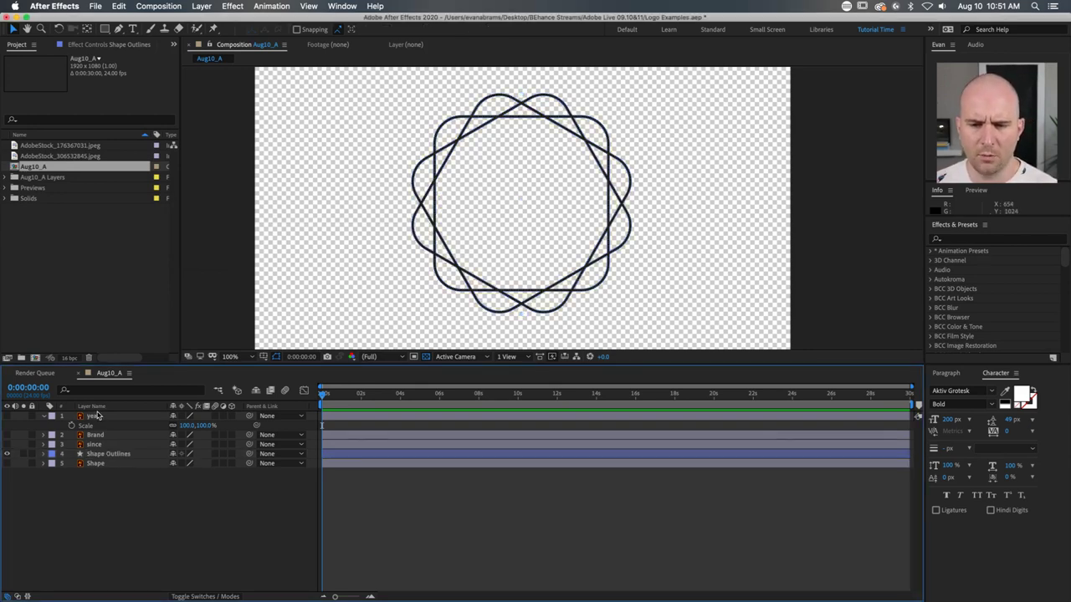
left_click(93, 416)
left_click(99, 435)
left_click(96, 444, "shift")
left_click(101, 416, "shift")
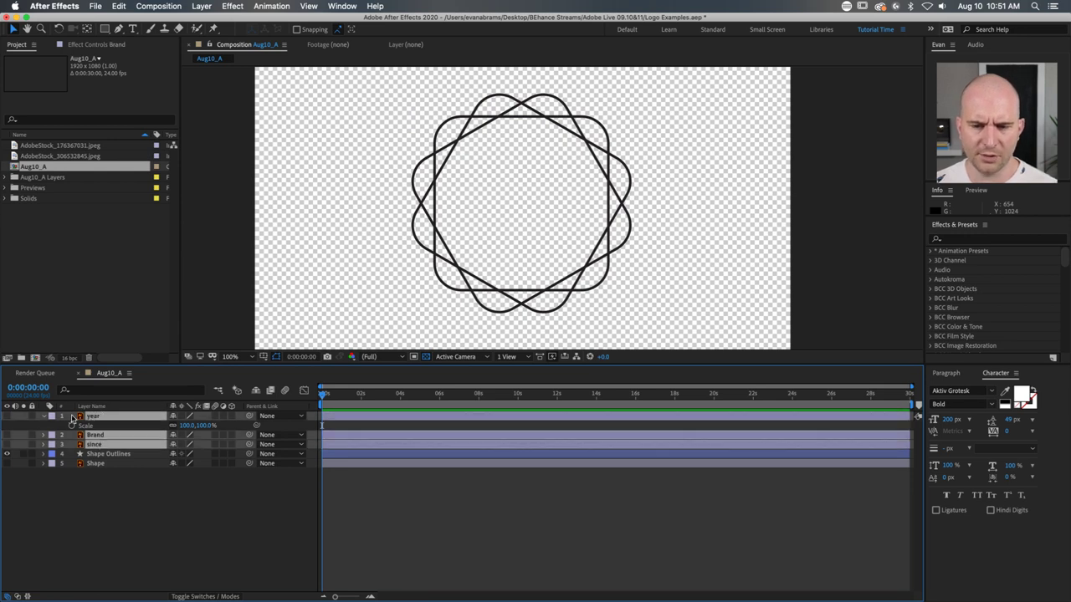
left_click(43, 416)
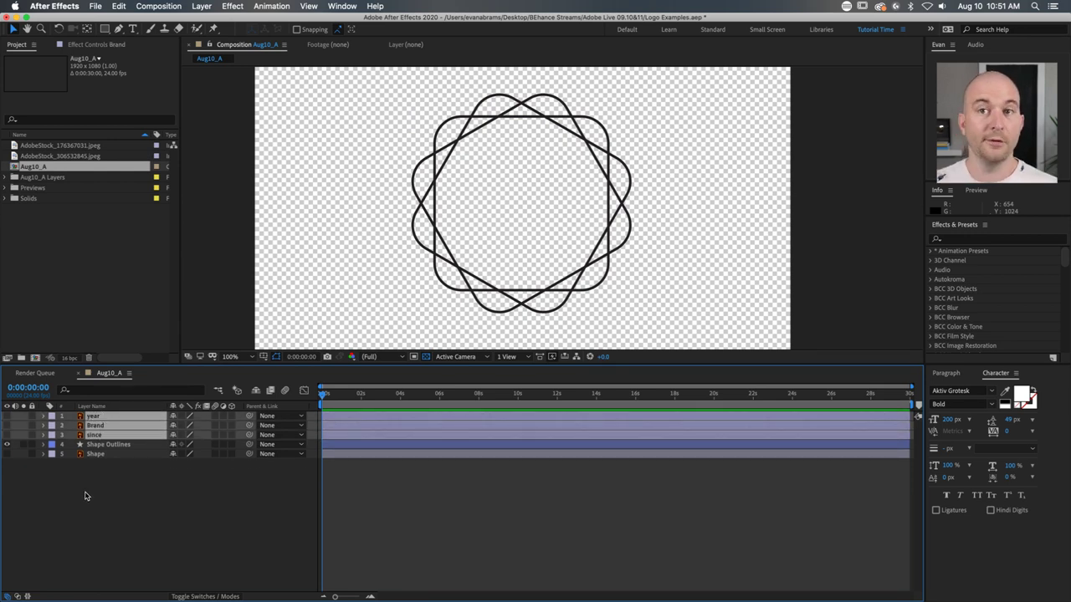
left_click(118, 481)
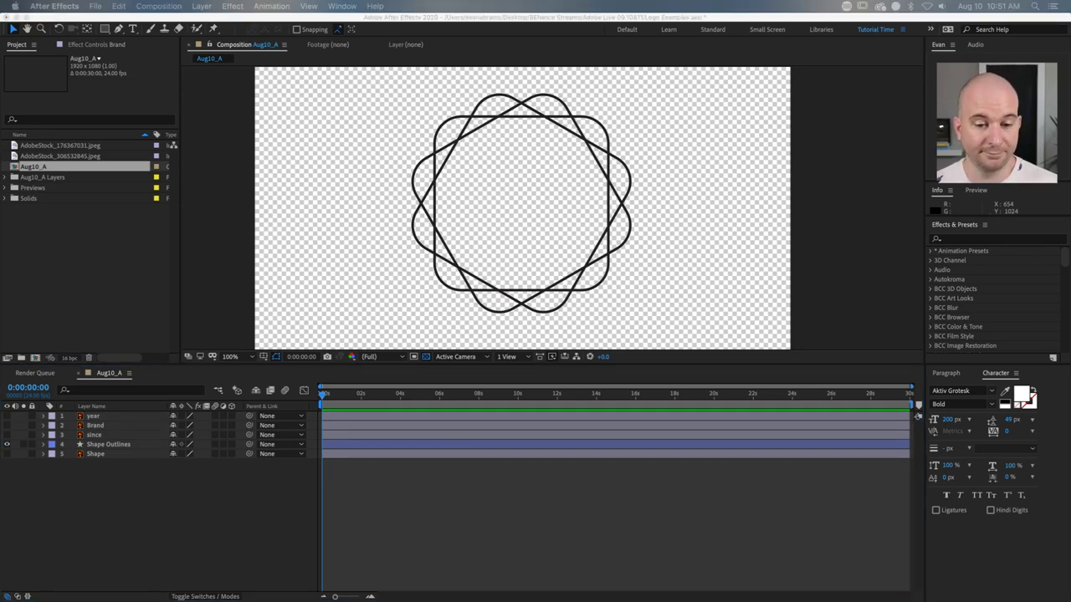
Step: In Illustrator, select the ECA and 1987 text objects with the Selection tool, then clear the selection
key("super+Tab")
key("v")
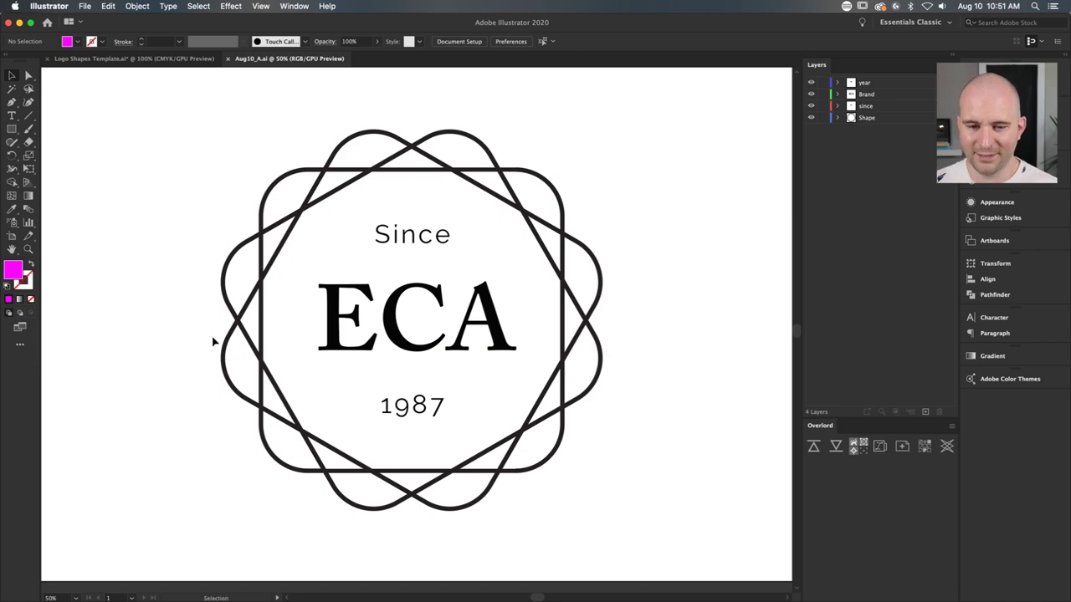
left_click(413, 230)
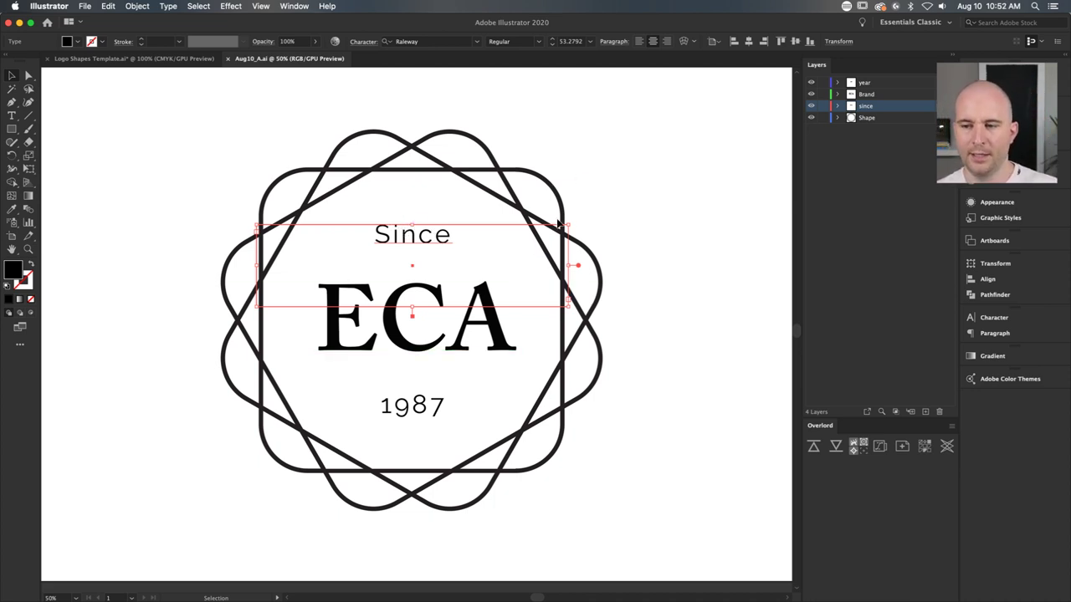
left_click(416, 331)
left_click(425, 405, "shift")
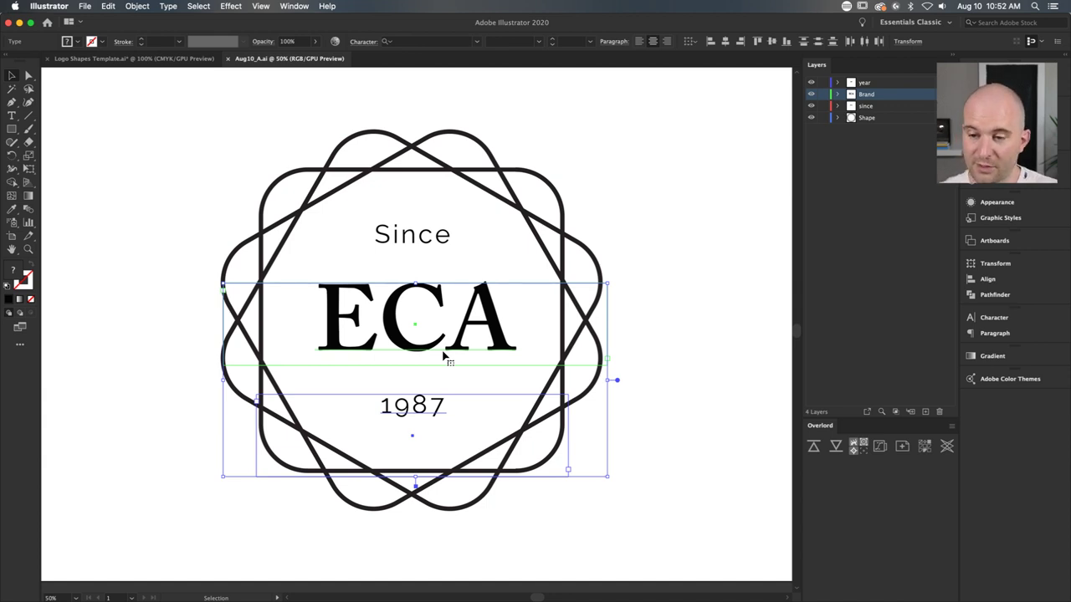
left_click(673, 249)
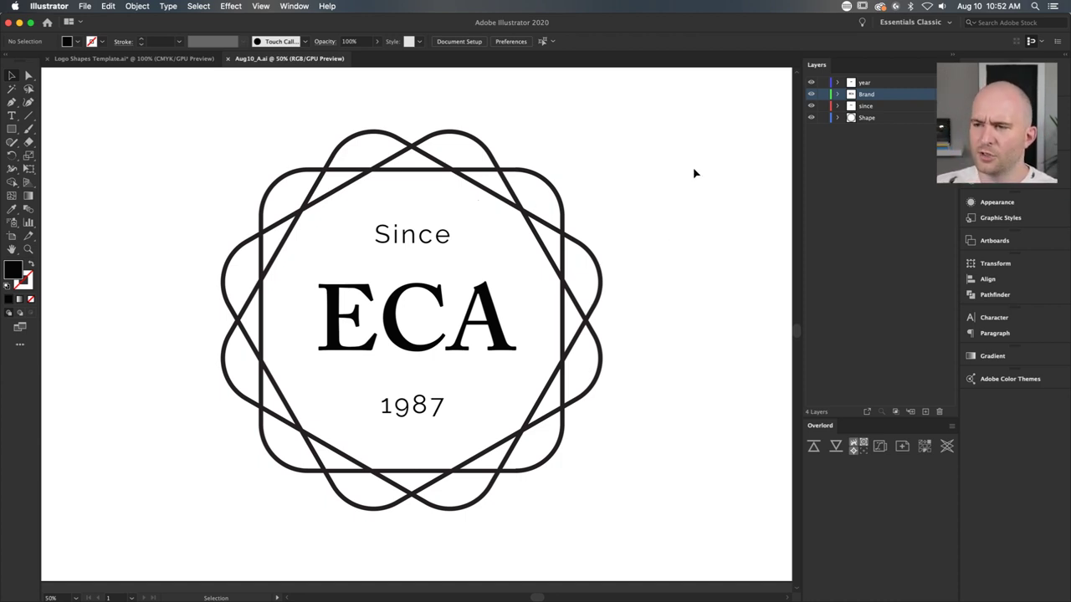
Step: Convert the Since, ECA and 1987 text to outlines with Create Outlines, then return to After Effects
left_click(408, 235)
left_click(413, 314, "shift")
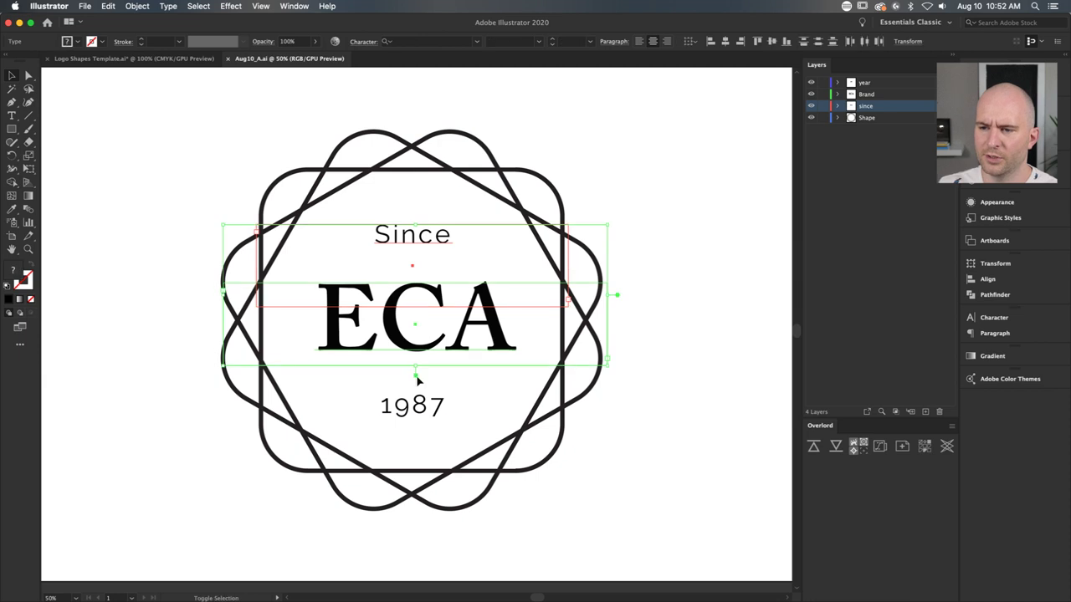
left_click(432, 405, "shift")
right_click(432, 341)
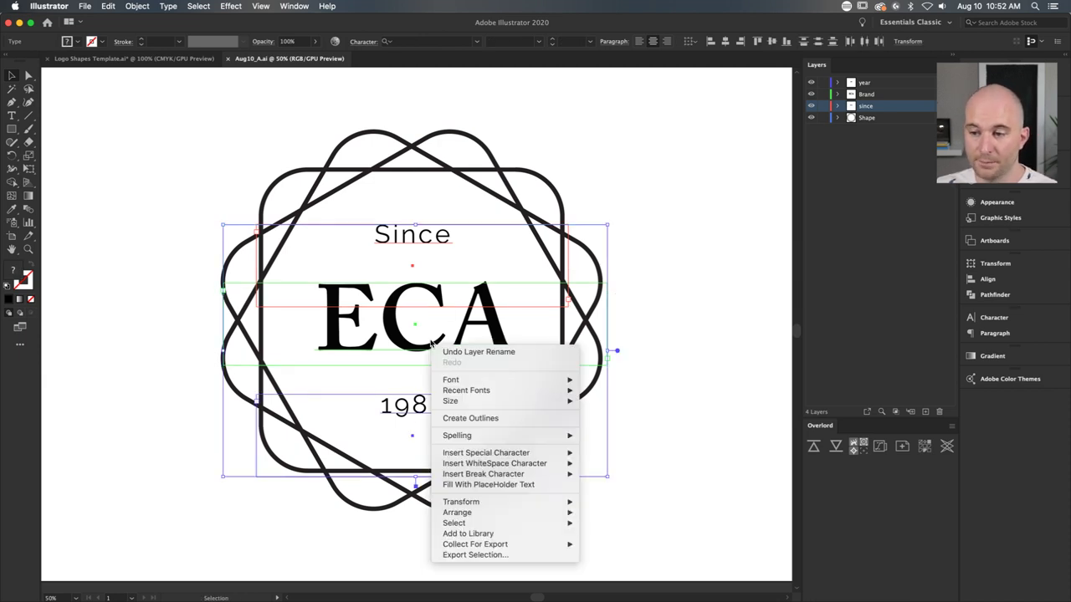
left_click(446, 418)
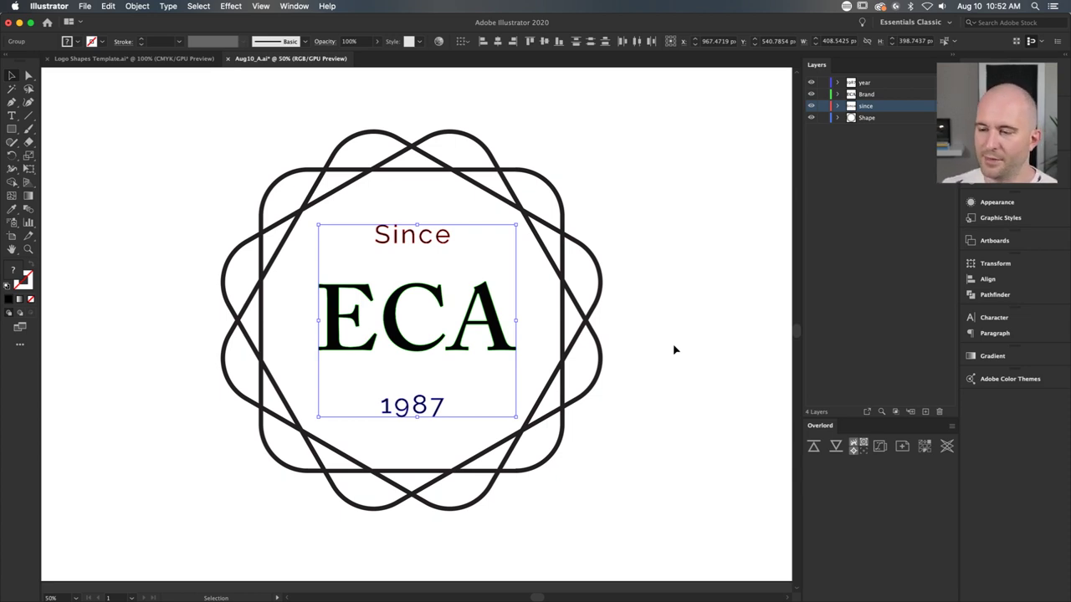
left_click(680, 348)
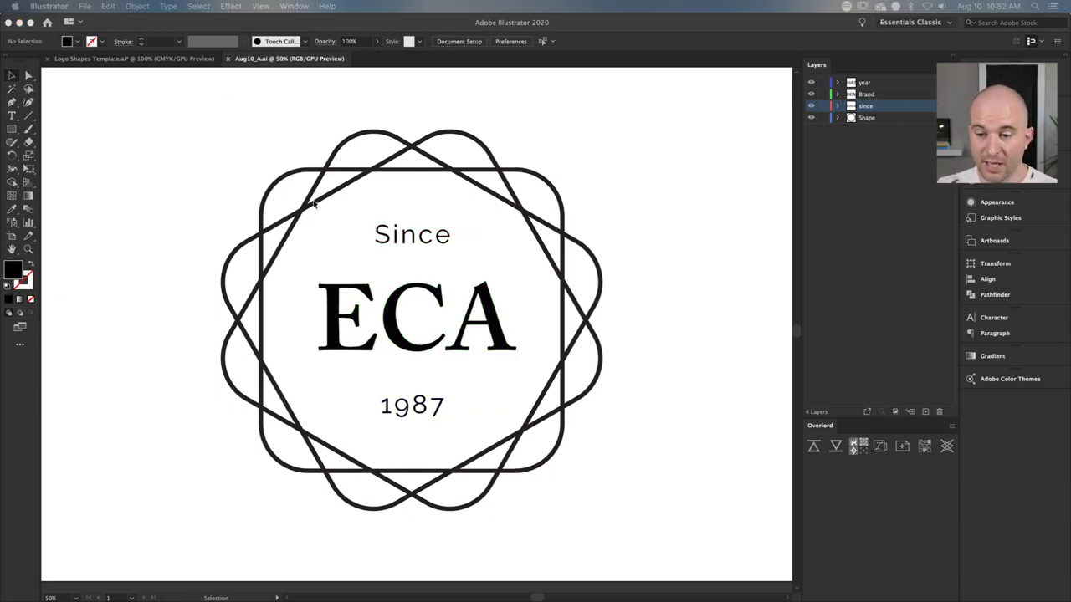
key("a")
key("super+Tab")
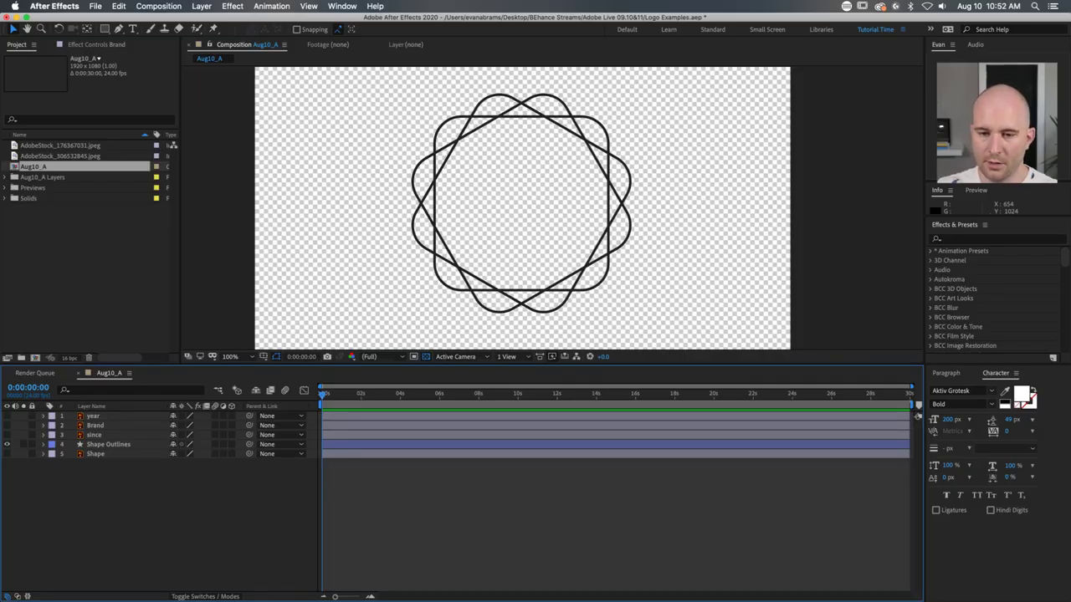
Step: Select the year, Brand and since layers and turn their visibility back on
left_click(107, 425)
left_click(107, 435, "super")
left_click(100, 416, "super")
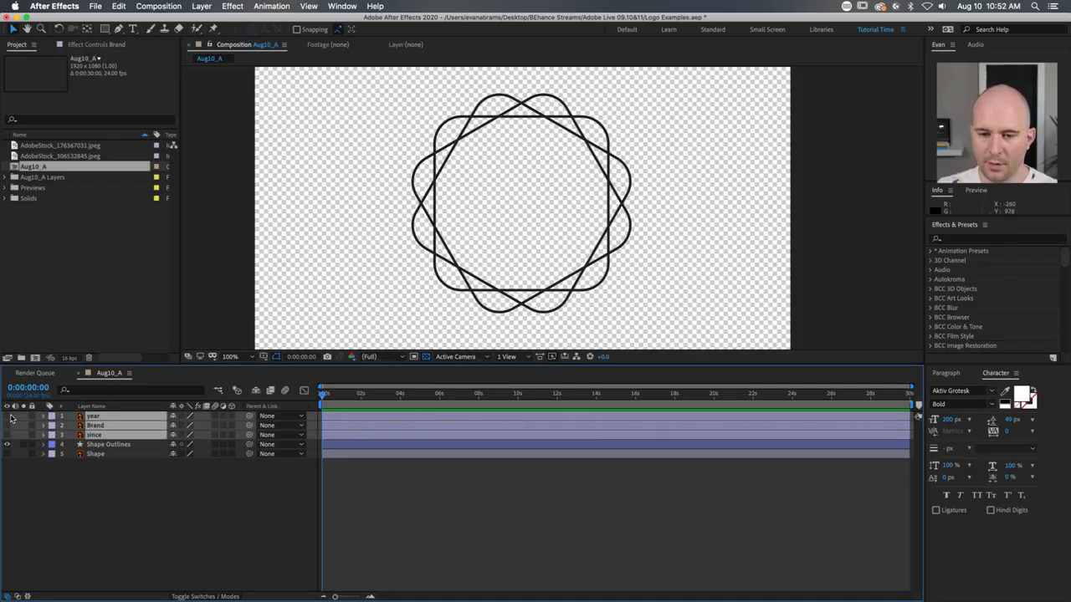
left_click_drag(7, 416, 7, 435)
Step: Create year, Brand and since Outlines shape layers from the three vector layers
left_click(129, 417)
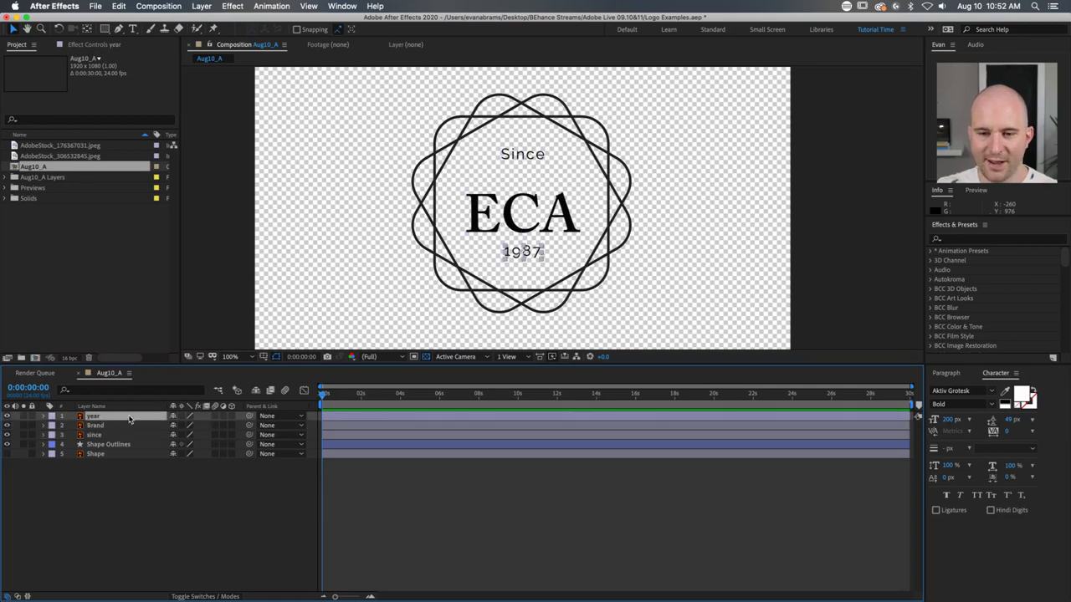
left_click(103, 436, "shift")
right_click(103, 436)
mouse_move(164, 515)
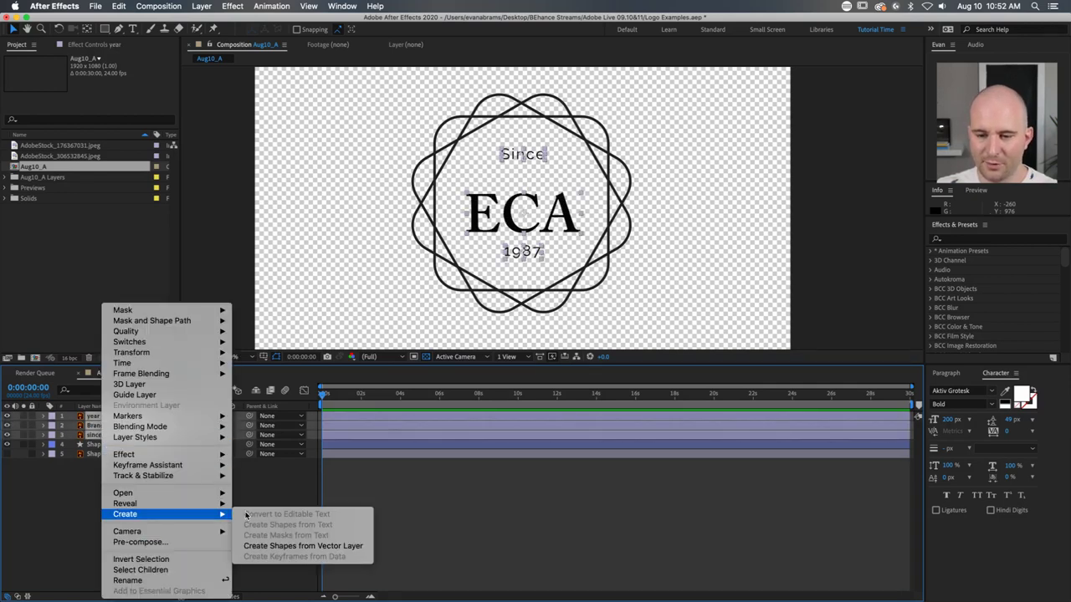
left_click(276, 545)
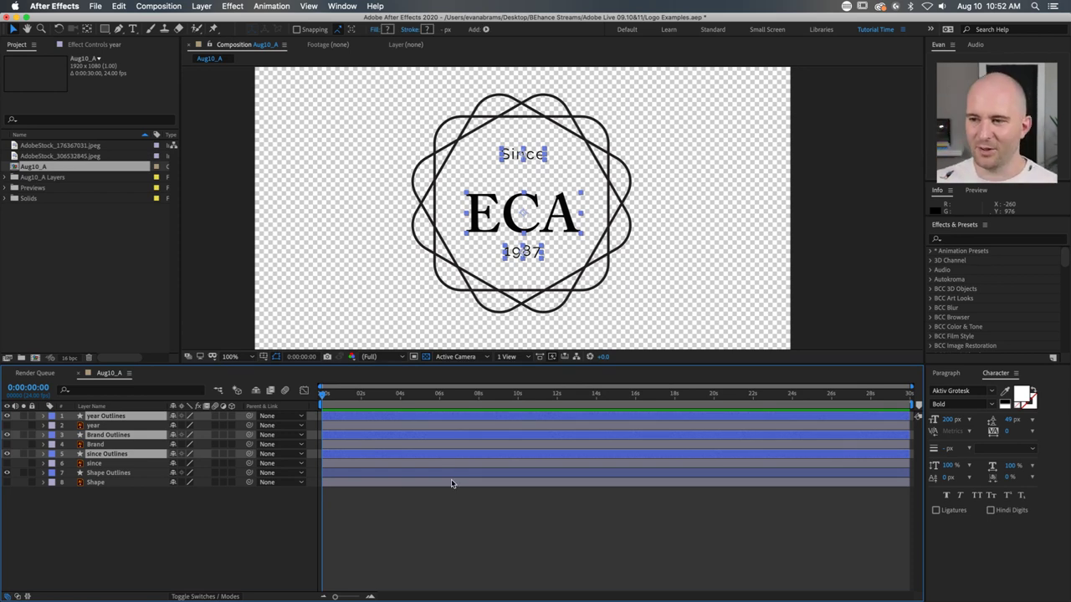
left_click(197, 266)
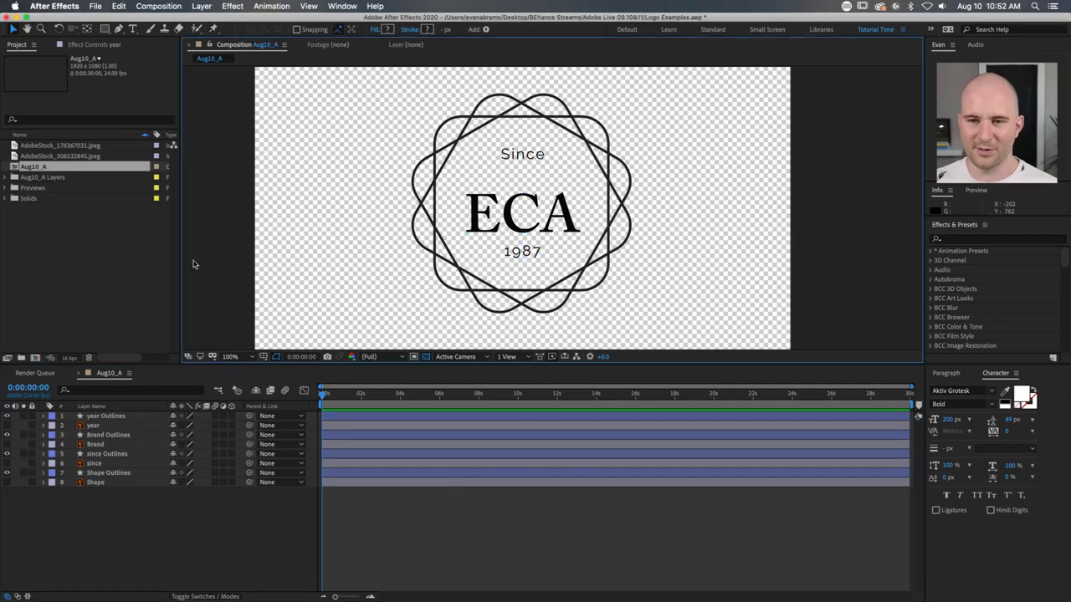
key("super+Tab")
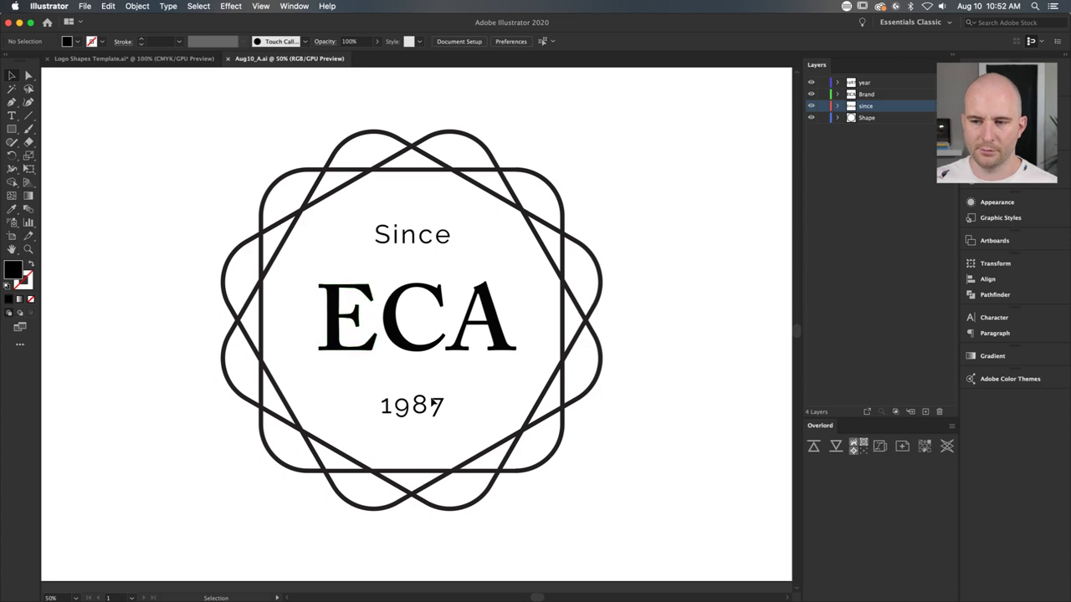
Step: Switch from Illustrator back to After Effects
key("super+Tab")
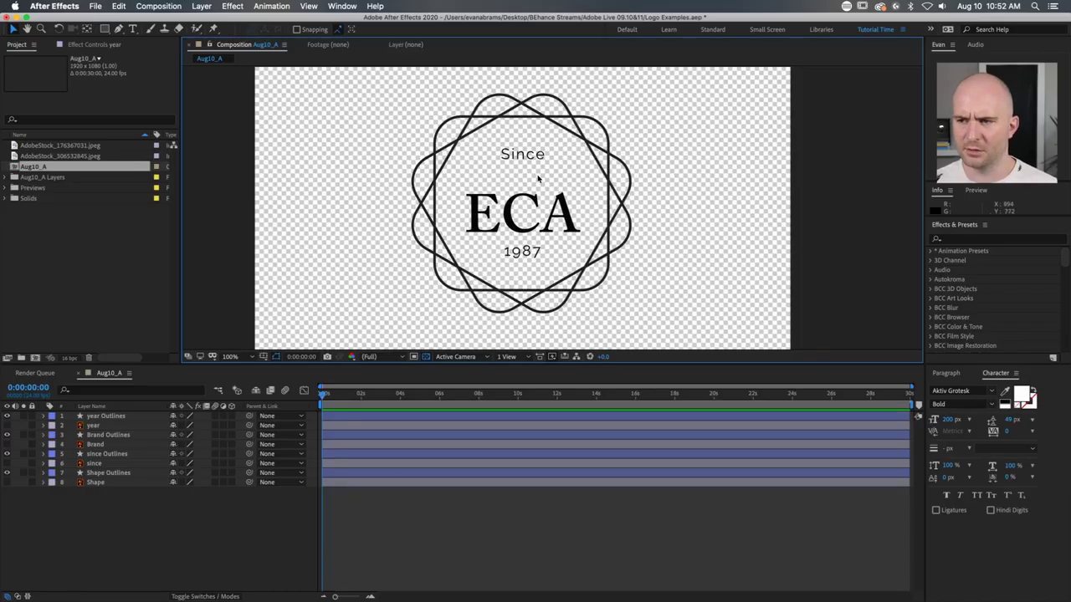
Step: Delete the old Aug10_A composition and its Layers folder from the project
left_click(133, 484)
left_click(51, 178, "shift")
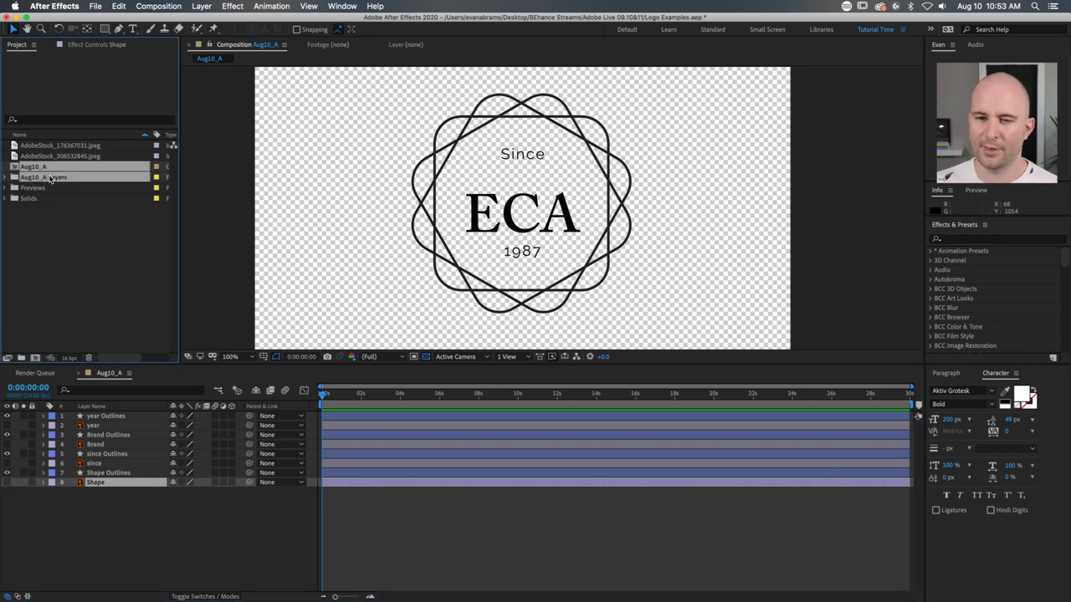
key("Delete")
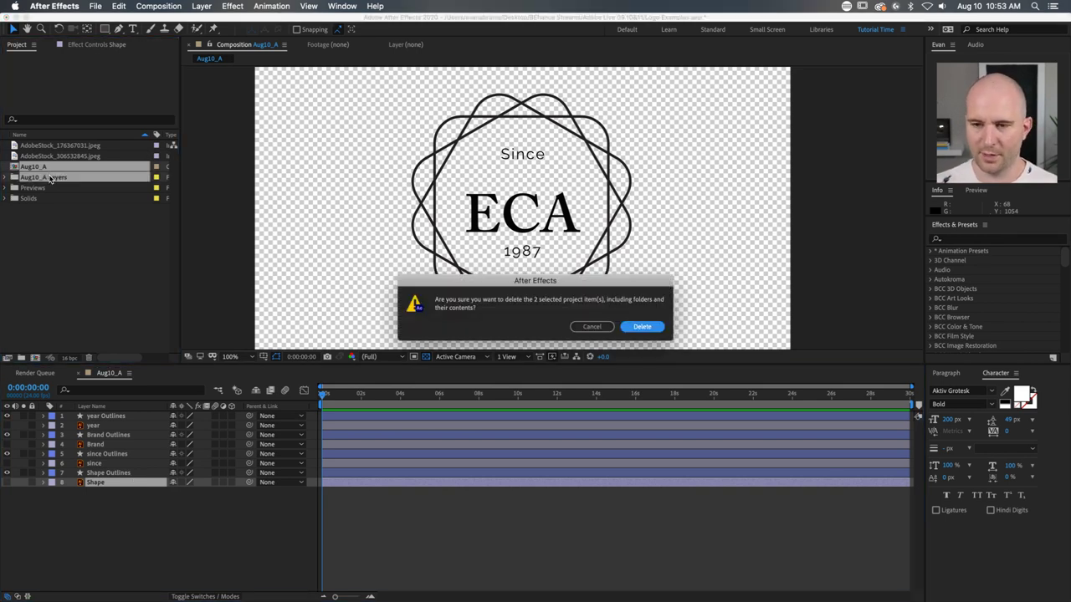
left_click(629, 325)
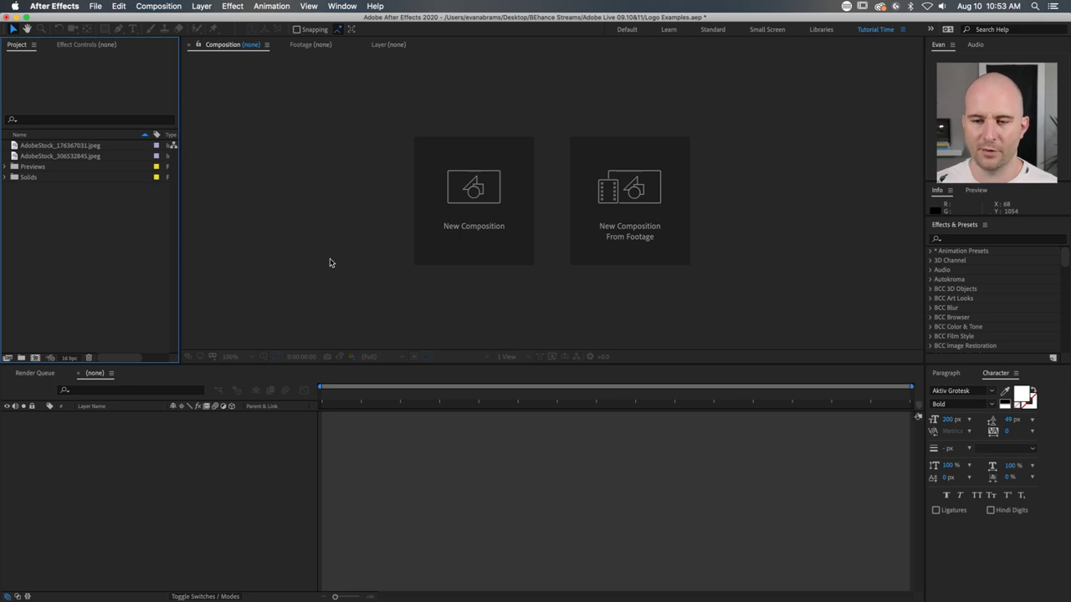
Step: Import Aug10_A.ai as Composition - Retain Layer Sizes
key("super+i")
left_click(343, 110)
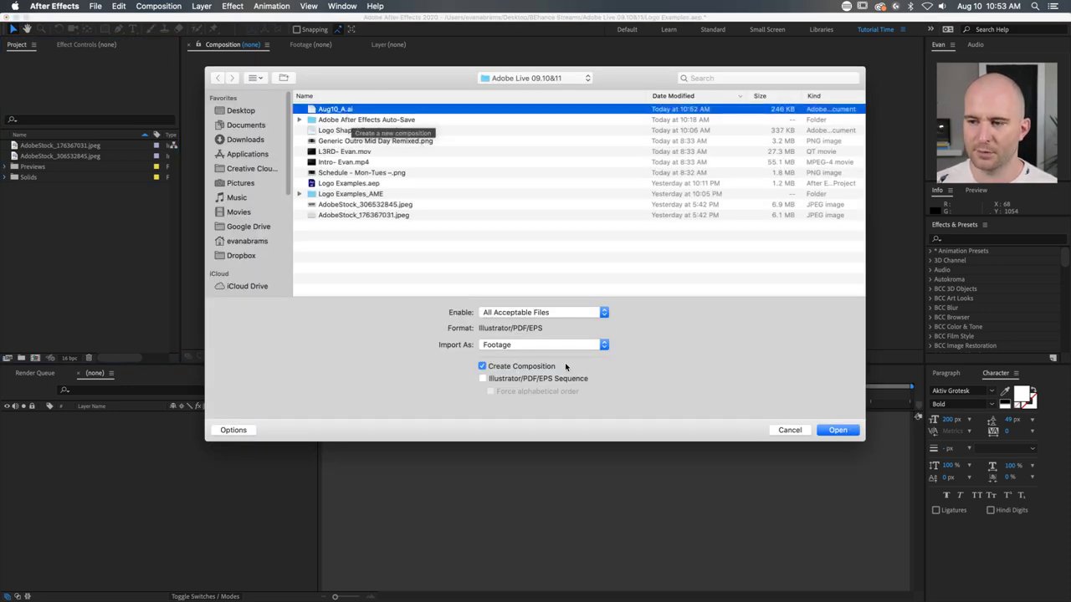
left_click(540, 345)
left_click(538, 355)
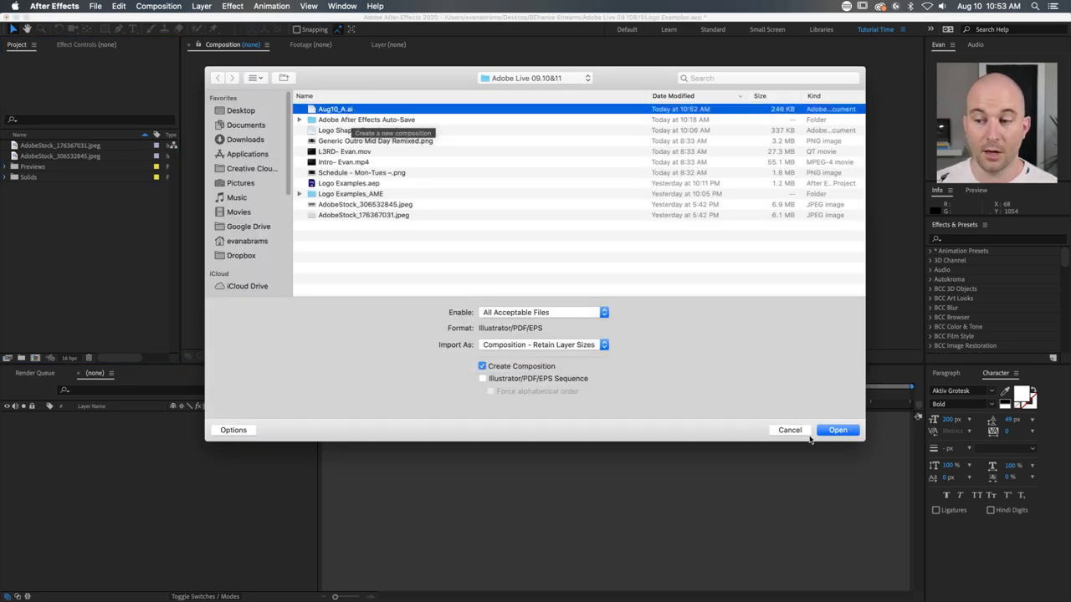
left_click(837, 430)
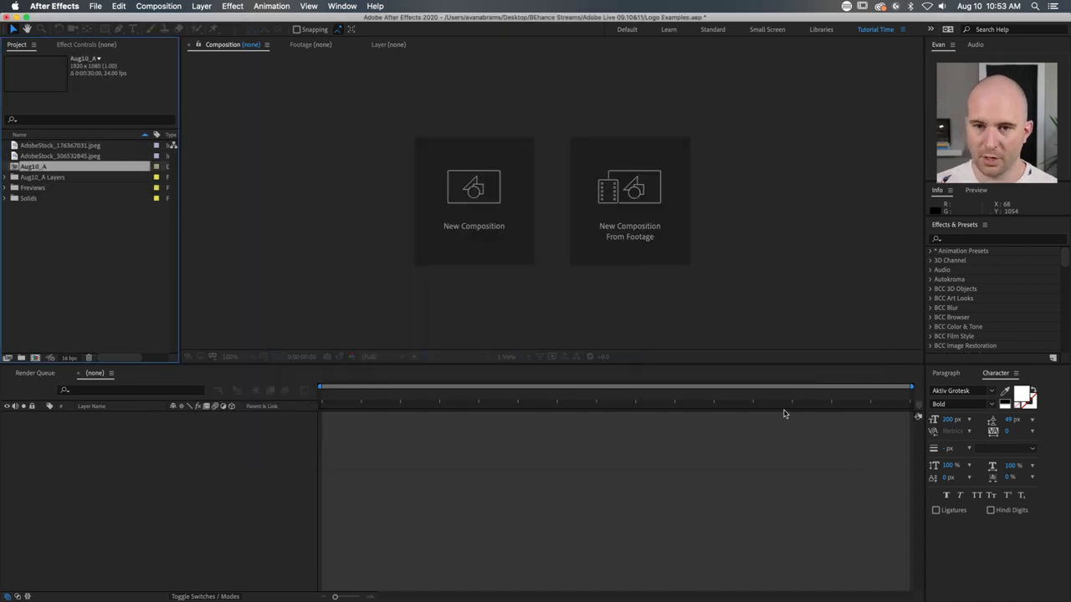
double_click(49, 167)
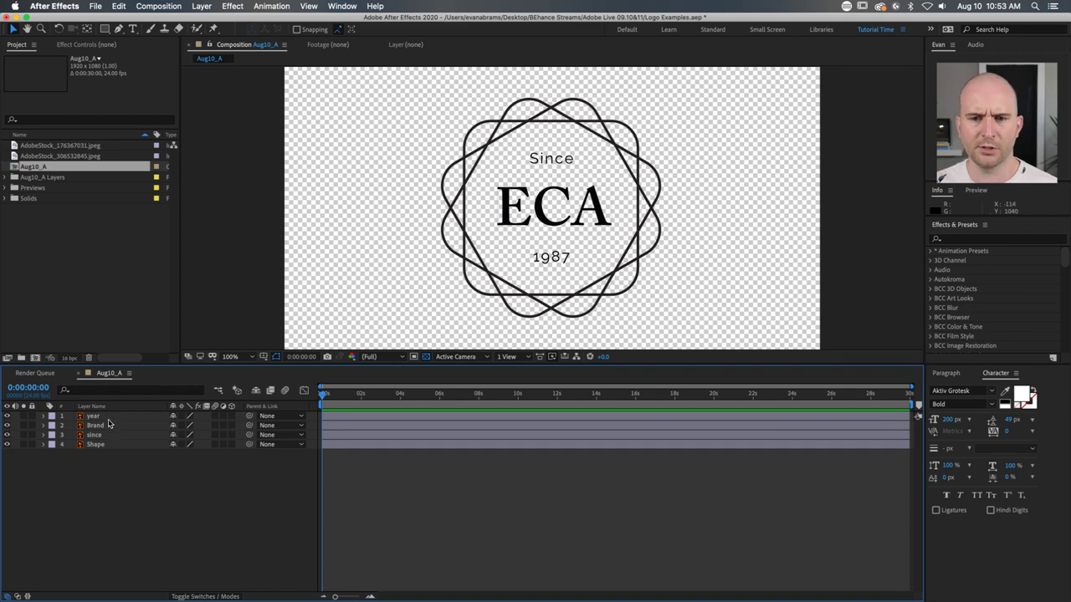
left_click_drag(109, 417, 98, 447)
right_click(98, 447)
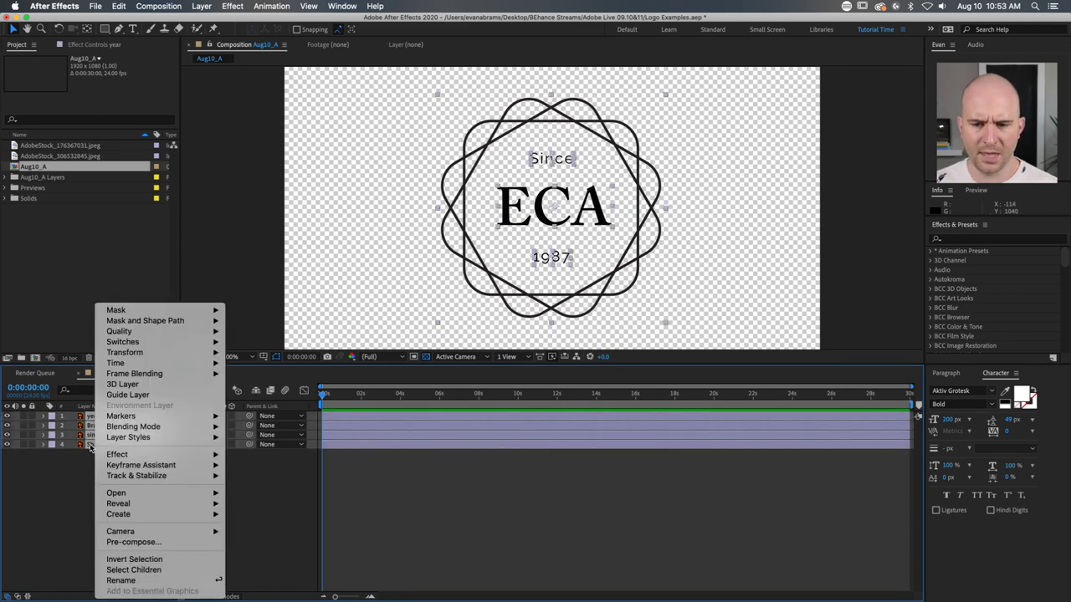
left_click(73, 471)
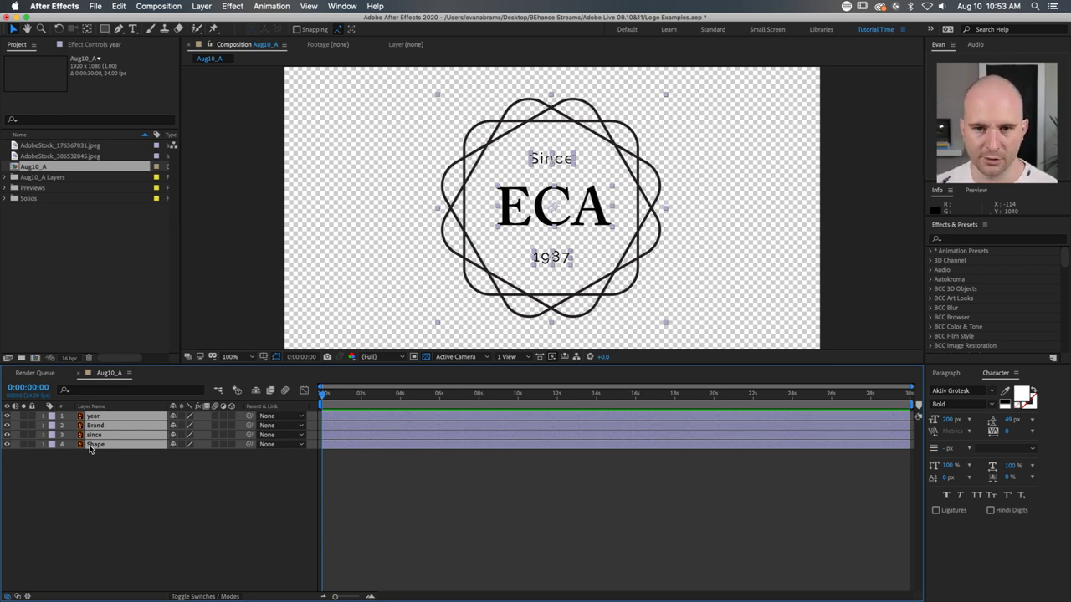
right_click(94, 435)
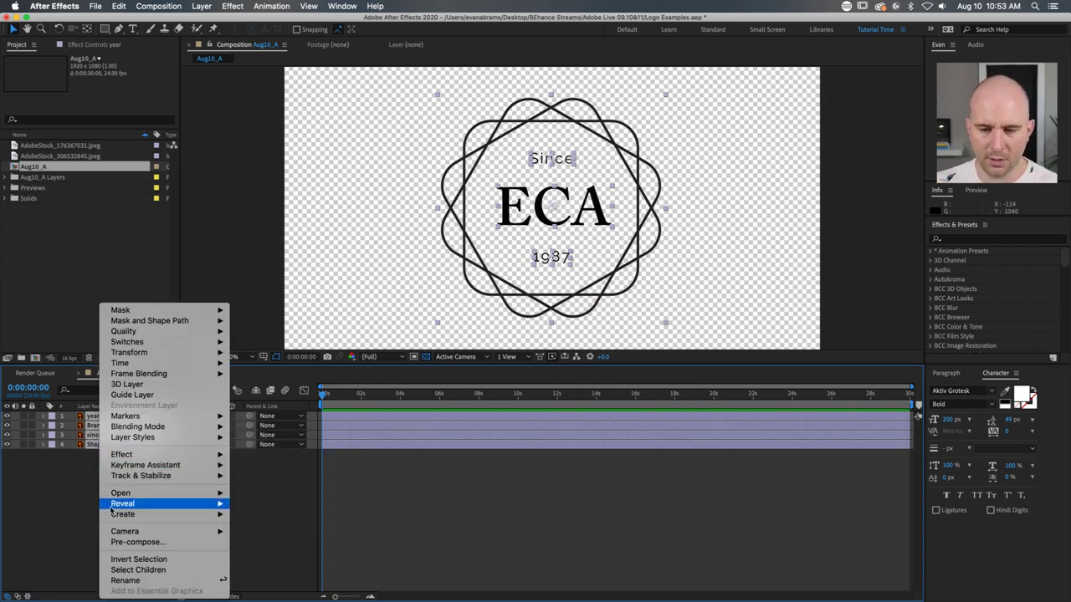
mouse_move(193, 515)
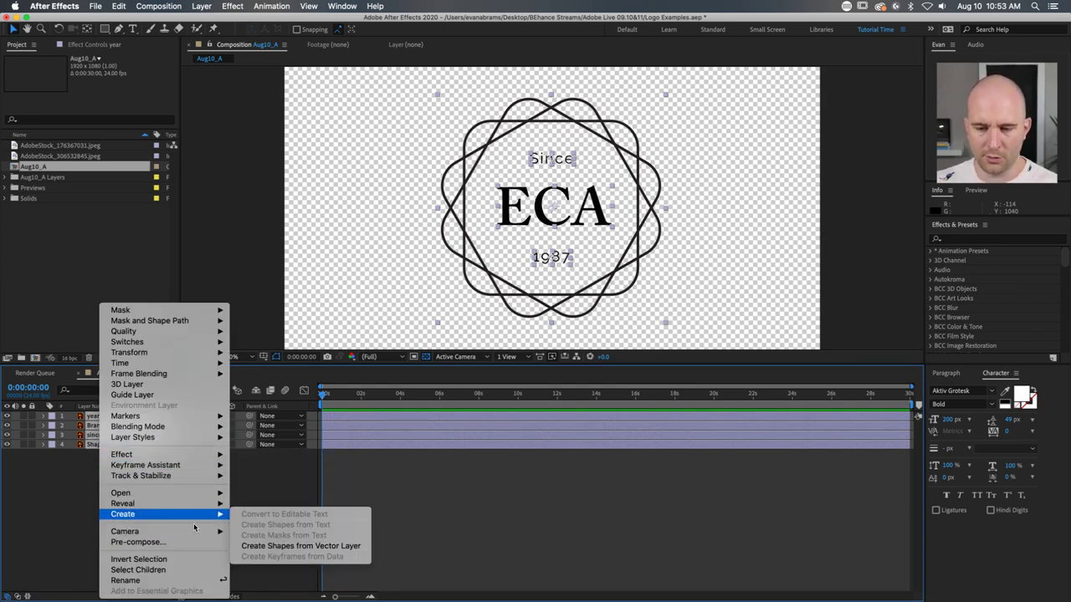
left_click(328, 550)
left_click(507, 544)
left_click(529, 261)
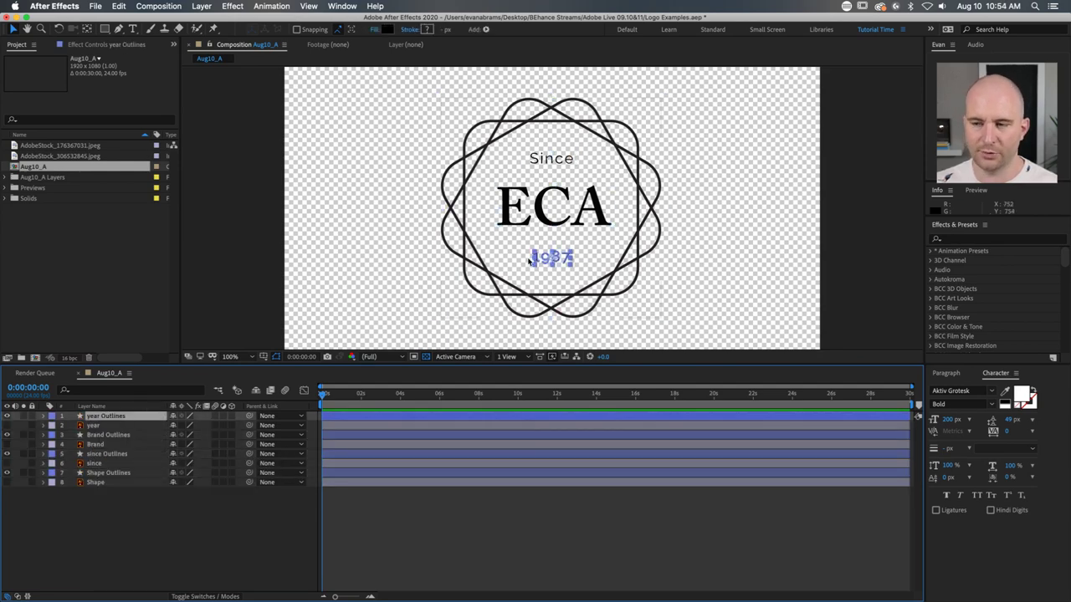
scroll(529, 261, "up", 5)
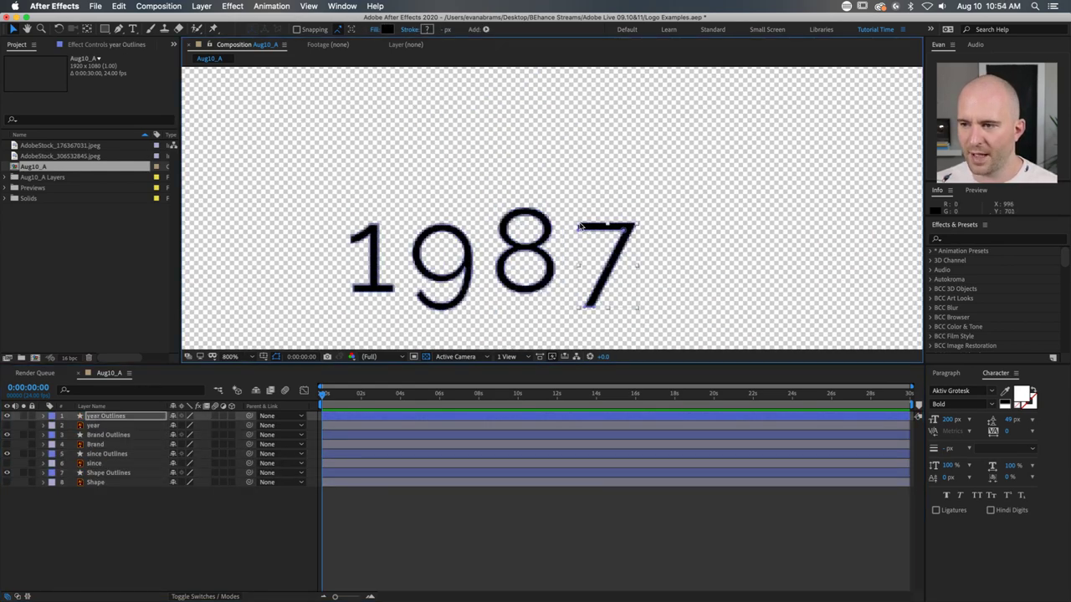
left_click(579, 224)
key("Delete")
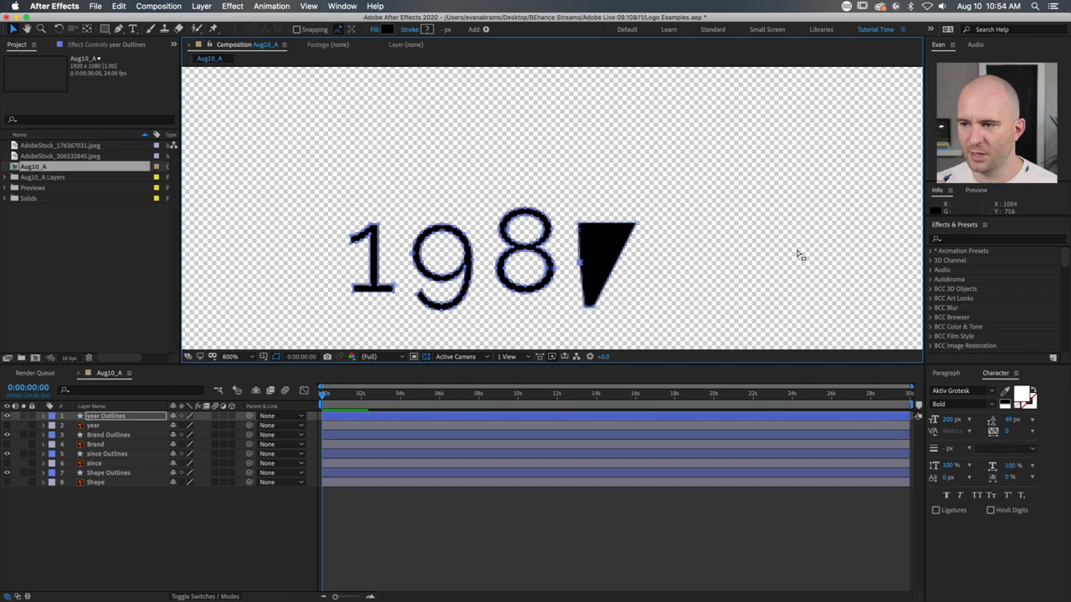
scroll(598, 232, "down", 4)
key("super+z")
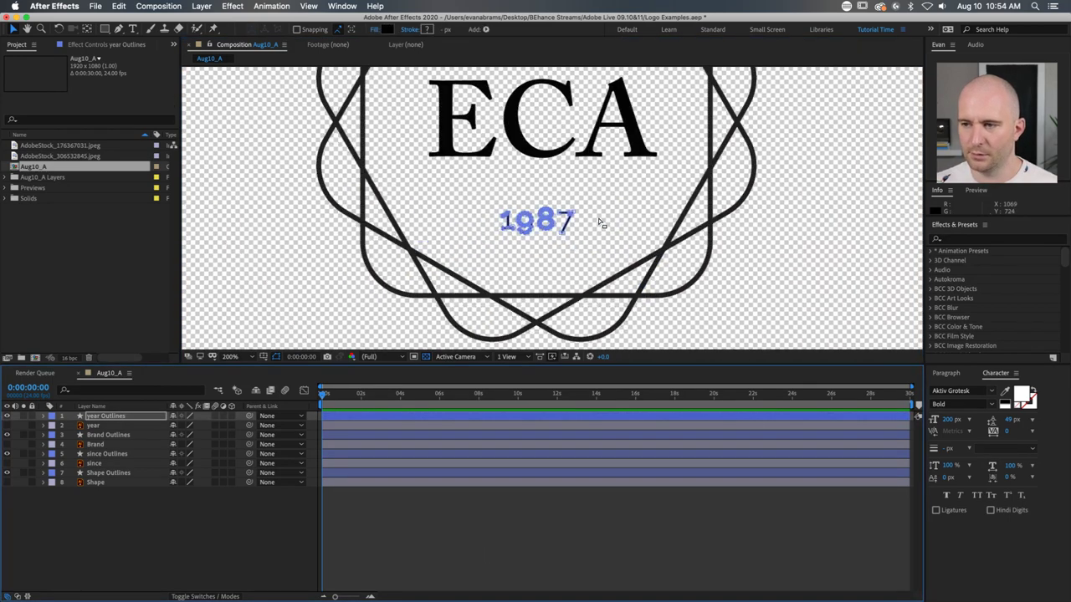
key("super+z")
key("super+z")
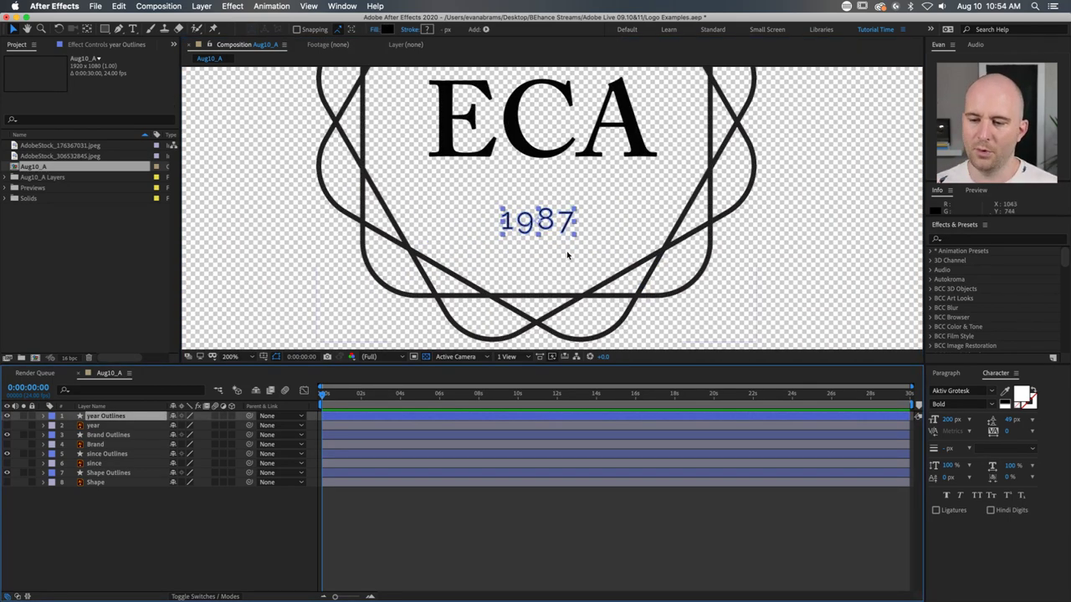
left_click(494, 500)
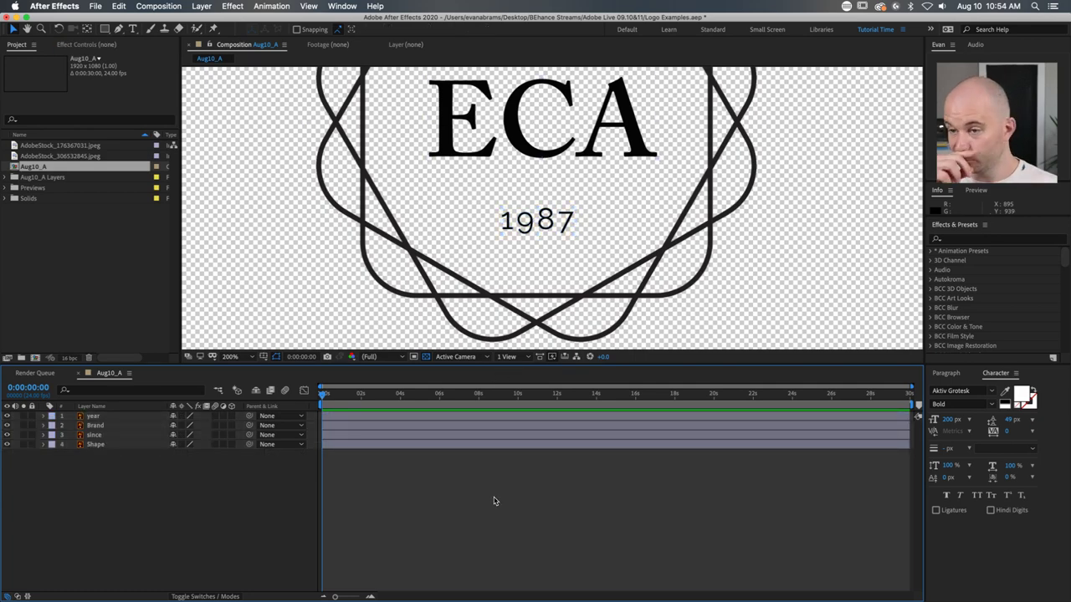
scroll(469, 249, "down", 3)
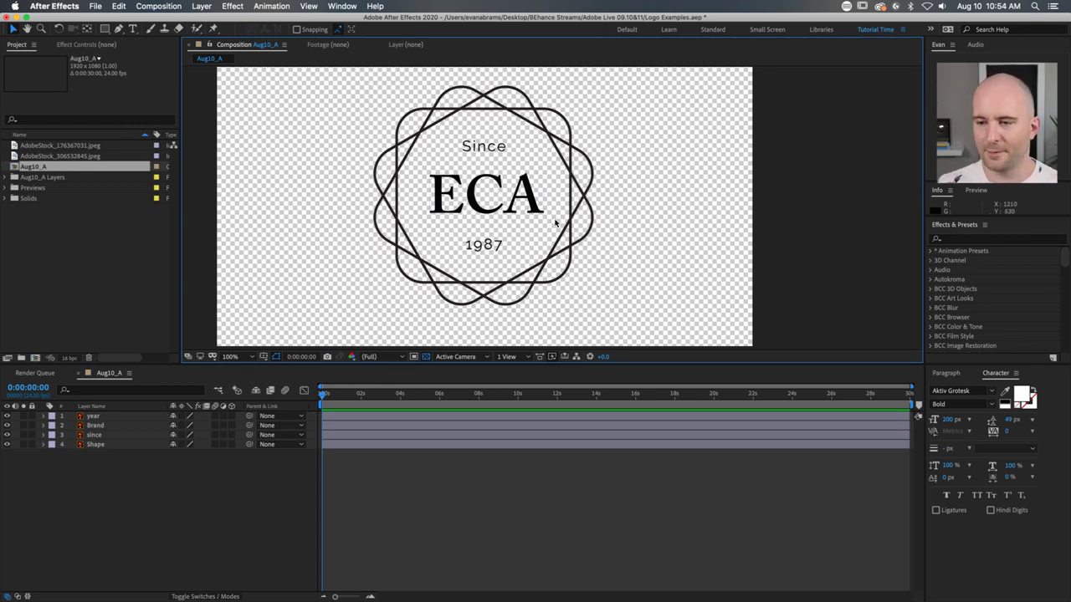
Step: Turn off the year, Brand and since layers so only the Shape ring remains visible
left_click_drag(7, 416, 7, 435)
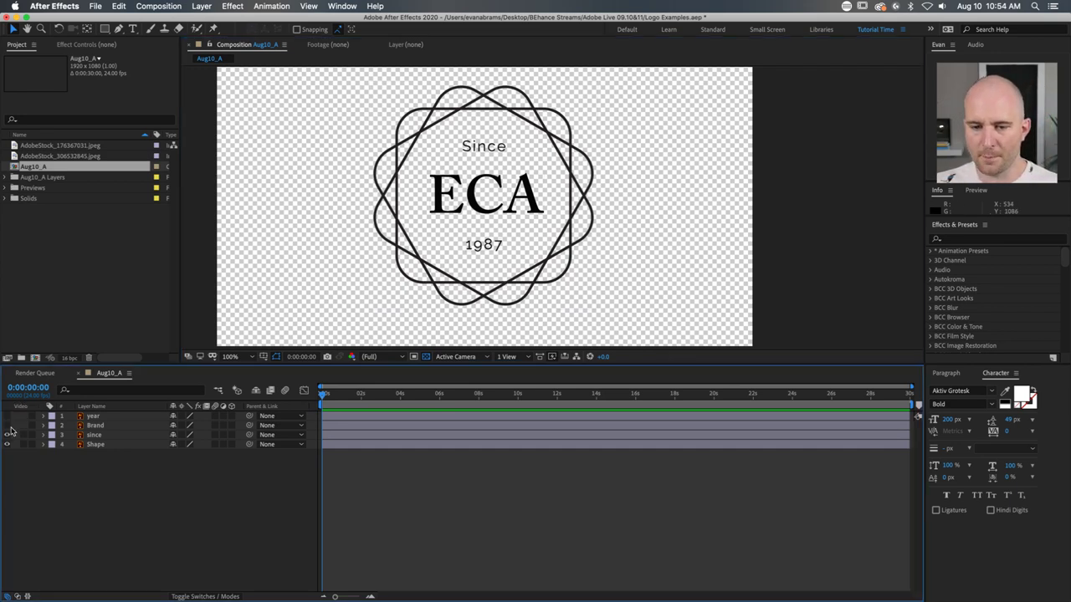
left_click(453, 444)
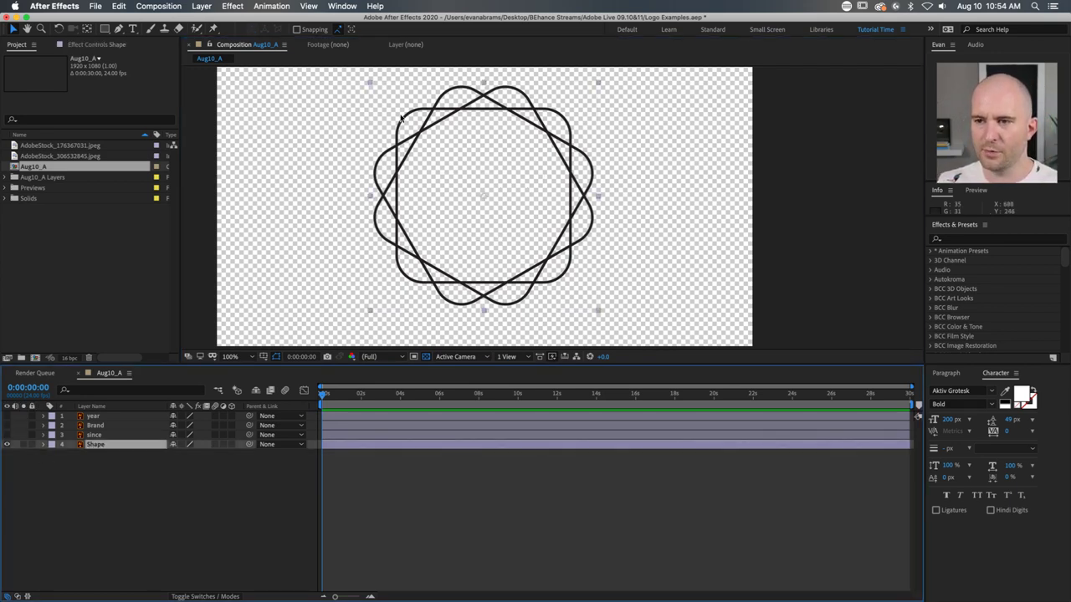
left_click(481, 536)
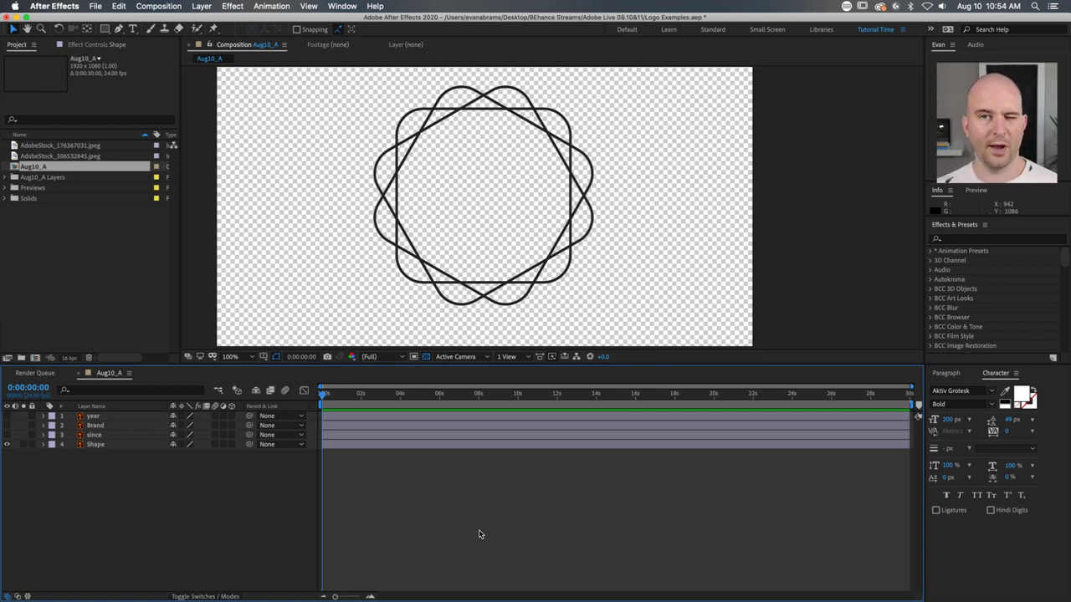
Step: Add a composition-sized rectangle shape layer with its Fill set to None
double_click(105, 30)
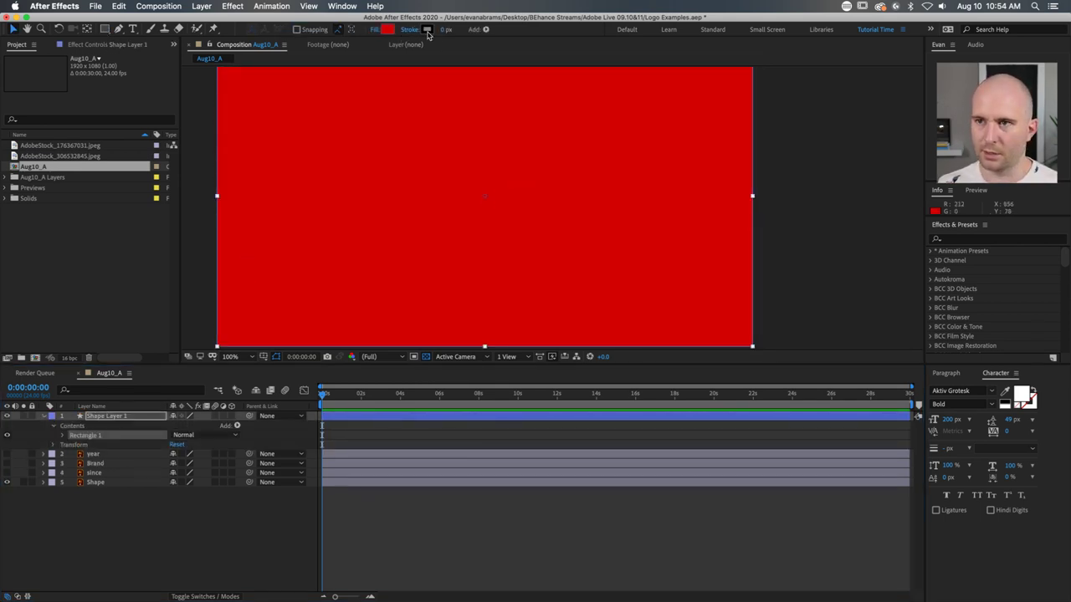
left_click(375, 30)
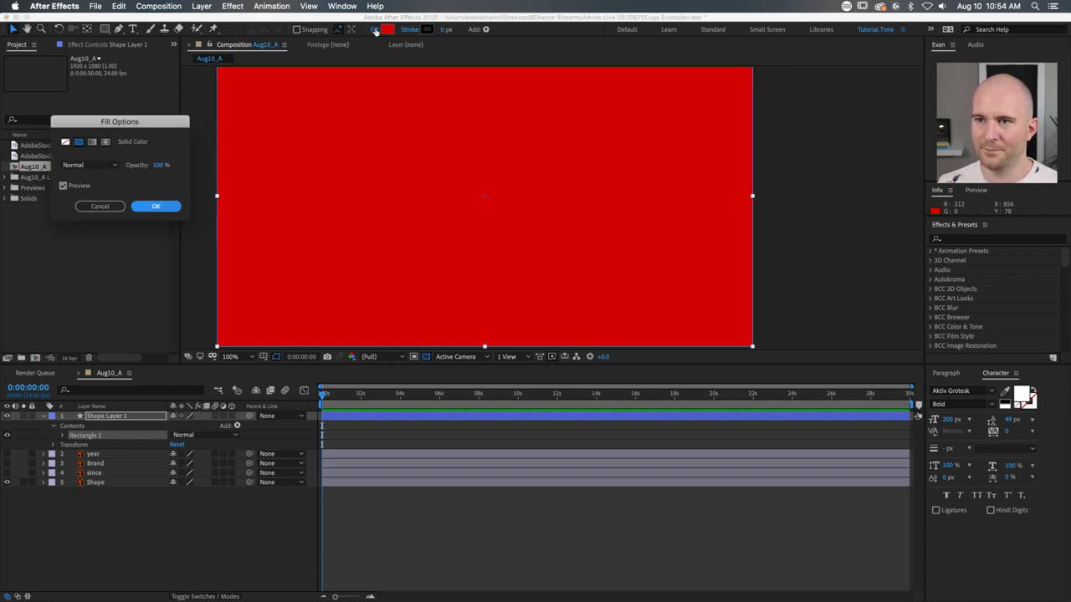
left_click(67, 142)
left_click(155, 206)
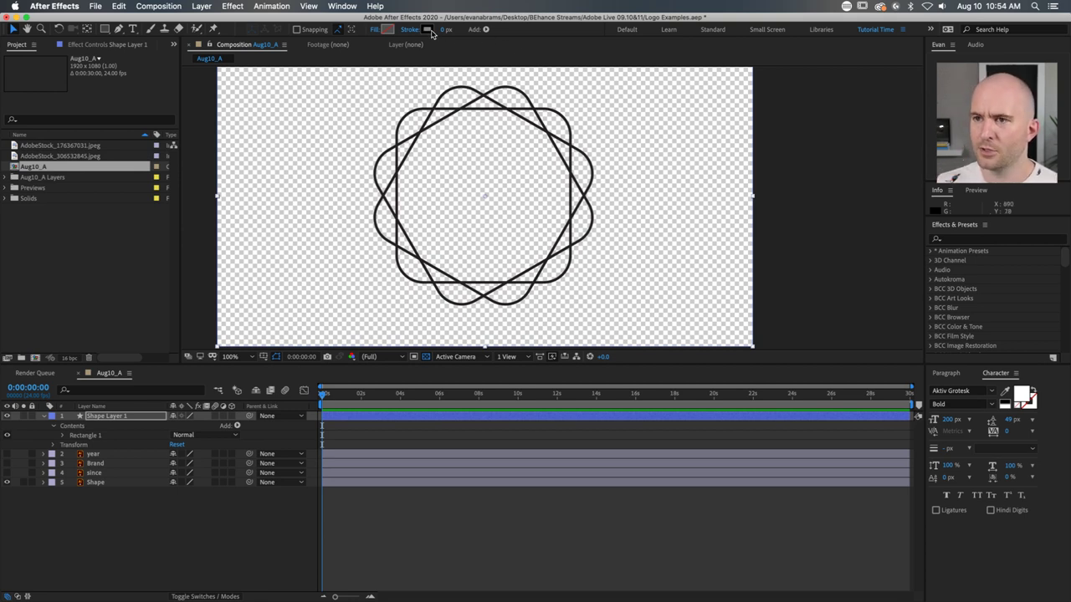
Step: Give the rectangle a magenta FF00C1 stroke at 2 px width
left_click(427, 29)
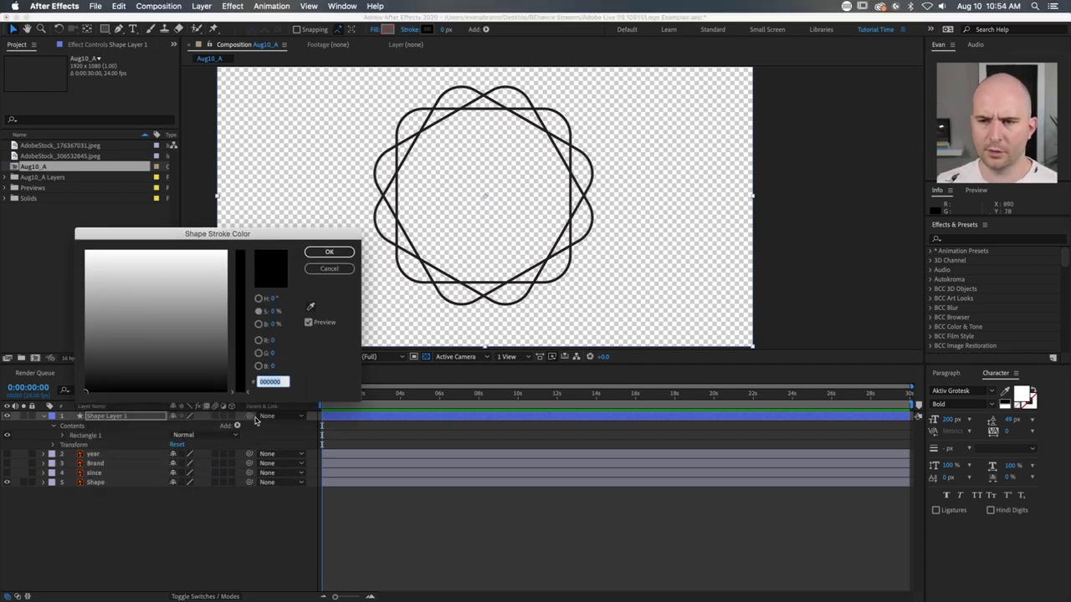
left_click(259, 311)
left_click(224, 251)
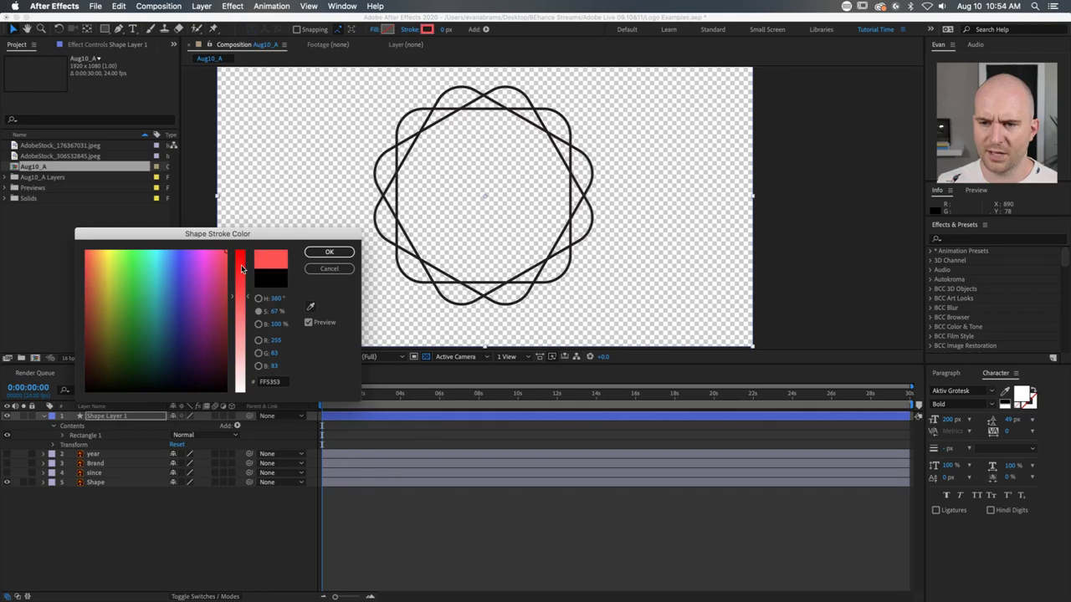
left_click_drag(242, 268, 209, 251)
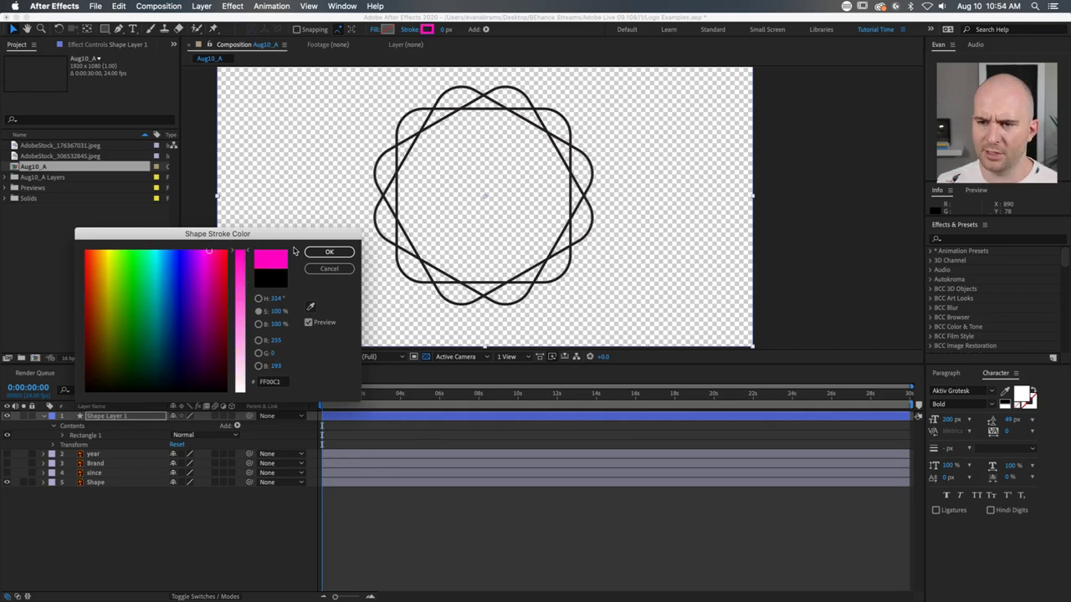
left_click(328, 251)
left_click_drag(447, 29, 452, 29)
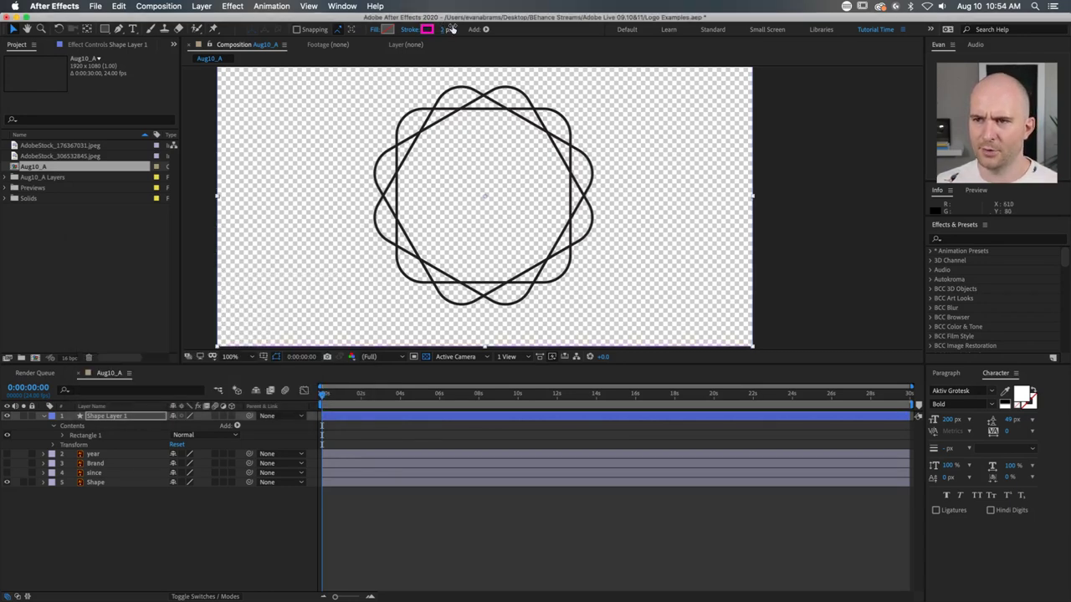
scroll(540, 201, "down", 2)
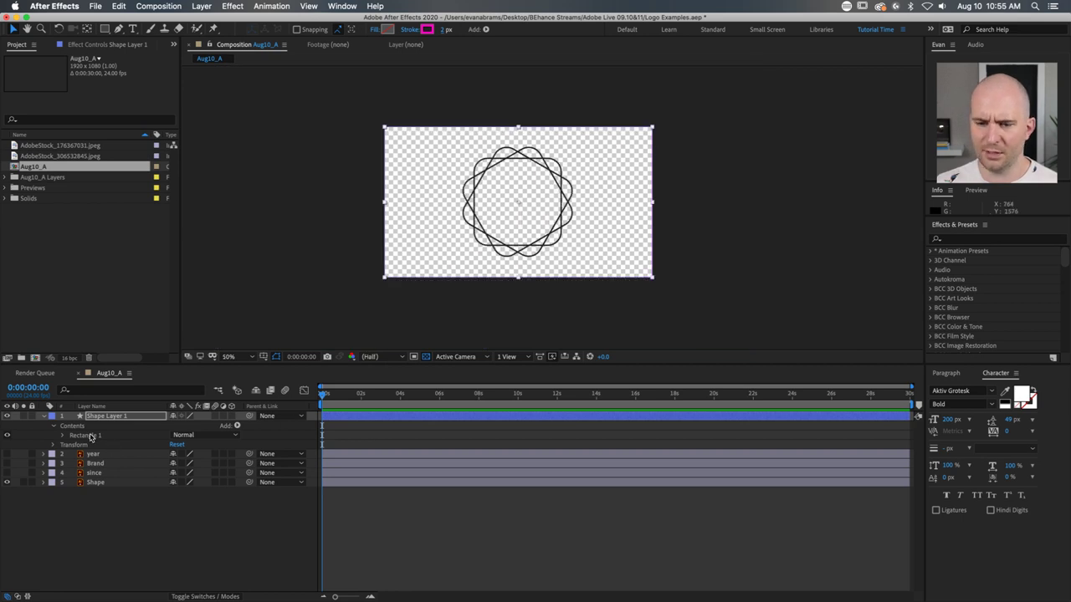
Step: Expand Rectangle Path 1 and scrub its Size to 623.1 × 623.1
left_click(63, 435)
left_click(73, 444)
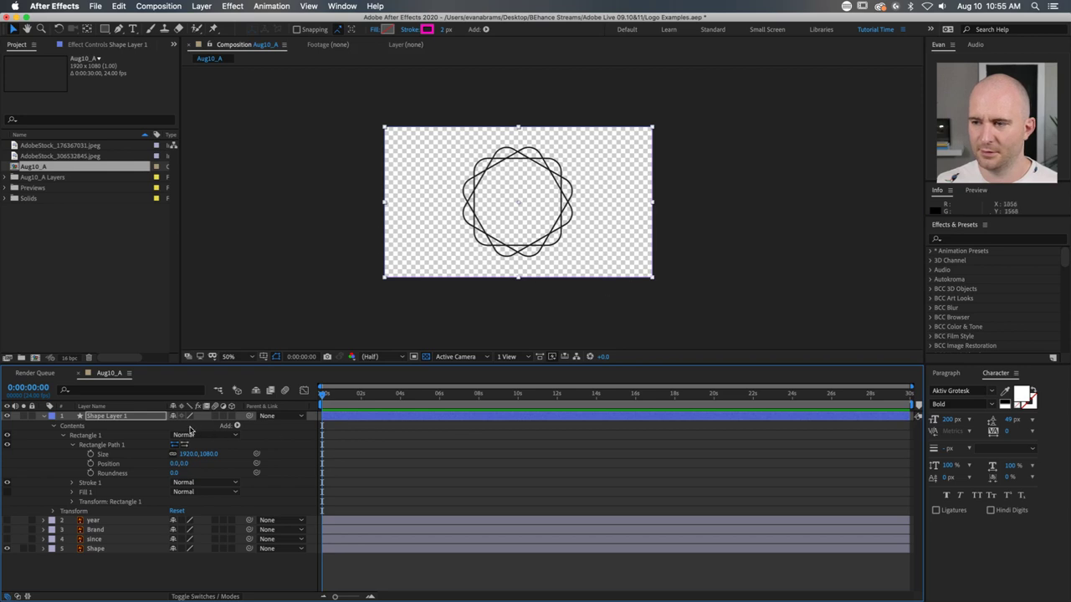
left_click_drag(210, 453, 540, 212)
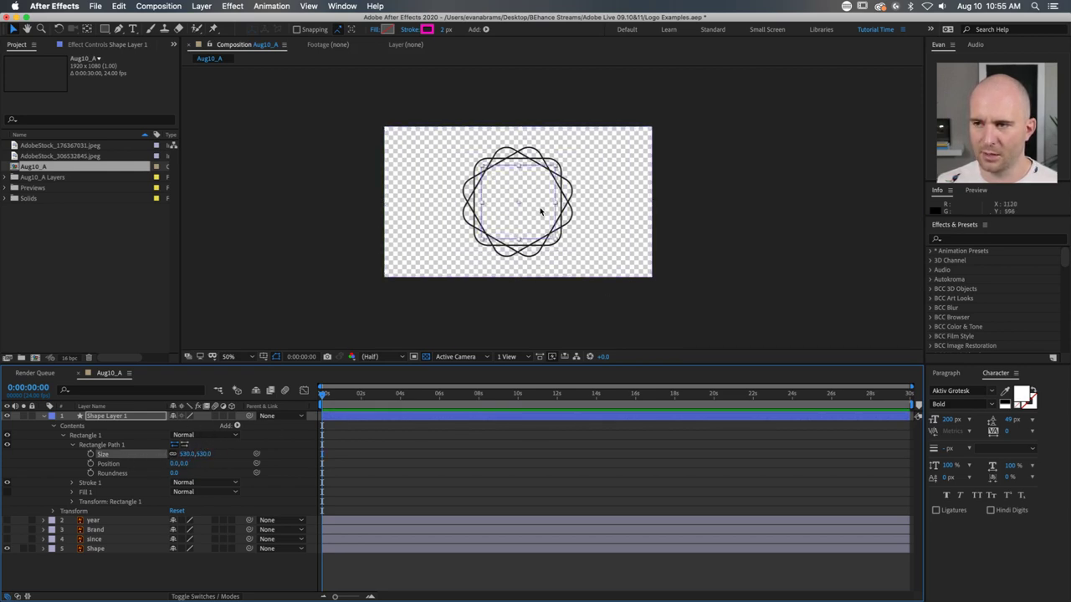
scroll(466, 163, "up", 6)
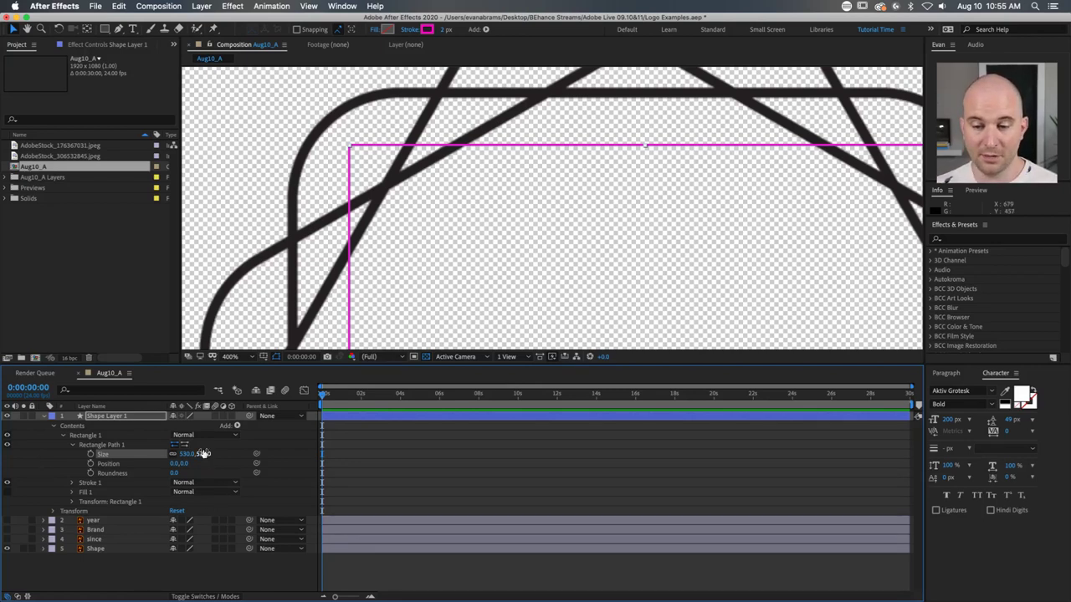
left_click_drag(203, 453, 243, 437)
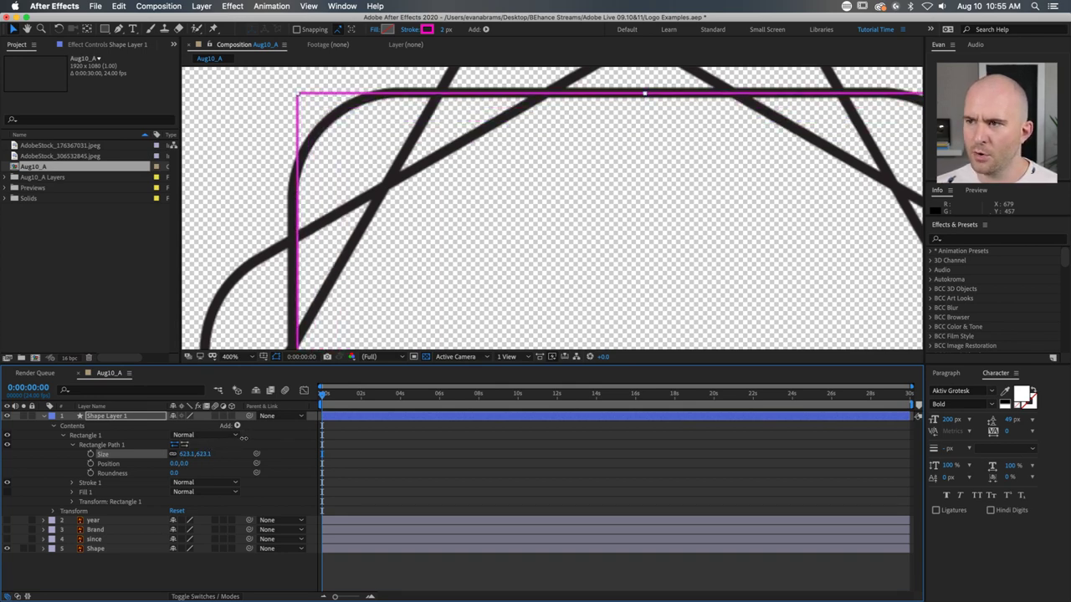
key("h")
left_click_drag(450, 275, 402, 179)
scroll(556, 199, "down", 2)
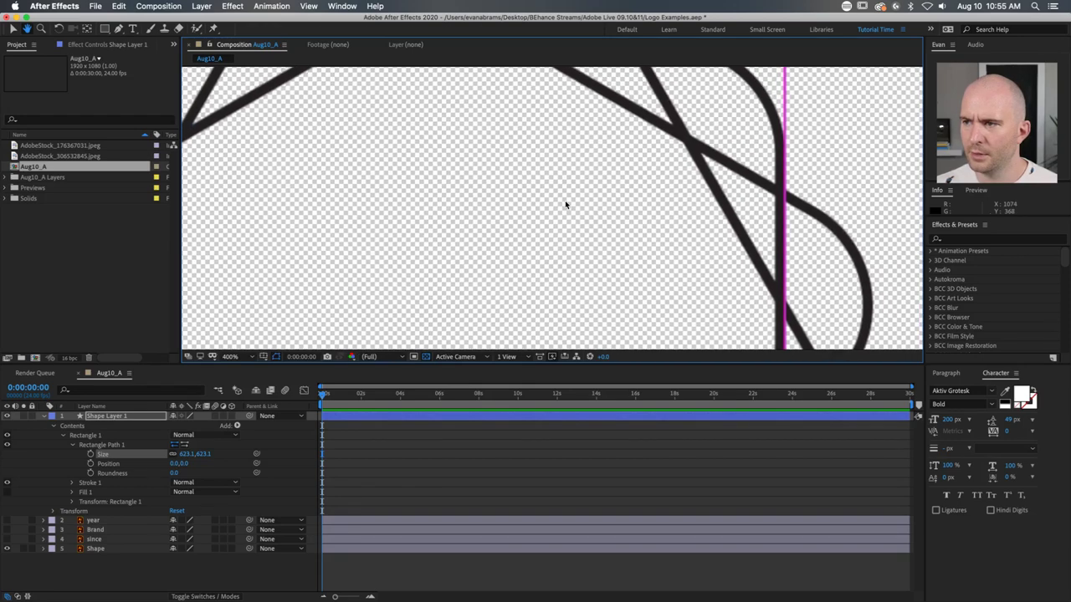
key("v")
Step: Zoom the viewer to 200% and pan around to check the square's edges against the ring
key("comma")
key("comma")
left_click_drag(417, 247, 425, 233)
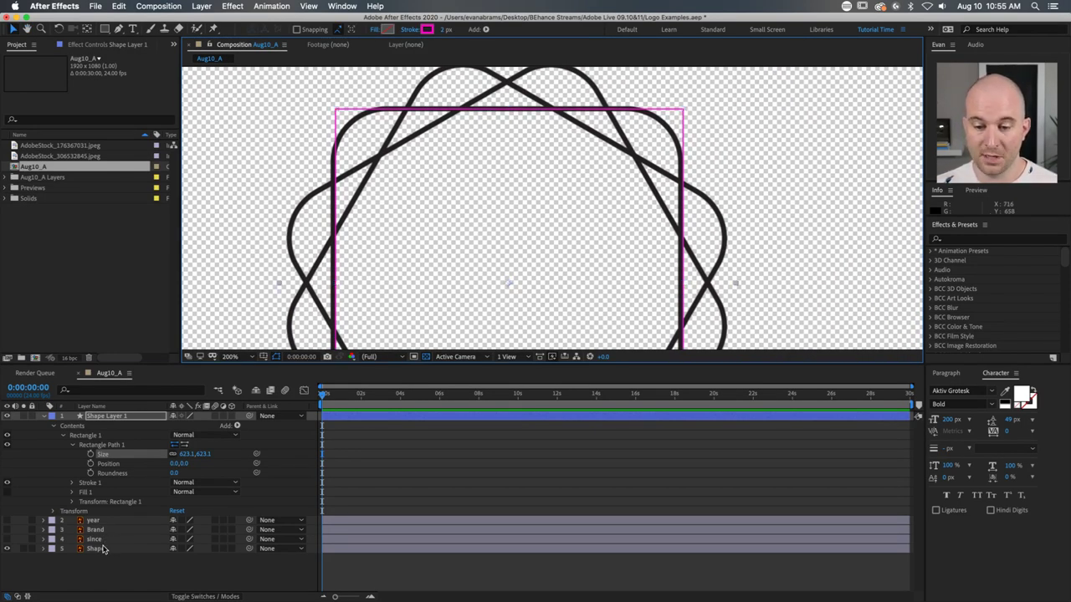
left_click(96, 548)
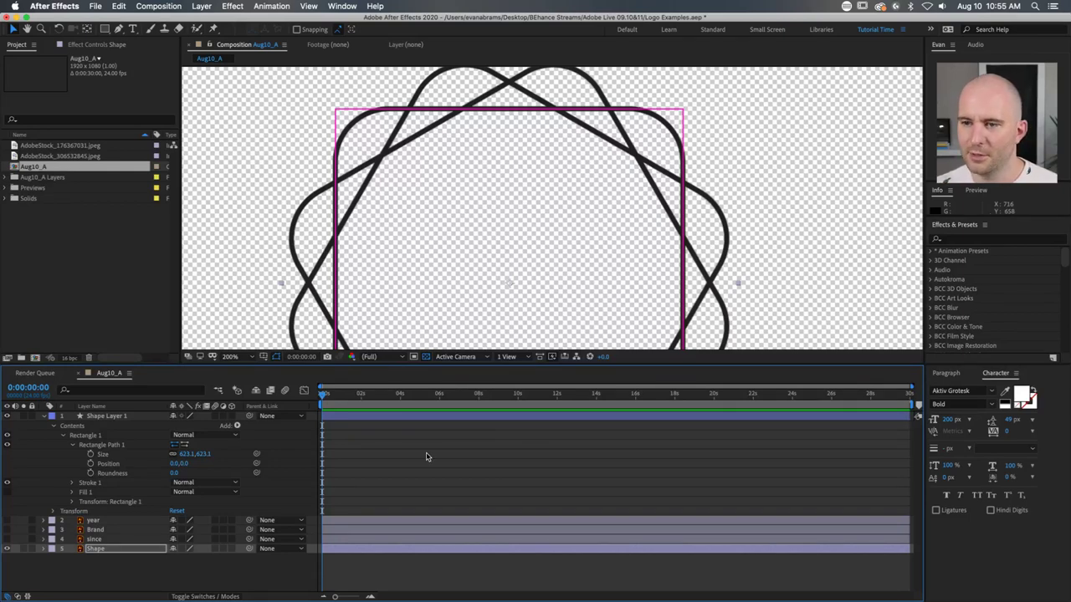
left_click(416, 417)
scroll(390, 110, "up", 3)
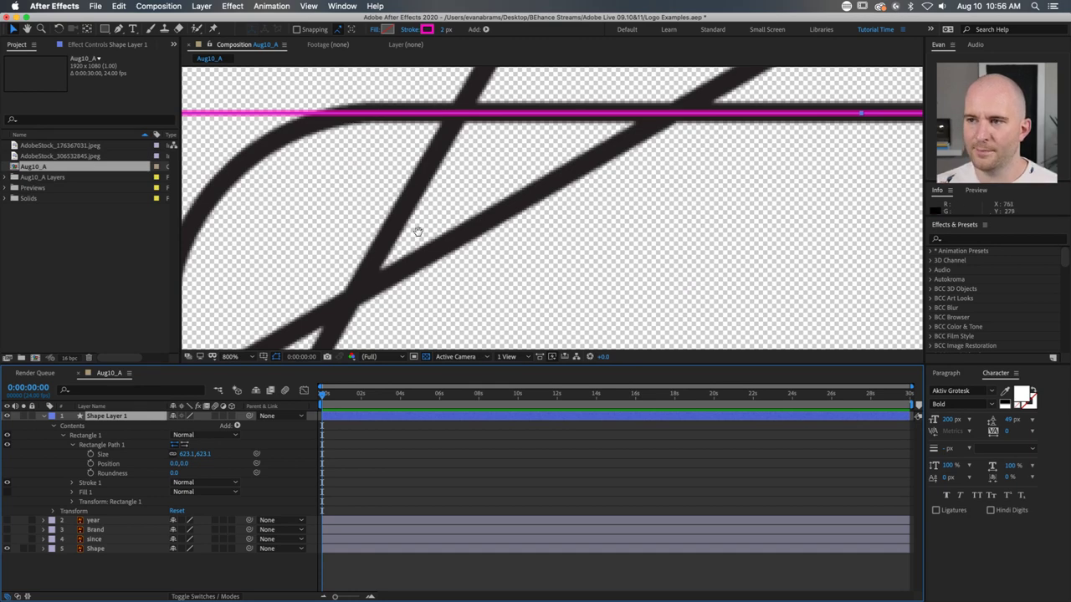
left_click_drag(415, 231, 508, 158)
scroll(511, 191, "right", 5)
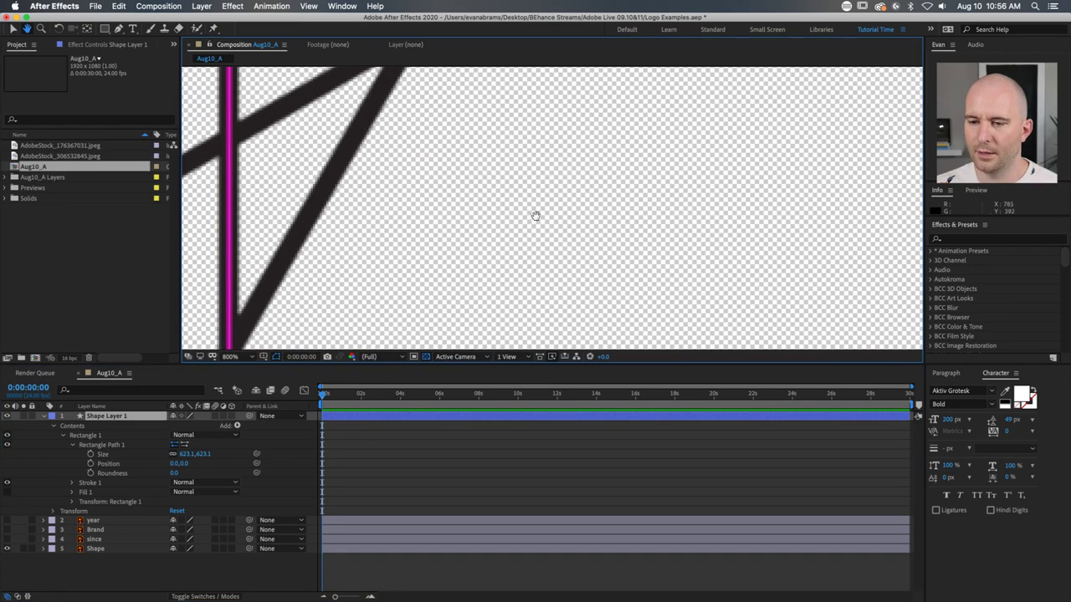
scroll(535, 215, "down", 5)
scroll(564, 220, "left", 5)
scroll(543, 223, "down", 2)
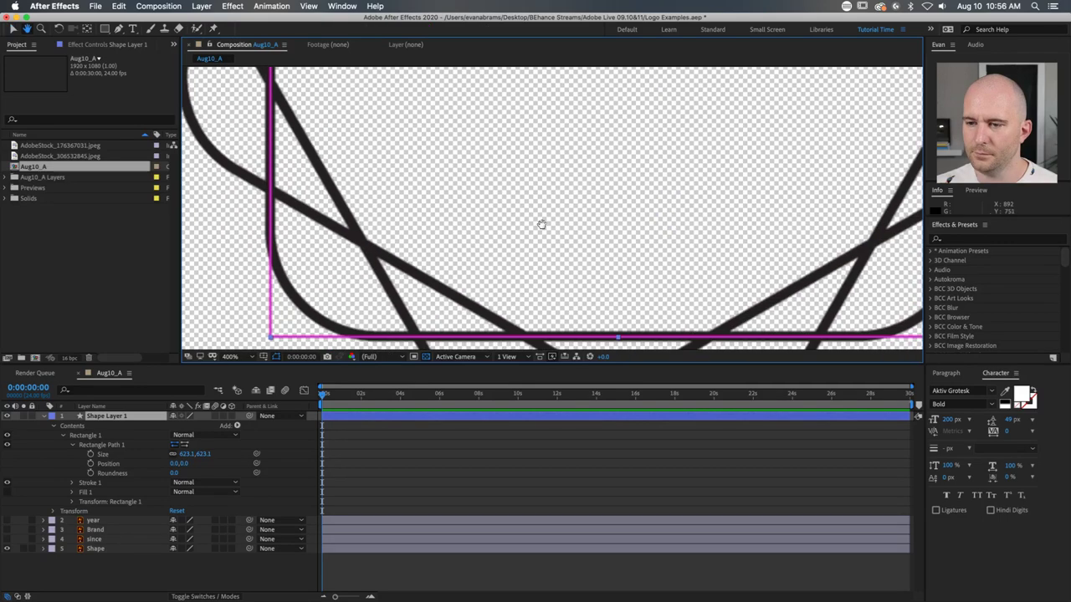
scroll(528, 182, "down", 3)
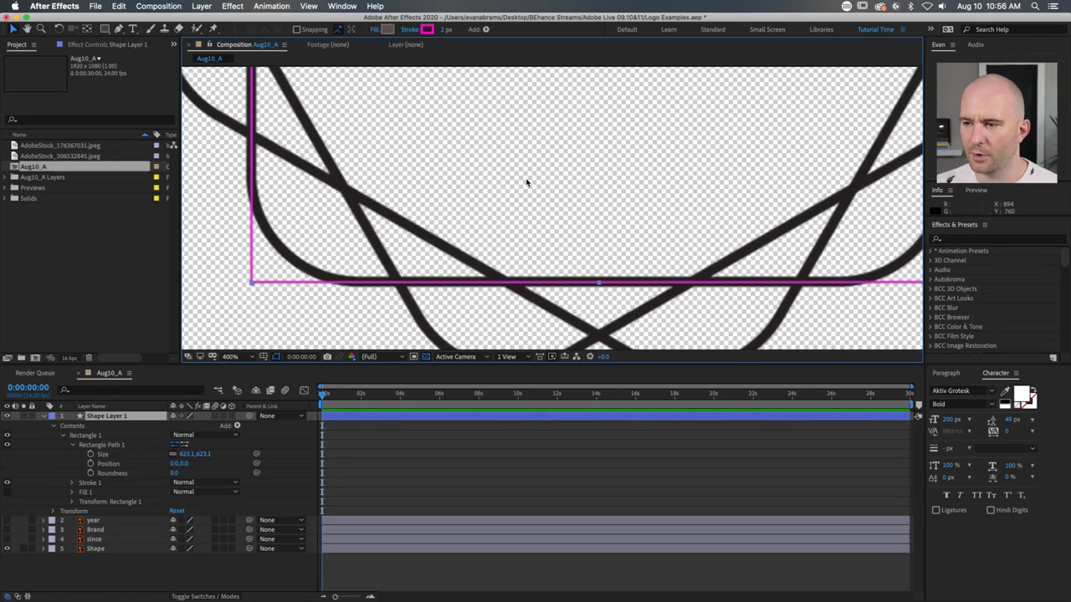
Step: Enter and exit rename mode on the since layer, then start renaming the Shape layer
left_click(109, 536)
key("Return")
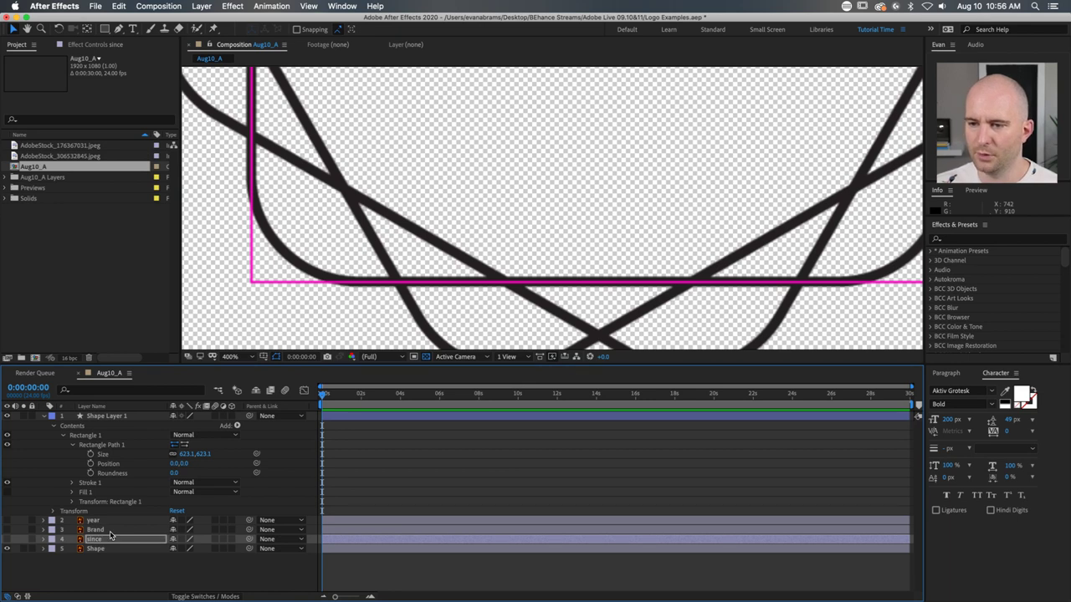
key("Return")
key("super+Down")
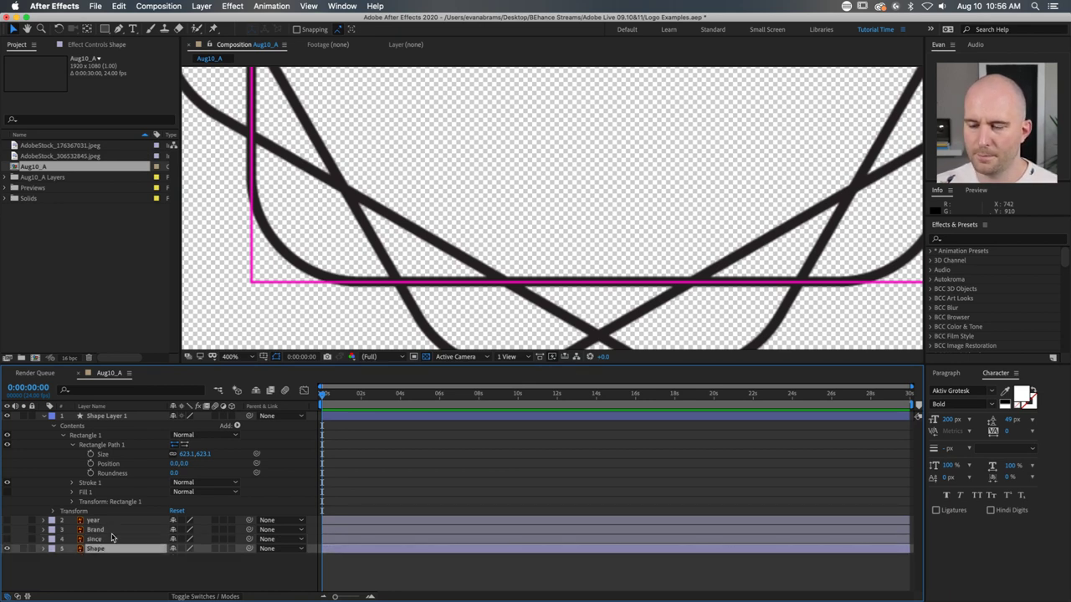
key("Return")
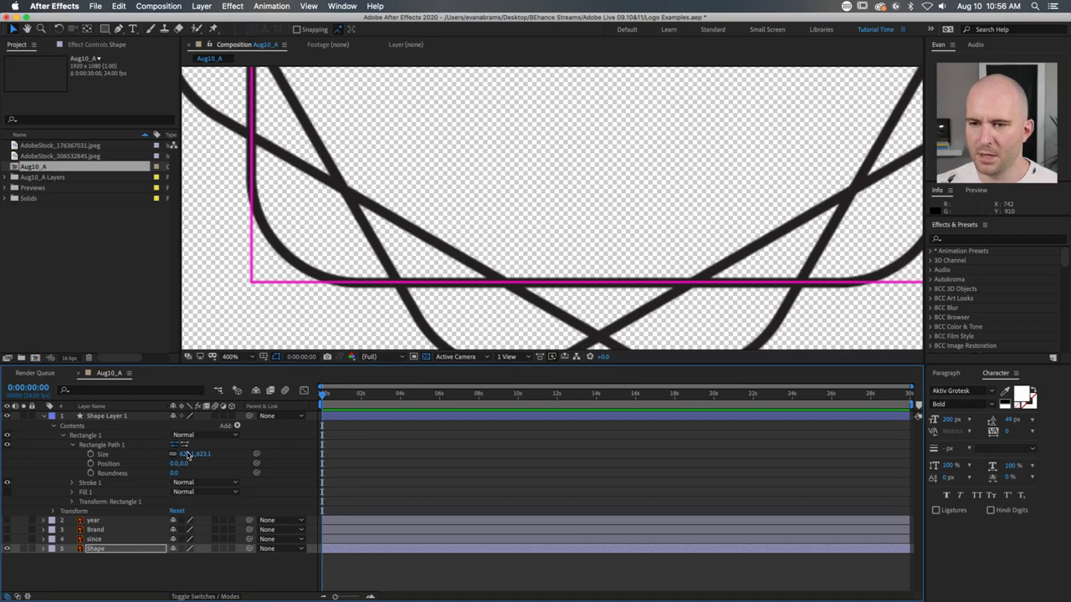
Step: Scrub the magenta square's stroke width up to 10.3 px
left_click(376, 417)
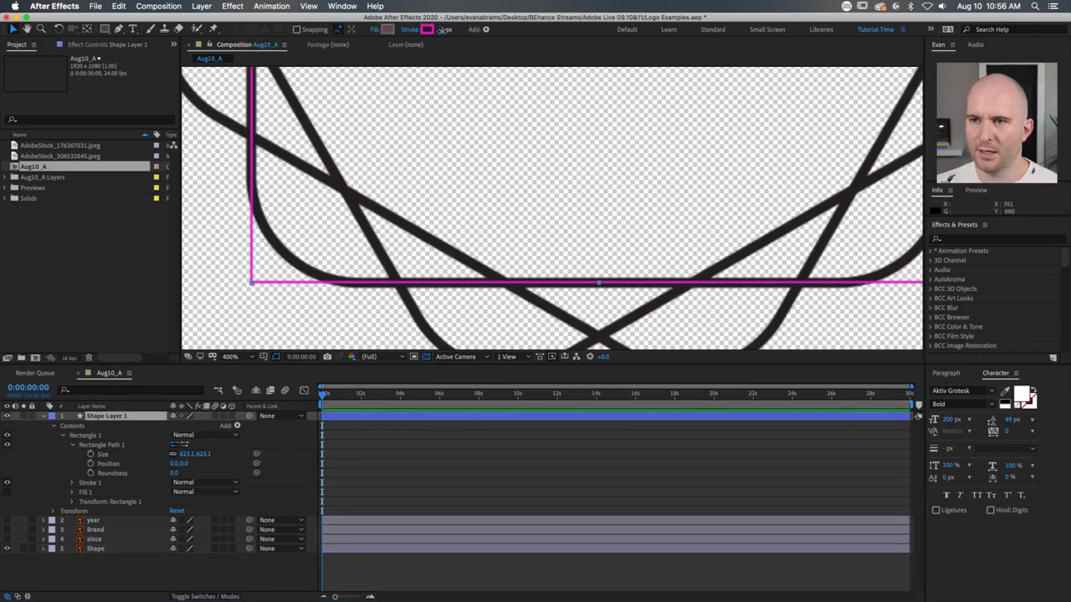
left_click_drag(446, 30, 487, 28)
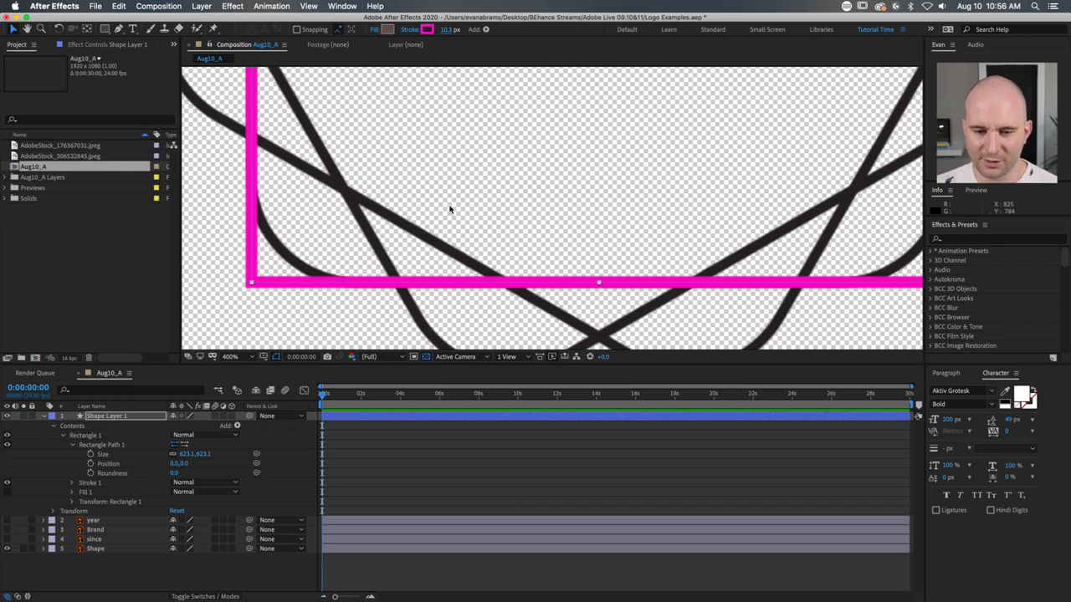
left_click(536, 405)
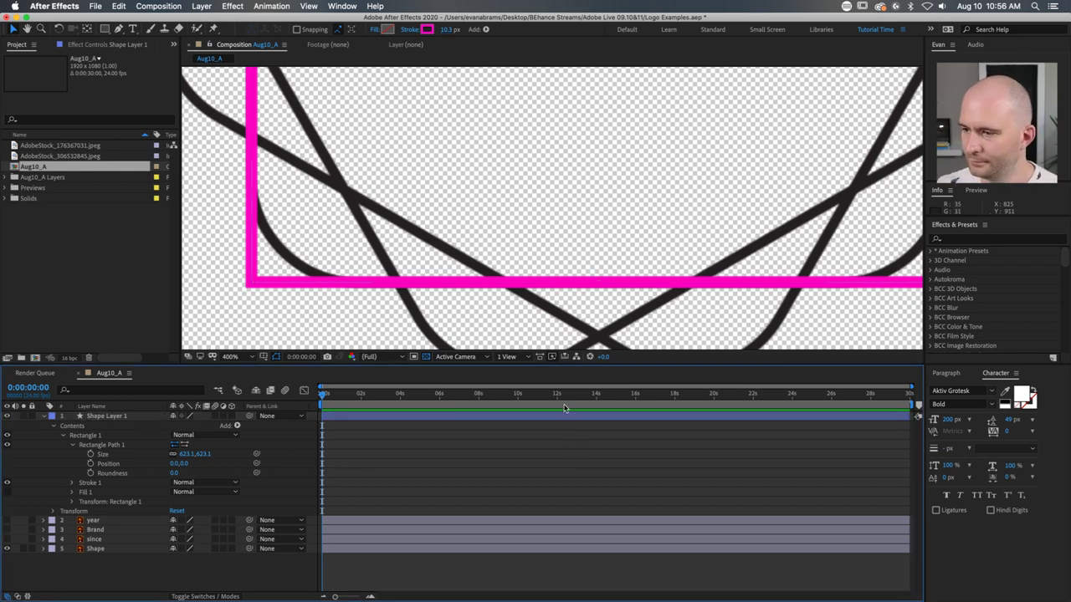
left_click(436, 419)
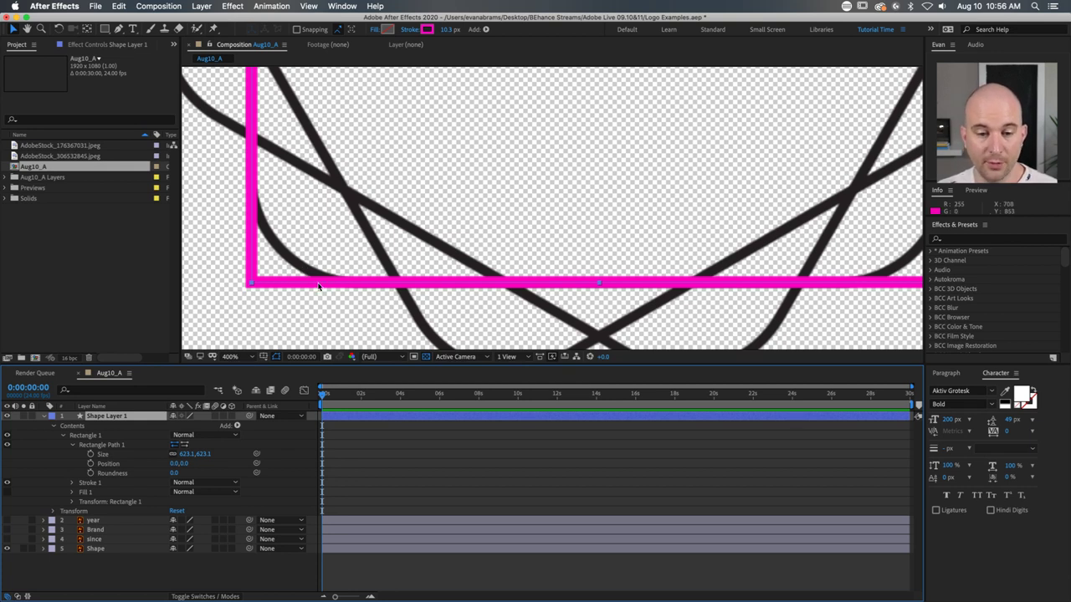
Step: Collapse the rectangle path and shape layer properties and zoom the viewer to 100%
left_click(118, 474)
left_click(87, 446)
left_click(72, 445)
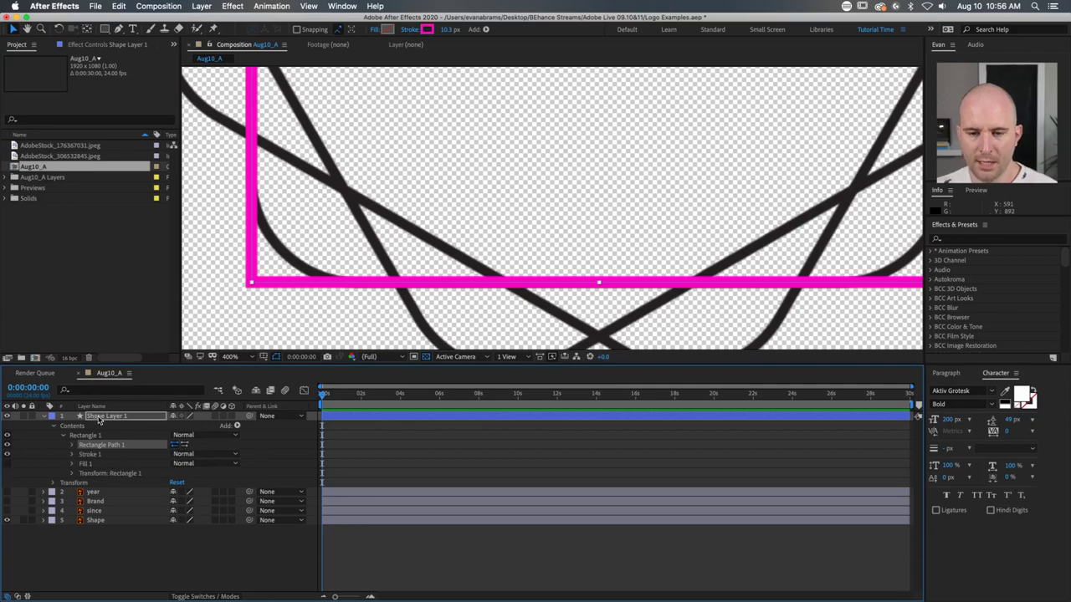
left_click(99, 418)
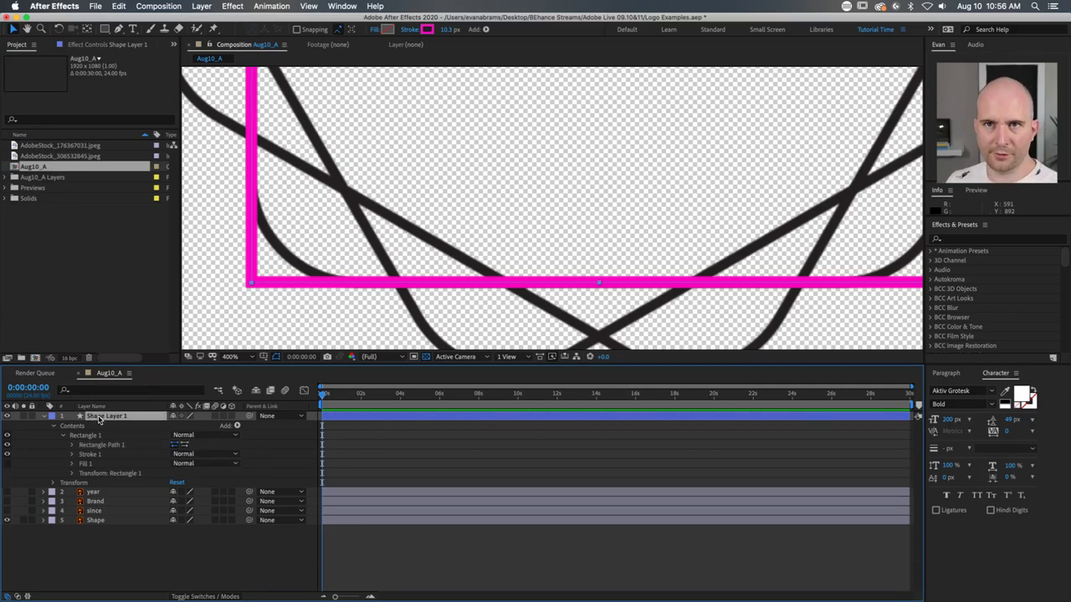
left_click(44, 416)
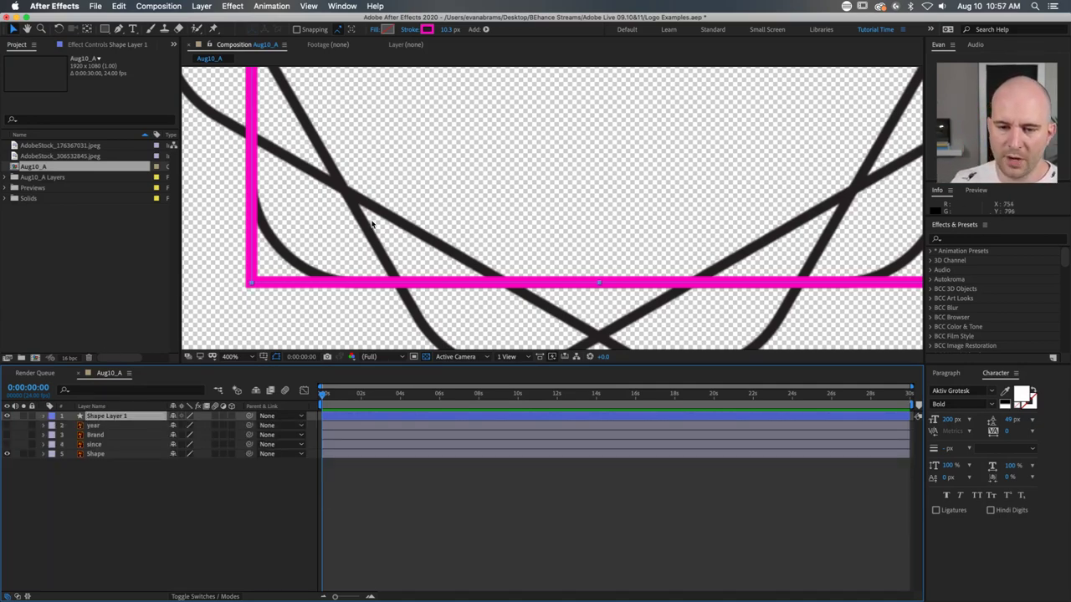
key("slash")
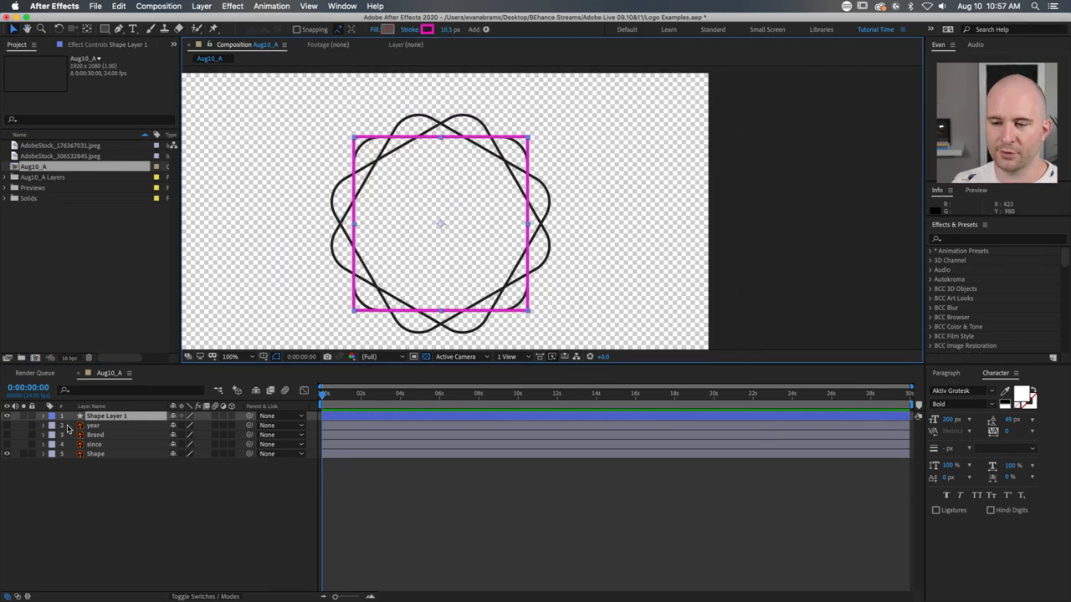
left_click(45, 417)
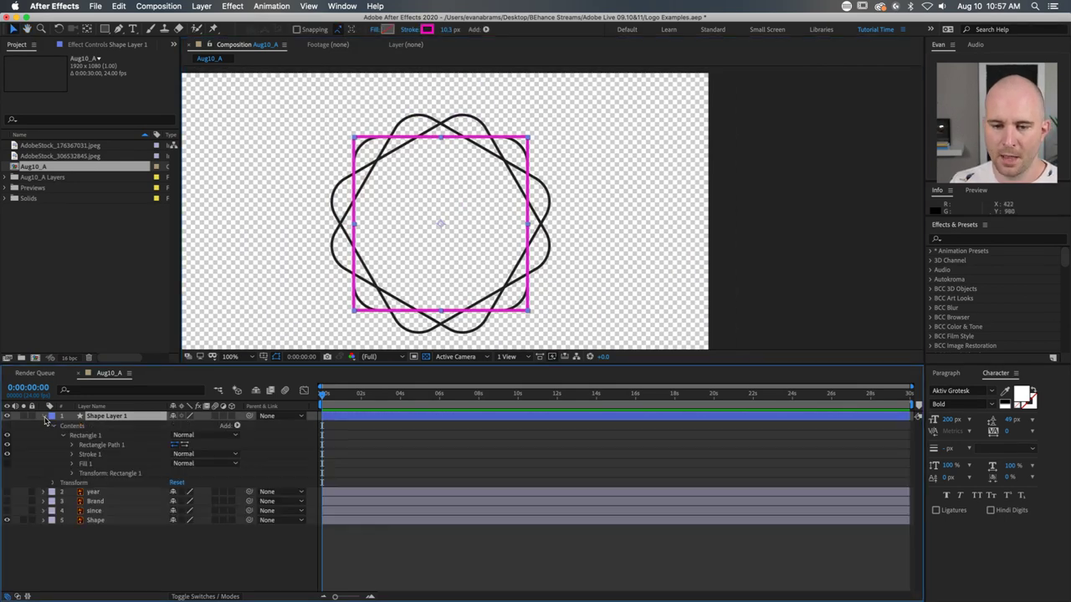
Step: Expand Rectangle Path 1 and set the square's Roundness to 14, then raise it to 94
left_click(98, 445)
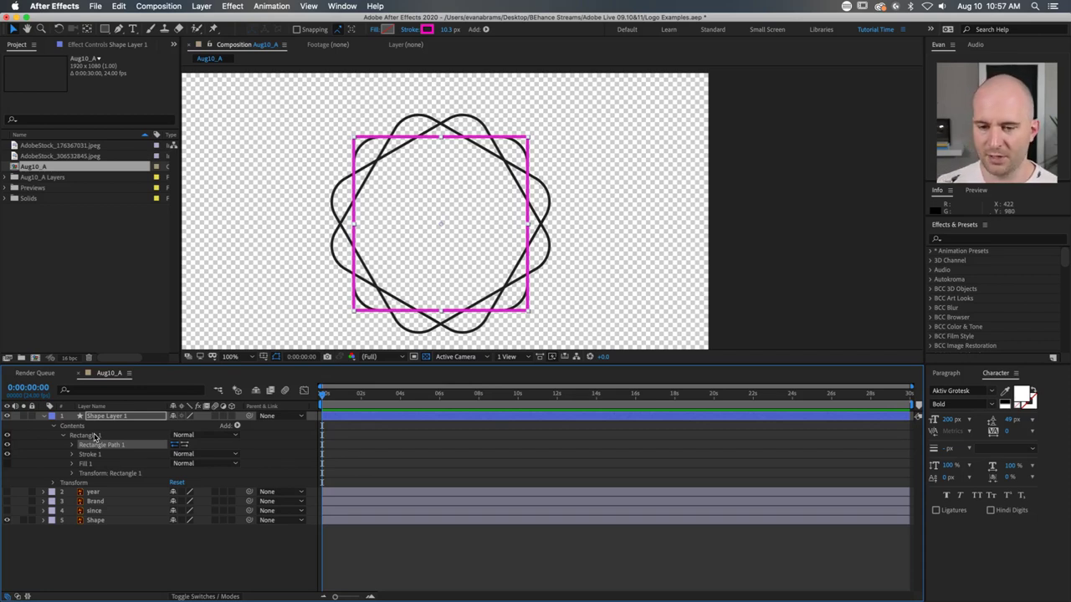
left_click(94, 435)
left_click(71, 427)
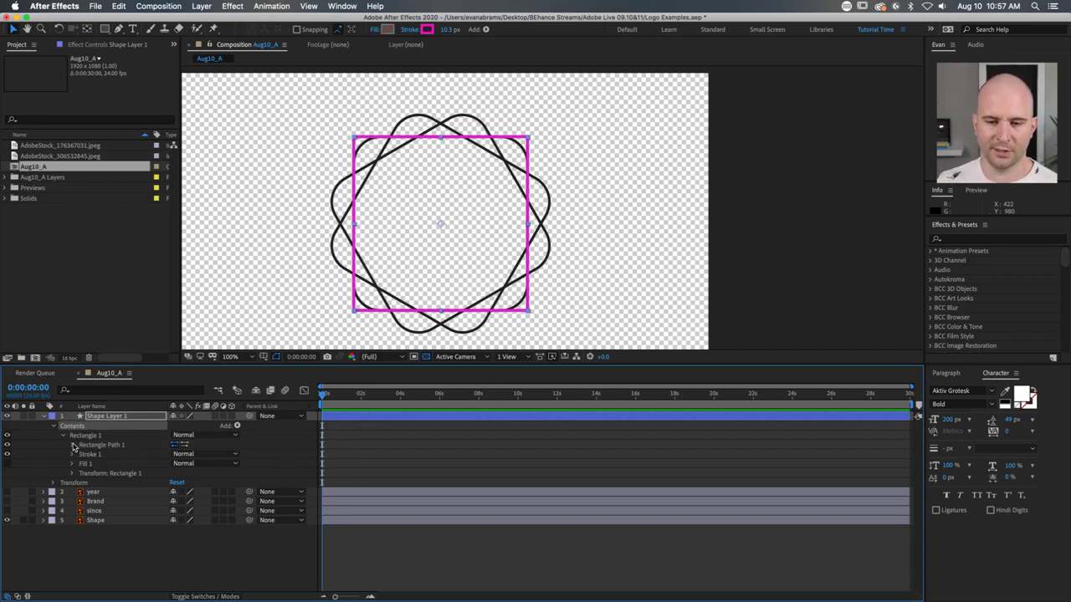
left_click(81, 437)
left_click(90, 445)
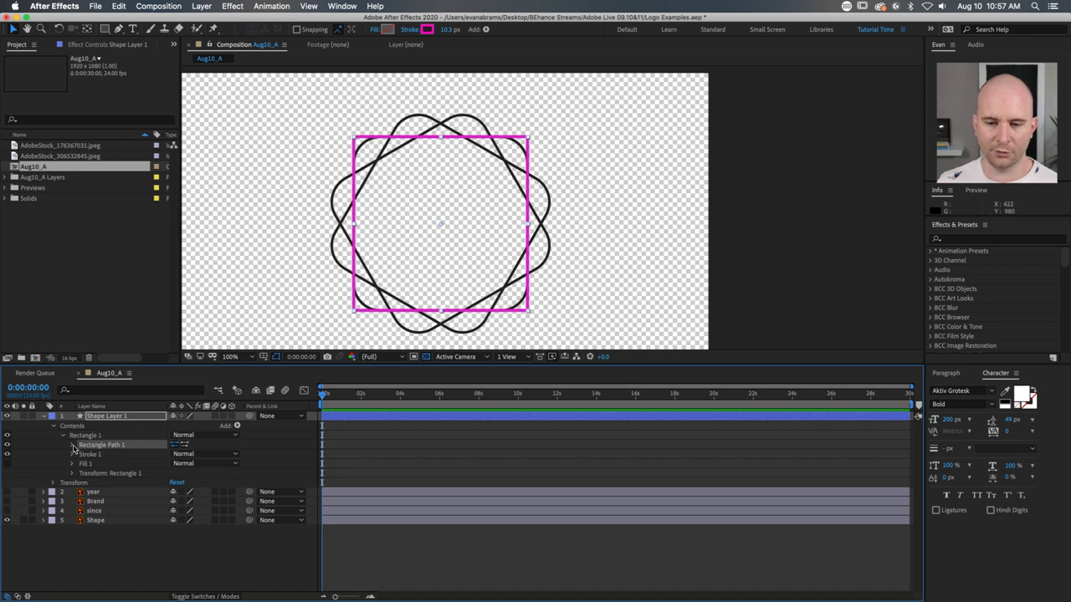
left_click(73, 445)
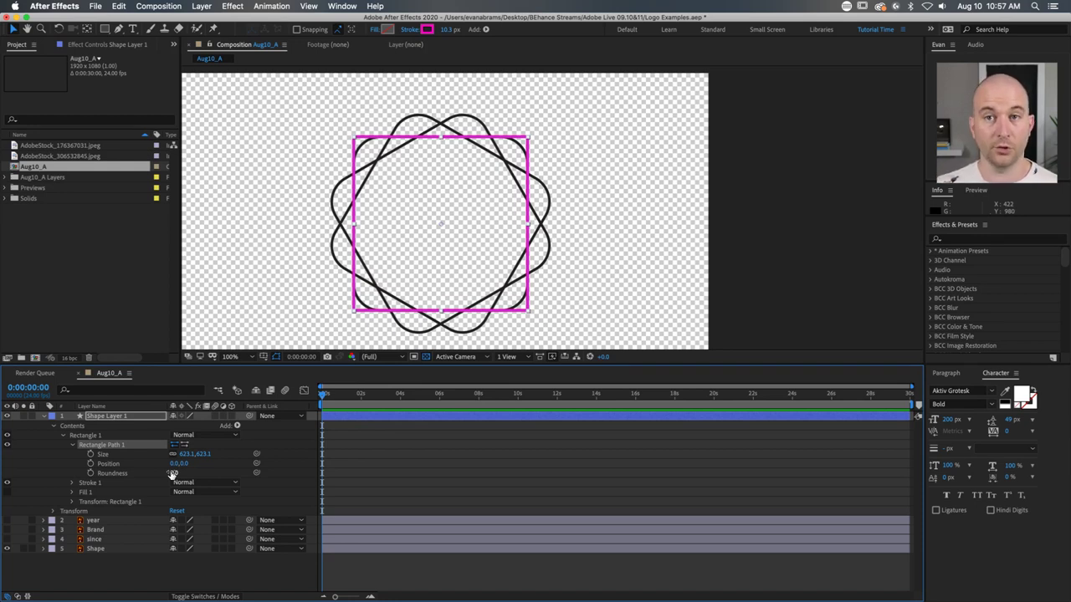
left_click(172, 474)
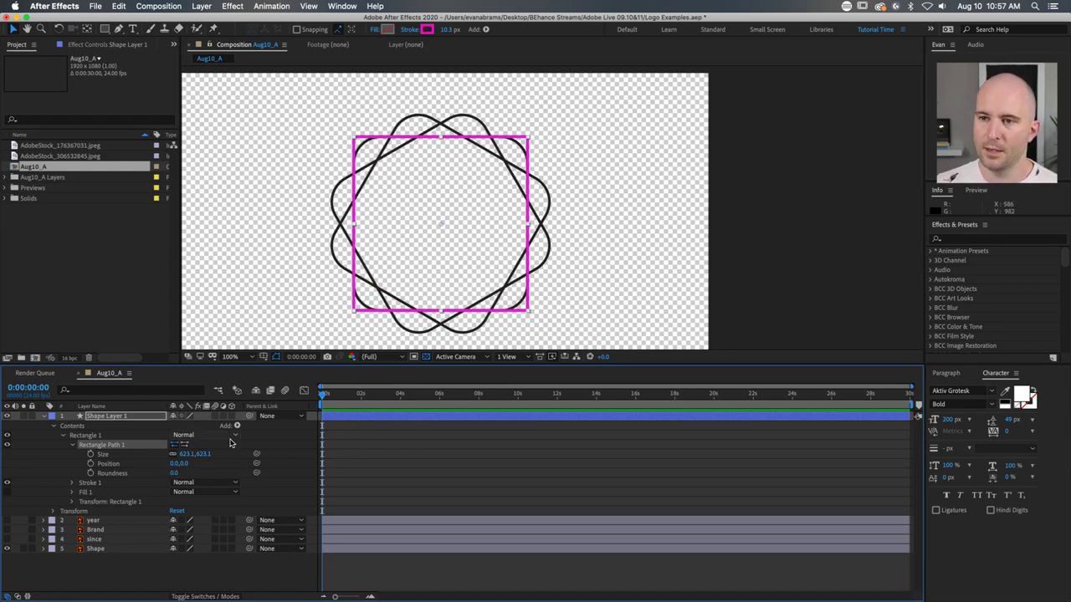
type("14")
key("Return")
left_click_drag(174, 474, 216, 456)
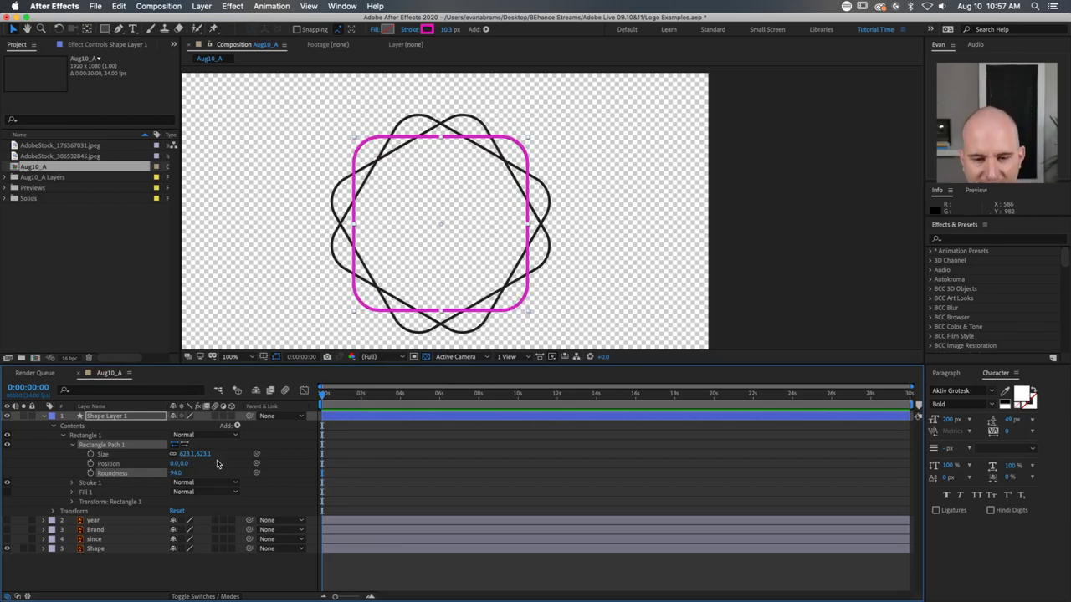
left_click(365, 471)
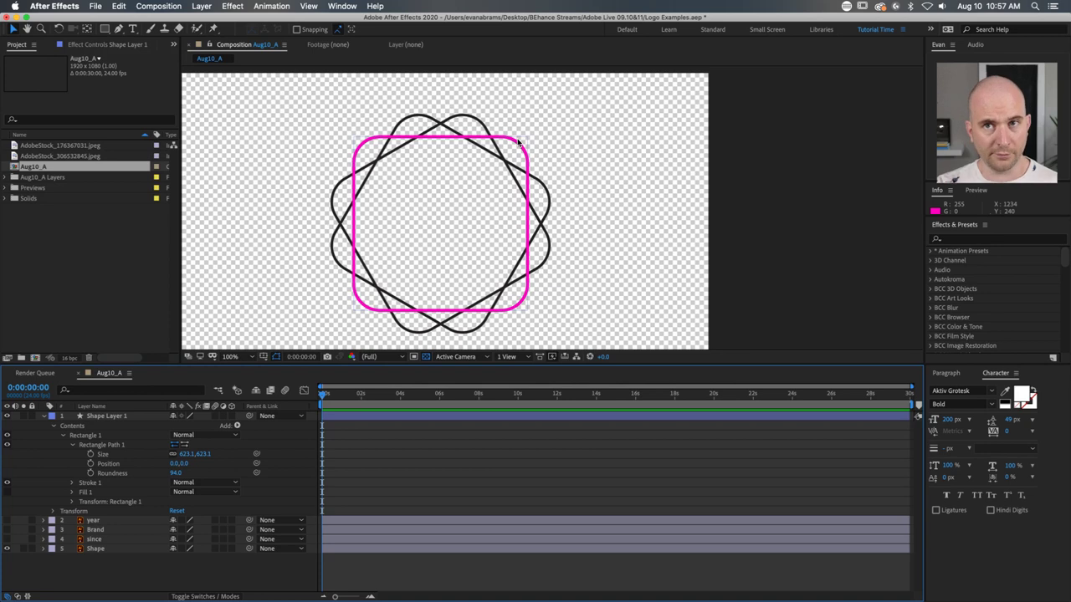
Step: Select the rounded square layer's Contents and bring up the Add shape operations list
left_click(130, 418)
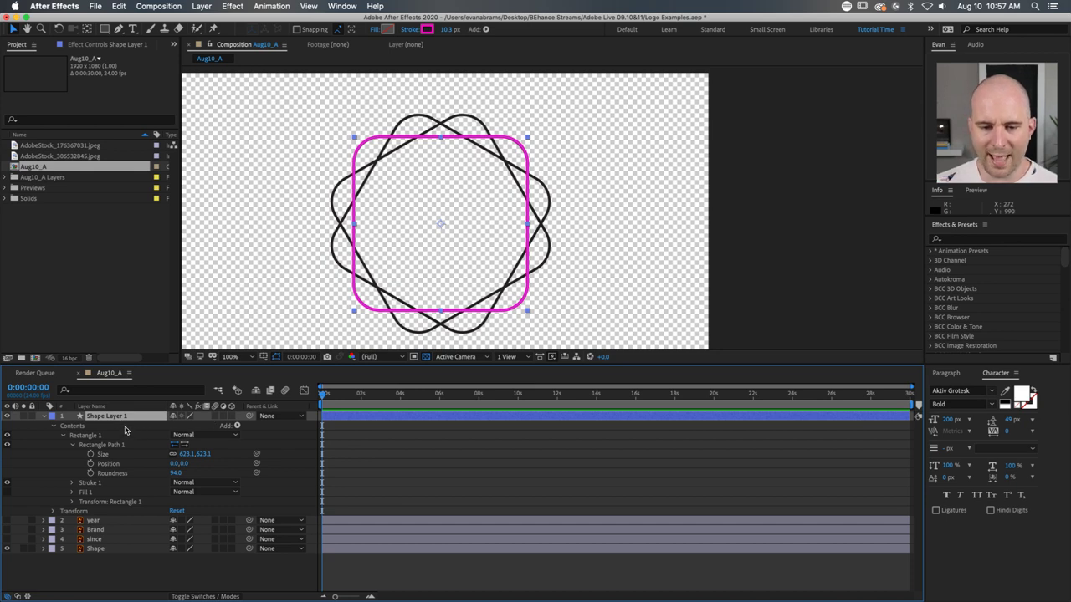
left_click(126, 426)
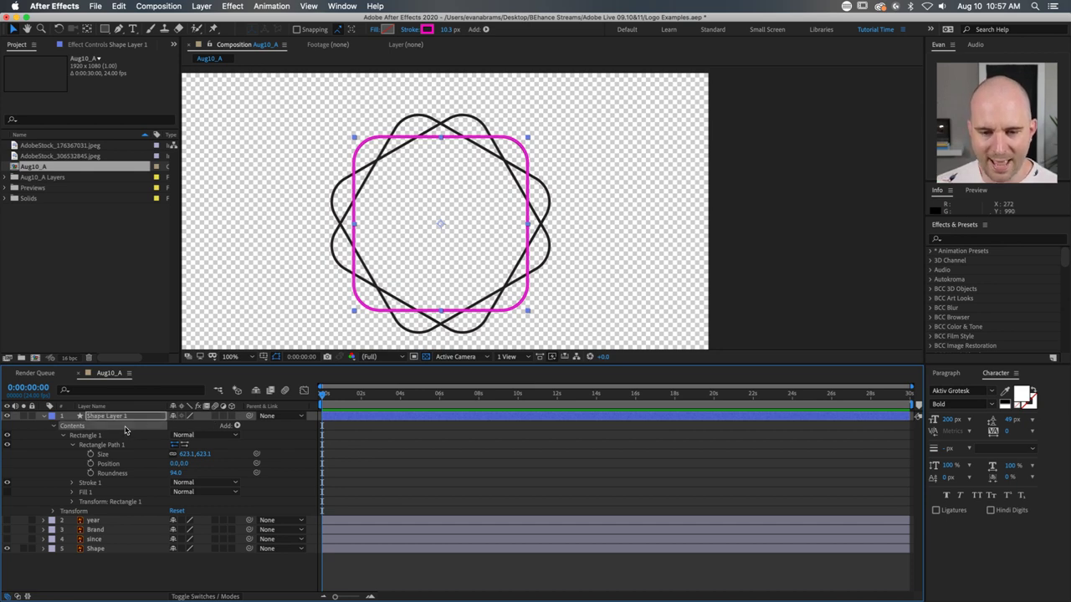
left_click(239, 427)
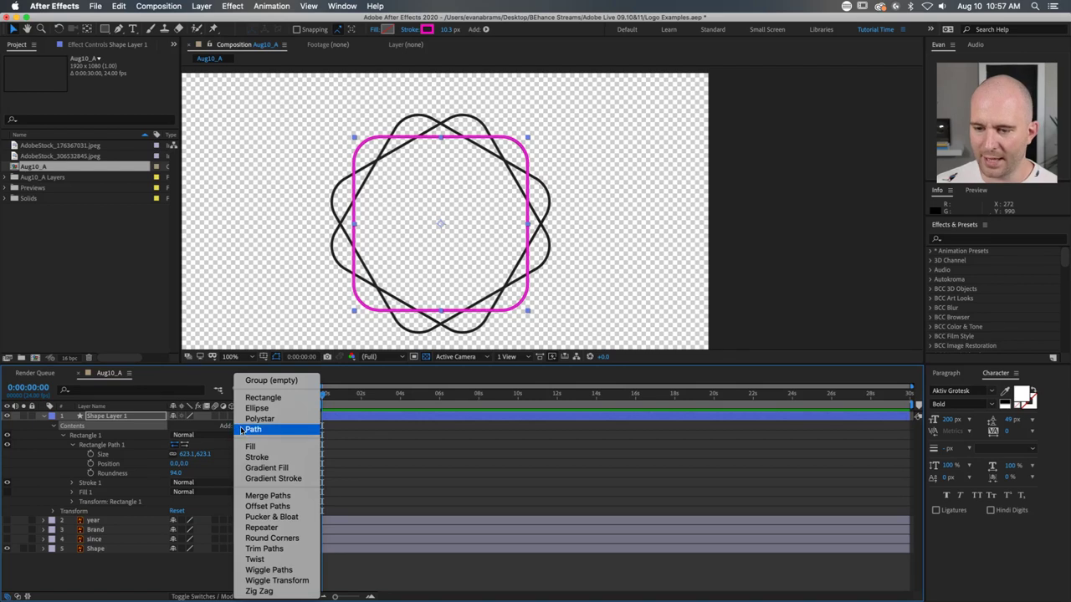
Step: Add Trim Paths to the square, rename its layer 'Square 1', and expand Trim Paths 1
left_click(276, 551)
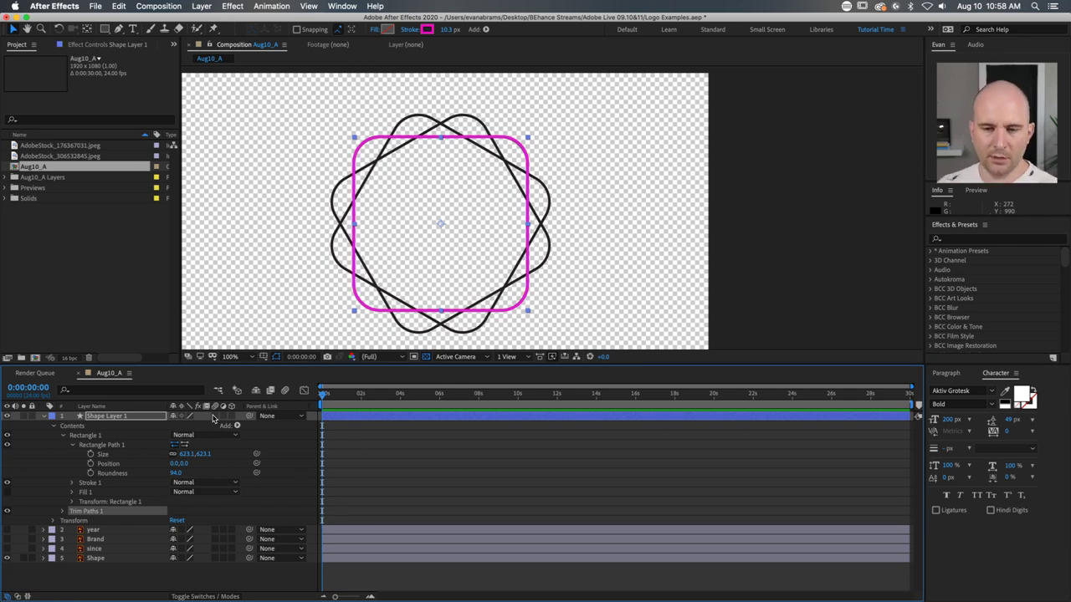
left_click(144, 415)
key("Return")
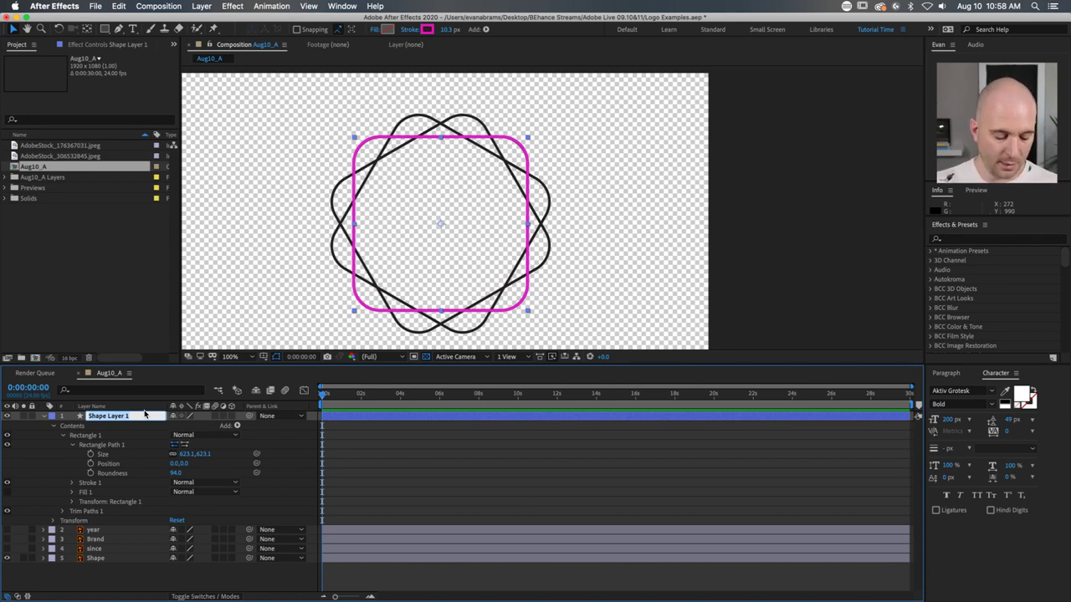
type("Square")
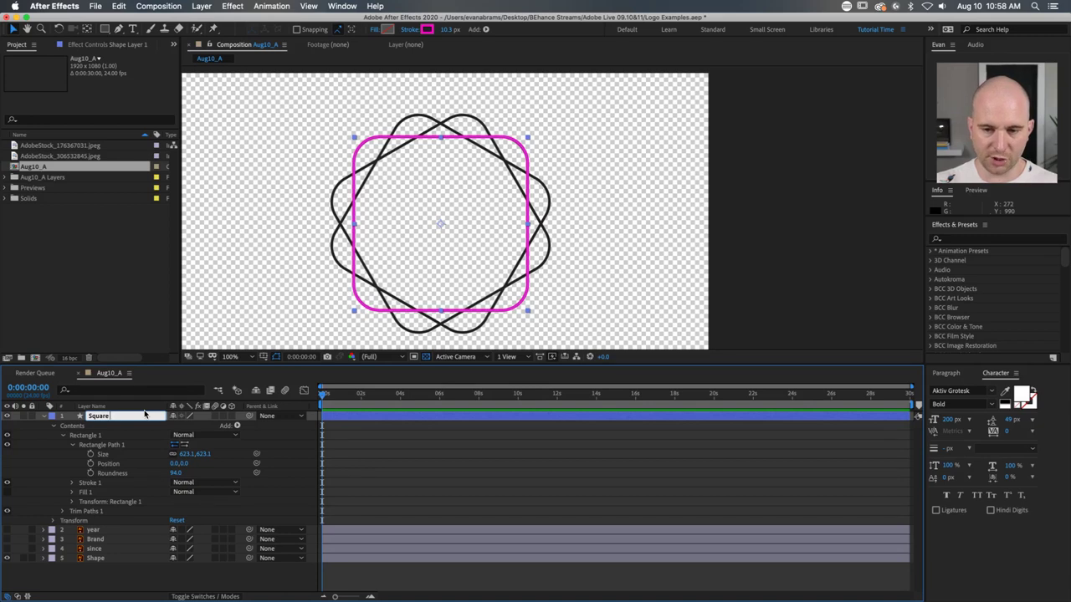
type(" 1")
key("Return")
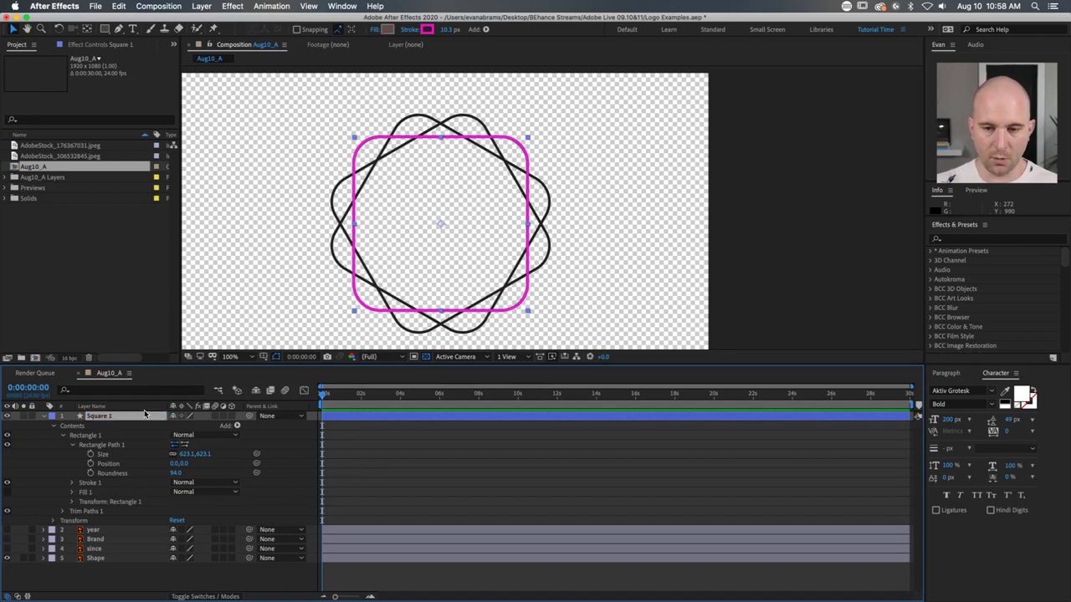
left_click(92, 511)
left_click(64, 511)
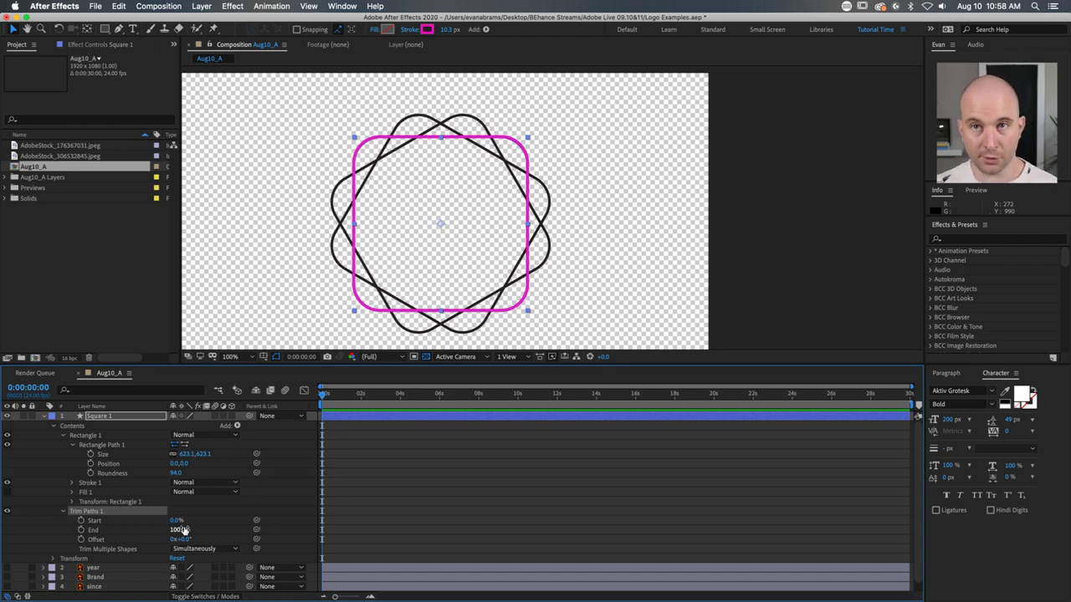
Step: Test Trim Paths End, nudge Roundness to 97.3, and leave End at 0%
mouse_move(182, 530)
left_mouse_down()
mouse_move(127, 525)
mouse_move(176, 522)
left_mouse_up()
scroll(467, 147, "up", 1)
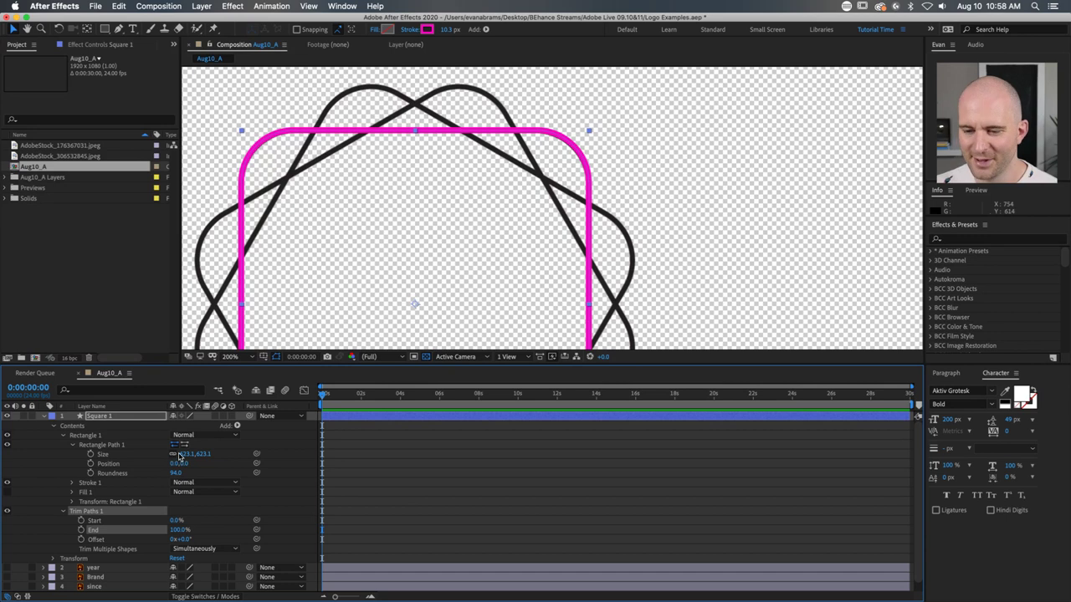
left_click_drag(176, 473, 192, 465)
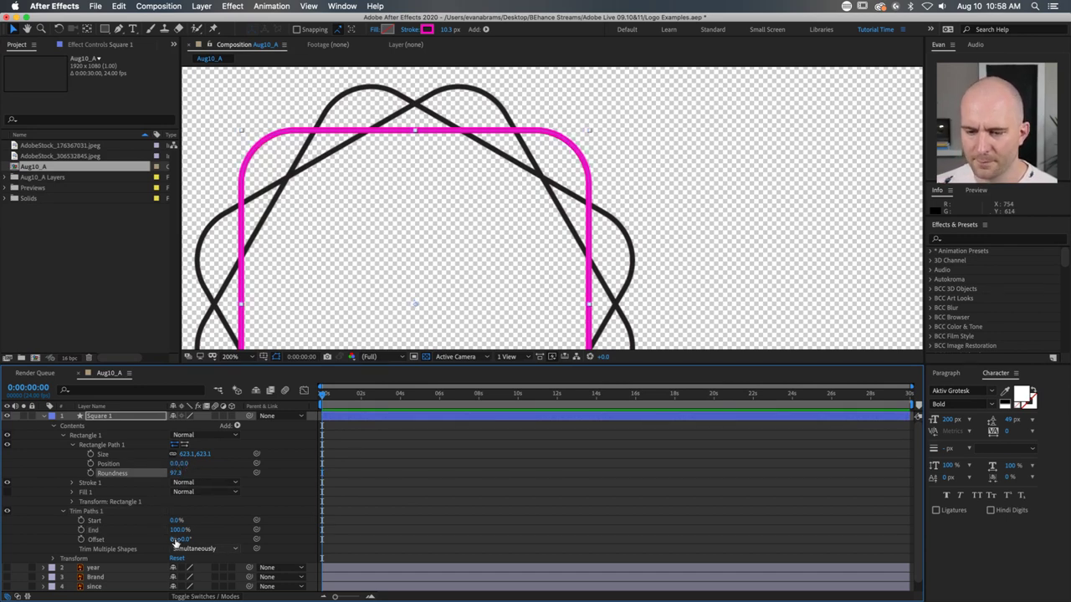
mouse_move(180, 535)
left_mouse_down()
mouse_move(128, 531)
mouse_move(142, 531)
left_mouse_up()
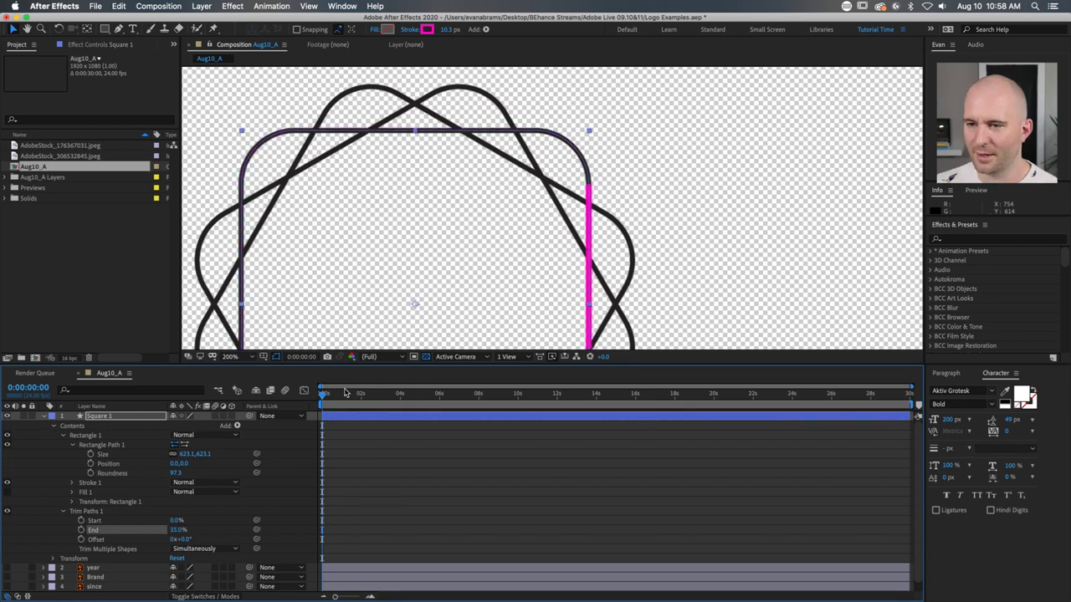
left_click_drag(427, 291, 481, 227)
key("comma")
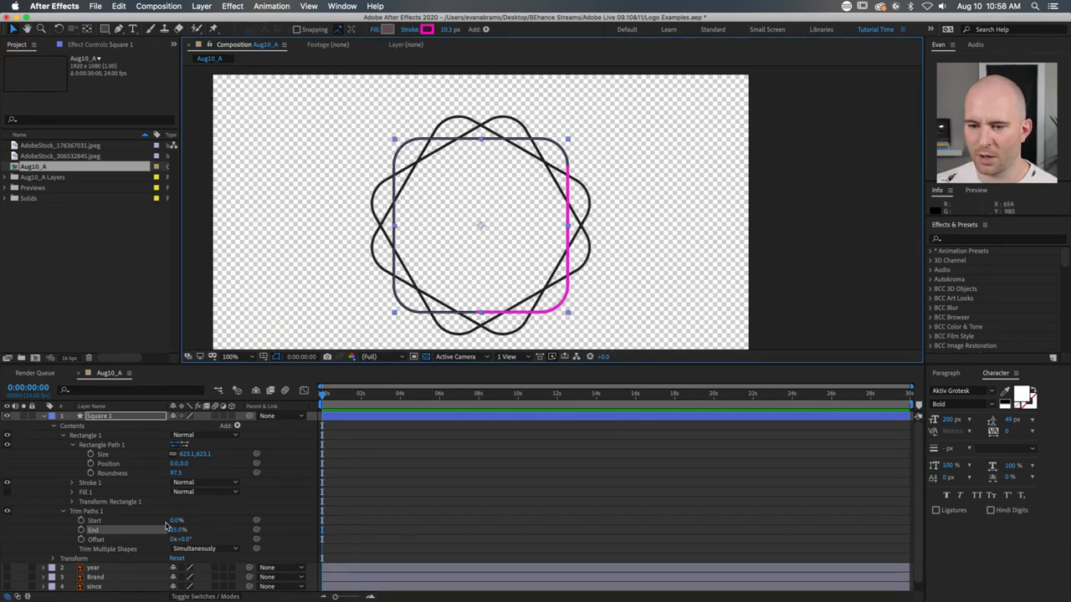
mouse_move(180, 527)
left_mouse_down()
mouse_move(214, 518)
mouse_move(155, 513)
left_mouse_up()
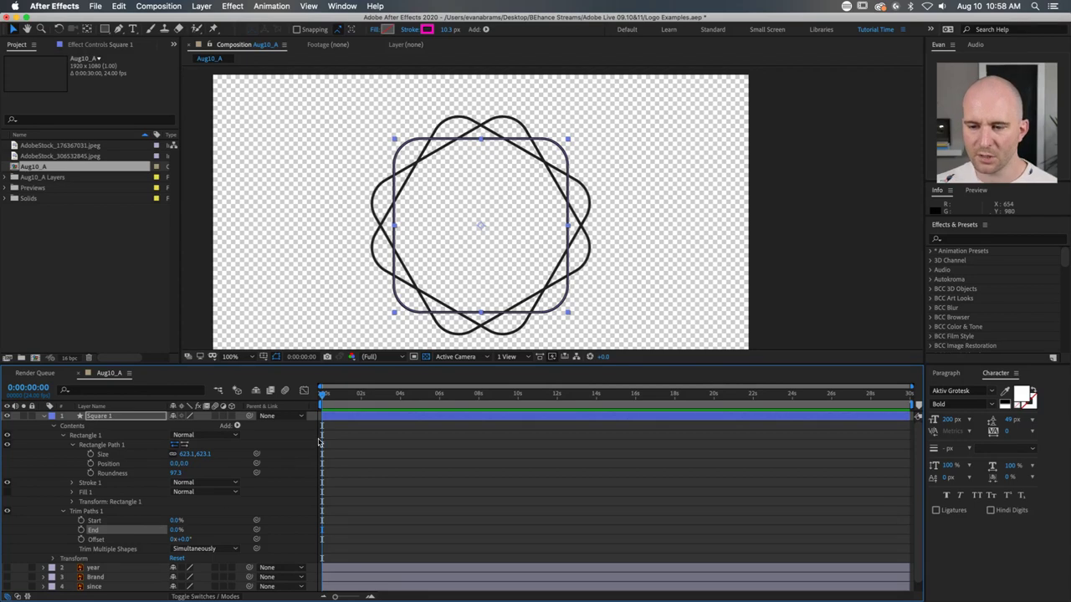
Step: Keyframe Trim Paths End at 0% at the start and 100% at two seconds
left_click(81, 530)
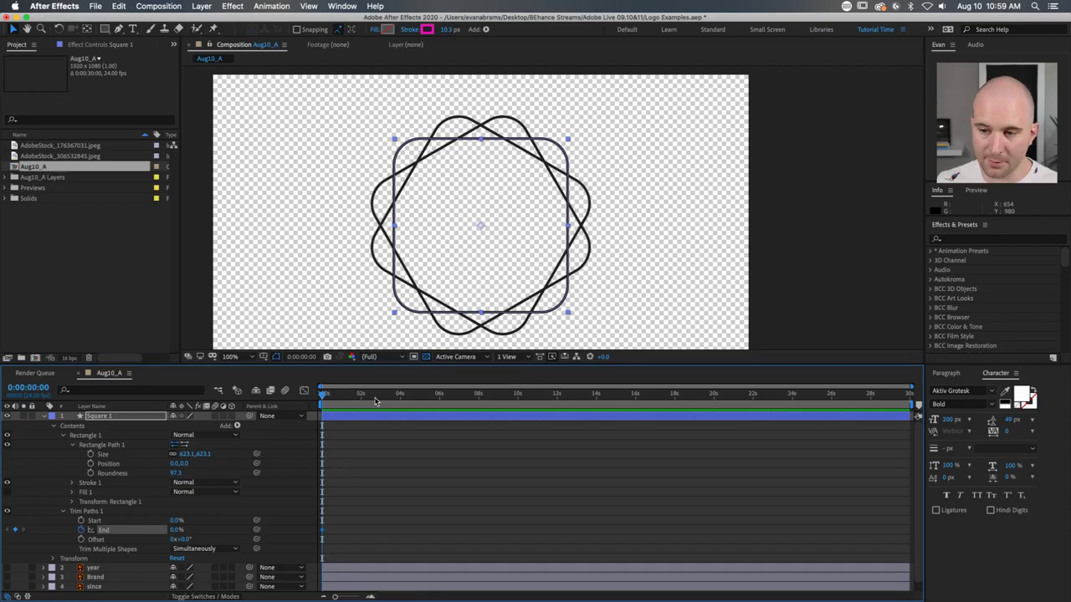
left_click_drag(366, 400, 360, 400)
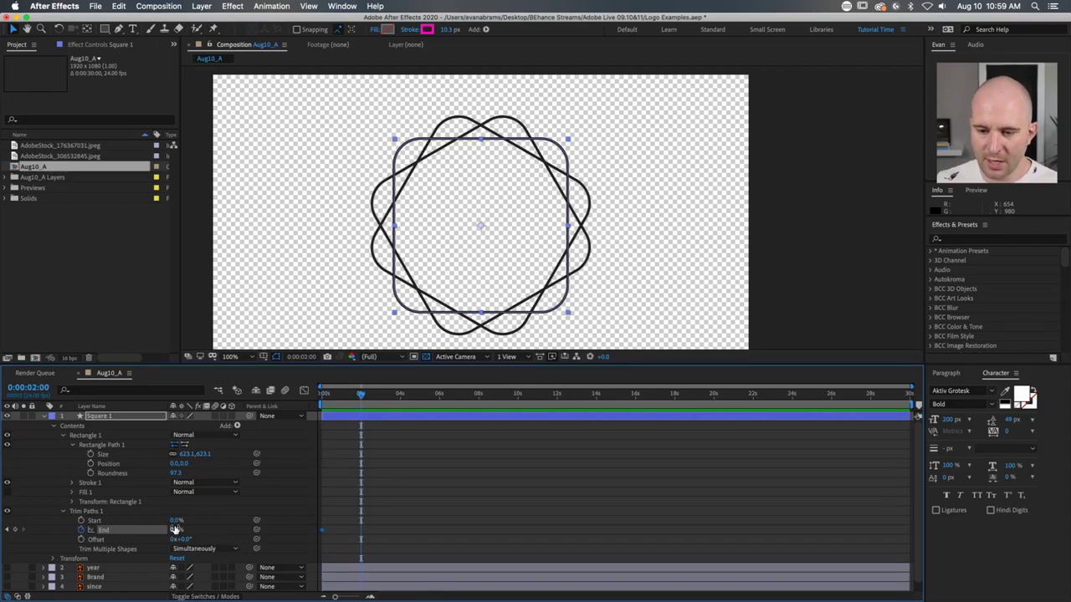
left_click_drag(175, 530, 283, 534)
left_click(371, 512)
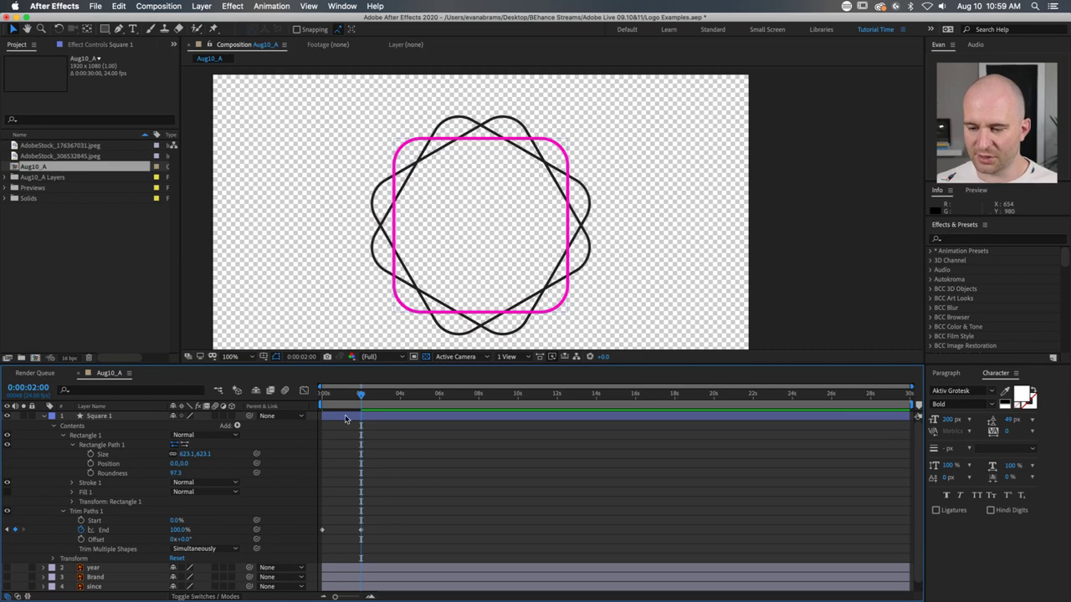
Step: Preview the draw-on animation and return to the End keyframe at two seconds
left_click_drag(348, 399, 287, 416)
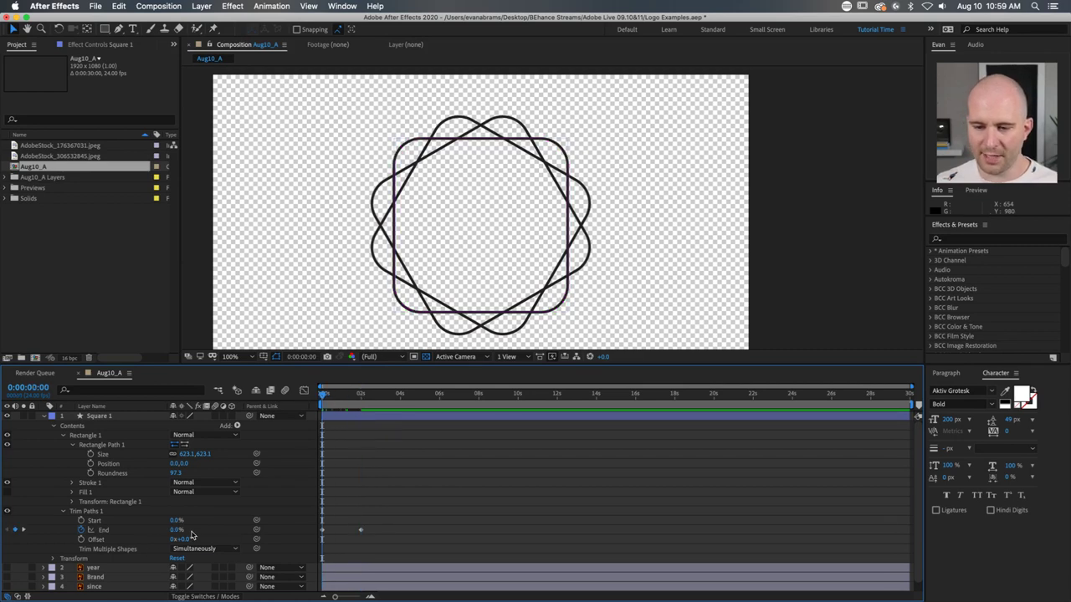
left_click(128, 530)
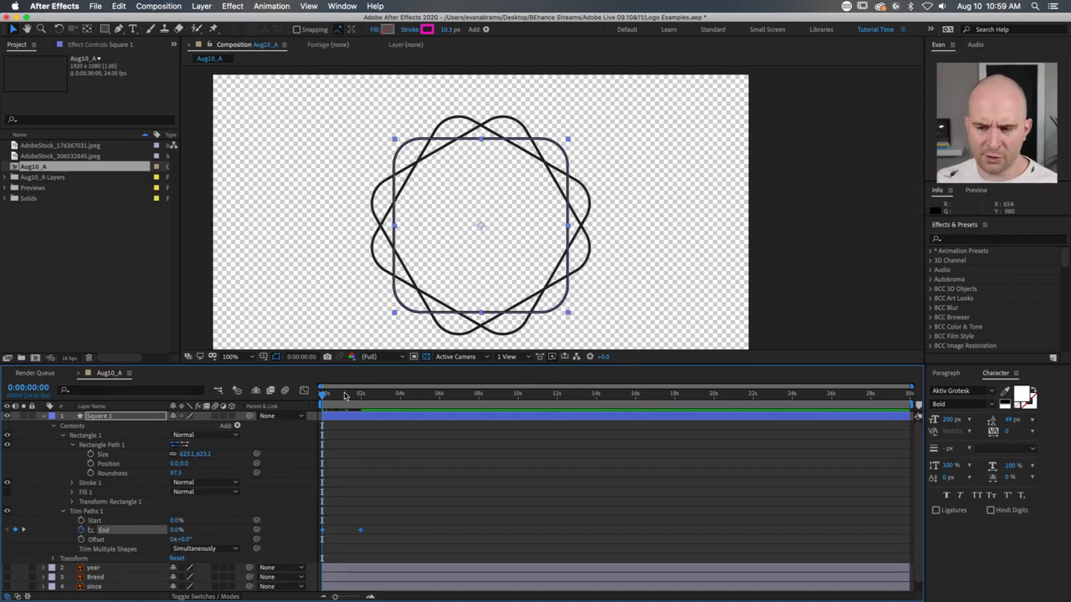
left_click_drag(346, 397, 364, 398)
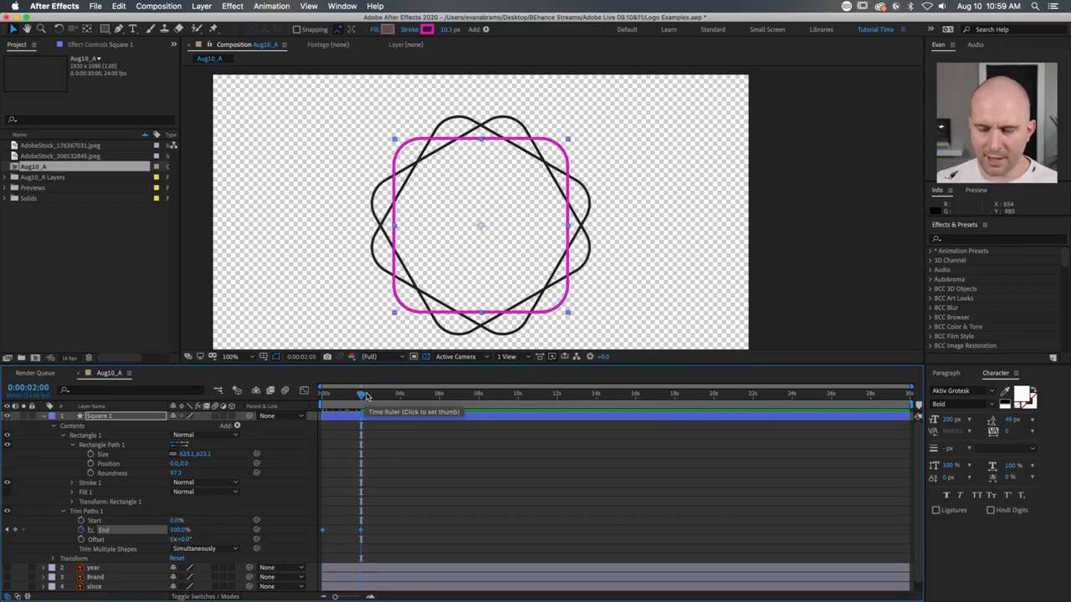
key("space")
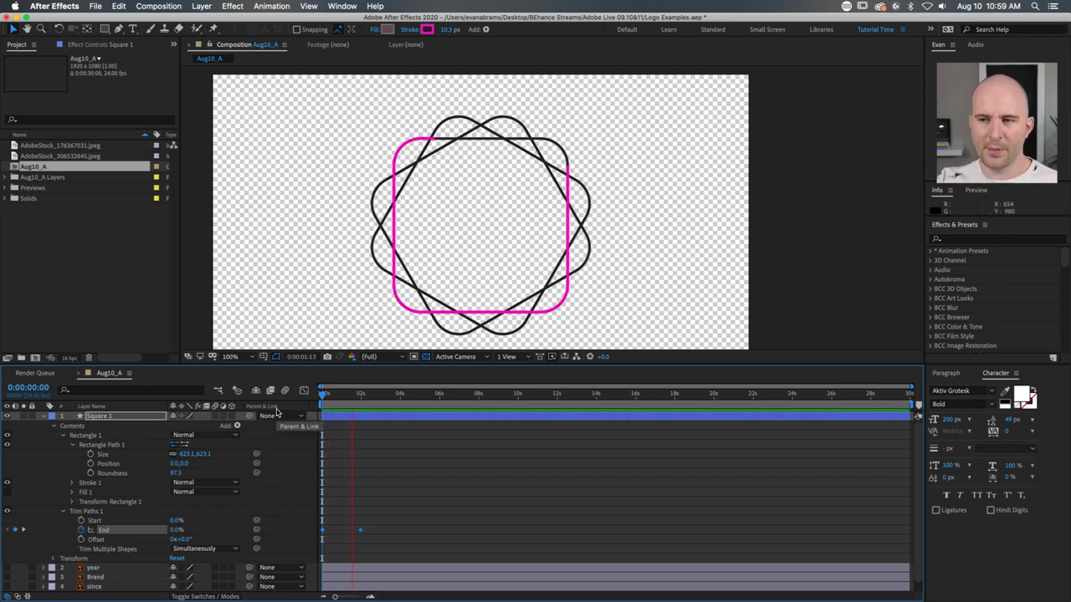
key("space")
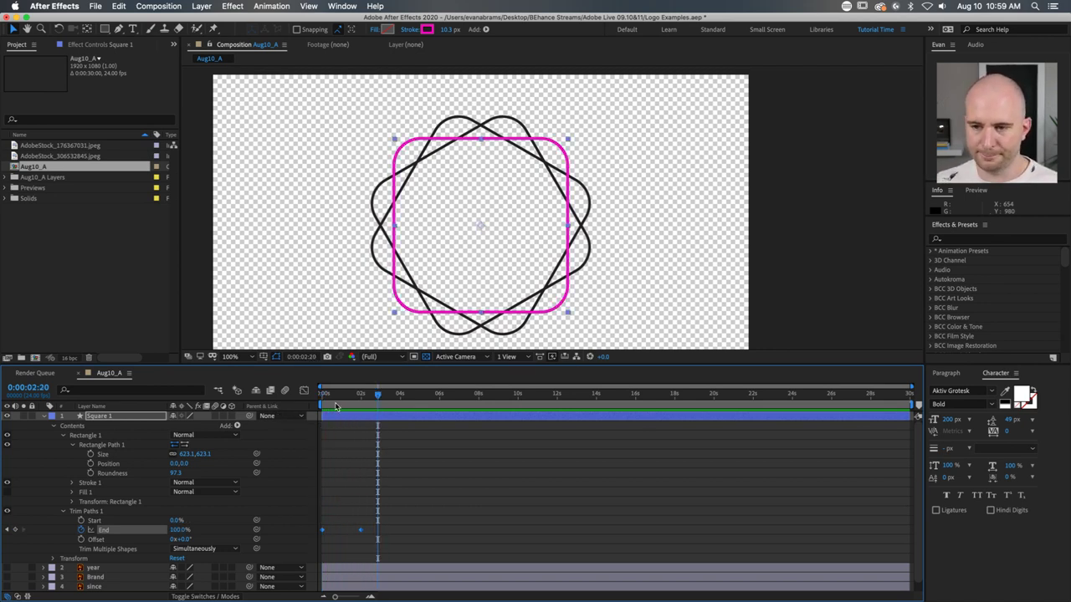
left_click_drag(336, 400, 350, 405)
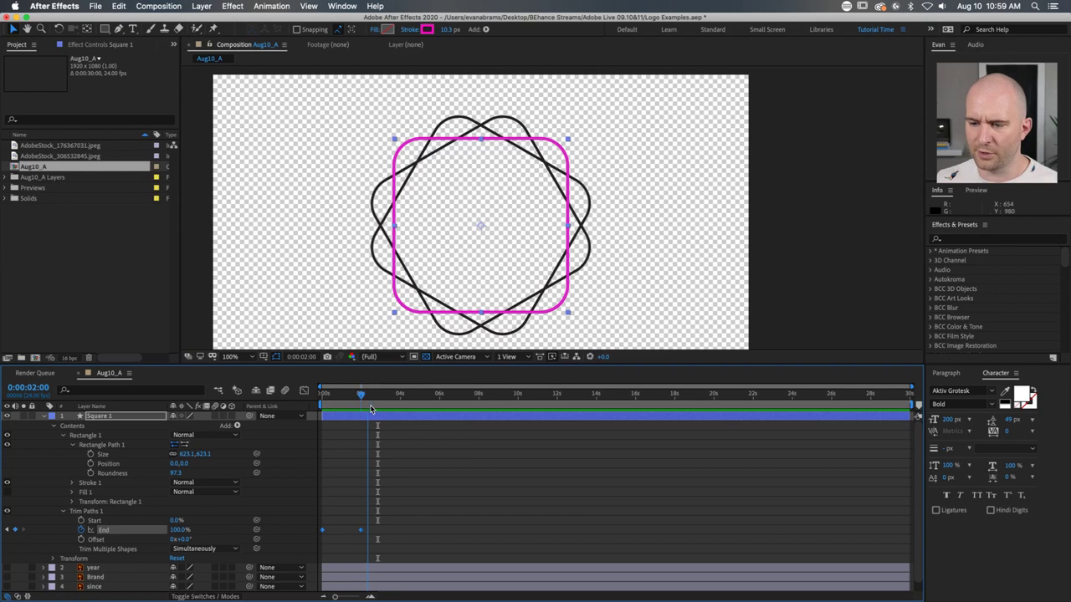
key("j")
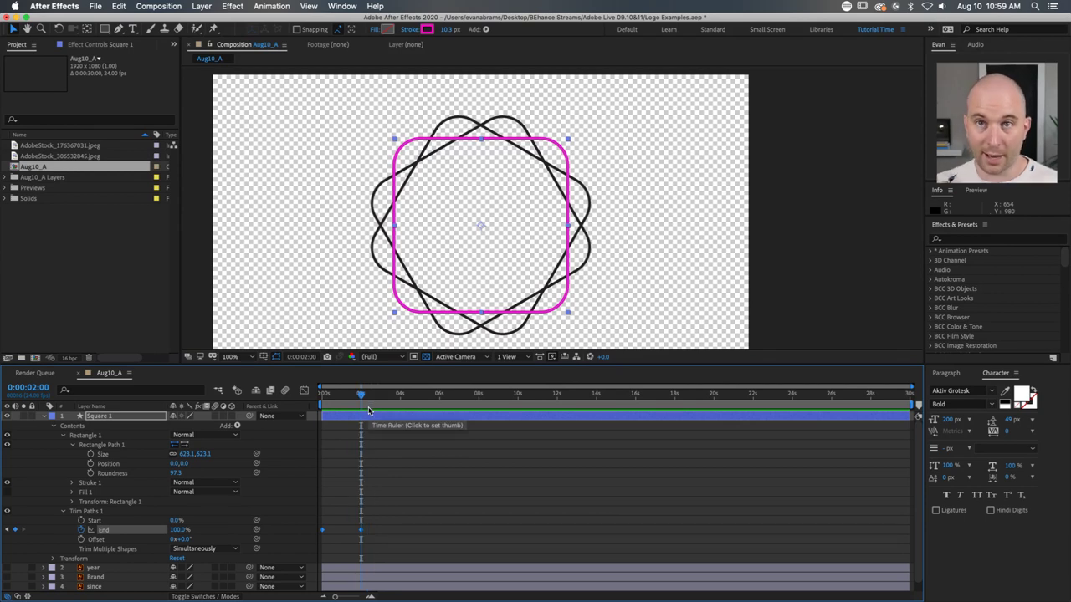
Step: Keyframe Trim Paths Offset, reaching 0x+90° at two seconds, aligned with the End keyframe
left_click(81, 539)
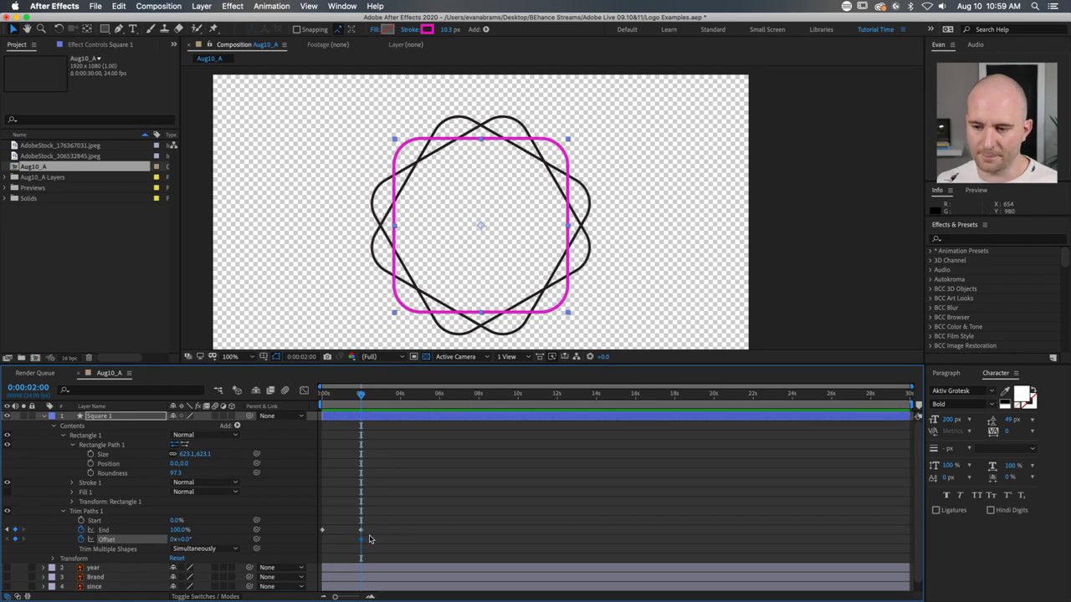
left_click_drag(364, 394, 316, 409)
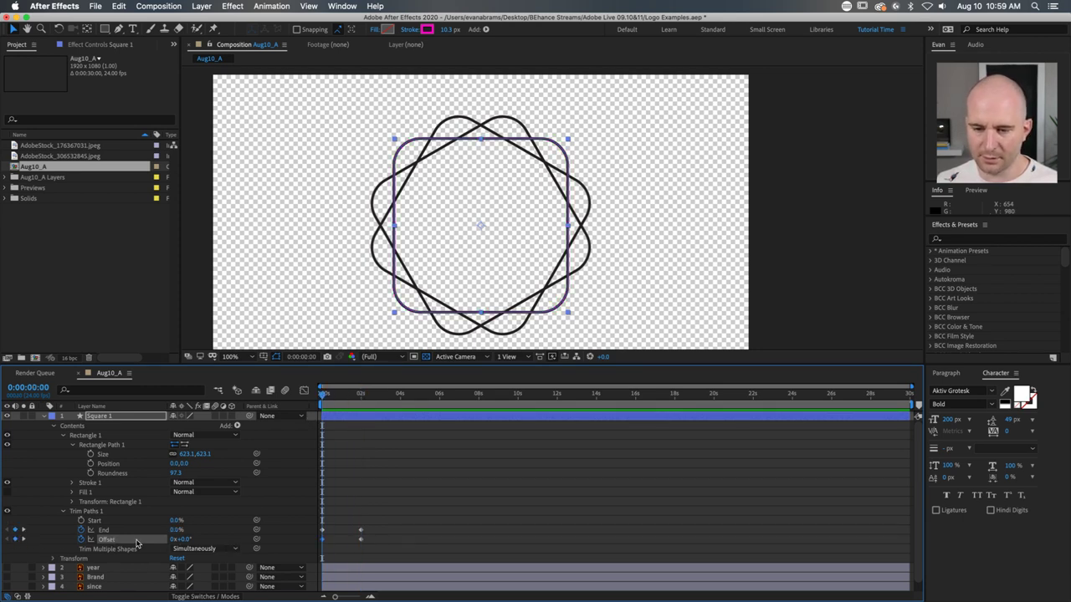
key("space")
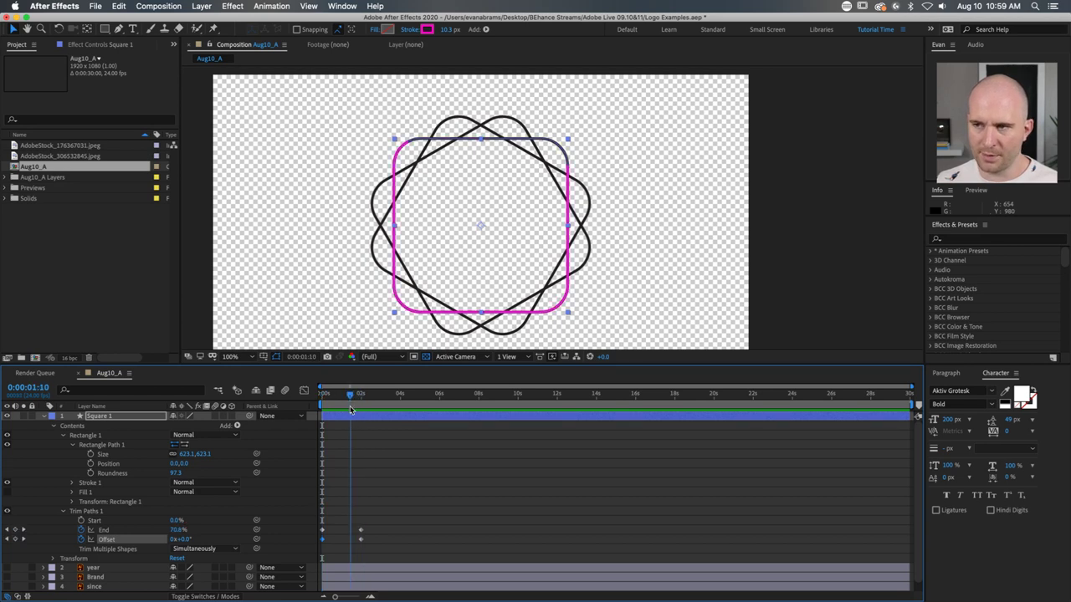
mouse_move(180, 540)
left_mouse_down()
mouse_move(231, 534)
mouse_move(185, 540)
mouse_move(195, 541)
left_mouse_up()
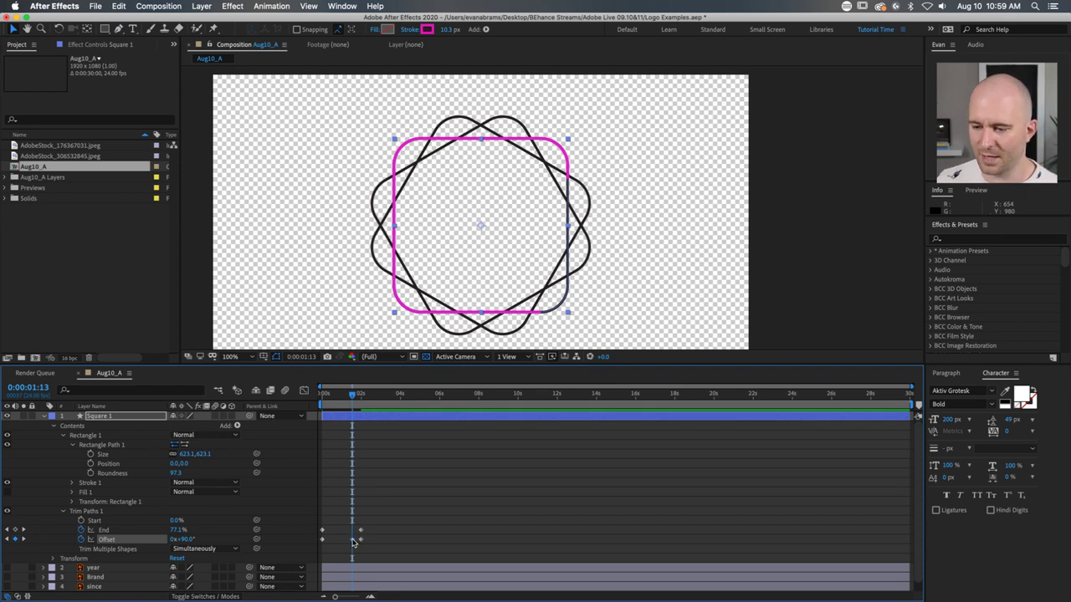
left_click_drag(352, 541, 359, 543)
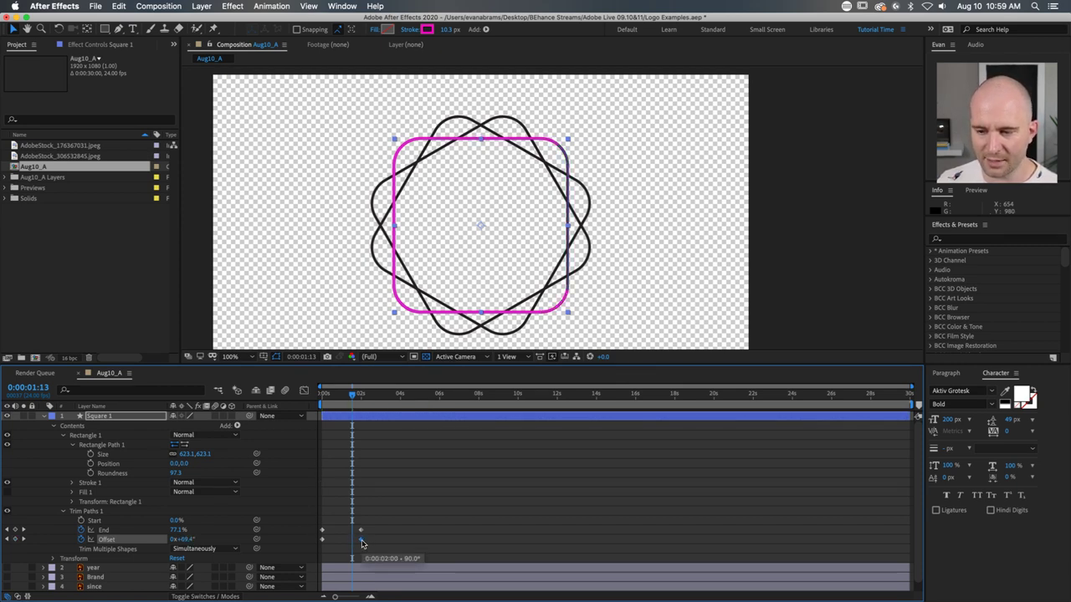
mouse_move(360, 537)
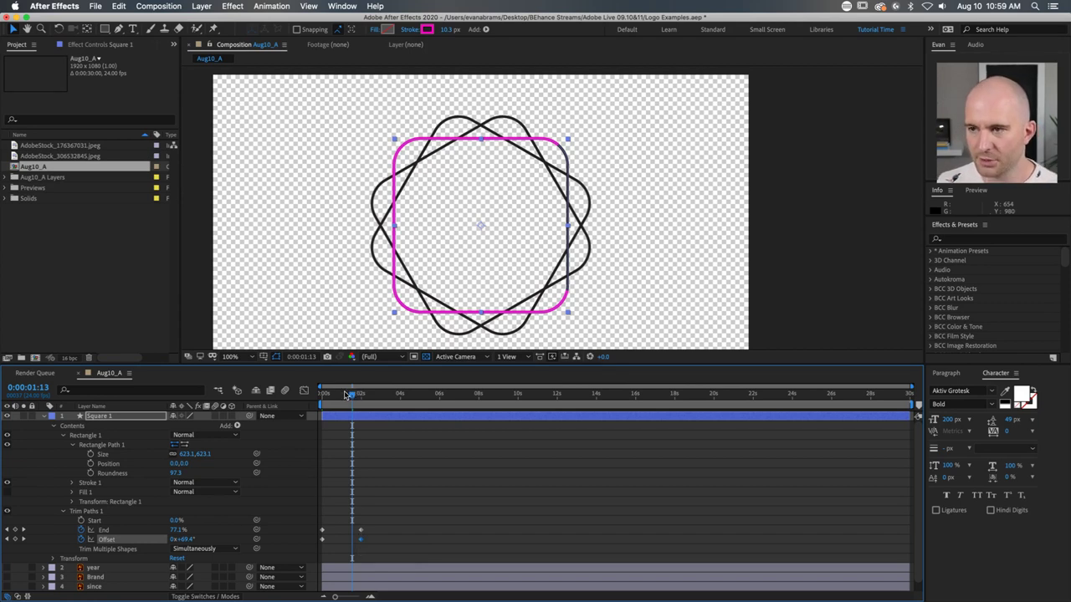
Step: Preview the combined End and Offset animation, ending at the completed square at two seconds
left_click_drag(347, 394, 311, 417)
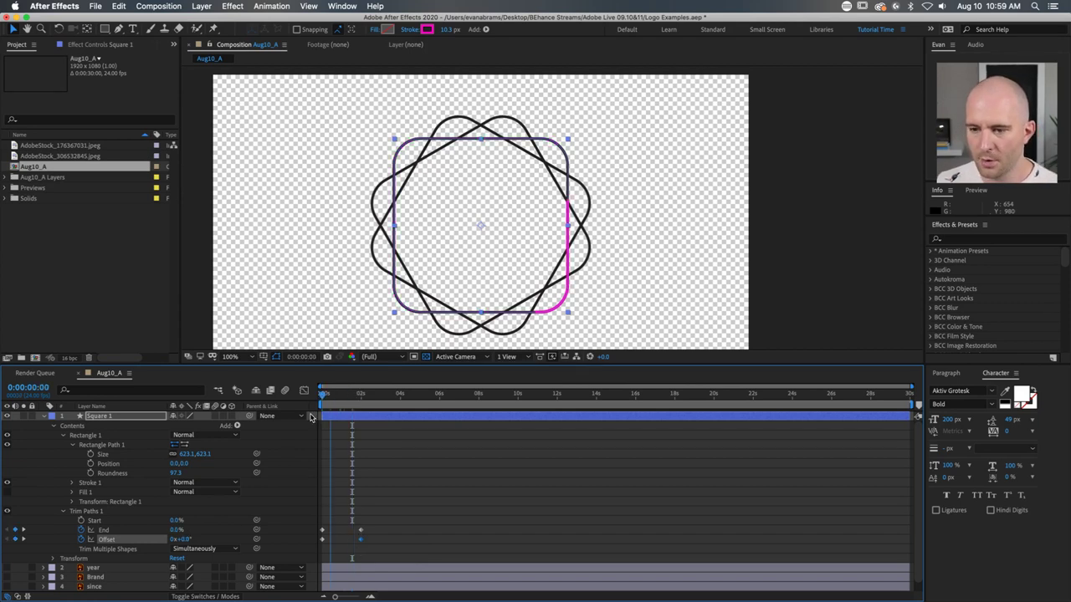
key("space")
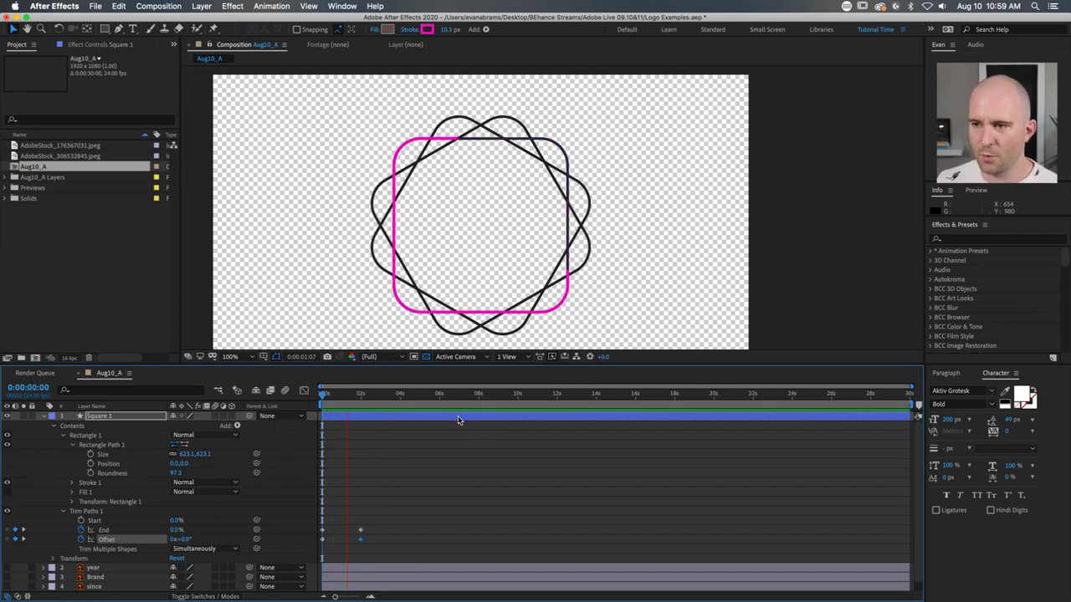
key("space")
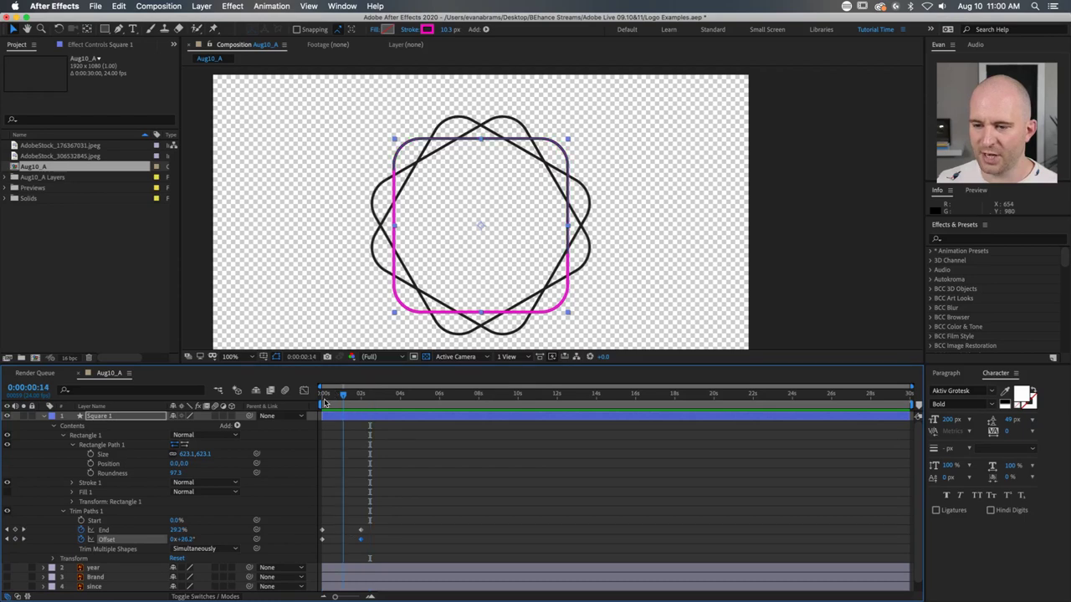
left_click_drag(325, 398, 361, 394)
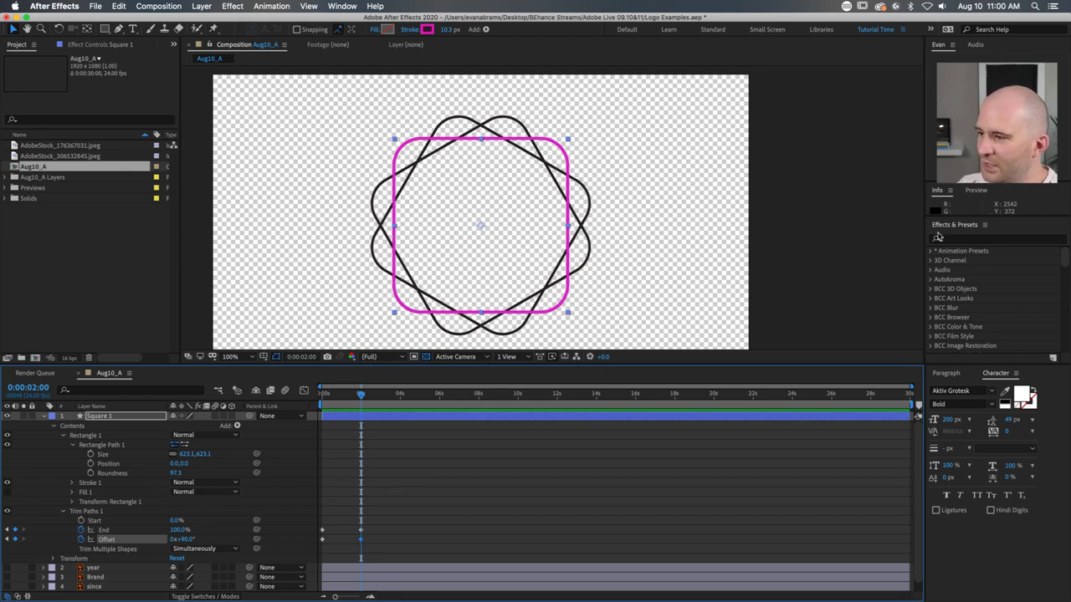
left_click(995, 374)
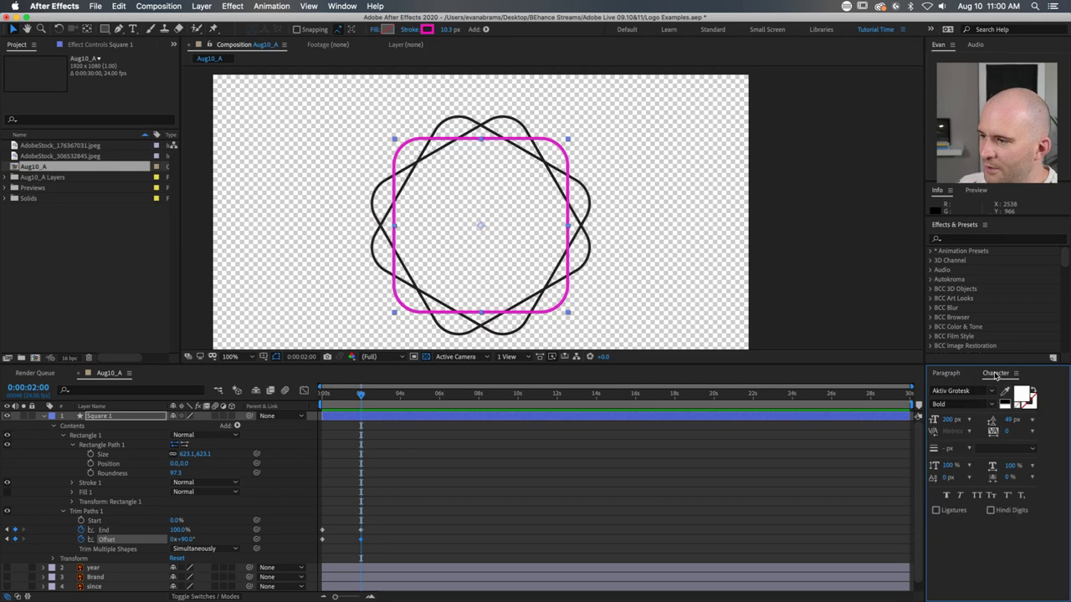
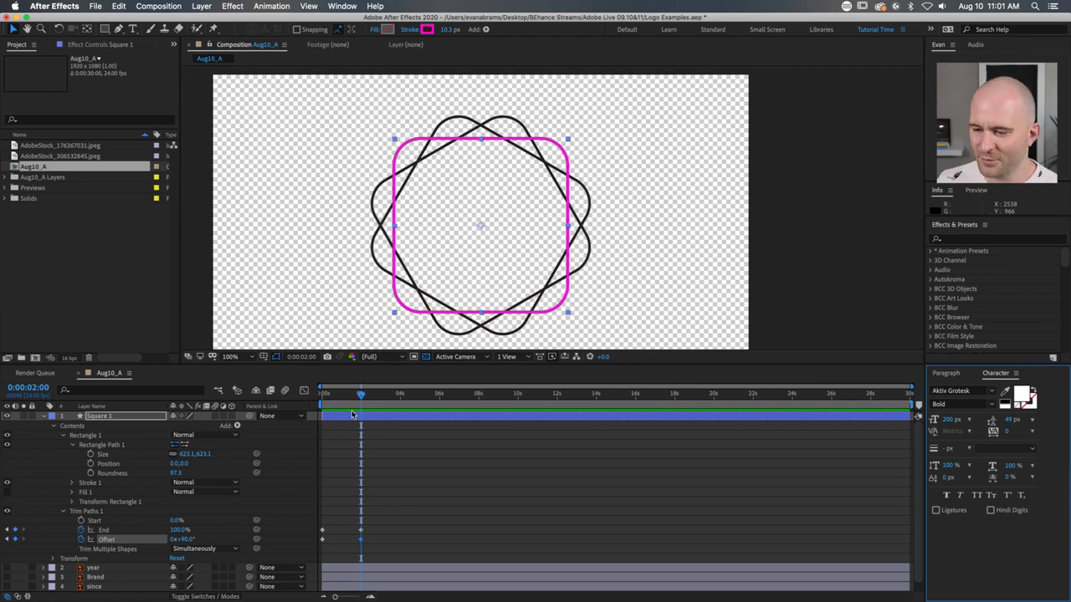
Step: Preview the stroke draw-on animation from the start
left_click(330, 382)
key("Home")
key("space")
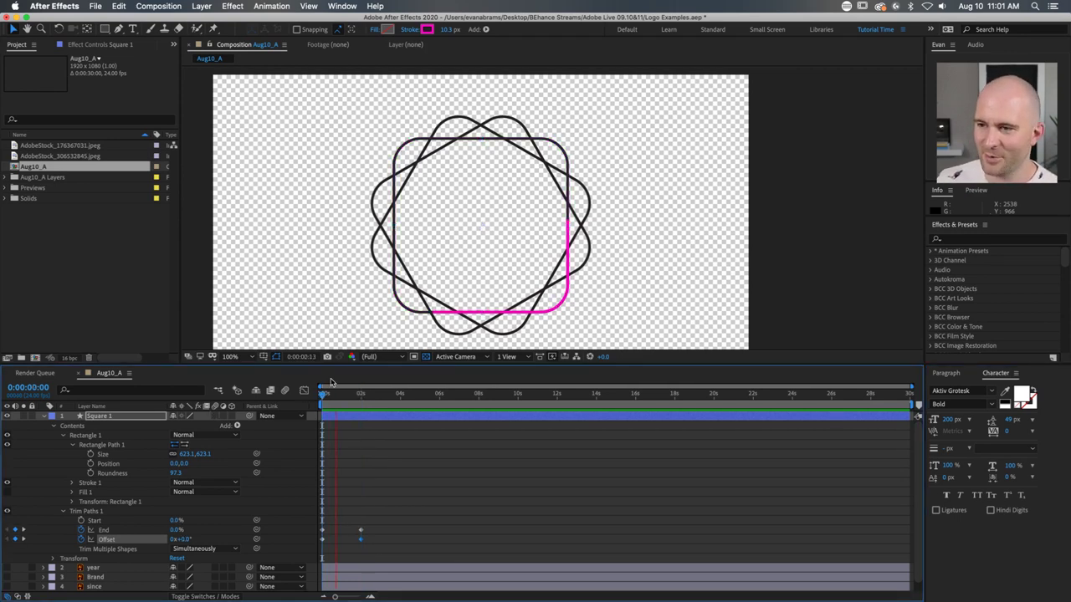
left_click(511, 163)
scroll(396, 454, "down", 1)
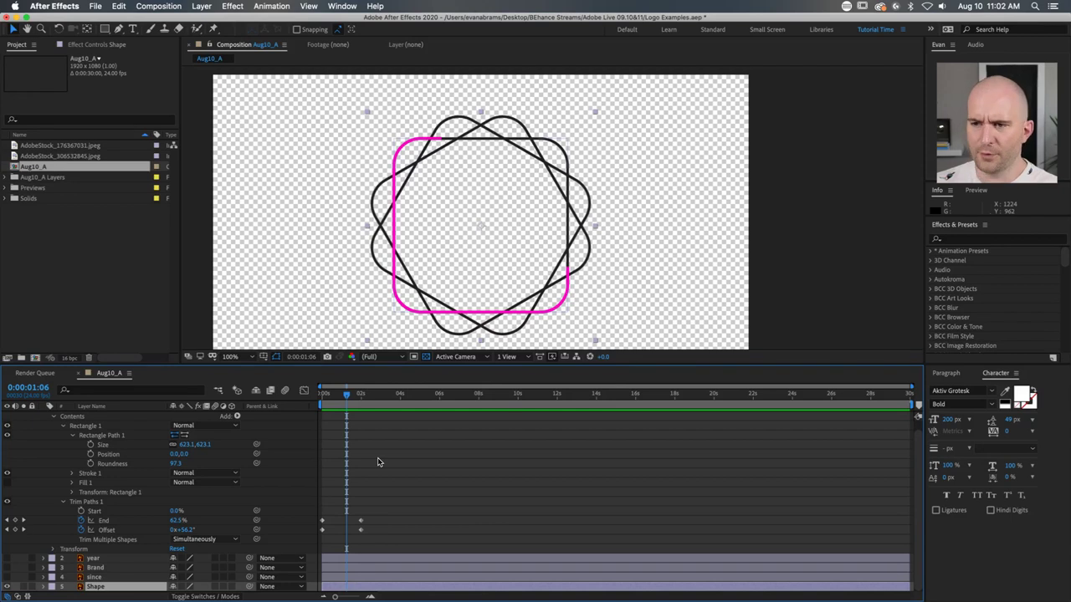
scroll(381, 452, "up", 1)
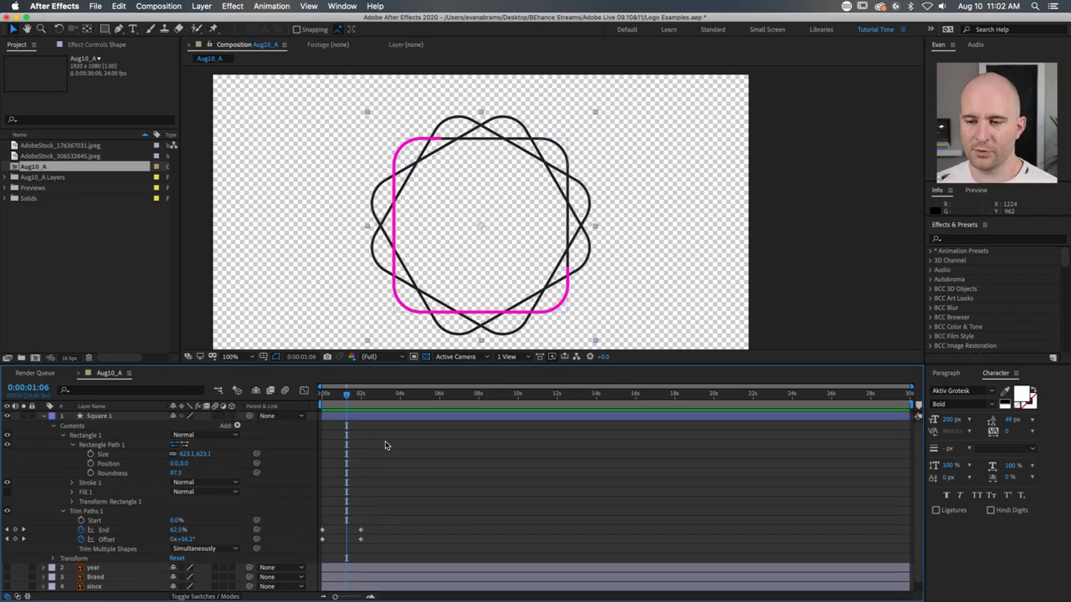
Step: Scrub Square 1's draw-on and zoom the timeline to select its End and Offset keyframes
left_click(389, 418)
mouse_move(350, 403)
left_mouse_down()
mouse_move(326, 401)
mouse_move(362, 402)
left_mouse_up()
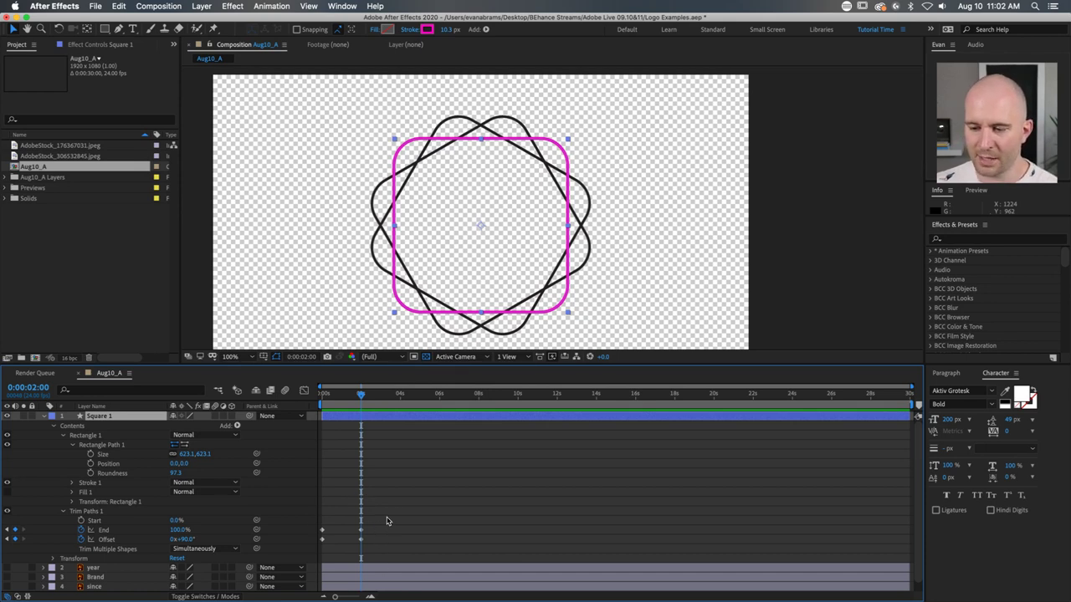
key("equal")
key("equal")
key("equal")
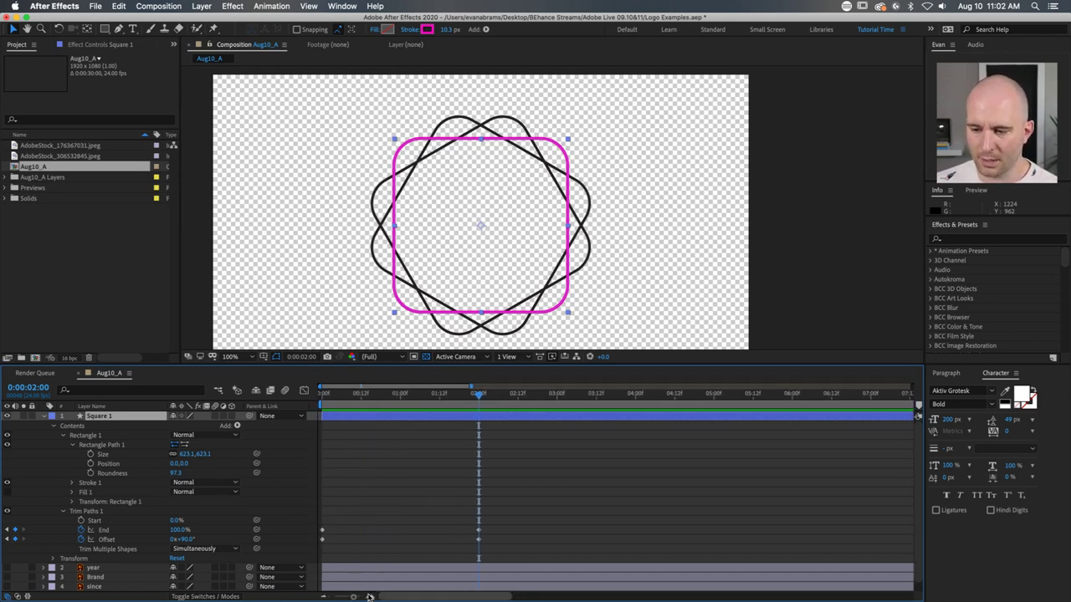
left_click_drag(525, 519, 307, 559)
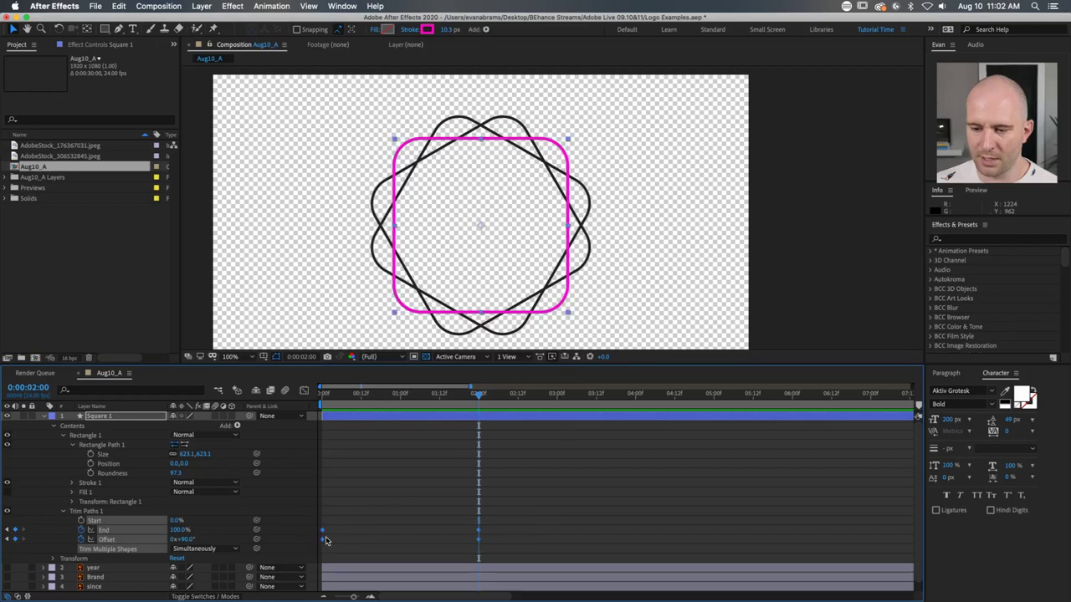
Step: Collapse and solo Square 1, then preview the magenta square drawing on
left_click(44, 416)
left_click(24, 417)
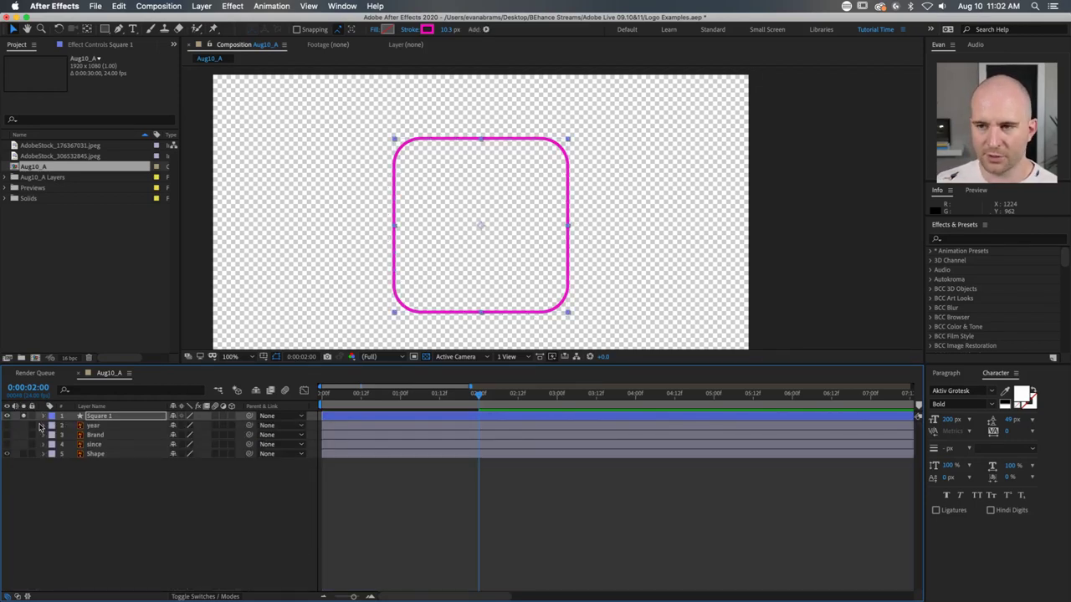
left_click(430, 469)
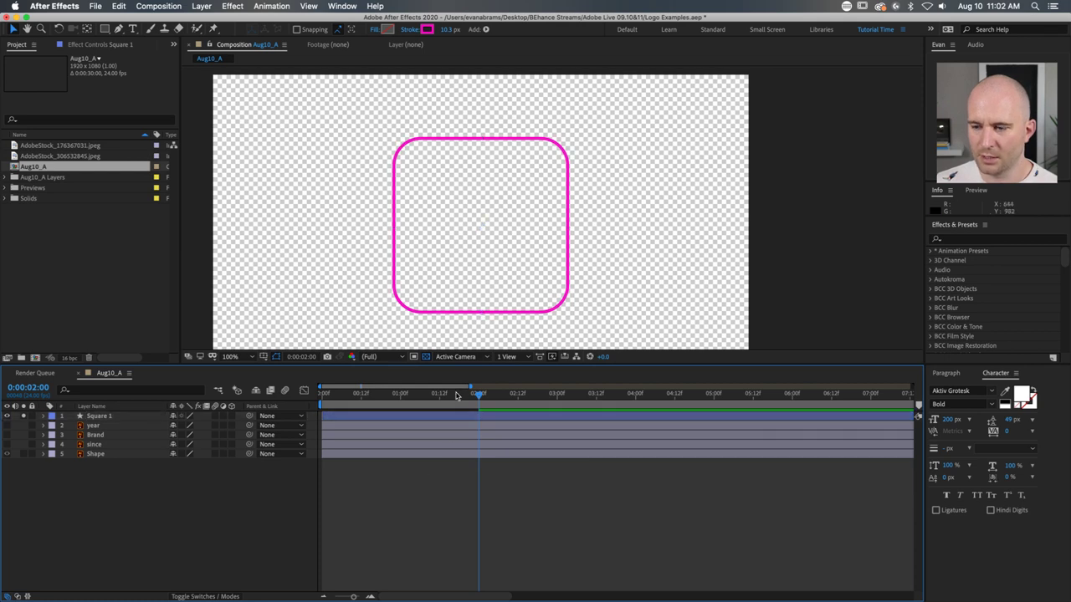
key("Page_Up")
key("Page_Up")
key("Page_Up")
key("Page_Up")
key("Page_Up")
key("Page_Up")
key("Page_Up")
key("Page_Up")
key("Page_Up")
key("Page_Up")
key("Page_Up")
key("Page_Up")
key("Page_Up")
key("Page_Up")
key("Page_Up")
key("Page_Up")
key("Page_Up")
key("Page_Up")
key("Page_Up")
key("Page_Up")
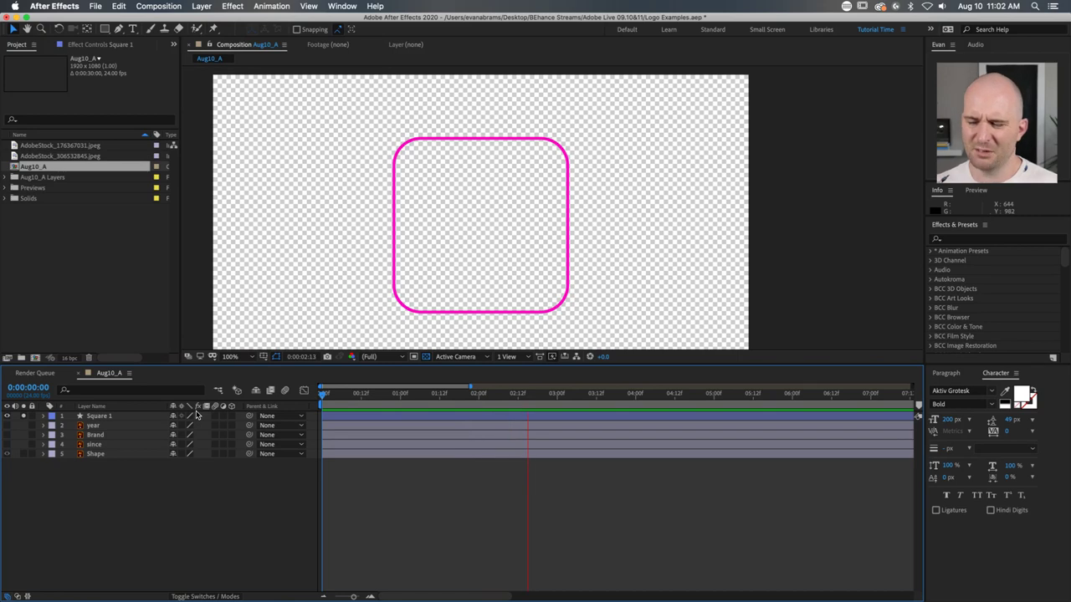
key("space")
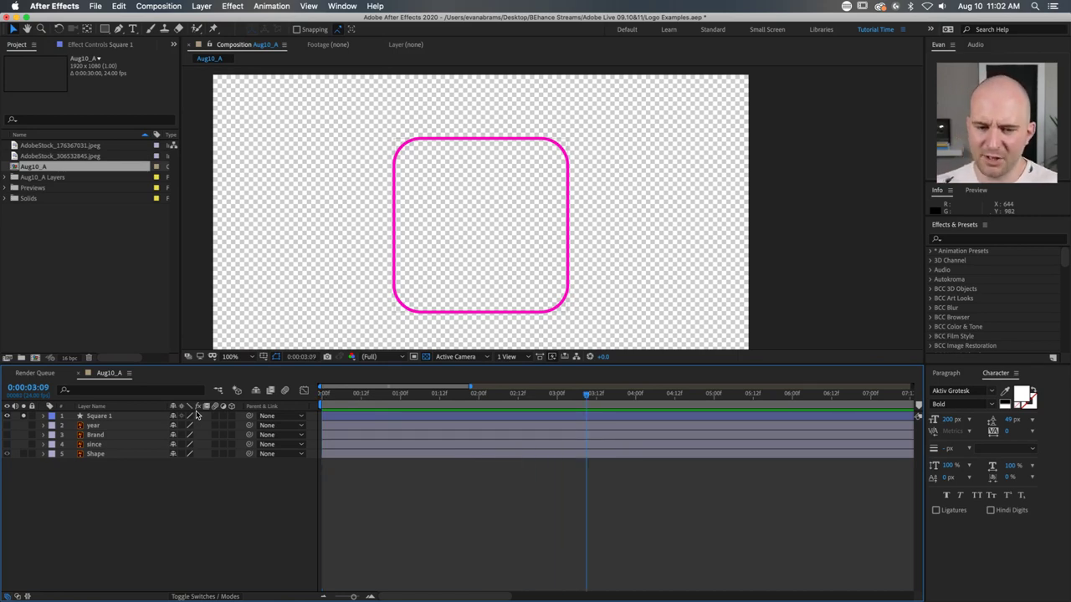
Step: Apply Easy Ease (F9) to Square 1's End and Offset keyframes at 2 seconds
left_click(401, 423)
left_click(402, 416)
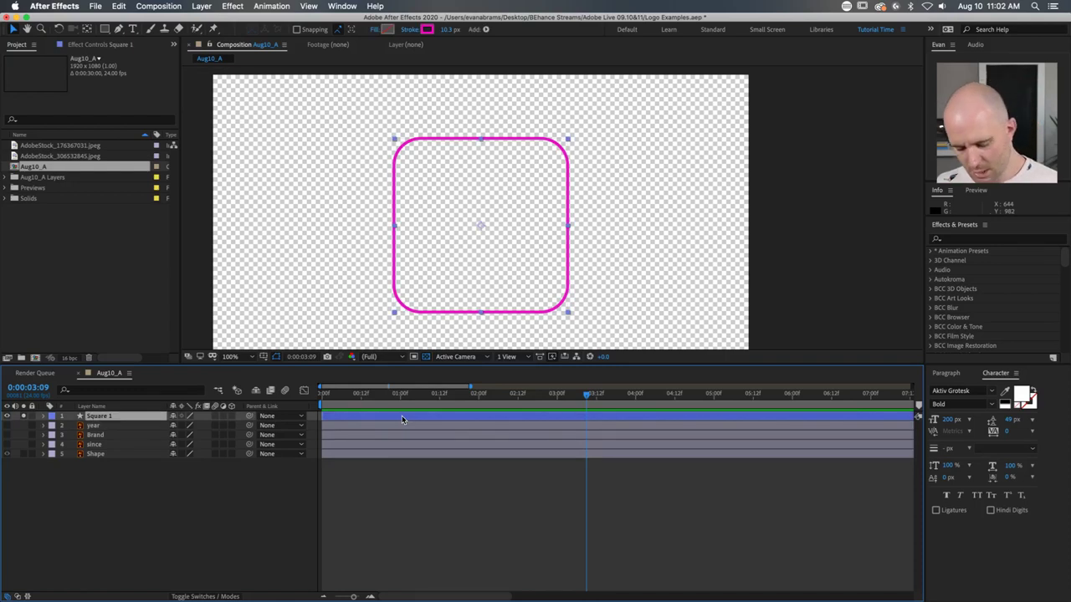
key("u")
left_click_drag(499, 424, 472, 425)
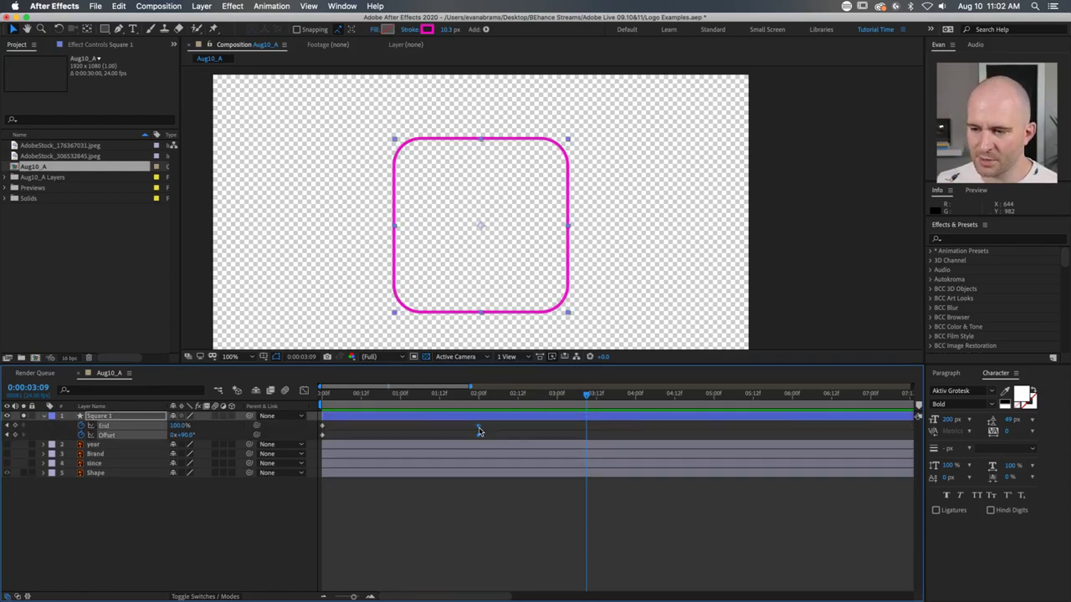
key("F9")
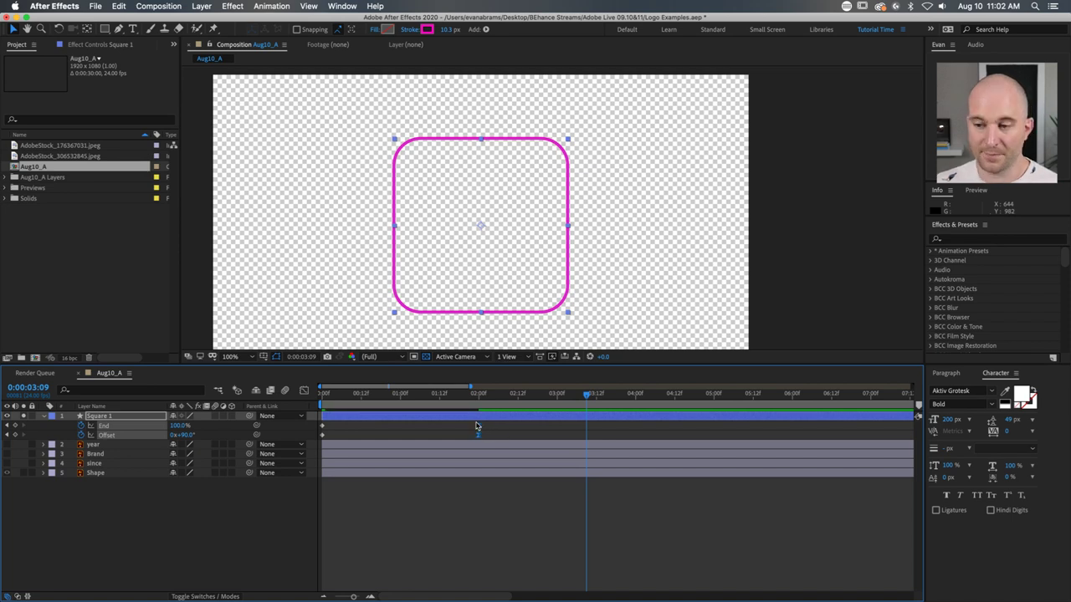
Step: In the Graph Editor, give the final End and Offset keyframes about 67% ease influence and preview
left_click(305, 392)
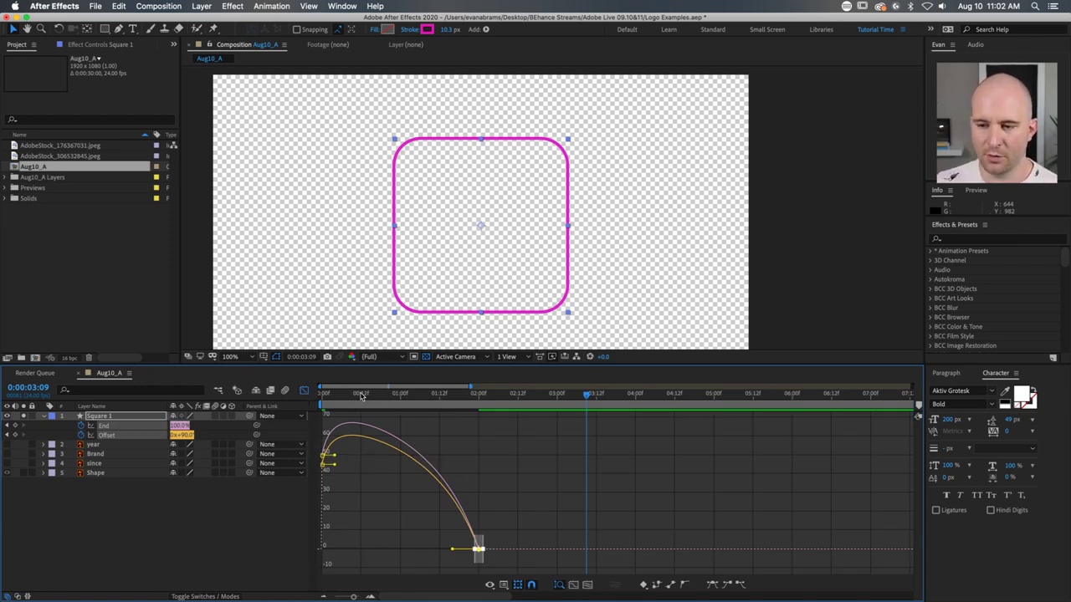
mouse_move(362, 395)
left_mouse_down()
mouse_move(342, 395)
mouse_move(400, 398)
left_mouse_up()
left_click_drag(492, 471, 430, 562)
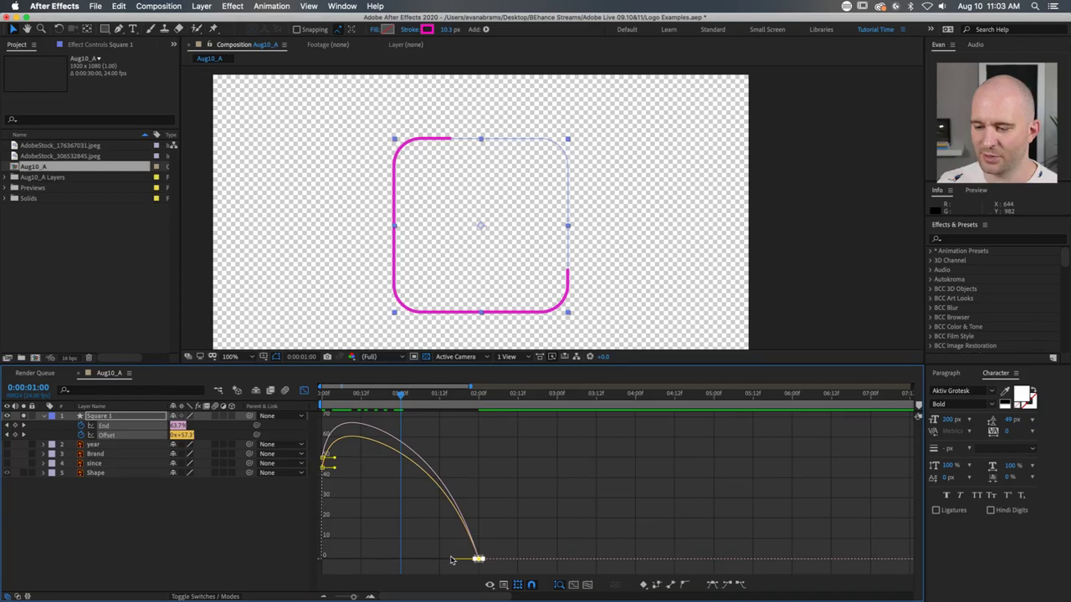
left_click_drag(451, 560, 427, 562)
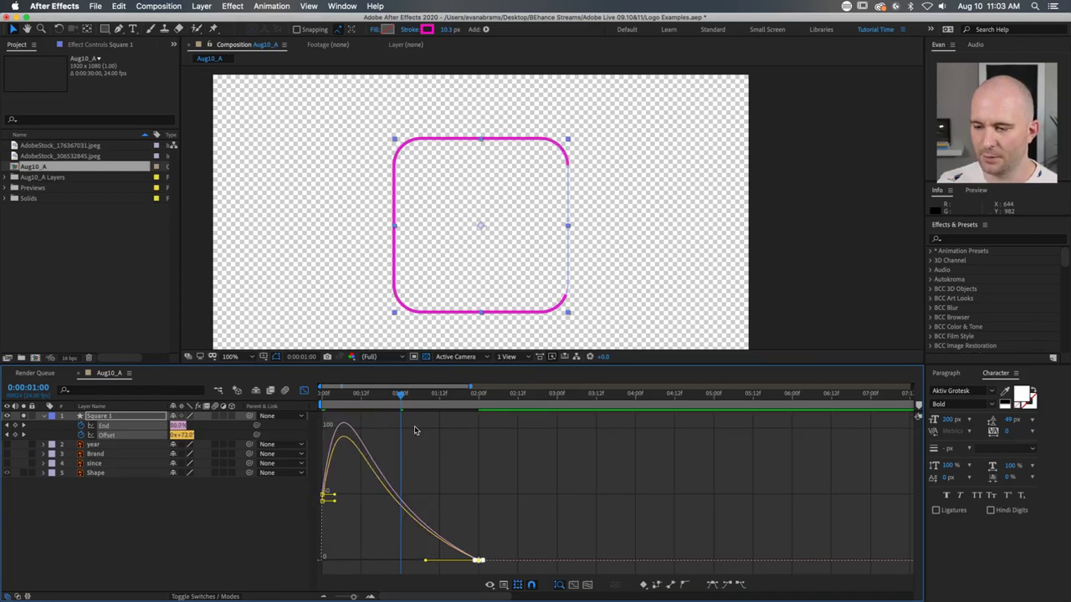
key("Home")
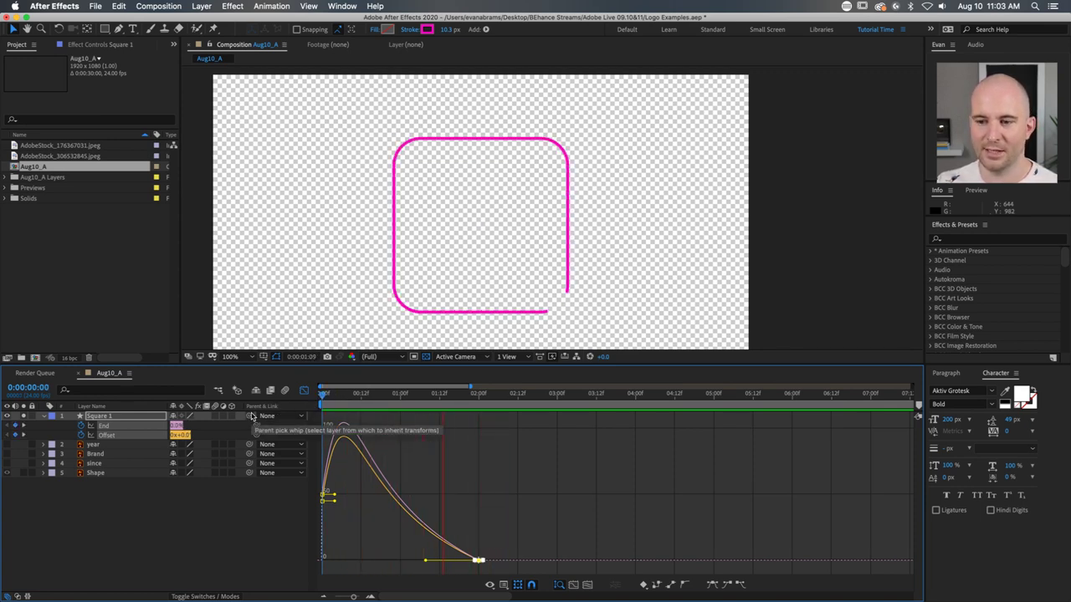
key("space")
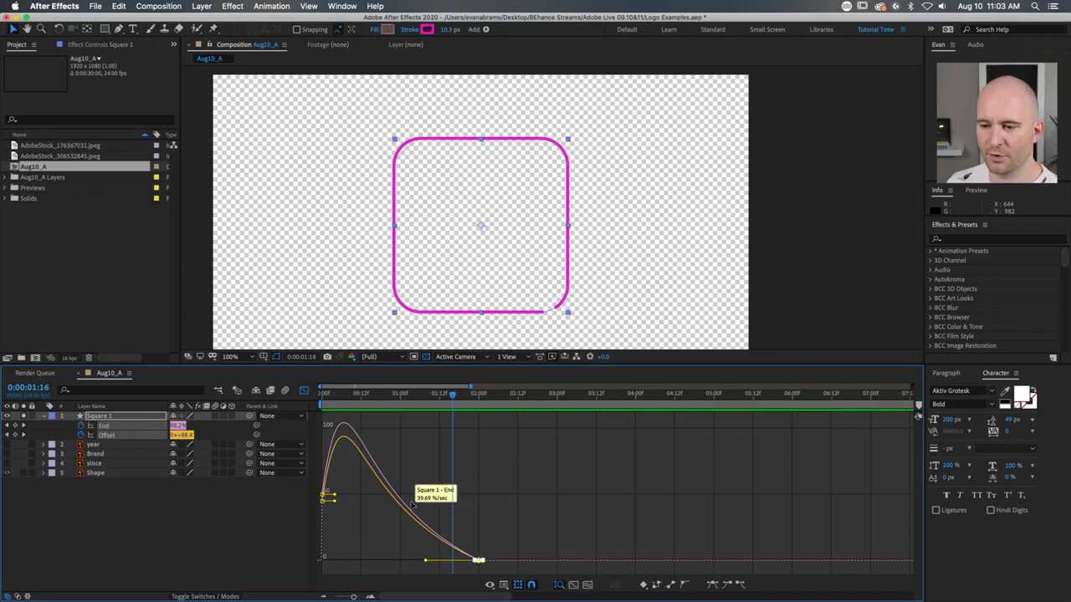
Step: Lower the speed curve's peak with a shorter ease and preview it
left_click_drag(438, 527, 454, 529)
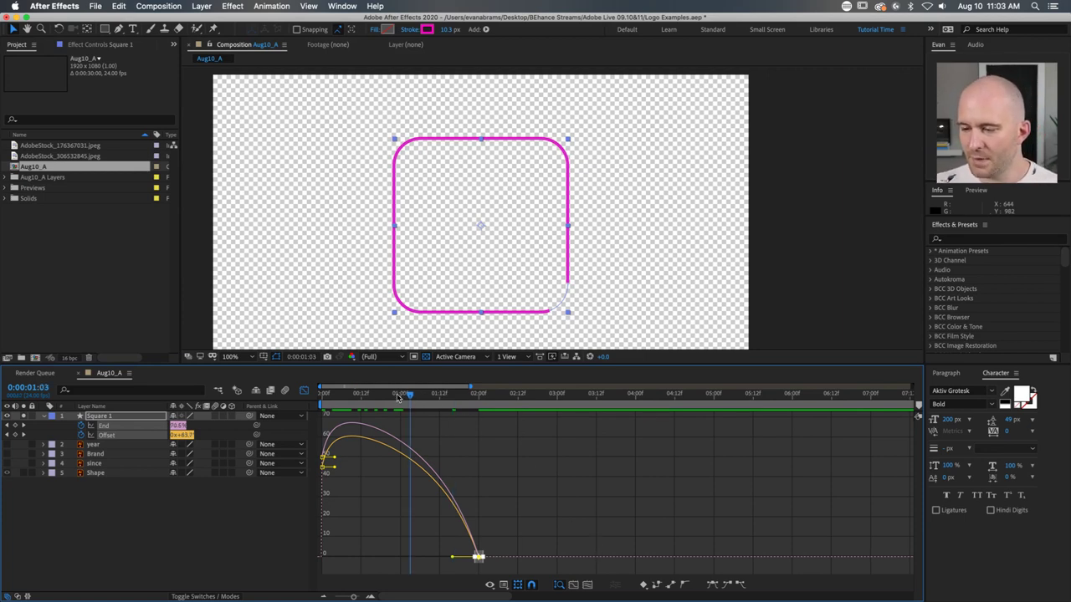
key("Home")
key("space")
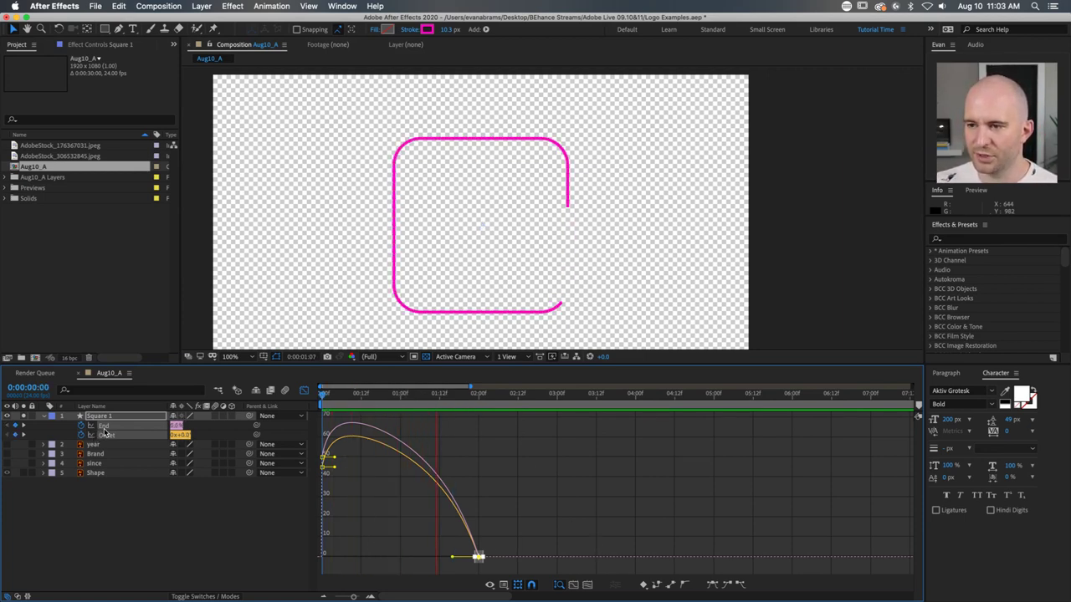
key("space")
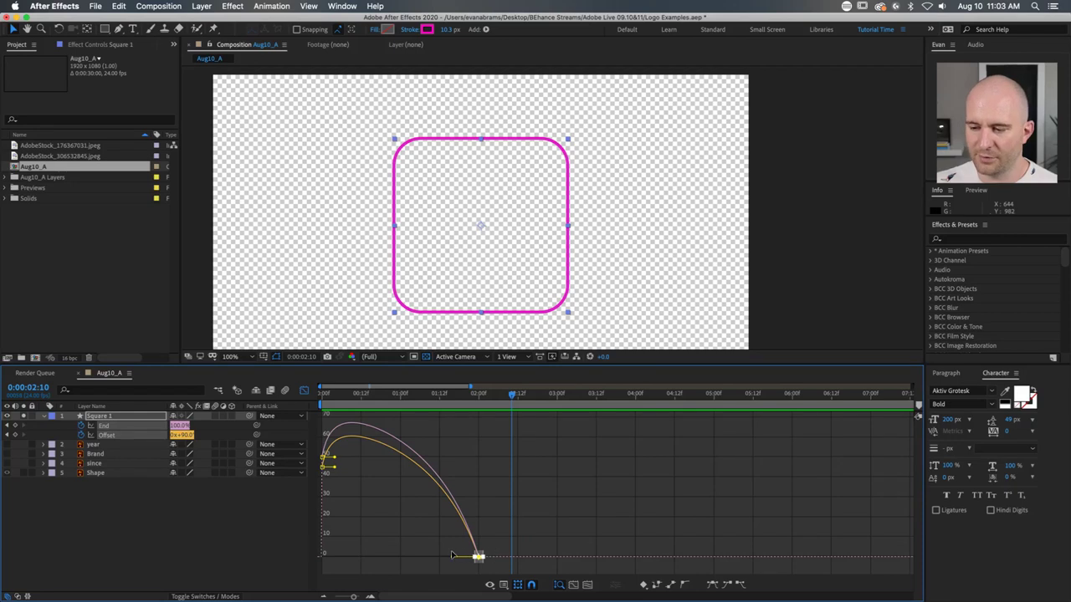
Step: Push the final keyframe's ease to 100% influence, preview, then pull it back slightly
left_click_drag(450, 554, 390, 561)
key("Home")
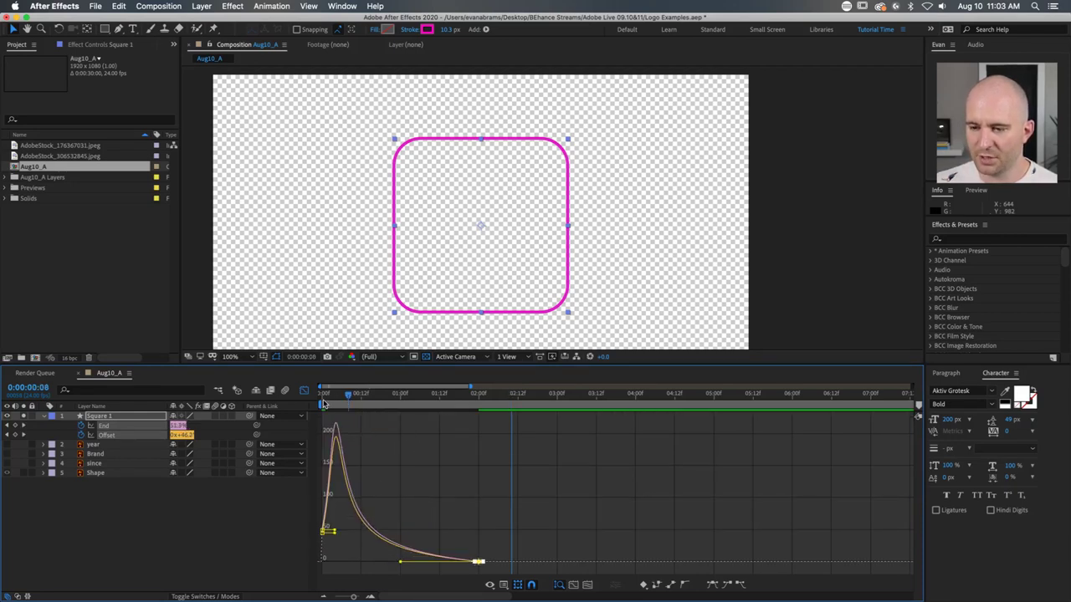
key("space")
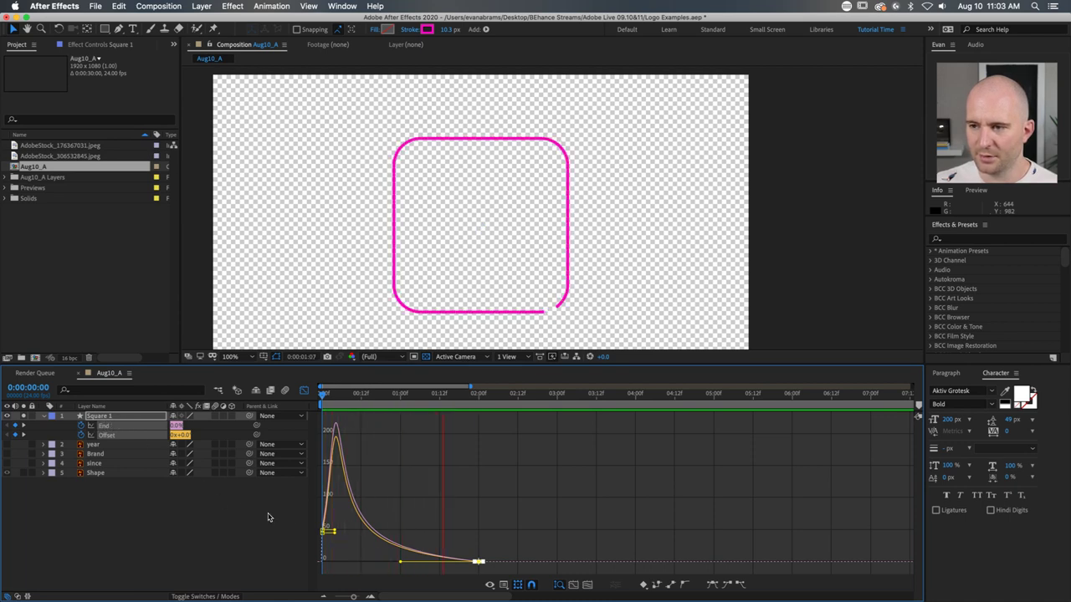
key("space")
left_click_drag(400, 562, 413, 561)
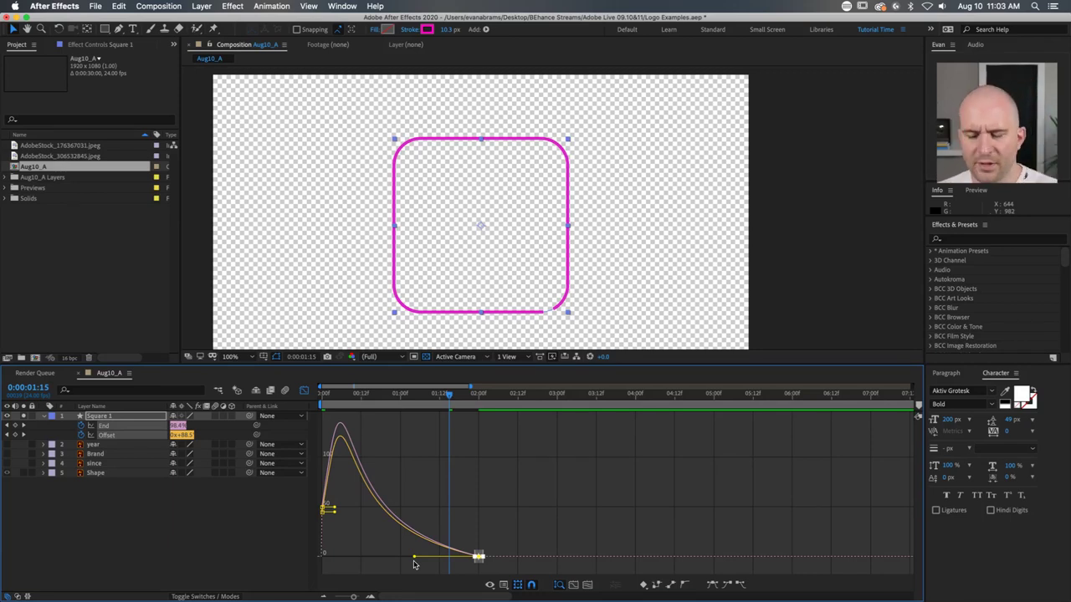
Step: Return to the keyframe view and preview the eased square draw-on from the start
left_click(305, 391)
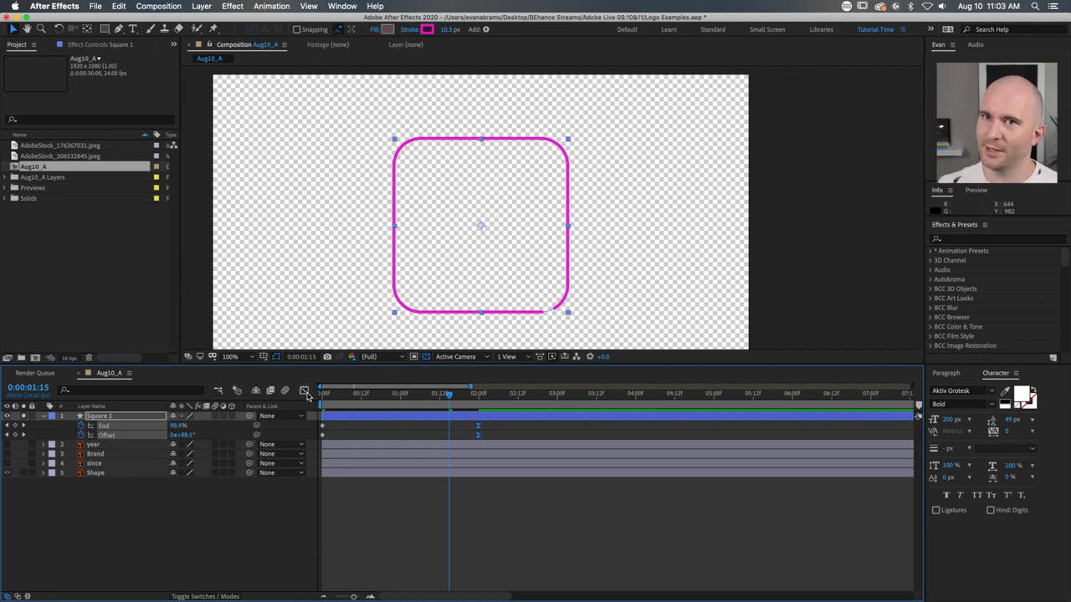
left_click(360, 488)
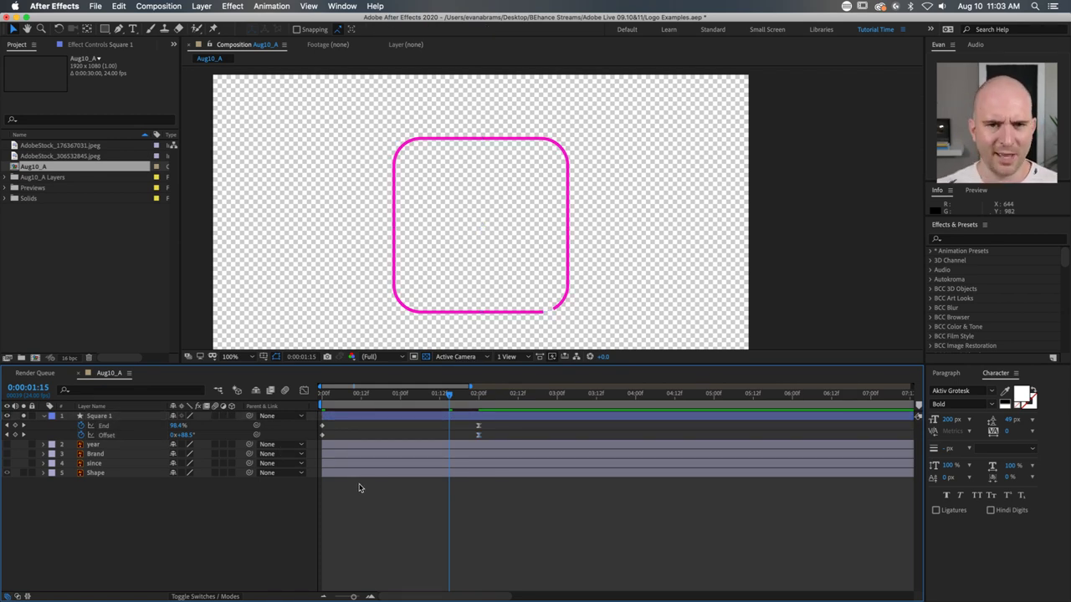
left_click(412, 416)
key("Home")
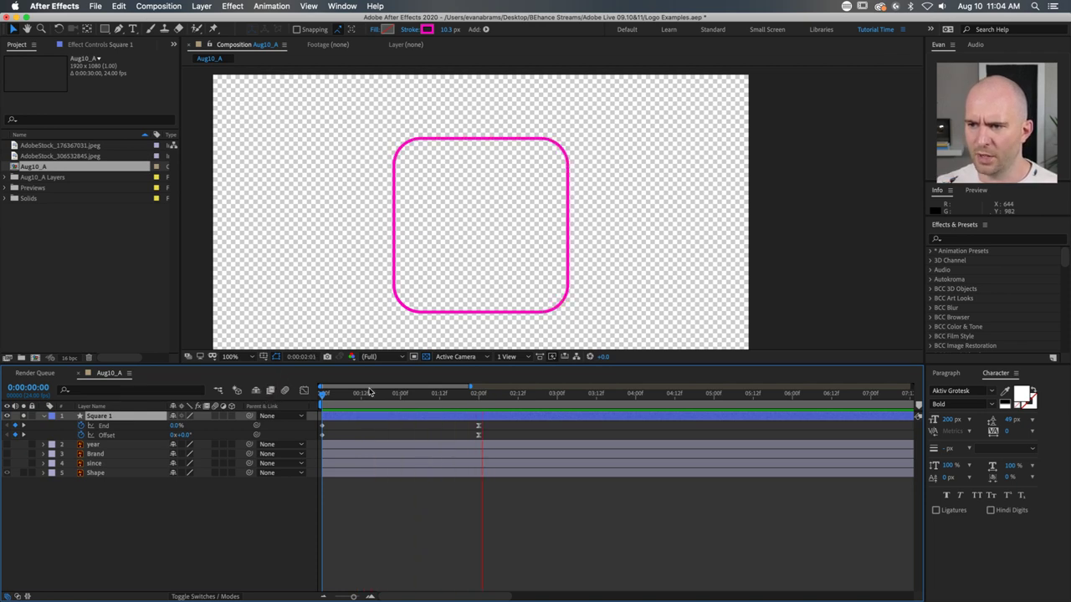
key("space")
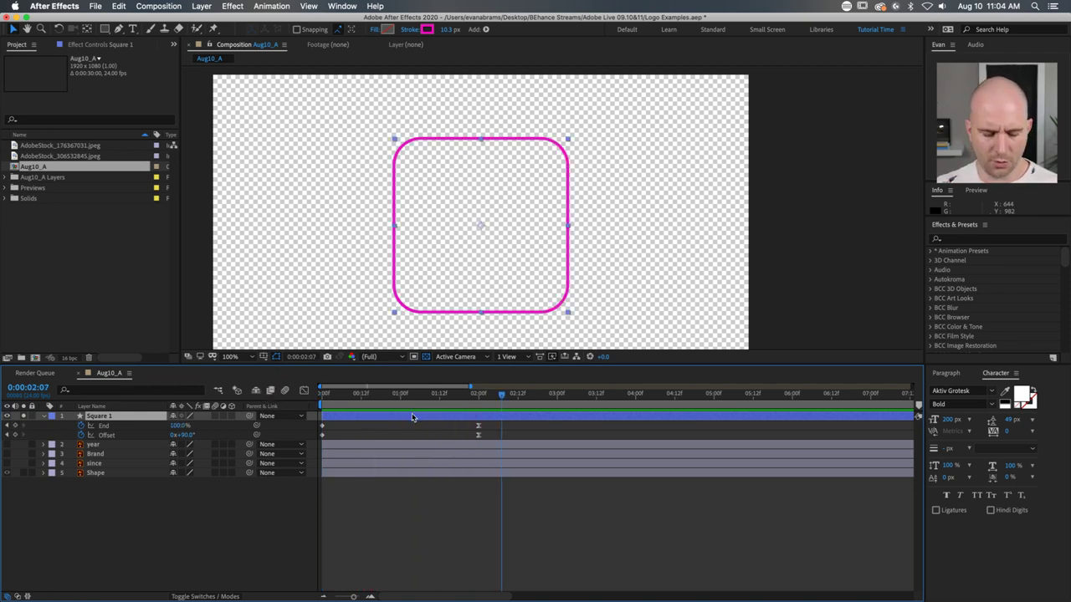
Step: Duplicate Square 1 as Square 2, unhide the black rings, and rotate Square 2 by 30°
key("super+d")
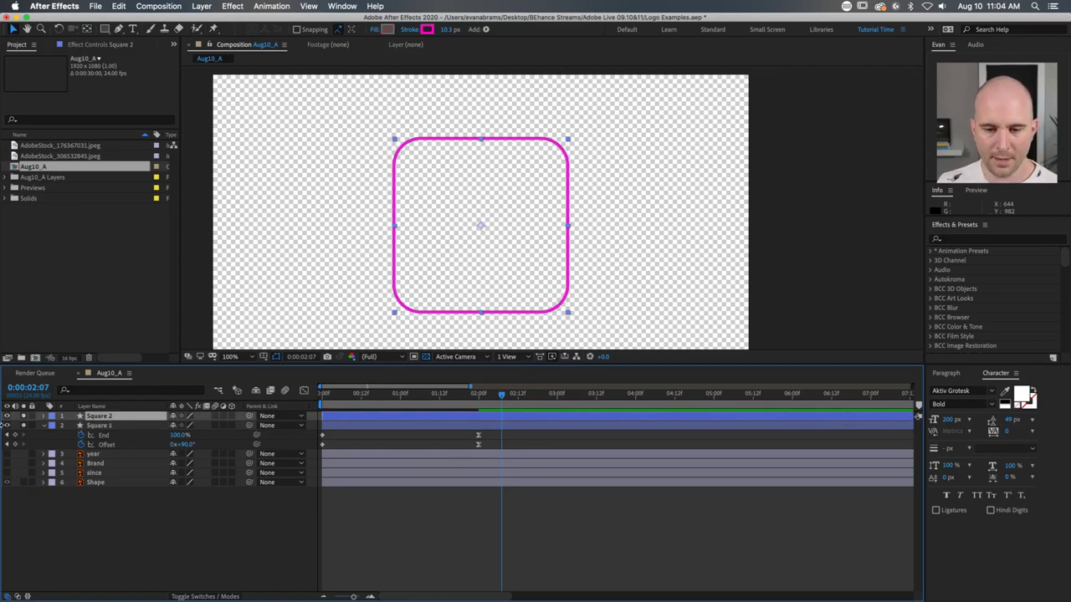
left_click(447, 525)
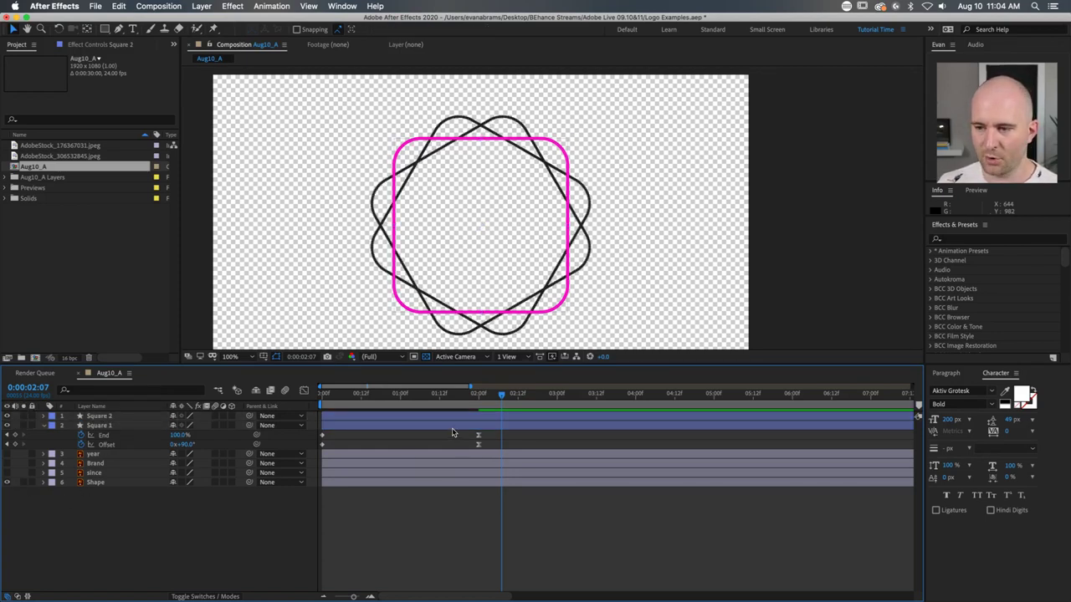
left_click(434, 419)
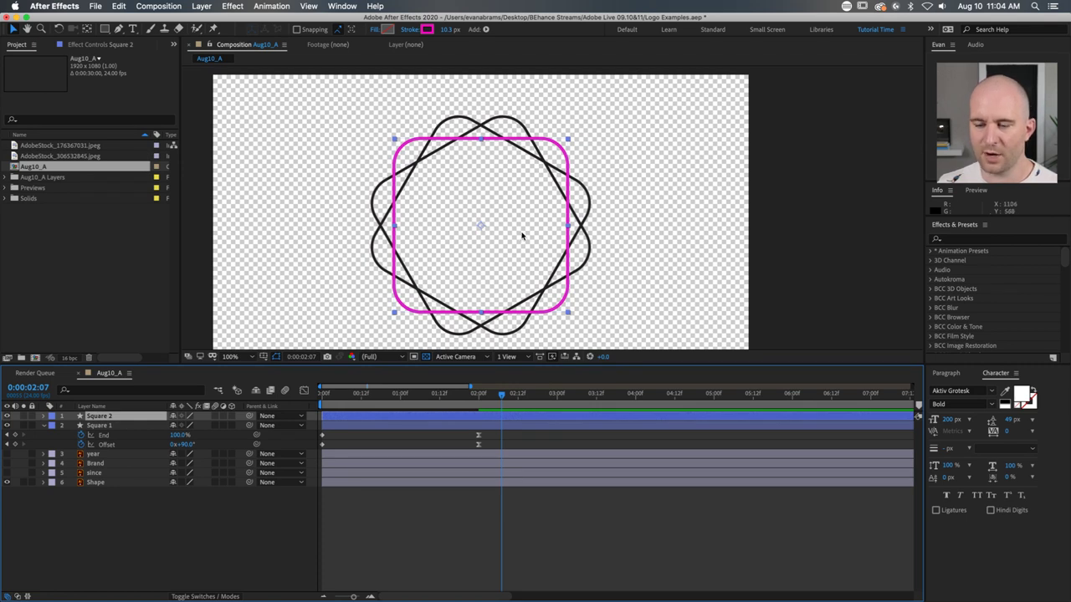
key("r")
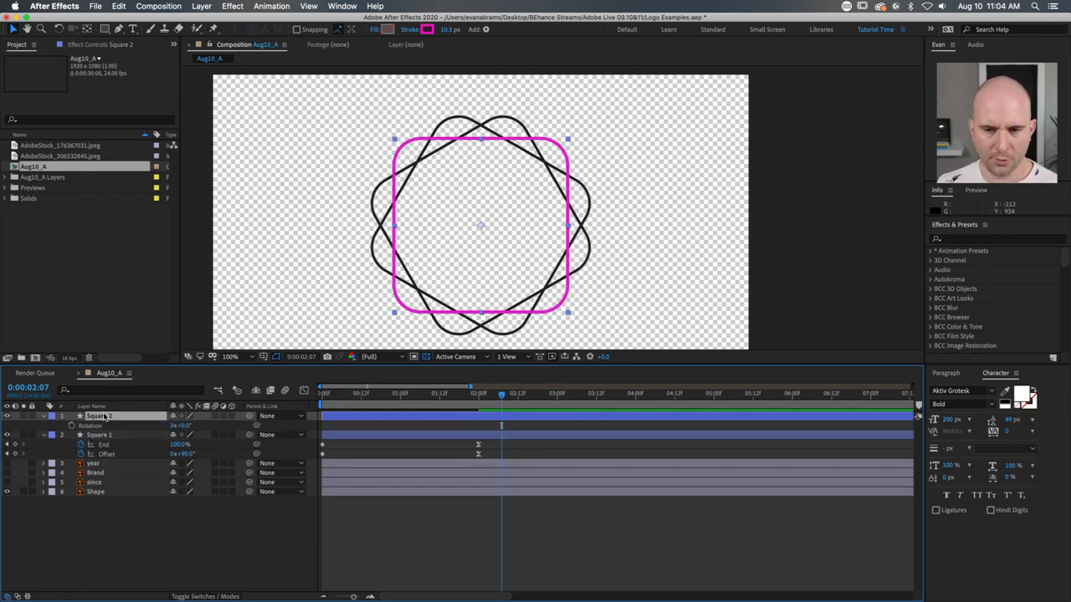
key("w")
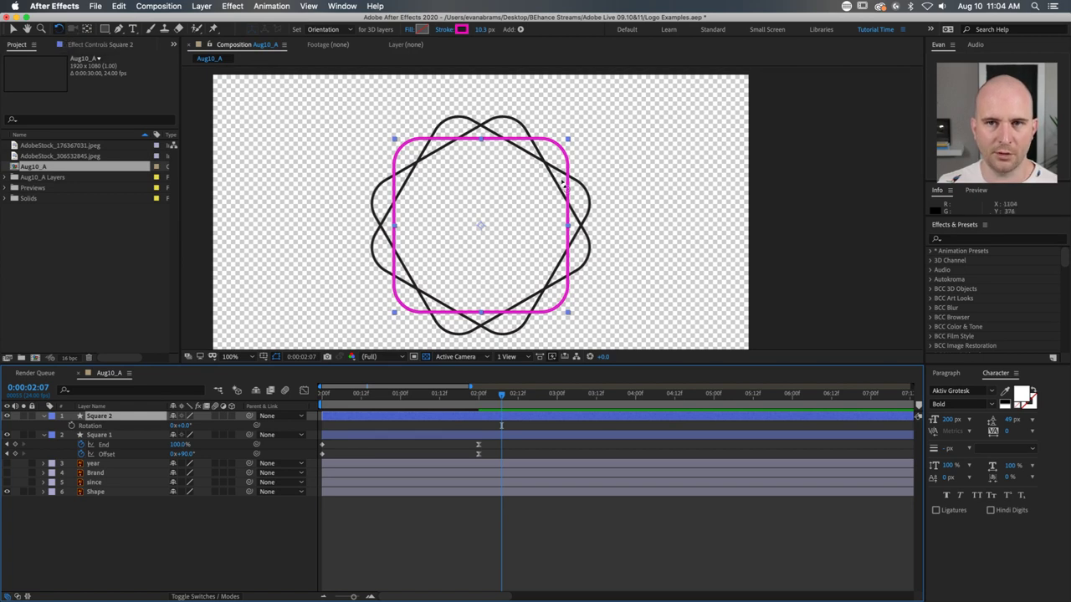
left_click_drag(556, 180, 565, 221)
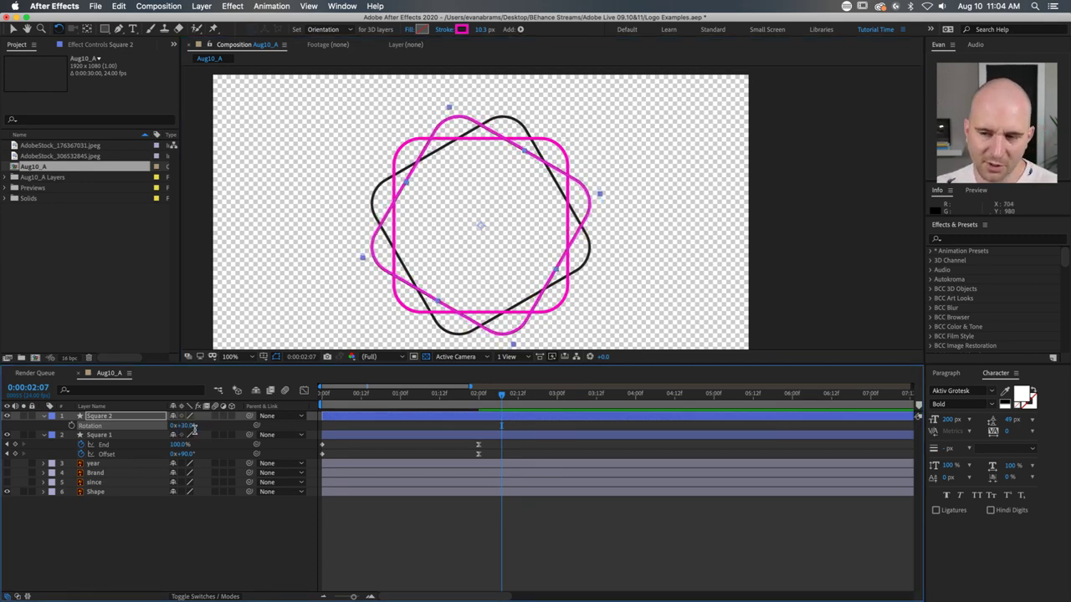
left_click(189, 425)
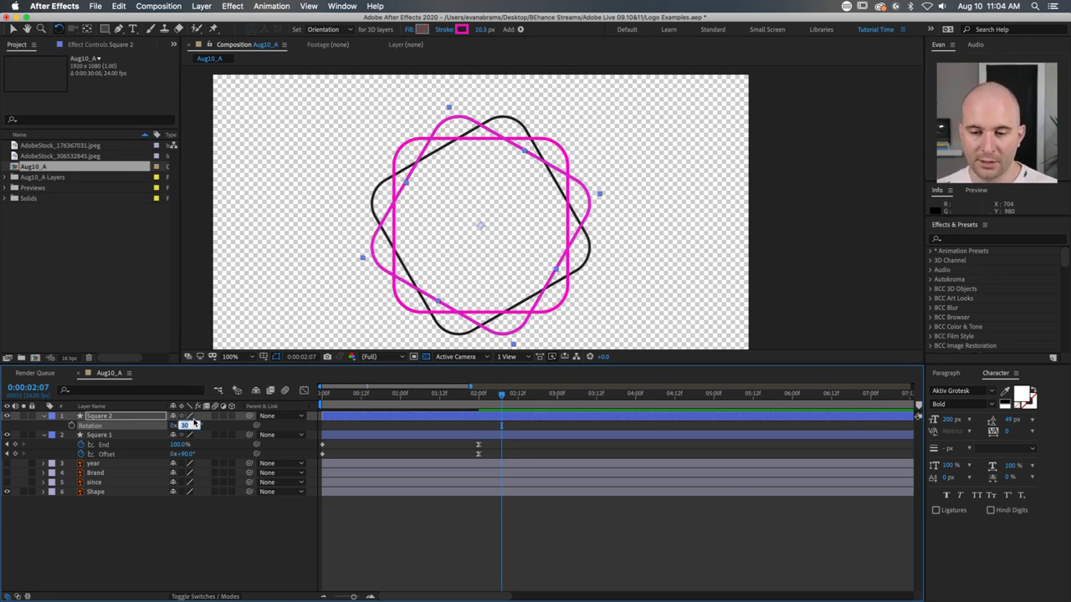
key("Return")
Step: Duplicate Square 2 as Square 3, set its rotation to +30 (60°), and preview
left_click(329, 512)
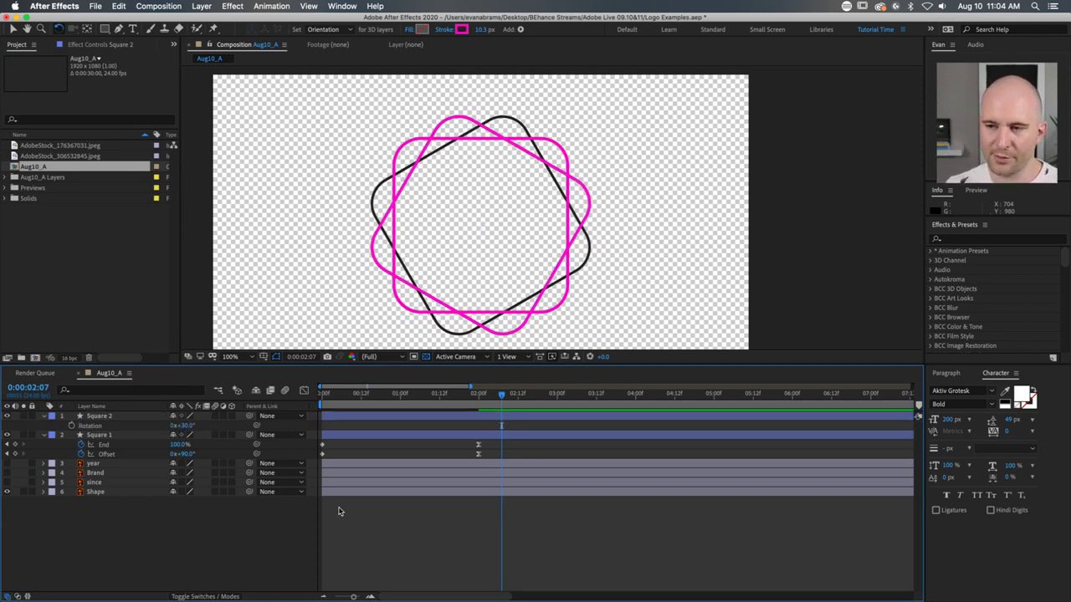
left_click(471, 415)
key("ctrl+d")
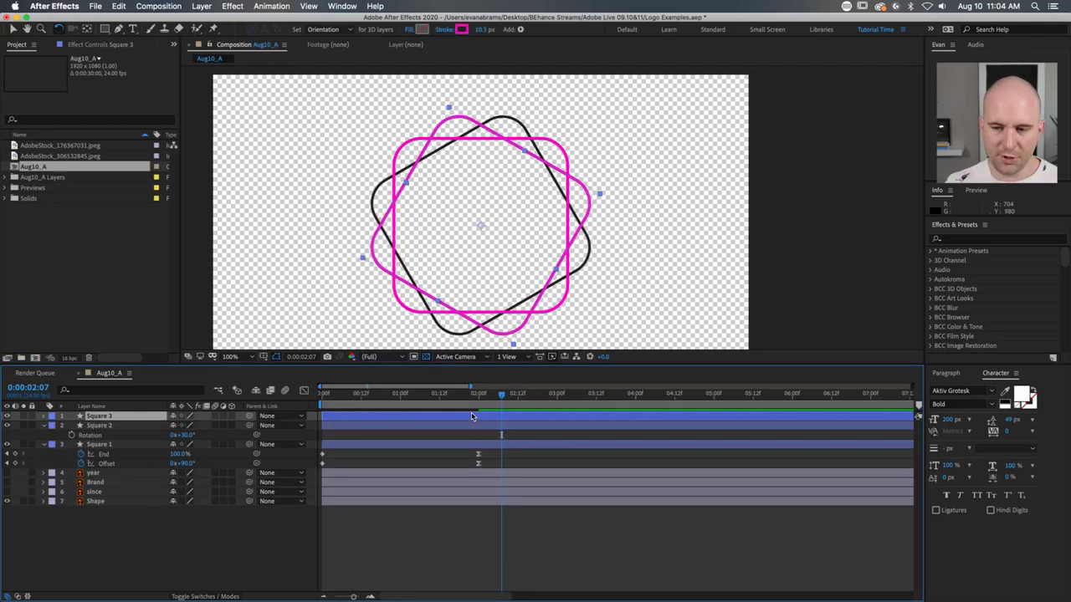
key("r")
left_click(184, 425)
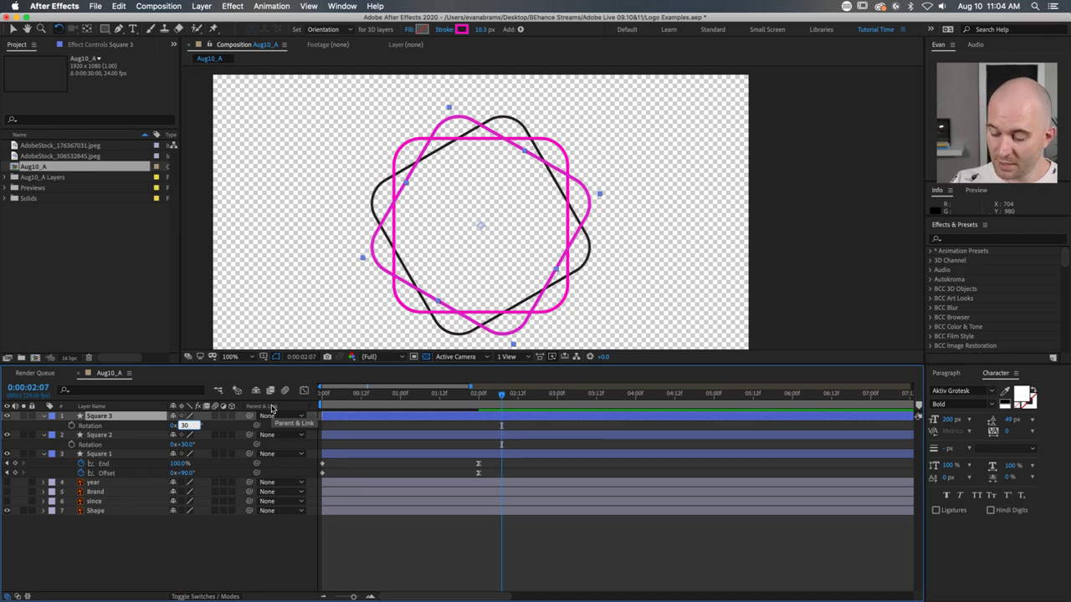
type("+30")
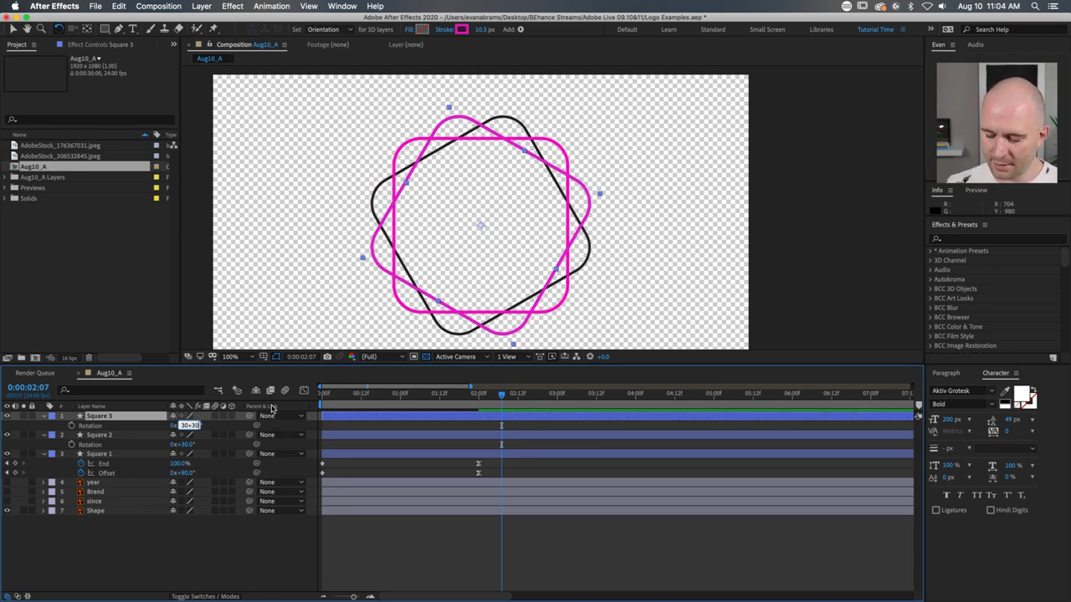
key("Return")
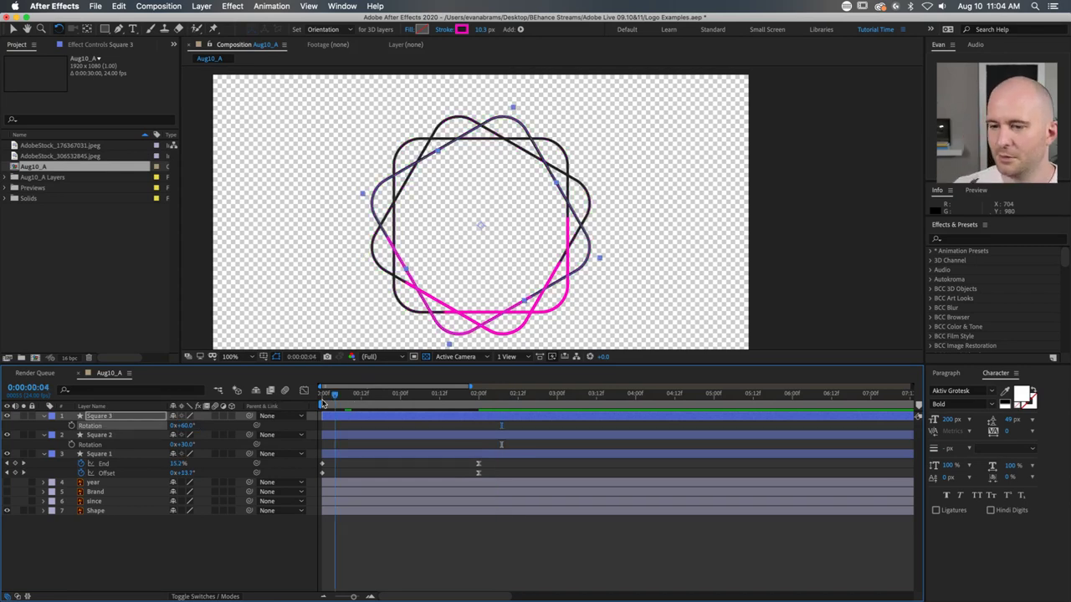
left_click(323, 393)
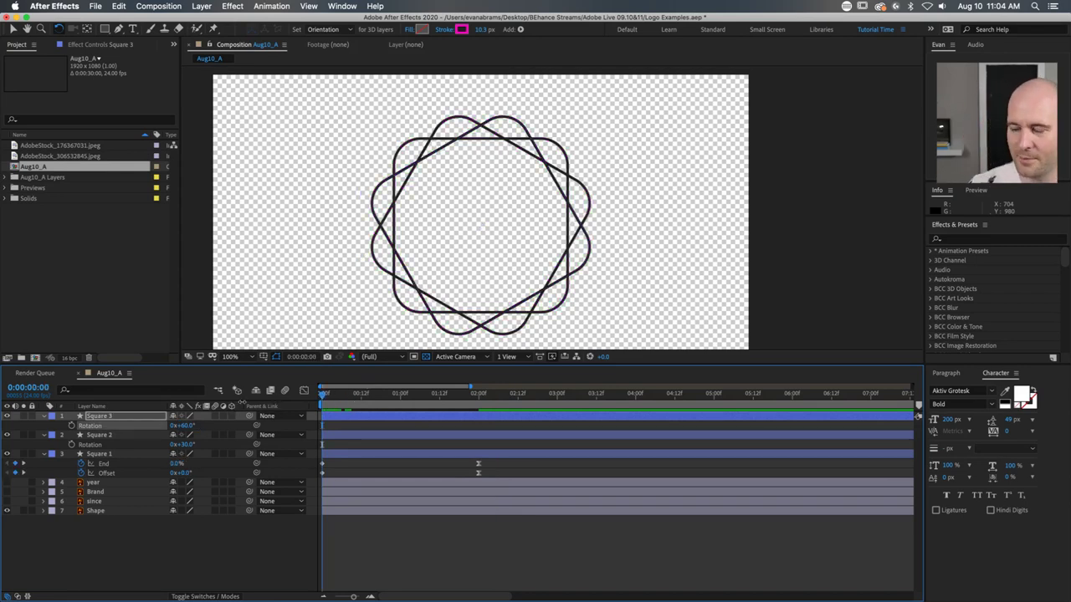
key("space")
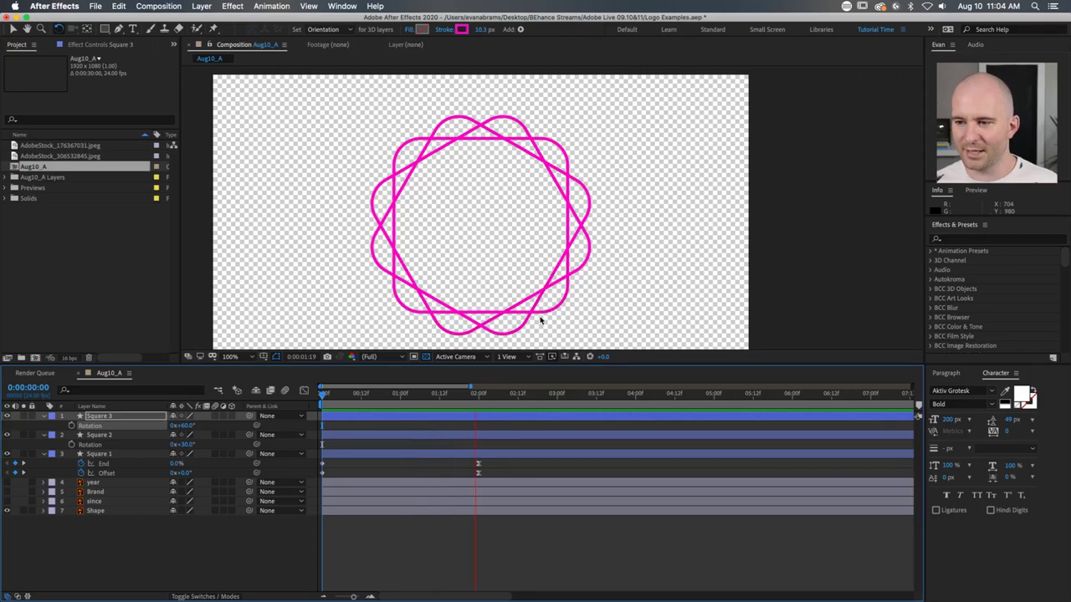
left_click_drag(507, 393, 300, 404)
key("space")
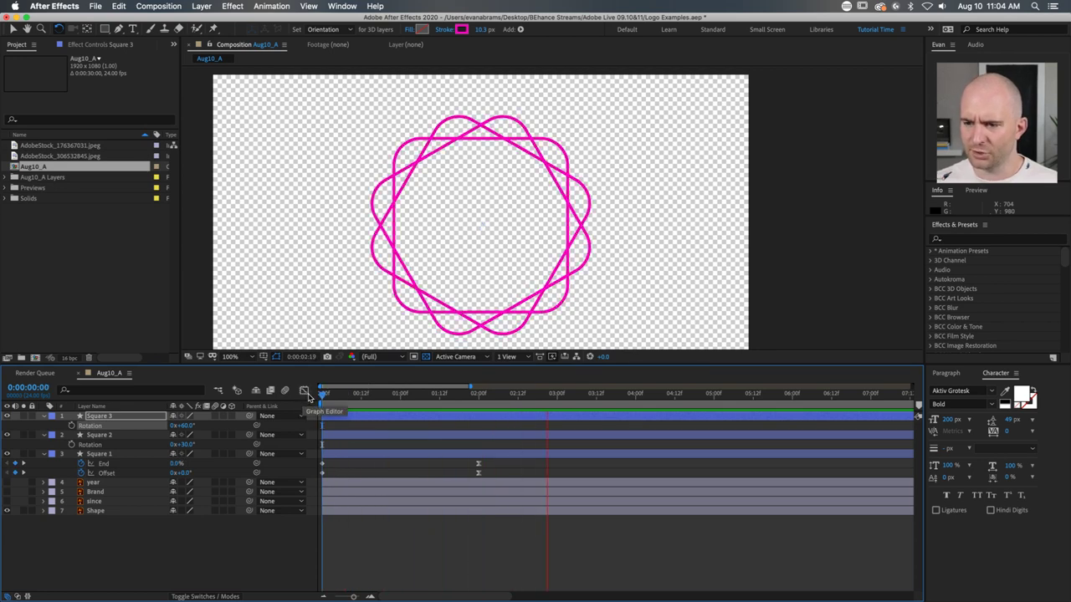
key("space")
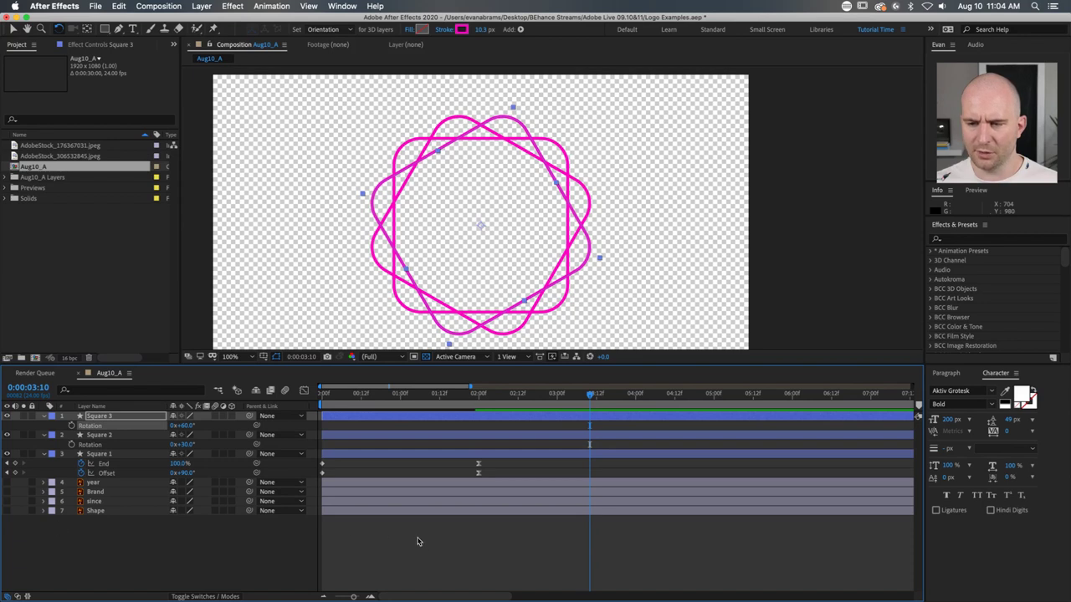
left_click(417, 542)
key("Home")
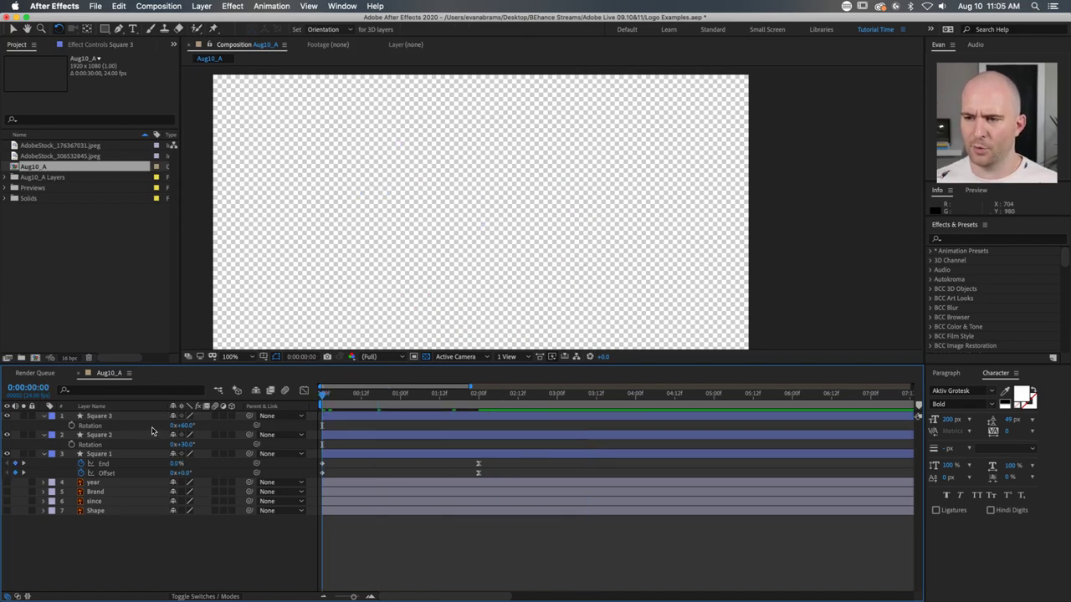
key("space")
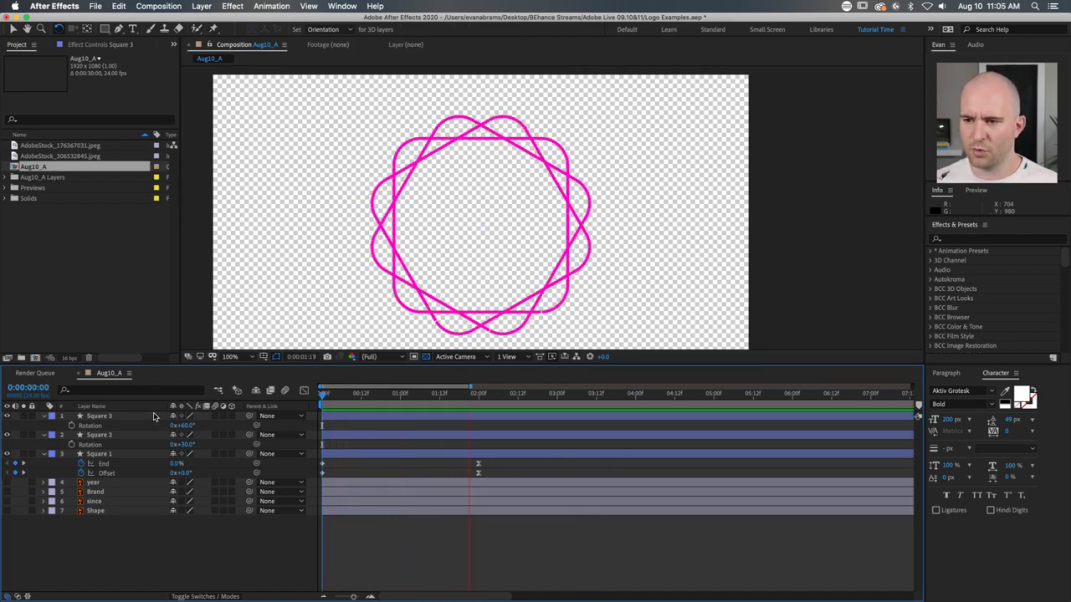
key("space")
mouse_move(374, 399)
left_mouse_down()
mouse_move(327, 405)
mouse_move(458, 385)
mouse_move(375, 403)
left_mouse_up()
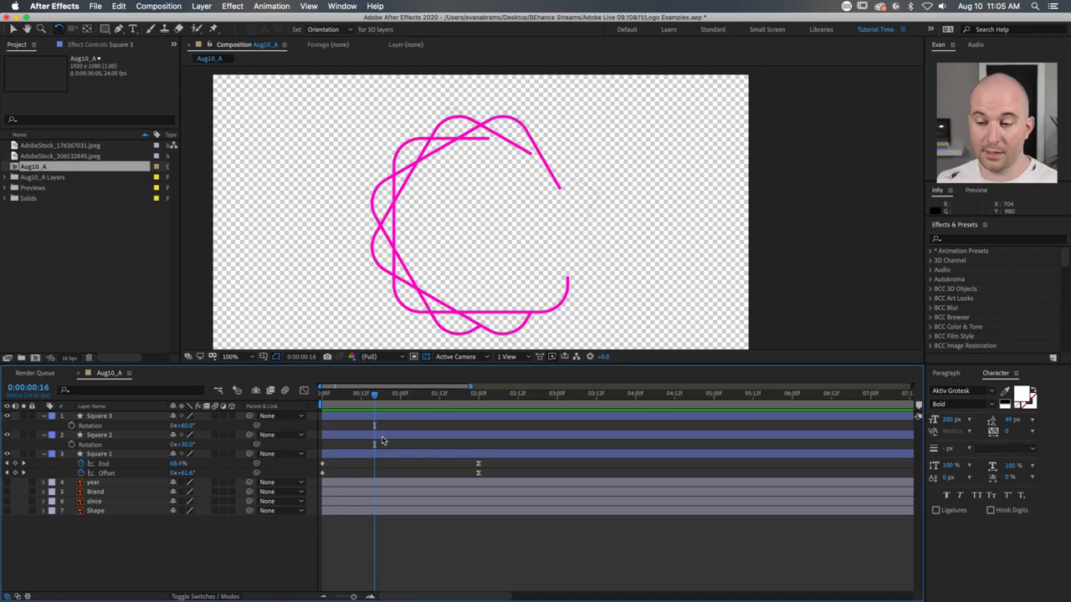
left_click(364, 435)
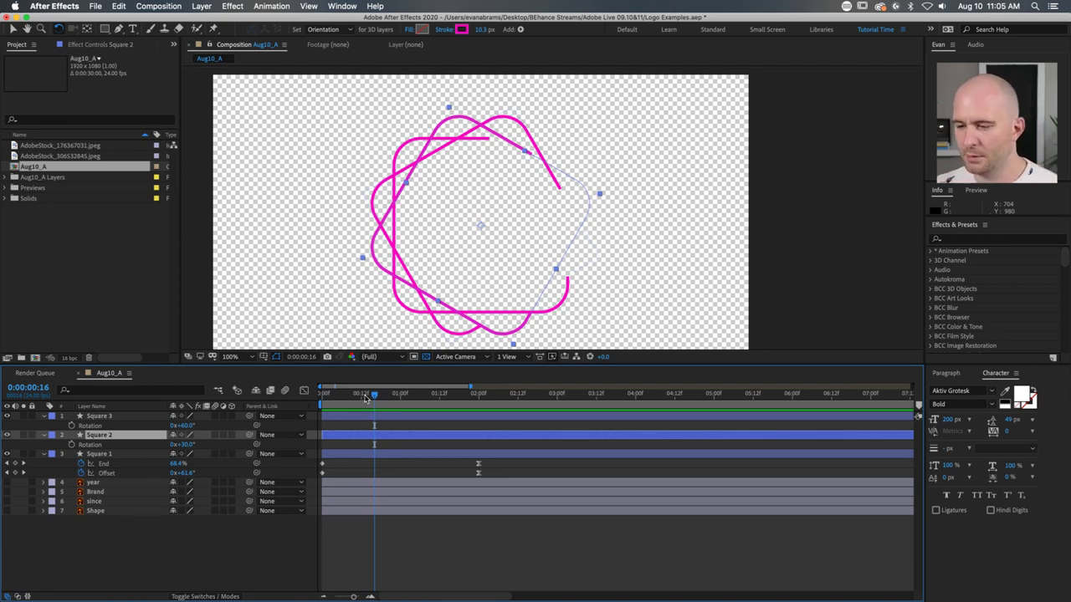
key("space")
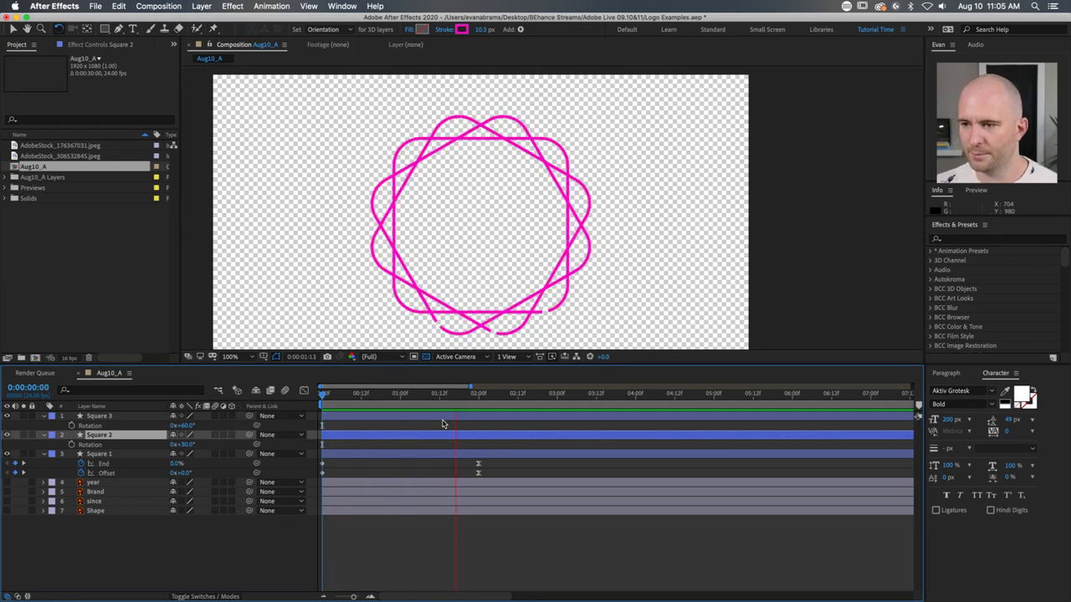
left_click(483, 405)
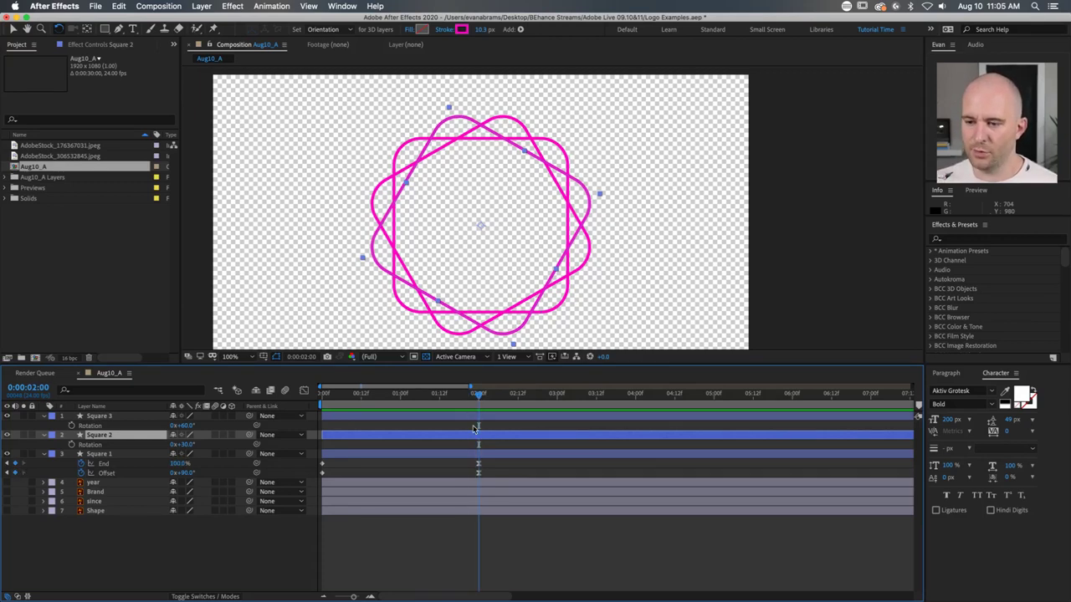
left_click(216, 527)
Step: Slide the Square 3 and Square 2 layer bars later, then show all three rings' keyframes
left_click_drag(465, 399, 218, 425)
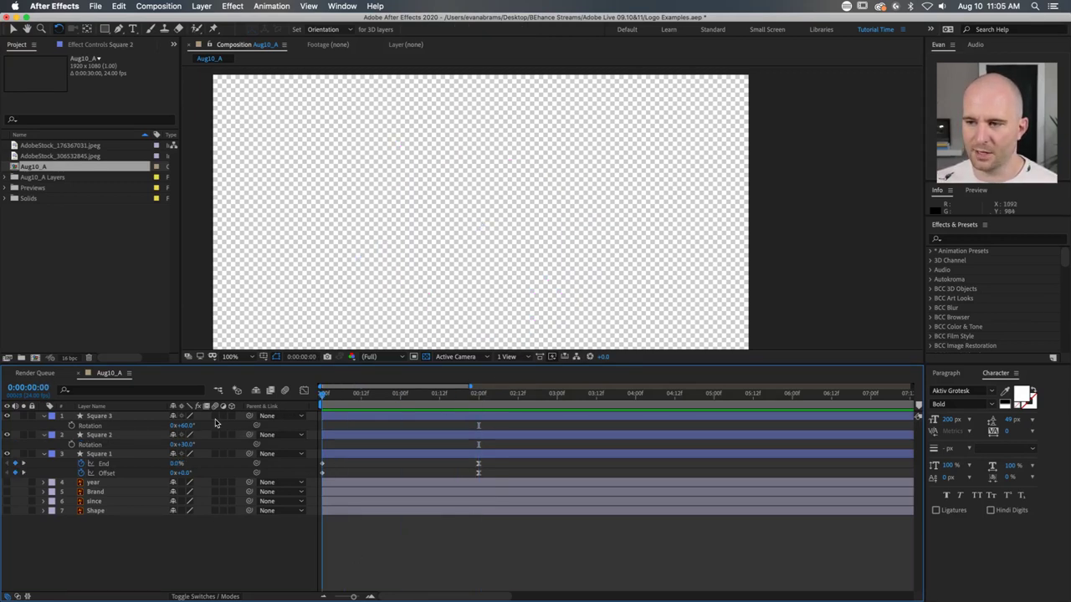
key("space")
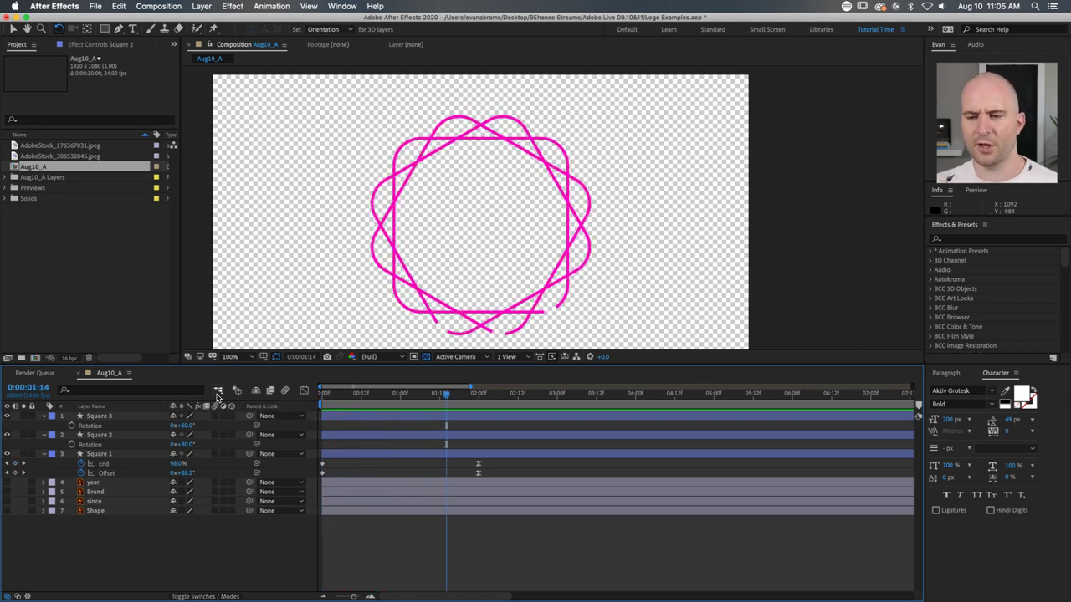
left_click_drag(351, 417, 382, 437)
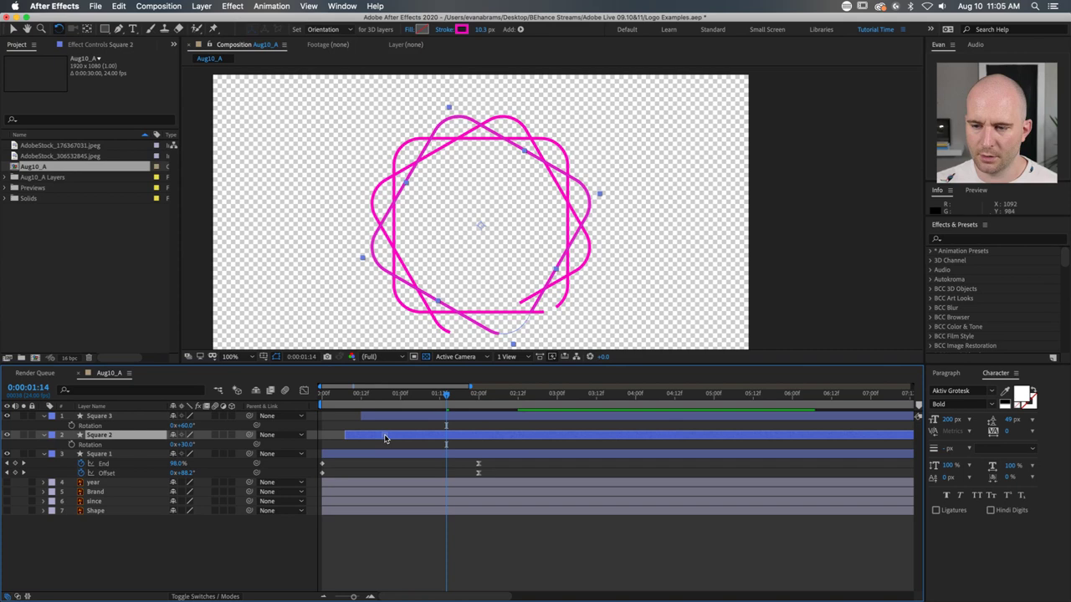
left_click(391, 452)
left_click(407, 418, "shift")
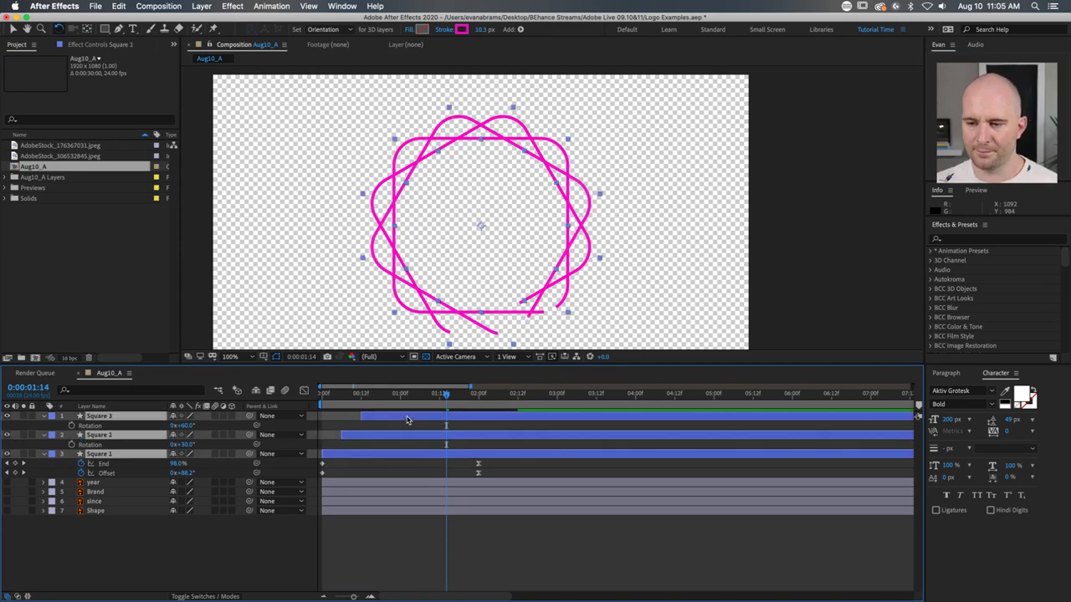
key("u")
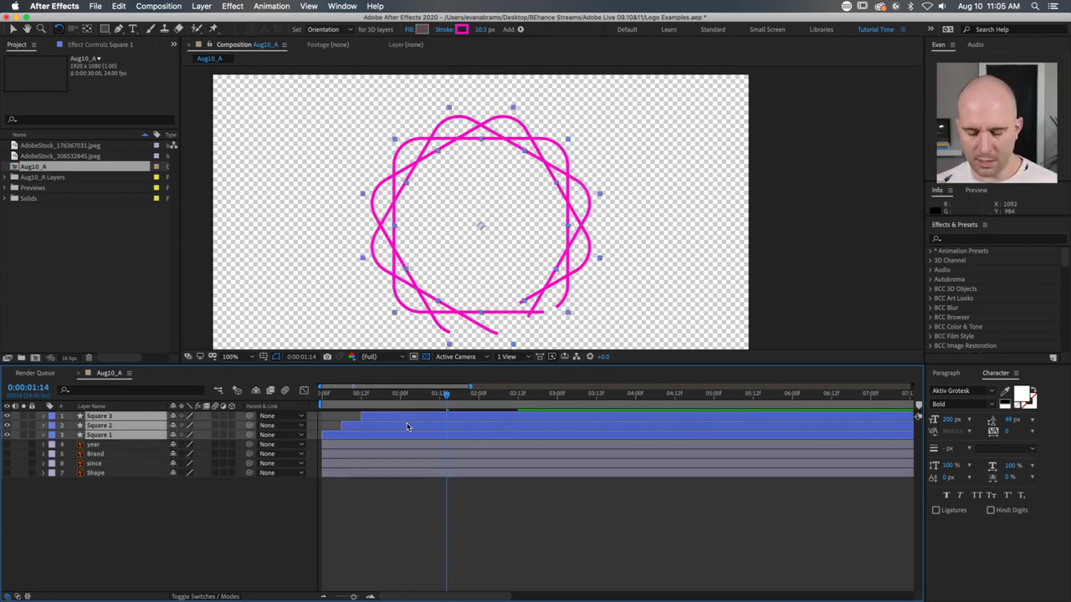
key("u")
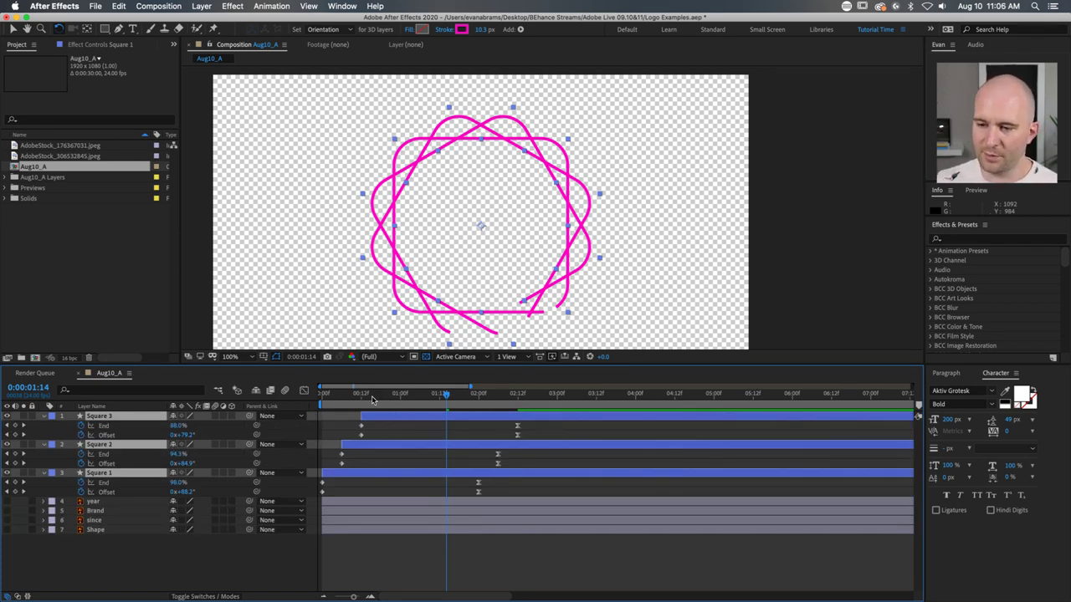
Step: Preview the staggered ring animation from the first frame
left_click_drag(376, 401, 323, 401)
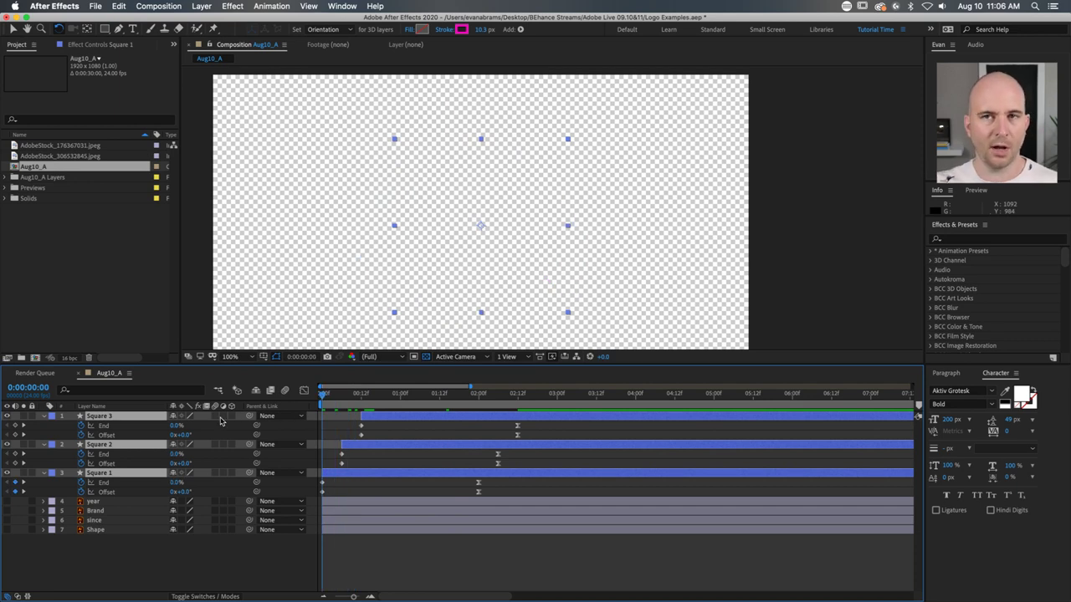
left_click(520, 417)
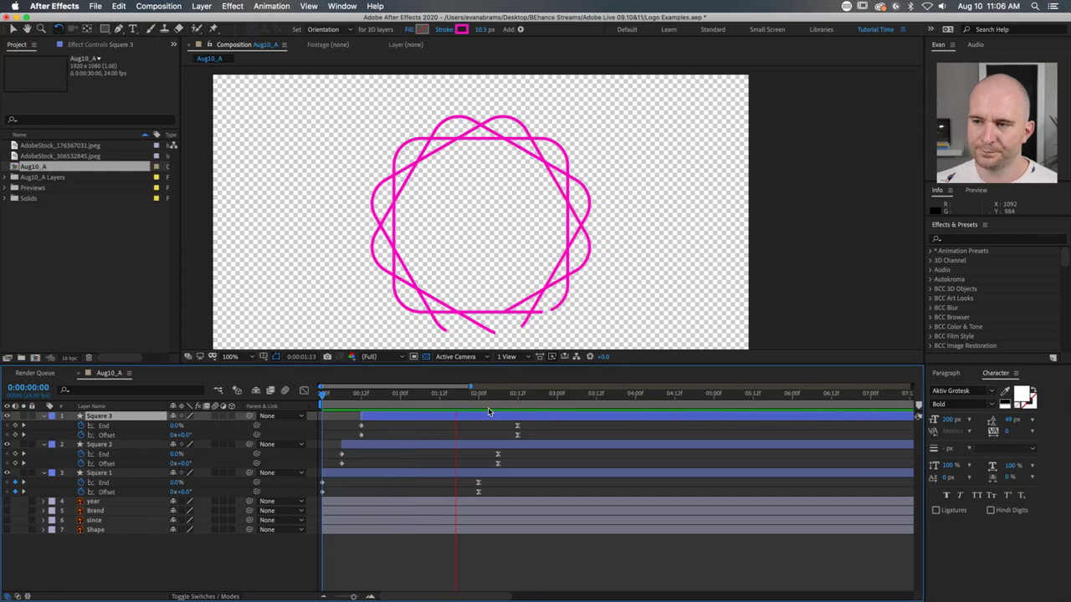
key("Home")
key("space")
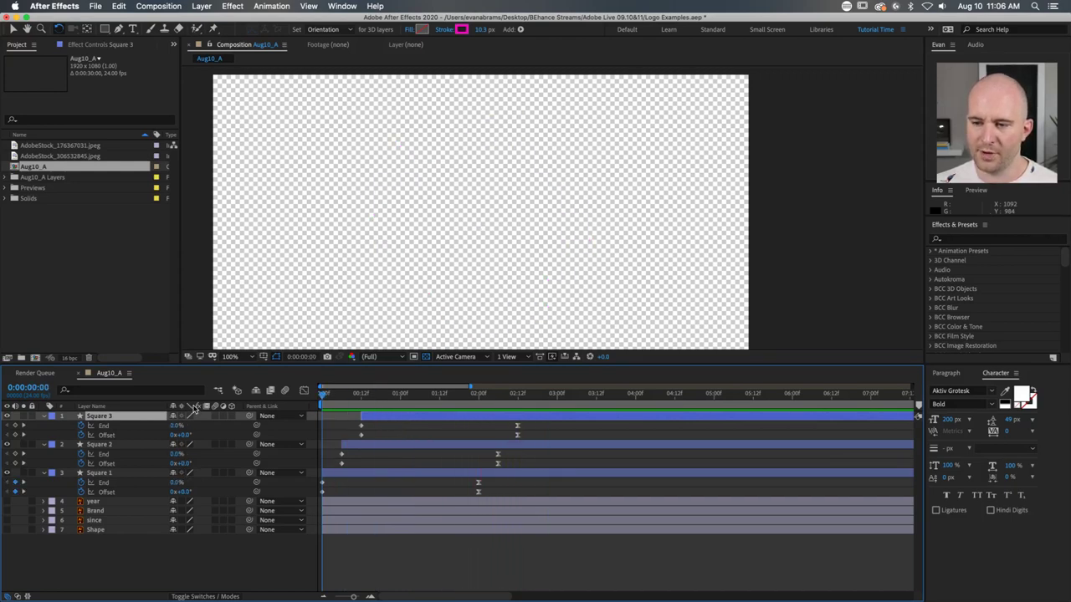
key("space")
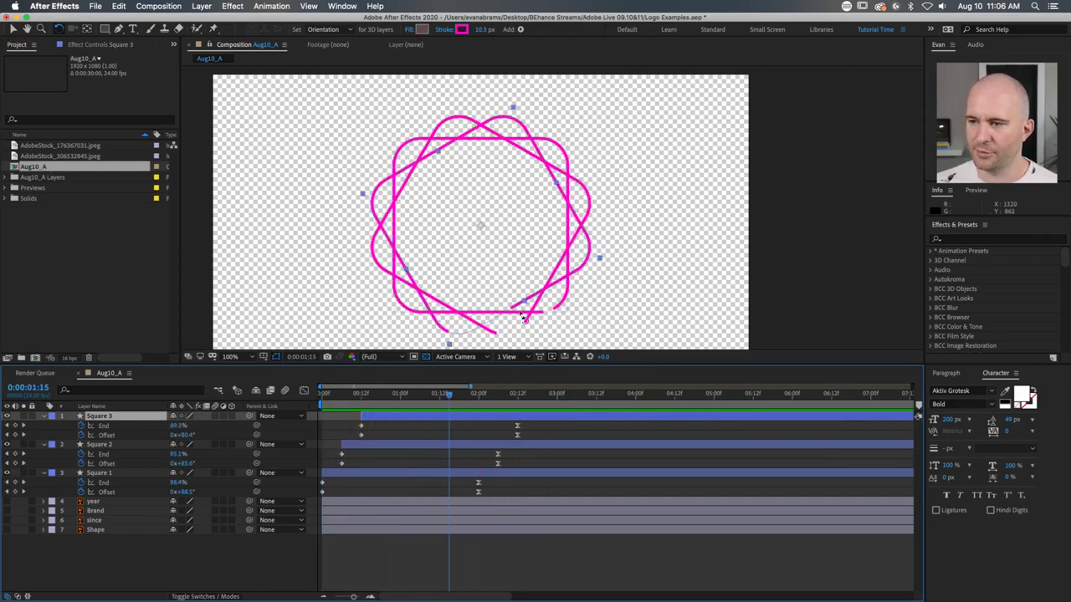
key("space")
key("space")
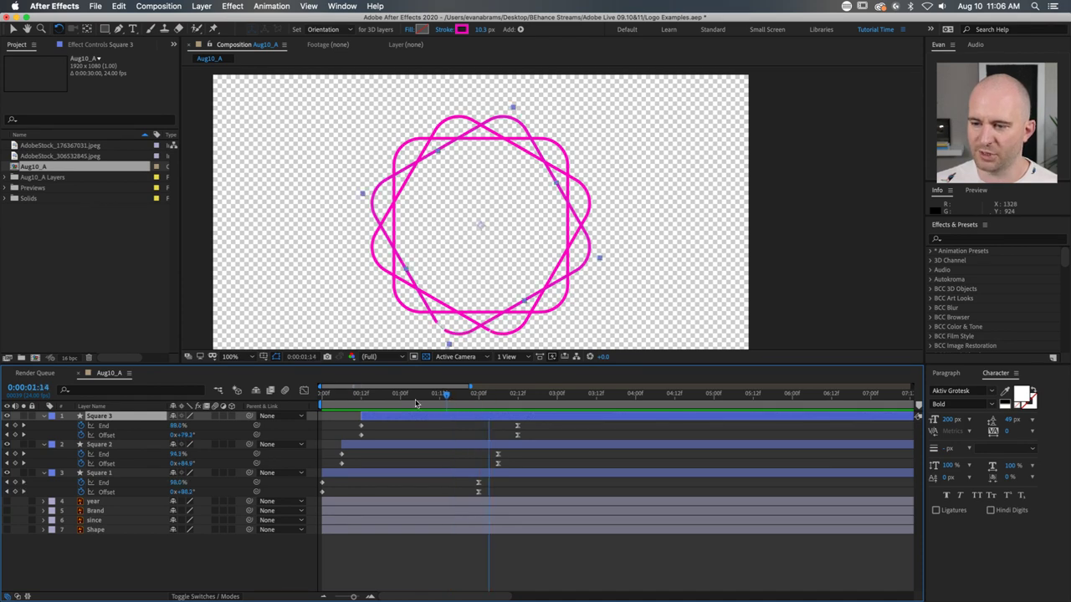
key("Home")
key("space")
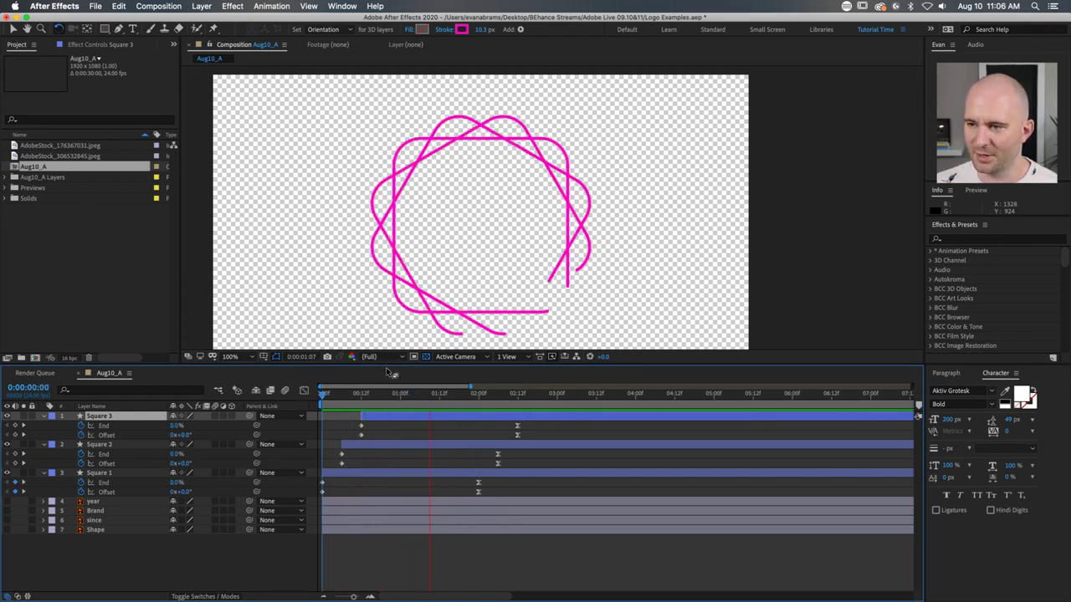
key("space")
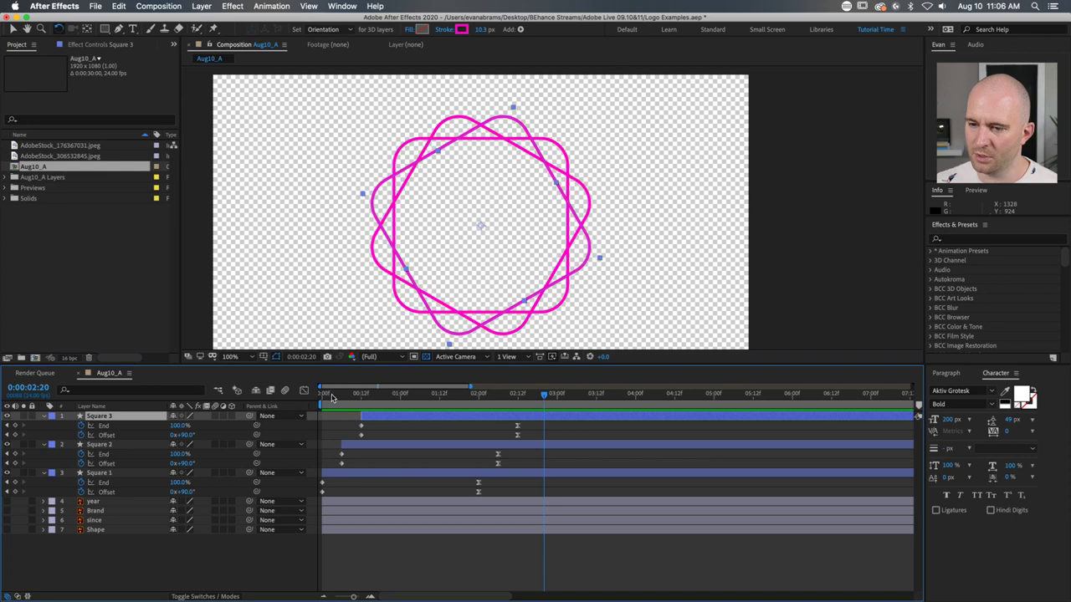
Step: Shift all squares' closing End and Offset keyframes later to stagger their finish
left_click_drag(537, 421, 470, 497)
left_click_drag(517, 435, 504, 497)
left_click(569, 429)
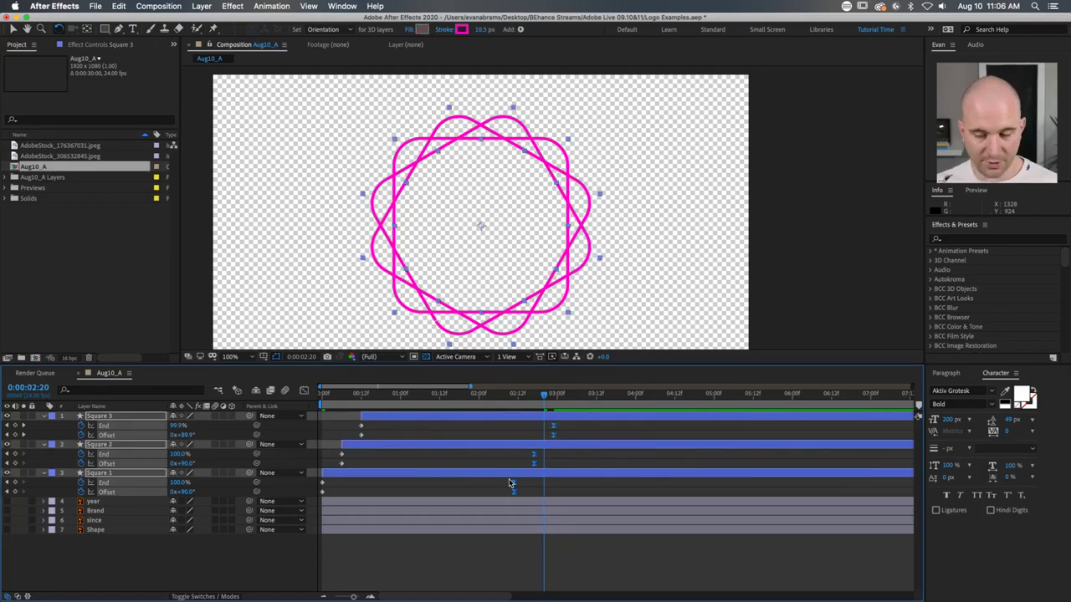
left_click_drag(553, 430, 582, 431)
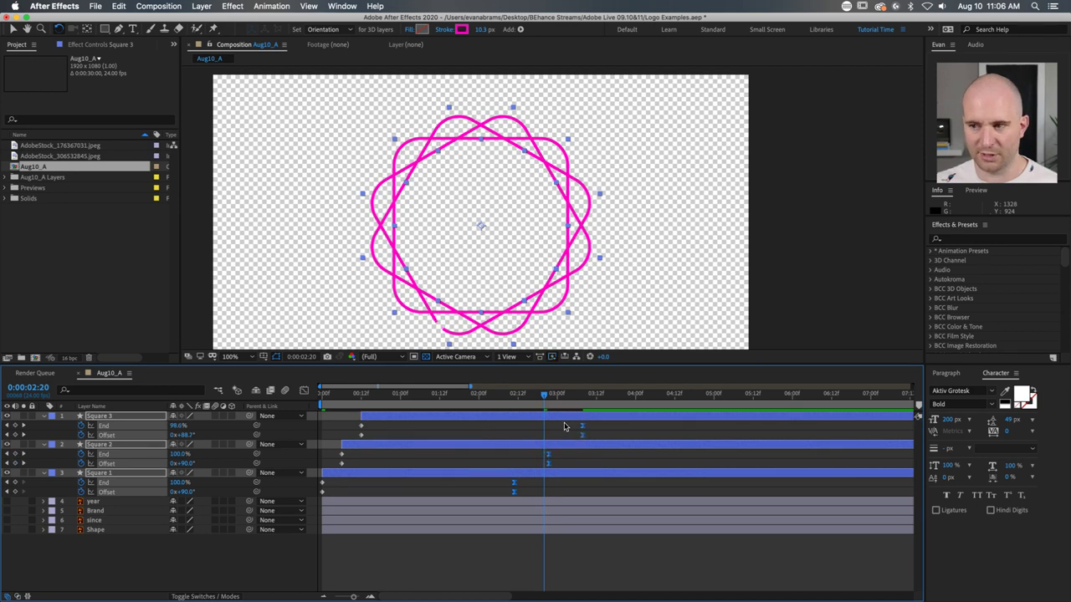
left_click_drag(548, 463, 537, 462)
Step: Move Square 3's end keyframes to 0:00:03:06 and select all three squares
key("space")
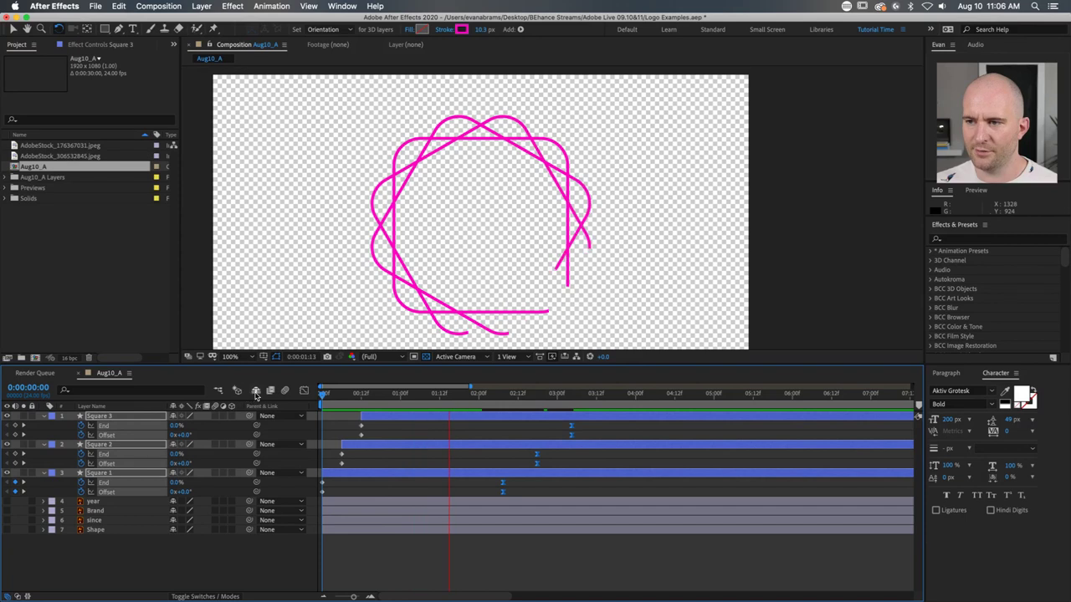
left_click_drag(499, 393, 571, 405)
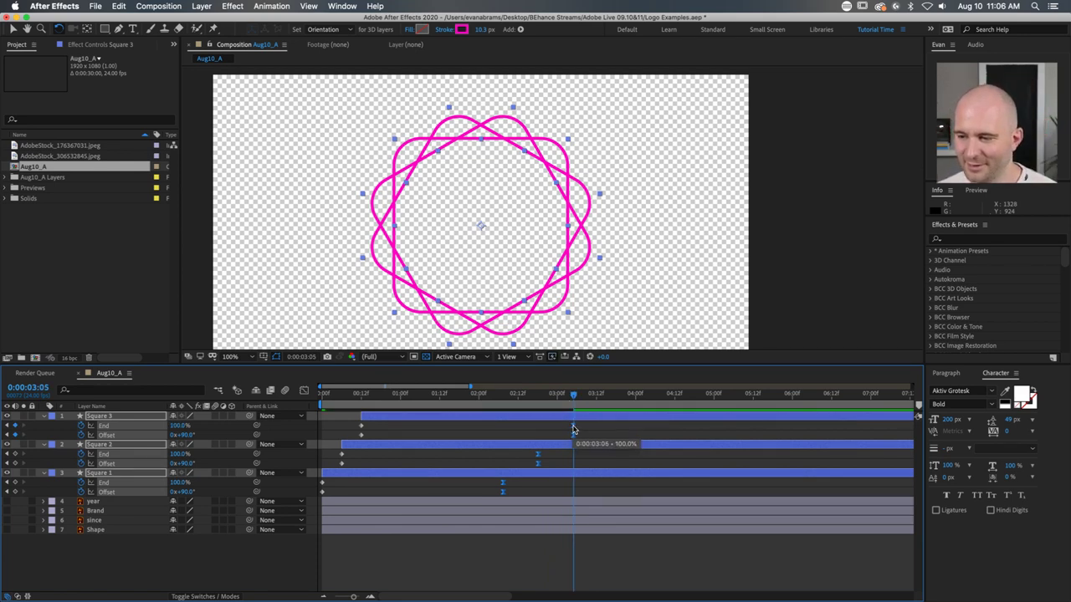
left_click(572, 429)
mouse_move(569, 394)
left_mouse_down()
mouse_move(411, 395)
mouse_move(574, 395)
left_mouse_up()
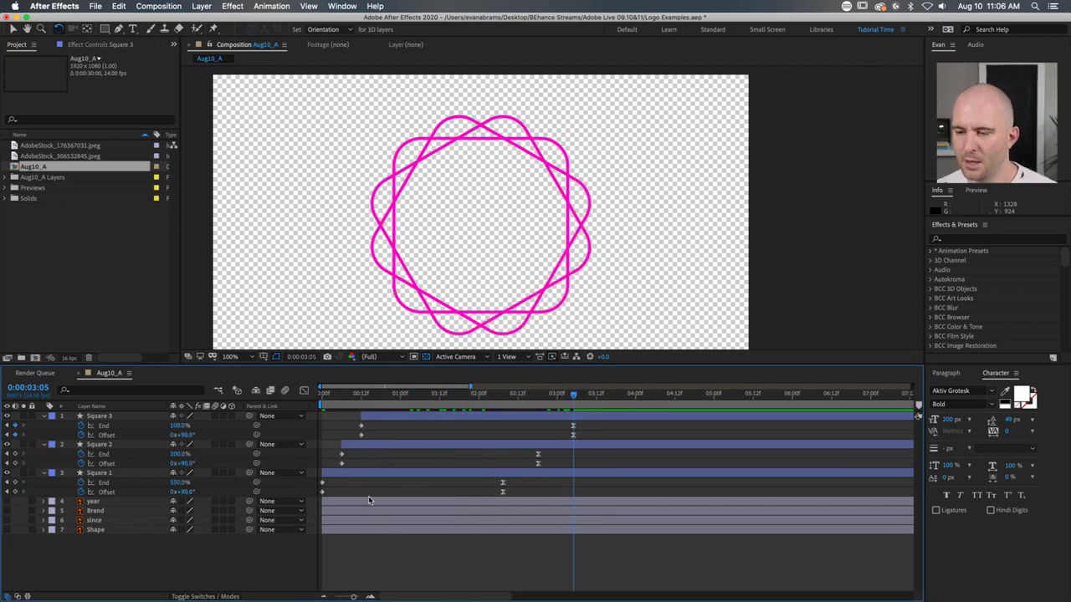
left_click(390, 474)
left_click(401, 418, "shift")
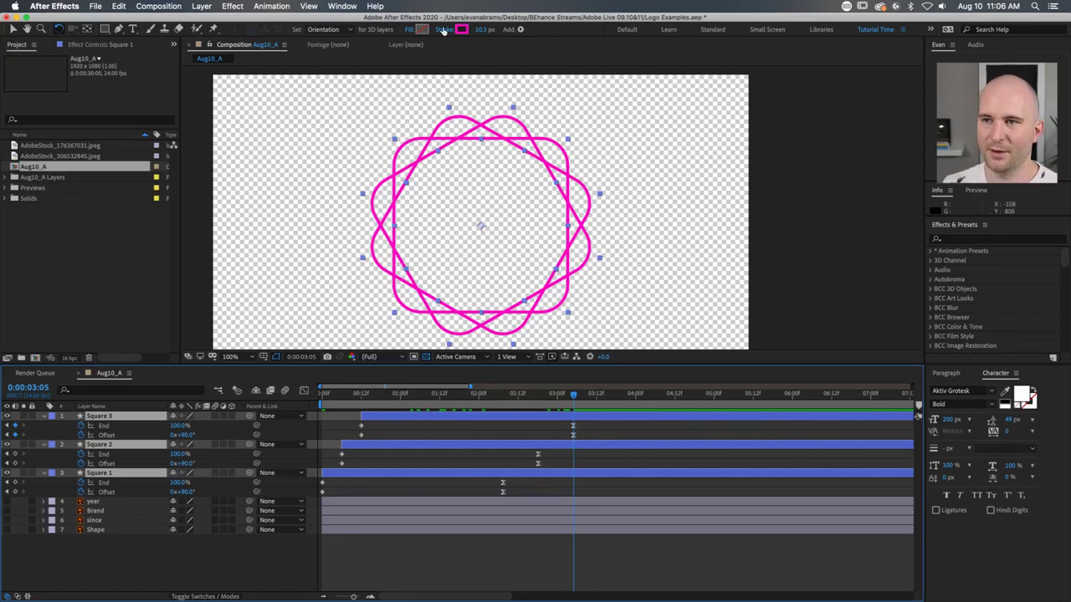
Step: Set the stroke colour of Squares 1–3 to black 000000 and preview the result
left_click(462, 29)
left_click_drag(225, 298, 85, 391)
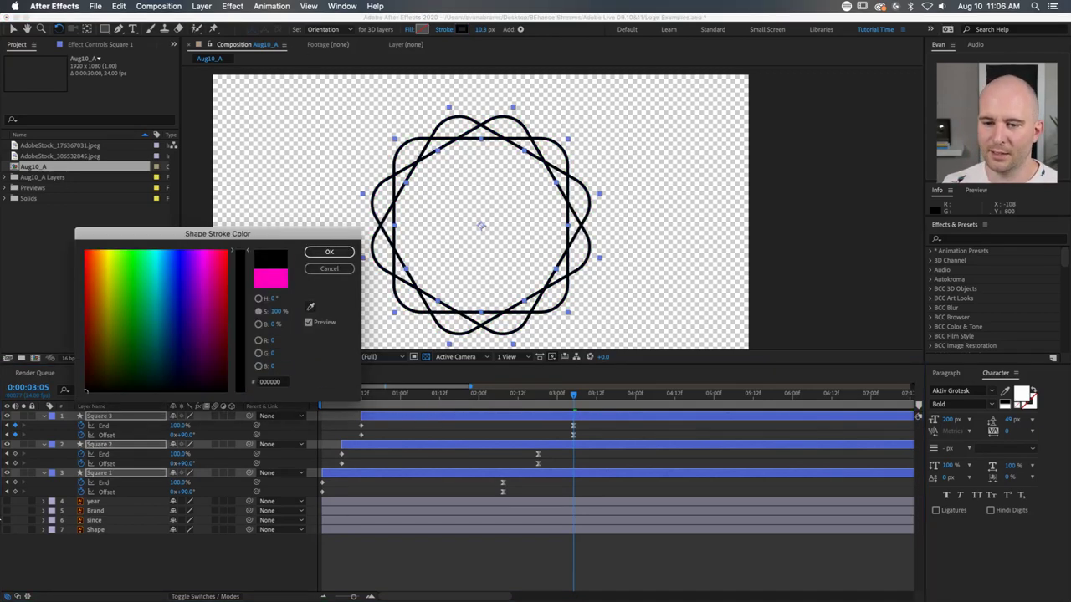
left_click(329, 251)
left_click(498, 548)
key("Home")
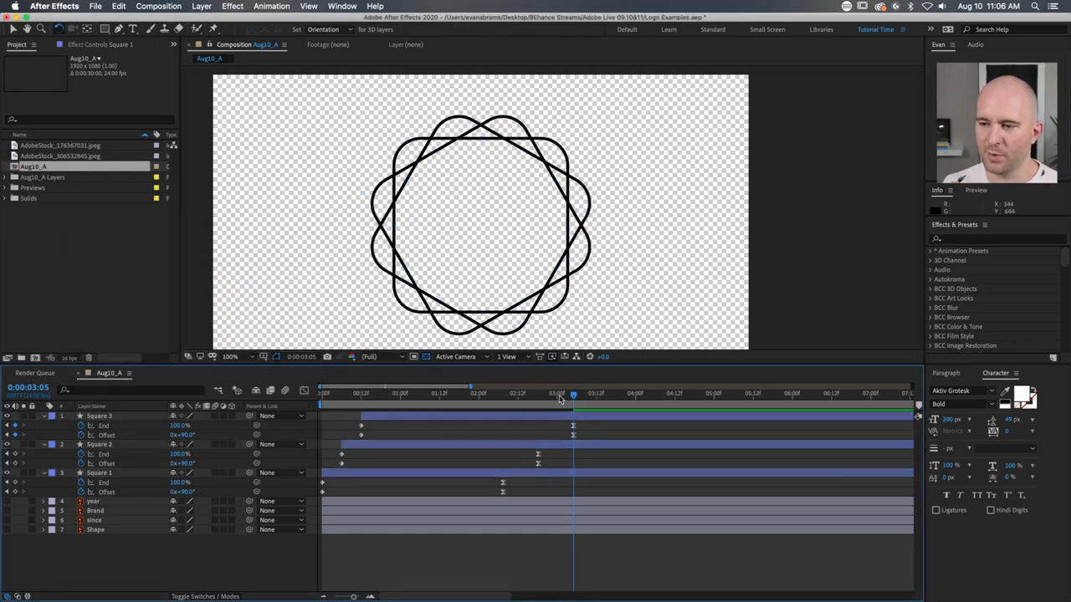
key("space")
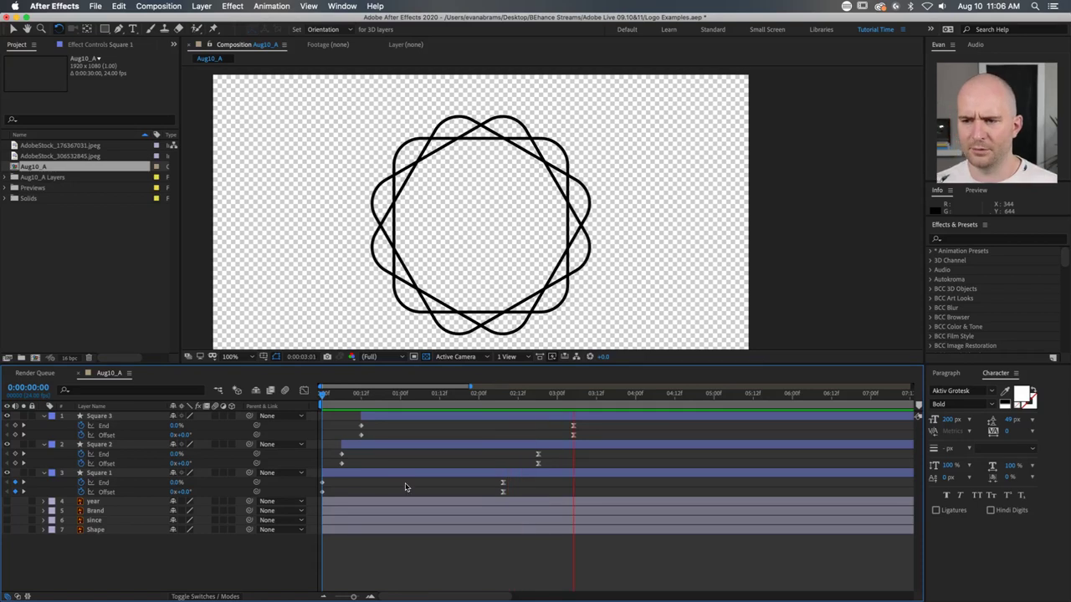
key("space")
Step: Add a Null Object layer, Null 10, and parent Squares 1–3 to it
right_click(188, 576)
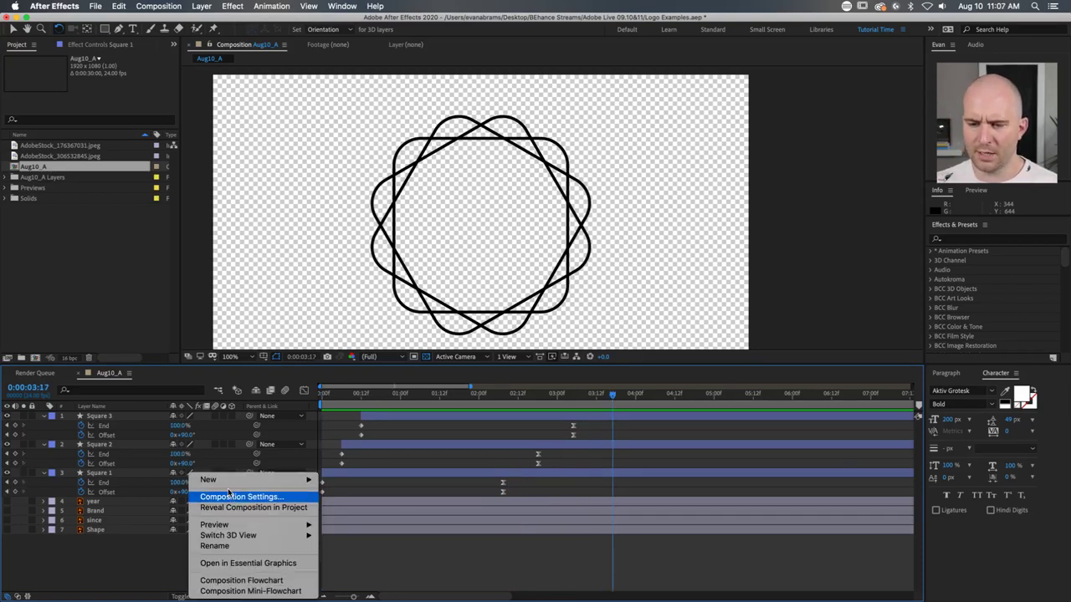
mouse_move(228, 484)
left_click(348, 533)
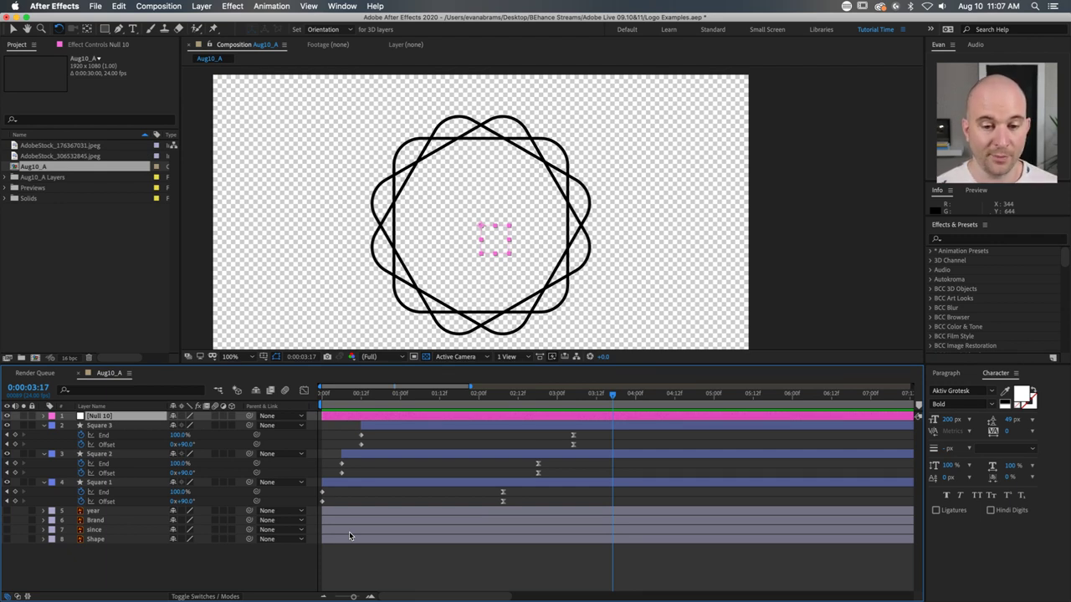
left_click(585, 482)
left_click(586, 454, "shift")
left_click(586, 426, "shift")
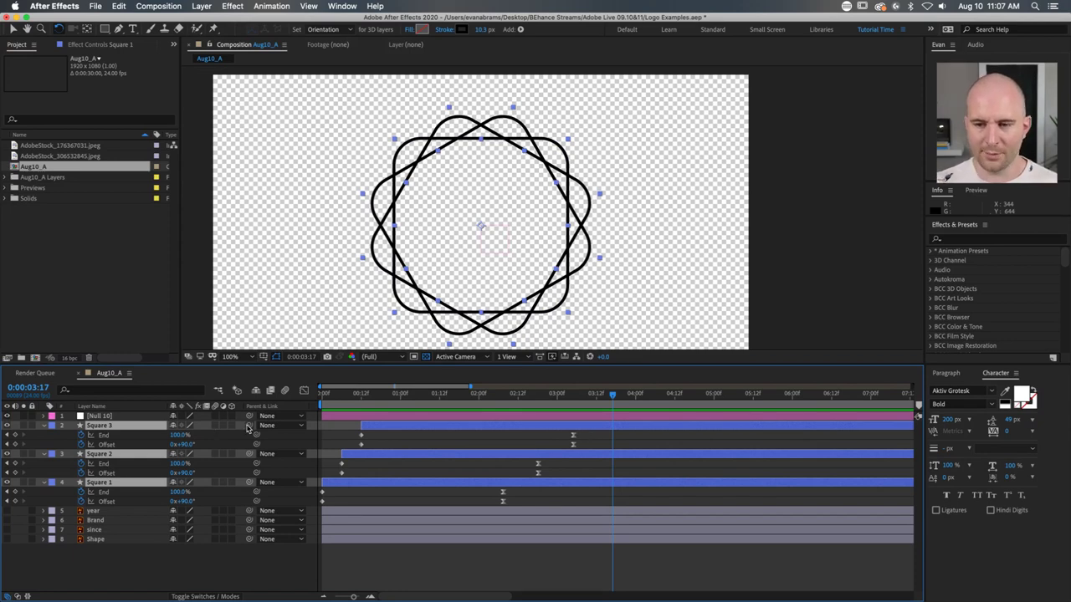
left_click_drag(251, 430, 238, 414)
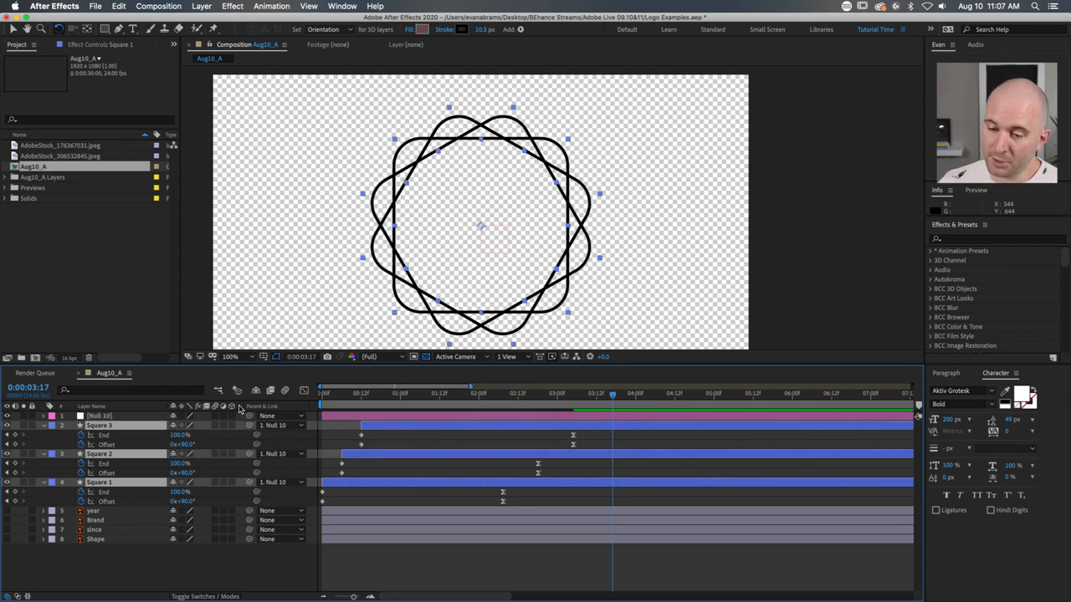
Step: Test-rotate Null 10, go to about 0:00:03:12, and show its Scale and Rotation
left_click(437, 416)
left_click(151, 427)
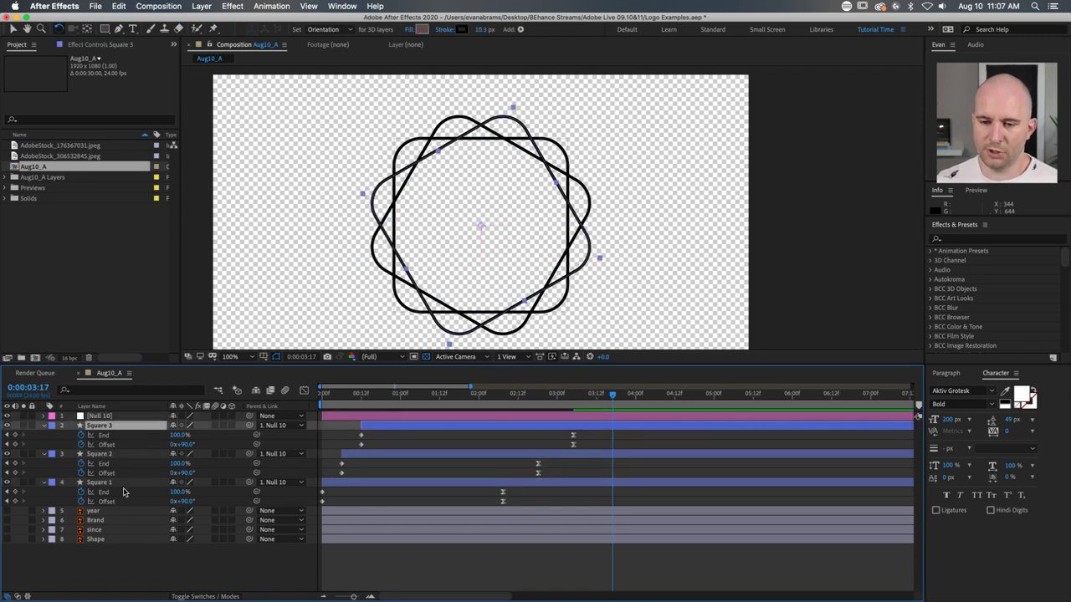
left_click(125, 483, "shift")
left_click(332, 417)
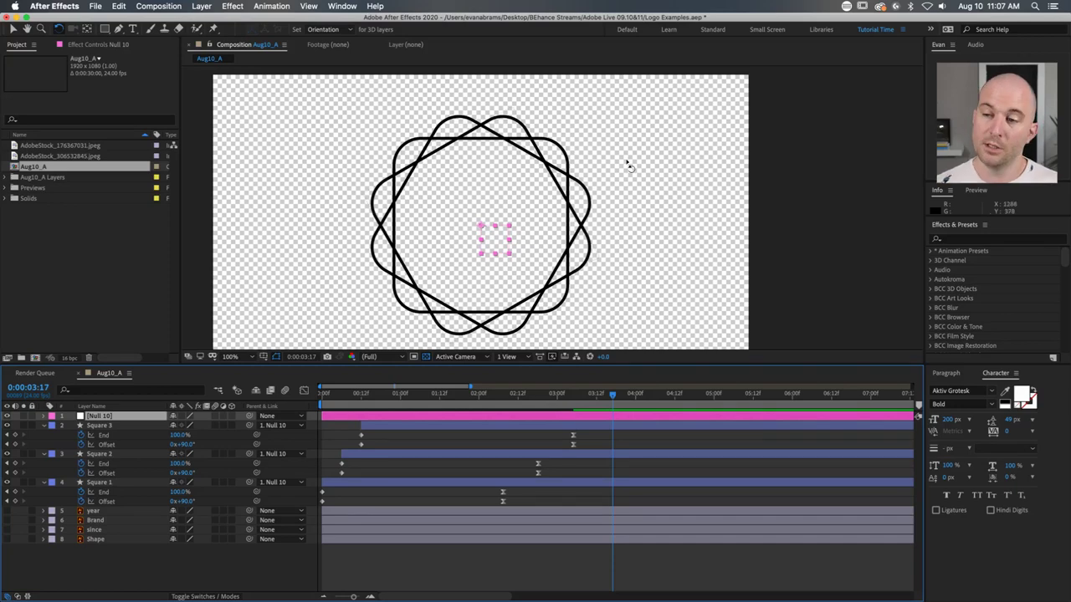
left_click_drag(494, 245, 485, 186)
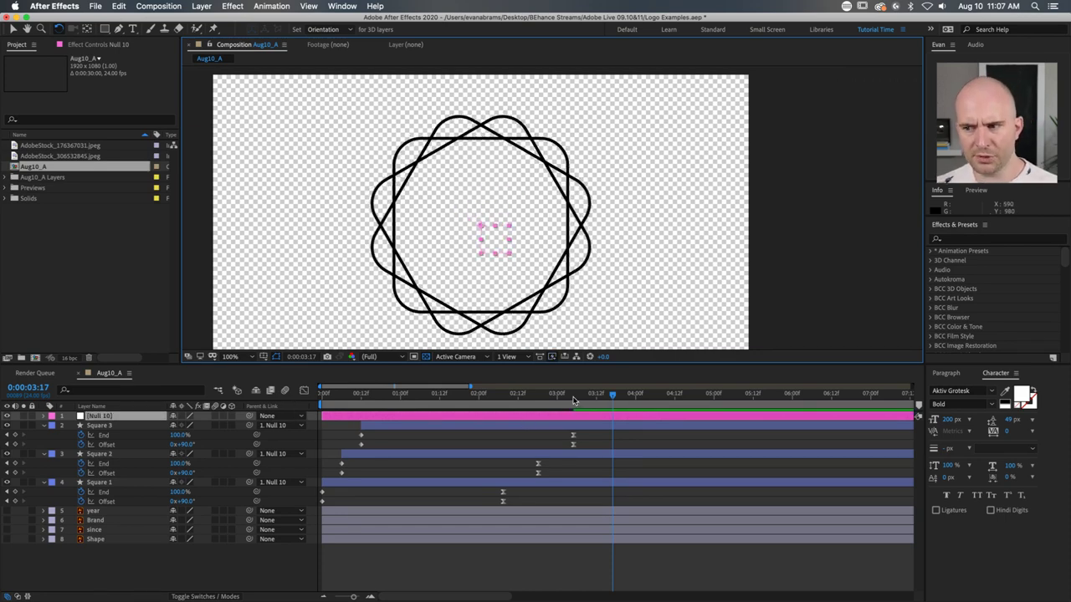
left_click_drag(574, 401, 599, 406)
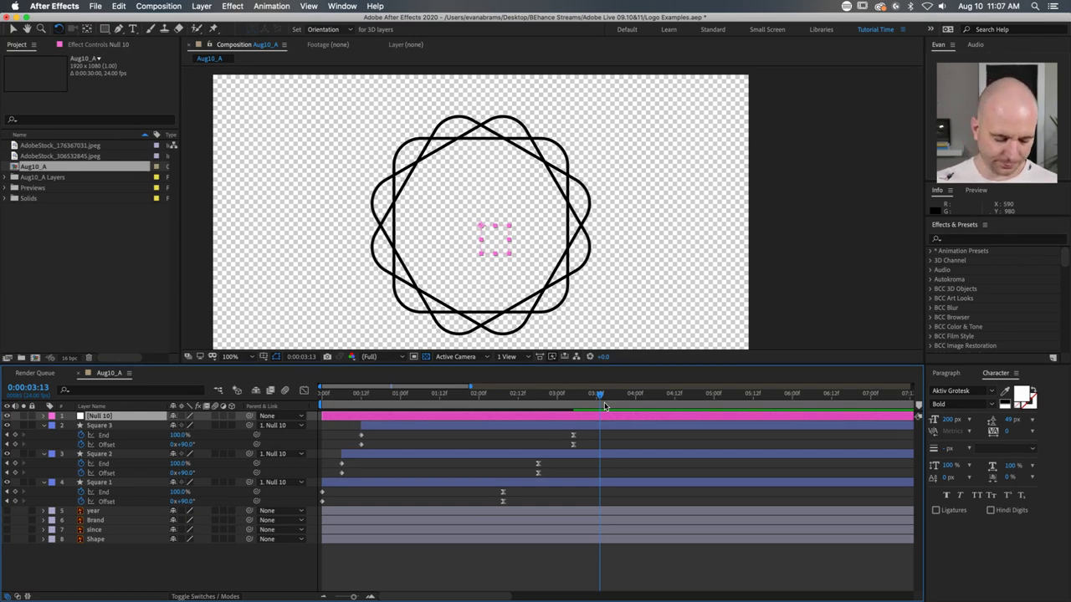
key("s")
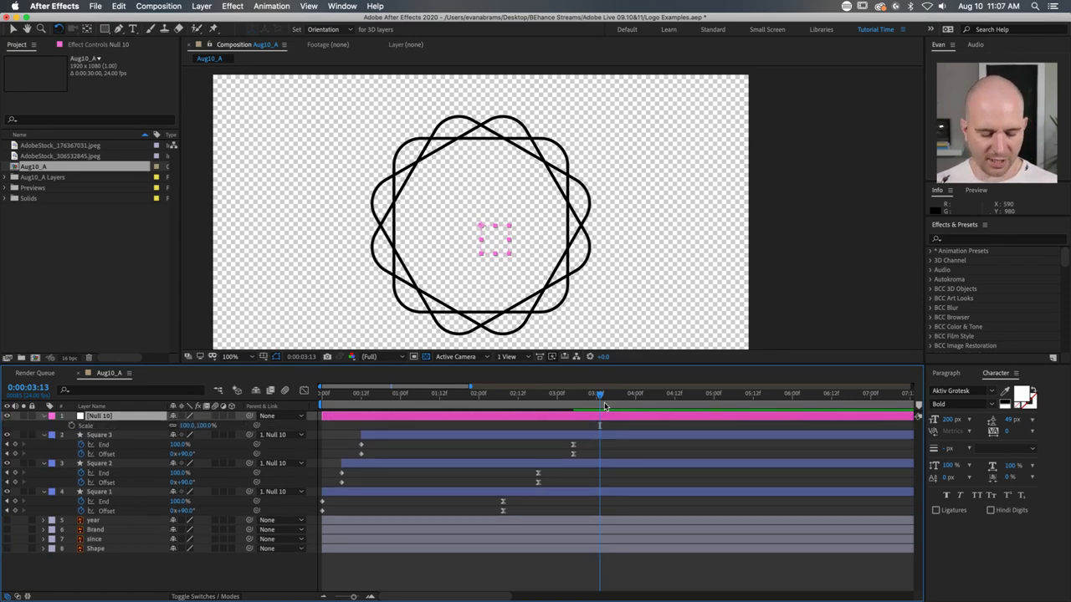
key("shift+r")
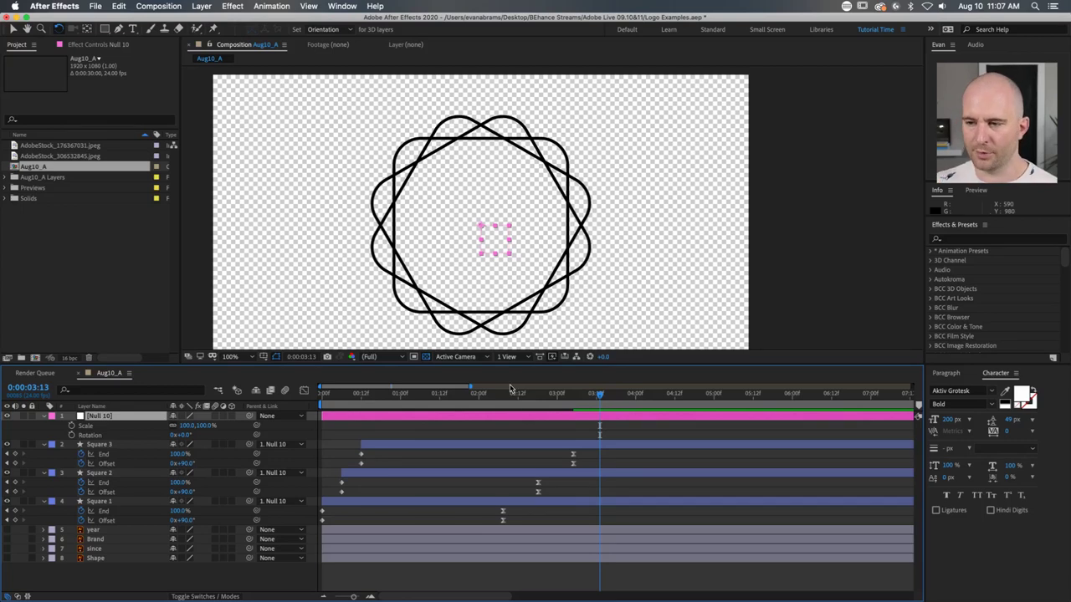
left_click(188, 436)
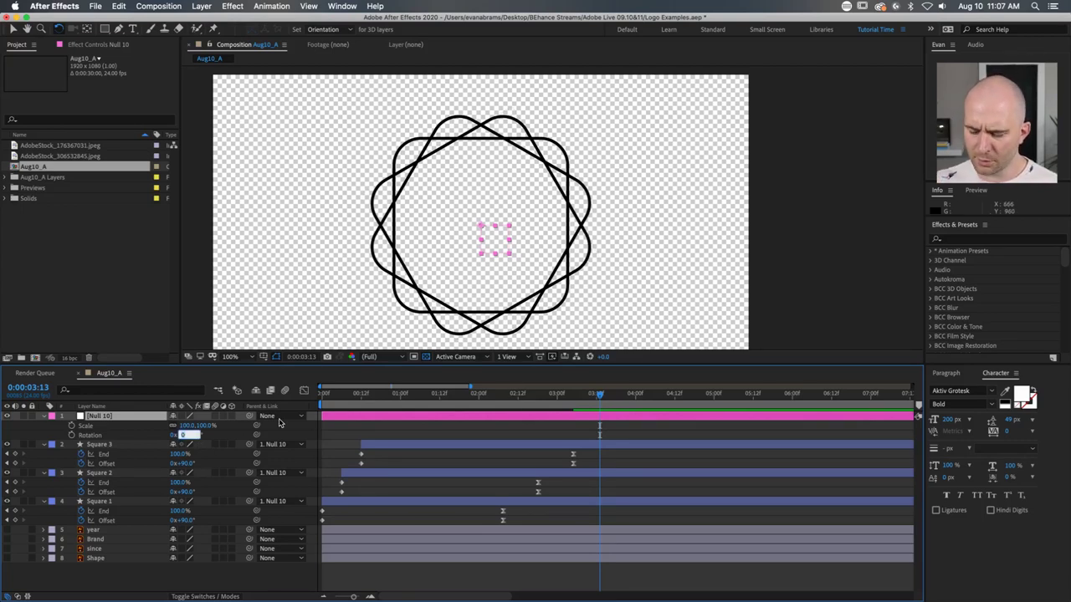
Step: Set Null 10's rotation to 180° and preview the rings drawing on
type("180")
key("Return")
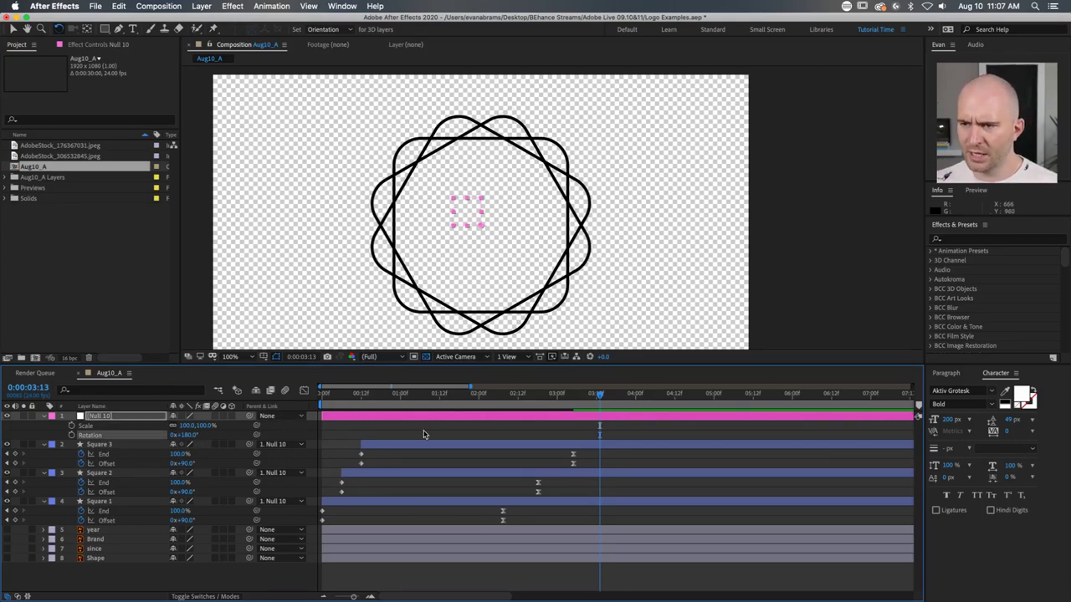
left_click_drag(584, 402, 309, 410)
key("space")
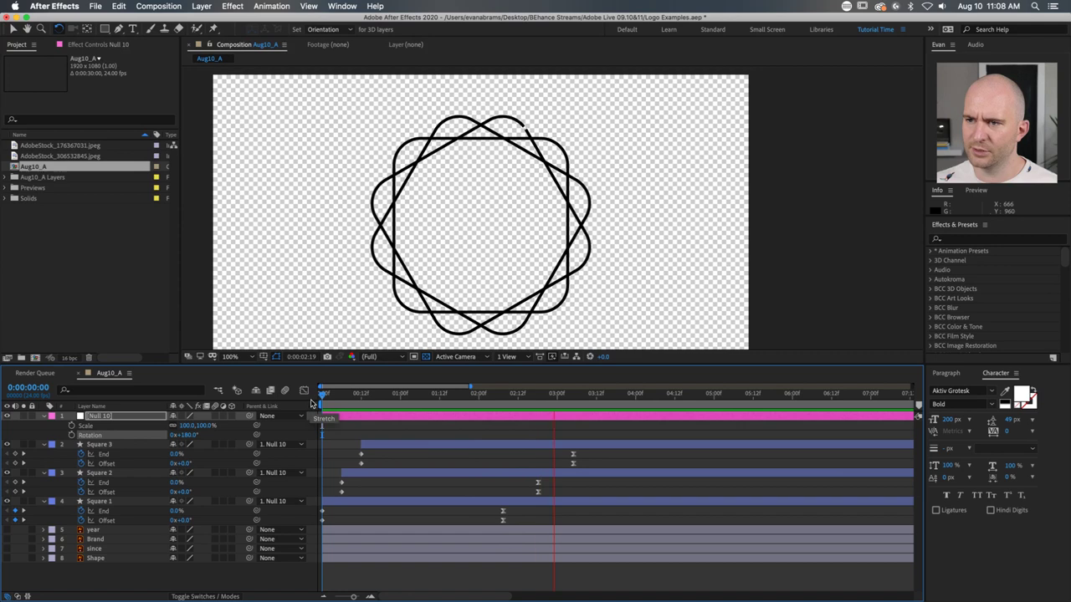
Step: Keyframe Null 10's Scale and Rotation at 0:00:04:00, then add starting keys of 50% and 60°
left_click_drag(620, 401, 636, 402)
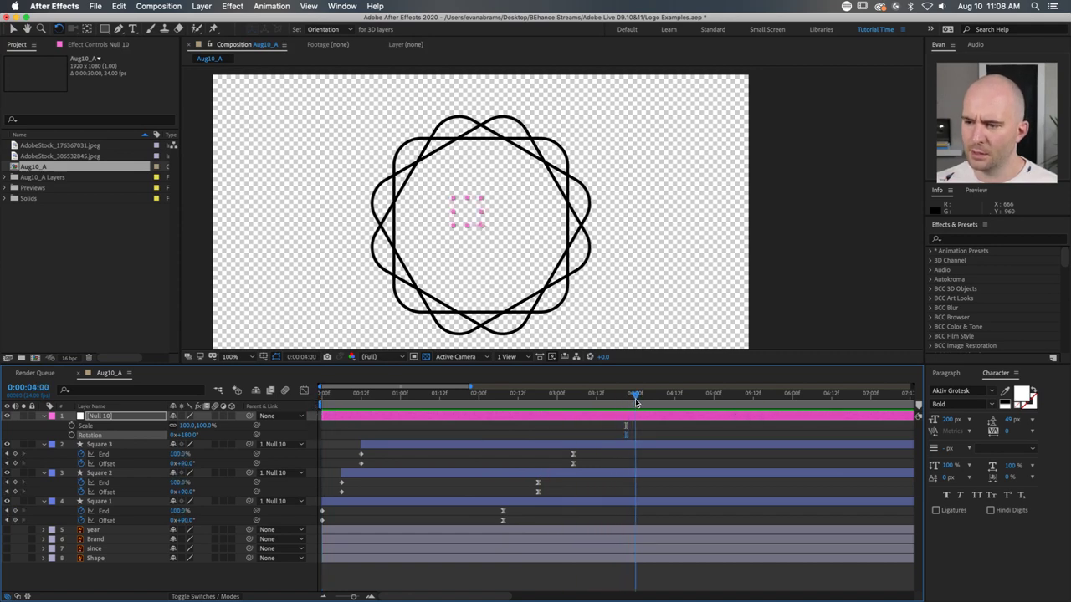
left_click(71, 425)
left_click(72, 435)
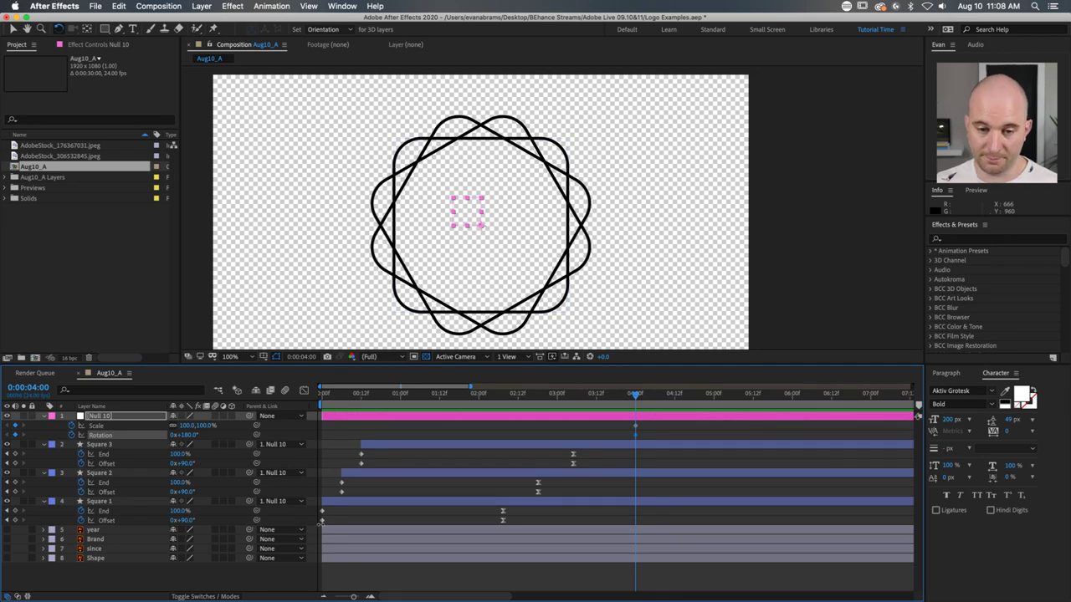
left_click(446, 431)
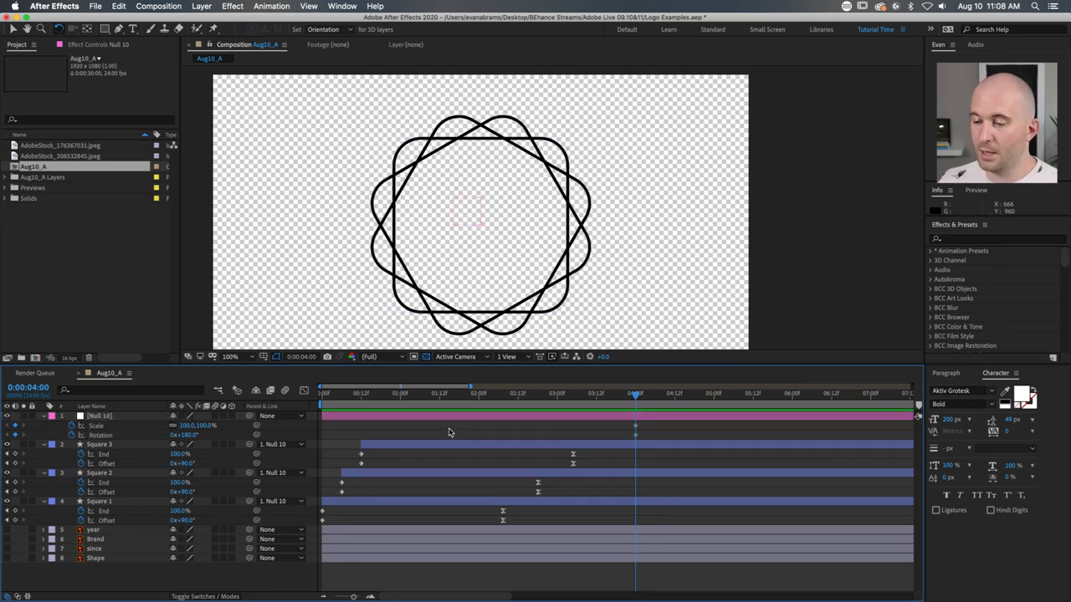
left_click(633, 405)
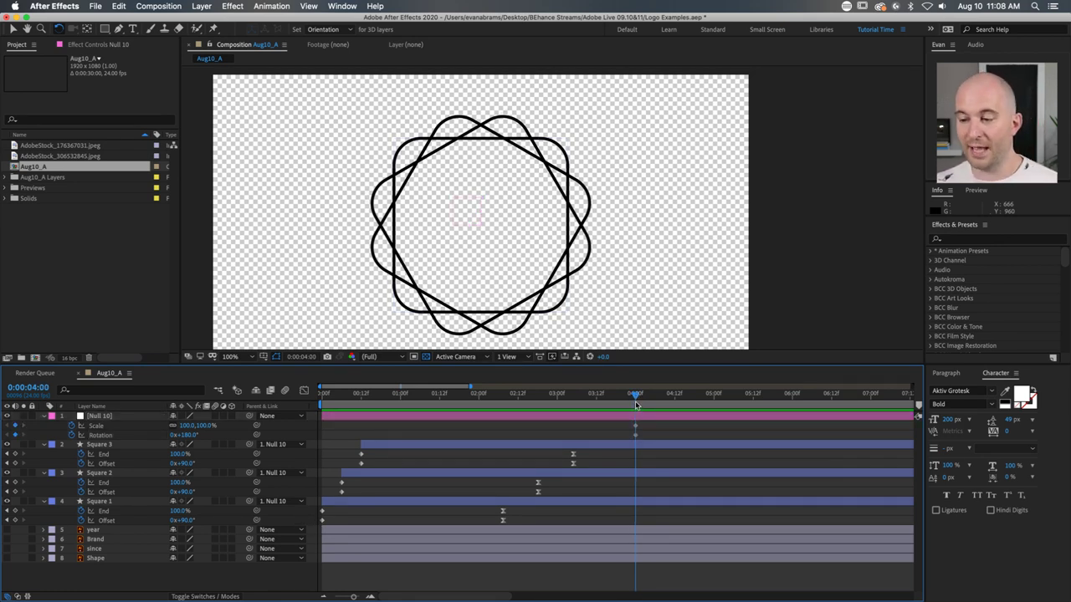
mouse_move(633, 405)
left_mouse_down()
mouse_move(443, 410)
mouse_move(347, 432)
left_mouse_up()
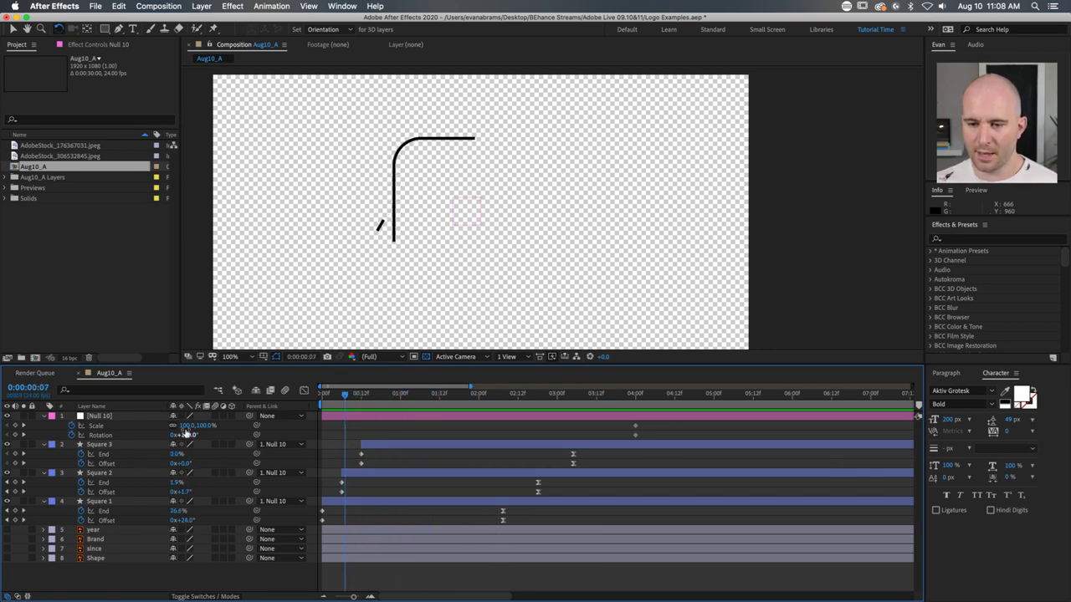
left_click_drag(186, 433, 205, 482)
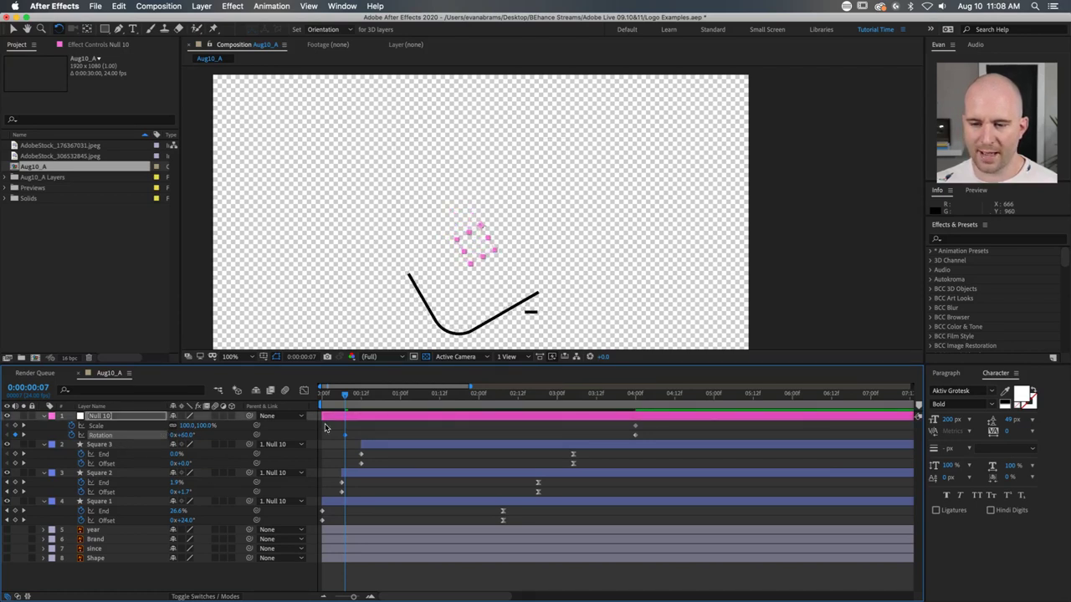
left_click_drag(205, 425, 194, 425)
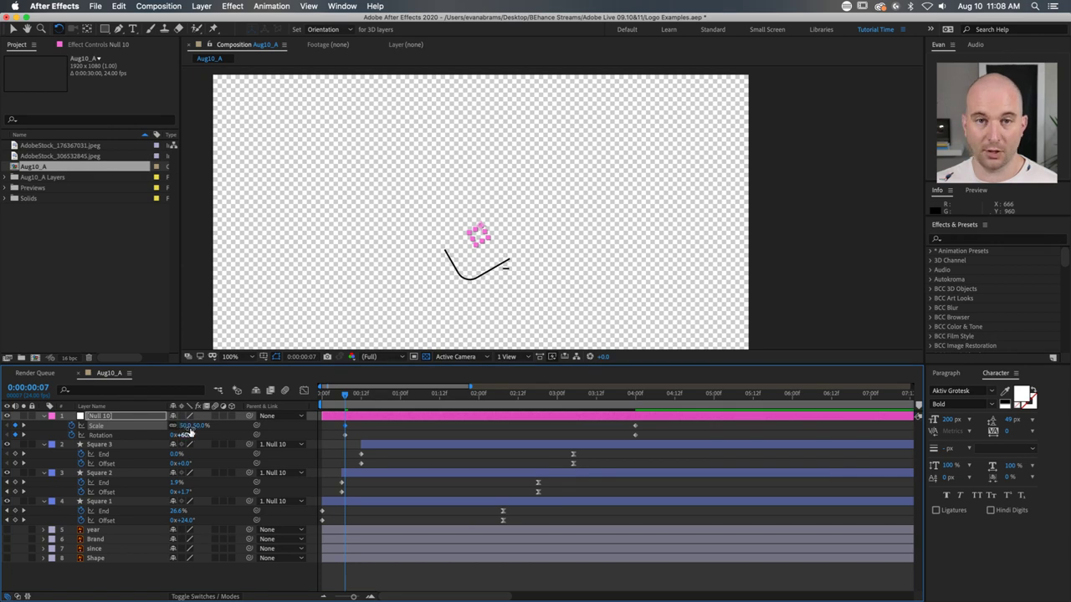
left_click_drag(339, 418, 325, 440)
Step: Move Null 10's final Scale and Rotation keyframes earlier to about 0:00:03:18 and preview
key("Home")
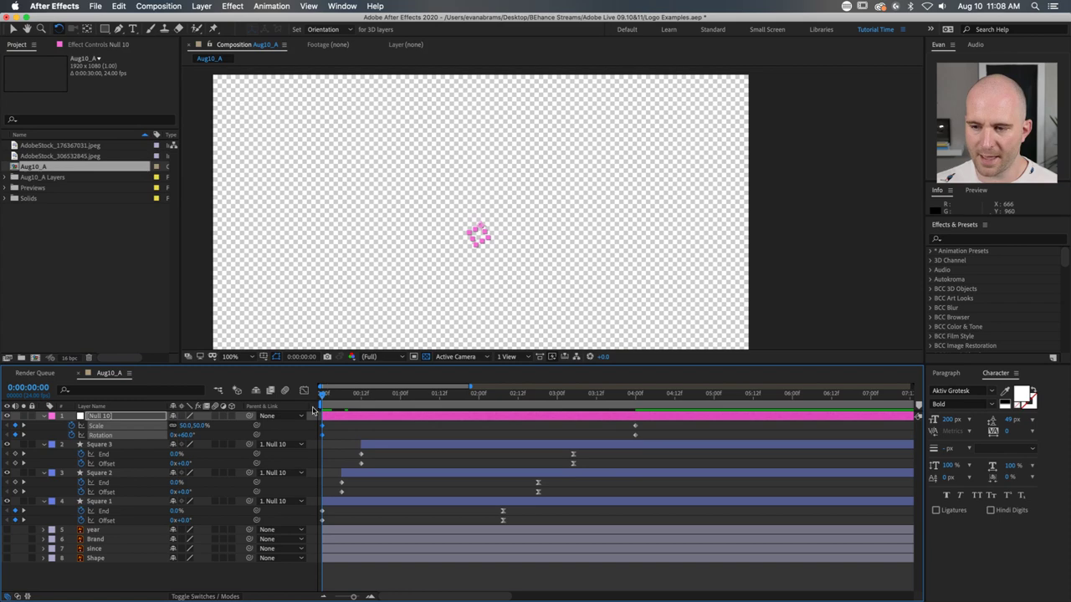
key("space")
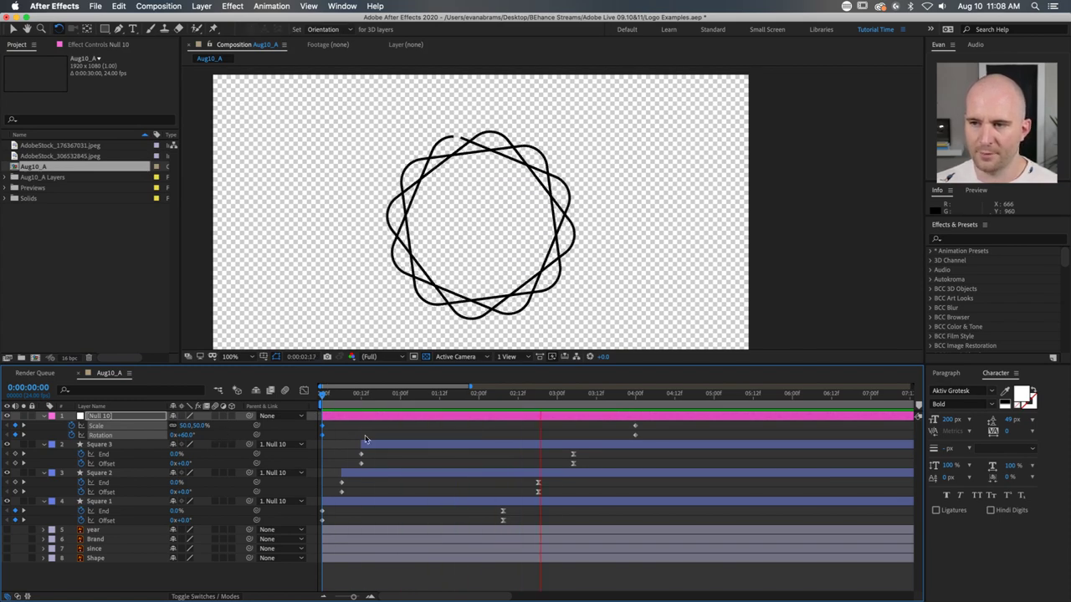
key("space")
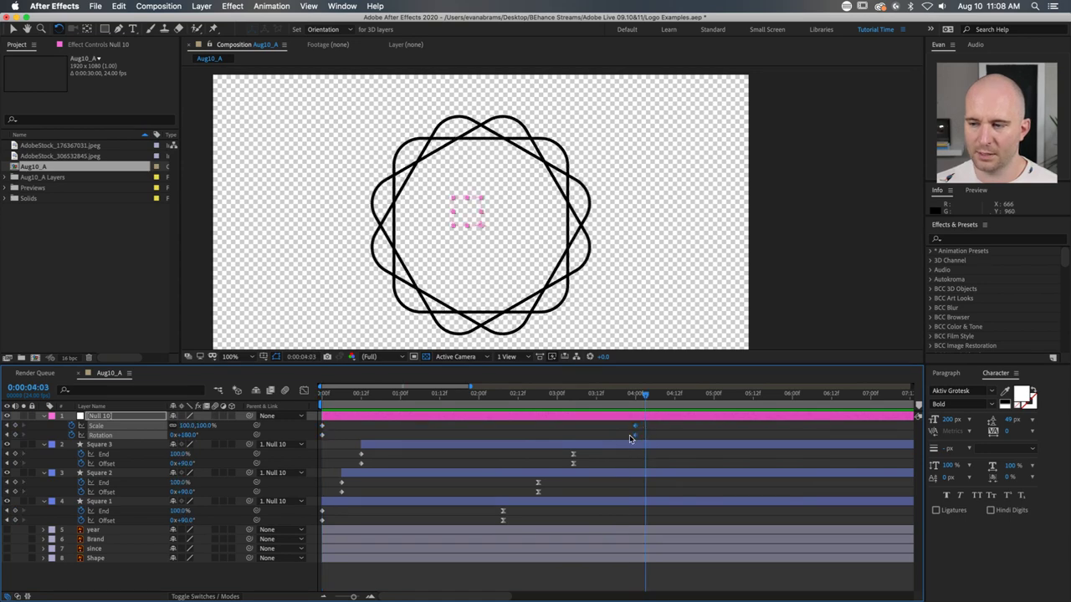
left_click_drag(635, 439, 614, 442)
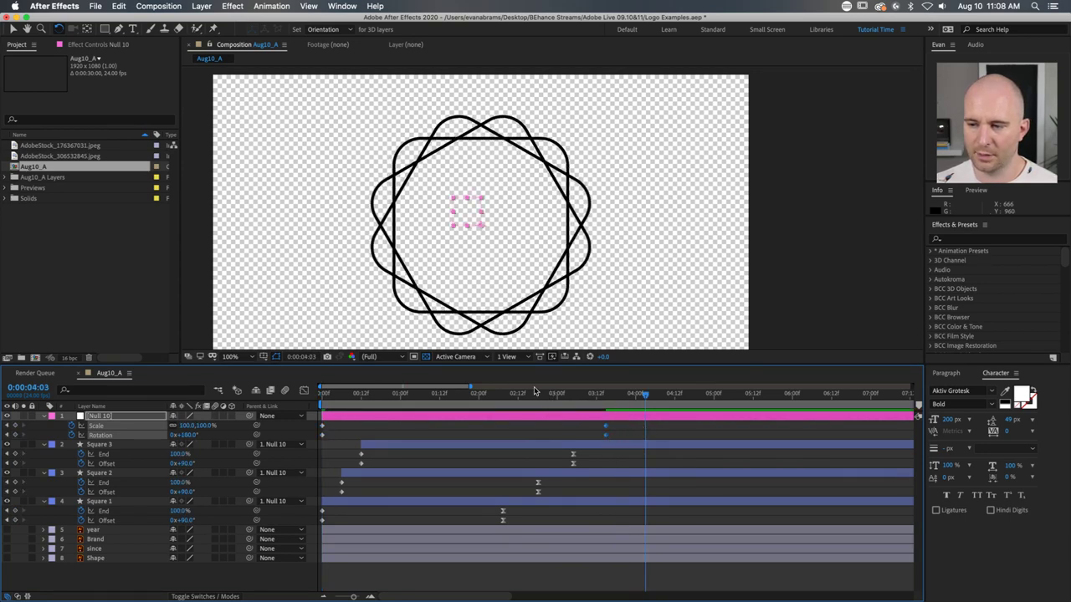
key("Home")
key("space")
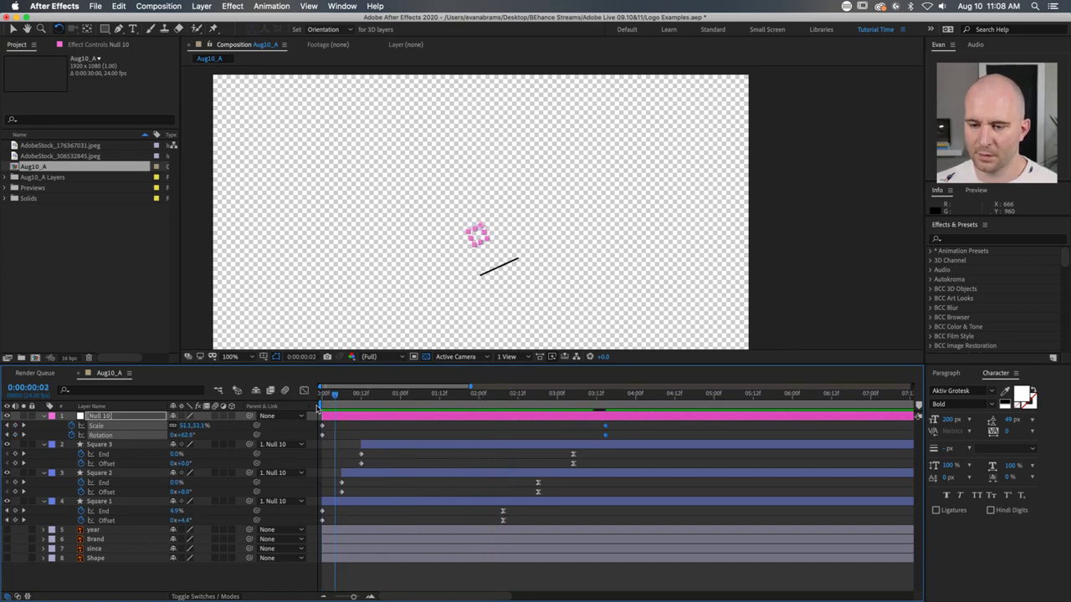
Step: Change Null 10's starting scale to 110%, then preview and check the rings near 0:00:03:05
left_click(235, 431)
left_click(200, 425)
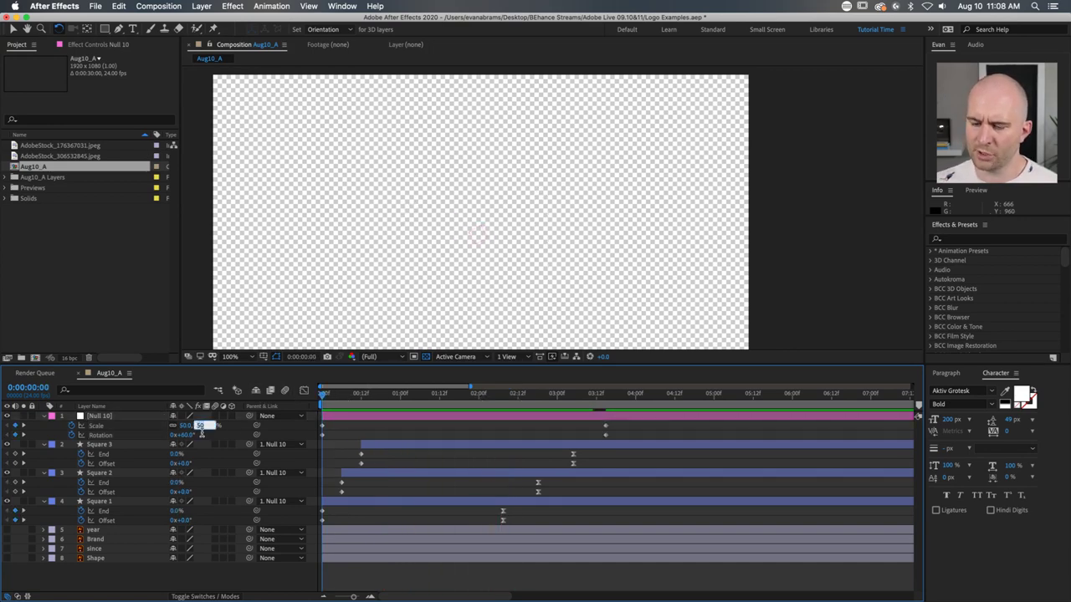
type("110")
key("Return")
key("space")
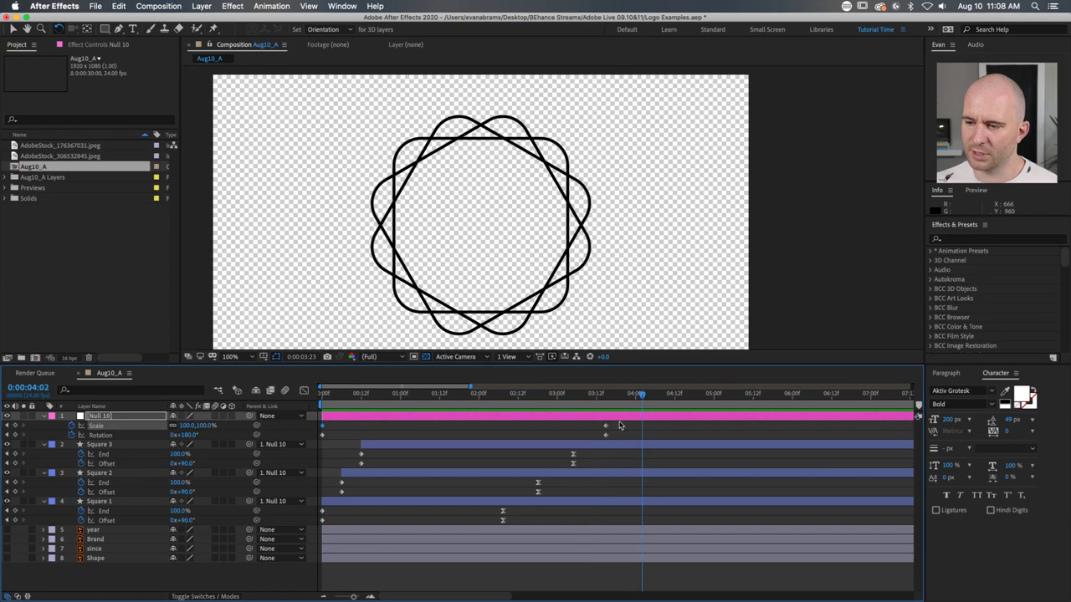
left_click_drag(594, 393, 591, 443)
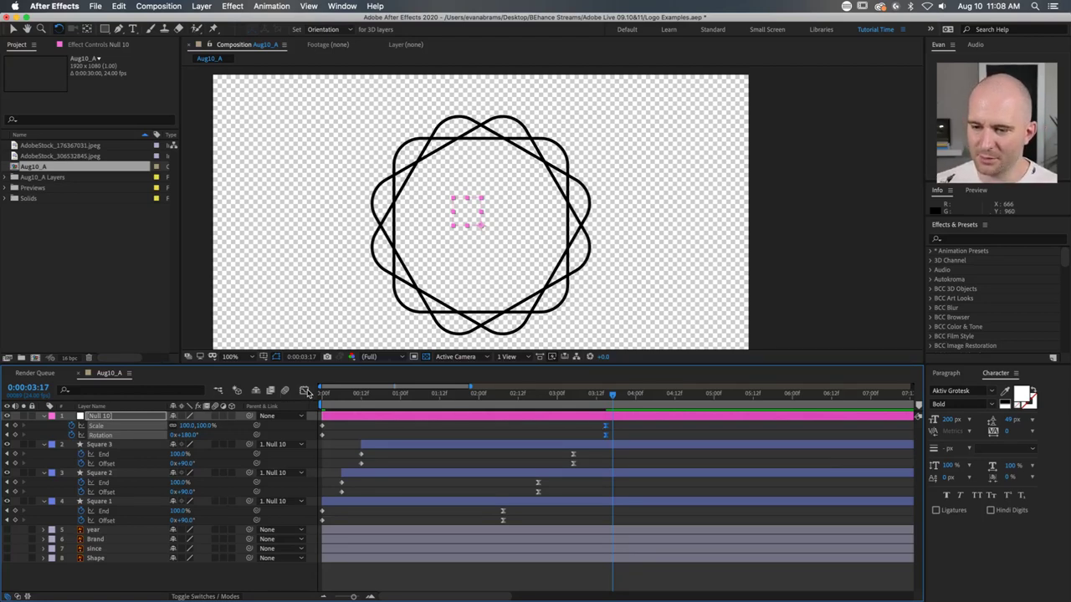
Step: In the Graph Editor, ease all of Null 10's end keyframes so the spin speed peaks early
left_click(304, 391)
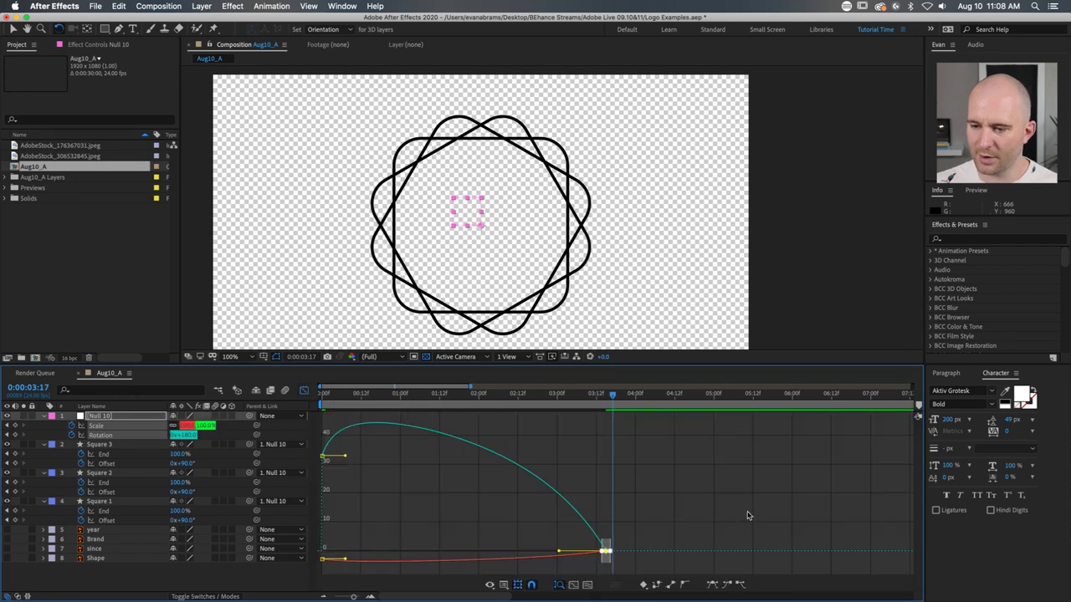
key("super+a")
left_click_drag(560, 549, 418, 554)
key("space")
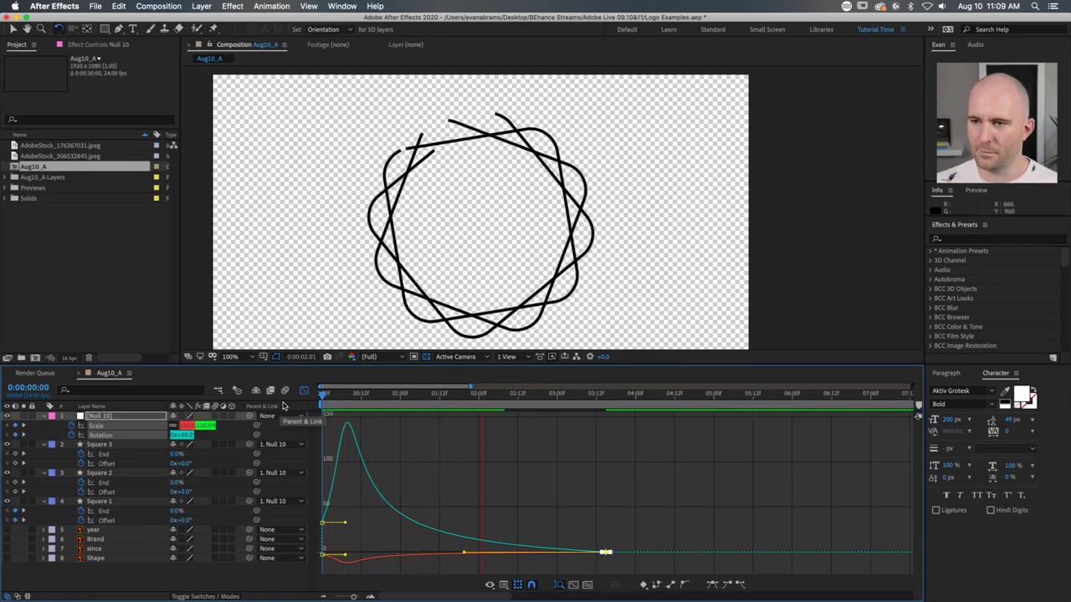
left_click(336, 521)
Step: Raise the time-zero keyframes' influence for a sharper start, then inspect the partial strokes at 00:12
left_click_drag(356, 486, 318, 557)
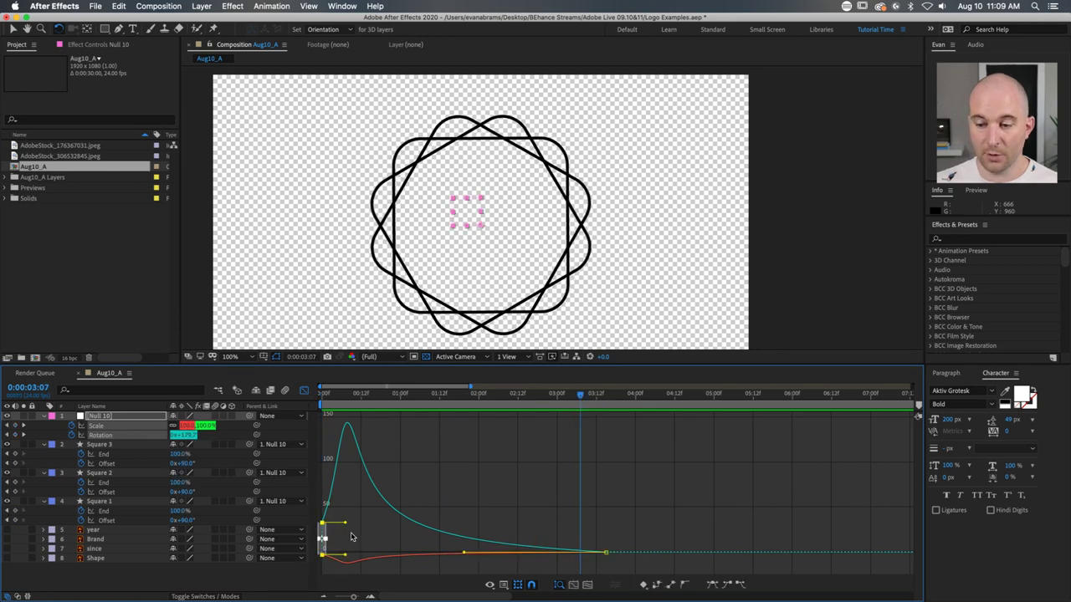
left_click_drag(344, 521, 330, 527)
key("space")
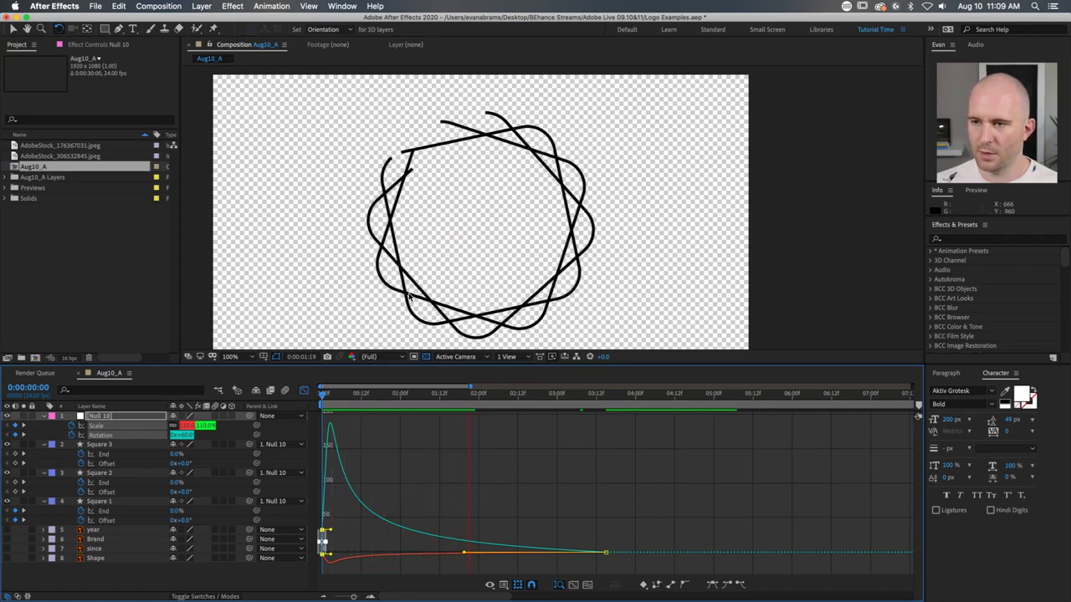
key("space")
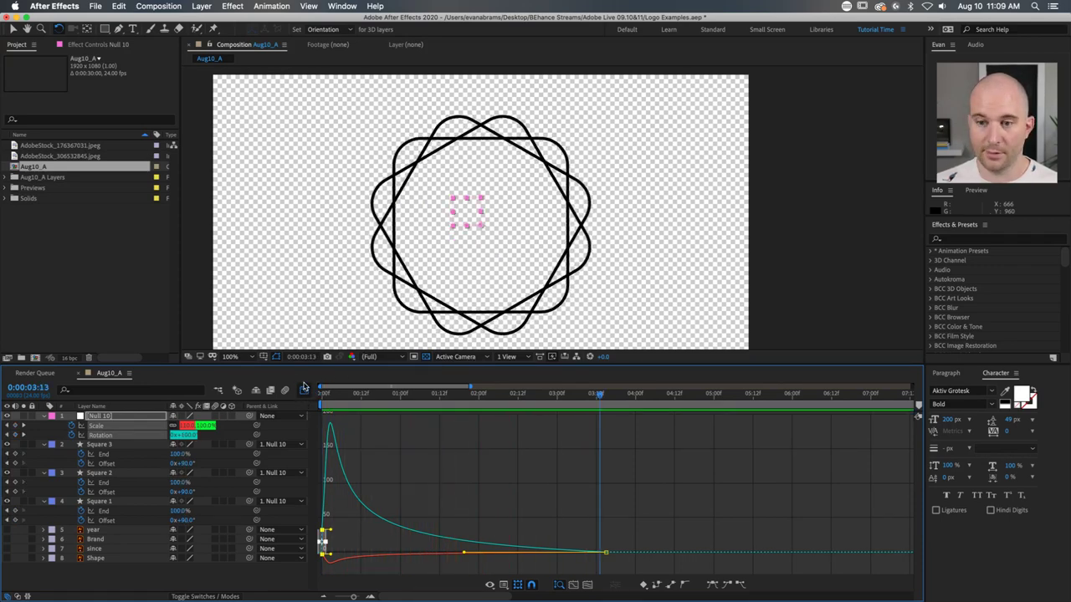
left_click(304, 390)
left_click(410, 456)
mouse_move(338, 395)
left_mouse_down()
mouse_move(584, 392)
mouse_move(360, 400)
mouse_move(366, 410)
left_mouse_up()
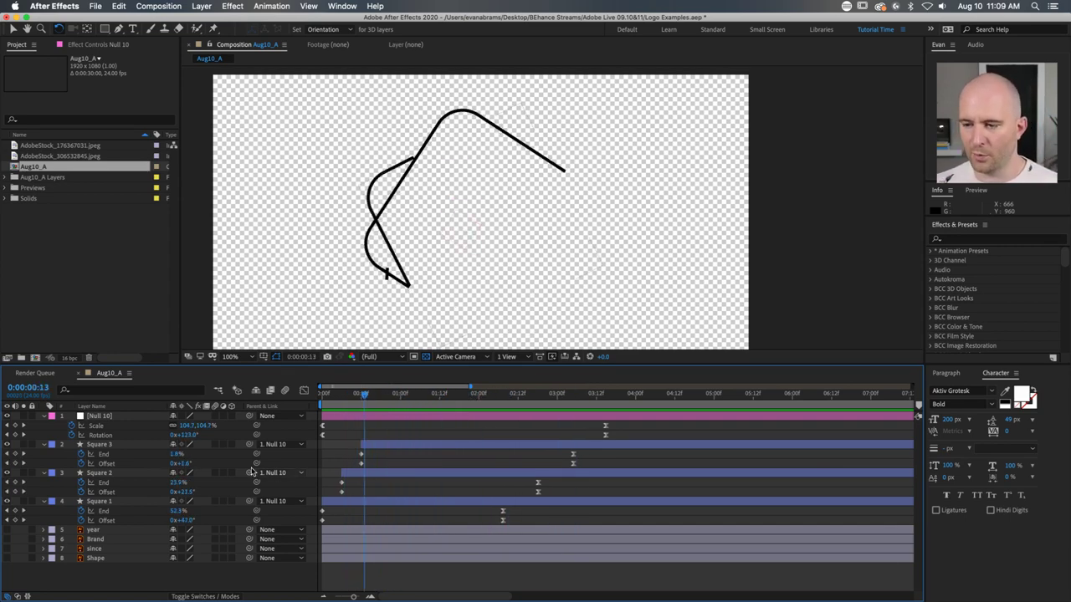
Step: Preview Square 3's Offset animation, check the rings settled at 3:15, and switch to the Selection tool
left_click(145, 466)
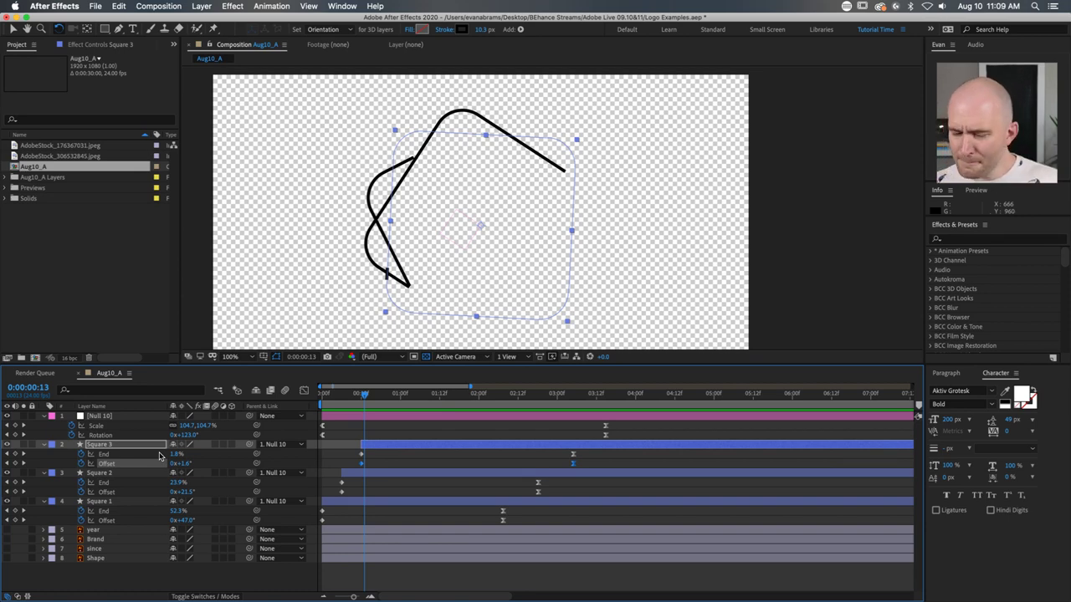
key("space")
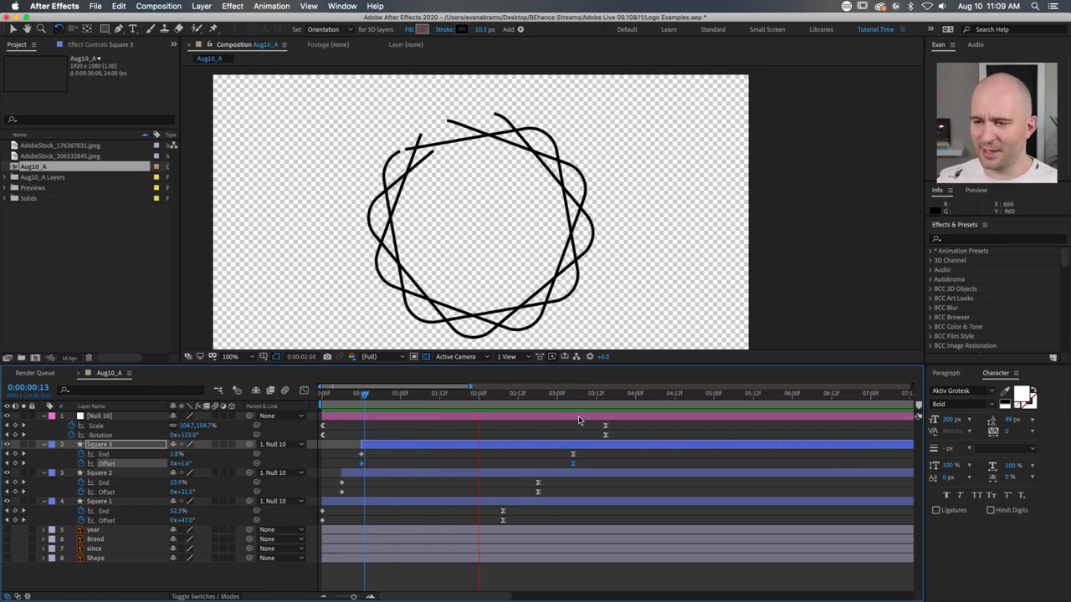
key("space")
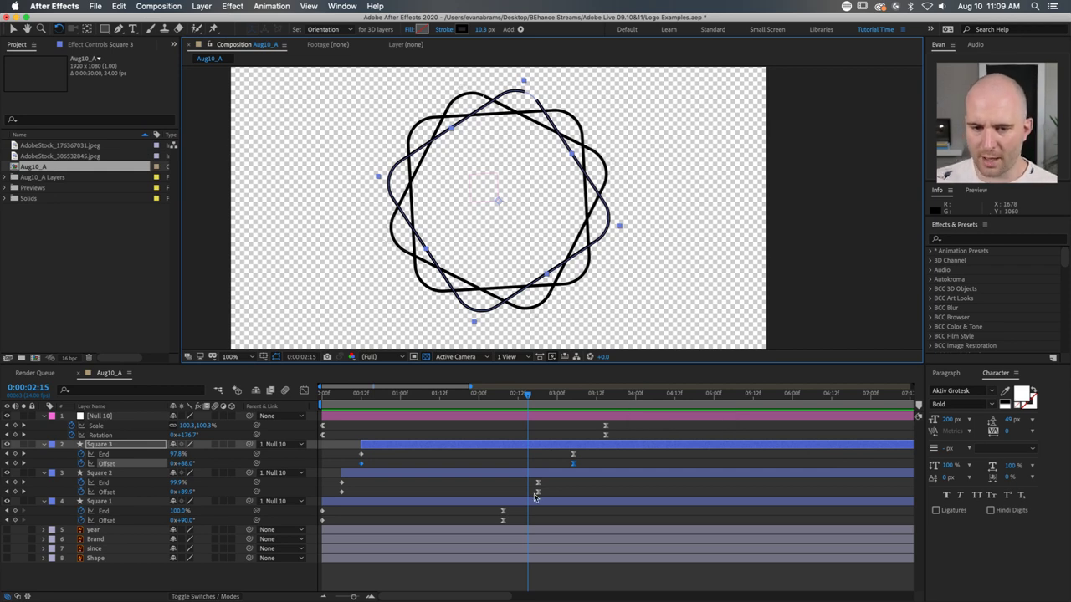
left_click(589, 437)
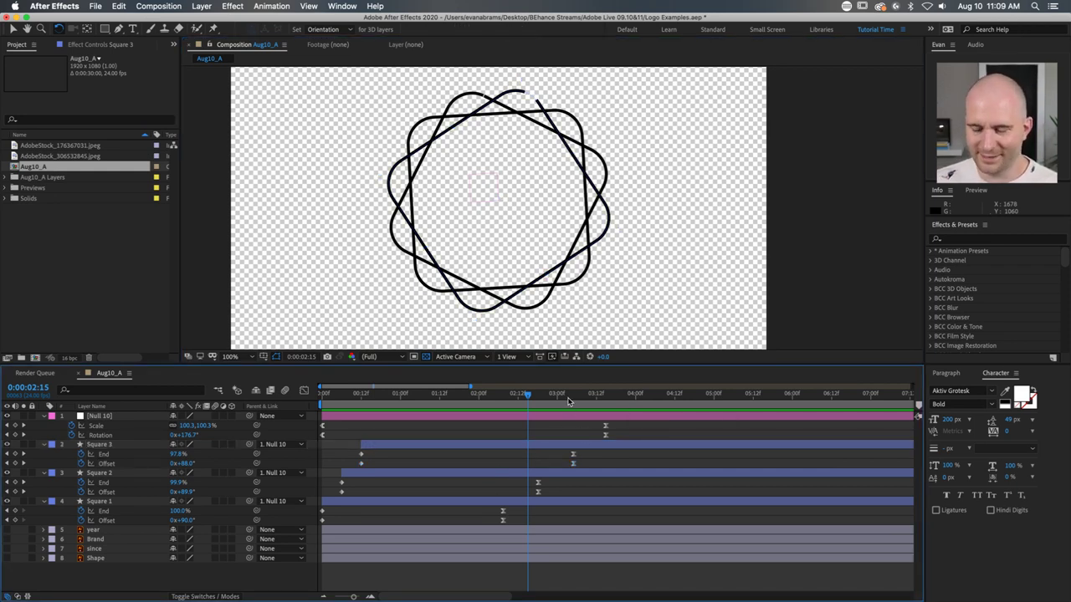
left_click_drag(570, 396, 606, 396)
left_click(620, 416)
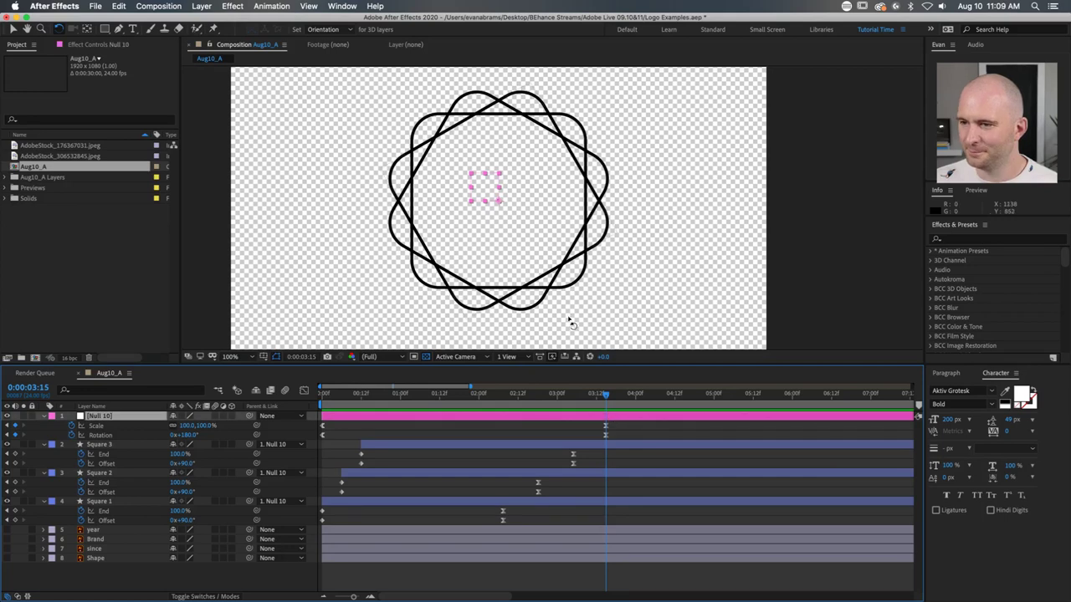
left_click(628, 431)
key("v")
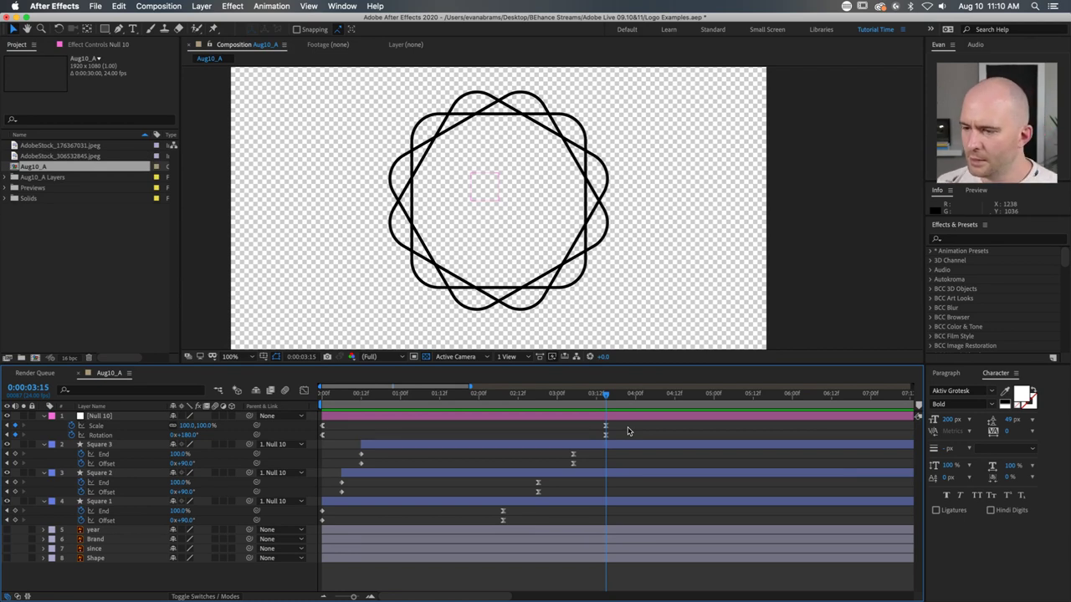
left_click_drag(598, 398, 325, 398)
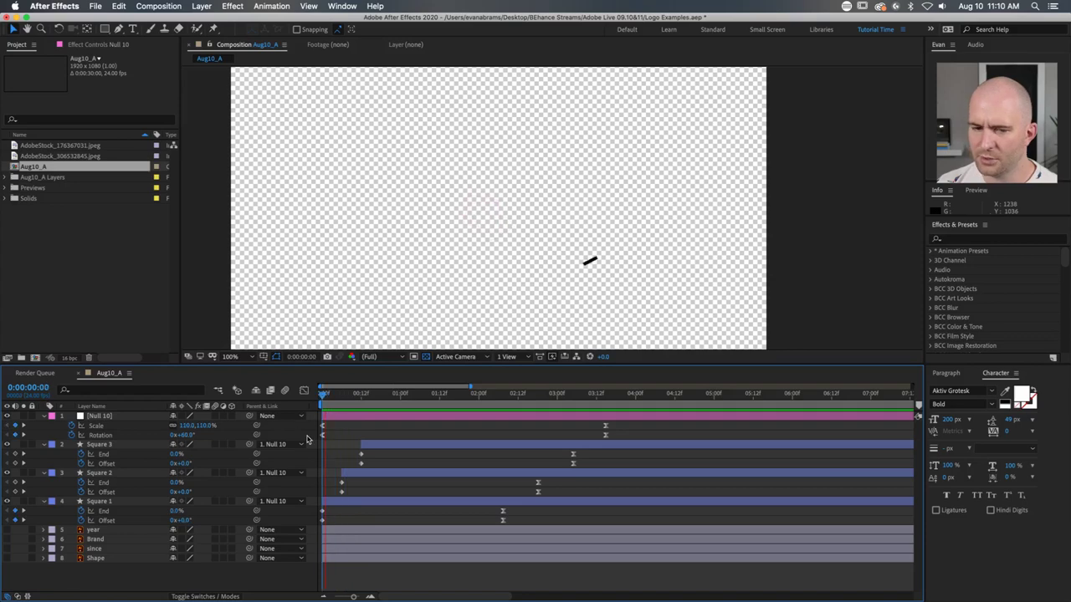
key("space")
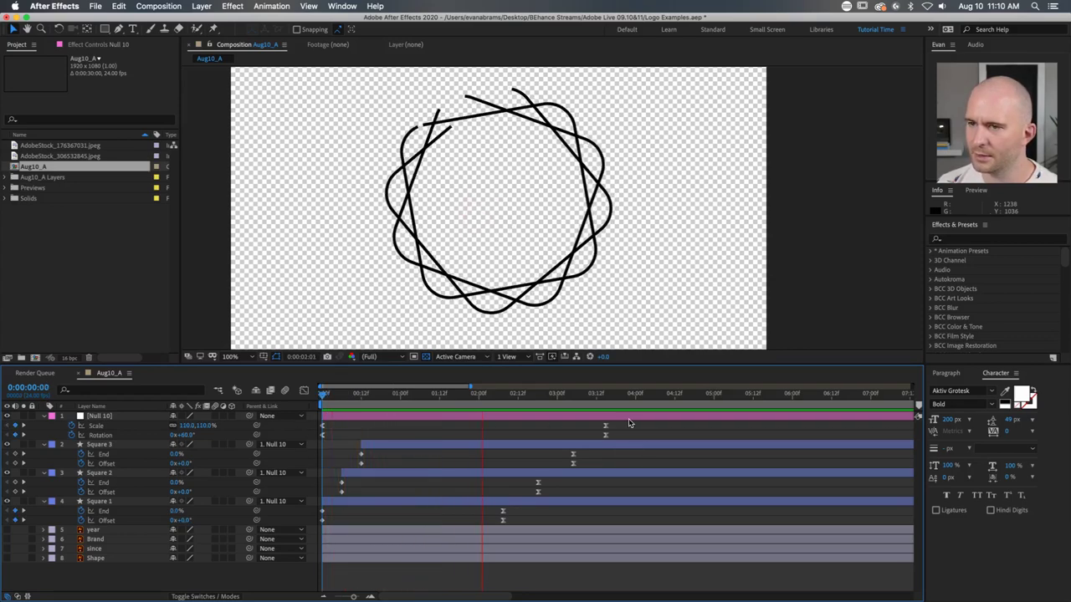
key("space")
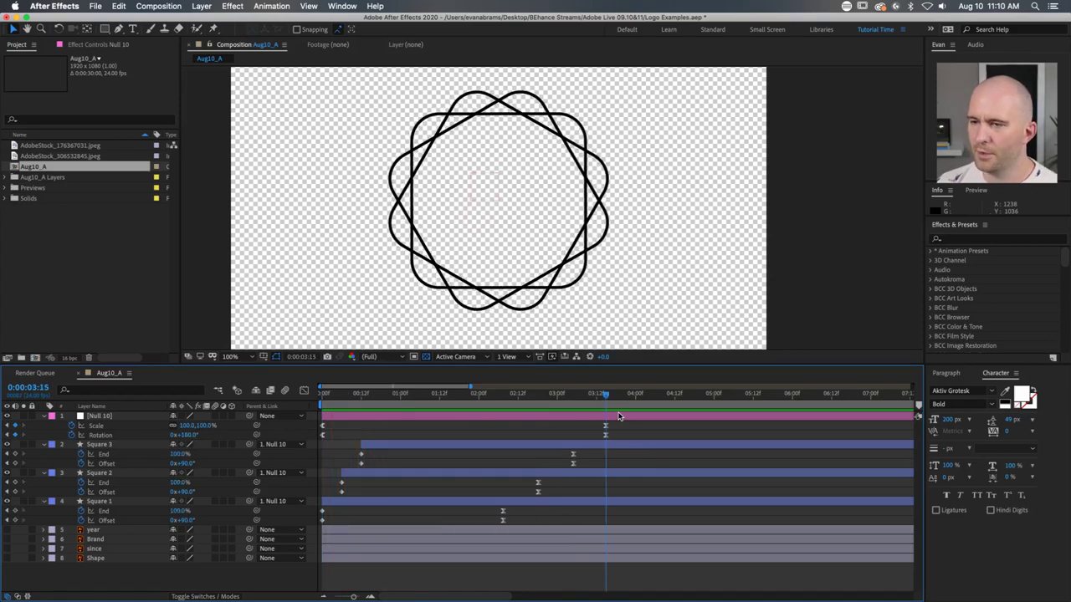
left_click_drag(607, 402, 632, 400)
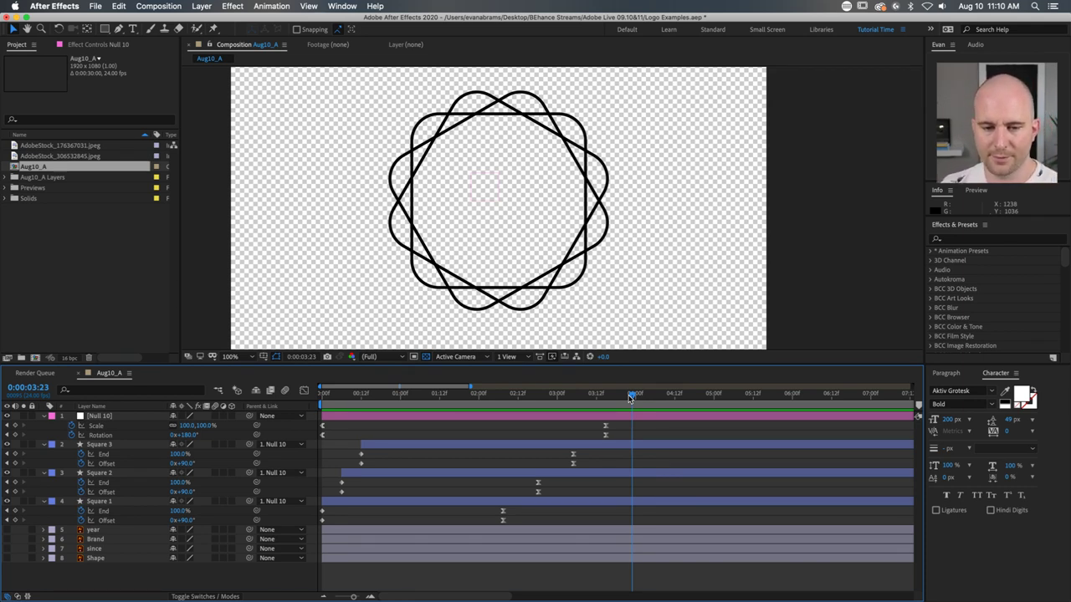
mouse_move(603, 395)
left_mouse_down()
mouse_move(374, 401)
mouse_move(606, 410)
left_mouse_up()
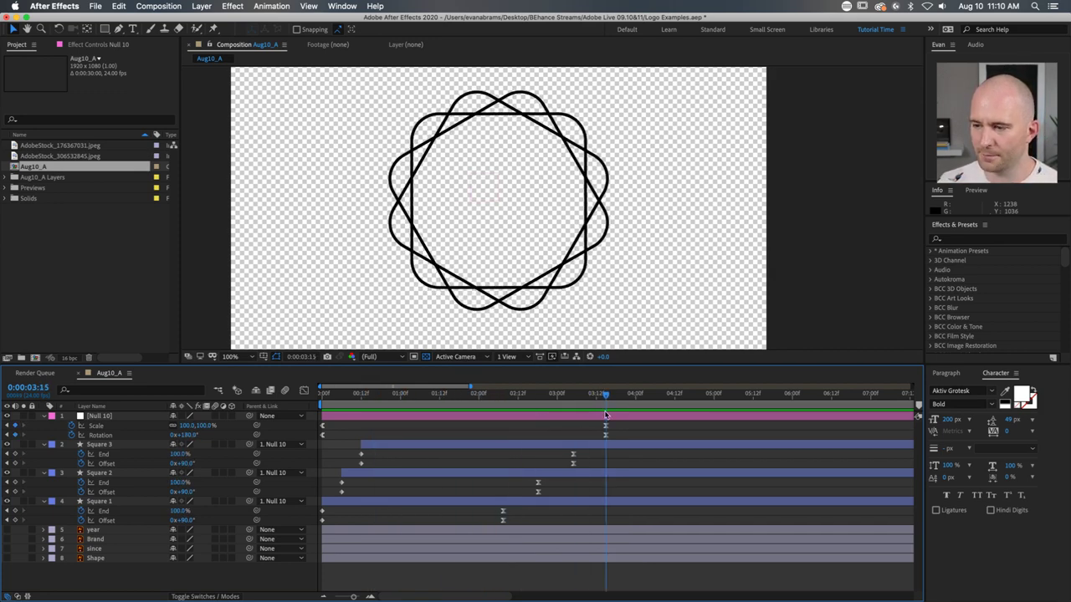
Step: Collapse every layer's open properties in the timeline
key("super+a")
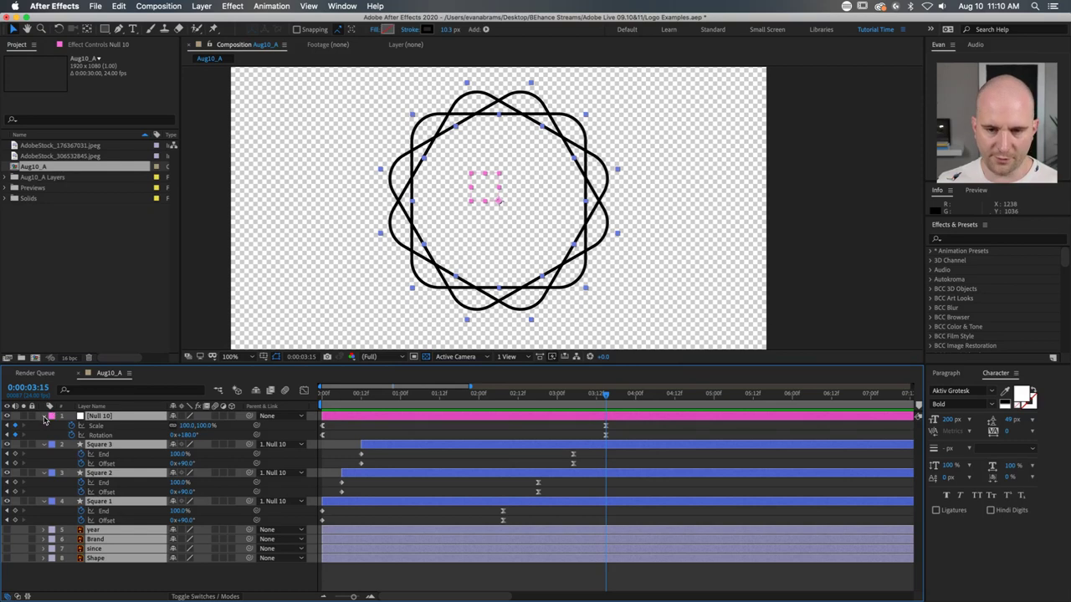
left_click(44, 415)
left_click(240, 503)
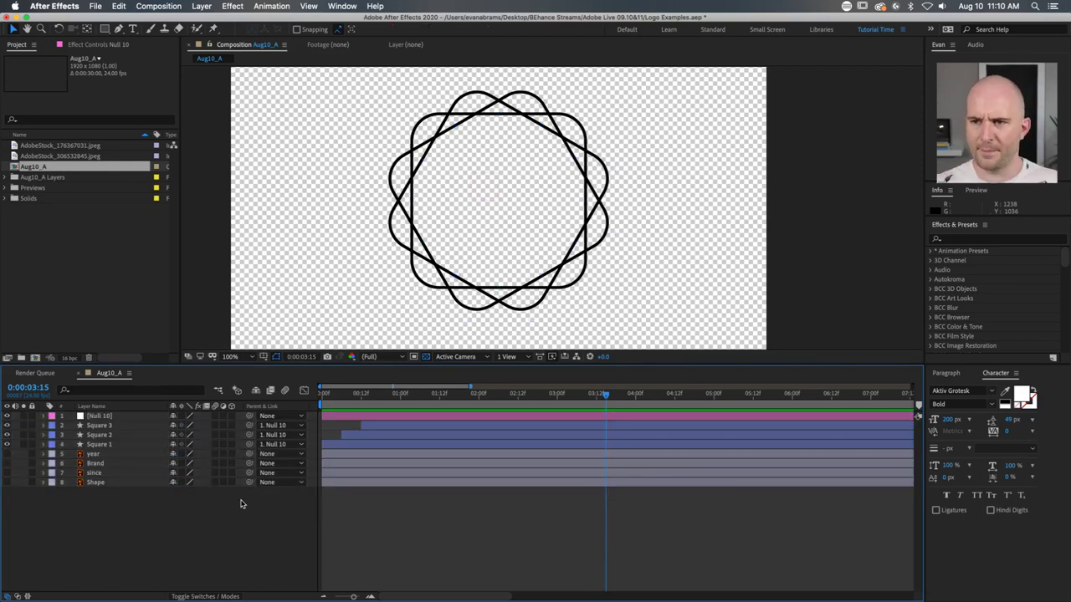
Step: Turn on visibility for the Since, ECA and 1987 text layers
left_click(95, 471)
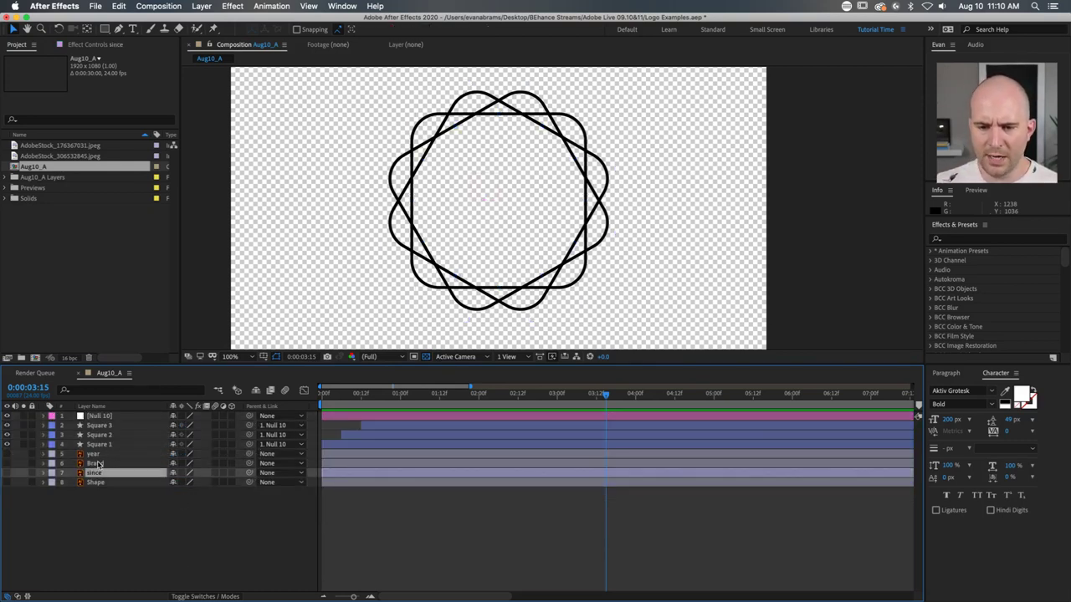
left_click(94, 453, "shift")
left_click_drag(7, 453, 7, 482)
left_click(380, 513)
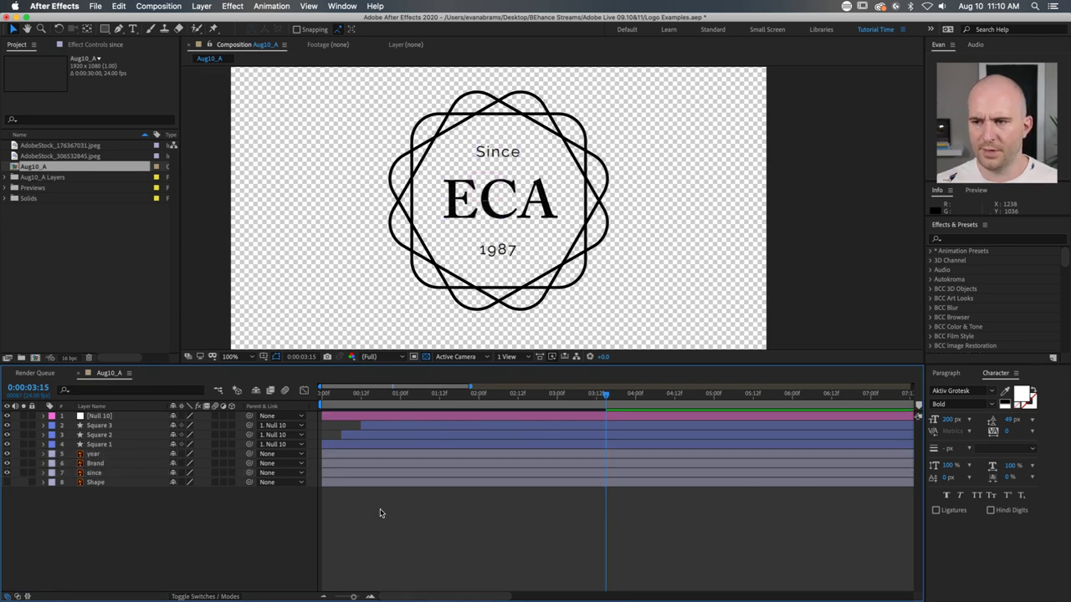
left_click(92, 454)
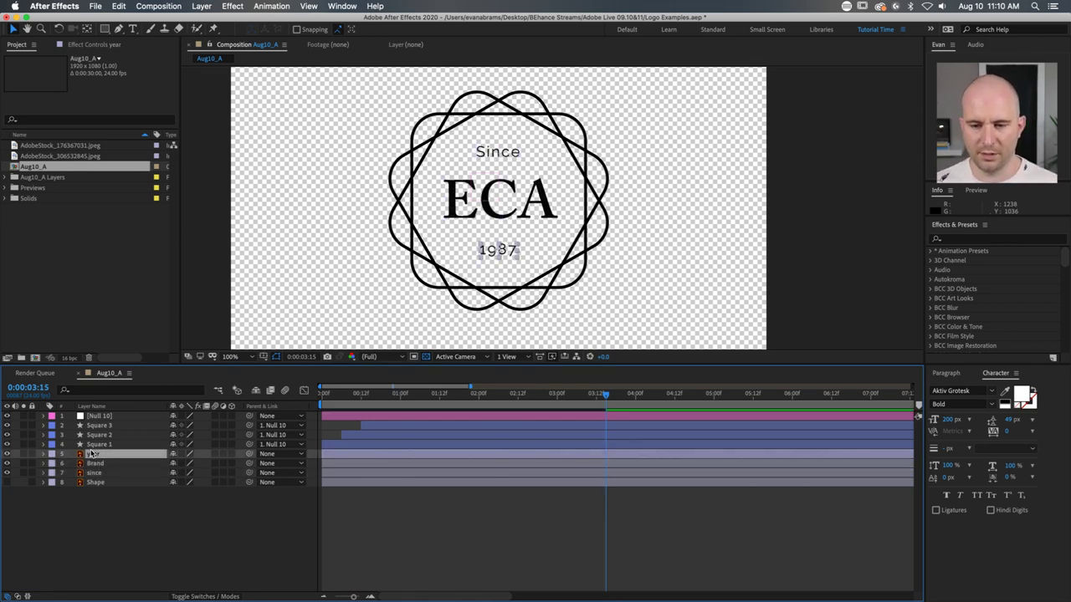
left_click(95, 473)
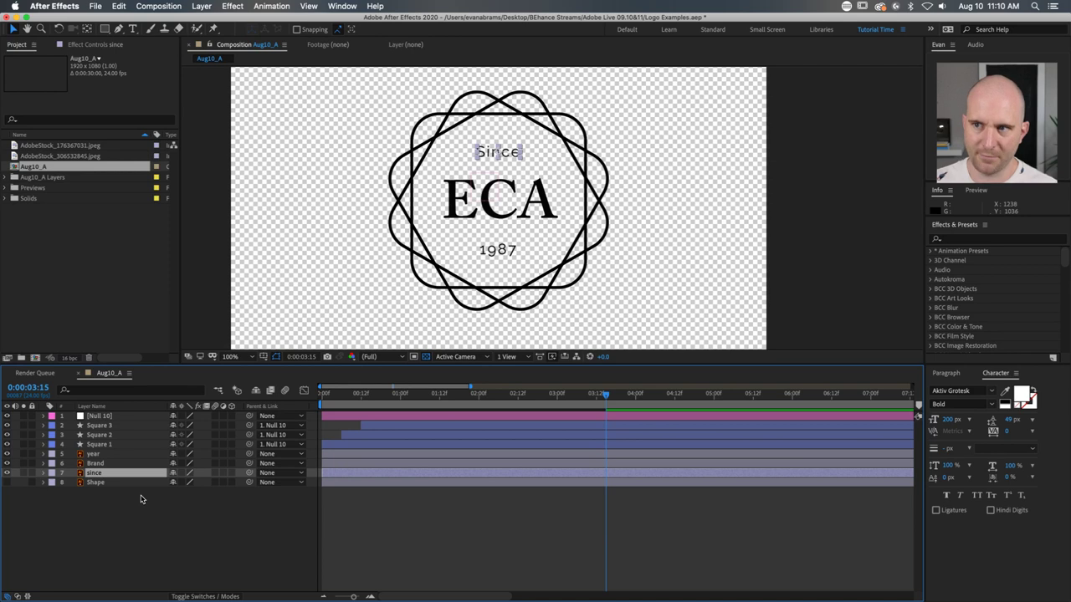
left_click(543, 523)
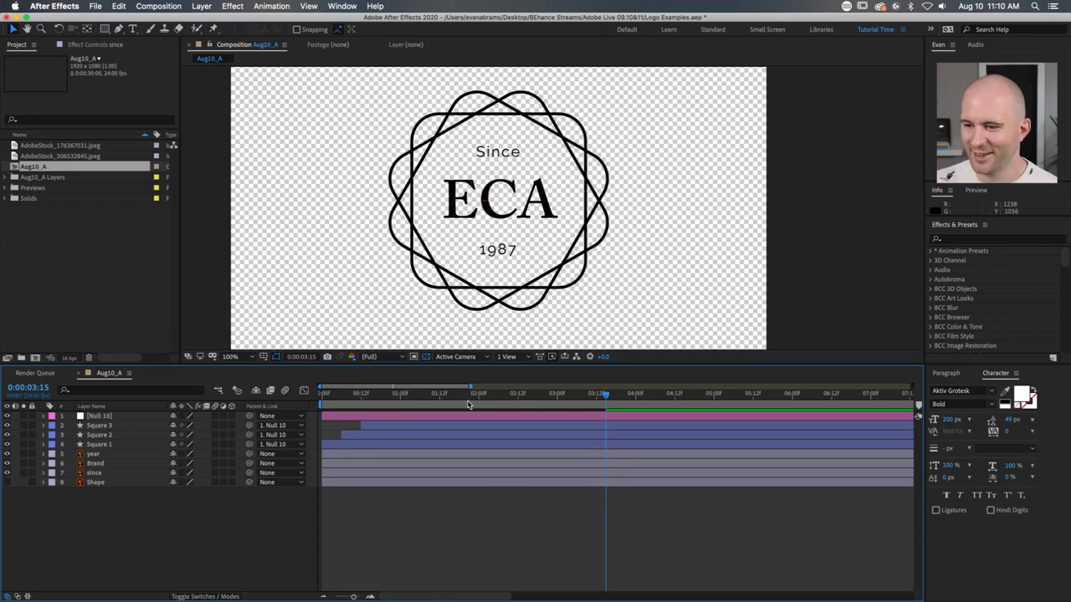
Step: Place the since layer directly under year and give both a Yellow label
left_click(99, 454)
left_click(101, 474, "super")
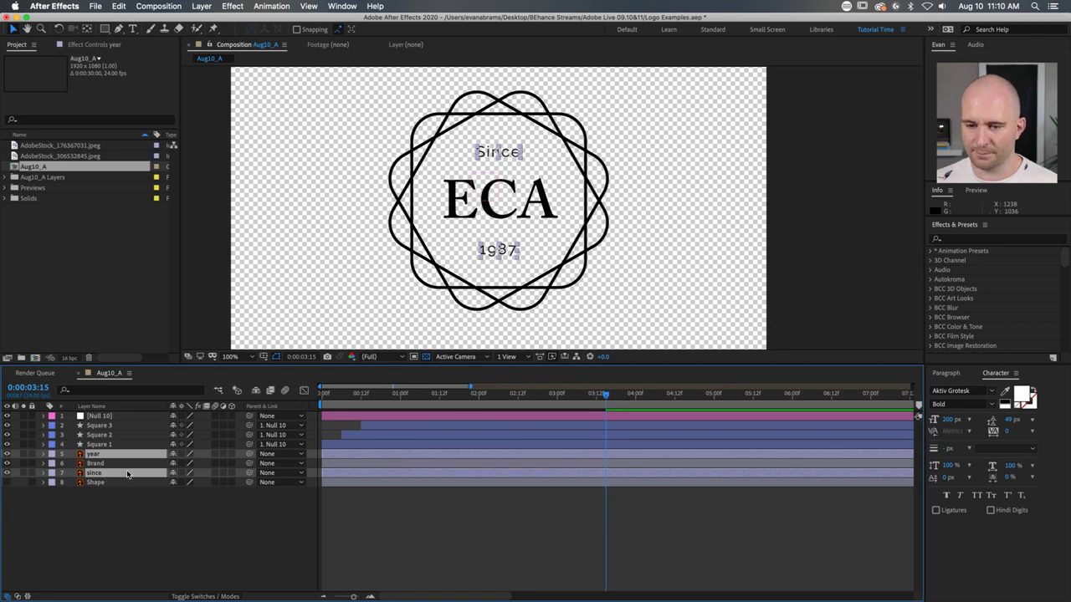
left_click_drag(119, 474, 117, 462)
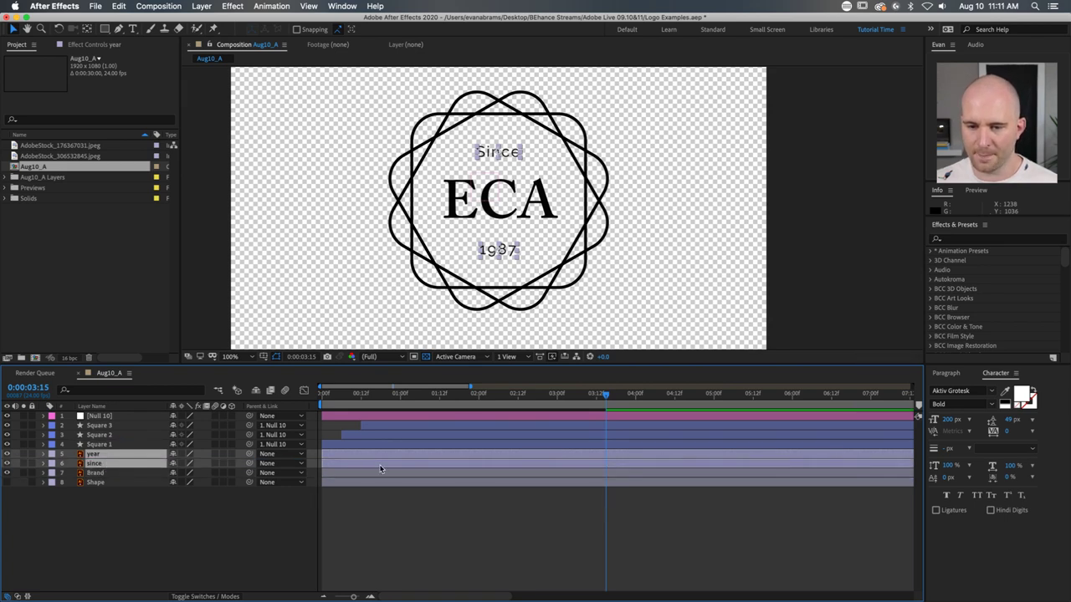
left_click(51, 454)
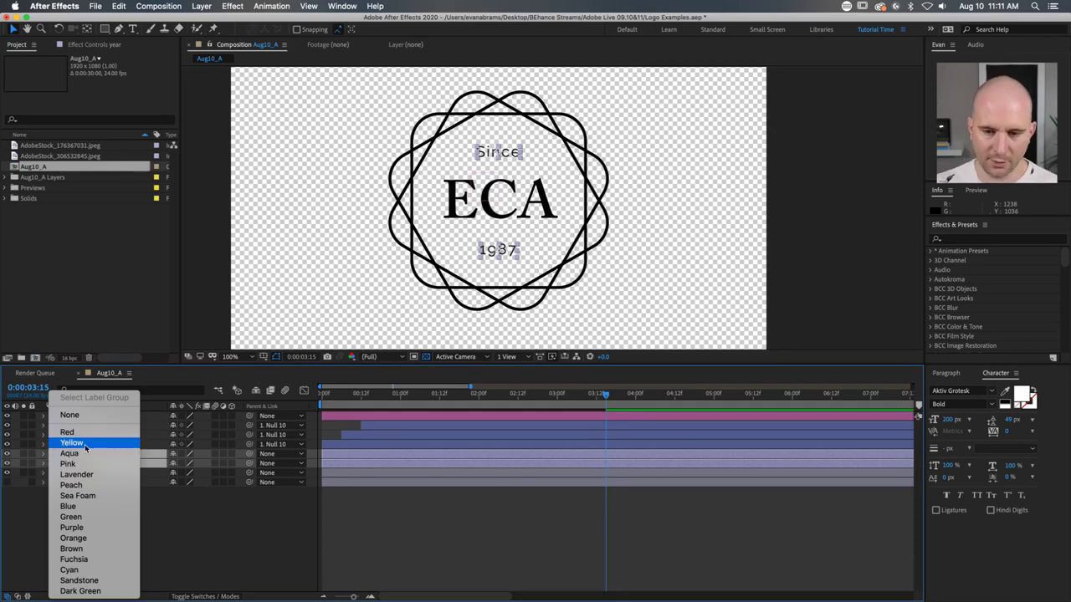
left_click(74, 443)
left_click(525, 400)
Step: Slide the year and since layer bars so they begin at 0:00:01:13
left_click_drag(510, 404, 452, 415)
left_click_drag(357, 452, 470, 453)
left_click(420, 405)
left_click_drag(420, 405, 443, 409)
left_click_drag(446, 456, 453, 456)
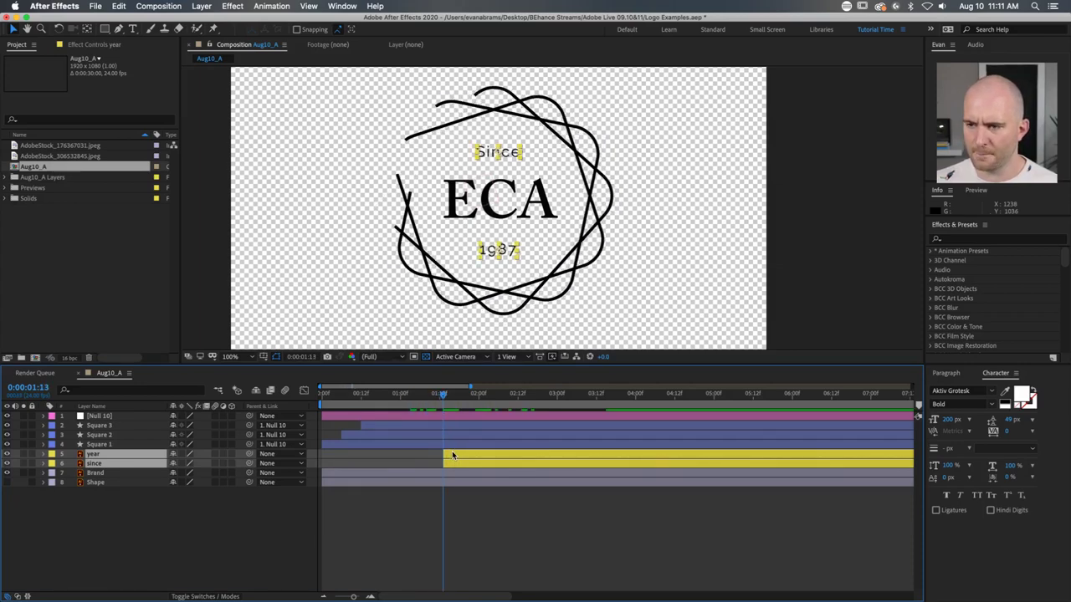
Step: Keyframe both text layers' end Position at 3:05, then move 1987 onto ECA at 1:13
key("p")
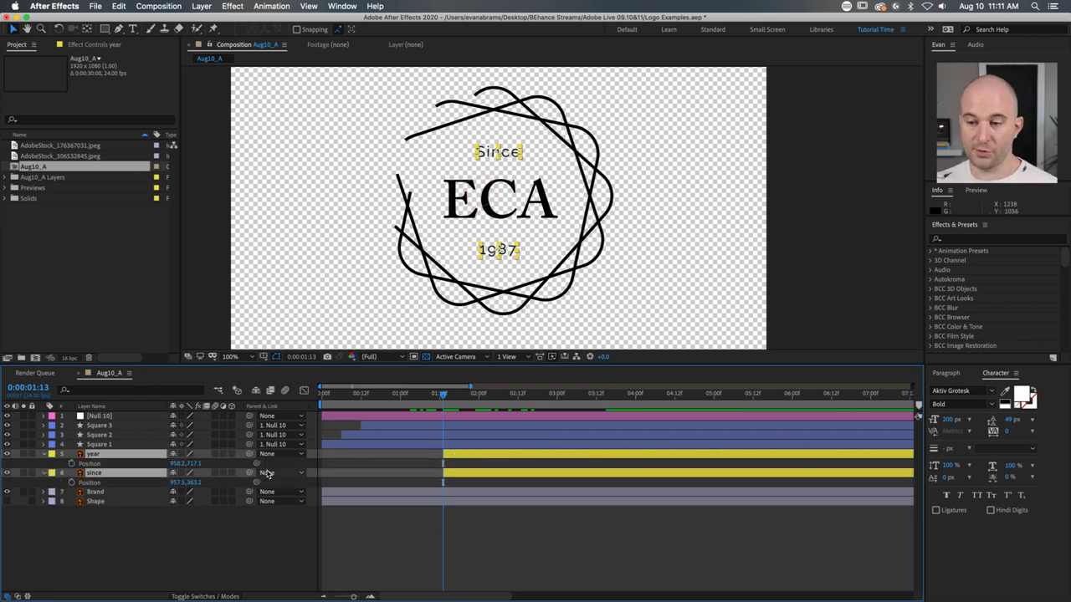
left_click_drag(449, 397, 574, 417)
left_click(74, 465)
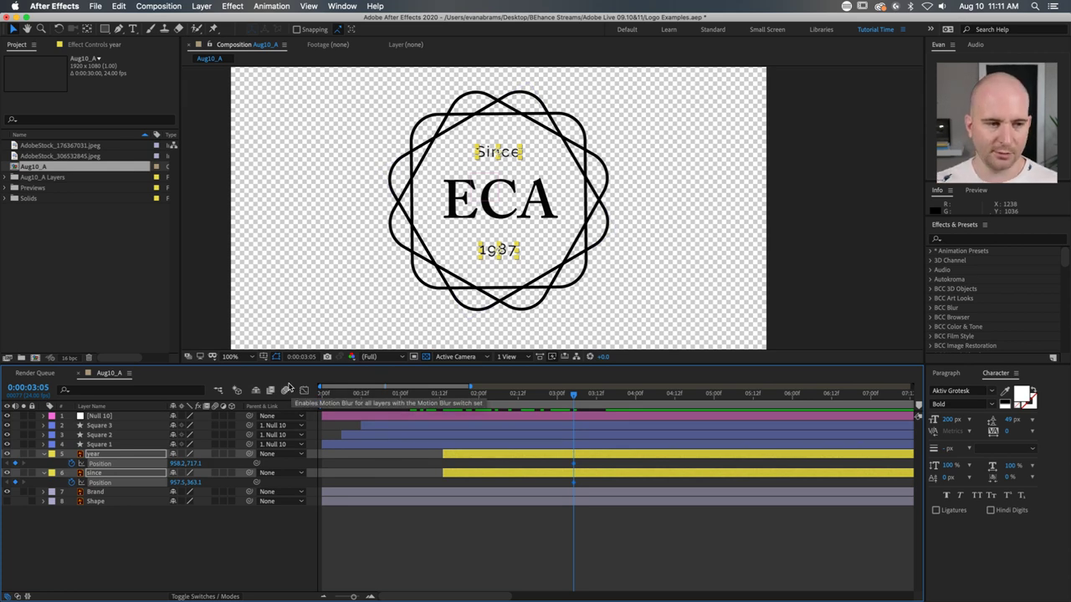
left_click_drag(509, 393, 444, 393)
left_click(500, 536)
left_click(523, 455)
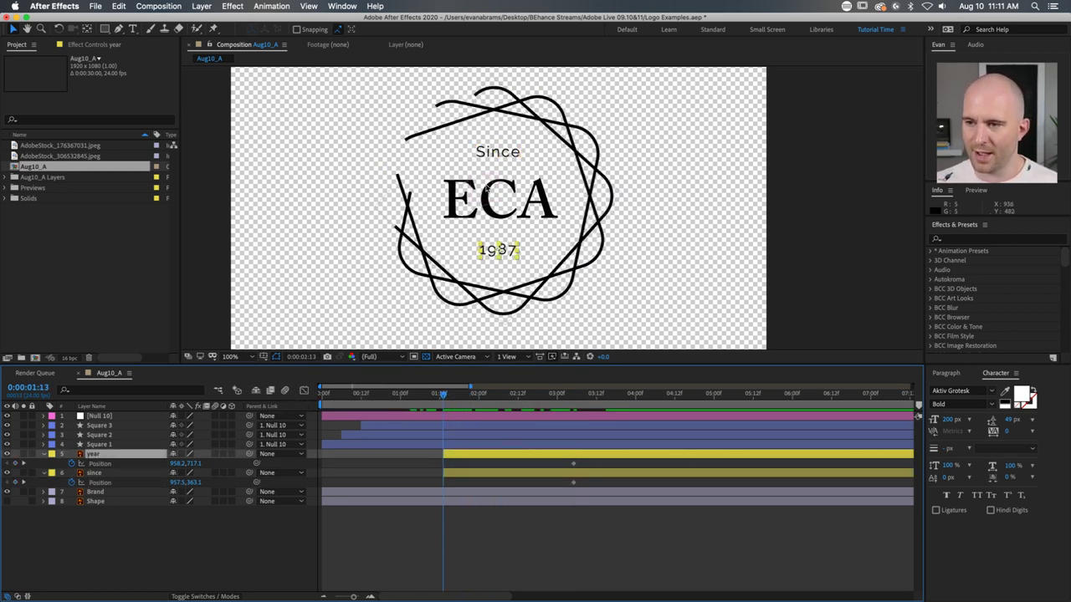
left_click_drag(506, 254, 505, 191)
left_click(547, 425)
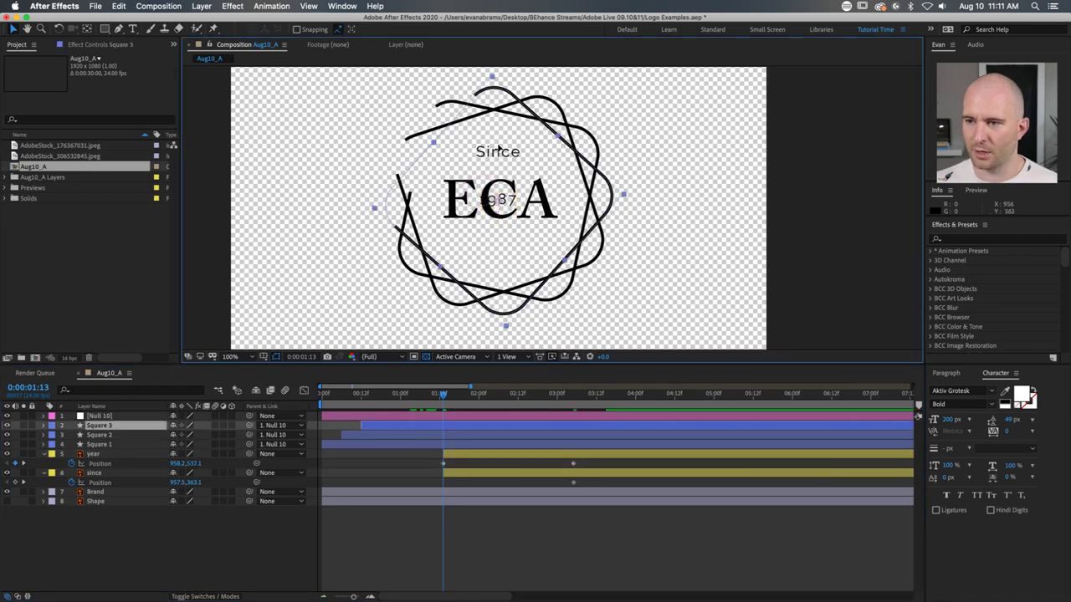
left_click(477, 455)
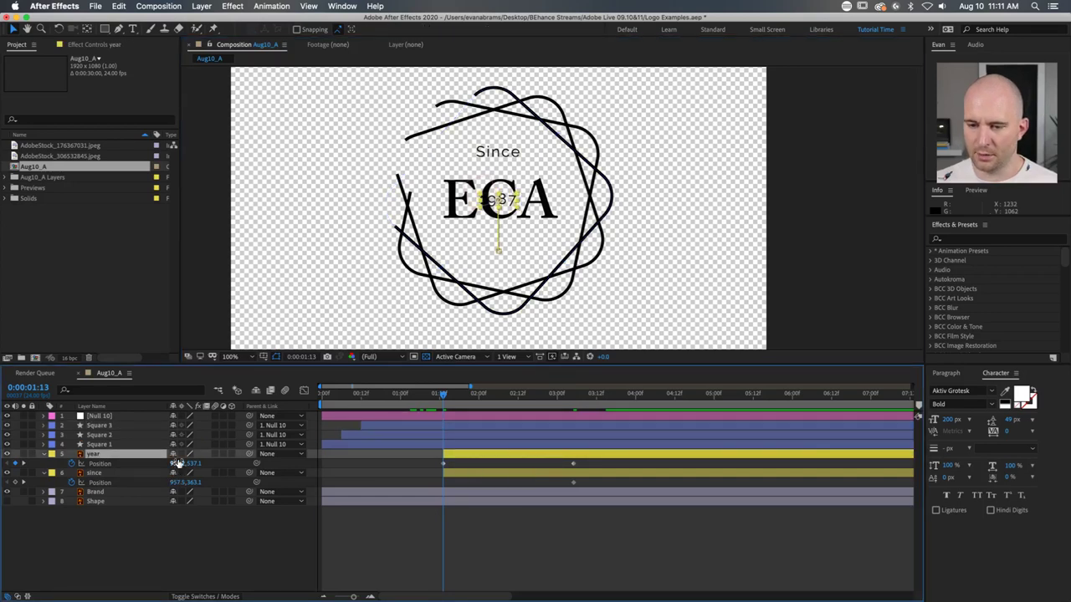
Step: At 1:13 set year's Position to 960, 540 and Since's Y to 540, then preview
left_click(178, 463)
type("960")
key("Tab")
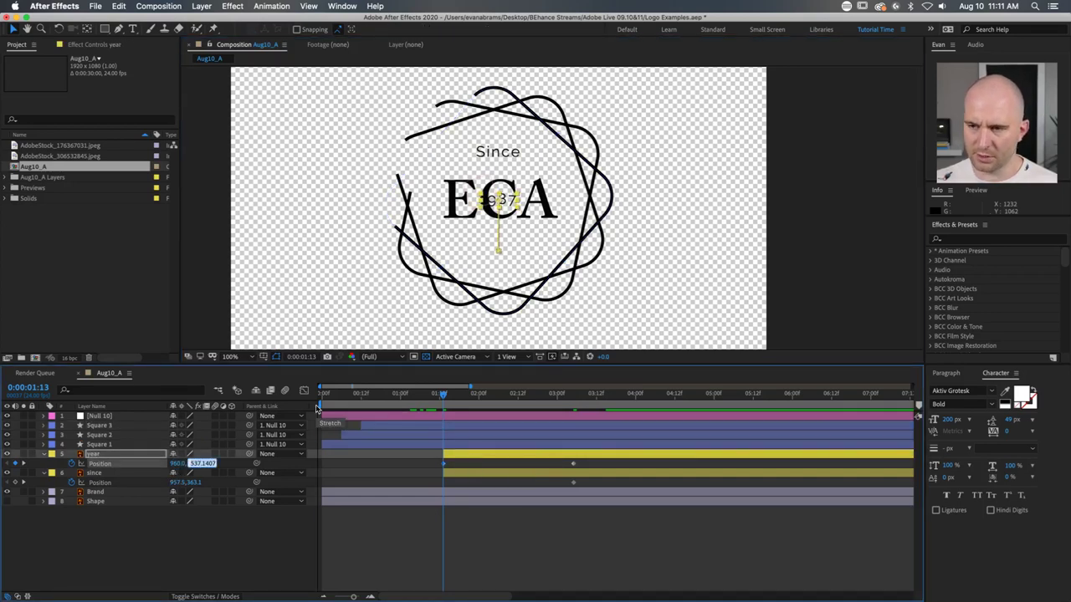
key("Return")
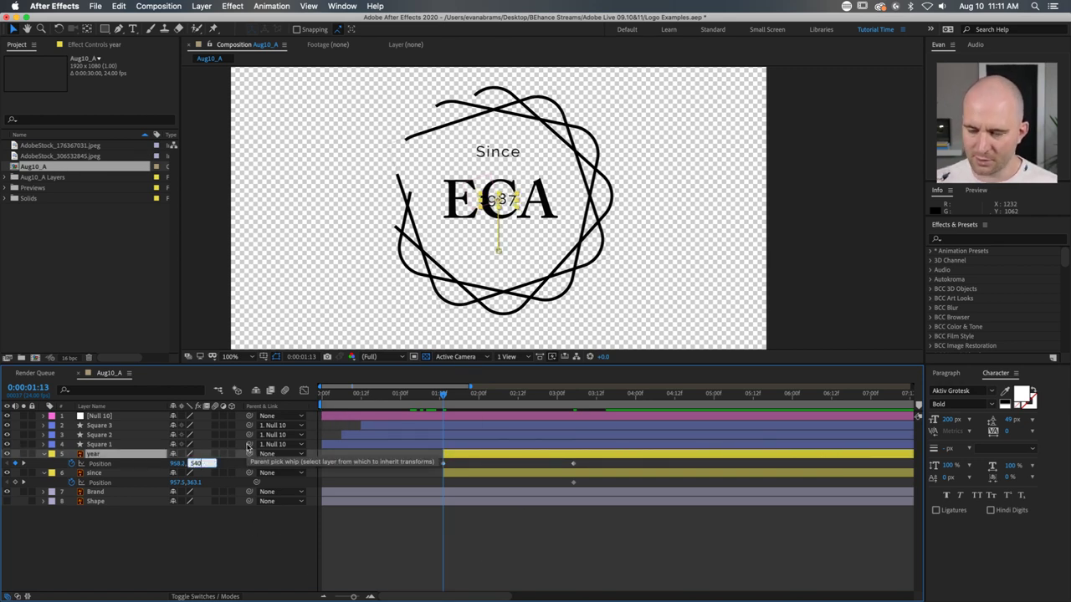
key("Tab")
key("Tab")
type("540")
key("Return")
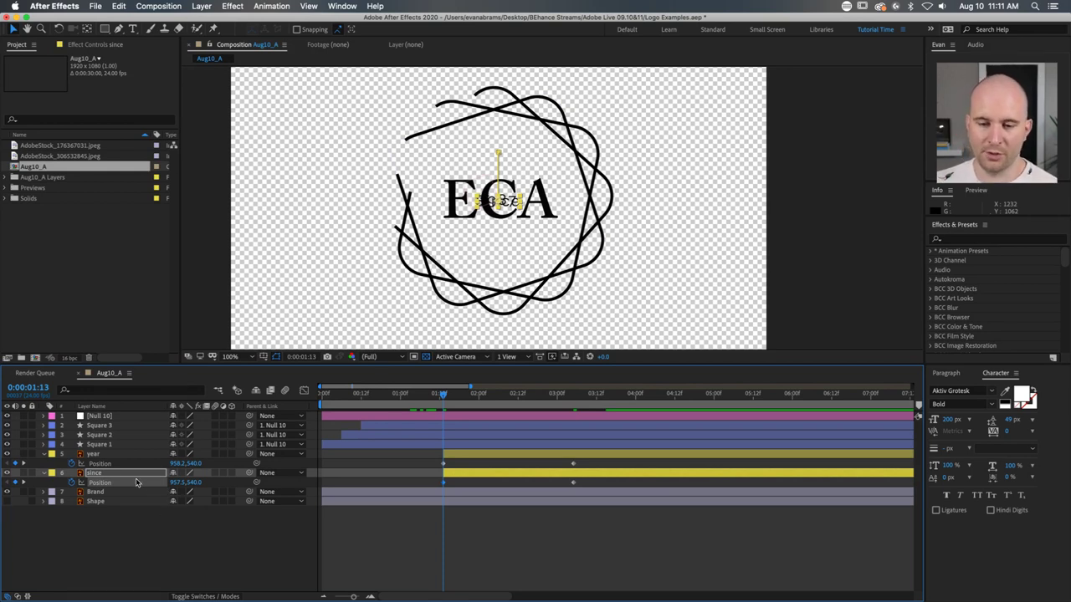
left_click(101, 455)
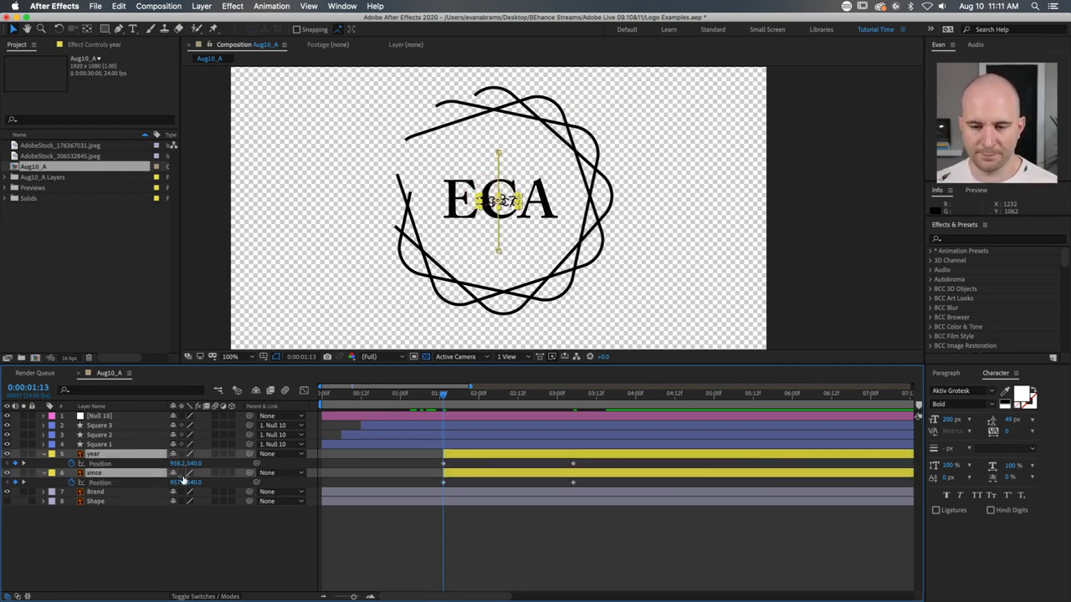
left_click(106, 474, "shift")
left_click(272, 543)
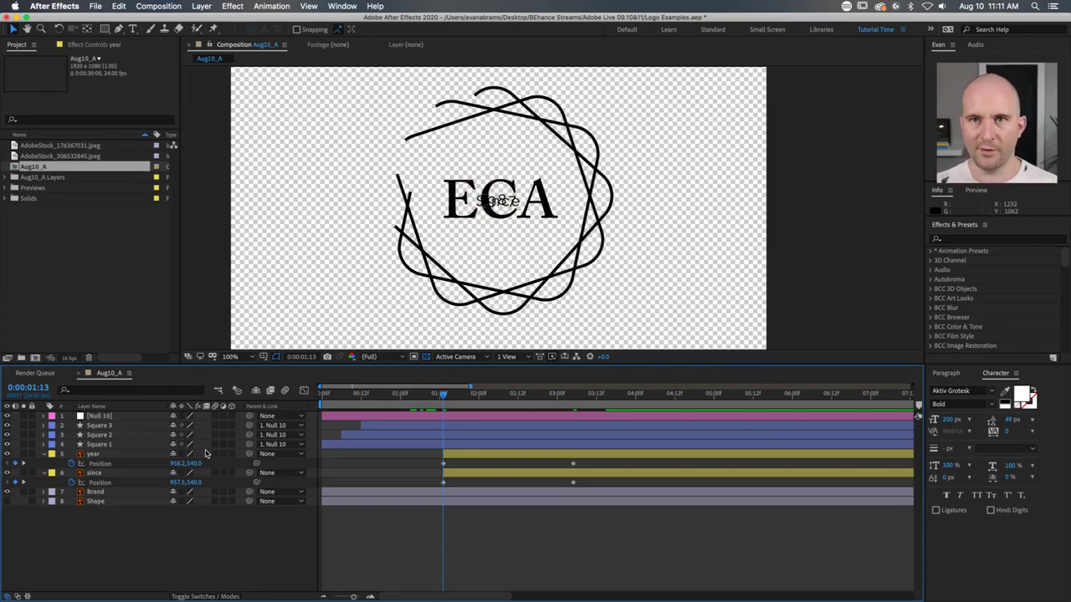
key("space")
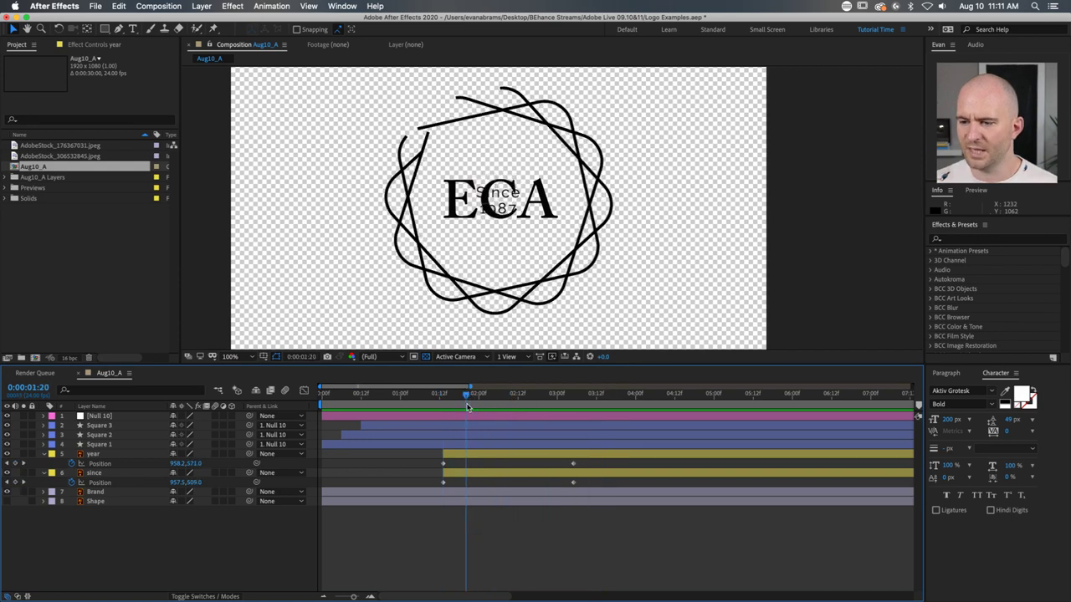
Step: Move the text's end Position keyframes to 2:21, ease them in the speed graph, and reveal Opacity
key("space")
left_click_drag(587, 466, 557, 484)
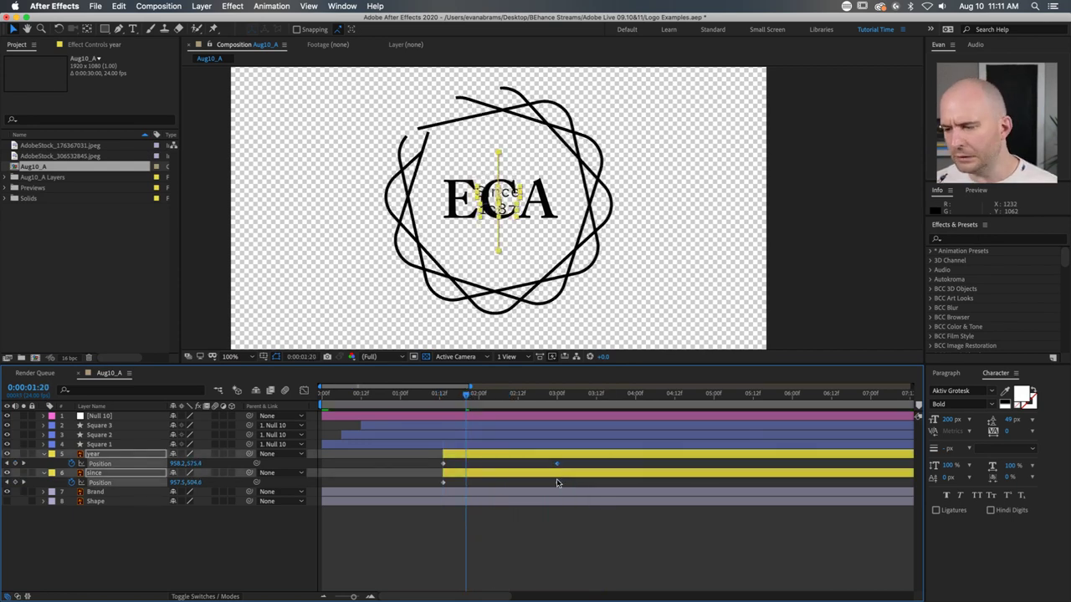
key("shift+F3")
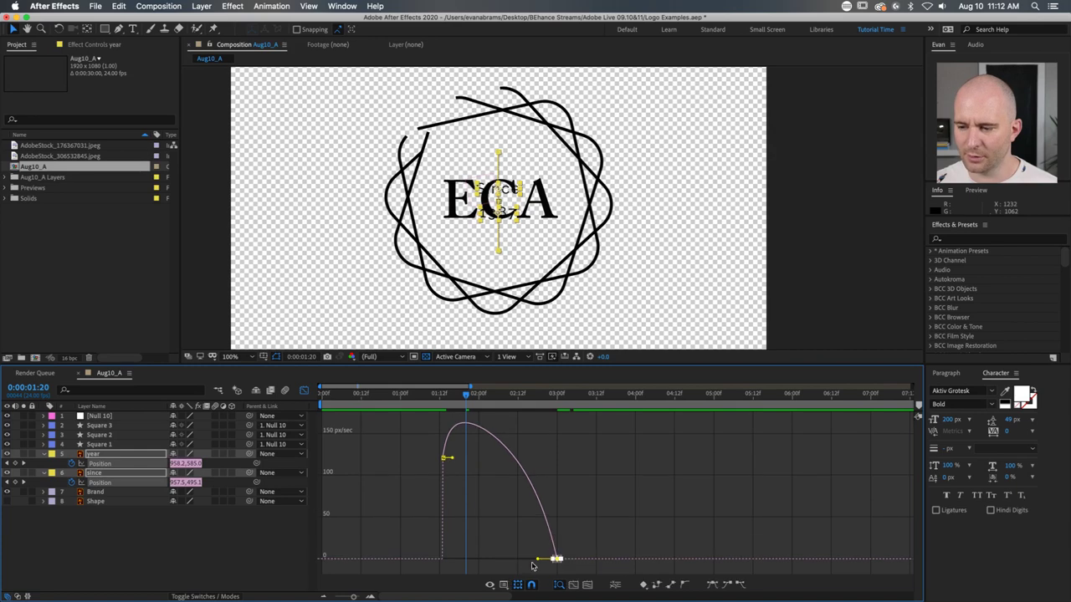
left_click_drag(538, 557, 502, 559)
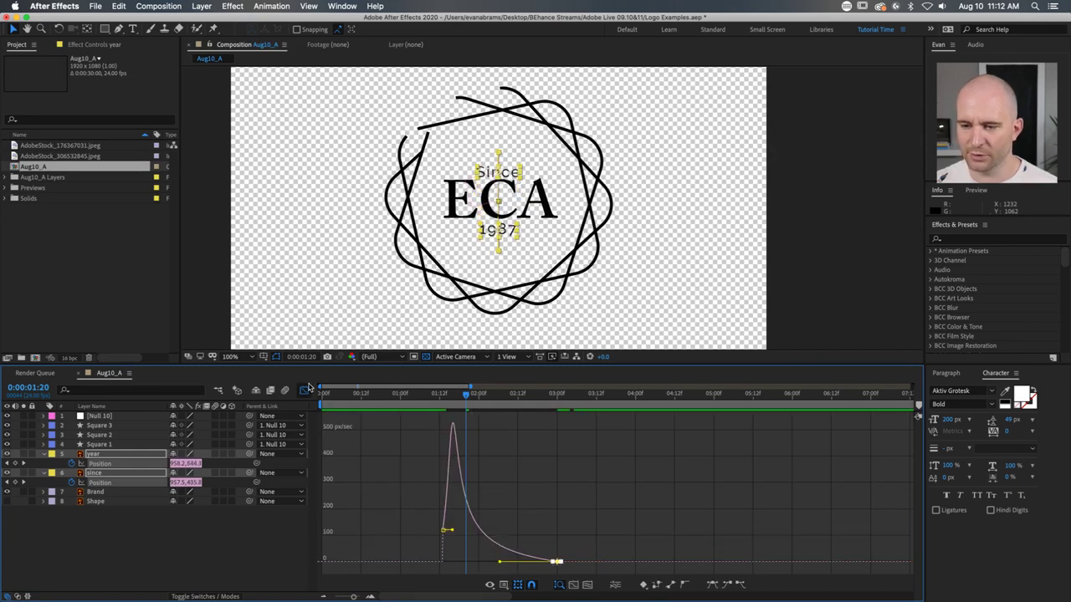
left_click(304, 390)
left_click(436, 393)
key("space")
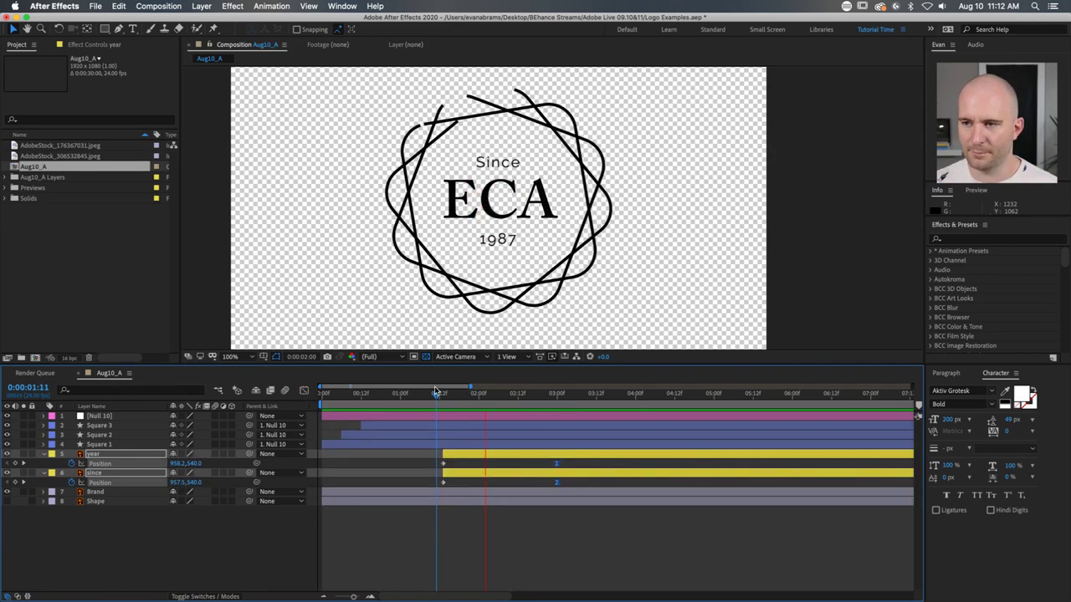
left_click_drag(436, 393, 460, 403)
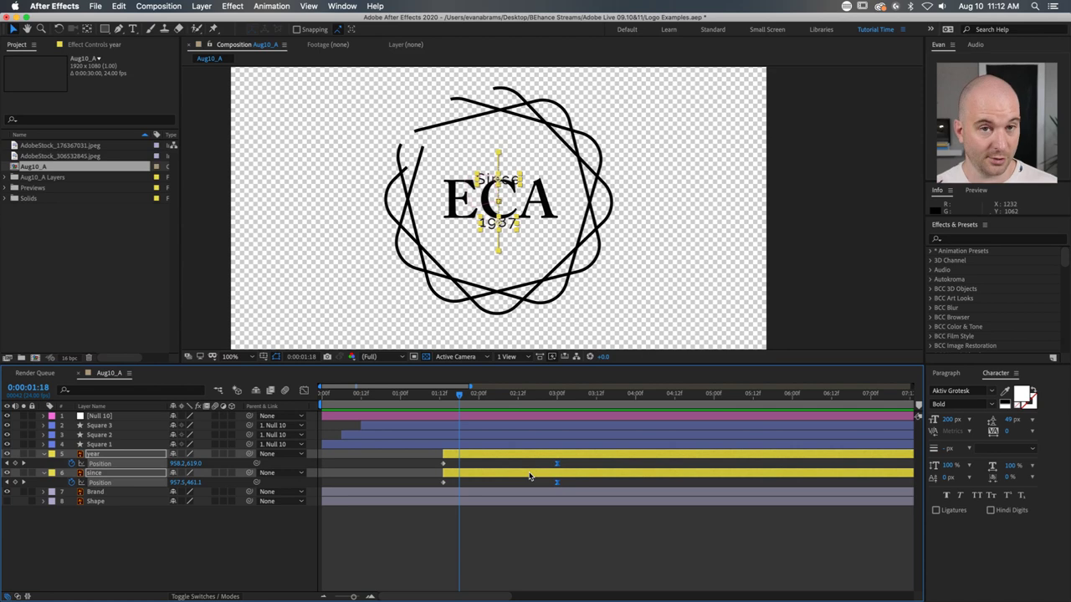
key("shift+t")
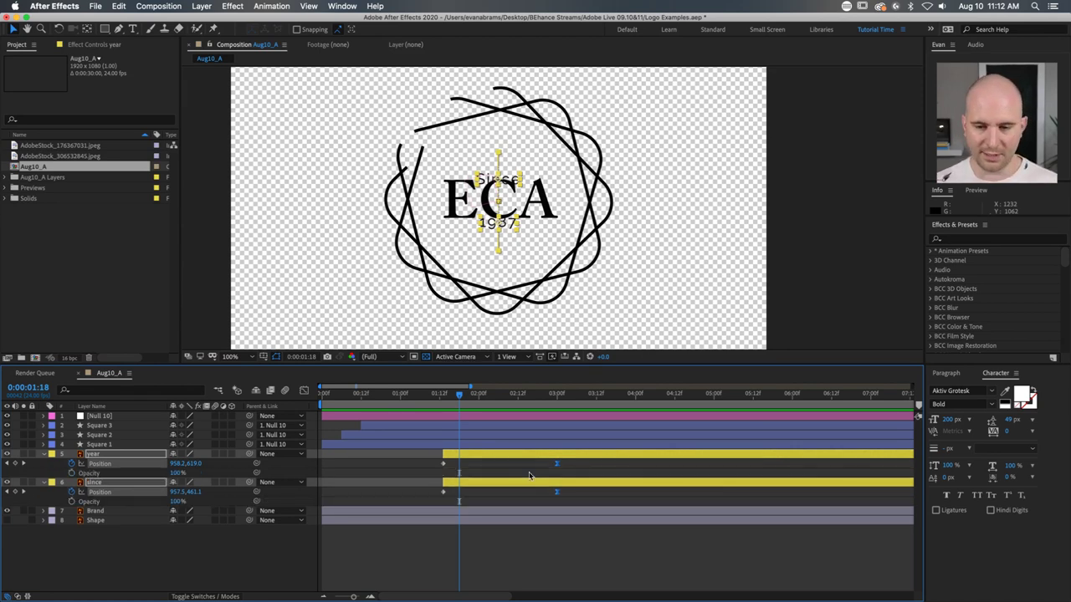
Step: Keyframe both text layers' Opacity to fade from 0% around 1:20 to 100% near 3:00
left_click(88, 473)
left_click(75, 482, "shift")
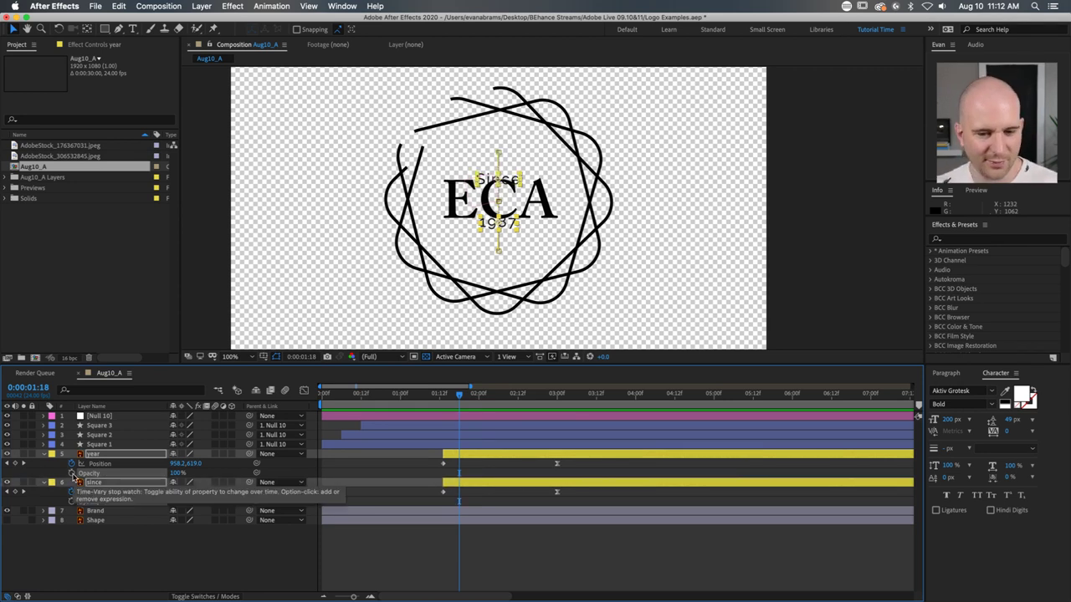
left_click(72, 474)
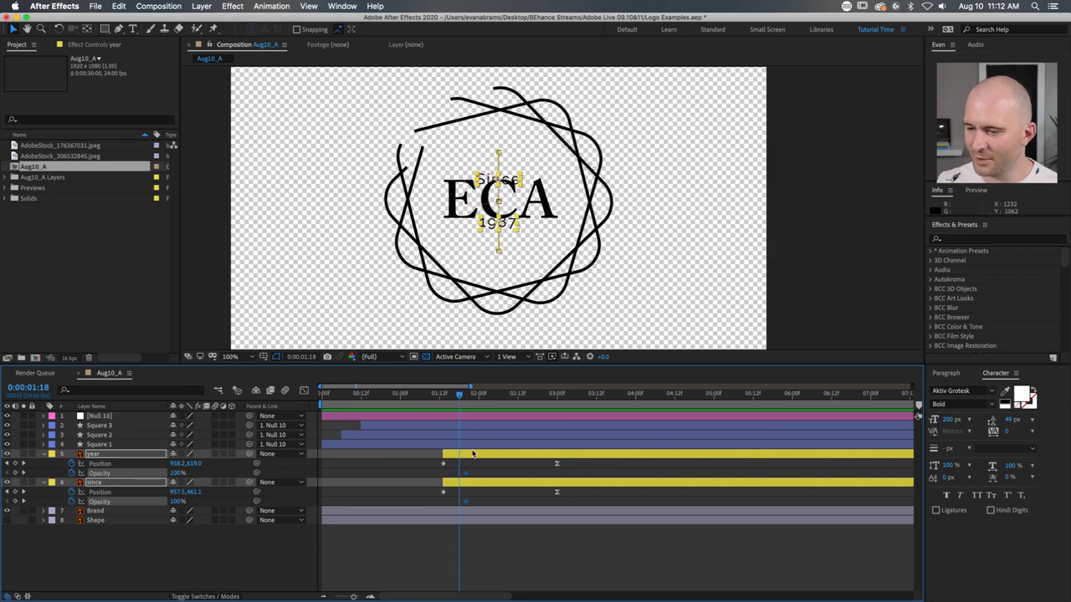
left_click(451, 396)
left_click_drag(452, 403, 466, 402)
left_click_drag(470, 474, 557, 473)
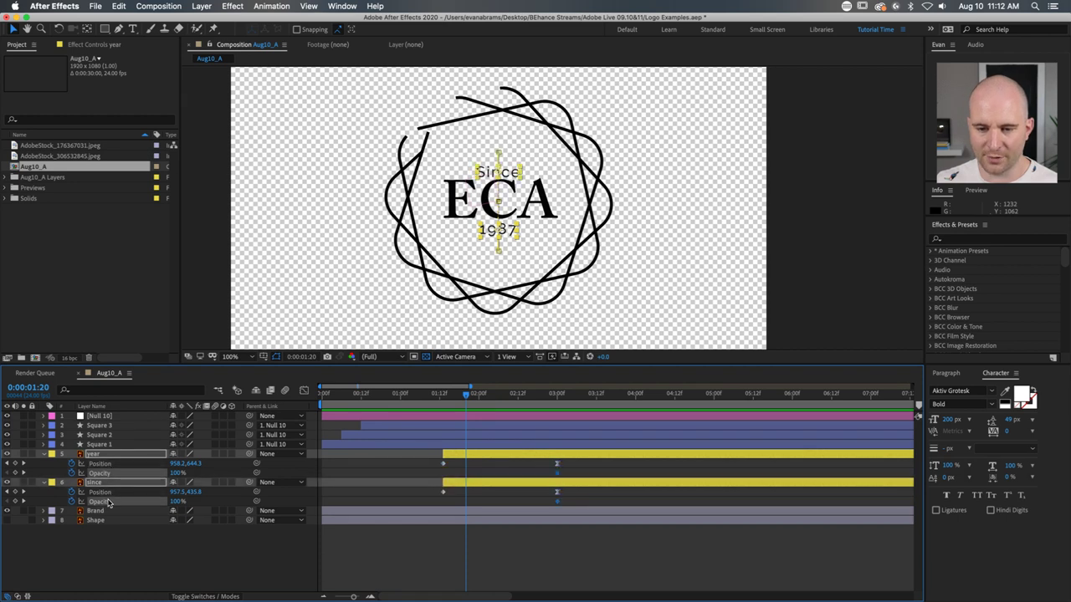
left_click_drag(176, 472, 95, 473)
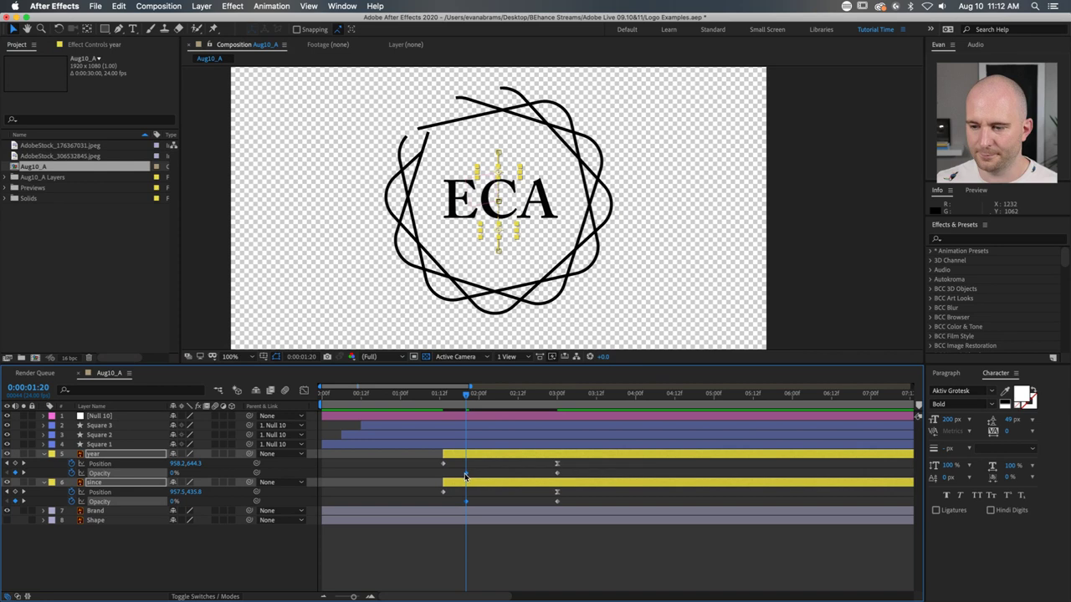
left_click_drag(466, 472, 459, 474)
Step: Pull the full-opacity keyframes earlier, then preview the full logo animation from 1:10
left_click_drag(459, 404, 539, 405)
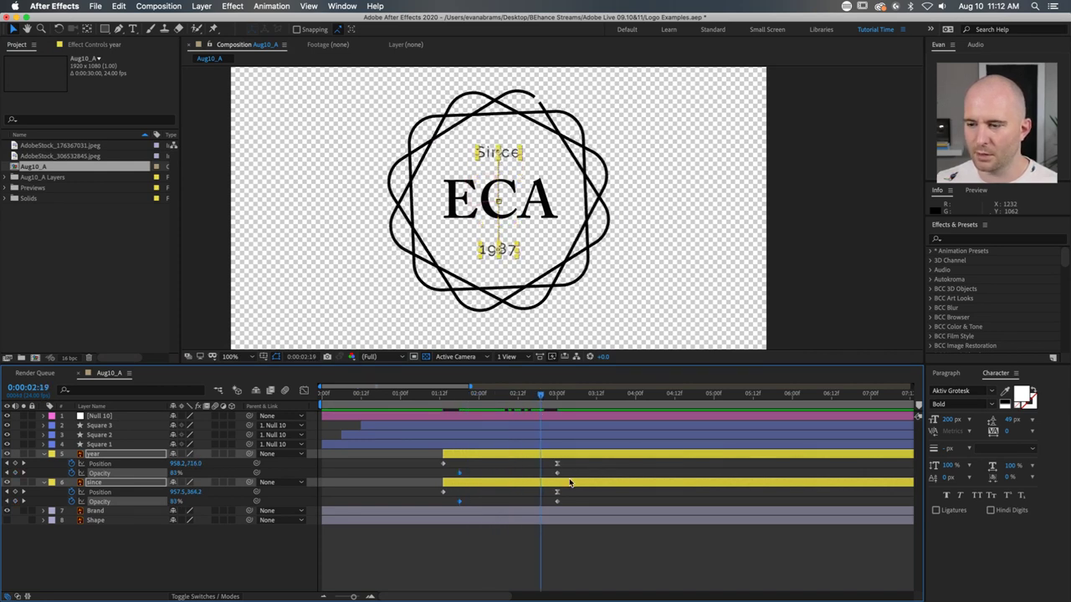
left_click_drag(558, 502, 539, 502)
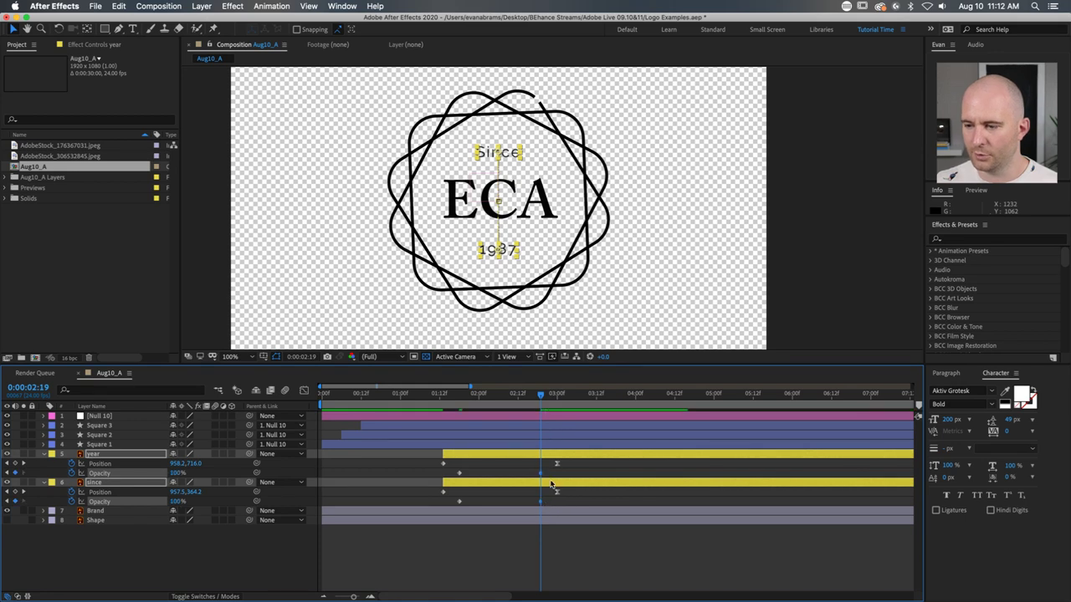
key("space")
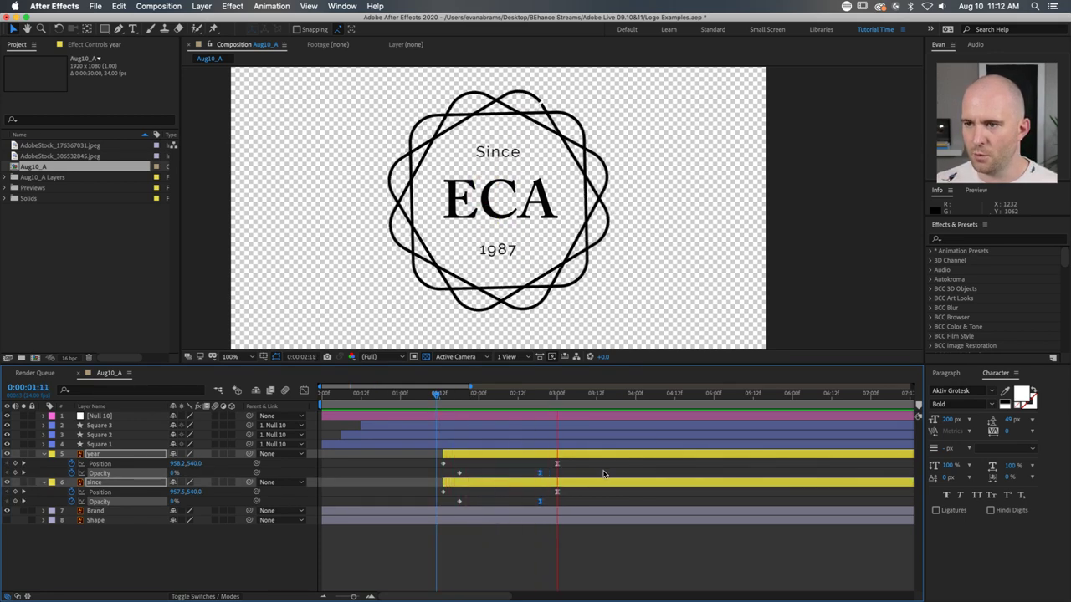
key("space")
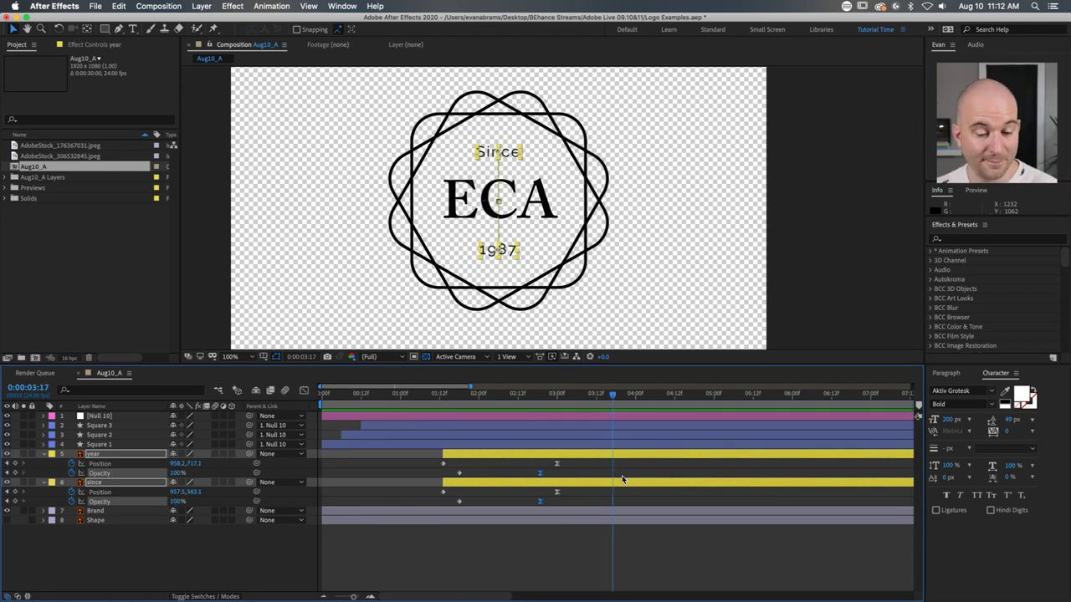
key("F2")
left_click(434, 394)
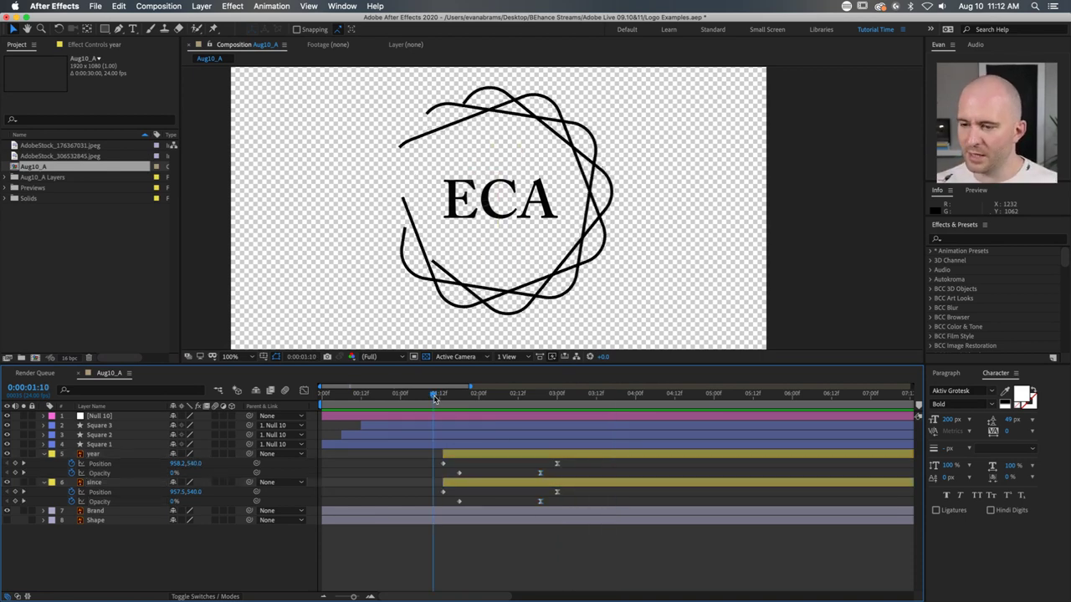
key("space")
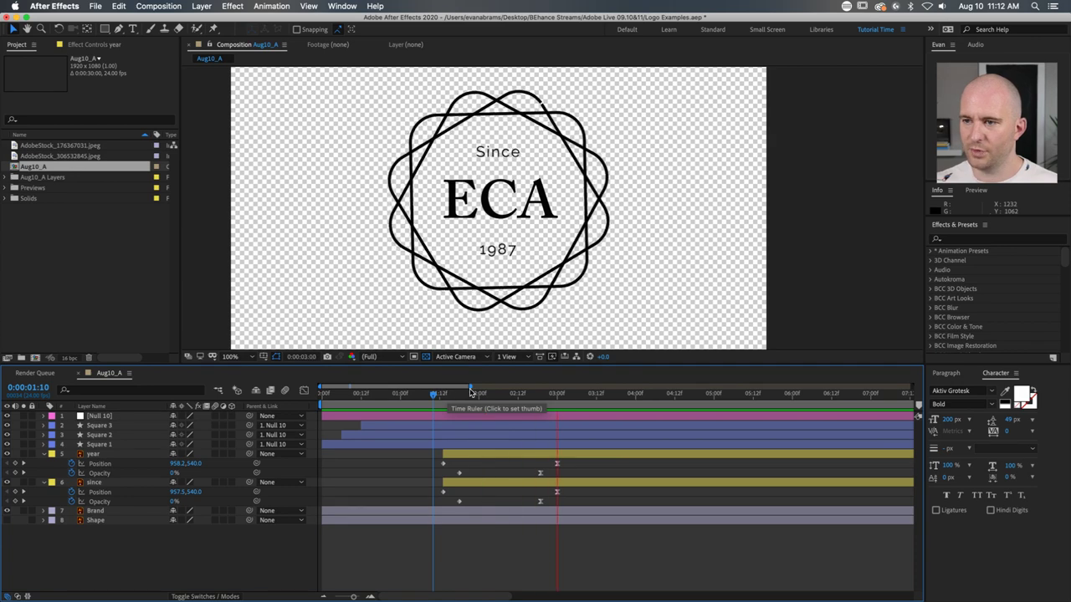
left_click_drag(469, 395, 559, 410)
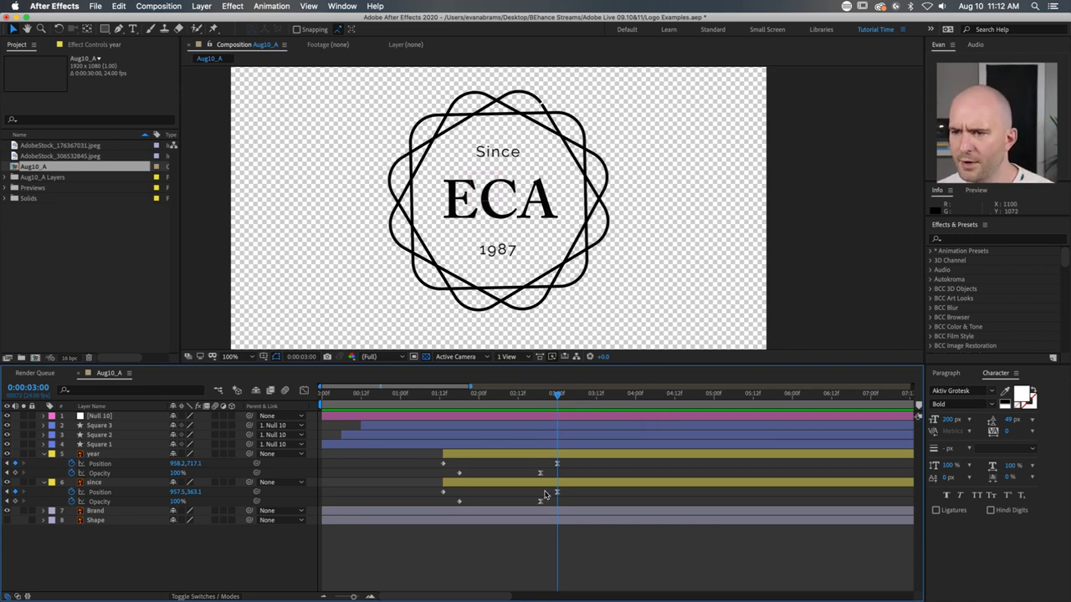
left_click(509, 511)
key("super+a")
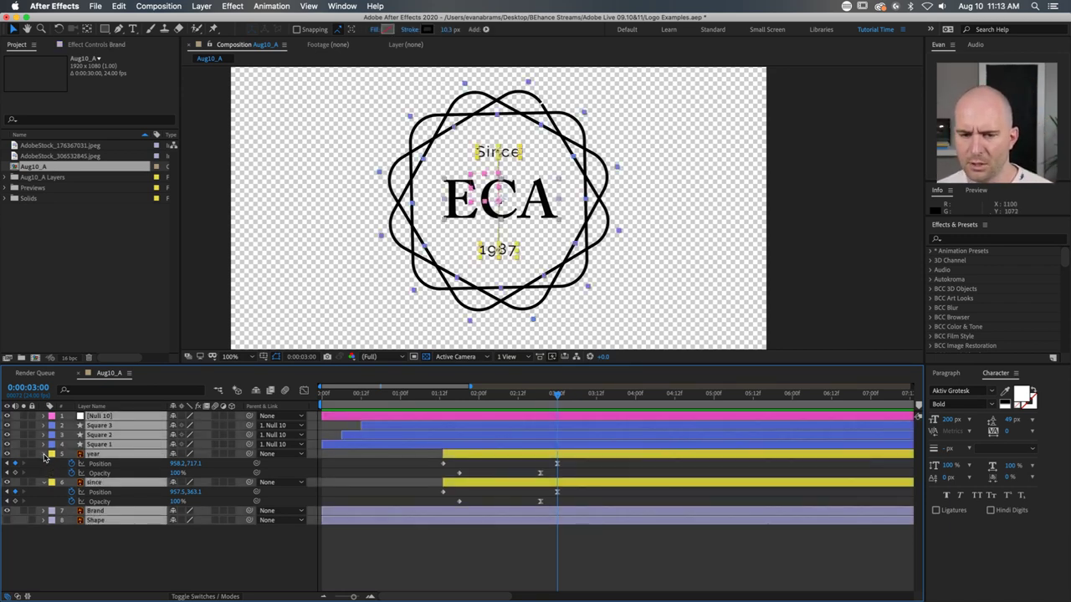
Step: Collapse all keyframed properties, select the Brand layer, and scrub through the logo animation
key("u")
left_click(146, 472)
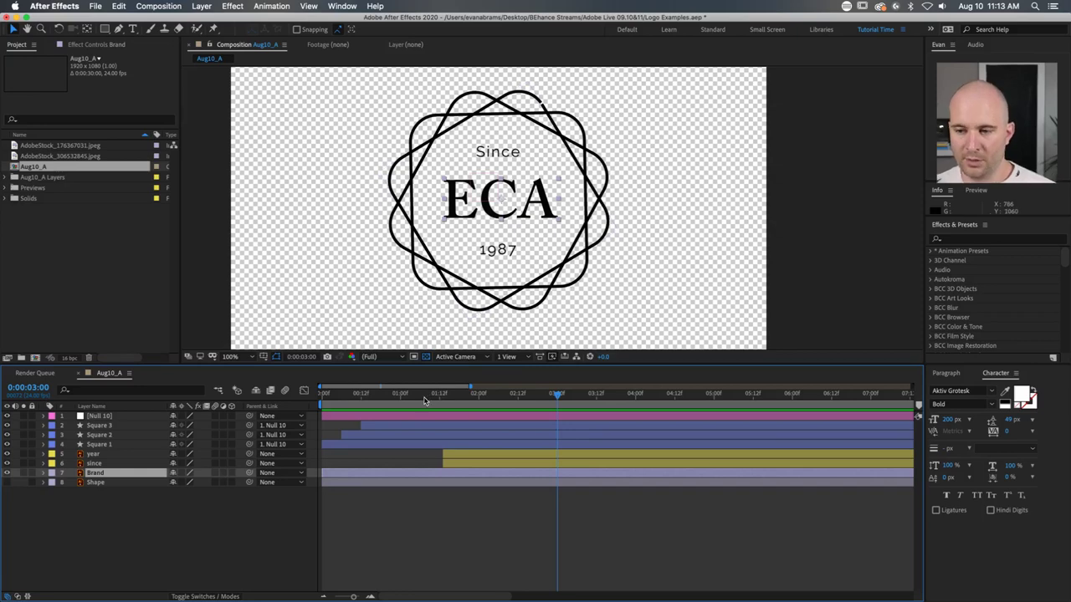
left_click_drag(368, 395, 555, 395)
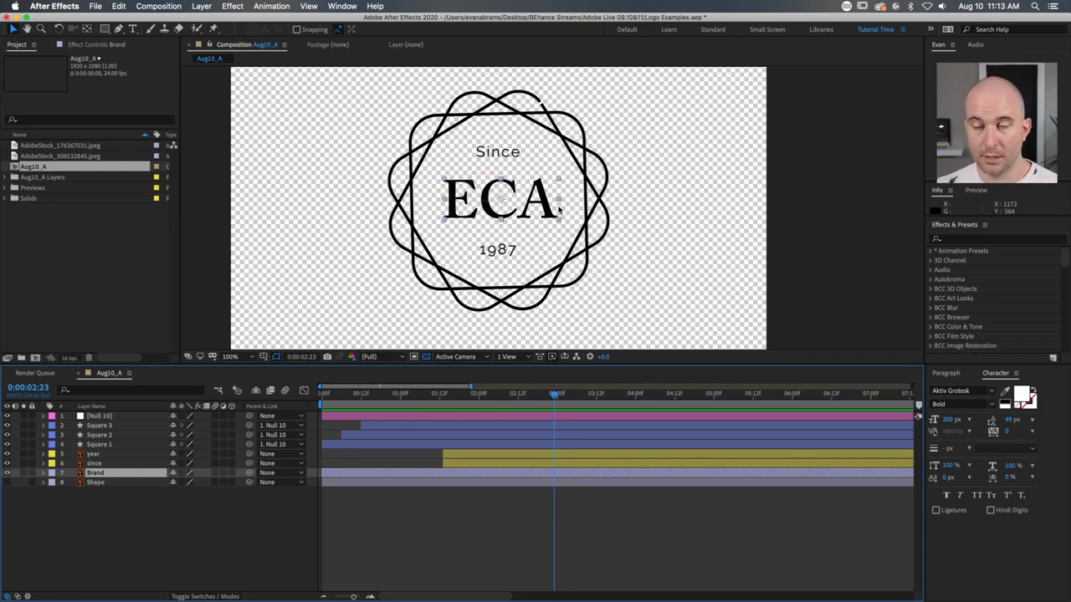
Step: Convert the Brand text into a Brand Outlines shape layer and reveal its letter groups
right_click(109, 474)
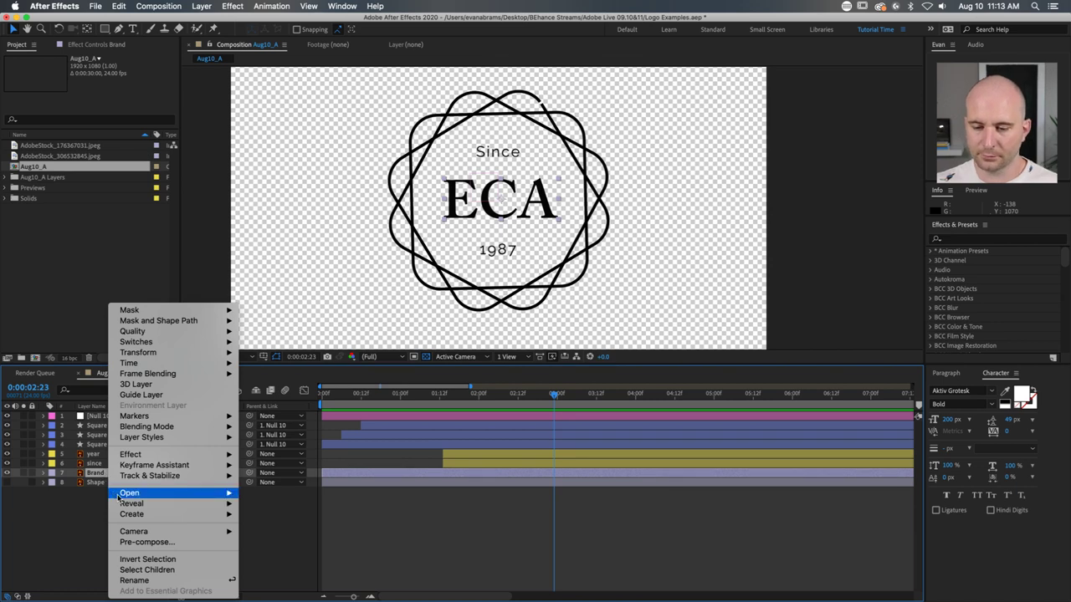
mouse_move(125, 515)
left_click(331, 546)
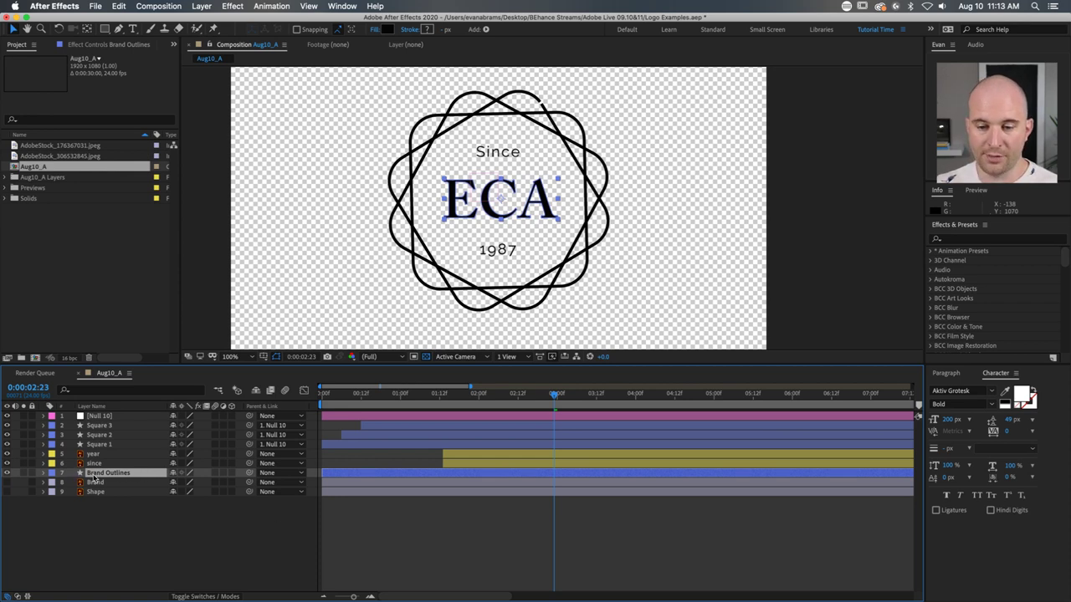
left_click(43, 474)
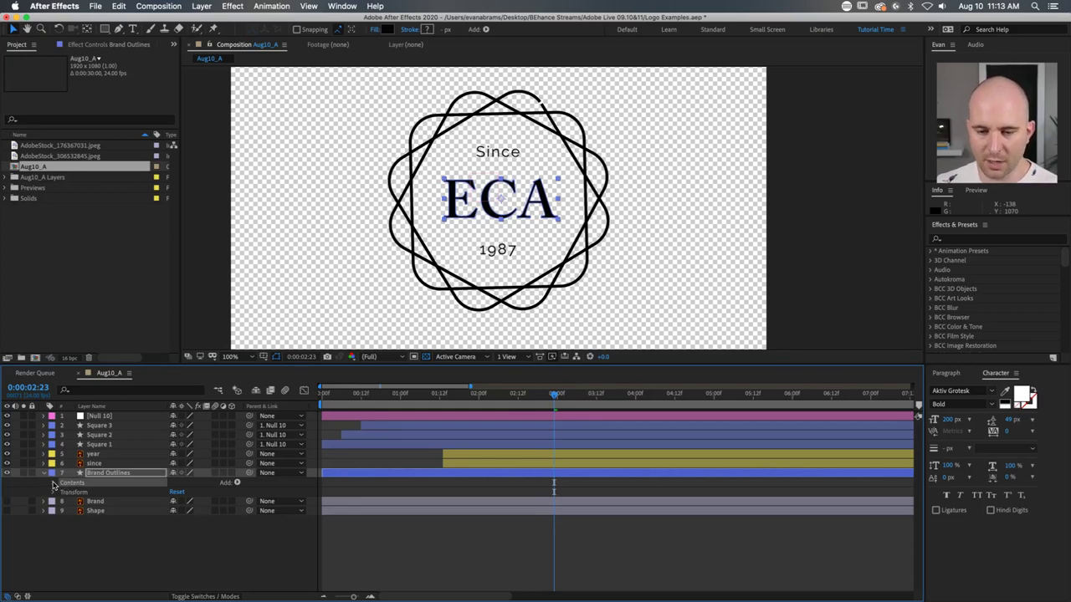
left_click(53, 483)
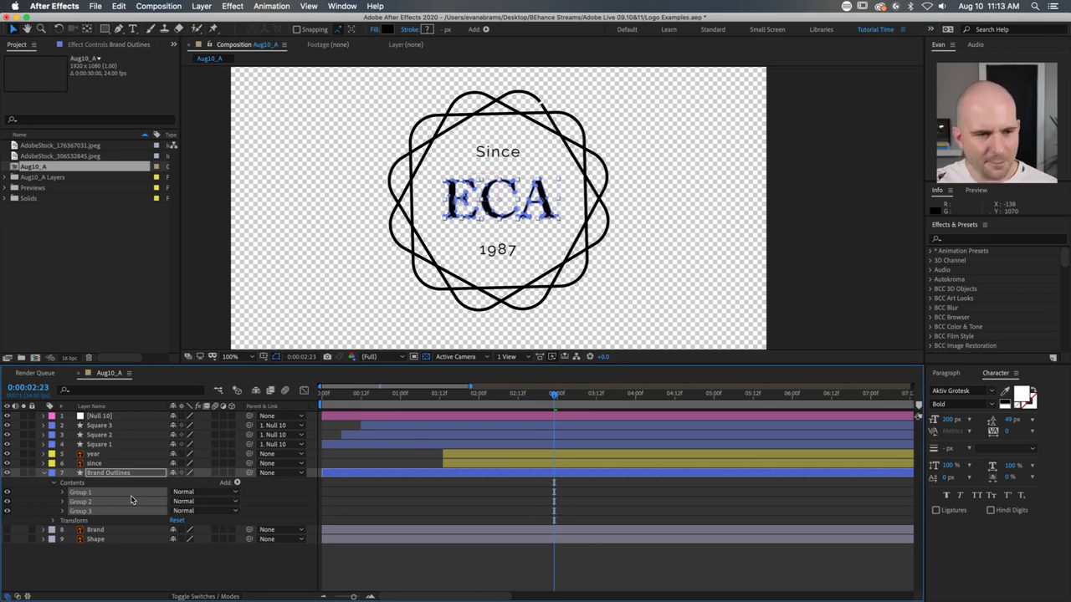
Step: Move the Brand Outlines layer so it starts at 1 second
mouse_move(337, 403)
left_mouse_down()
mouse_move(467, 402)
mouse_move(426, 401)
left_mouse_up()
left_click_drag(355, 474, 446, 474)
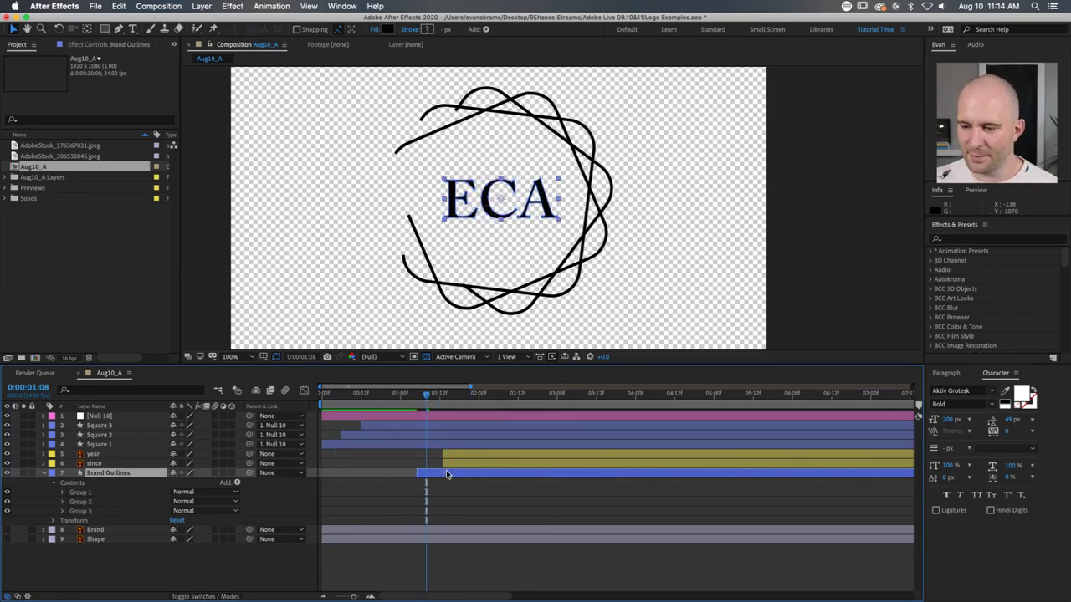
left_click_drag(426, 393, 400, 393)
left_click_drag(442, 475, 425, 475)
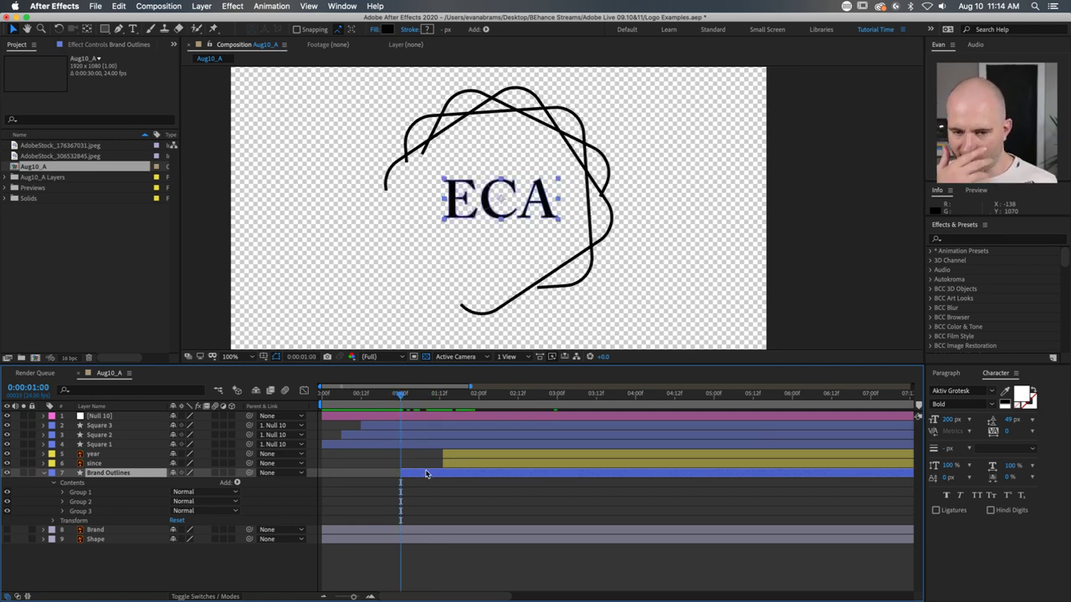
Step: Keyframe Scale from 160% at 1:00 to 100% at 3:00, ease it, and preview
key("s")
left_click(75, 483)
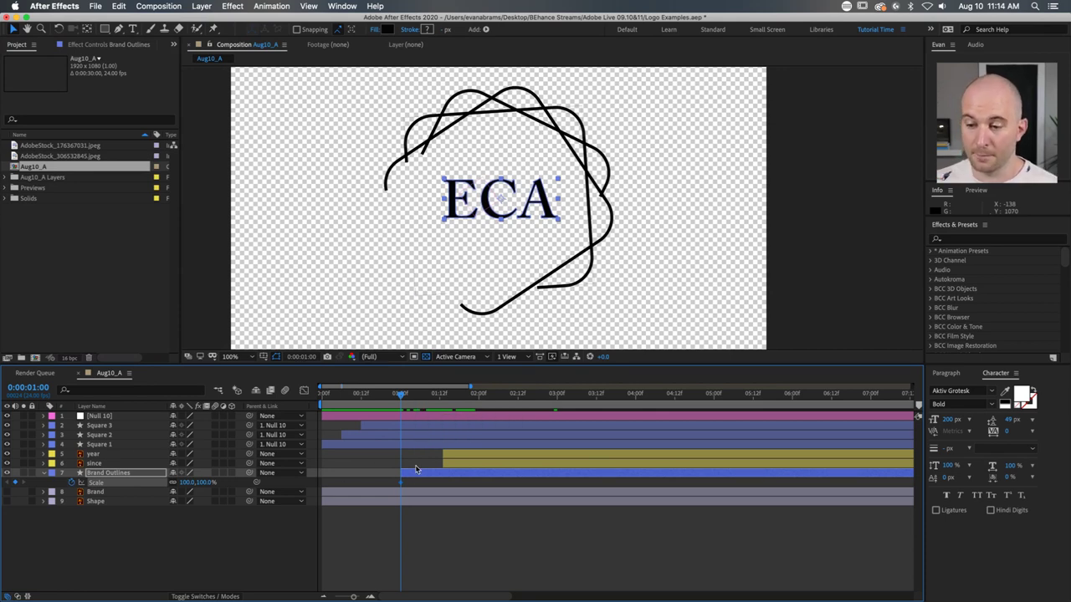
left_click_drag(403, 486, 558, 486)
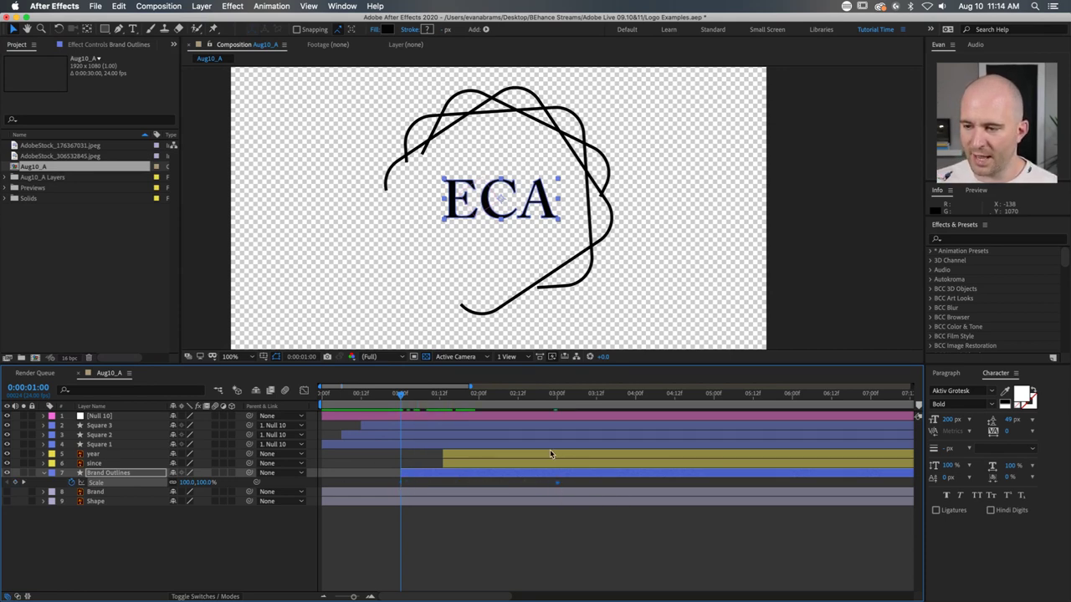
left_click_drag(201, 483, 252, 483)
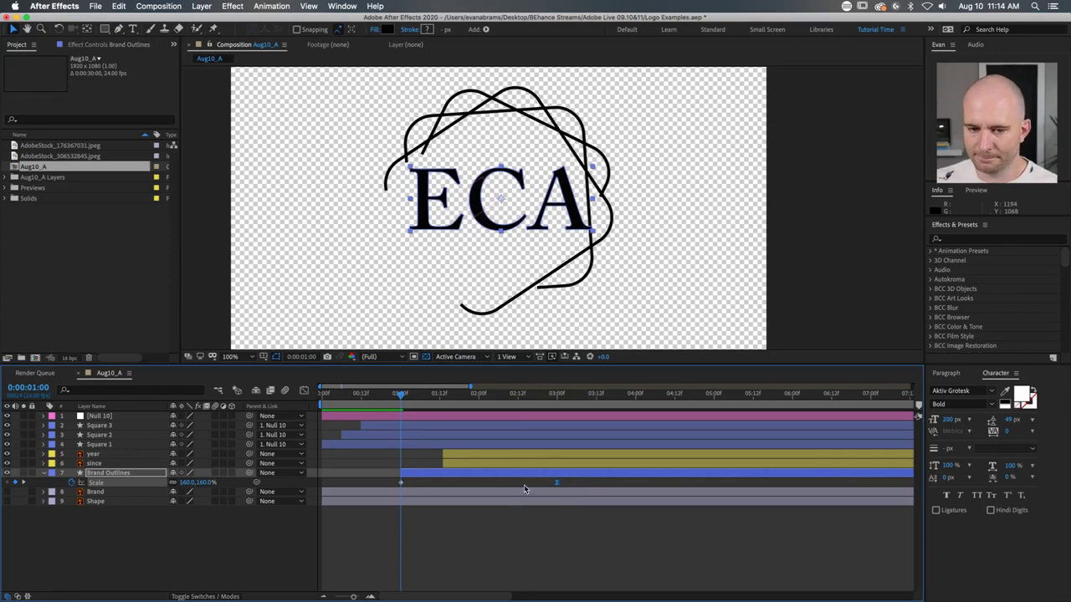
key("shift+F3")
left_click_drag(532, 420, 462, 426)
key("space")
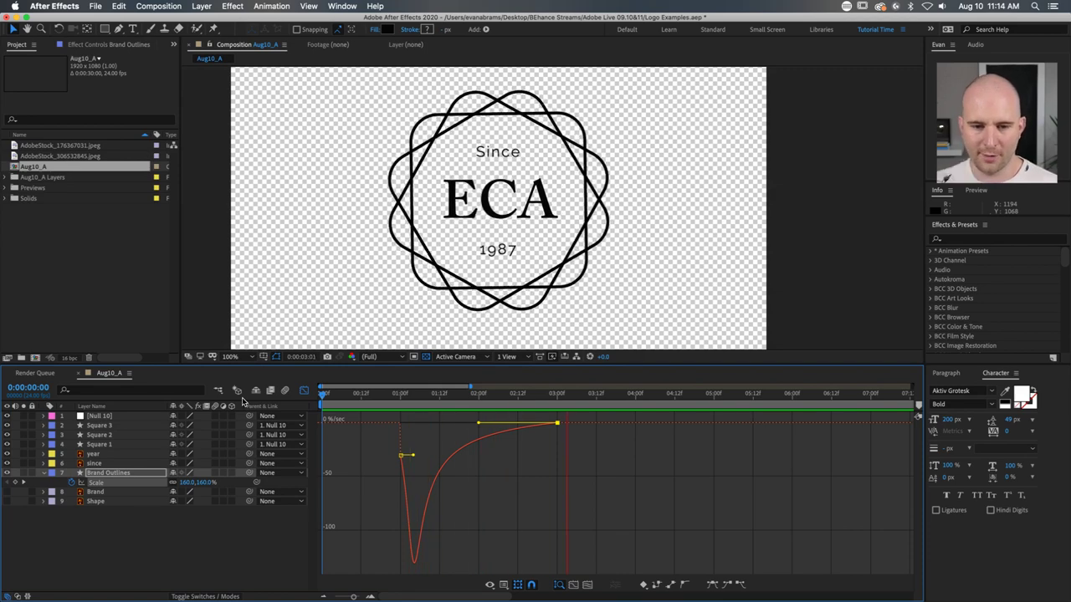
Step: Stop the preview, scrub the scale-down from 2:00, and close the speed graph
key("space")
left_click(481, 393)
left_click_drag(490, 394, 555, 401)
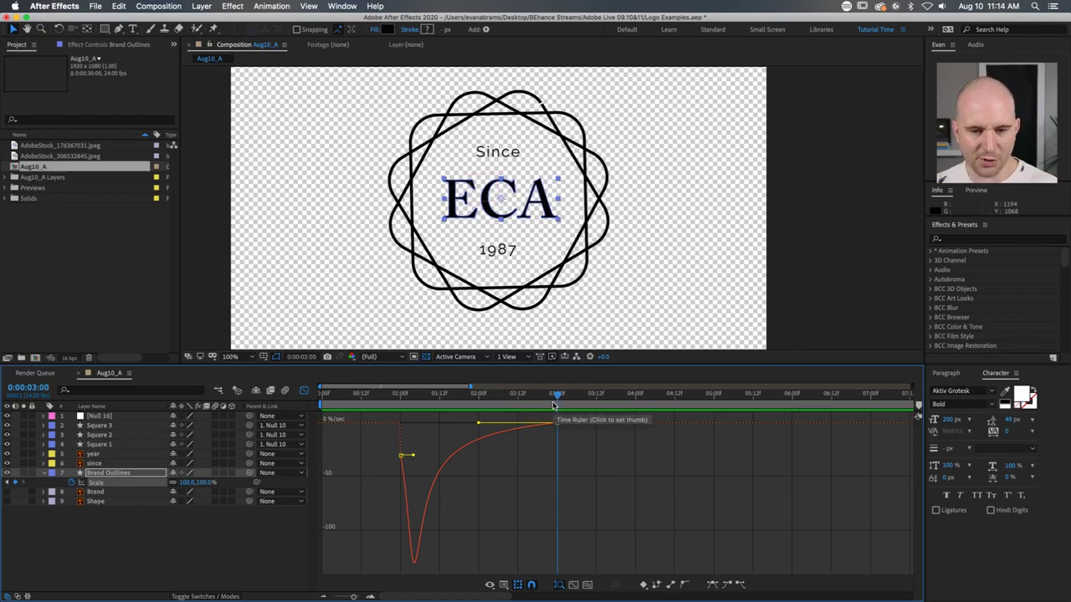
left_click(303, 390)
left_click(509, 563)
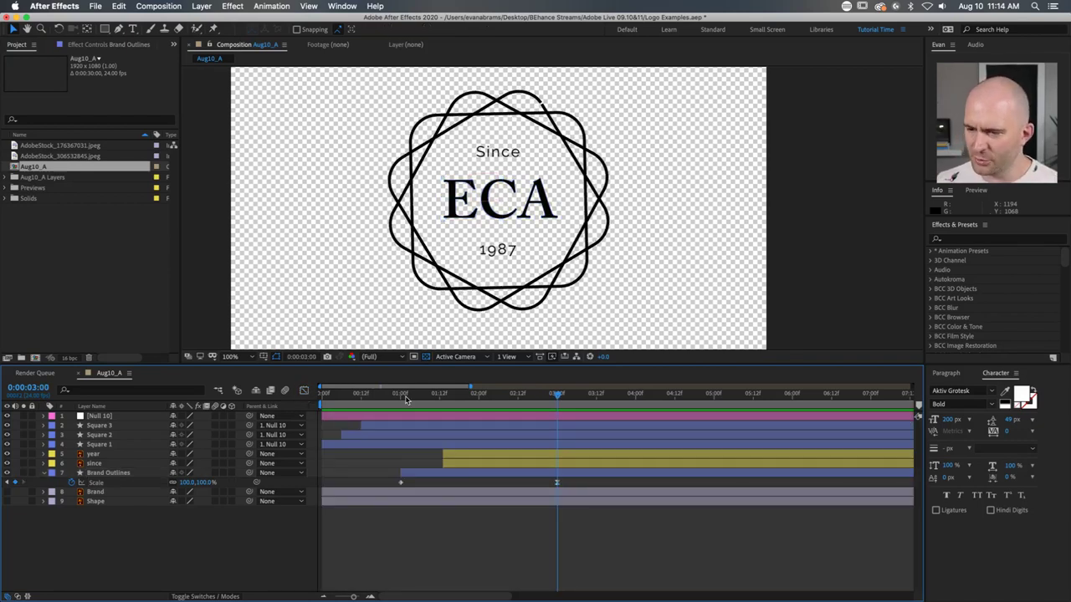
Step: Play and scrub from 1:00 to 3:00 to review ECA shrinking as the rings draw
left_click(405, 398)
key("space")
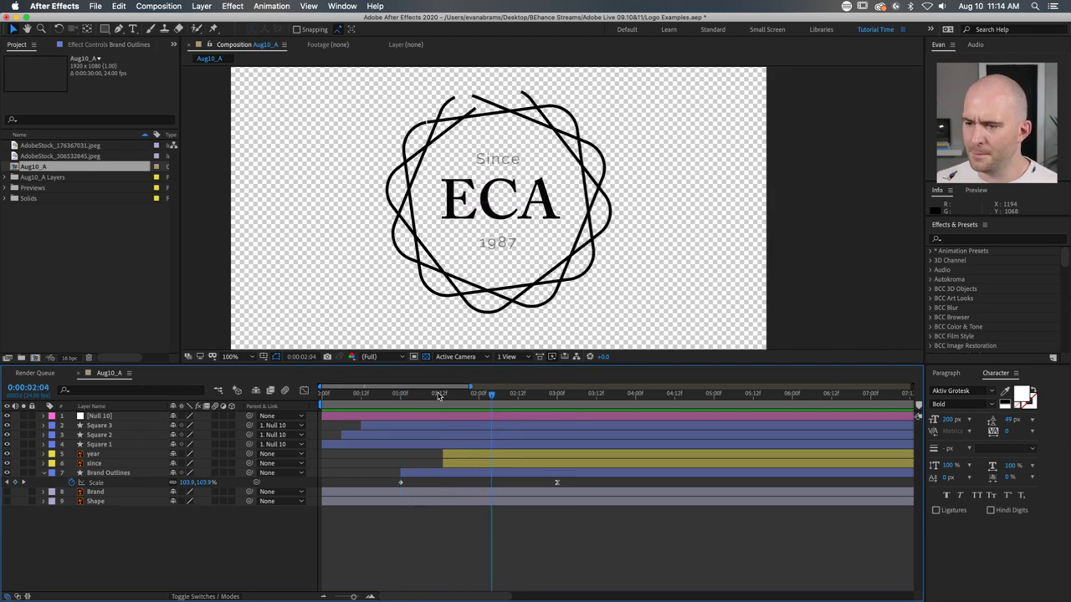
left_click(528, 477)
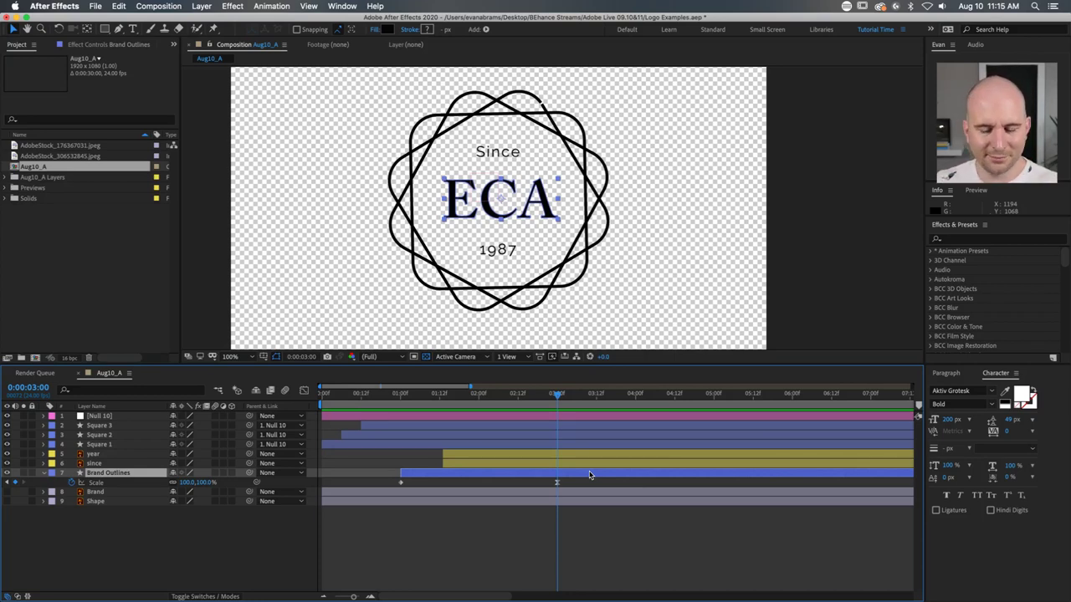
left_click(397, 394)
key("space")
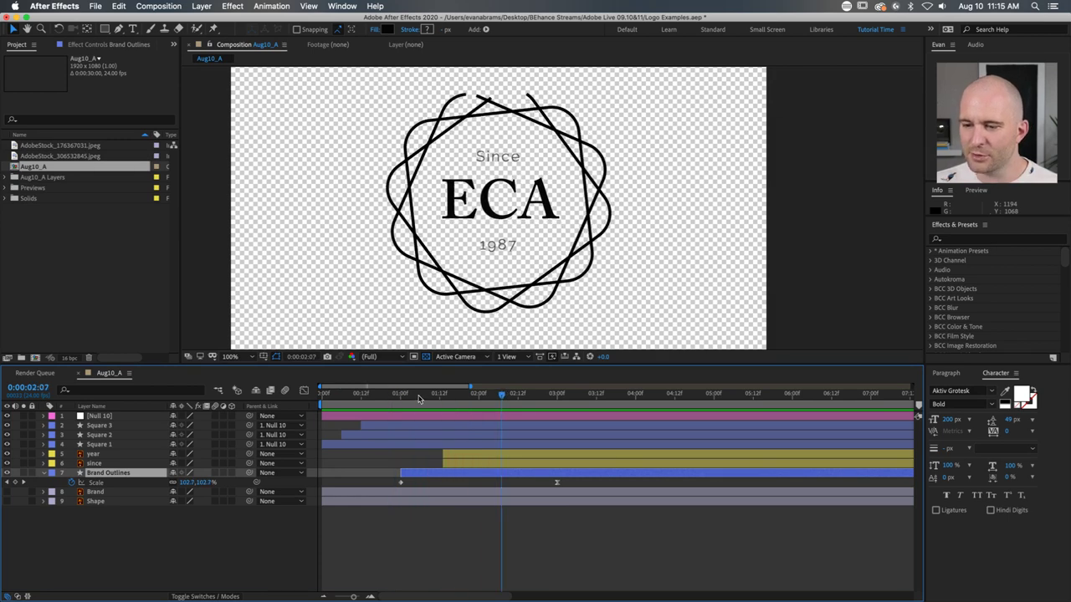
left_click_drag(402, 395, 558, 424)
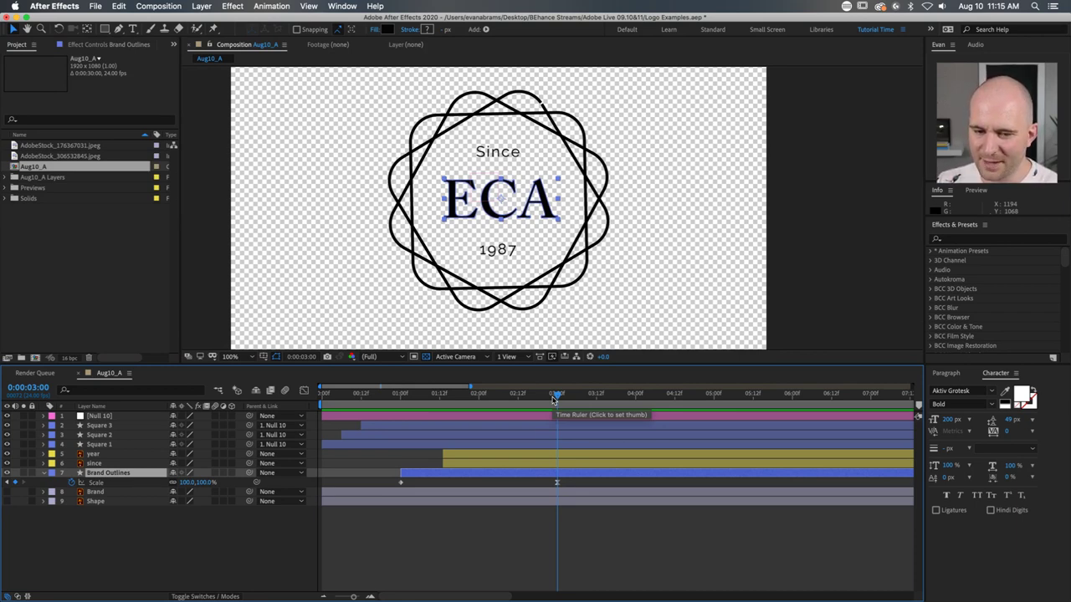
left_click(403, 403)
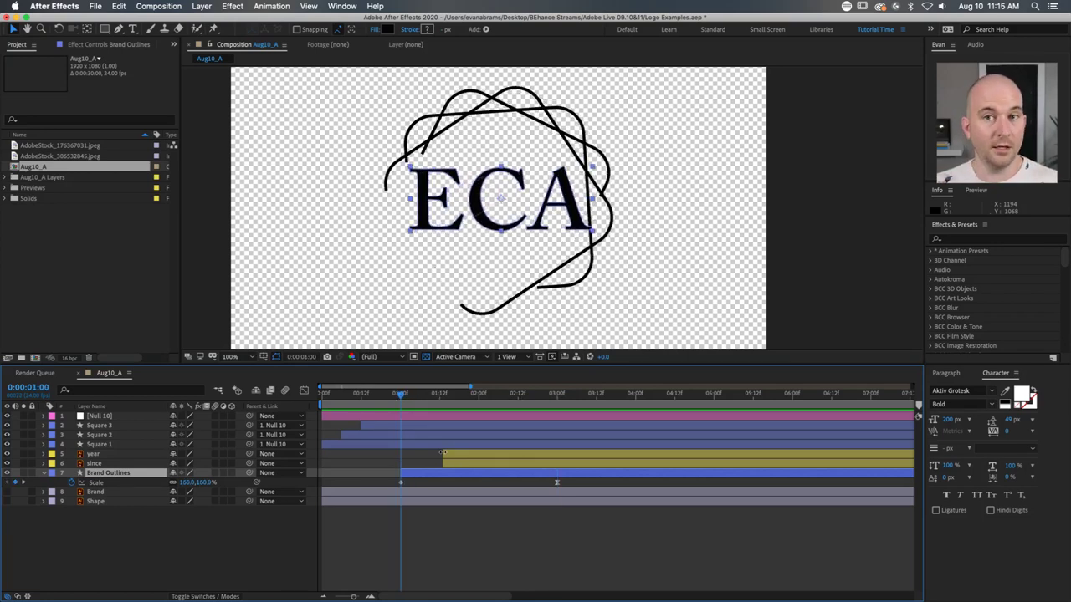
Step: Expand the Brand Outlines layer's Contents to show its three letter groups
key("u")
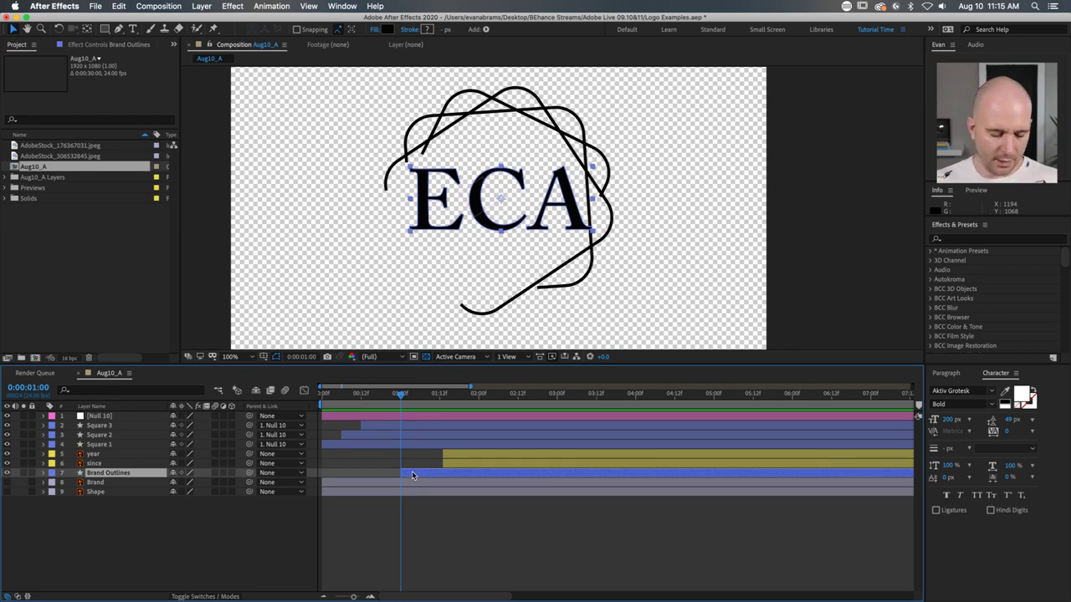
left_click(43, 473)
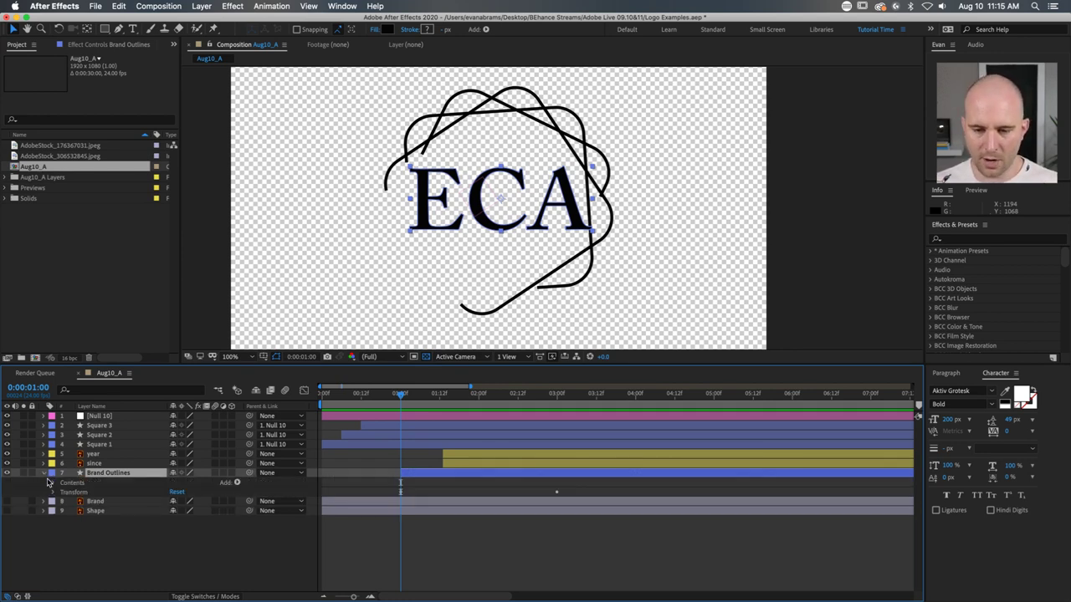
left_click(55, 493)
left_click(55, 492)
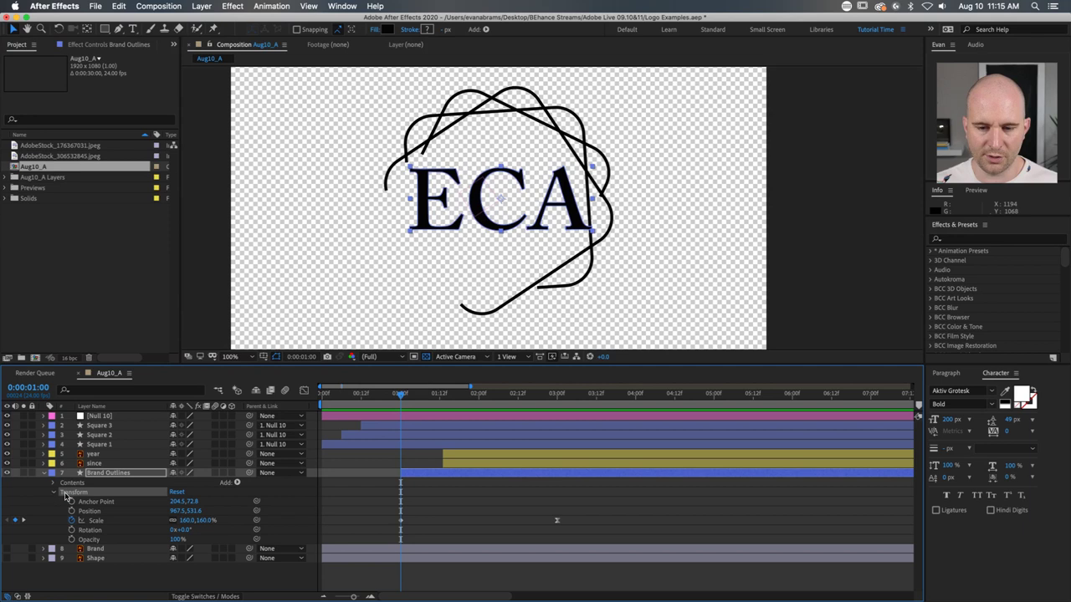
left_click(53, 483)
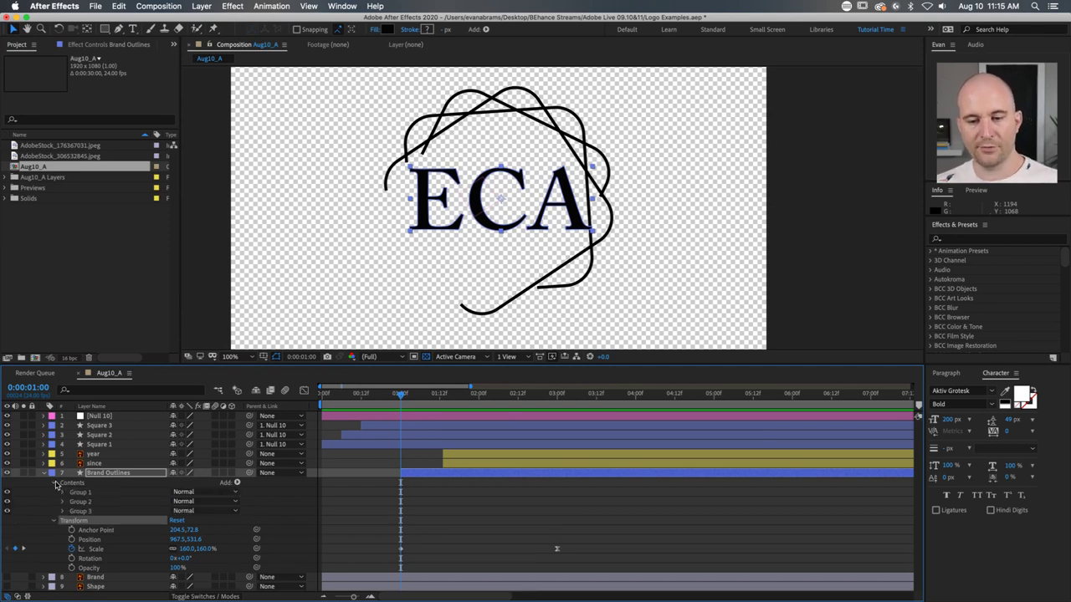
left_click(65, 483)
left_click(76, 492)
left_click(78, 511, "shift")
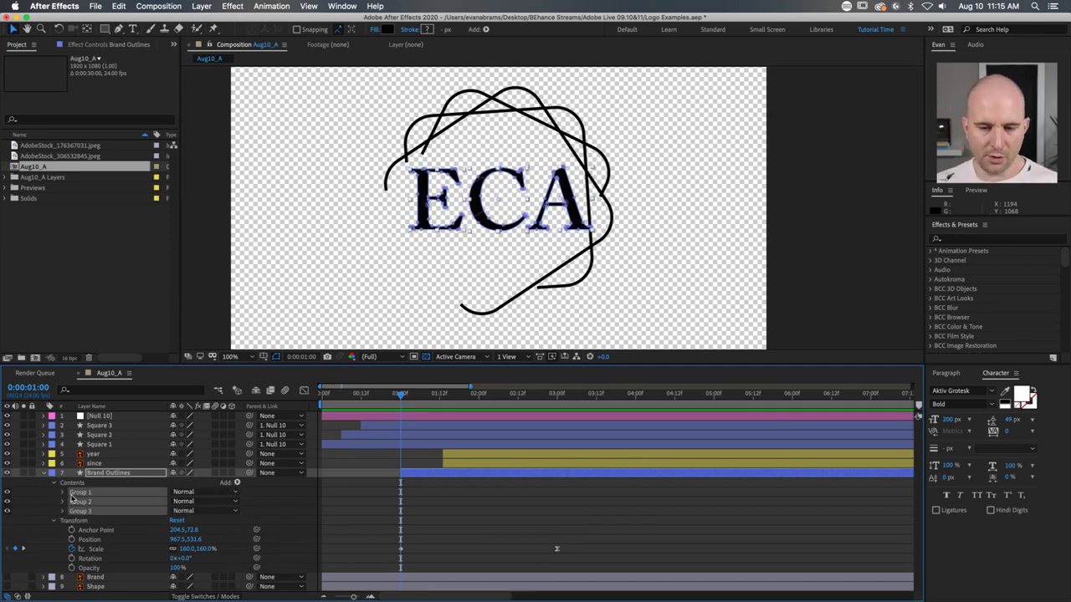
left_click(61, 493)
Step: Enlarge the timeline and reveal Group 1's Transform properties, including Opacity
left_click_drag(226, 364, 219, 219)
left_click(100, 394)
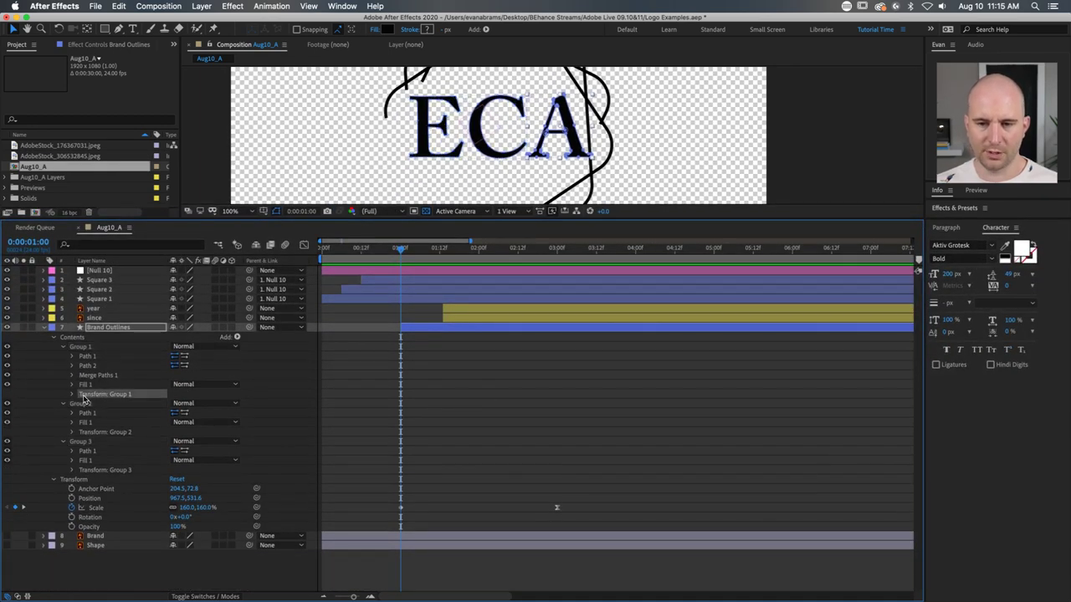
left_click(72, 395)
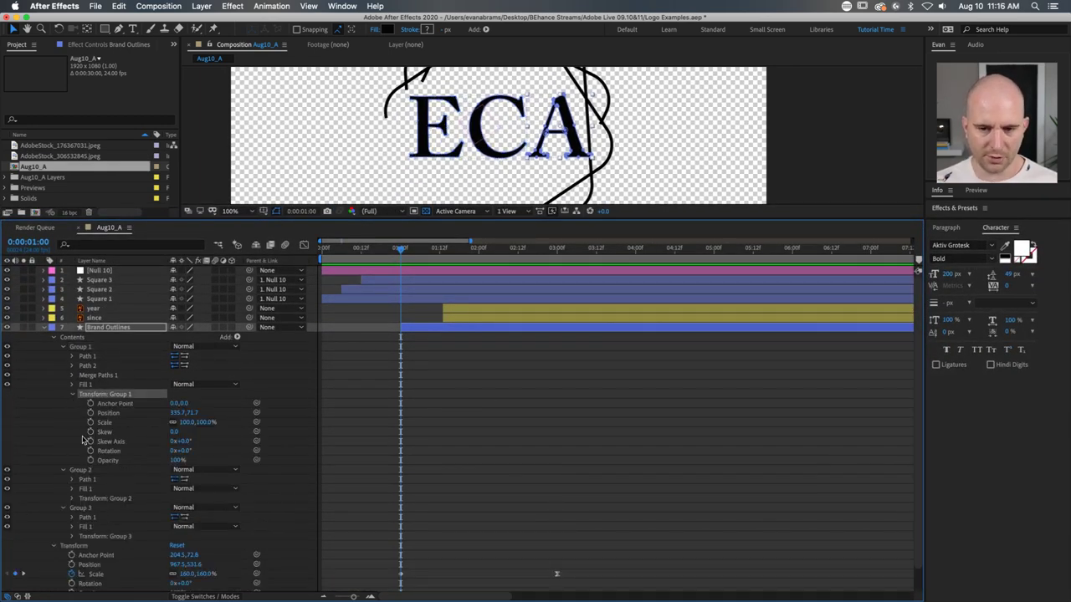
left_click(117, 462)
scroll(125, 488, "down", 2)
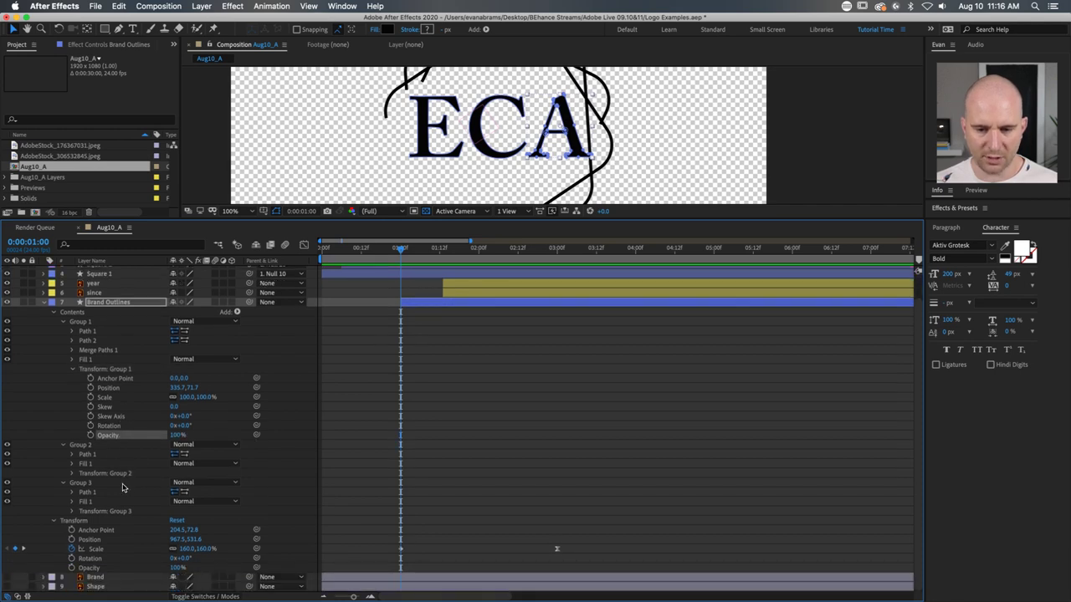
left_click(100, 569)
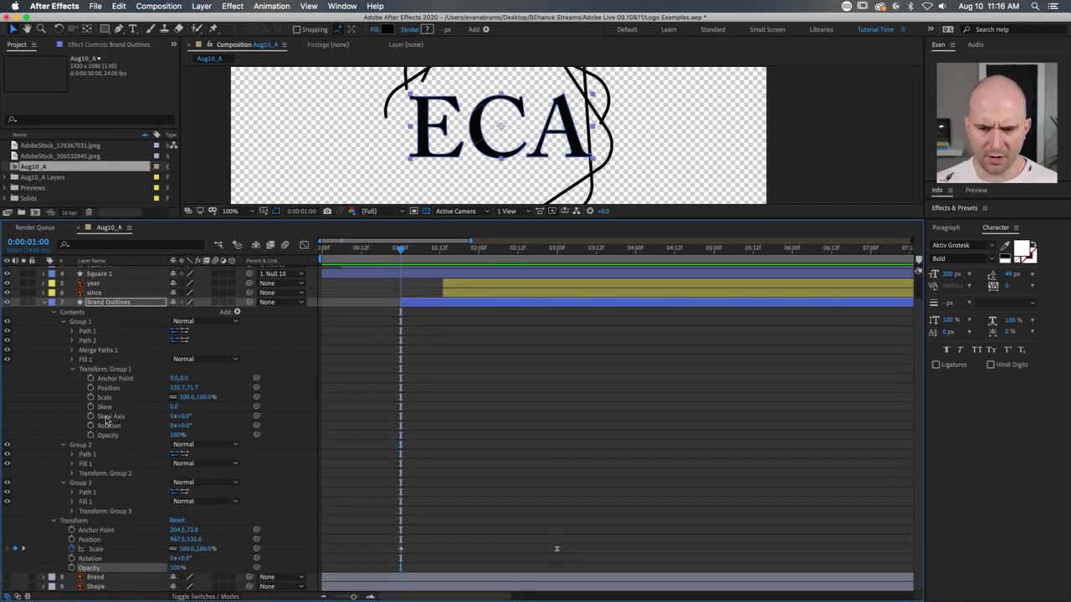
left_click(101, 372)
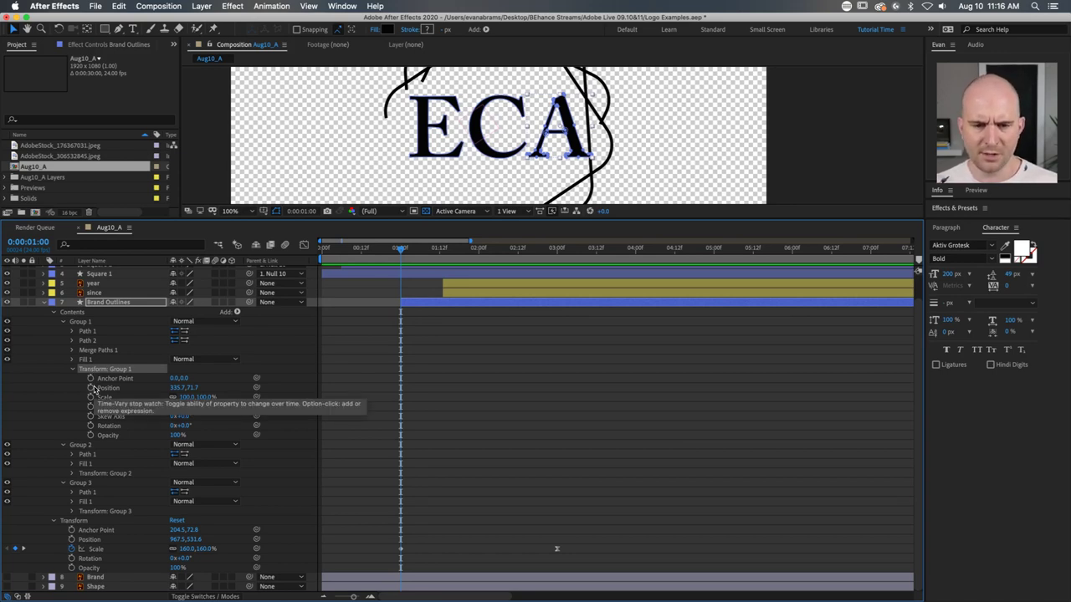
Step: Add 100% Opacity keyframes at 0:00:01:00 for Groups 1, 2 and 3
left_click(116, 437)
left_click(91, 435)
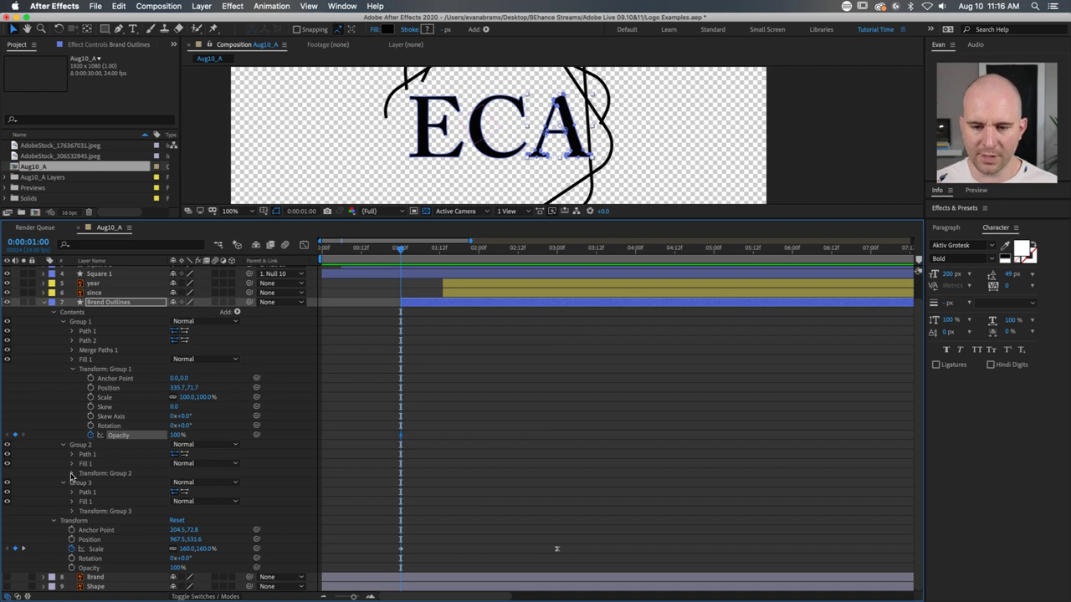
left_click(72, 474)
left_click(91, 540)
scroll(84, 548, "down", 3)
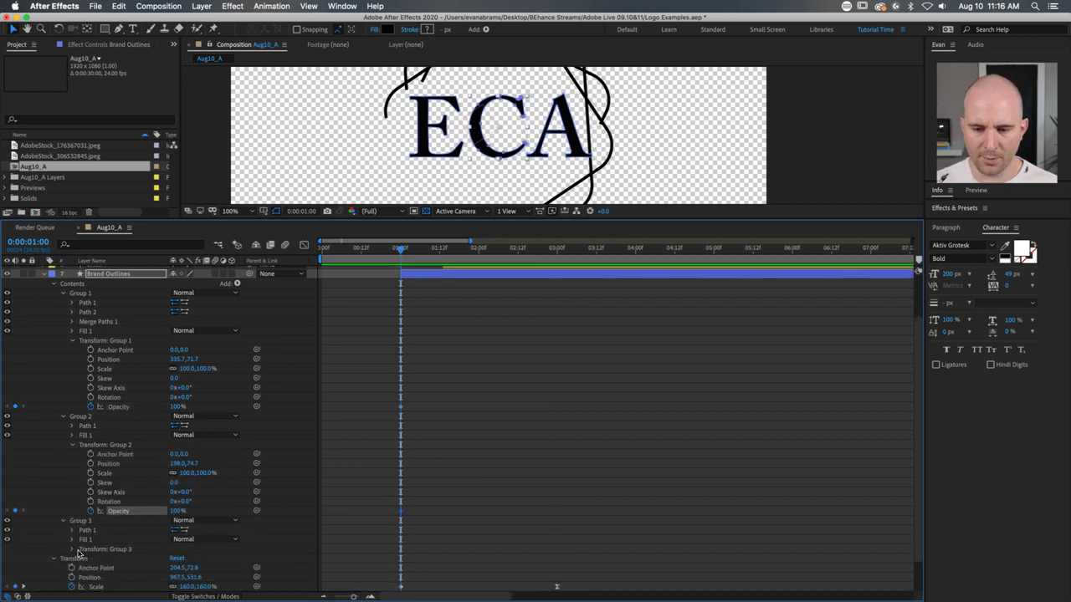
left_click(72, 549)
scroll(84, 561, "down", 3)
left_click(90, 588)
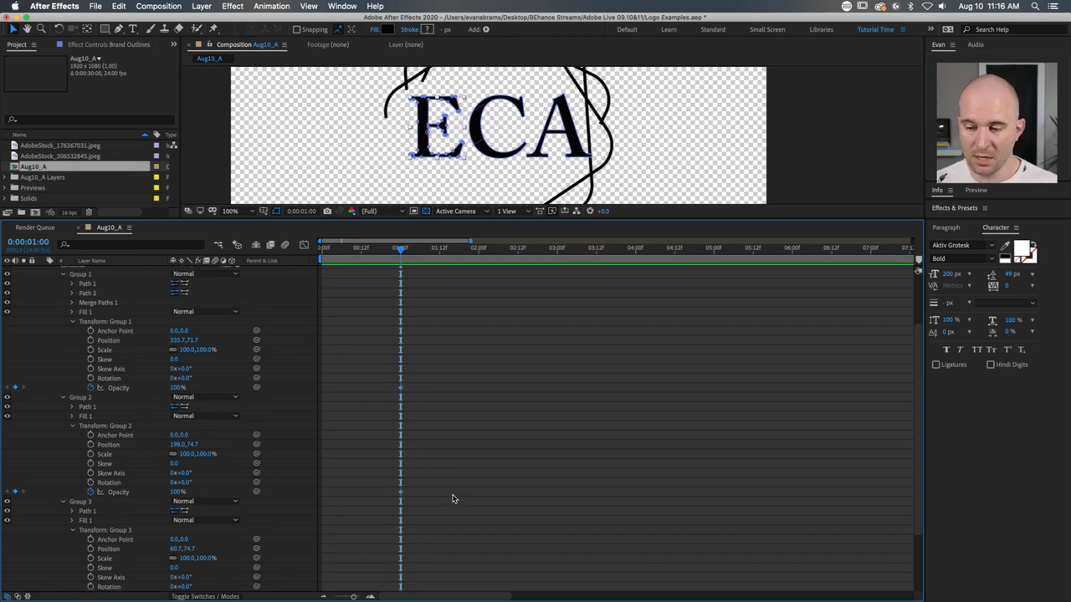
scroll(460, 401, "up", 8)
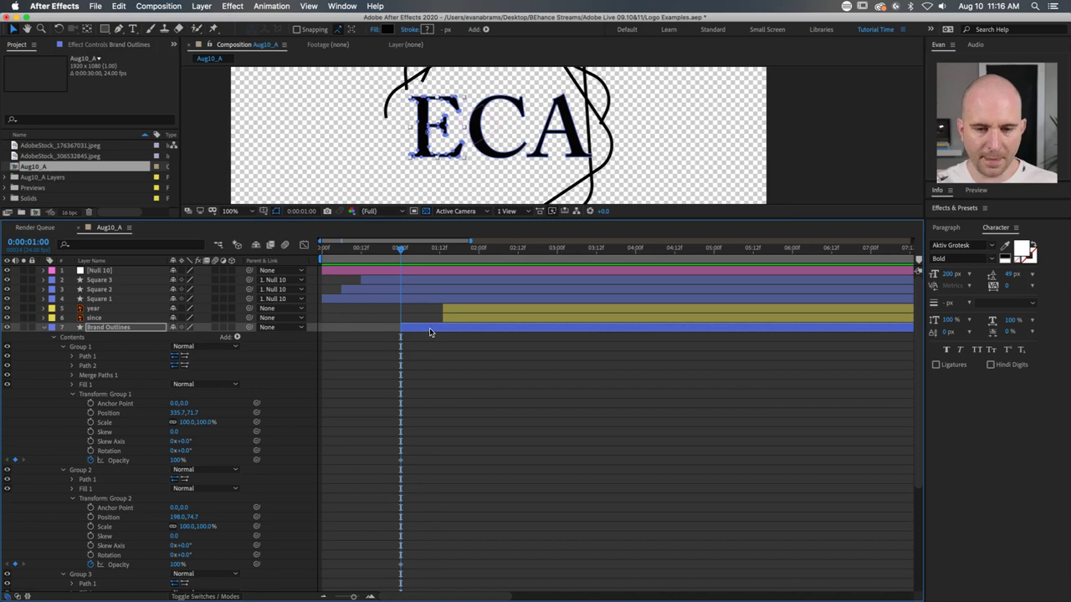
Step: Set the one-second Opacity keyframes of Groups 1, 2 and 3 to 0%
key("u")
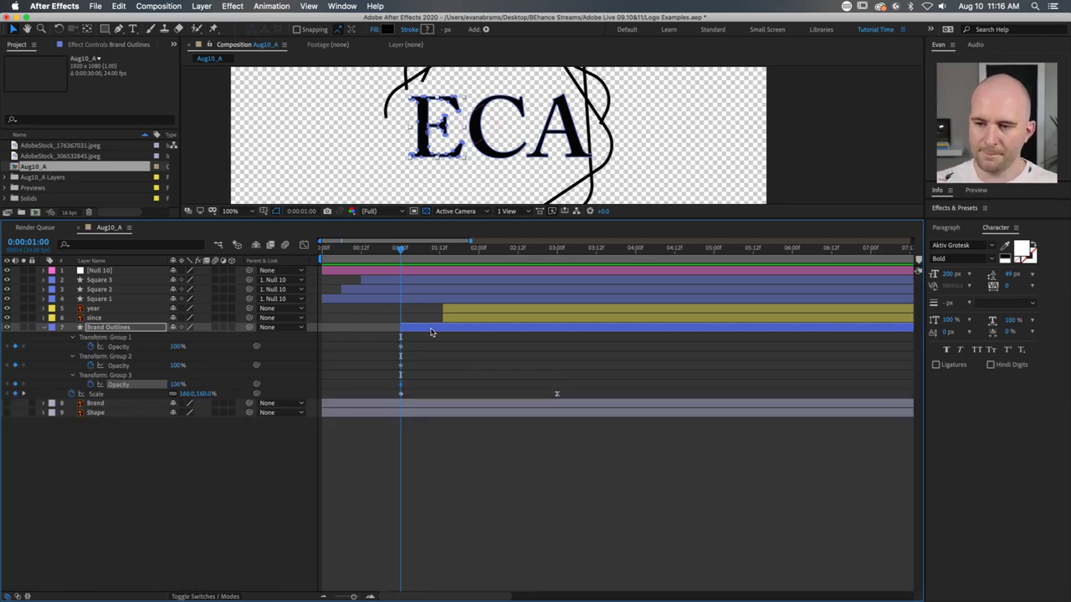
left_click_drag(418, 347, 454, 377)
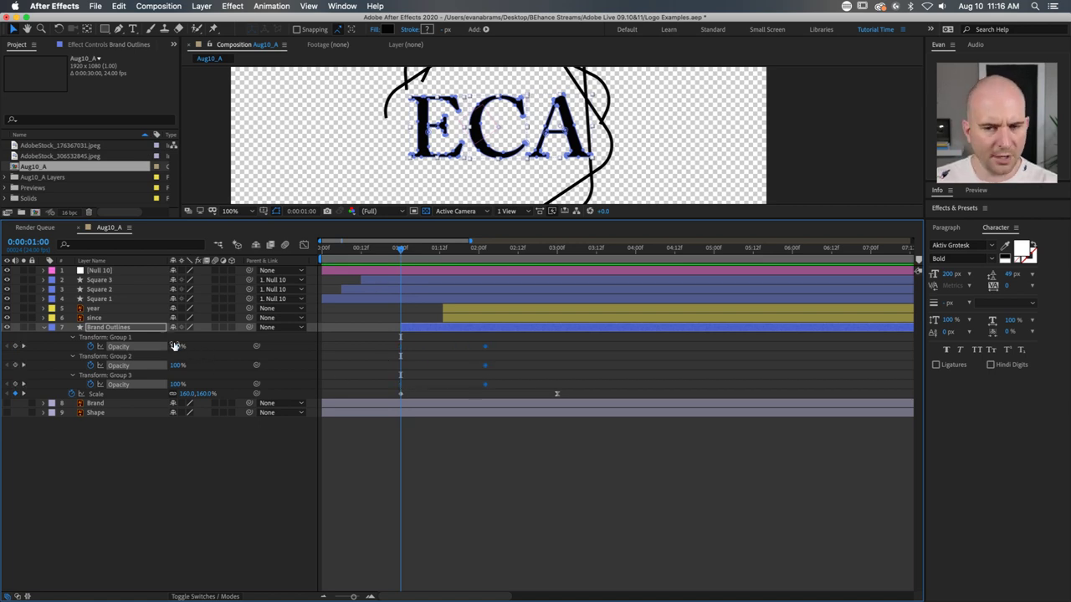
left_click_drag(174, 345, 151, 350)
left_click(118, 366)
key("ctrl+v")
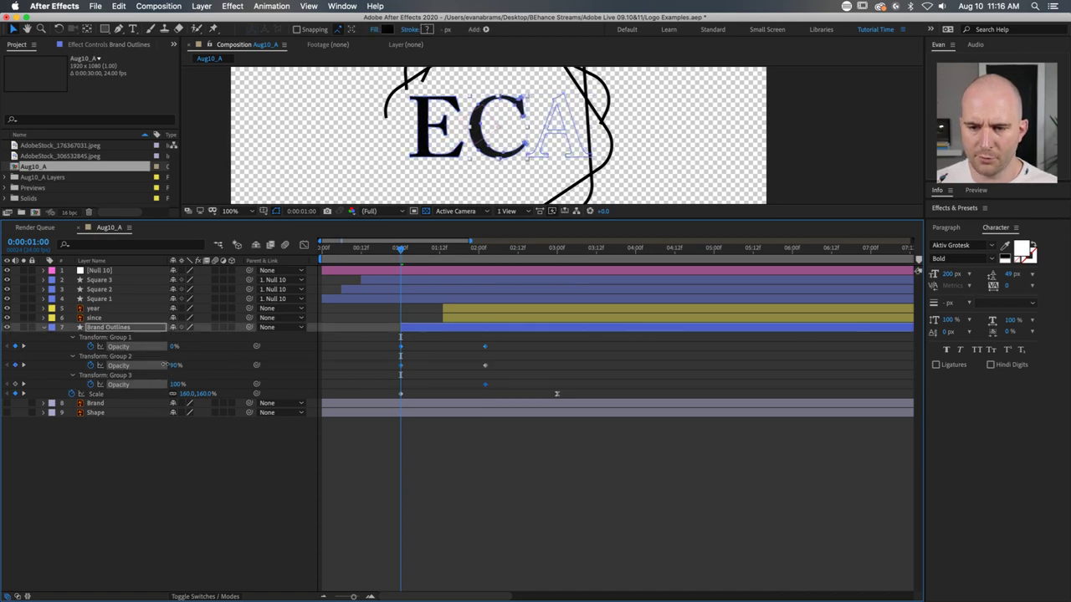
left_click(118, 384)
key("ctrl+v")
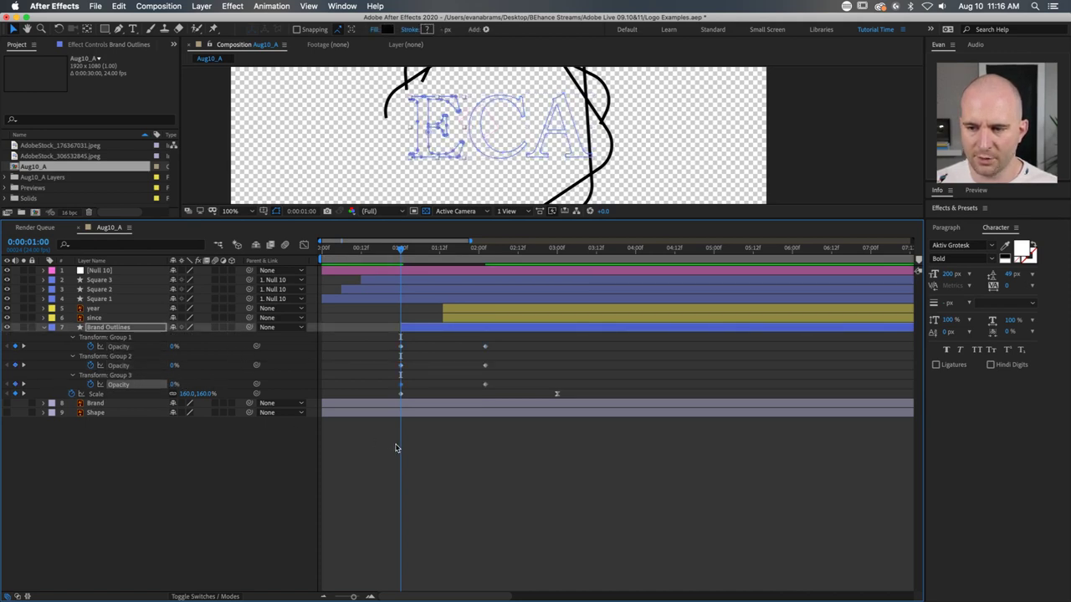
Step: Offset the group keyframes so E, C and A fade in one after another, and preview
left_click(394, 444)
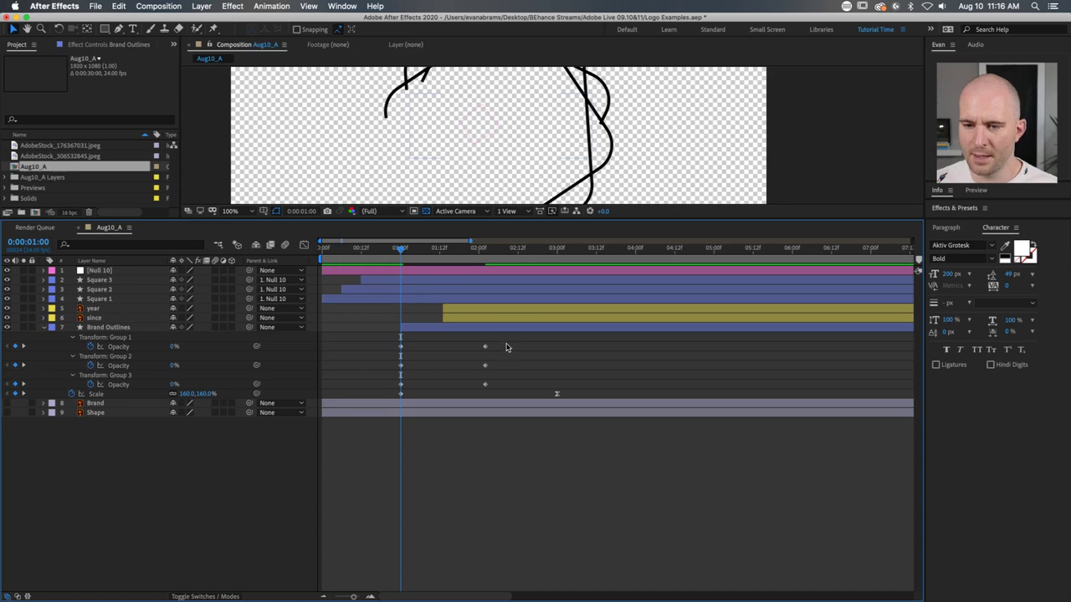
key("space")
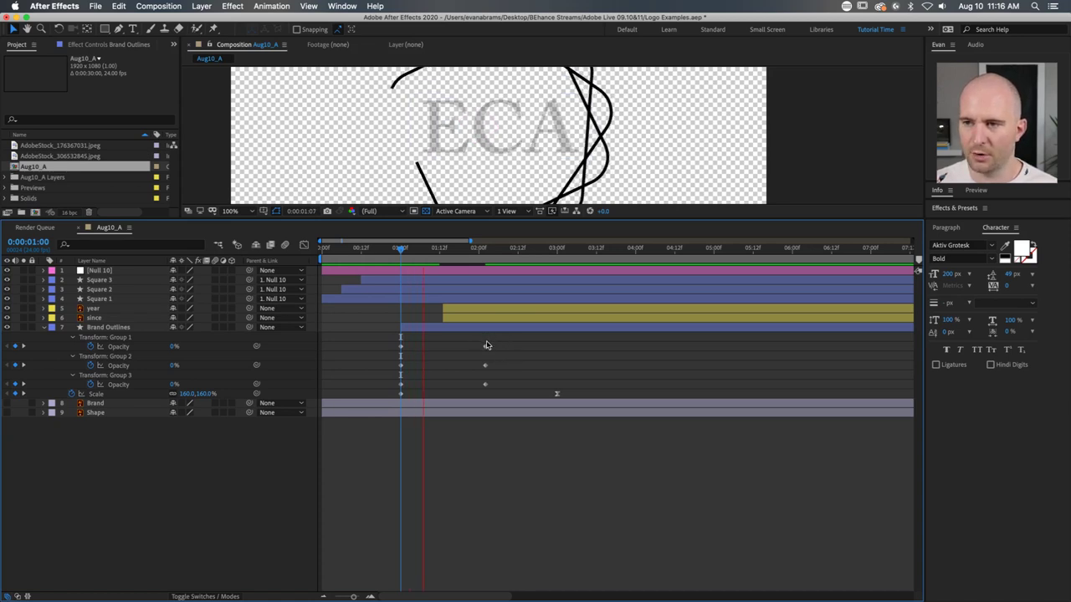
left_click_drag(494, 342, 421, 370)
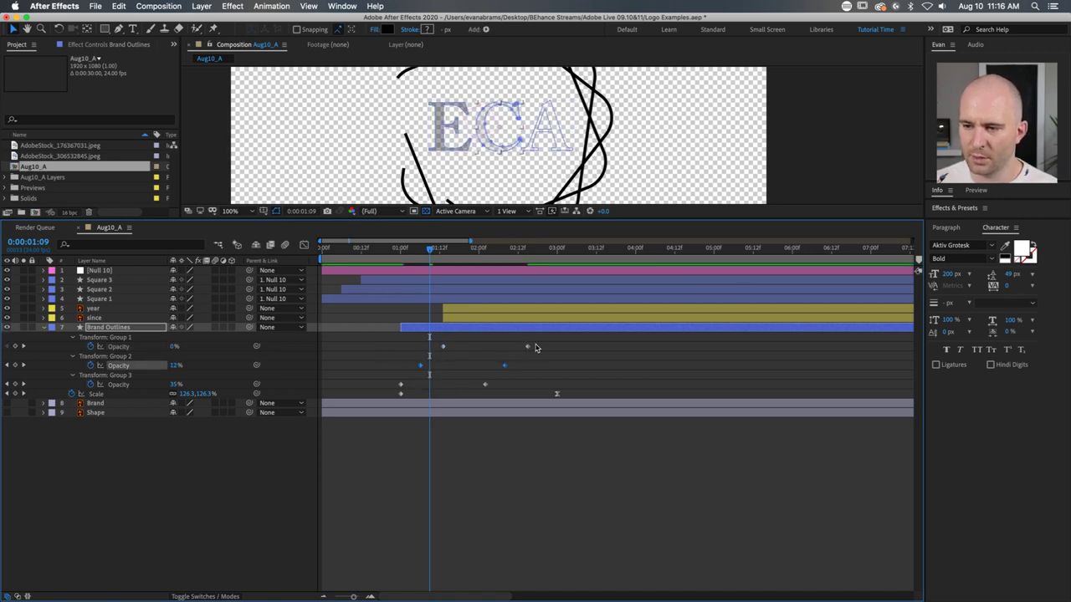
scroll(519, 168, "down", 2)
key("space")
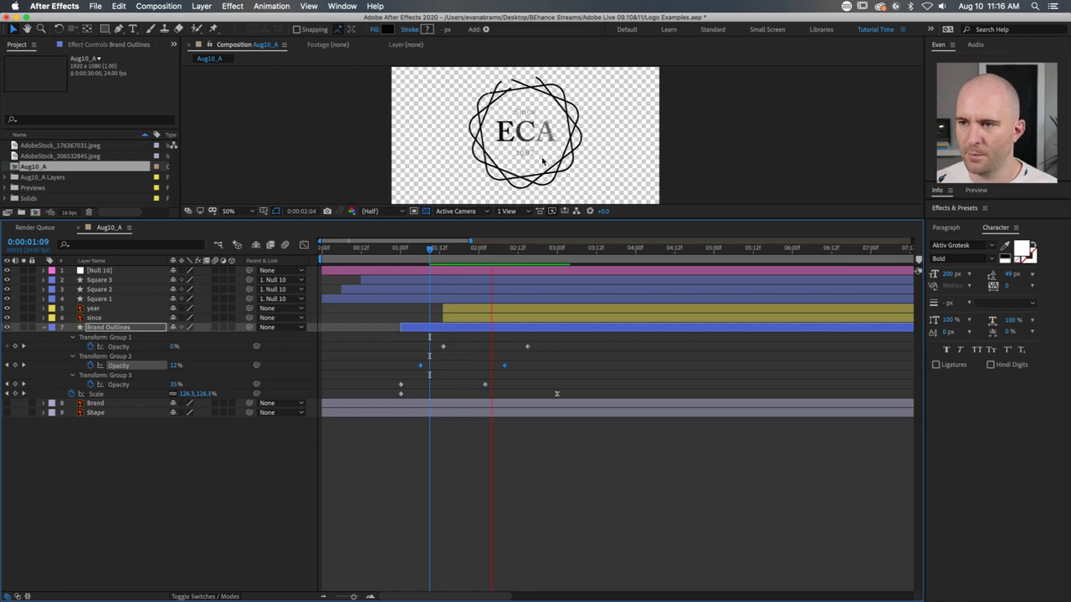
key("ctrl+a")
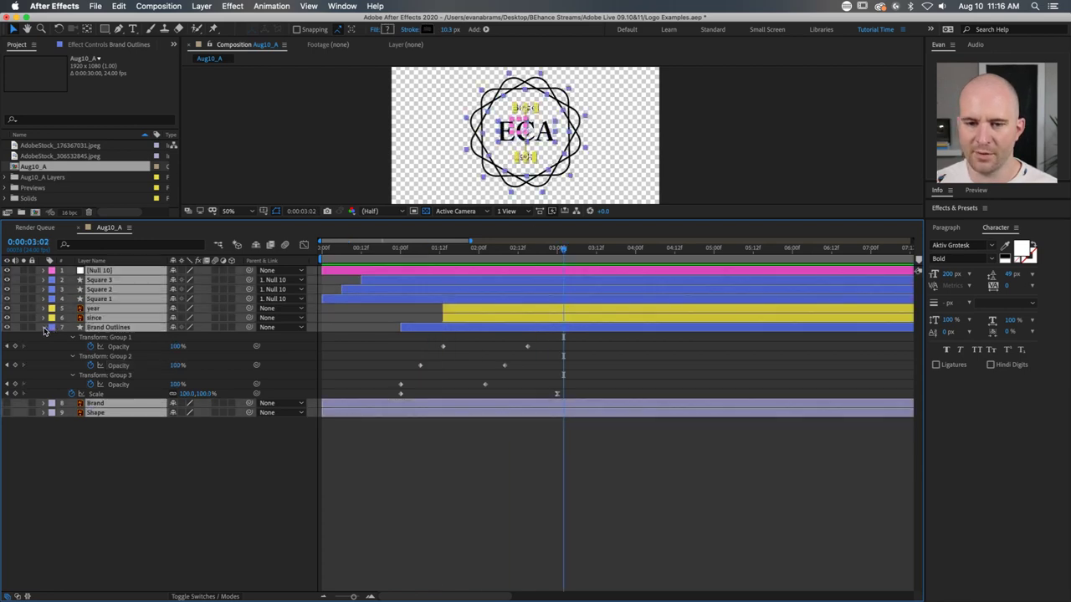
Step: Collapse the layer properties and enlarge the Composition viewer by dragging the divider down
key("u")
left_click(310, 451)
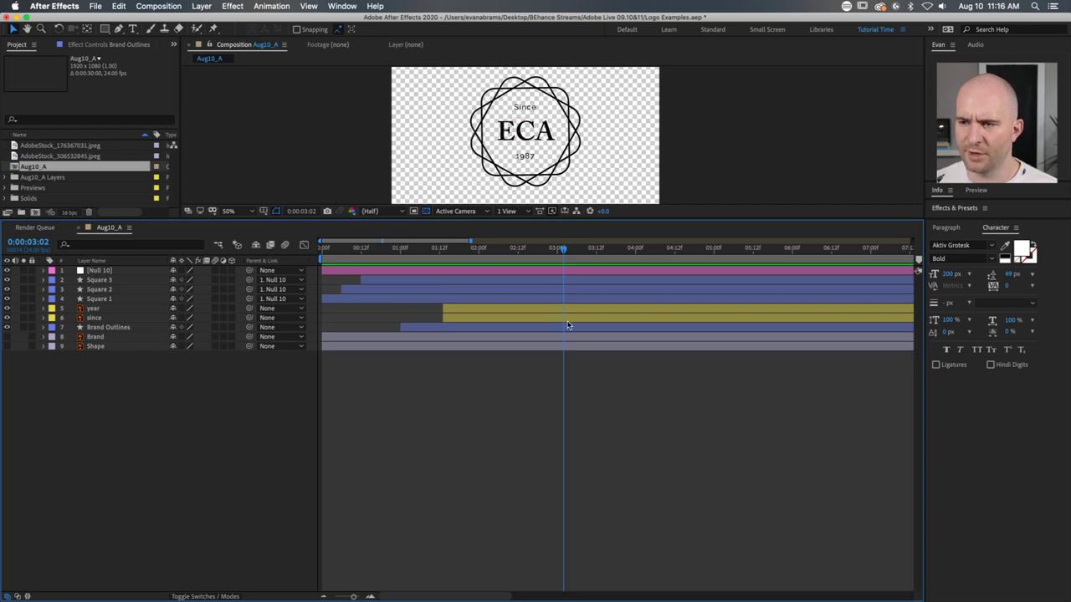
left_click_drag(571, 219, 575, 335)
left_click_drag(555, 204, 563, 207)
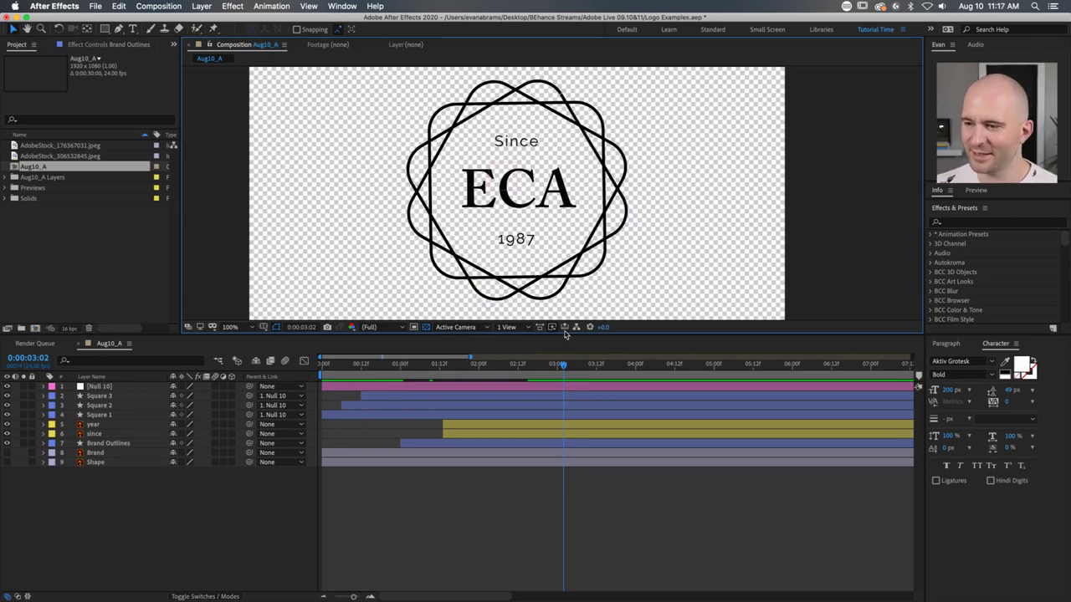
left_click_drag(566, 337, 535, 428)
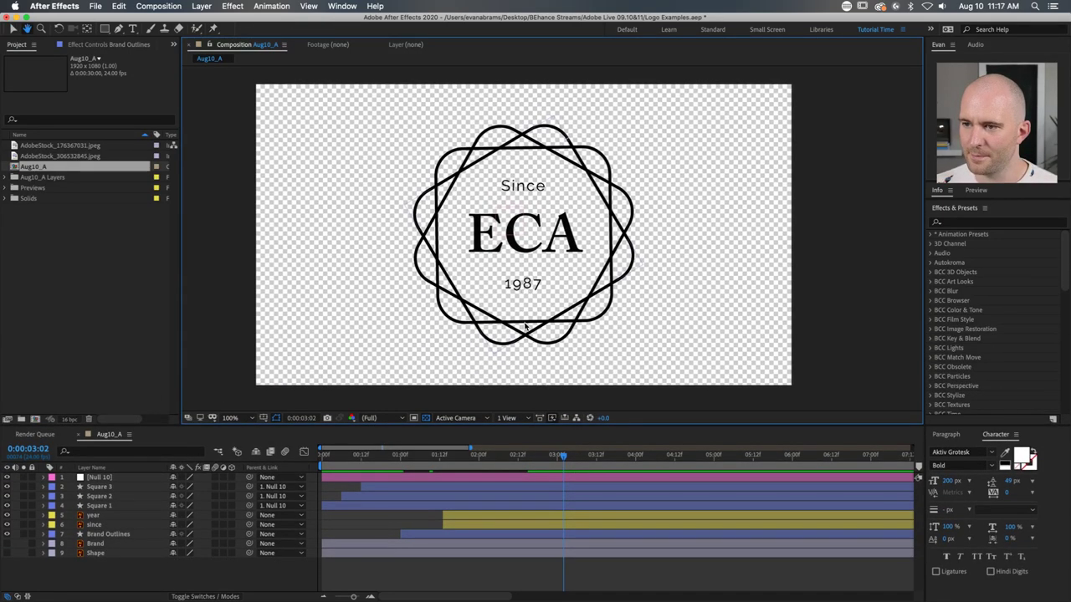
Step: Play and scrub the timeline to review the rings and text drawing on
key("Home")
key("space")
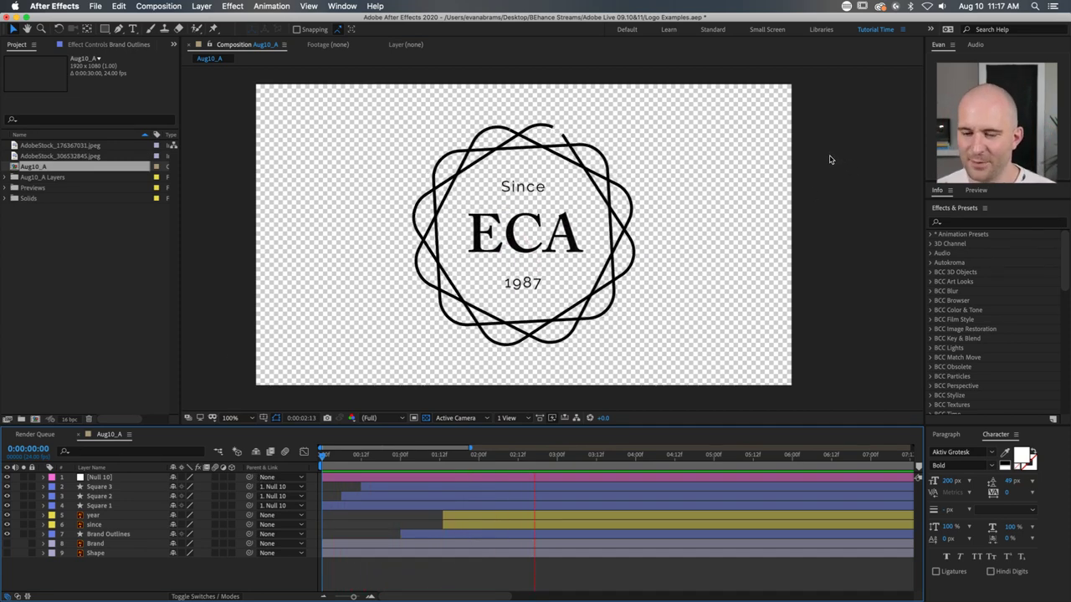
key("space")
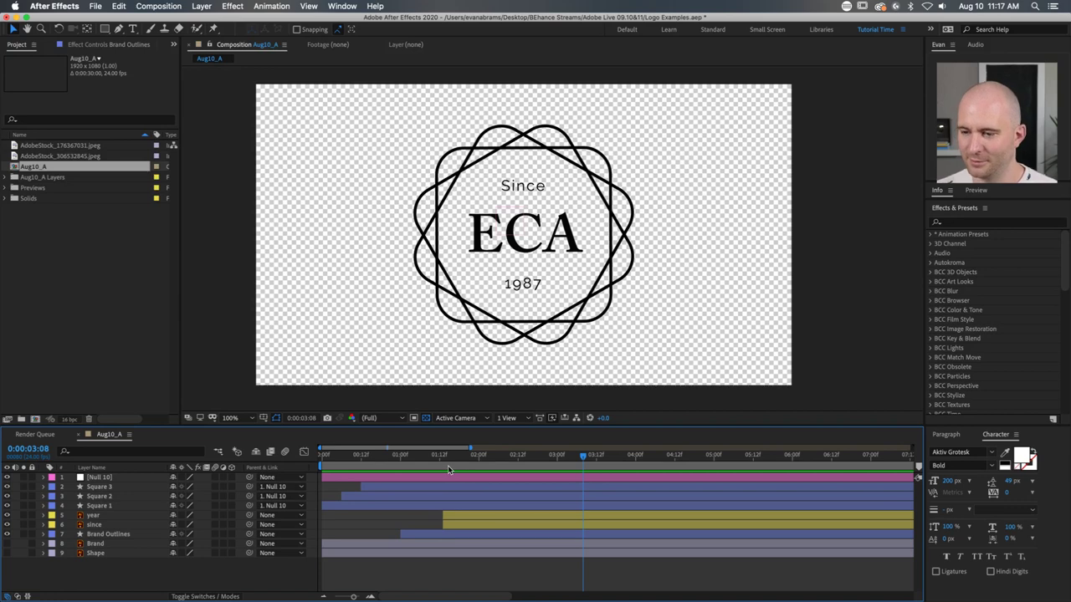
left_click_drag(448, 465, 323, 460)
key("space")
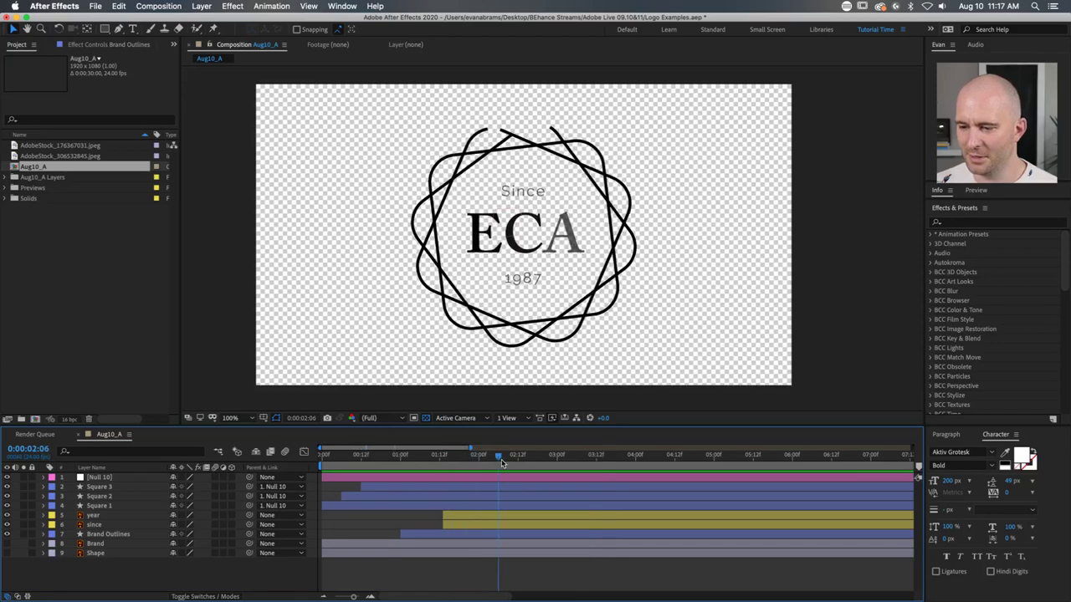
left_click(560, 460)
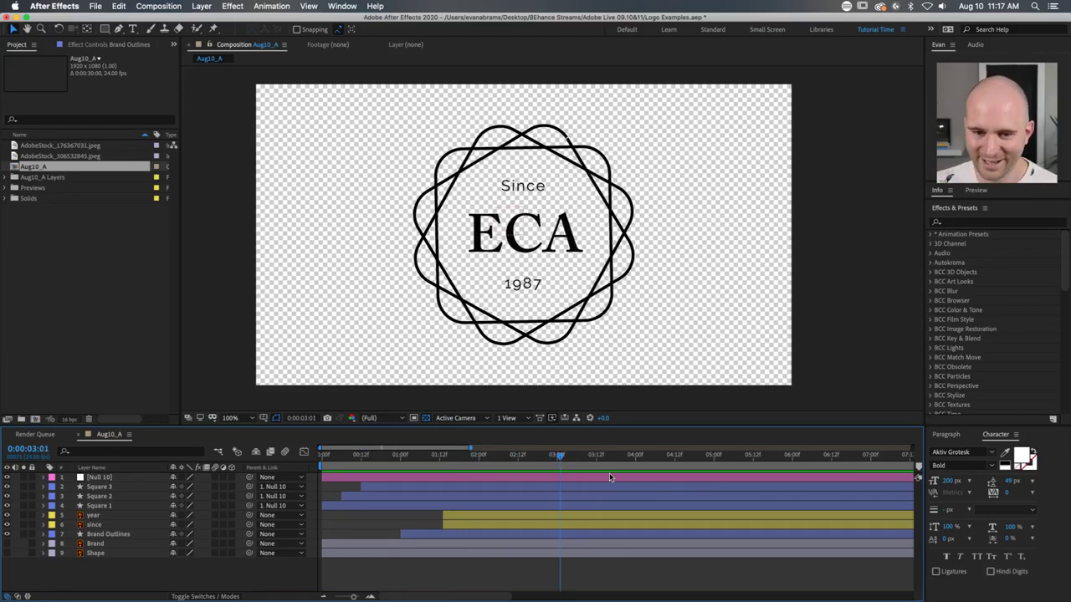
left_click_drag(498, 460, 134, 474)
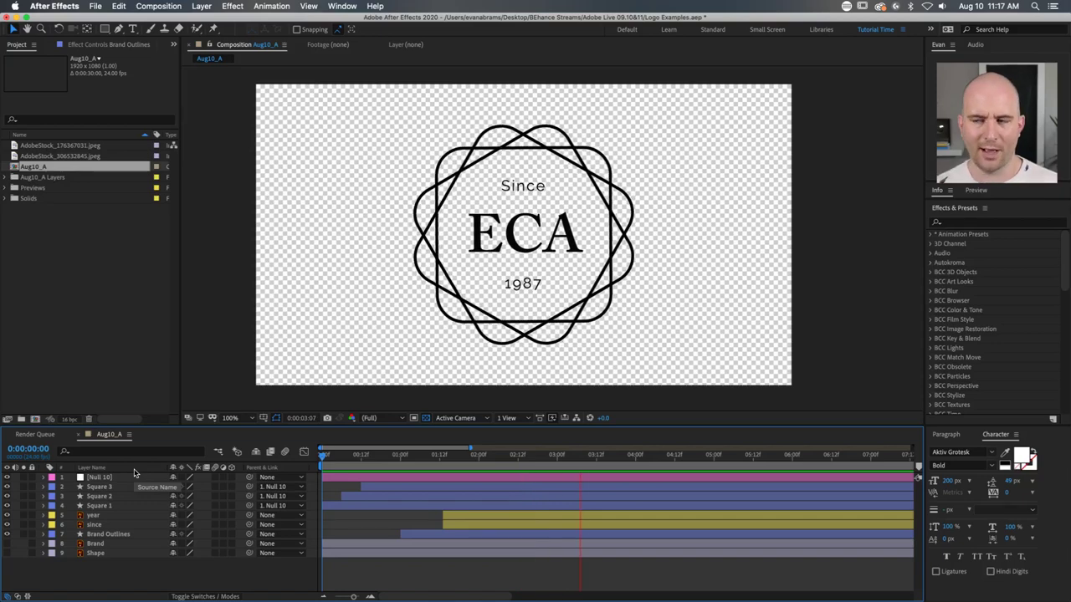
mouse_move(325, 457)
left_mouse_down()
mouse_move(432, 458)
mouse_move(409, 463)
left_mouse_up()
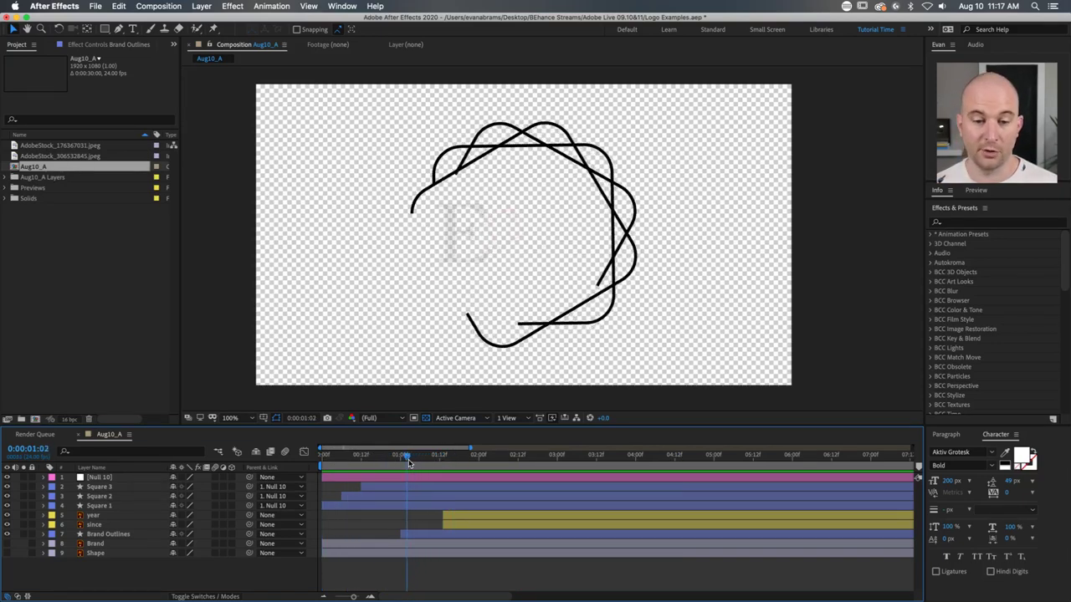
key("space")
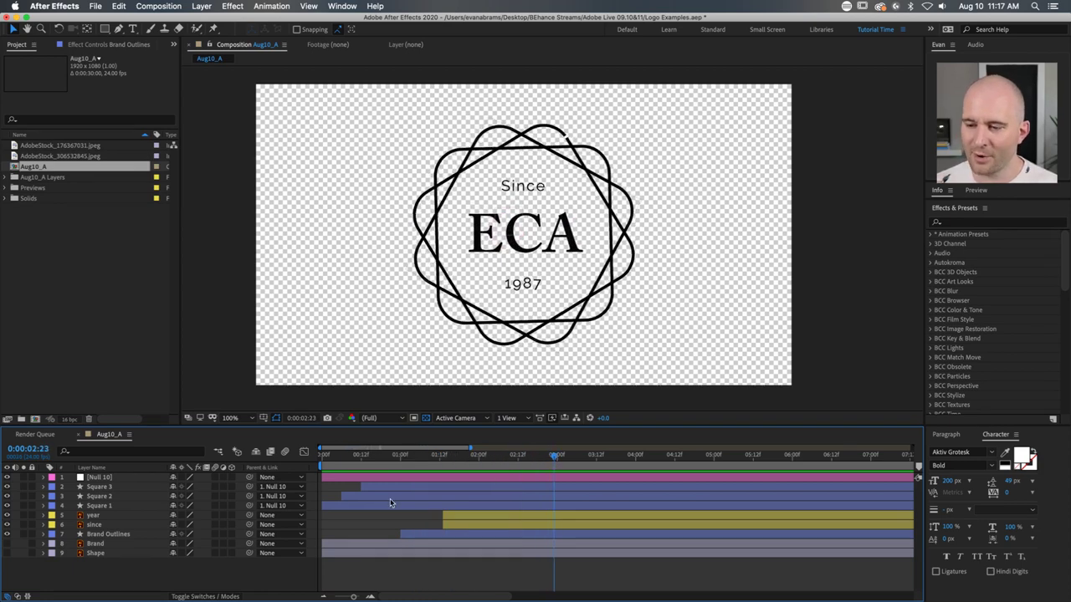
Step: Show Rotation for the three Square layers and scrub early into the ring animation
left_click(381, 487)
left_click(384, 507, "shift")
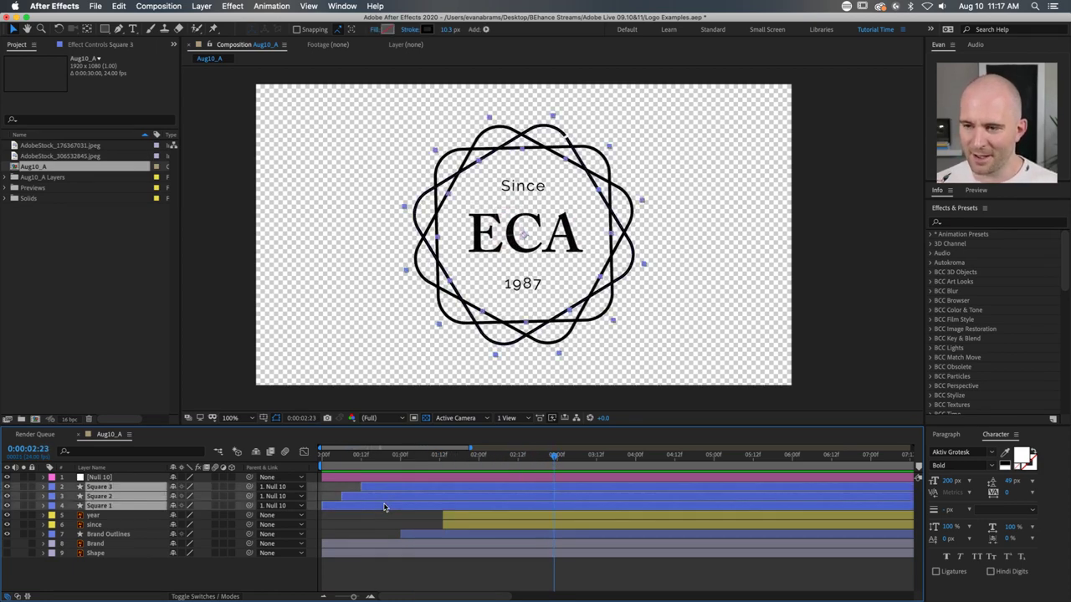
key("r")
left_click_drag(336, 466, 374, 466)
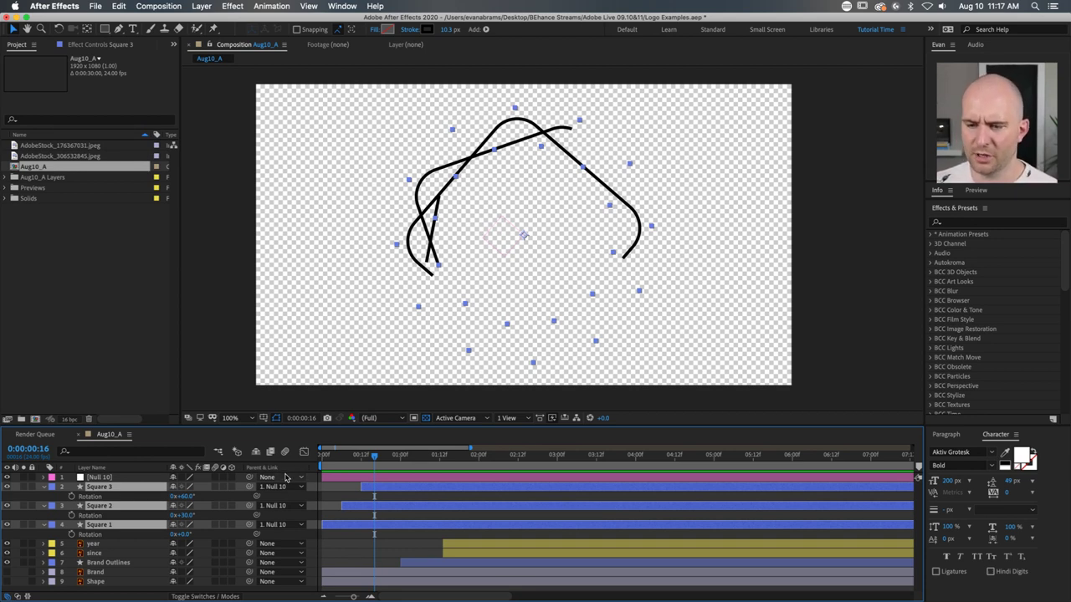
left_click(335, 497)
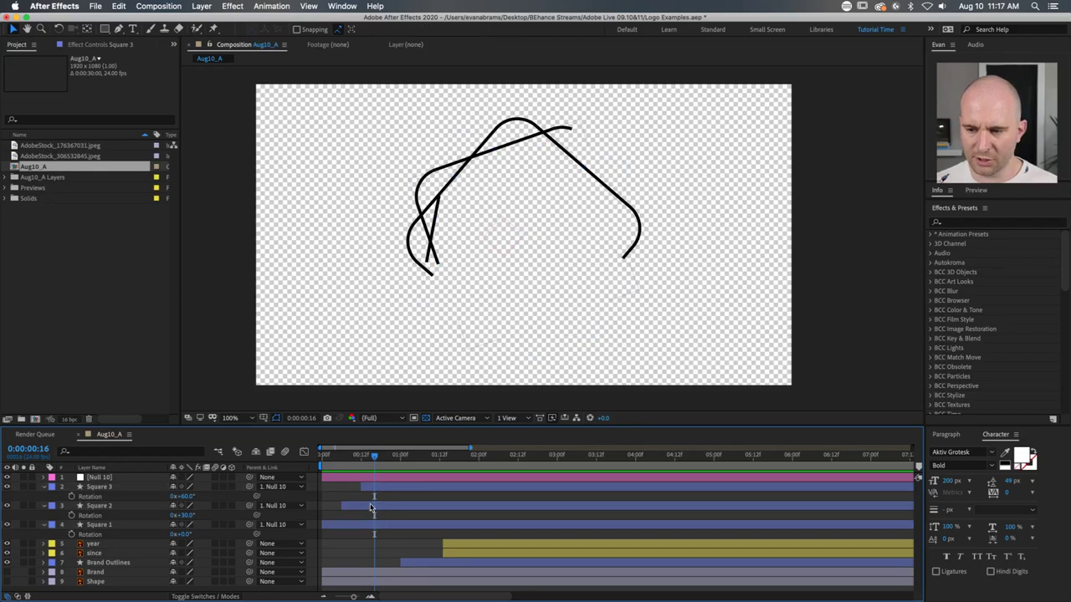
Step: Set Square 2 Rotation to 120° and Square 3 to 240°, then replay from the start
left_click(222, 505)
left_click(188, 515)
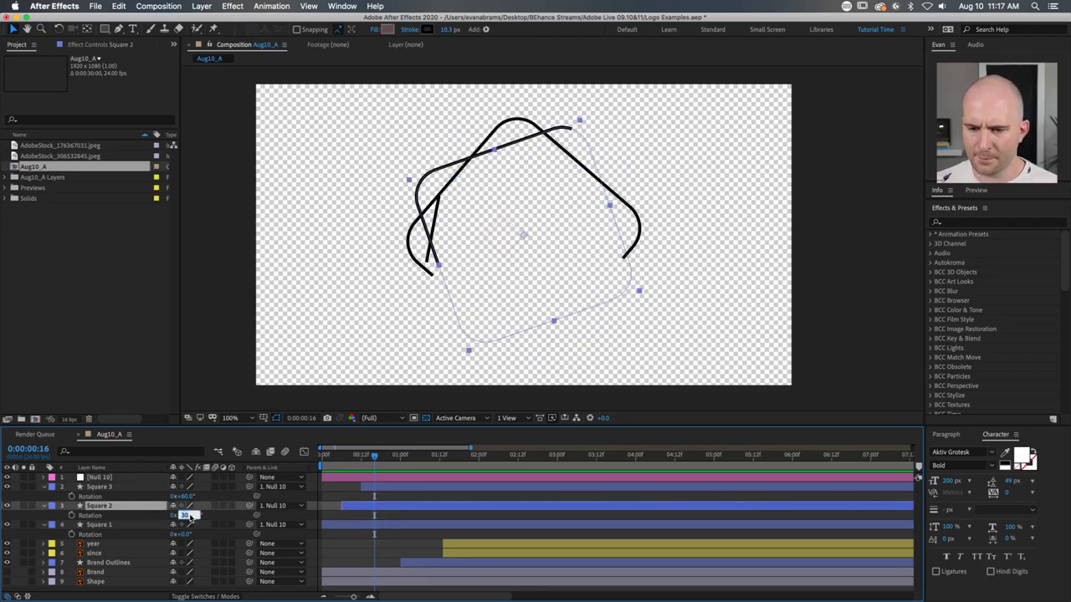
type("120")
key("Return")
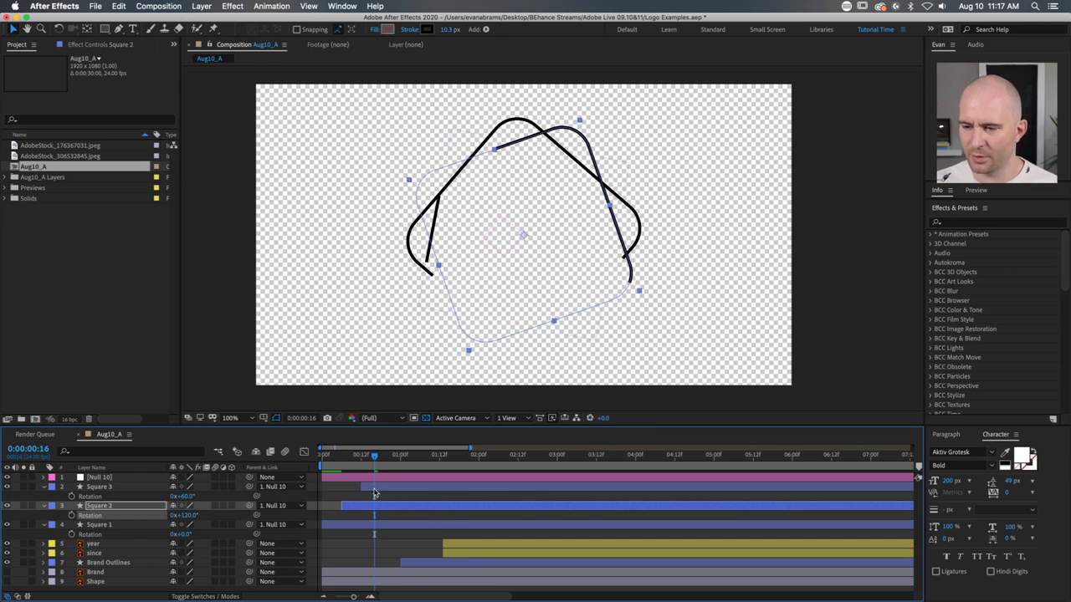
left_click(130, 497)
left_click(184, 496)
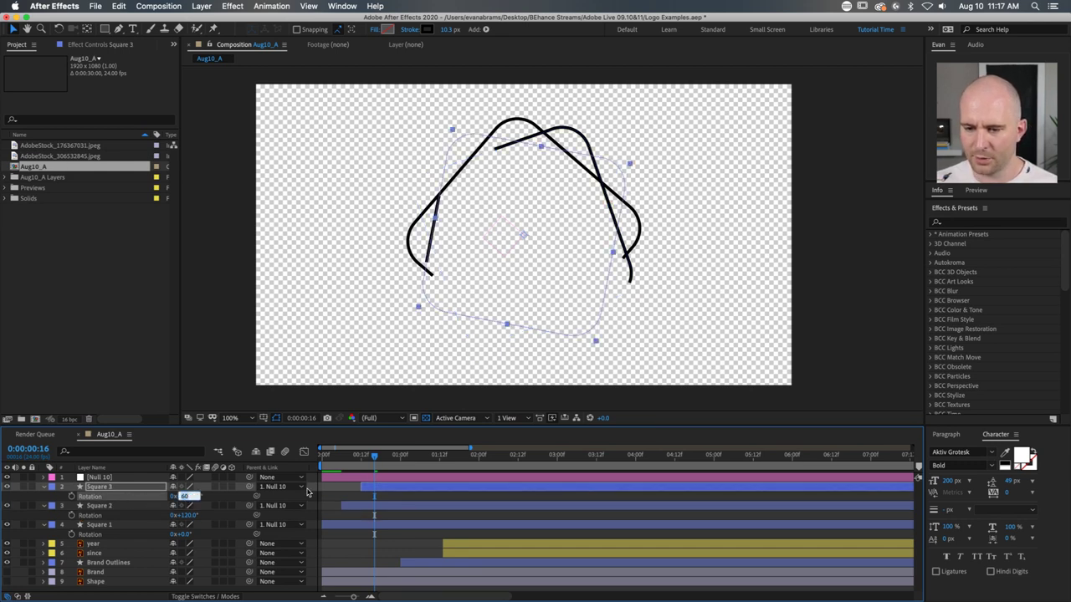
type("240")
key("Return")
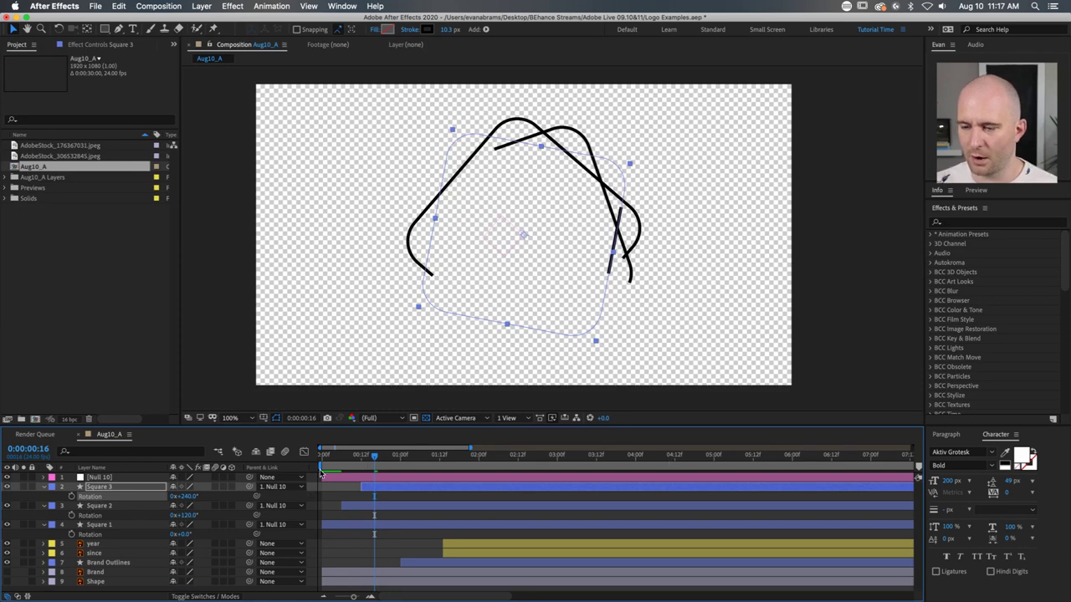
key("Home")
key("space")
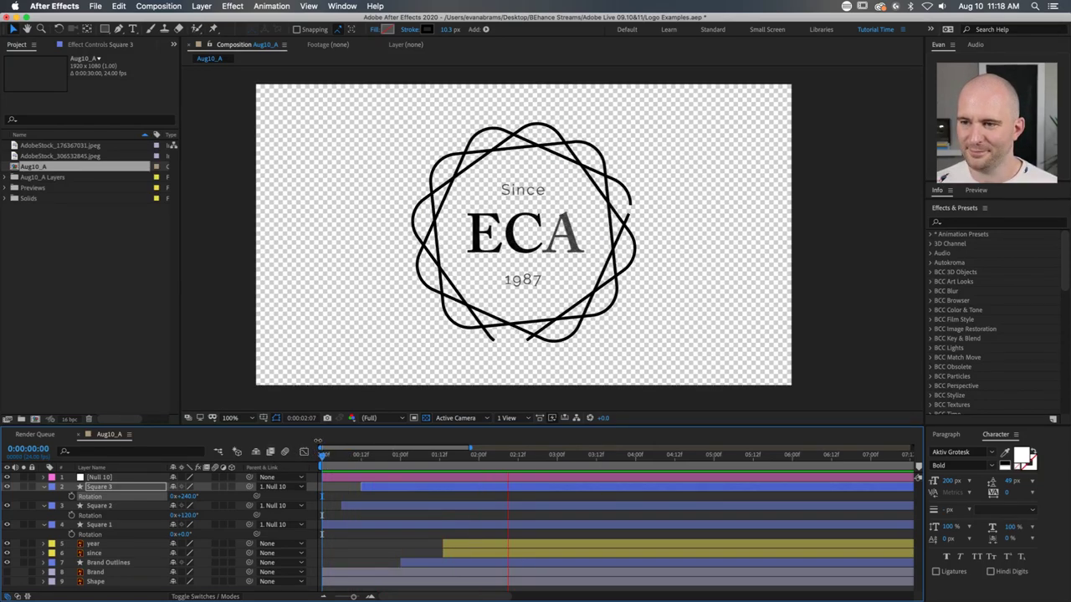
left_click(364, 459)
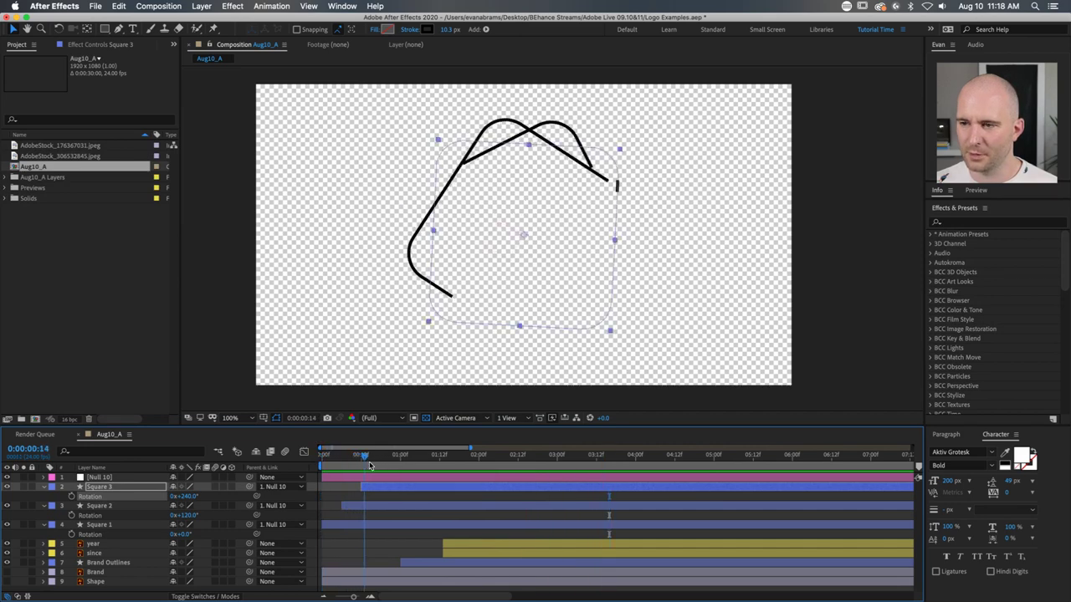
mouse_move(369, 465)
left_mouse_down()
mouse_move(550, 456)
mouse_move(423, 469)
mouse_move(324, 462)
left_mouse_up()
key("comma")
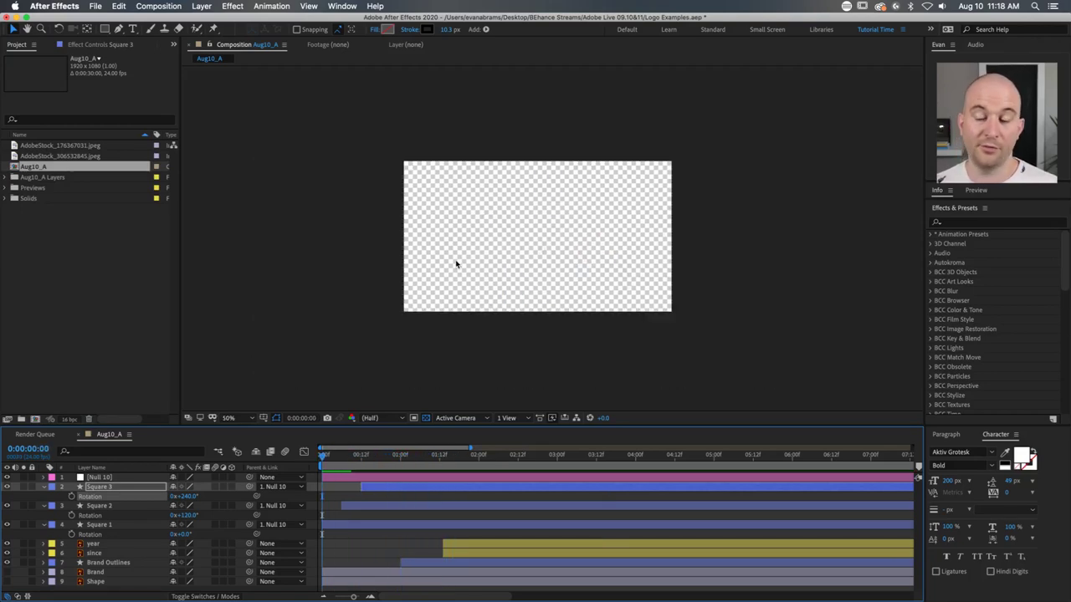
key("space")
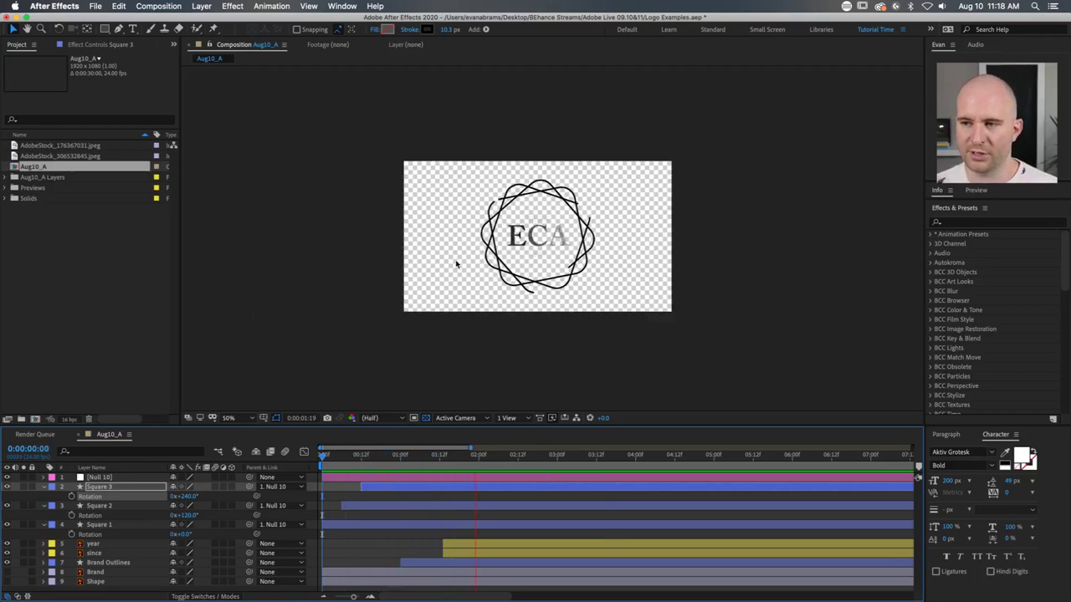
key("space")
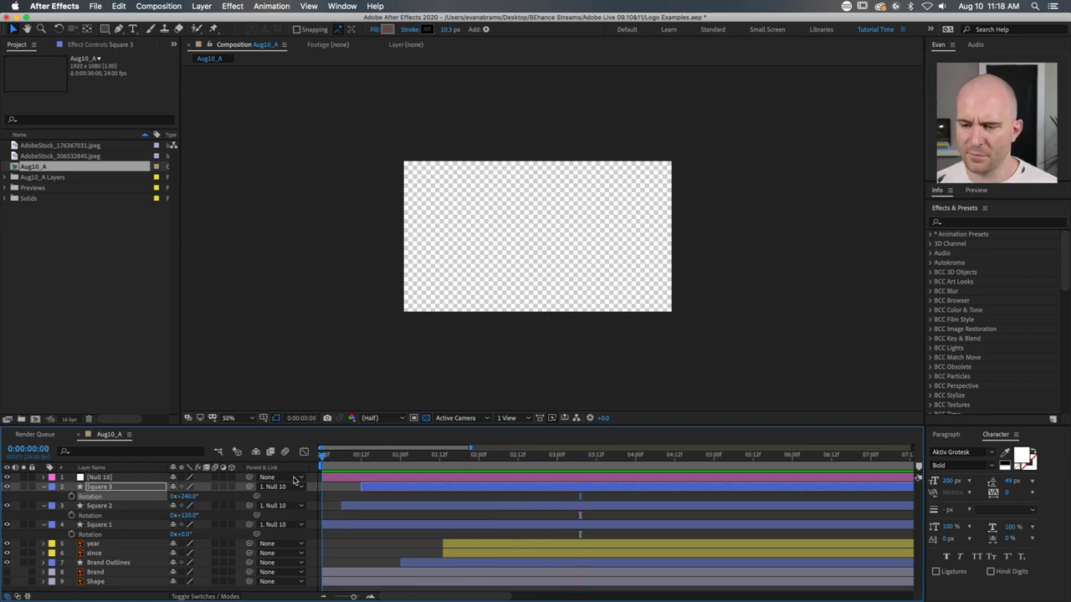
key("space")
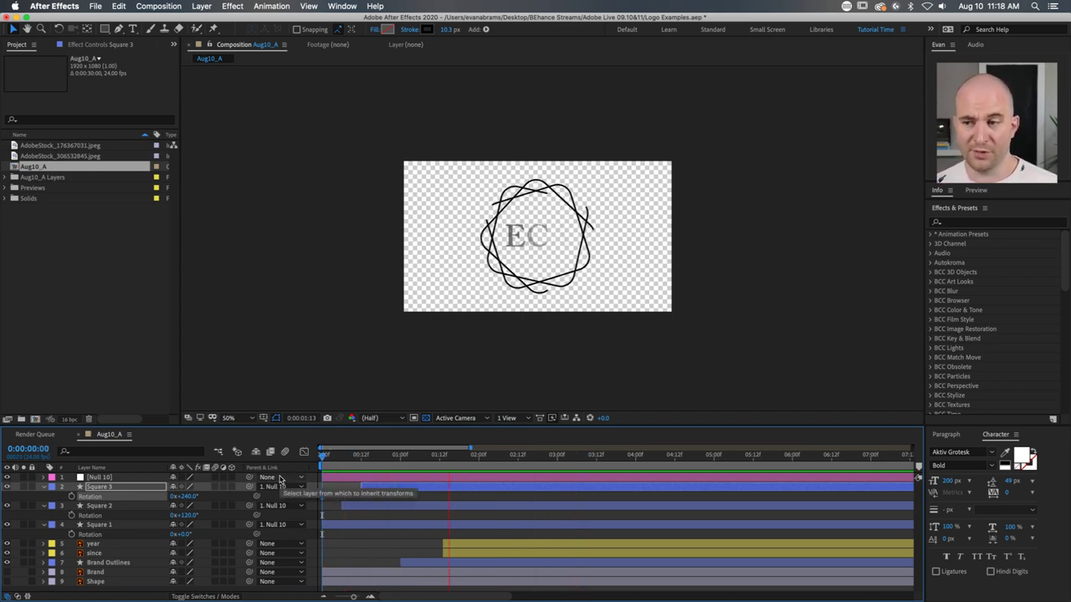
key("space")
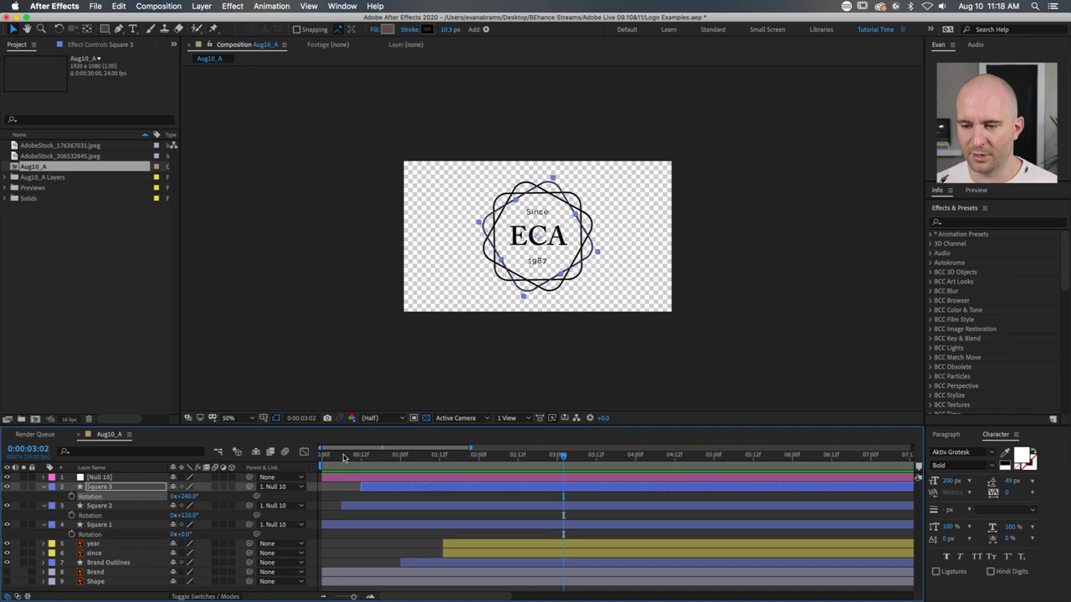
key("space")
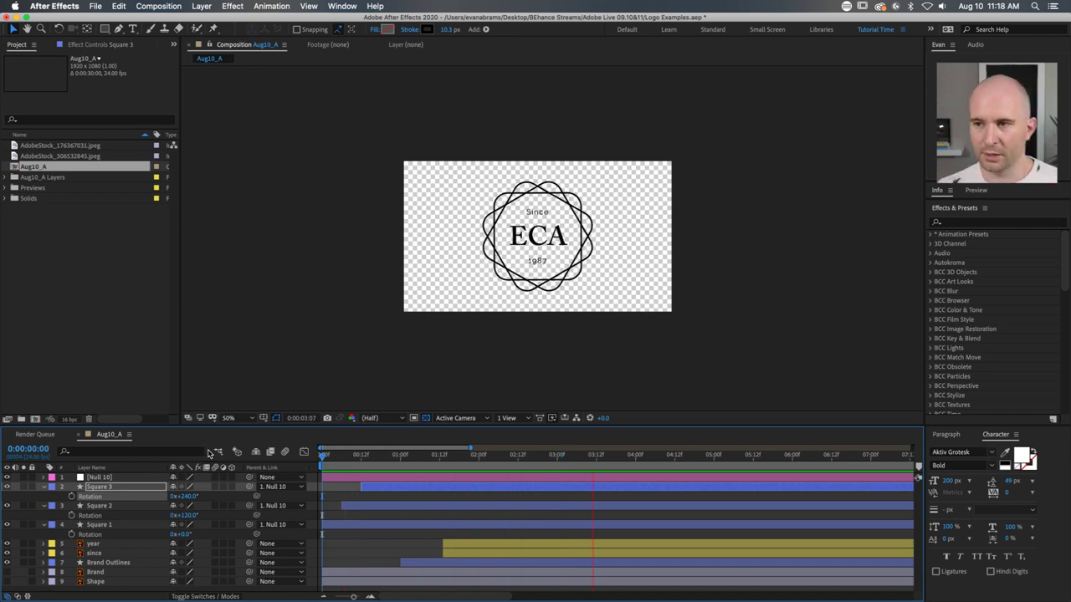
key("space")
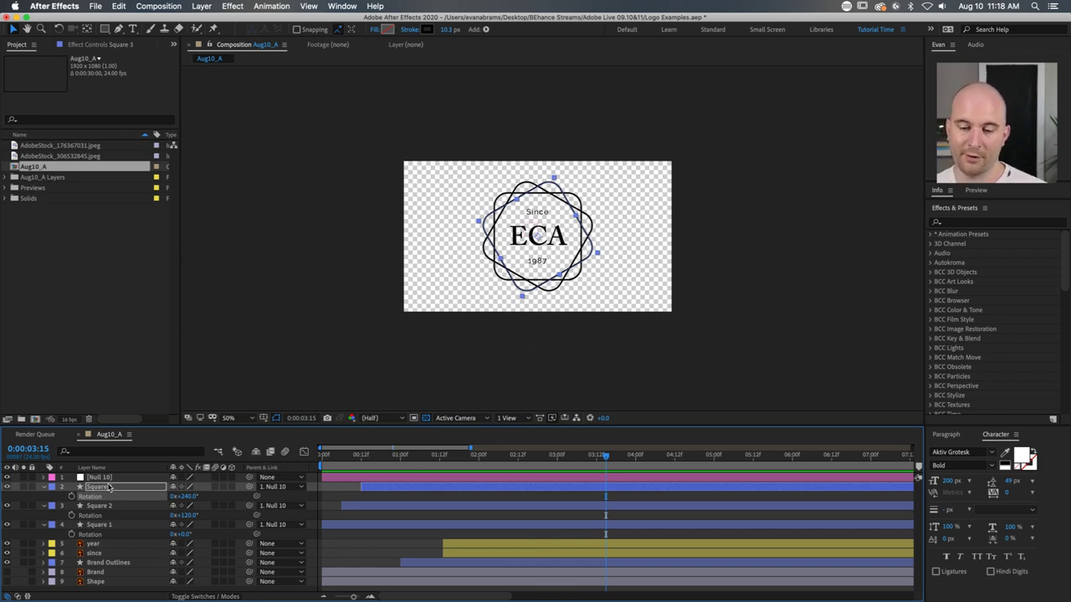
left_click(44, 505)
left_click(43, 487)
Step: Create a new solid layer coloured pure white (FFFFFF)
right_click(95, 566)
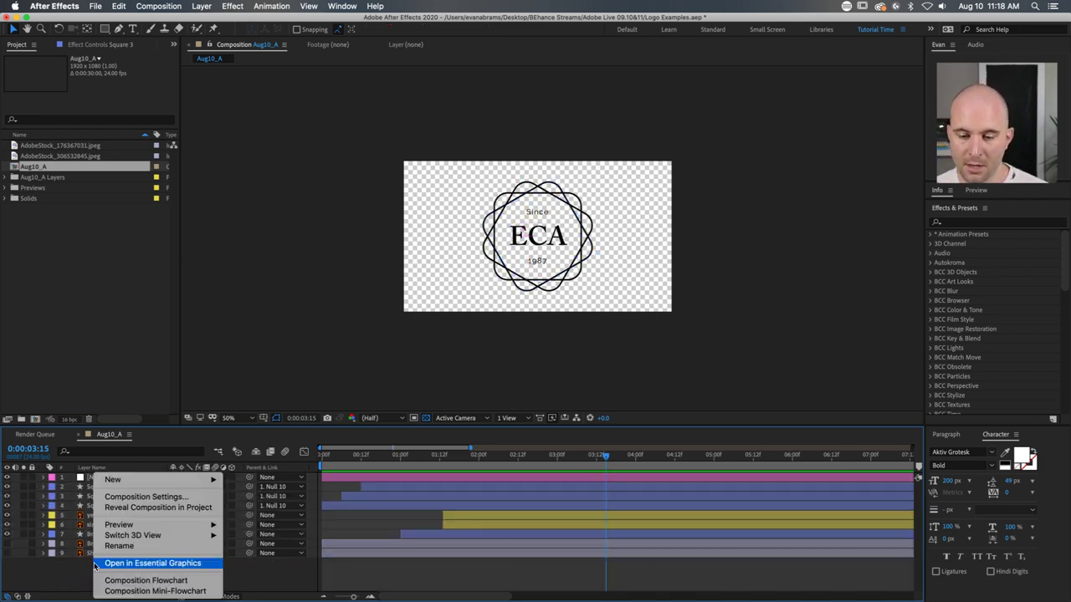
mouse_move(126, 479)
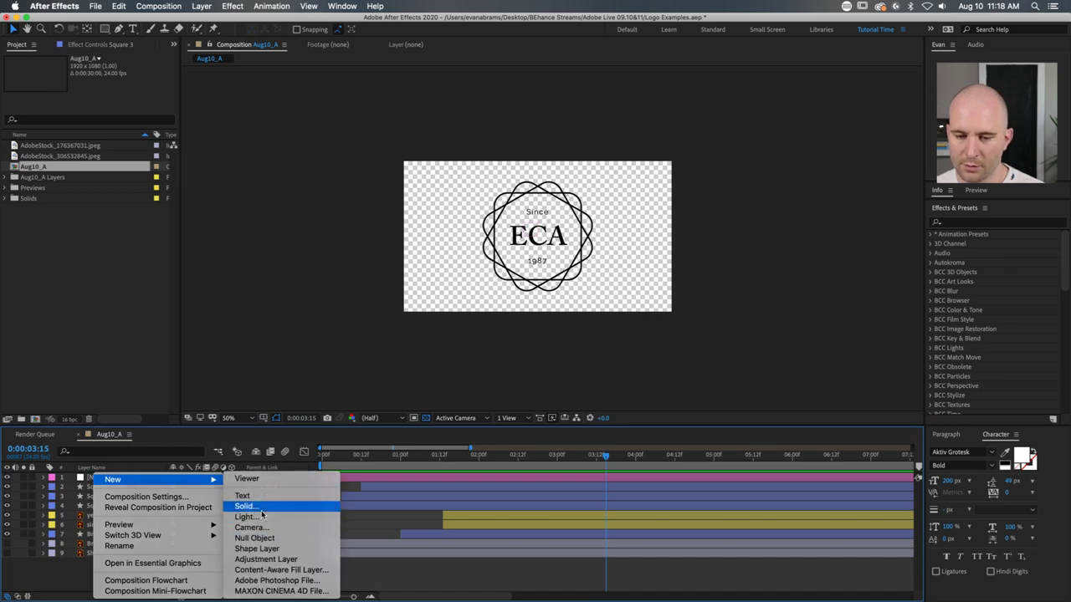
left_click(261, 508)
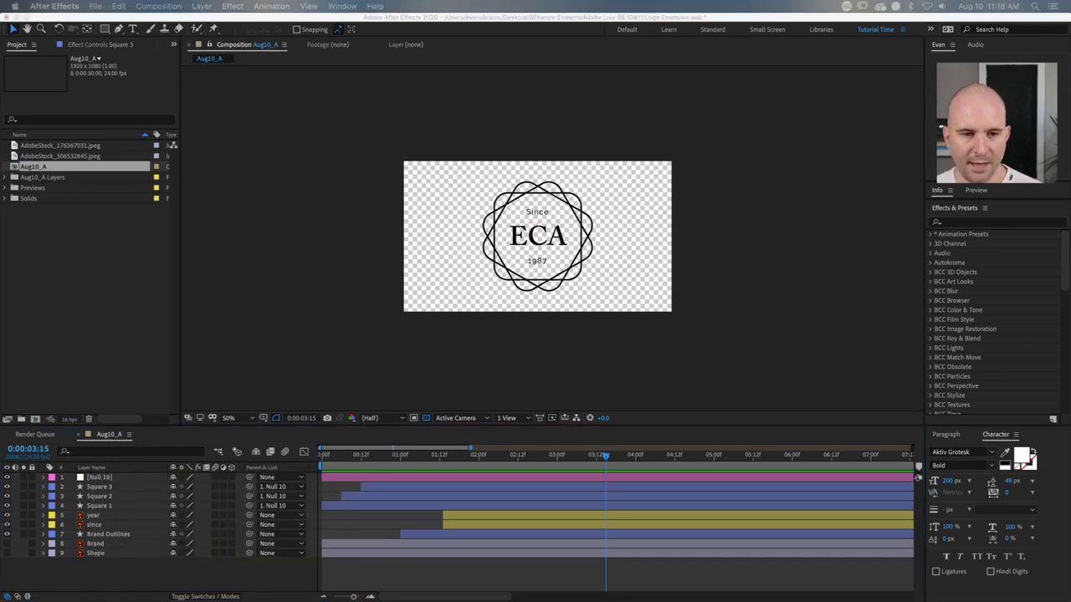
left_click_drag(86, 275, 58, 238)
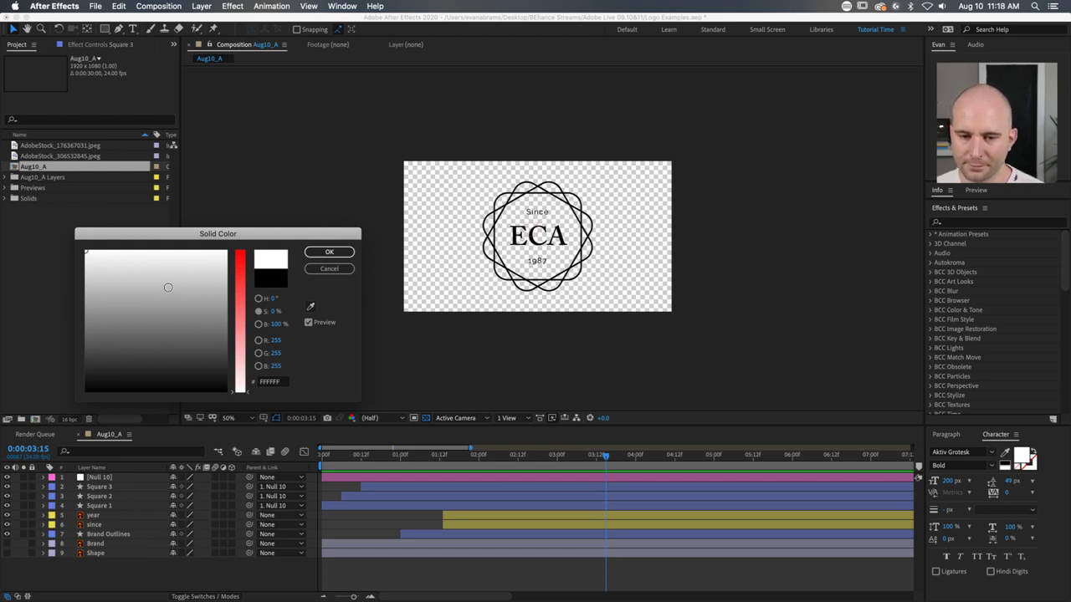
left_click(326, 253)
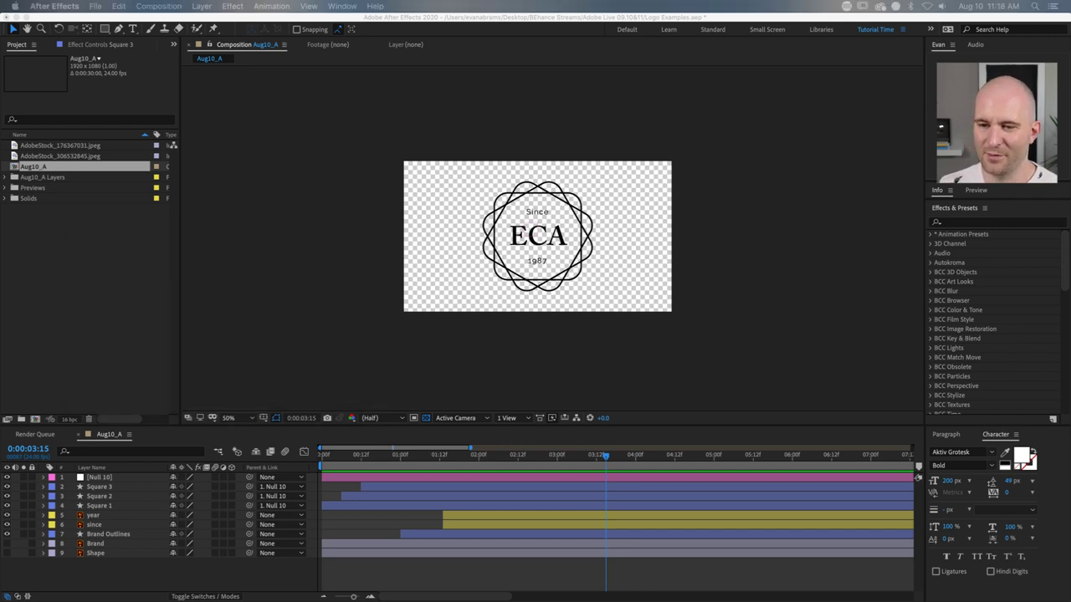
key("super+y")
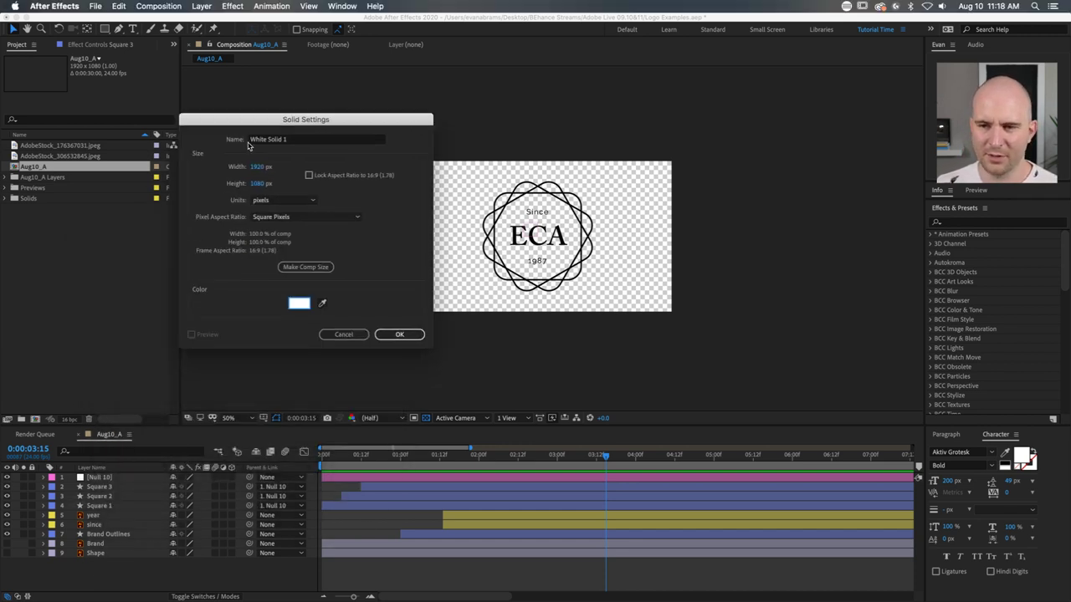
left_click(299, 303)
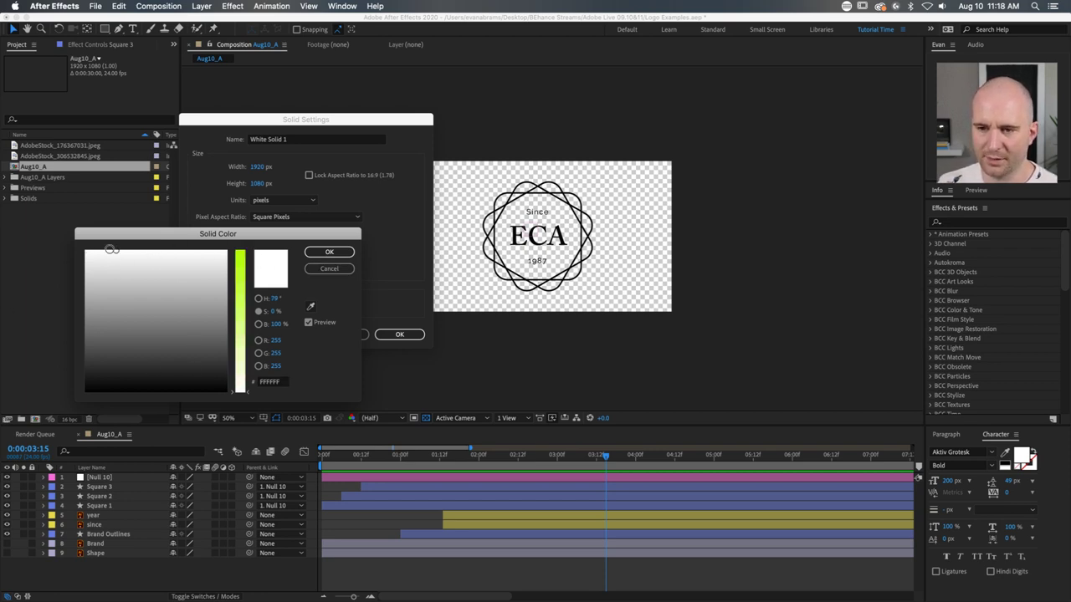
left_click(329, 252)
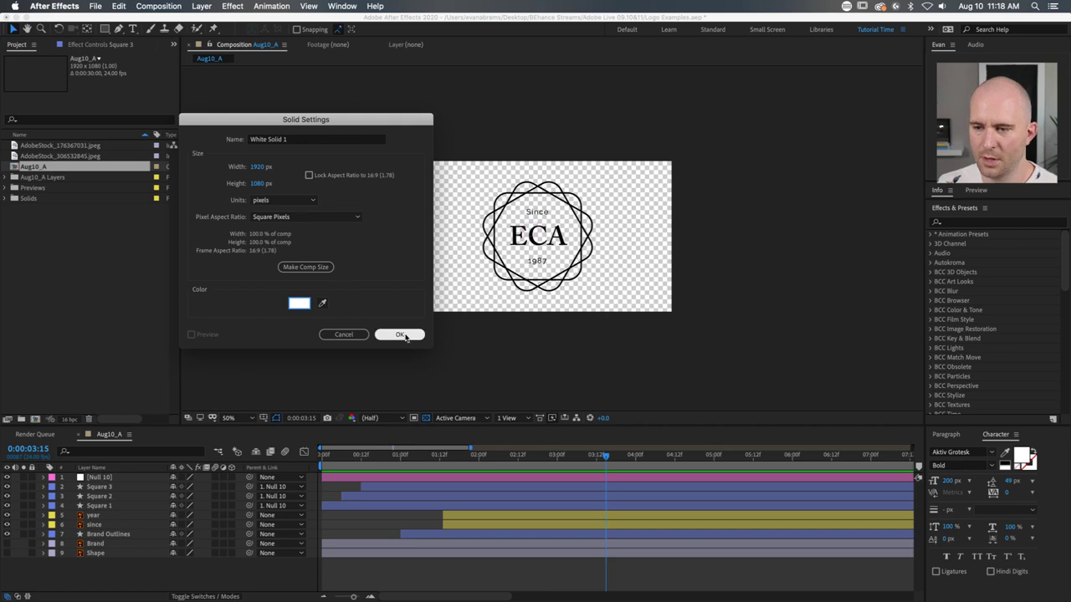
left_click(399, 334)
Step: Move White Solid 1 to the bottom of the layer stack and preview
left_click_drag(114, 479, 108, 565)
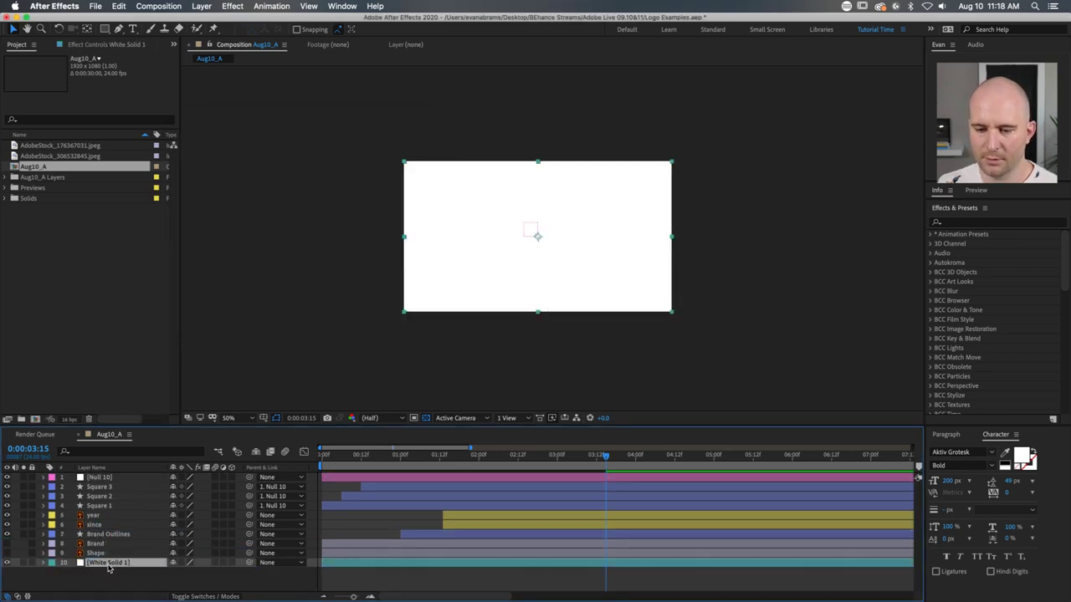
key("space")
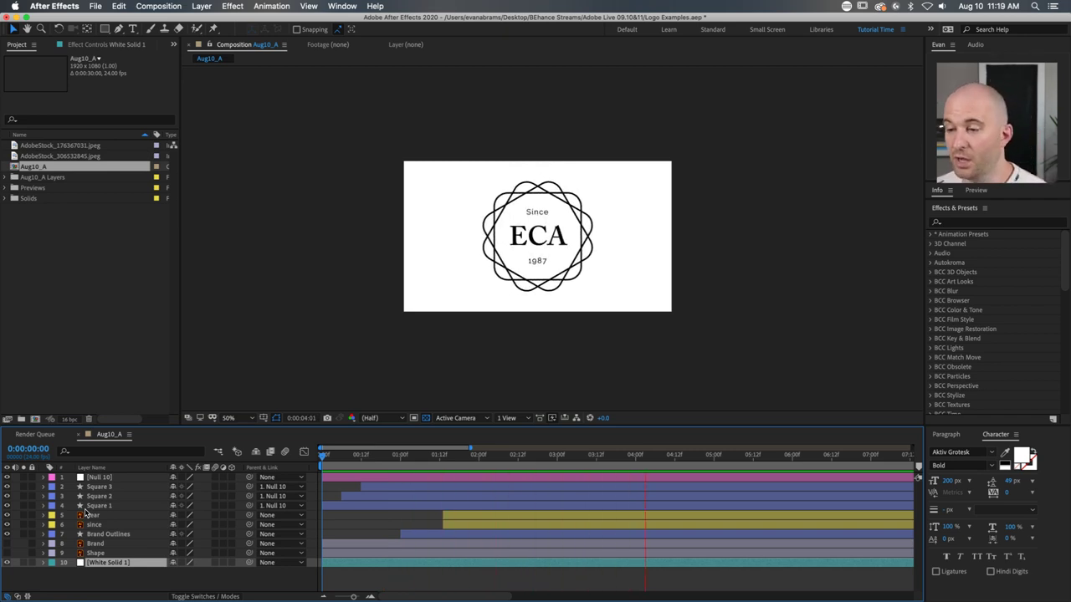
key("space")
left_click(158, 576)
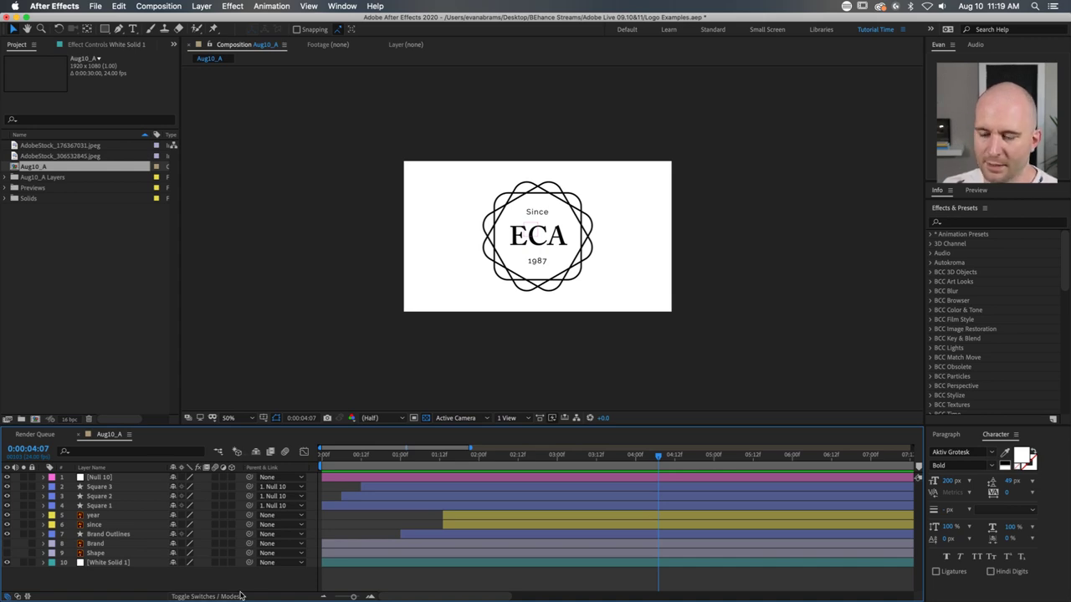
Step: Add a new adjustment layer and apply the Invert effect to it
right_click(150, 578)
mouse_move(266, 480)
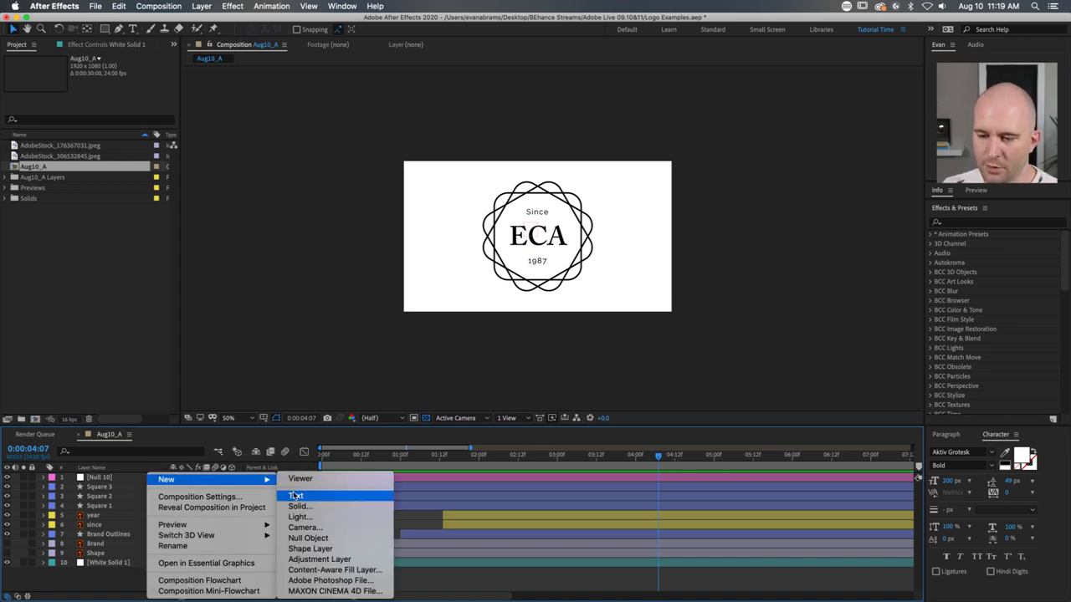
left_click(323, 561)
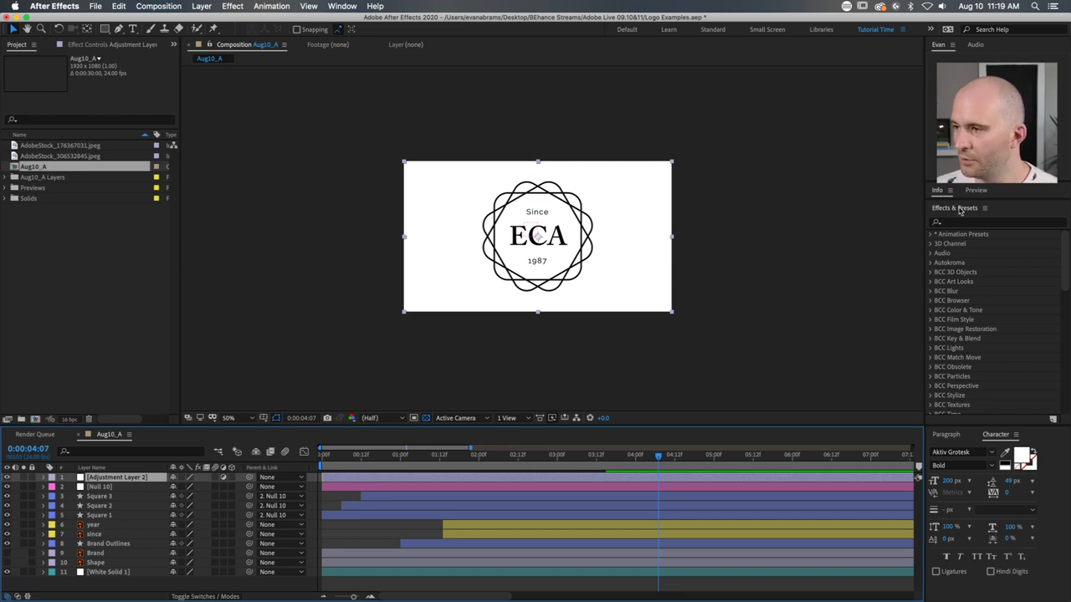
left_click(958, 223)
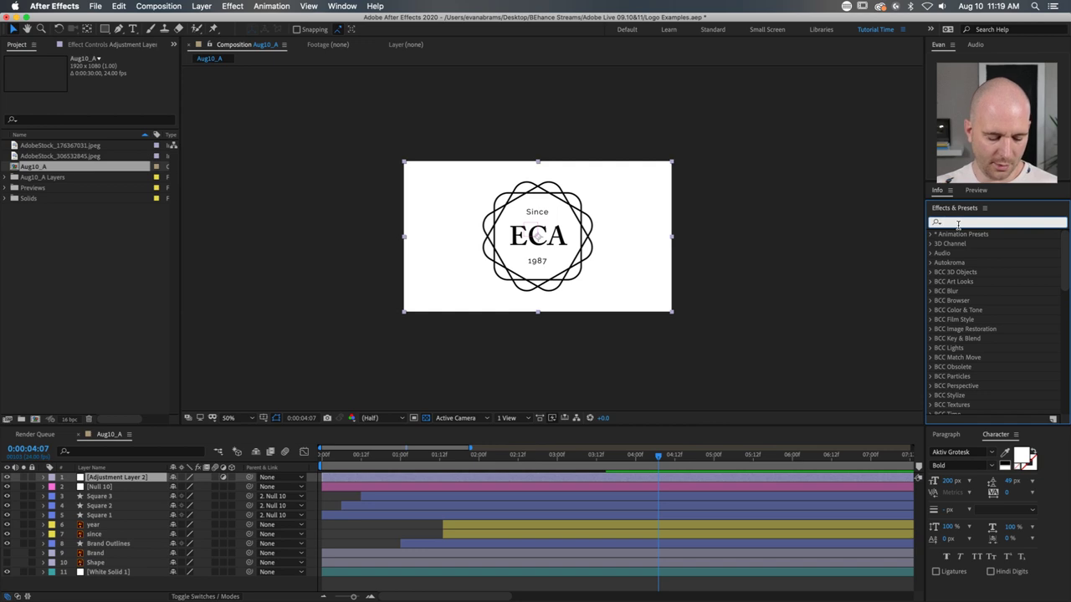
type("invert")
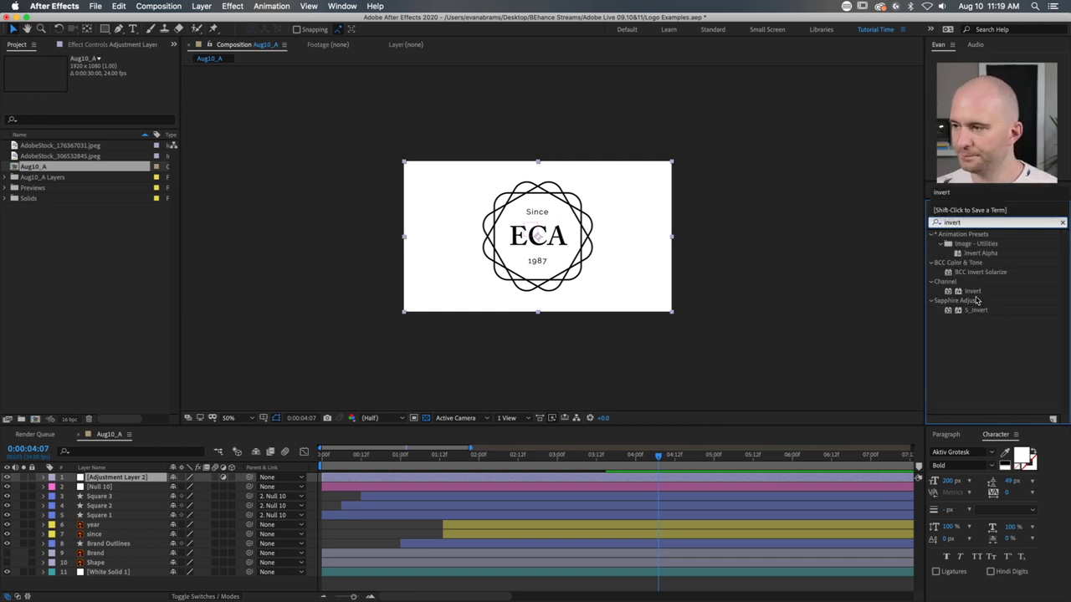
left_click_drag(972, 291, 611, 477)
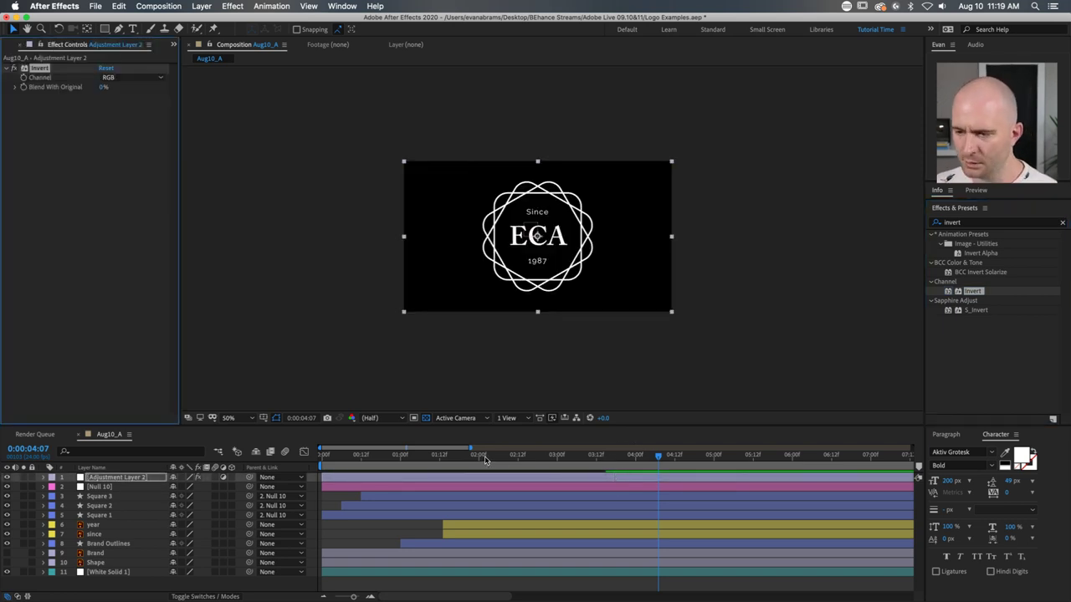
Step: Preview the inverted animation, then hide the adjustment layer and White Solid 1
key("Home")
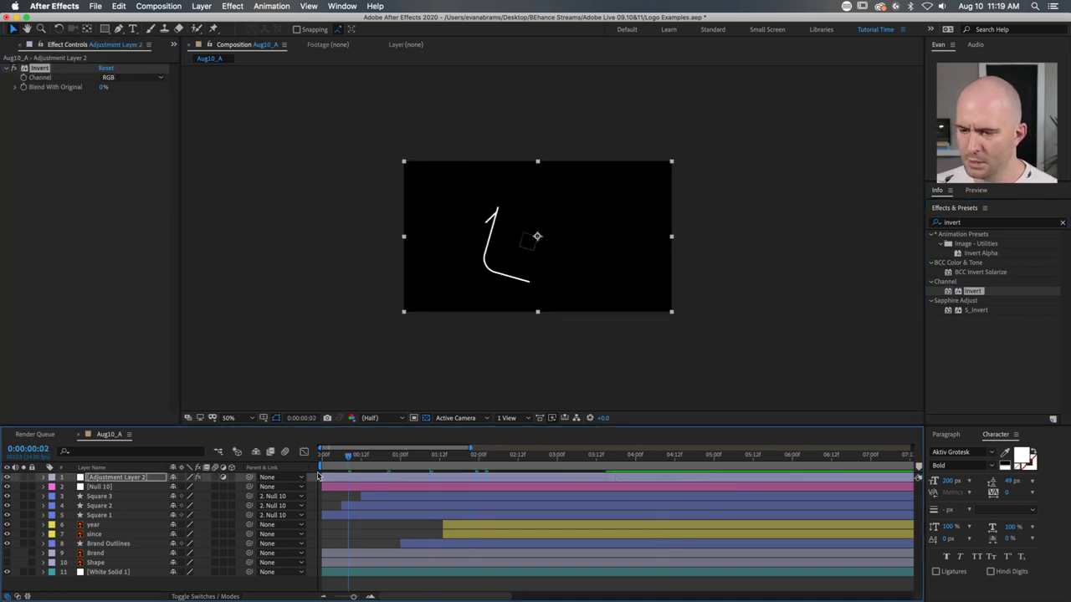
key("space")
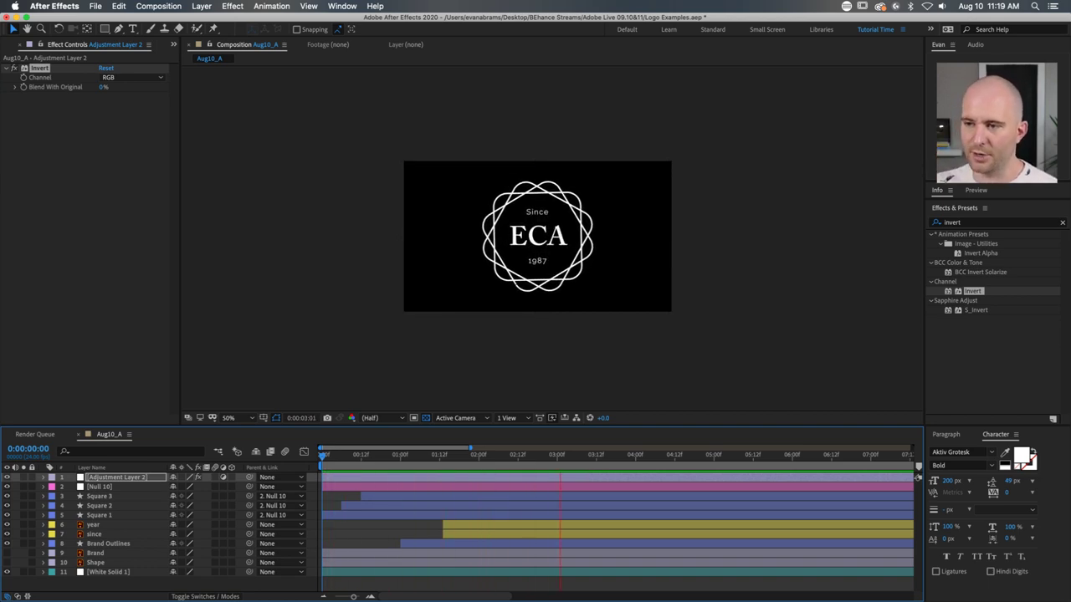
key("space")
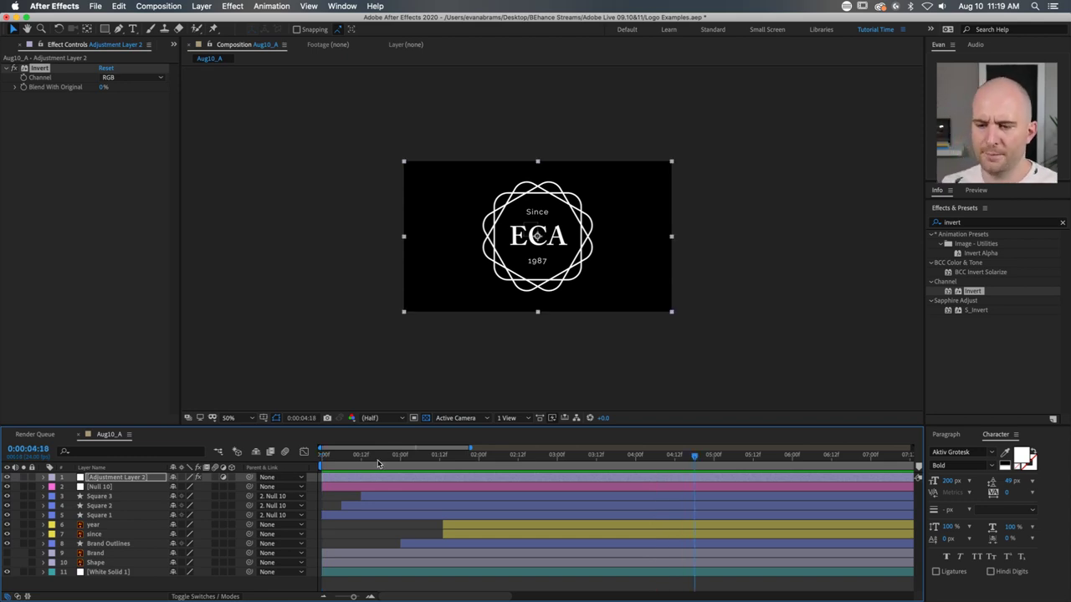
left_click(99, 480)
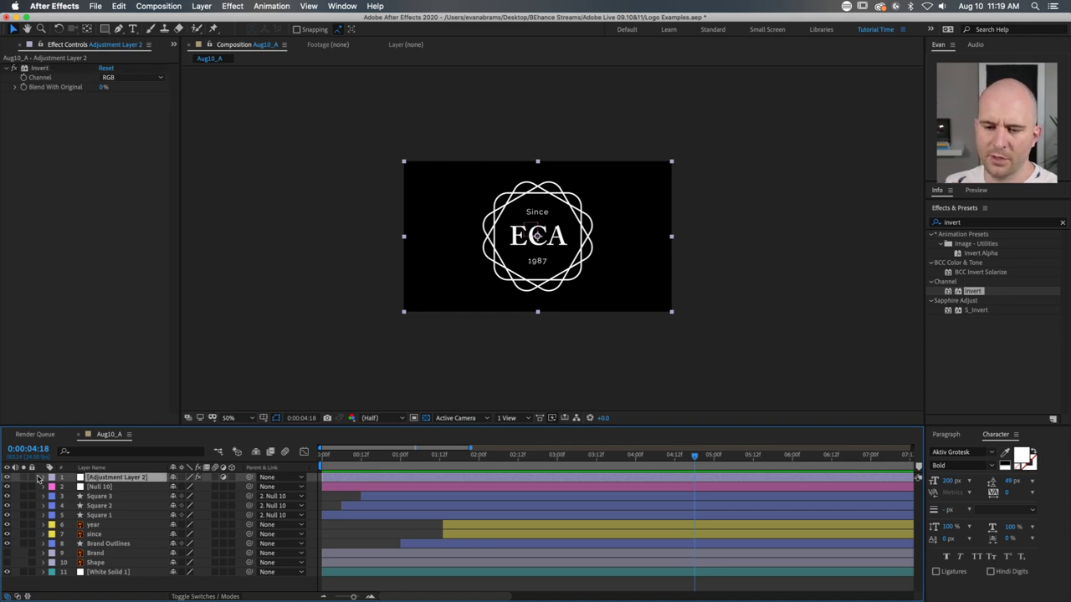
left_click(7, 477)
left_click(8, 572)
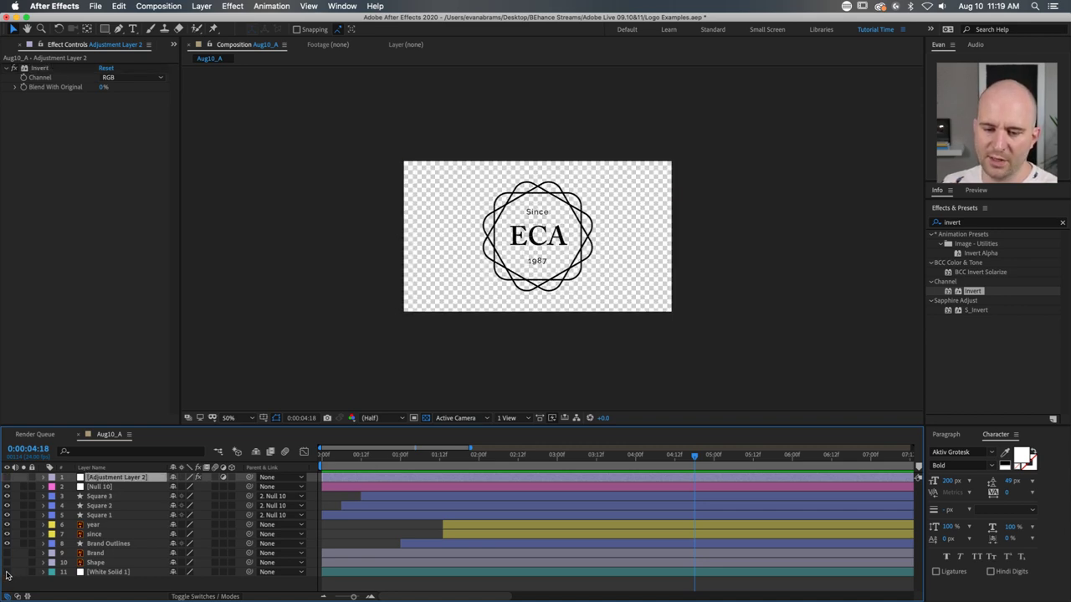
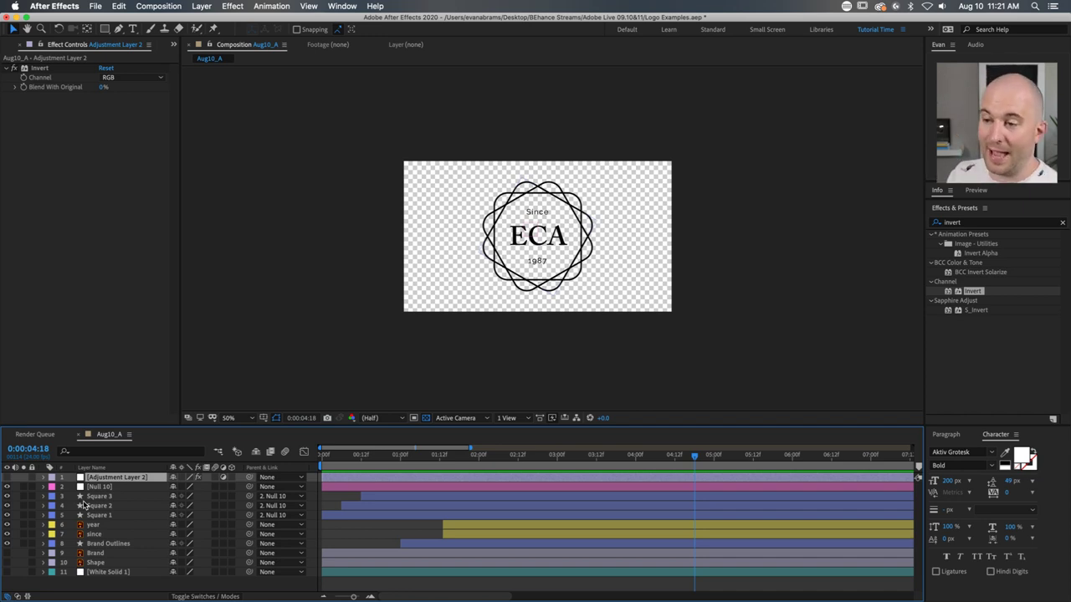
Step: Play and scrub through the ECA logo draw-on animation, then save Logo Examples.aep
left_click_drag(405, 459, 323, 459)
key("space")
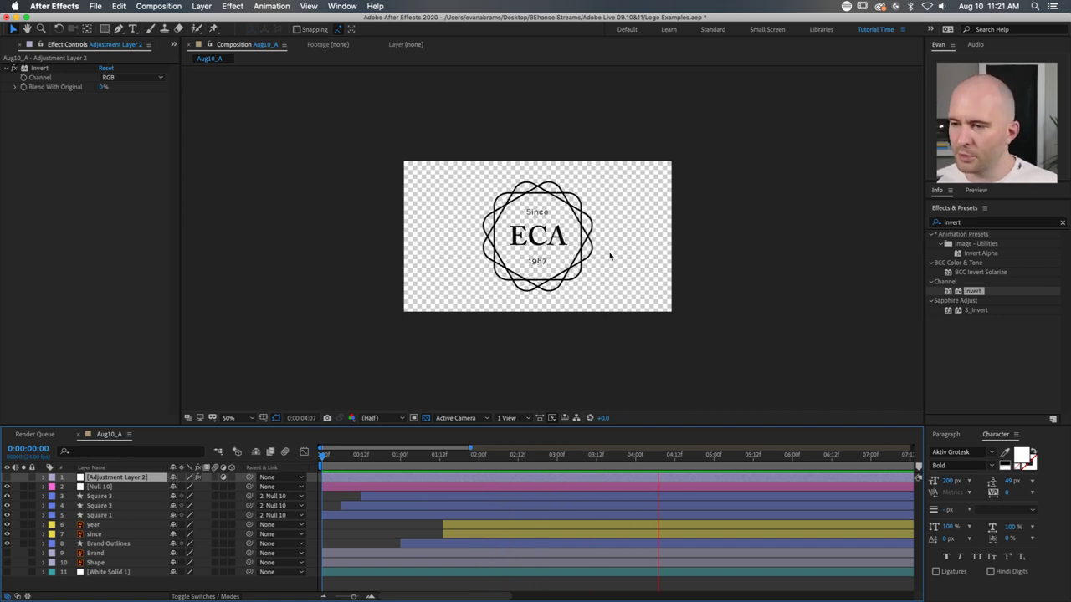
key("space")
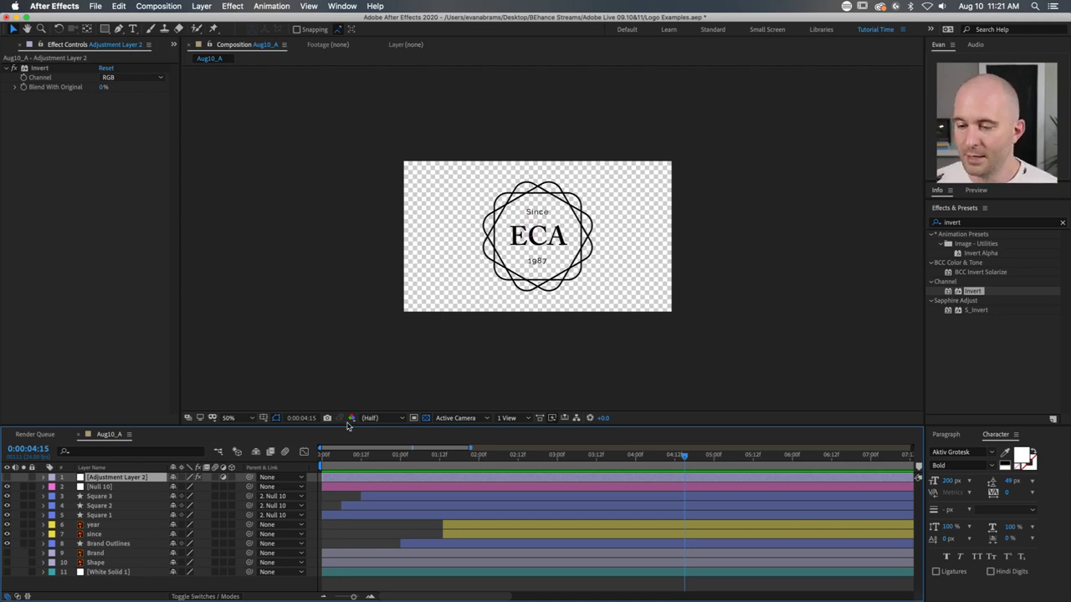
left_click_drag(391, 459, 687, 460)
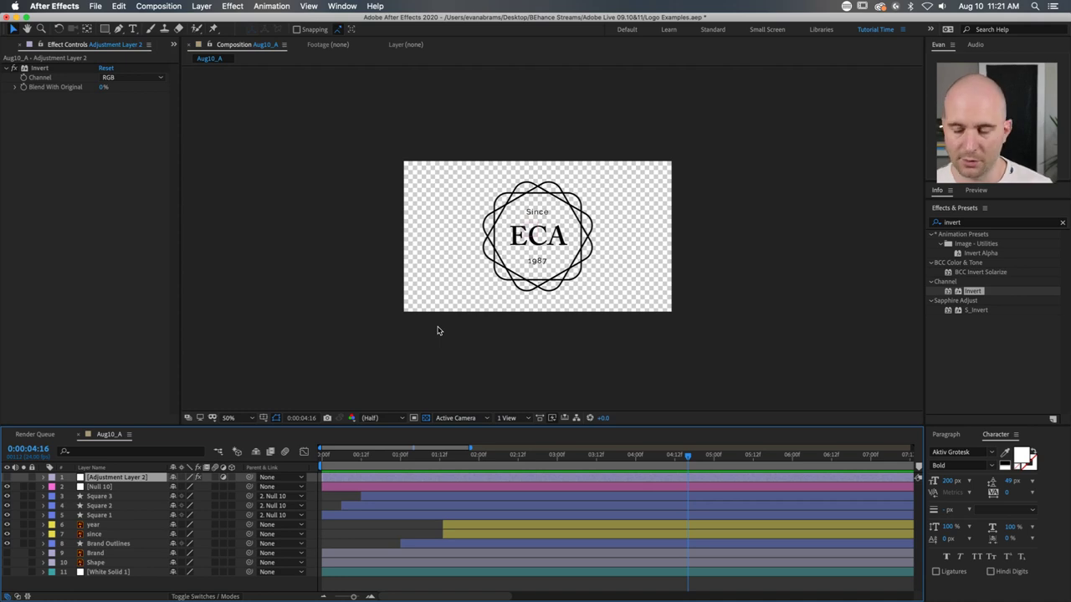
left_click(366, 523)
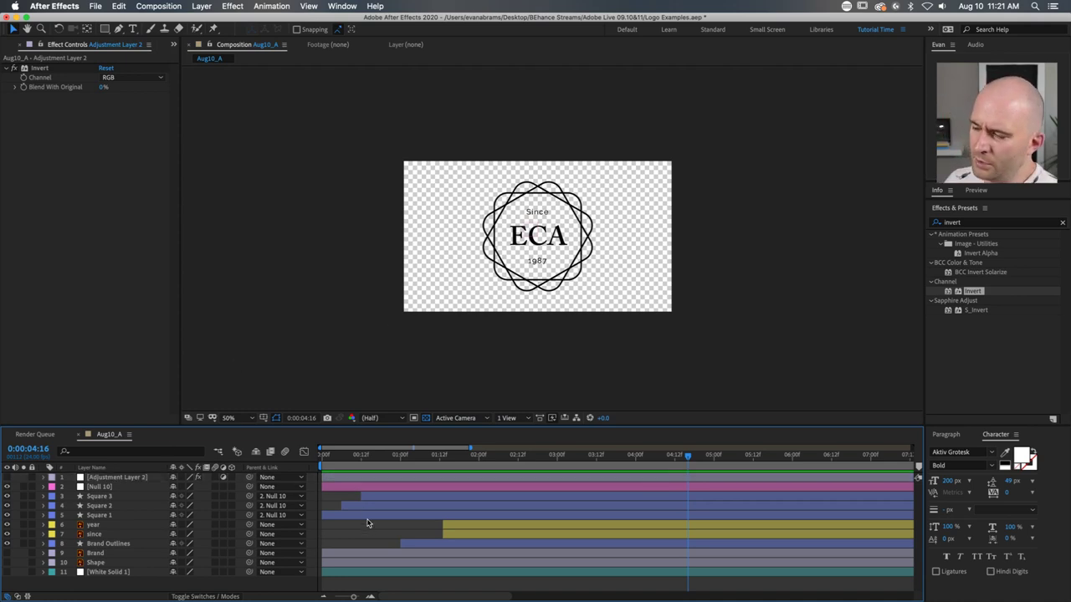
key("super+s")
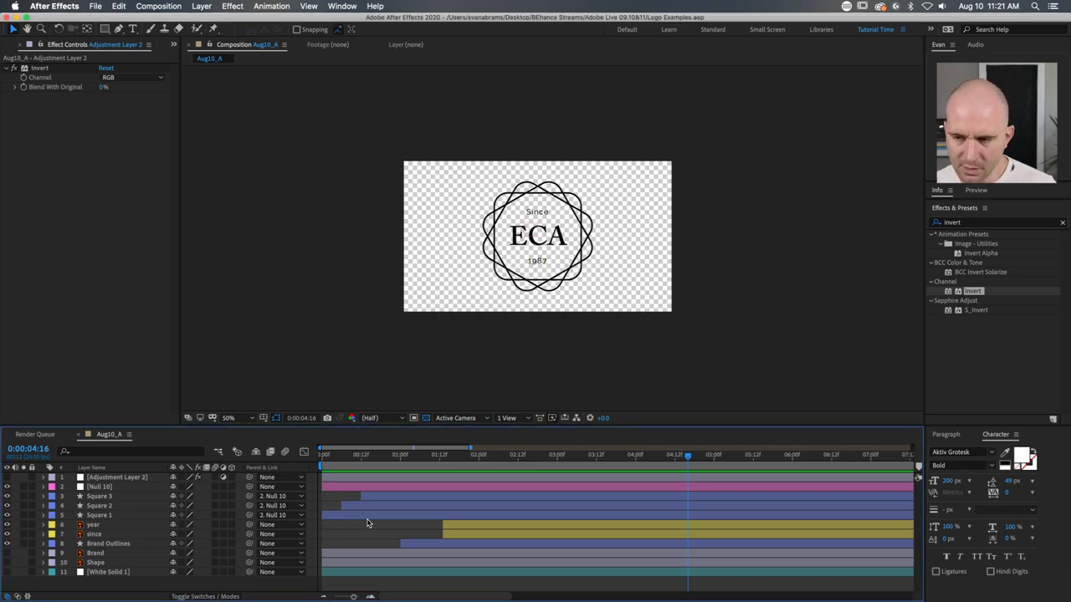
Step: In the Project panel, rename the Aug10_A composition to 'Aug 10 16:9'
left_click(11, 46)
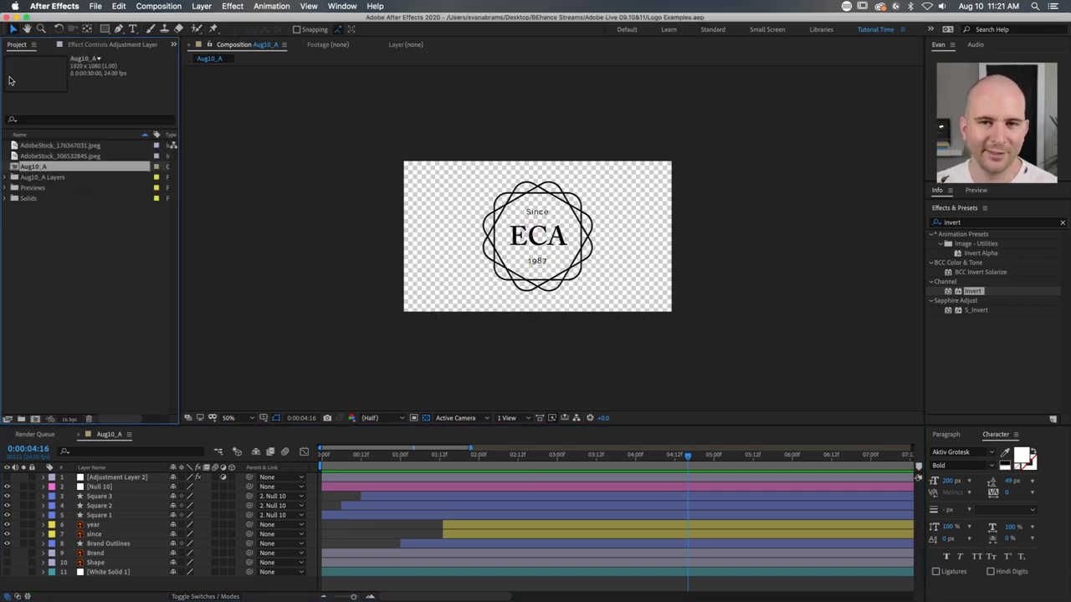
left_click(64, 243)
left_click(47, 170)
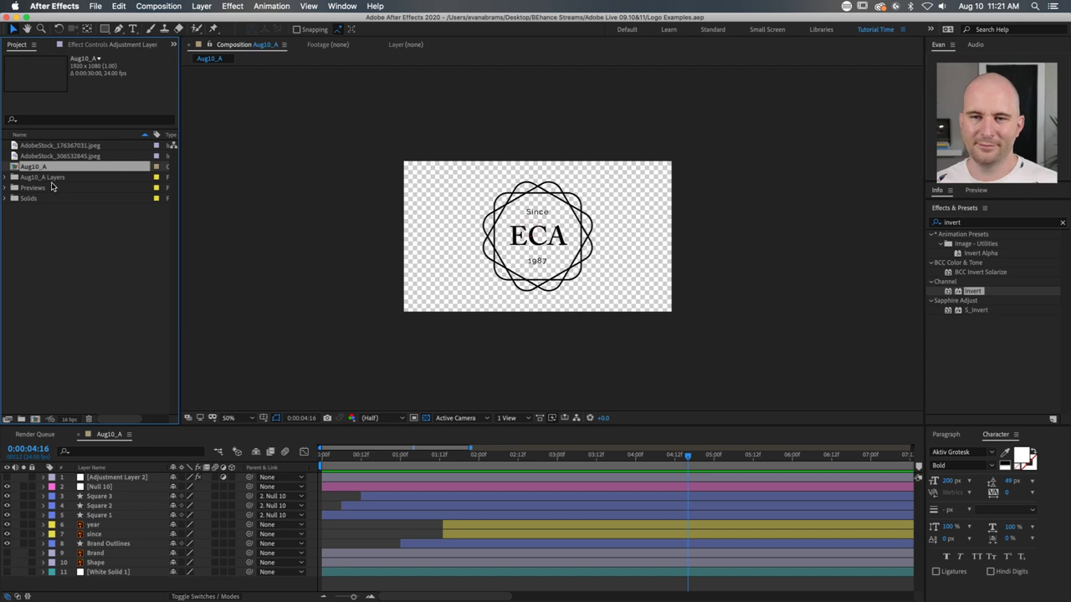
key("Return")
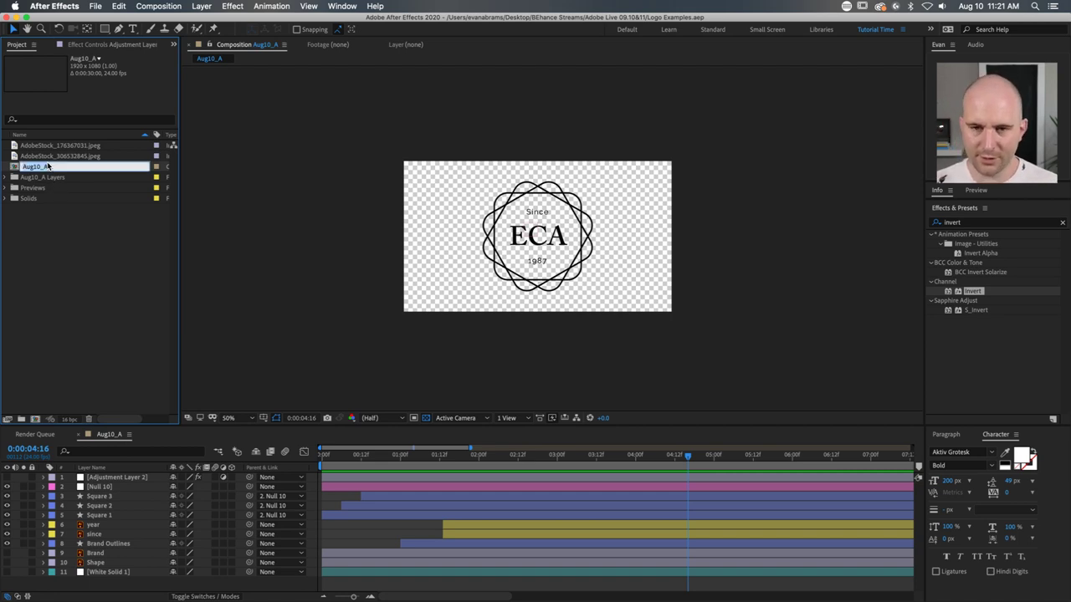
type("Aug 10_")
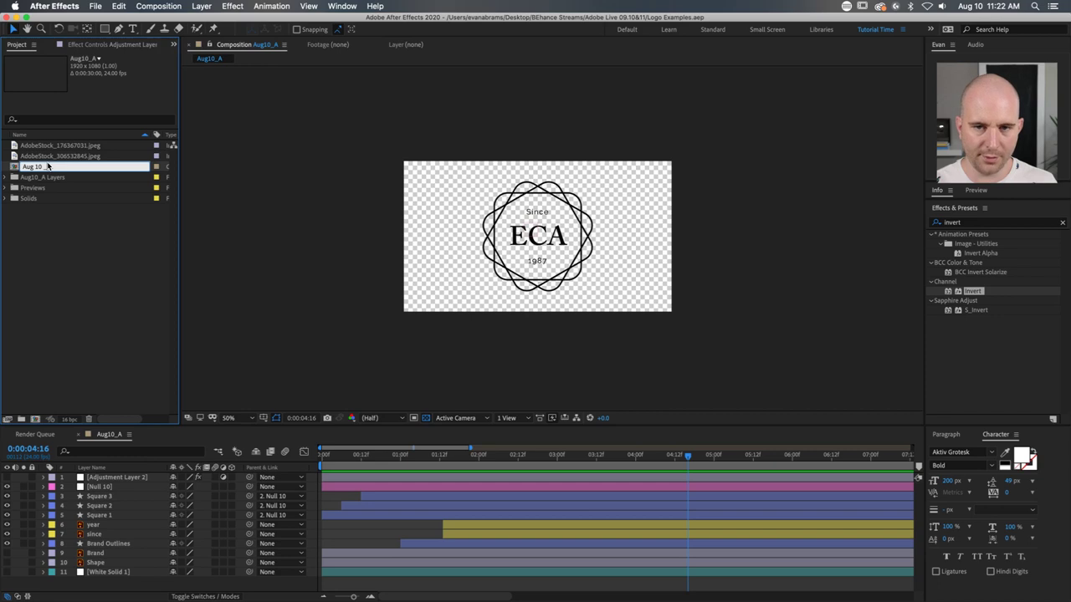
key("BackSpace")
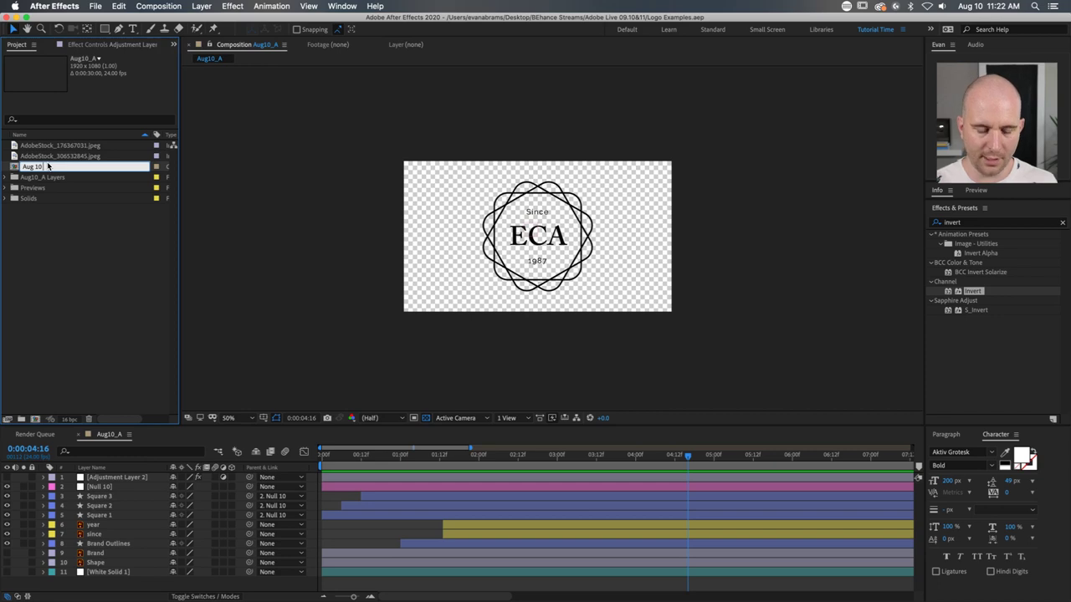
type("10 16")
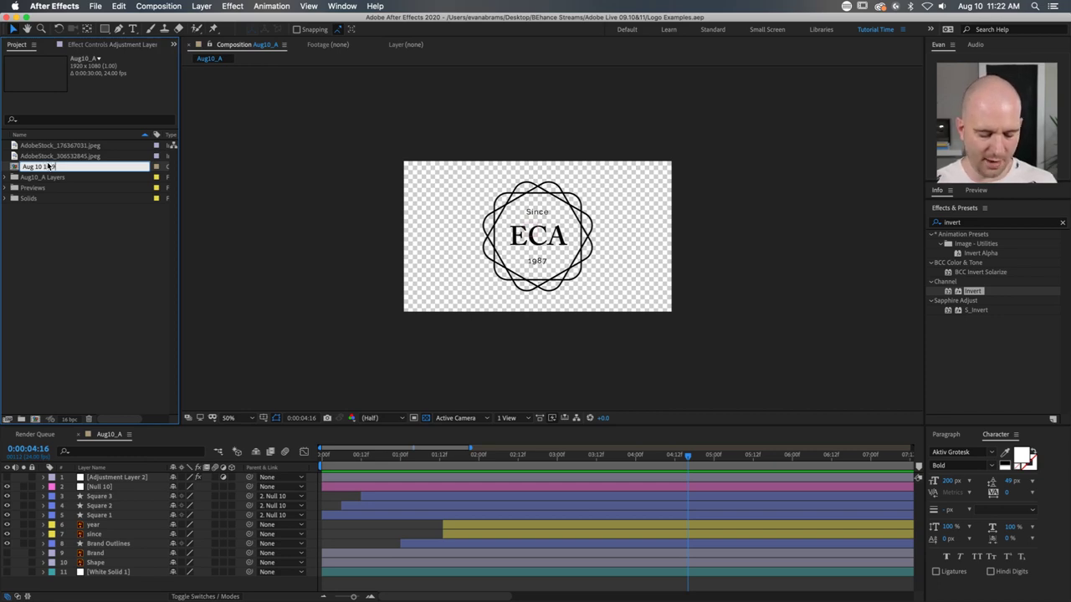
type(":9")
key("Return")
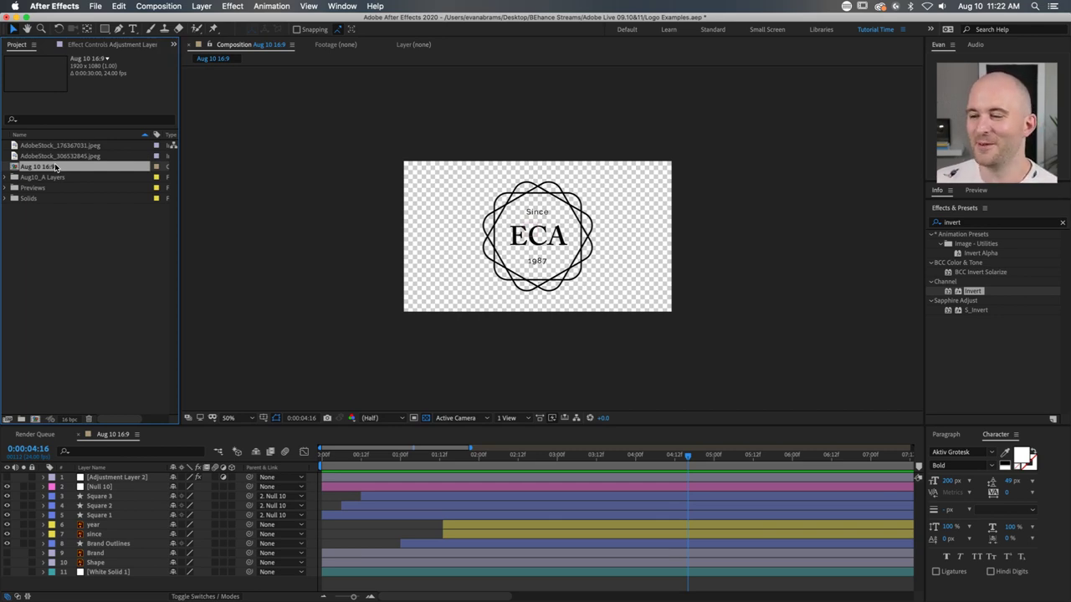
Step: Clear the layer and project selections, then start a new 1080 × 1080 square 24 fps composition
left_click(536, 232)
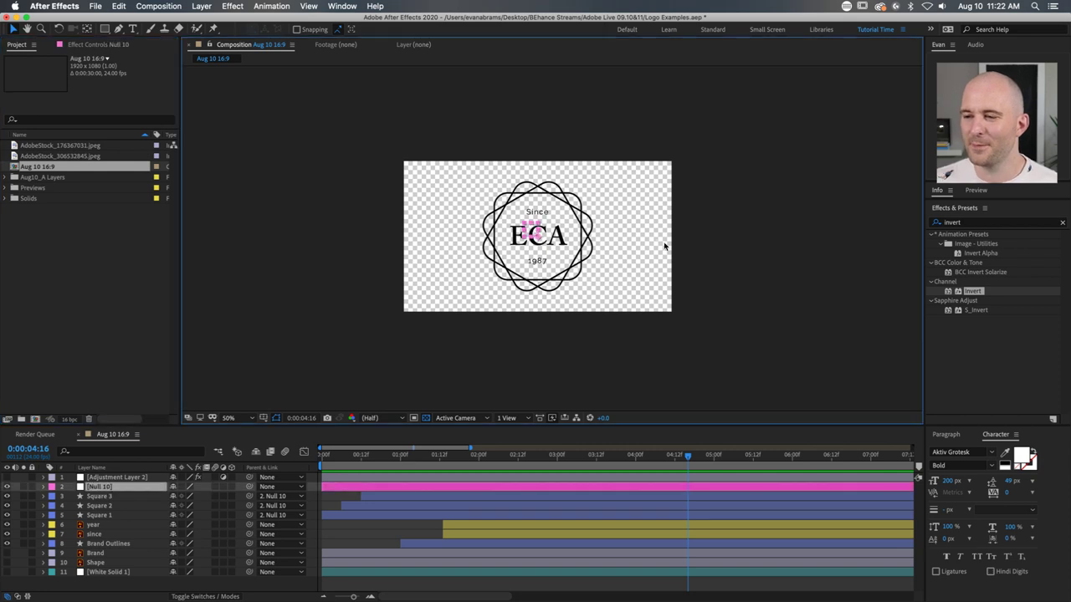
left_click(713, 252)
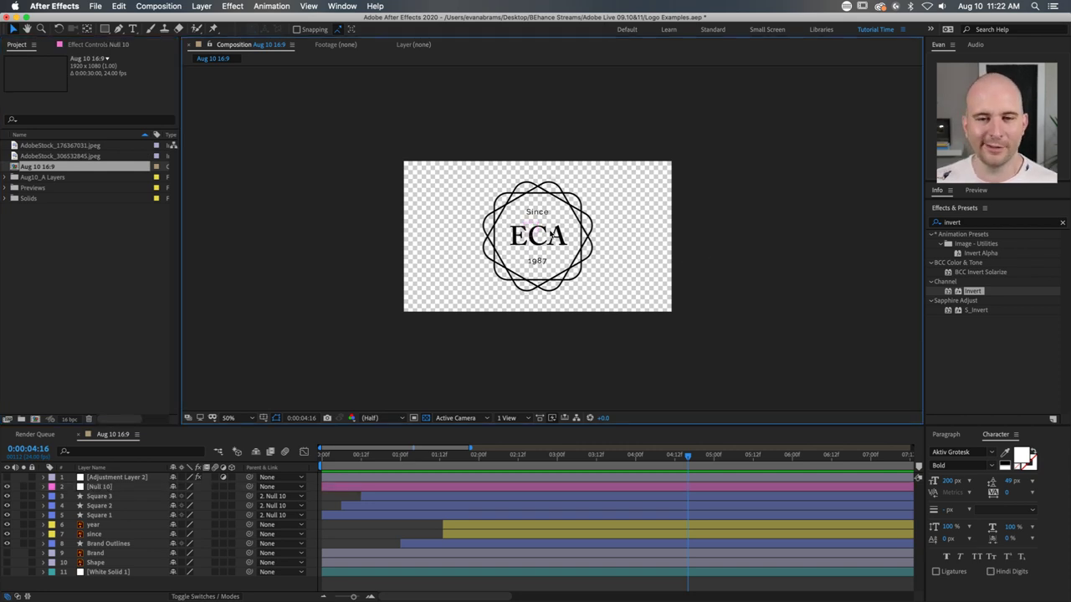
left_click(36, 168)
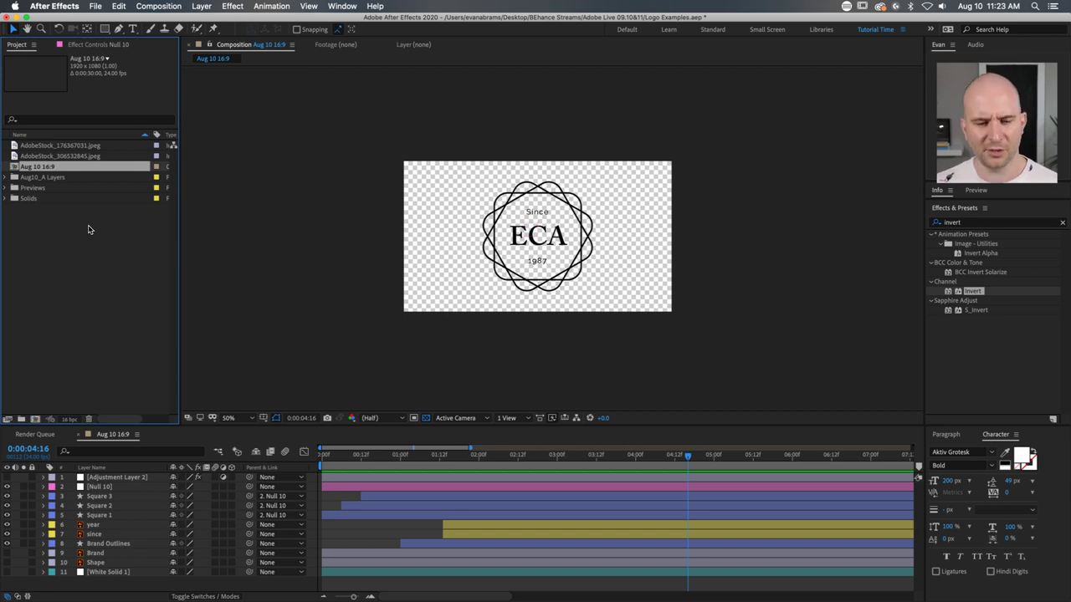
left_click(37, 340)
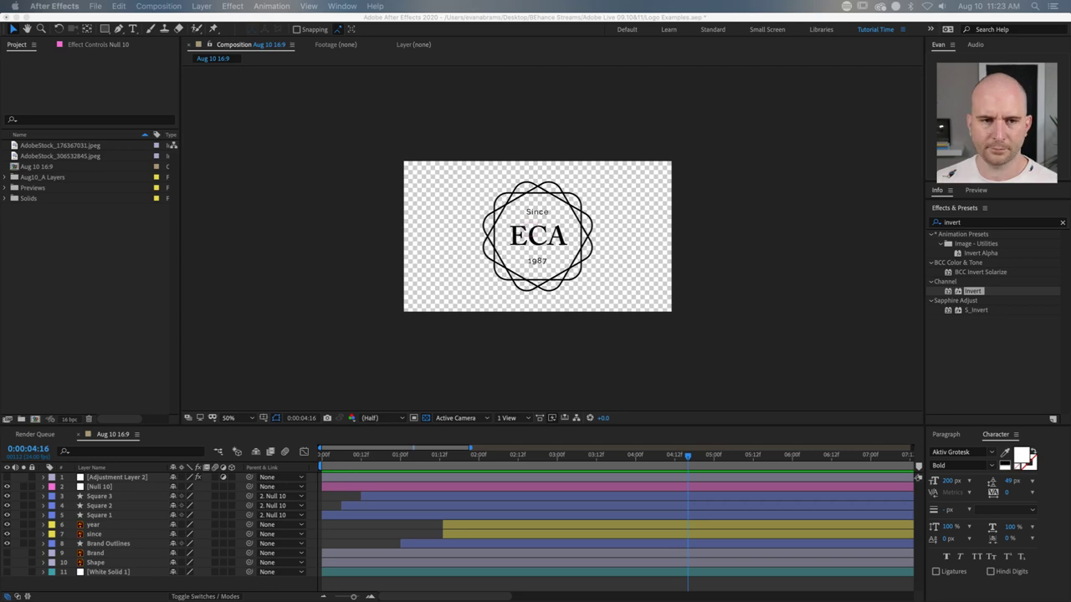
key("super+n")
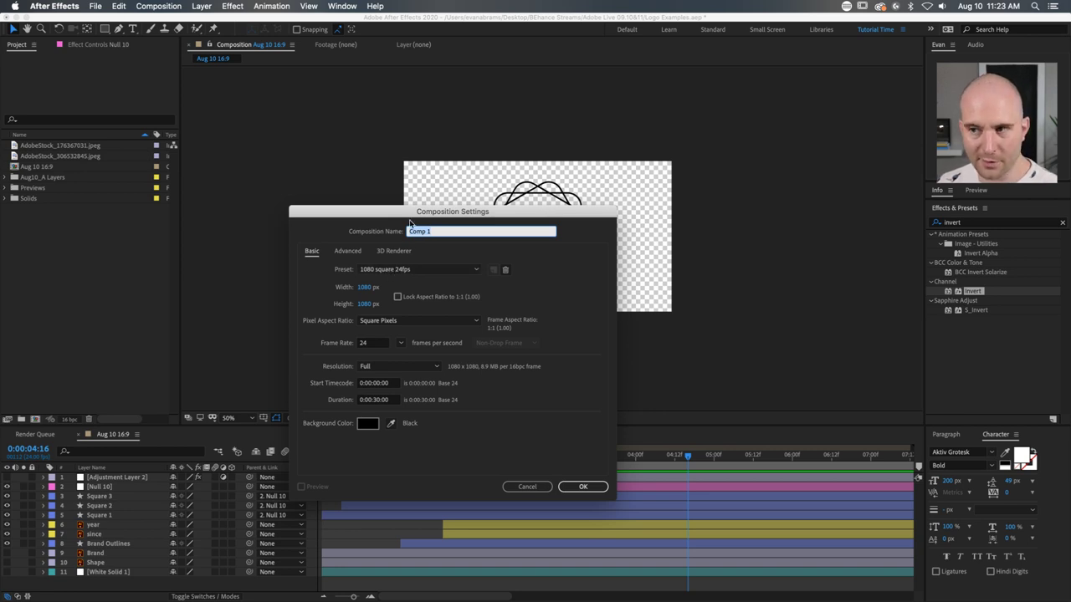
Step: Name the new square composition 'Export Comp' and create it
left_click_drag(408, 212, 236, 93)
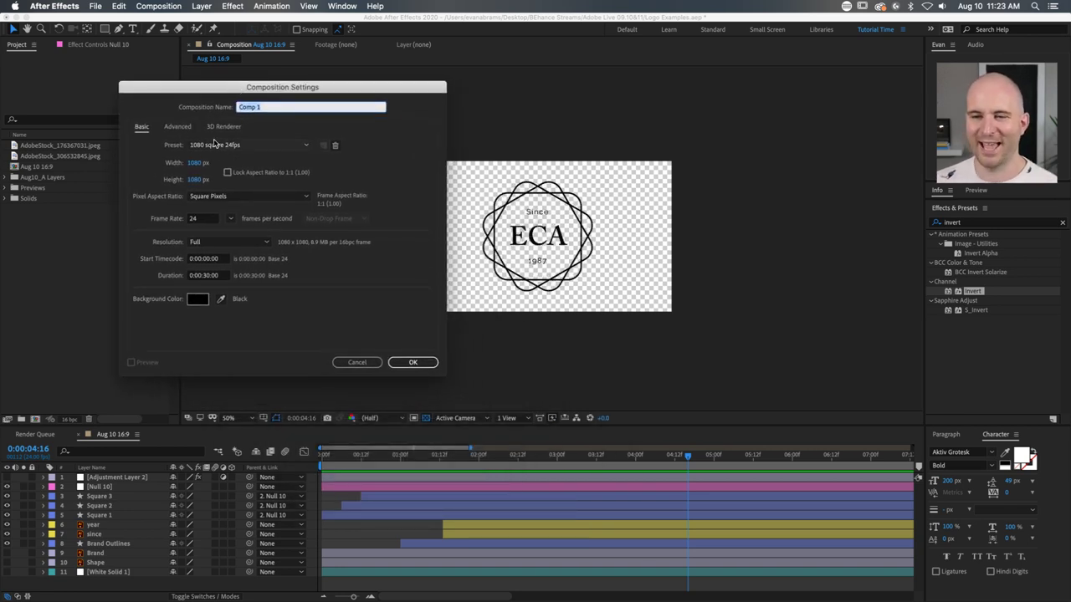
type("Expor")
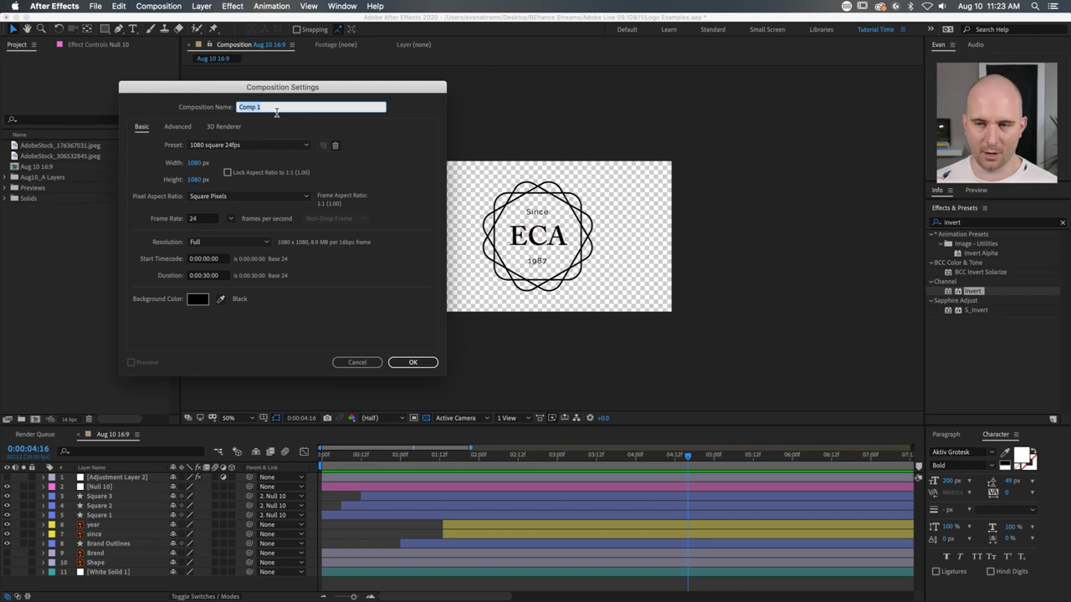
type("t COmp")
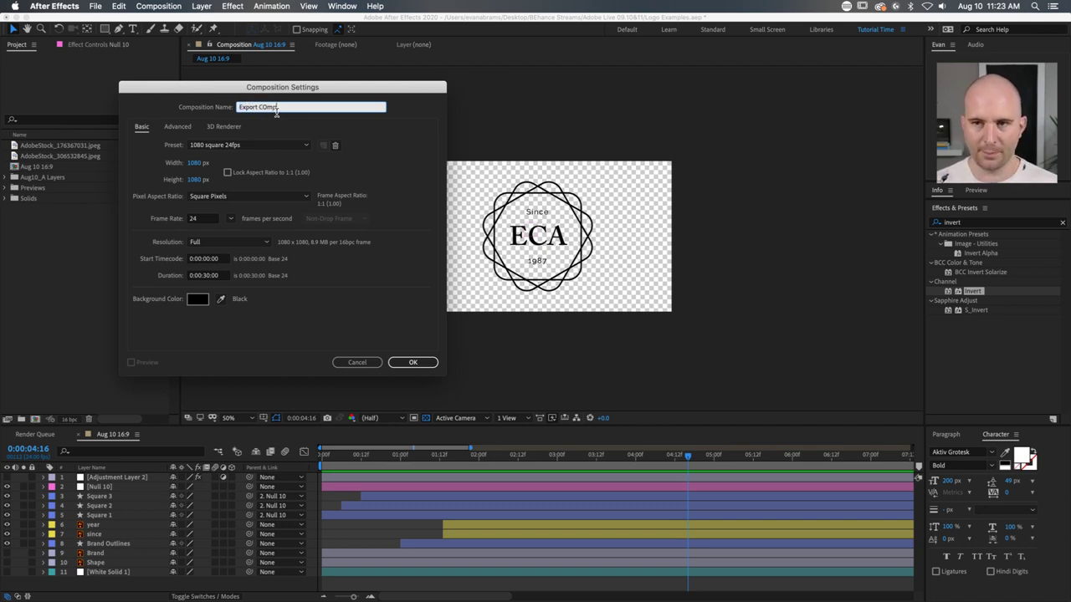
key("BackSpace")
key("BackSpace")
key("BackSpace")
type("omp")
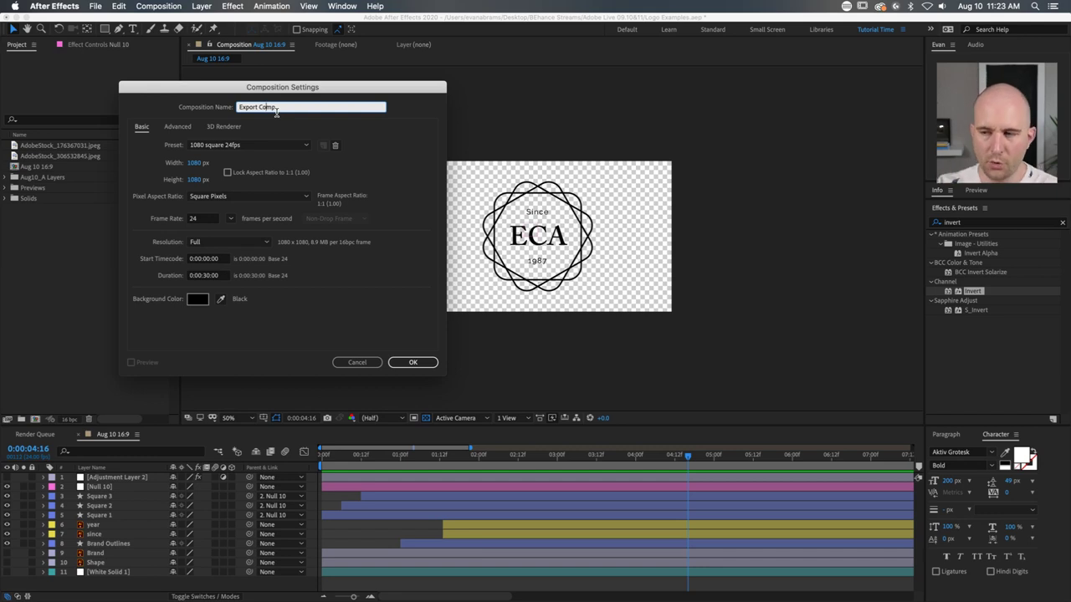
key("Return")
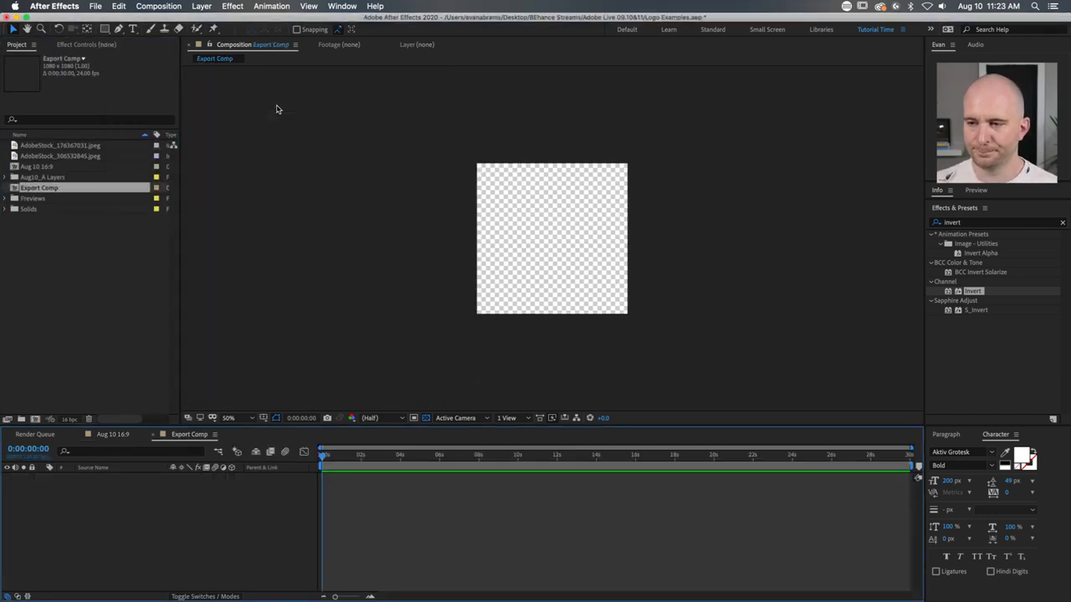
Step: Add the AdobeStock_306532845.jpeg peony photo as a layer in Export Comp
left_click(95, 310)
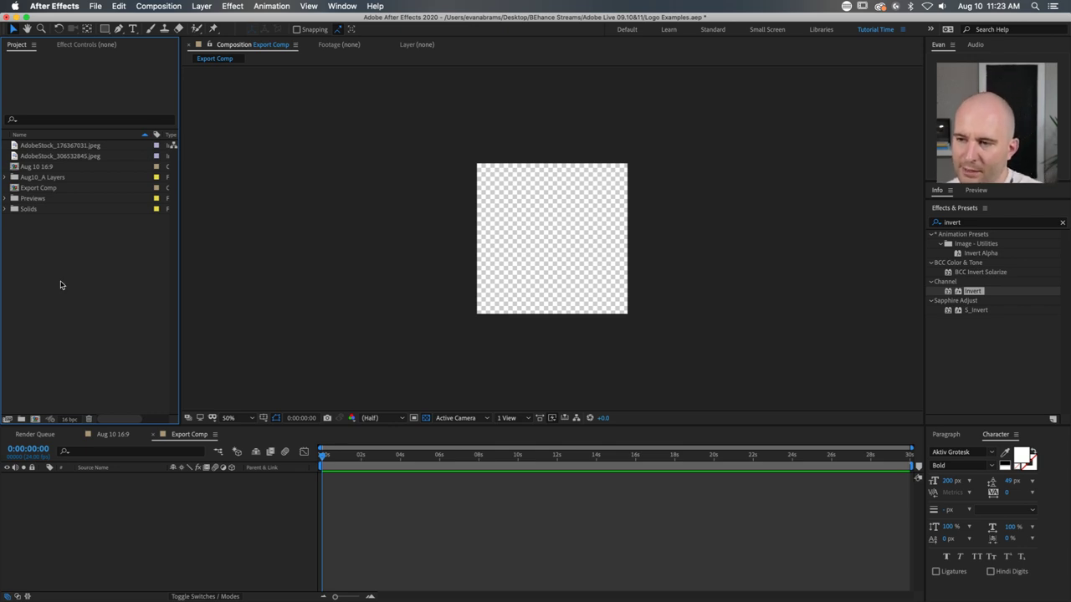
left_click(82, 156)
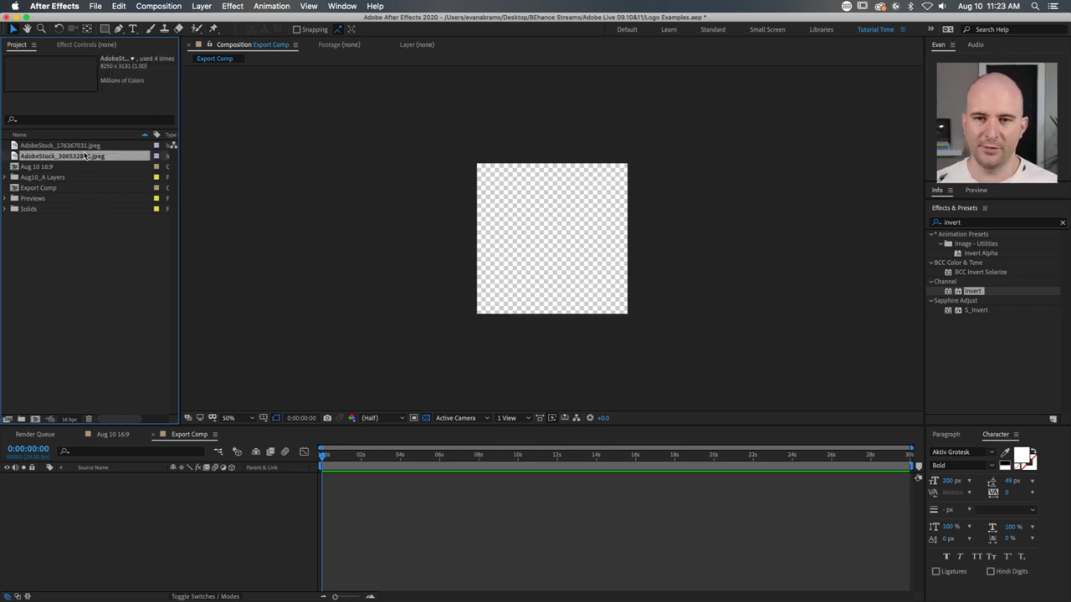
left_click_drag(84, 149, 109, 527)
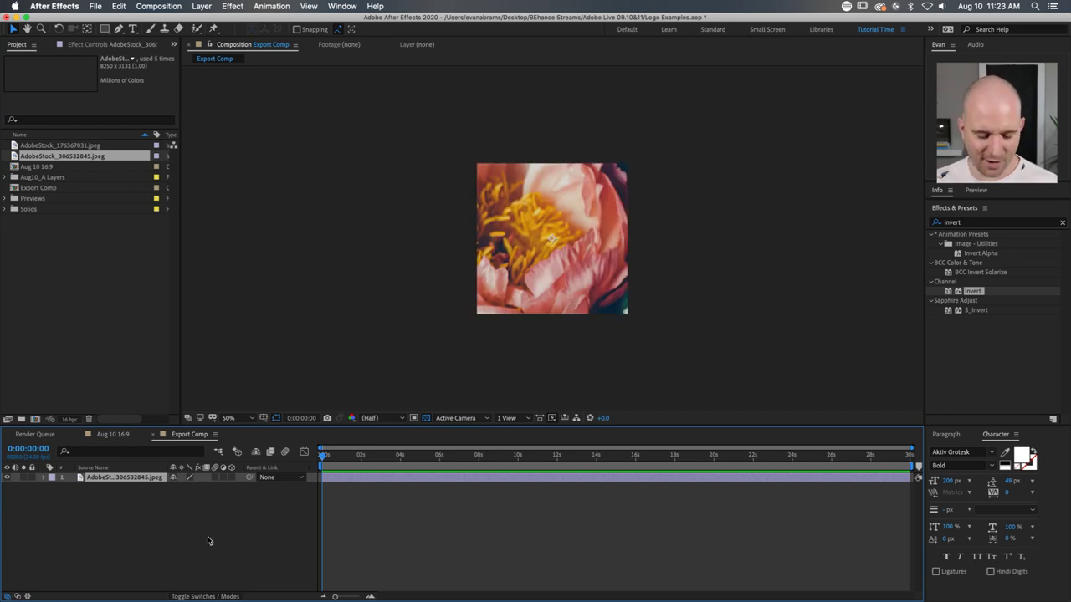
Step: Scale the peony photo to 41.9% and nudge it to fill the square frame
key("s")
left_click_drag(197, 491, 166, 486)
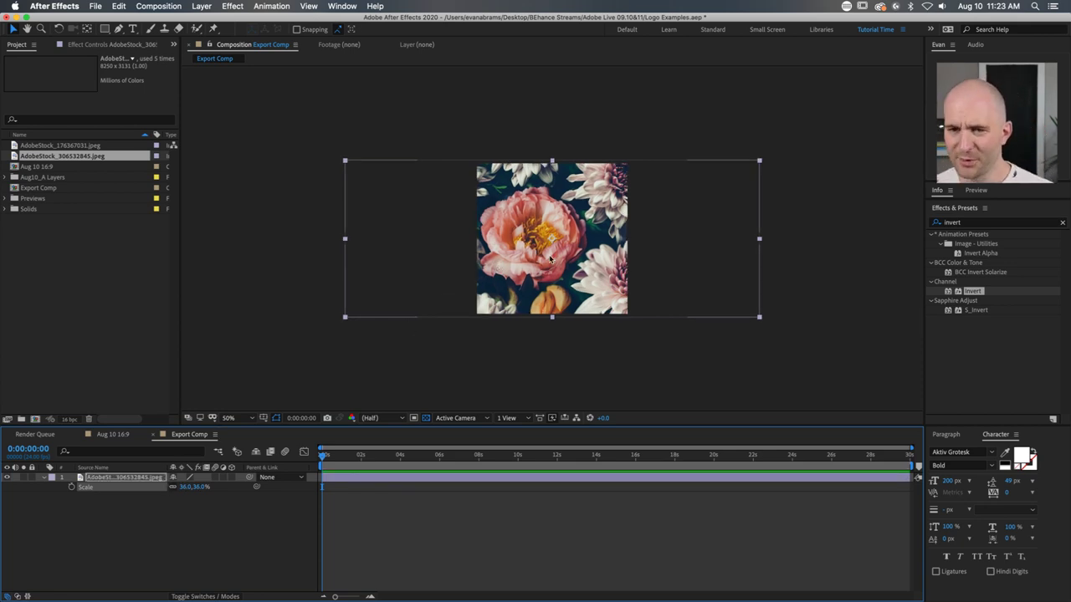
left_click_drag(629, 271, 639, 265)
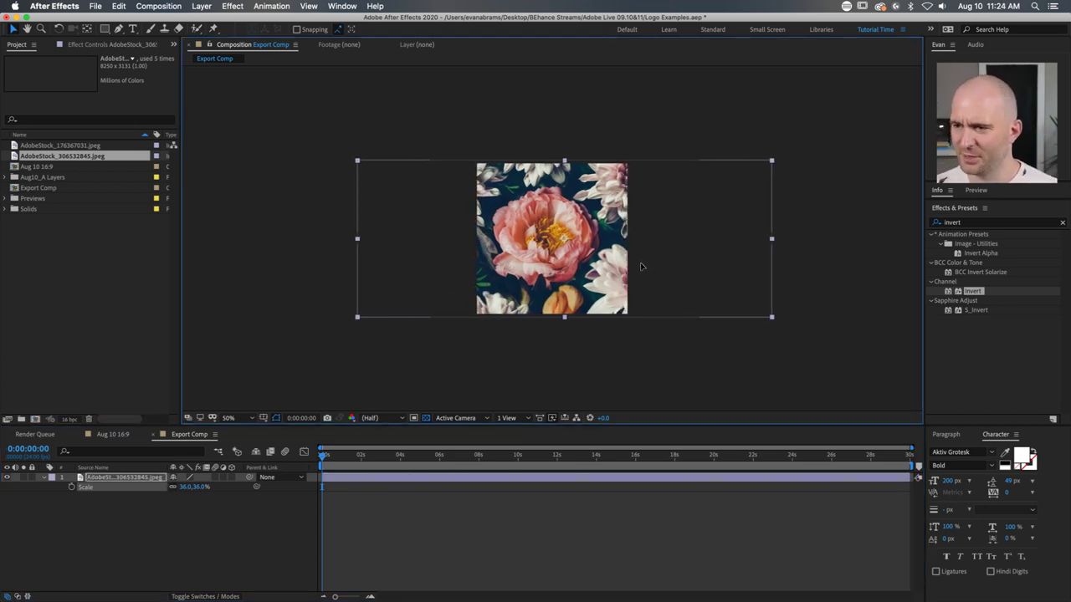
left_click_drag(564, 318, 572, 332)
left_click(574, 328)
left_click(572, 323)
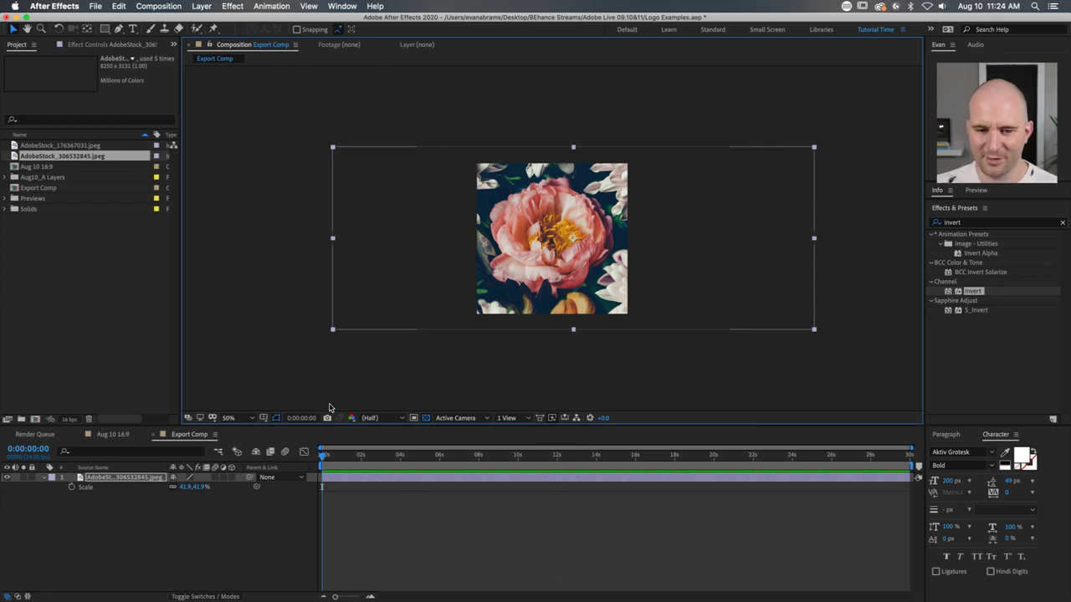
left_click(356, 543)
left_click(137, 479)
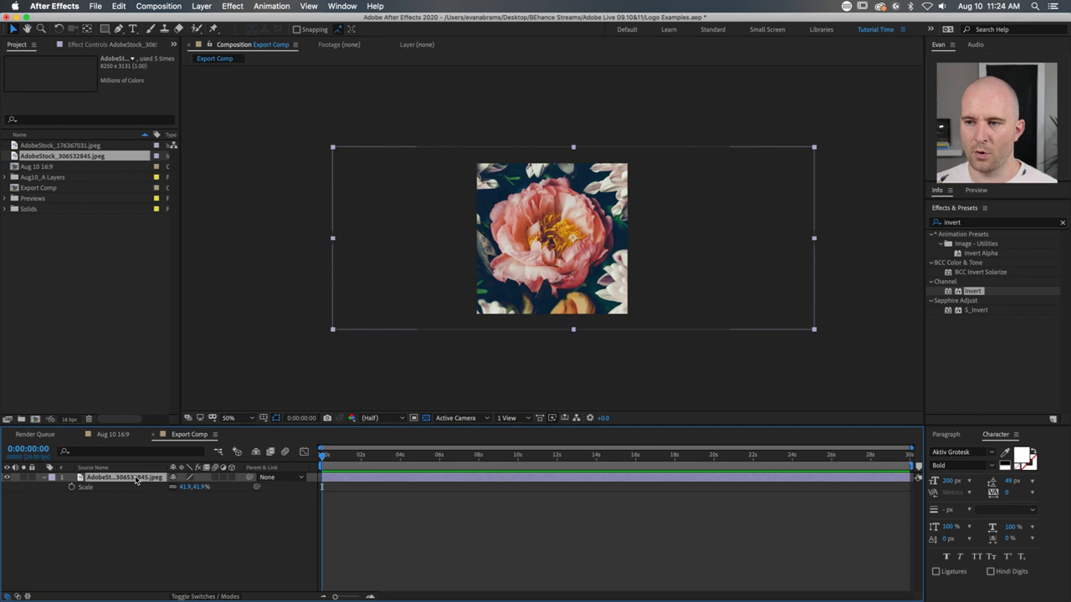
left_click(50, 167)
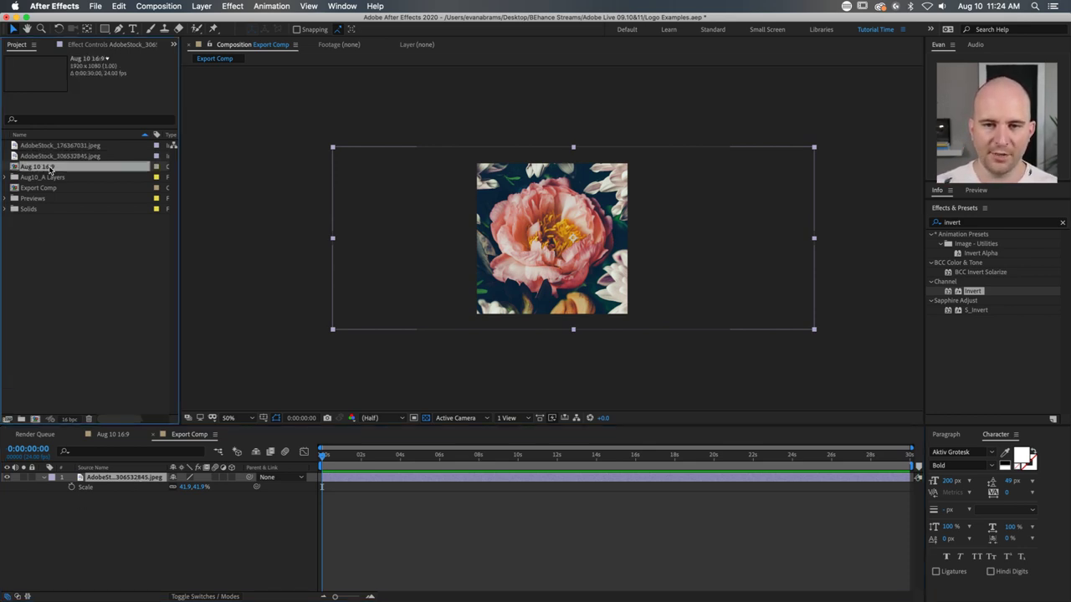
Step: Place the Aug 10 16:9 logo comp in Export Comp and preview the logo around 6 seconds
left_click_drag(90, 473, 90, 476)
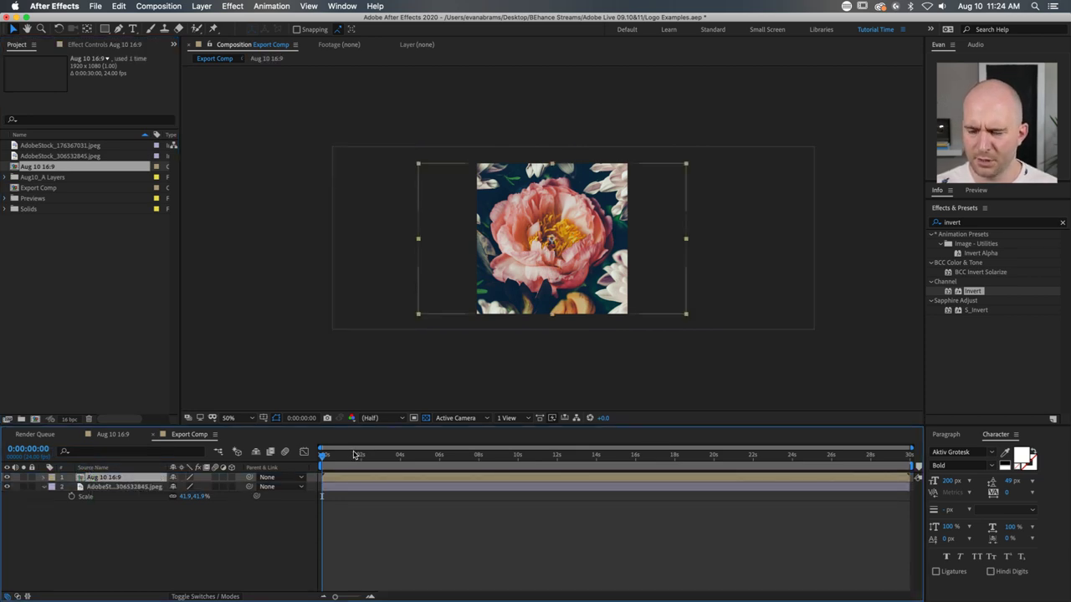
left_click_drag(326, 461, 447, 452)
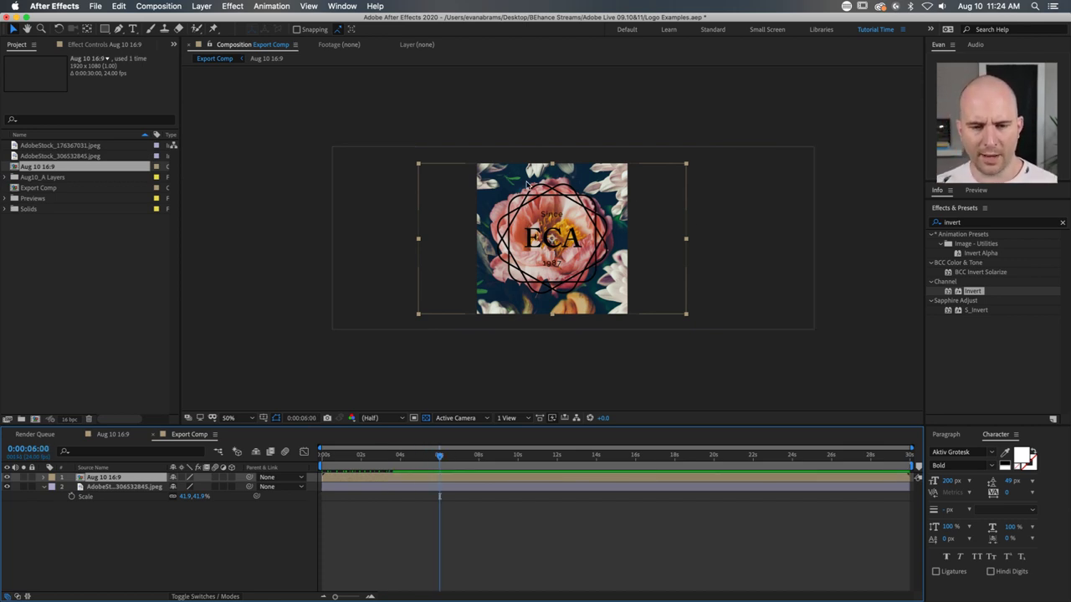
double_click(442, 479)
mouse_move(433, 467)
left_mouse_down()
mouse_move(593, 466)
mouse_move(444, 474)
mouse_move(596, 477)
left_mouse_up()
left_click(189, 434)
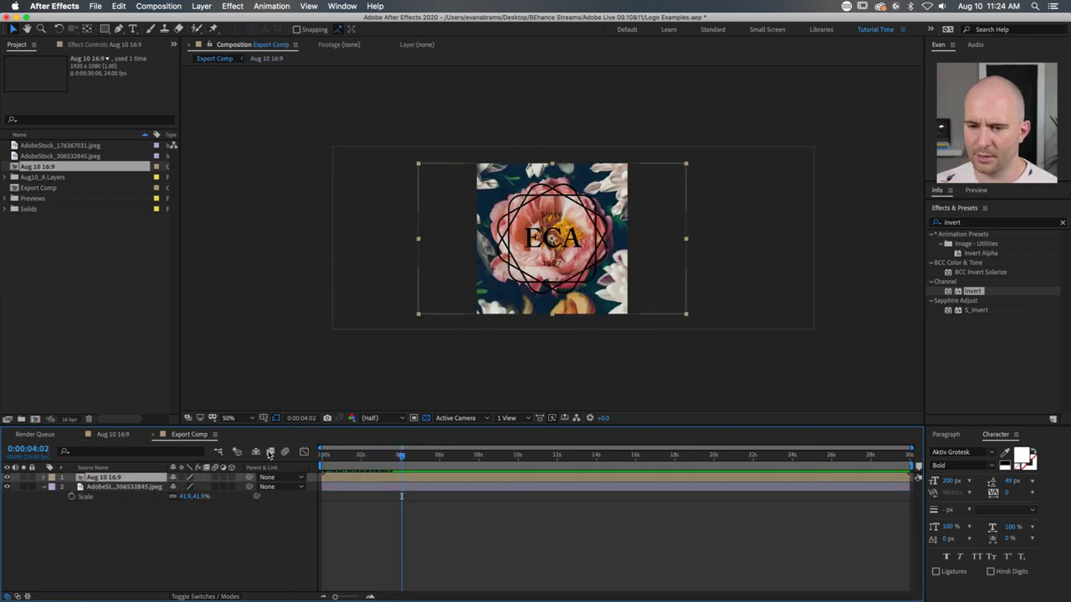
left_click_drag(326, 461, 451, 466)
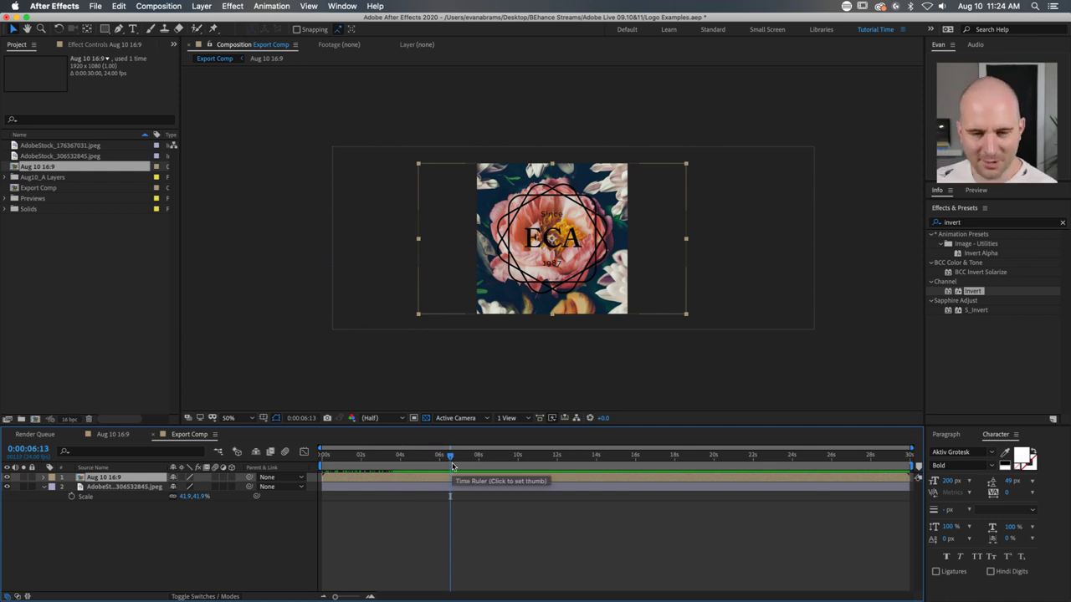
Step: Reposition the peony photo slightly within the square frame
left_click(753, 293)
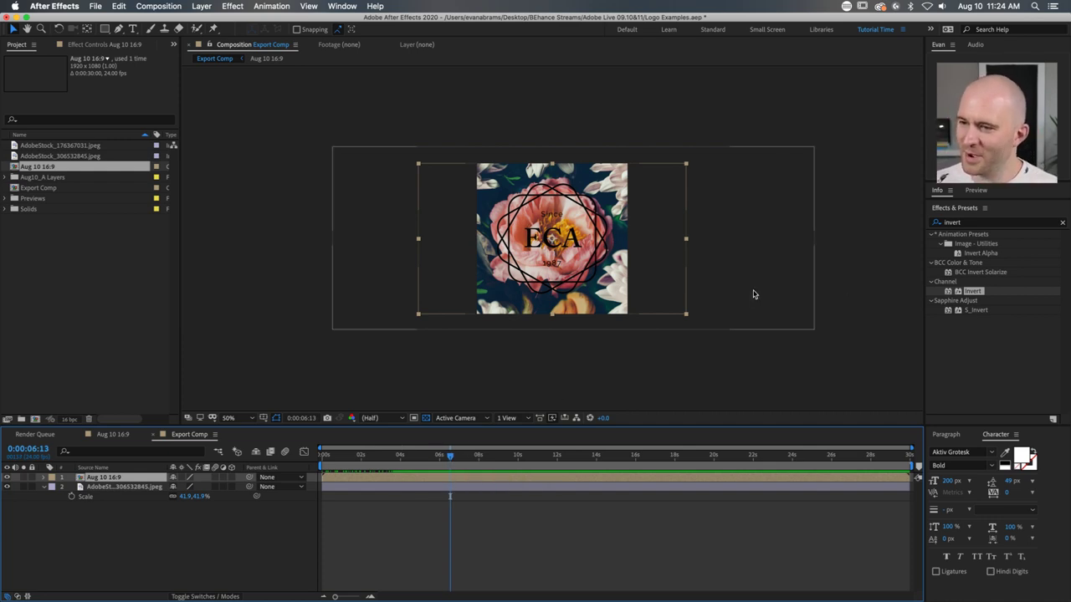
left_click_drag(759, 287, 755, 290)
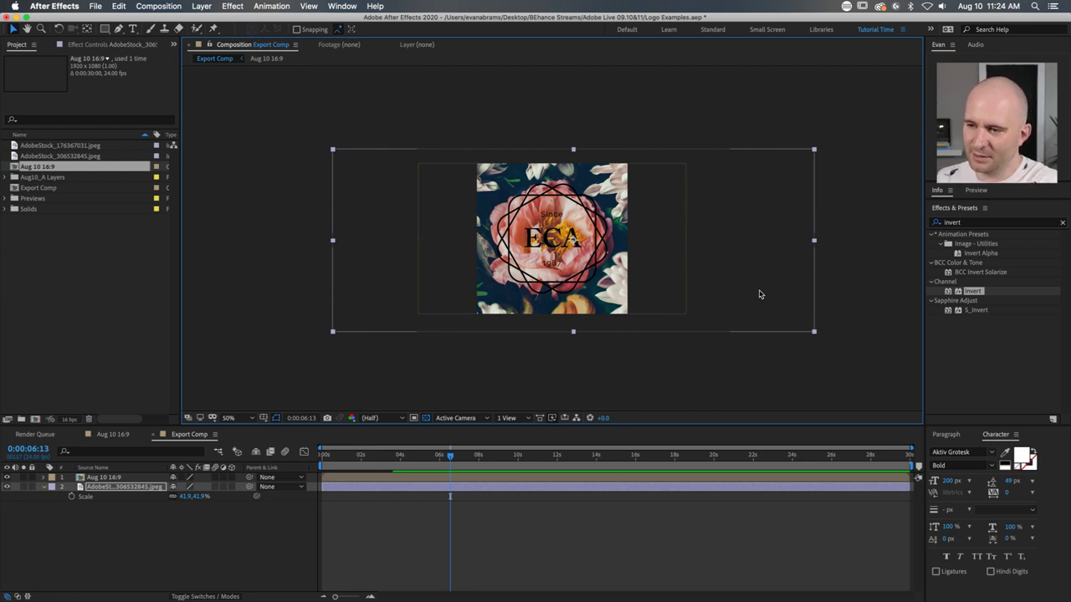
left_click_drag(731, 273, 729, 268)
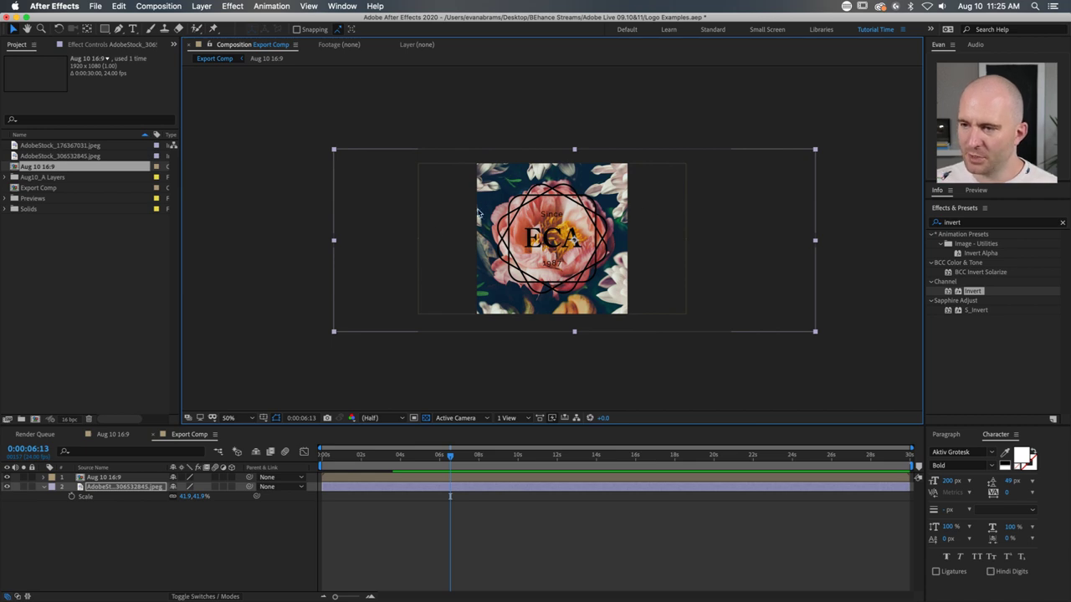
left_click(572, 491)
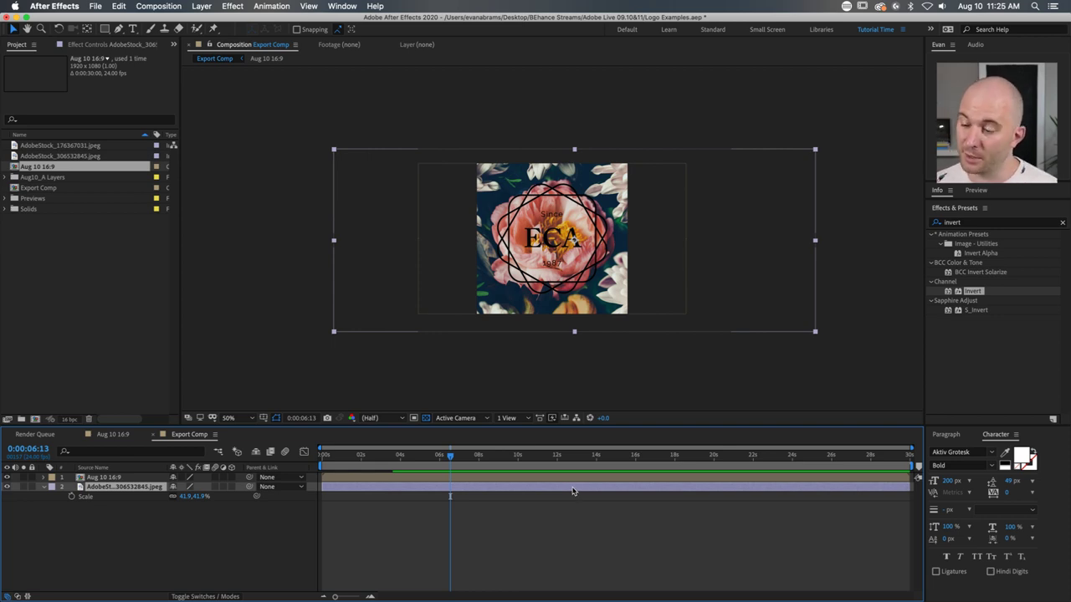
left_click(548, 478)
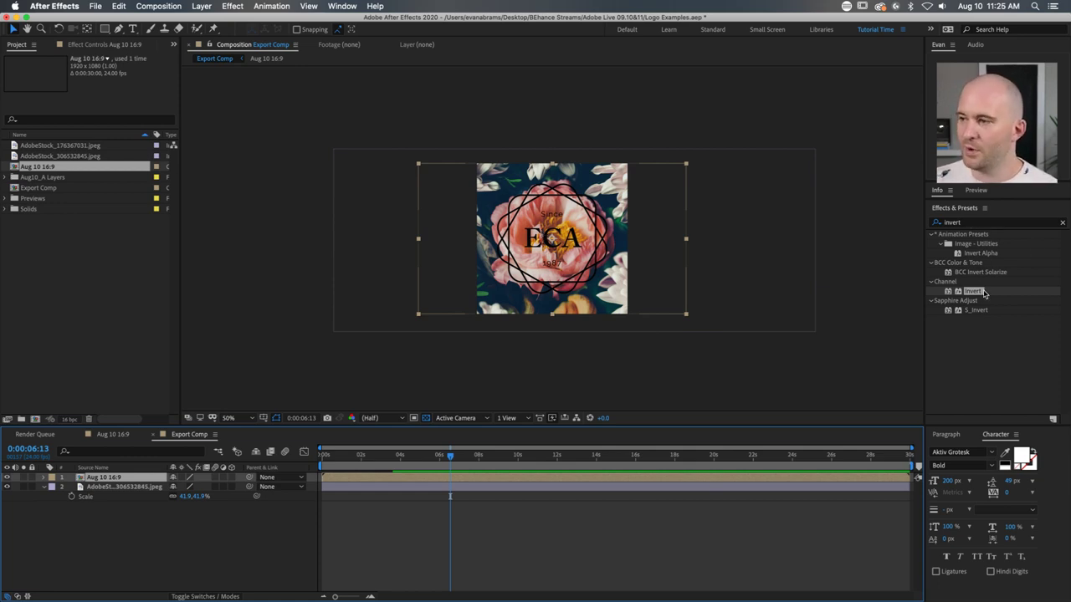
Step: Apply the Invert effect to the Aug 10 16:9 layer so the ECA logo turns white
left_click_drag(975, 291, 496, 475)
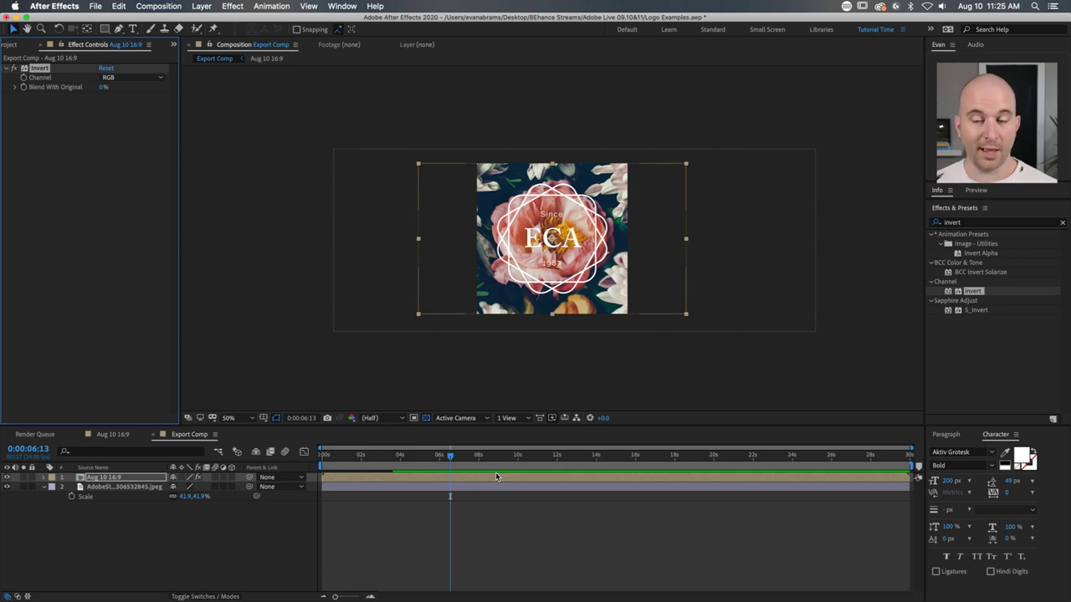
left_click(559, 576)
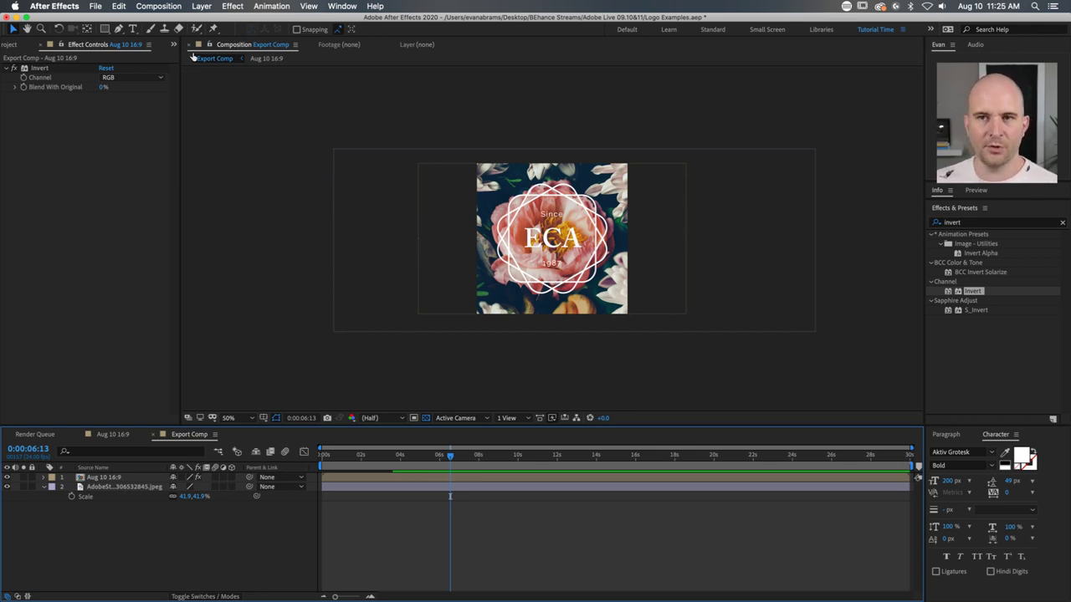
left_click(174, 5)
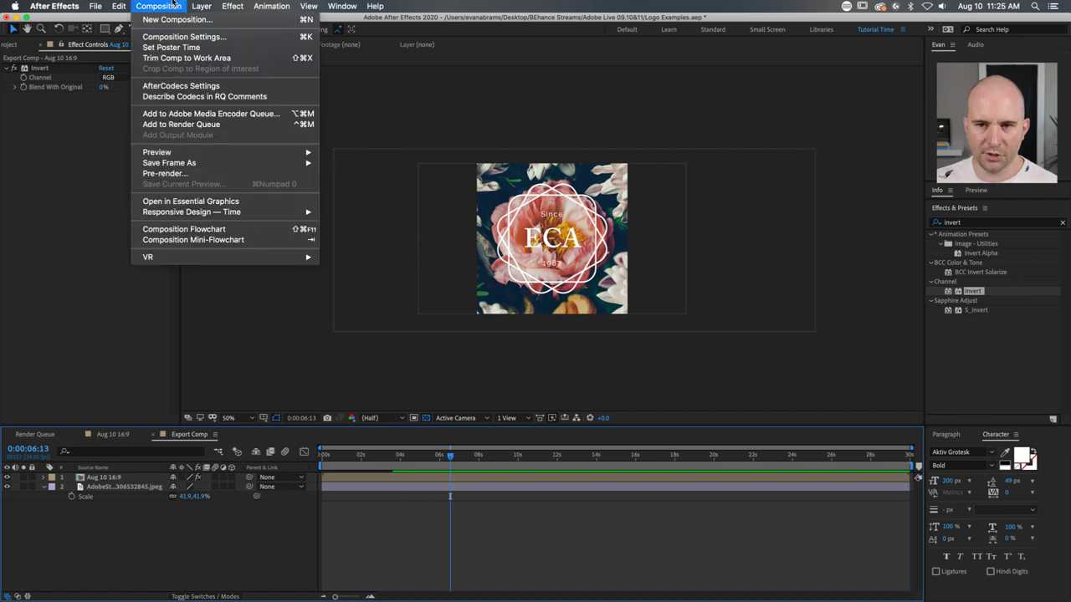
Step: Add Export Comp to the Render Queue and return to its timeline
left_click(227, 125)
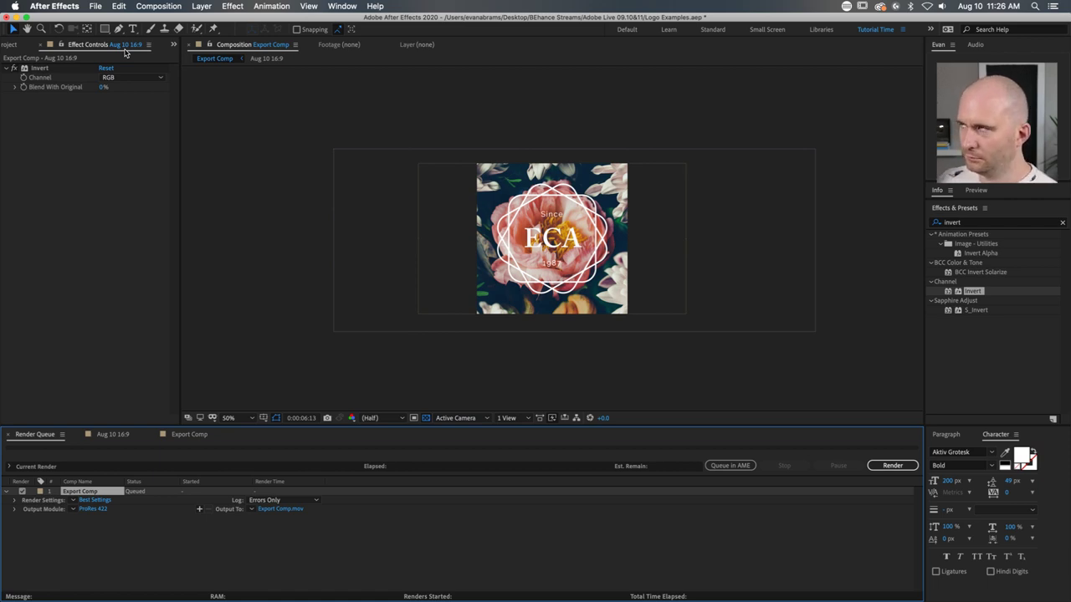
left_click(115, 438)
left_click(179, 435)
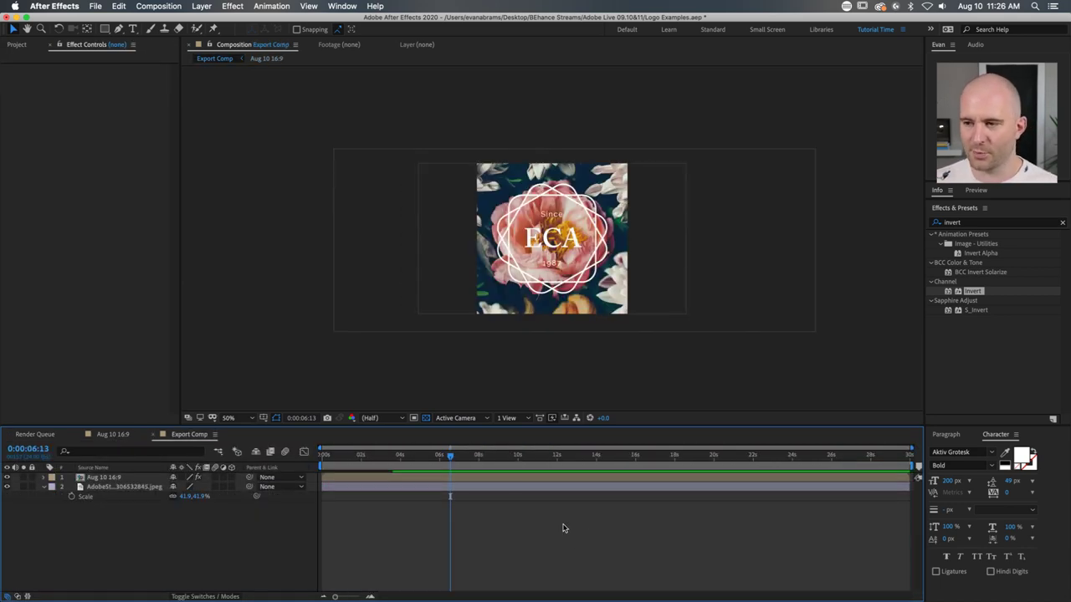
Step: Try Invert's Alpha channel and 45% blend, then set the channel back to RGB
left_click(510, 475)
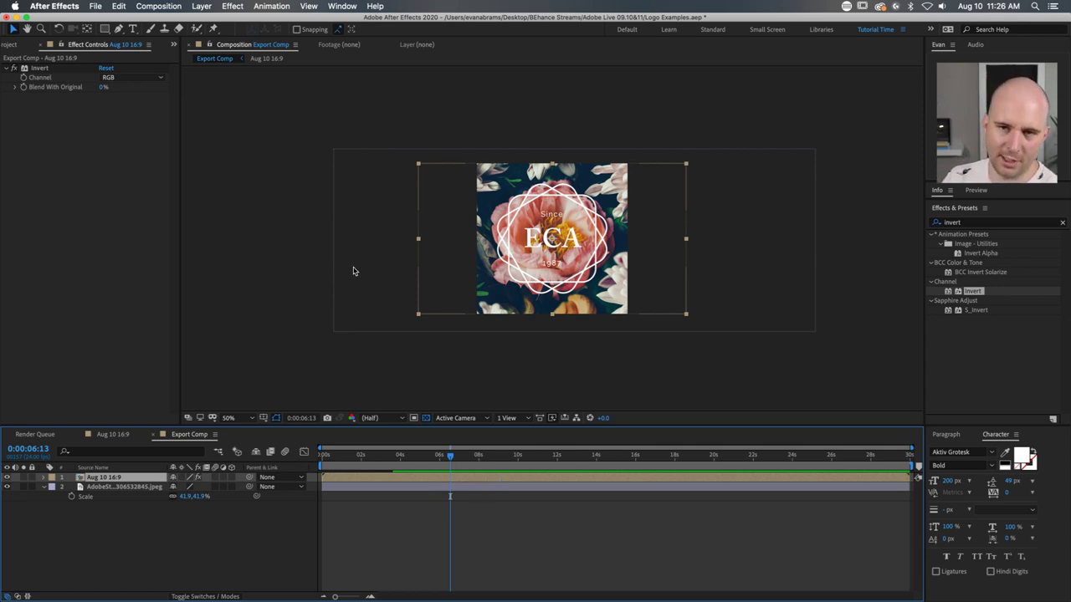
left_click(111, 79)
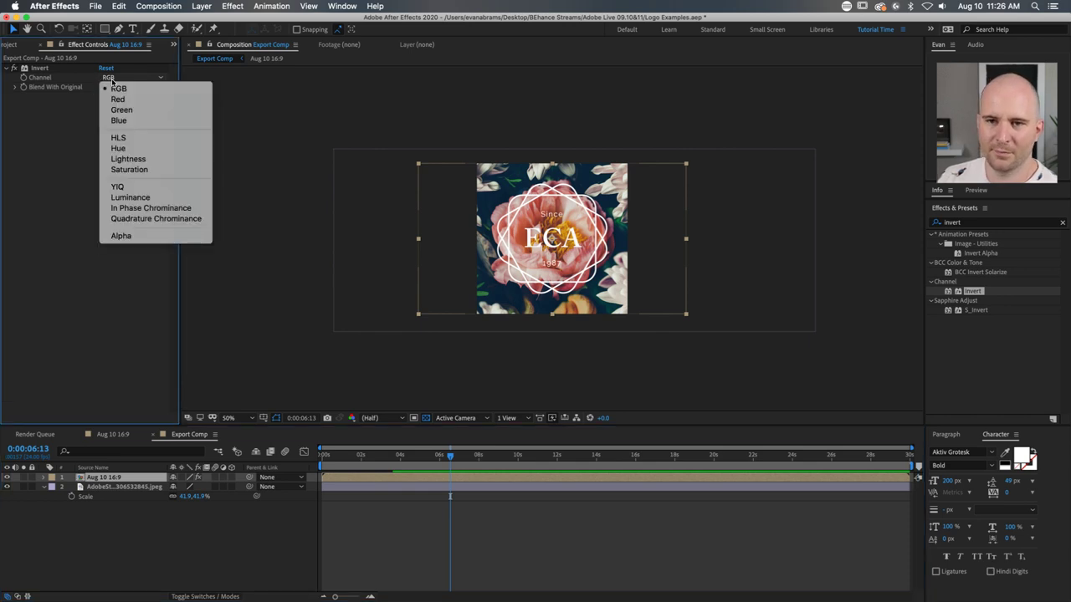
left_click(156, 237)
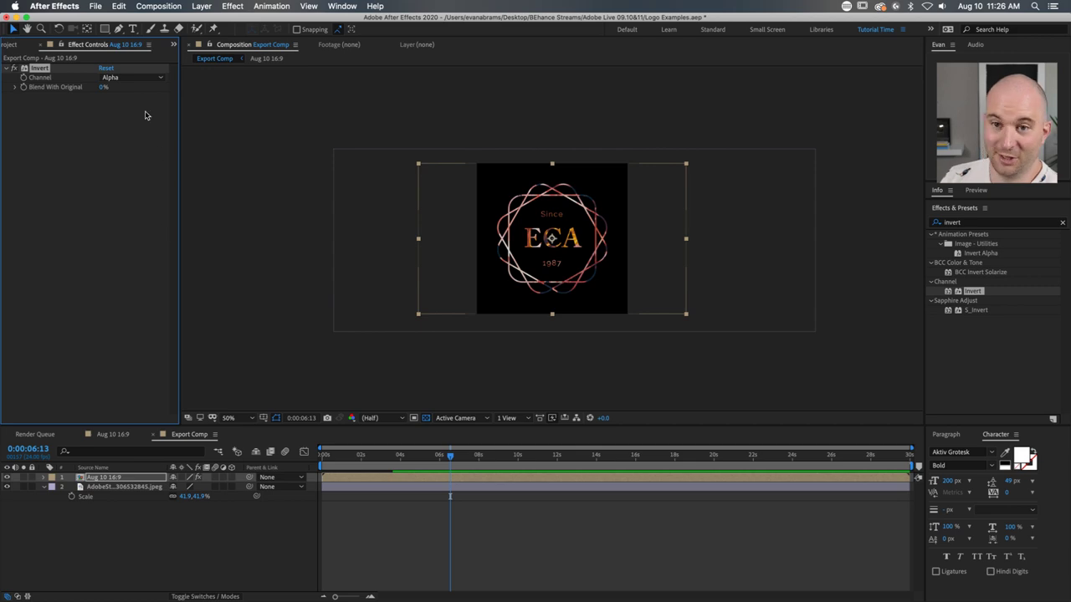
mouse_move(100, 88)
left_mouse_down()
mouse_move(138, 88)
mouse_move(117, 88)
left_mouse_up()
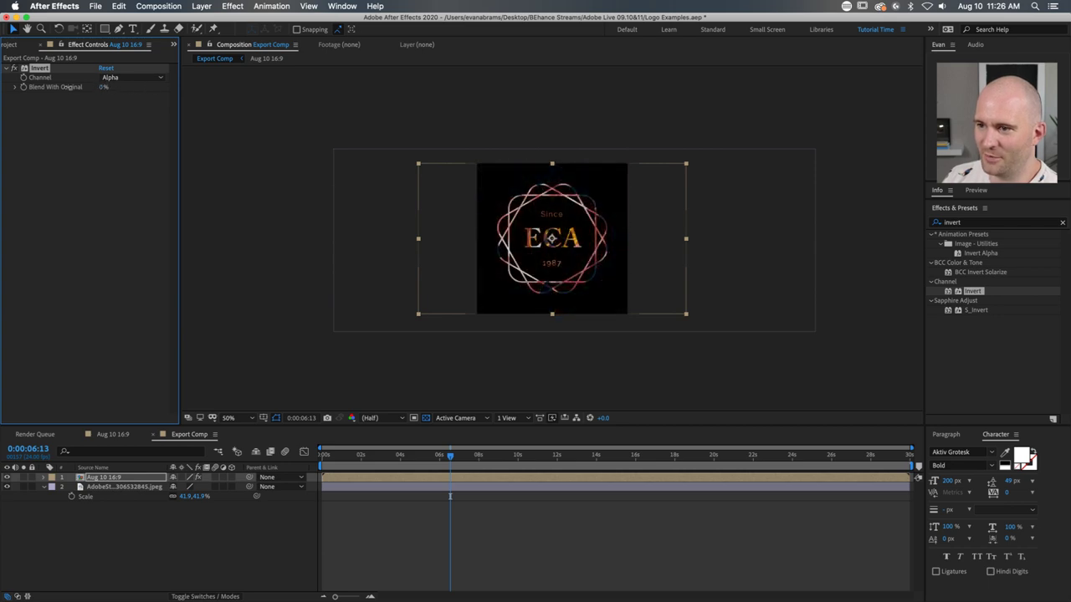
left_click(117, 80)
left_click(121, 88)
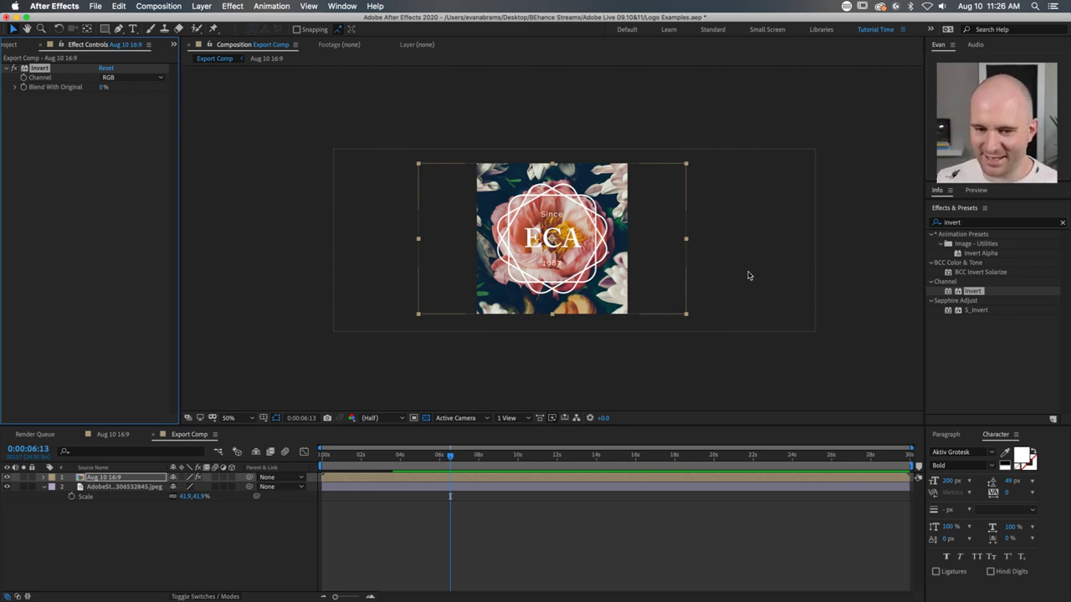
Step: Disable the Invert effect so the logo is black, and collapse its settings
left_click(16, 68)
left_click(16, 69)
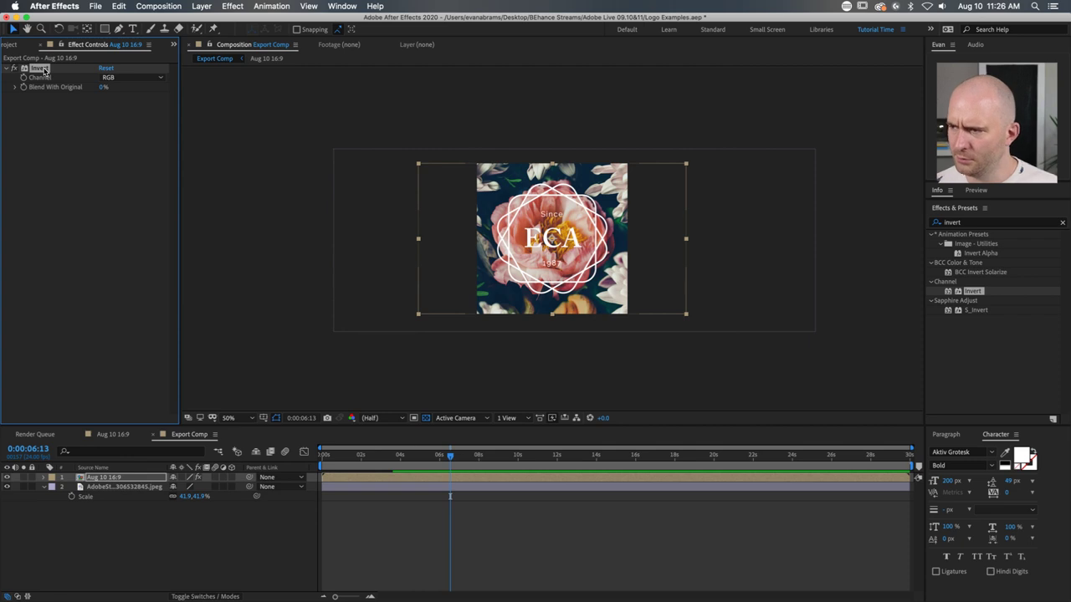
left_click(16, 68)
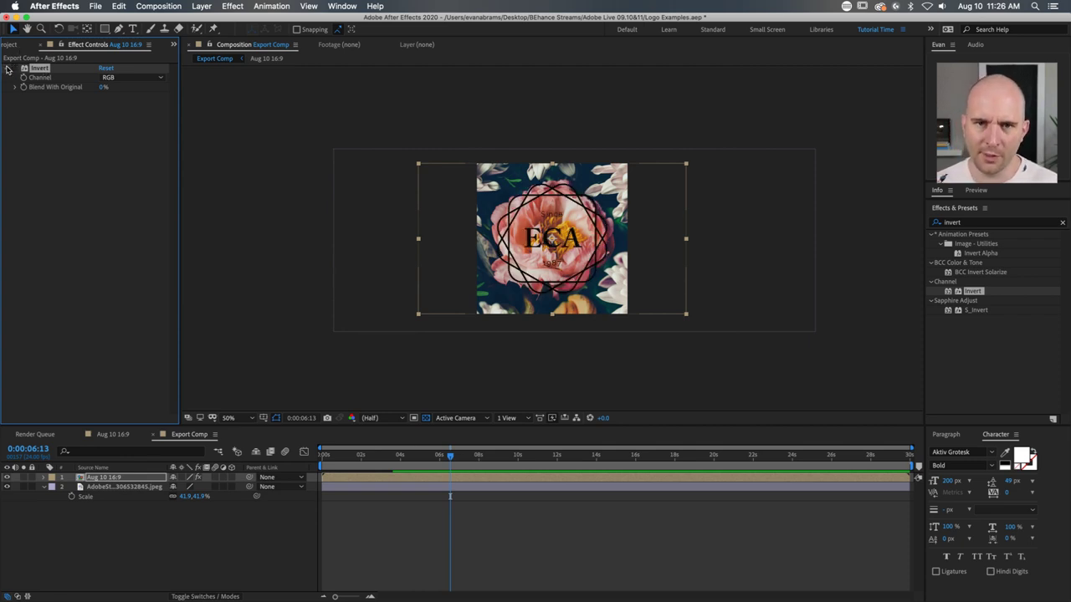
left_click(7, 68)
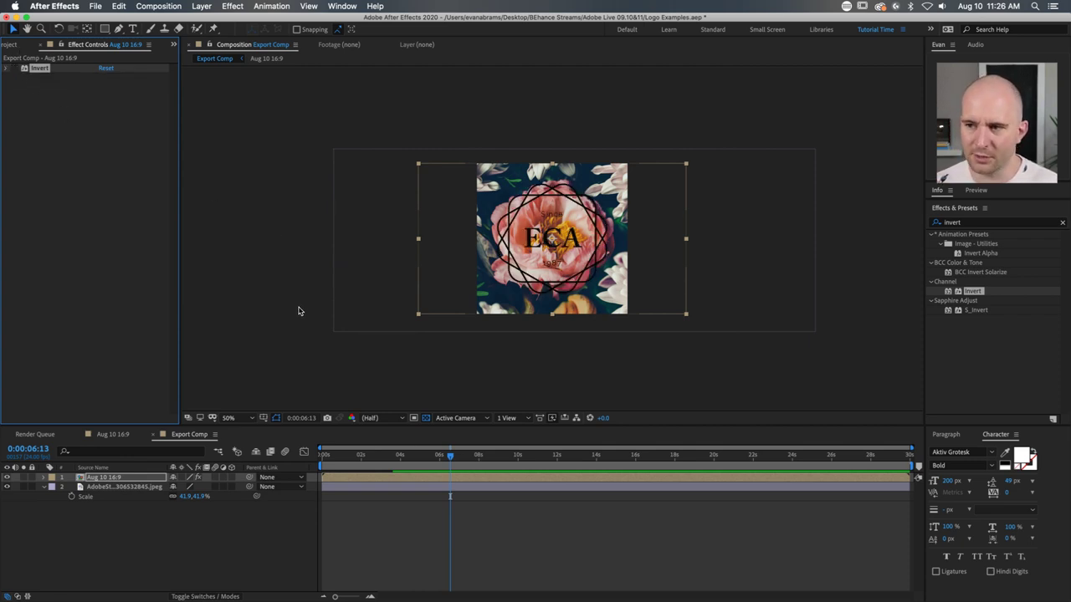
left_click(473, 480)
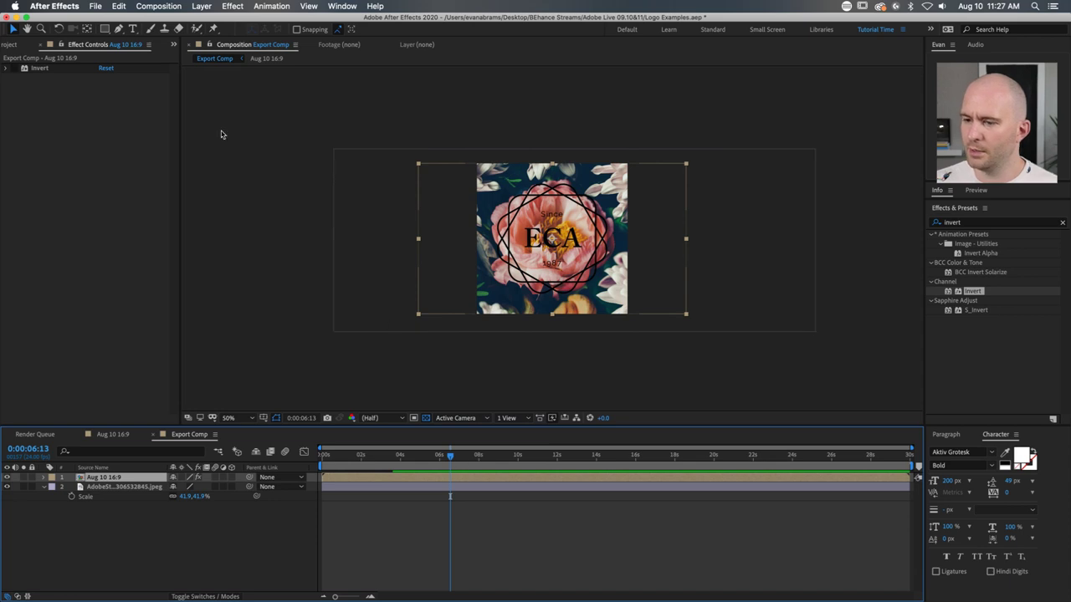
Step: Apply the Fill effect to the logo layer
left_click(993, 227)
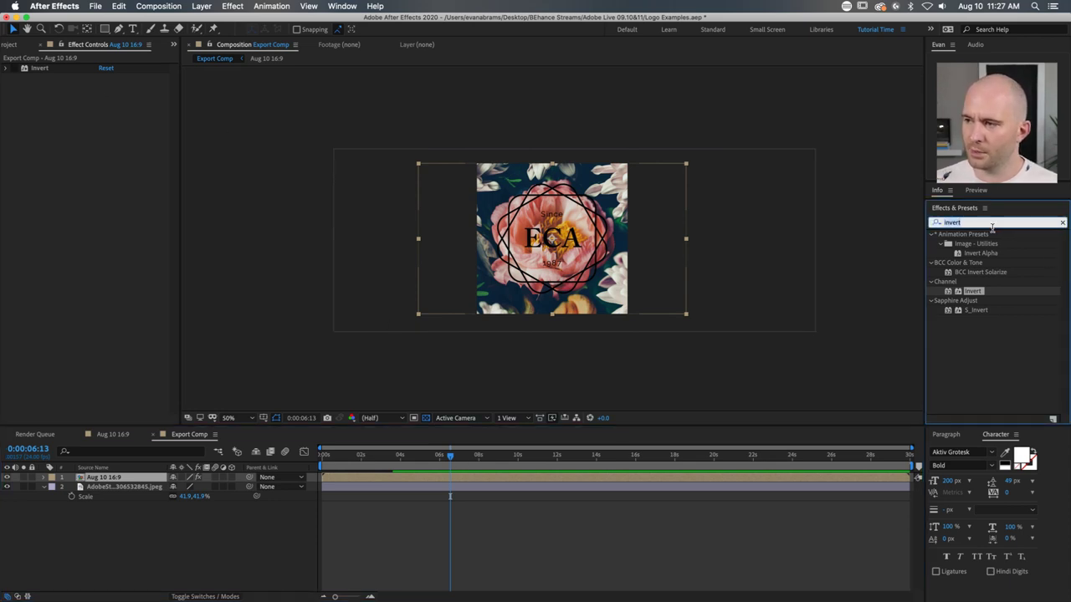
type("fill")
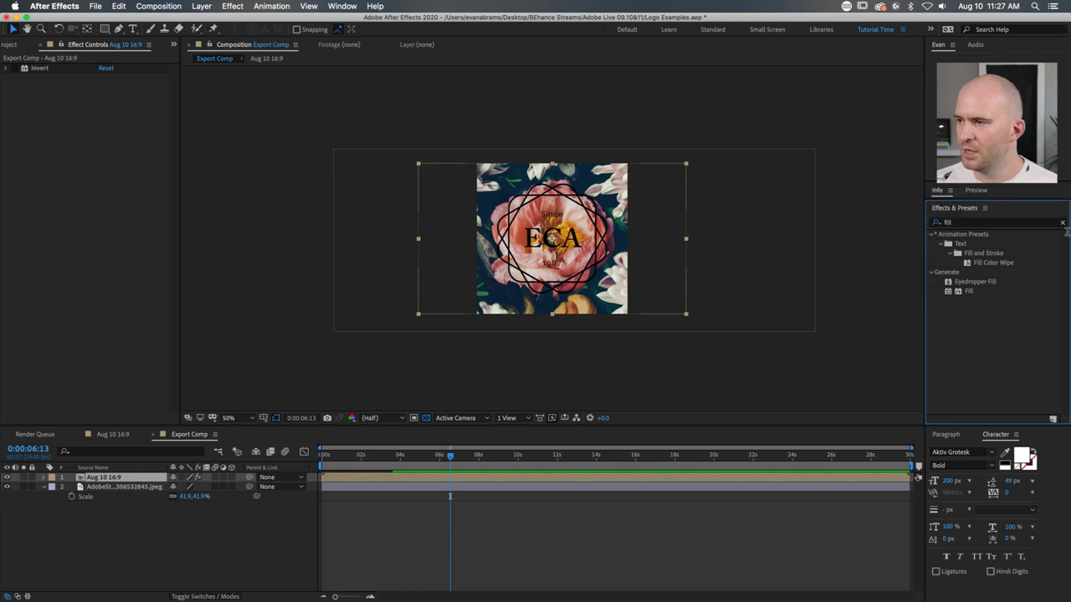
left_click(1062, 223)
left_click(960, 223)
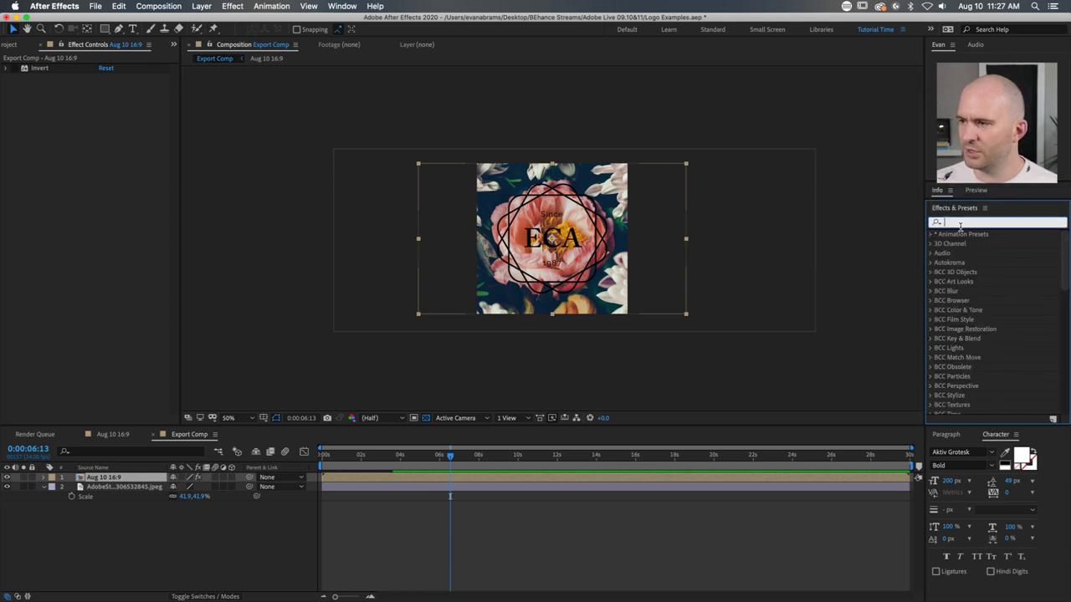
type("fill")
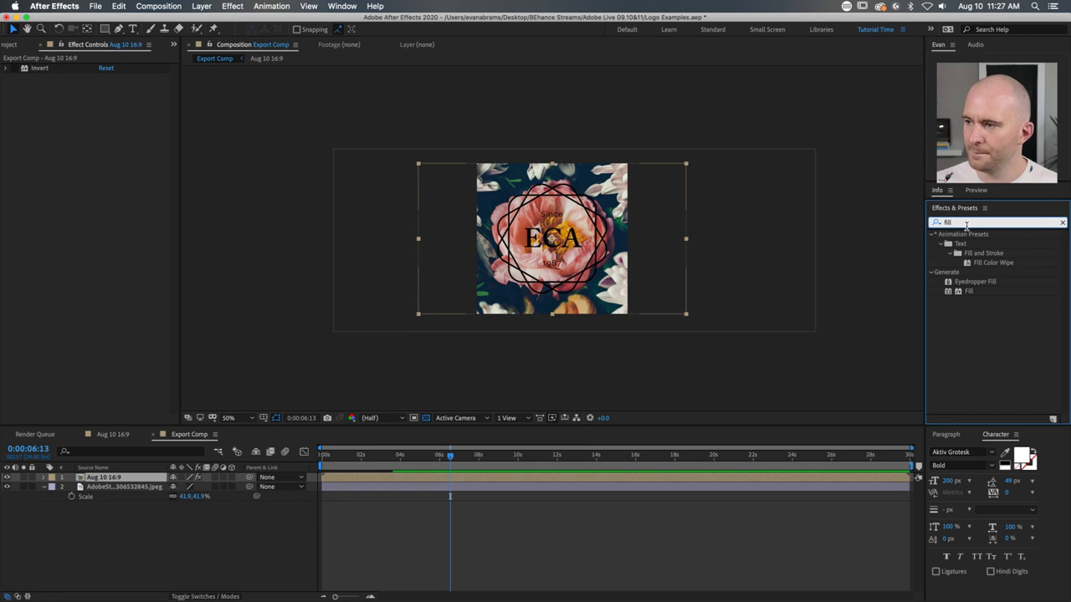
left_click_drag(970, 291, 542, 478)
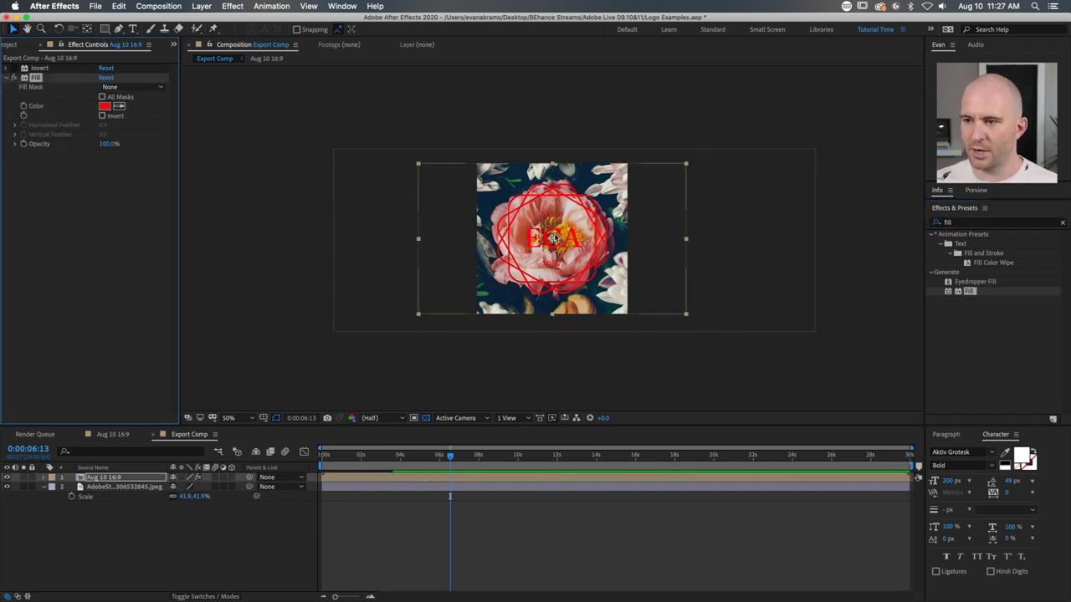
Step: Test Fill colours sampled from the photo: dark tones, white petal, grey-green and leaf green
left_click(120, 107)
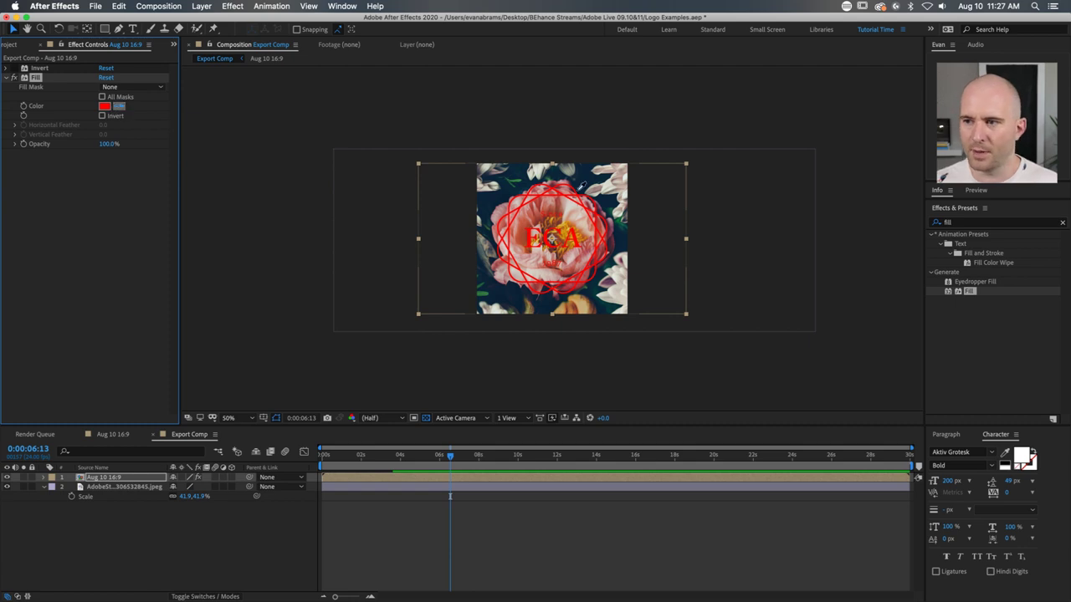
left_click(591, 185)
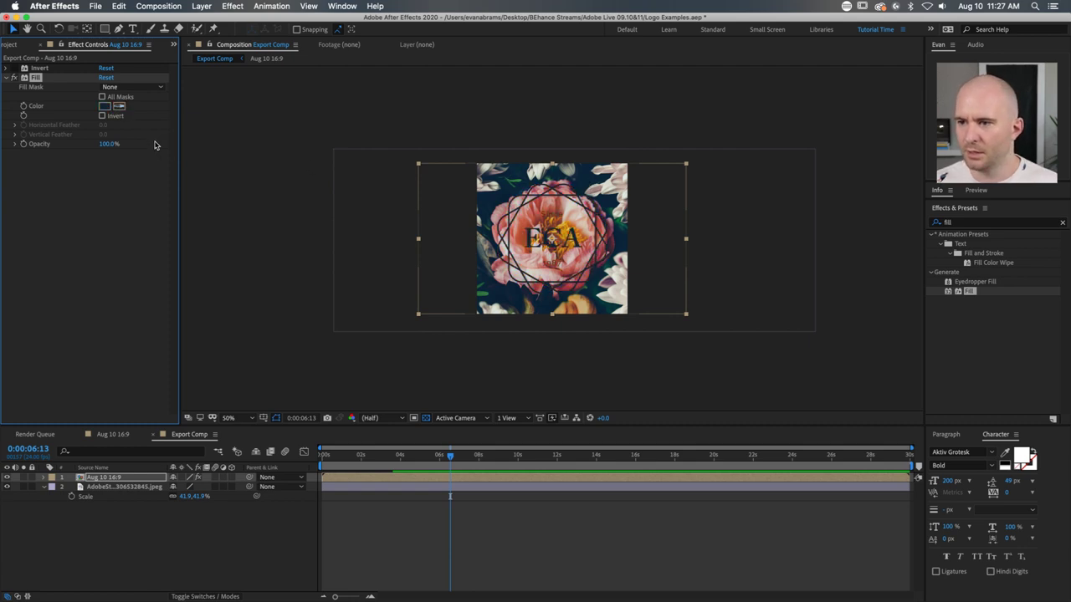
left_click(120, 107)
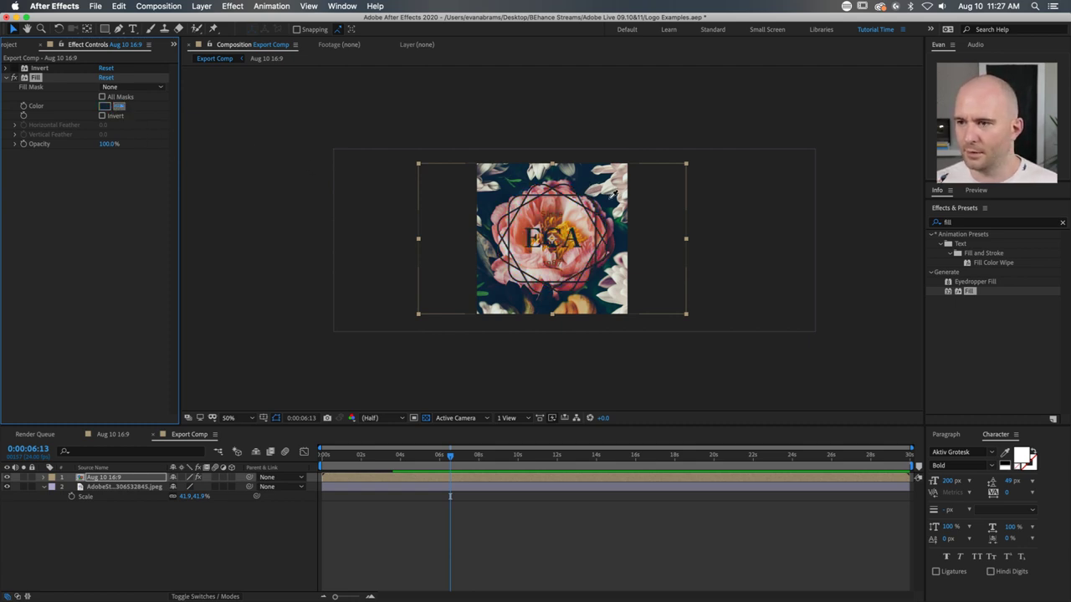
left_click(607, 187)
scroll(608, 187, "up", 2)
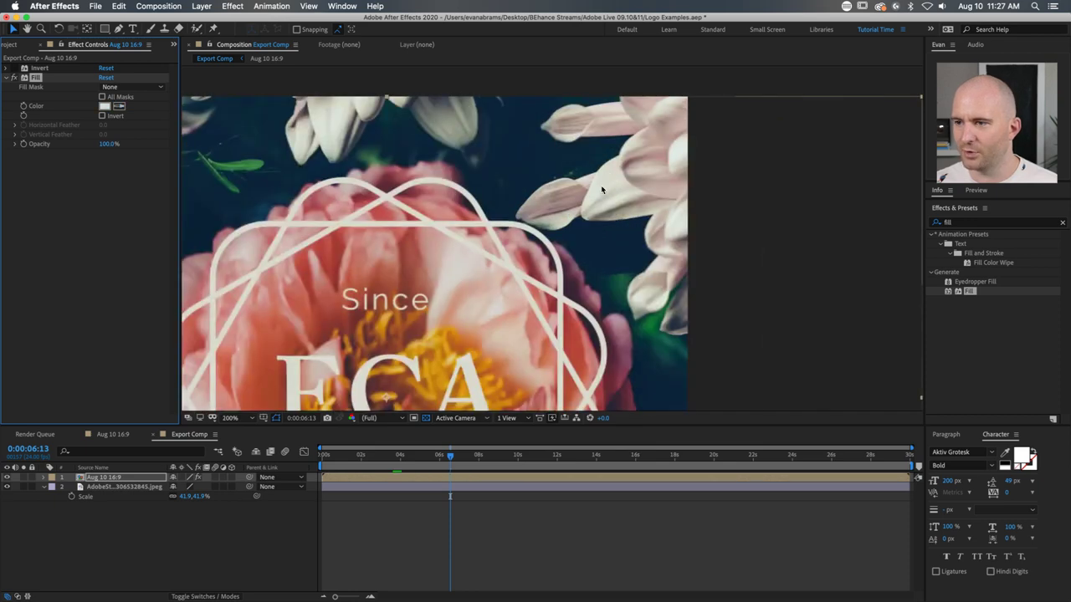
left_click(456, 134)
left_click(119, 107)
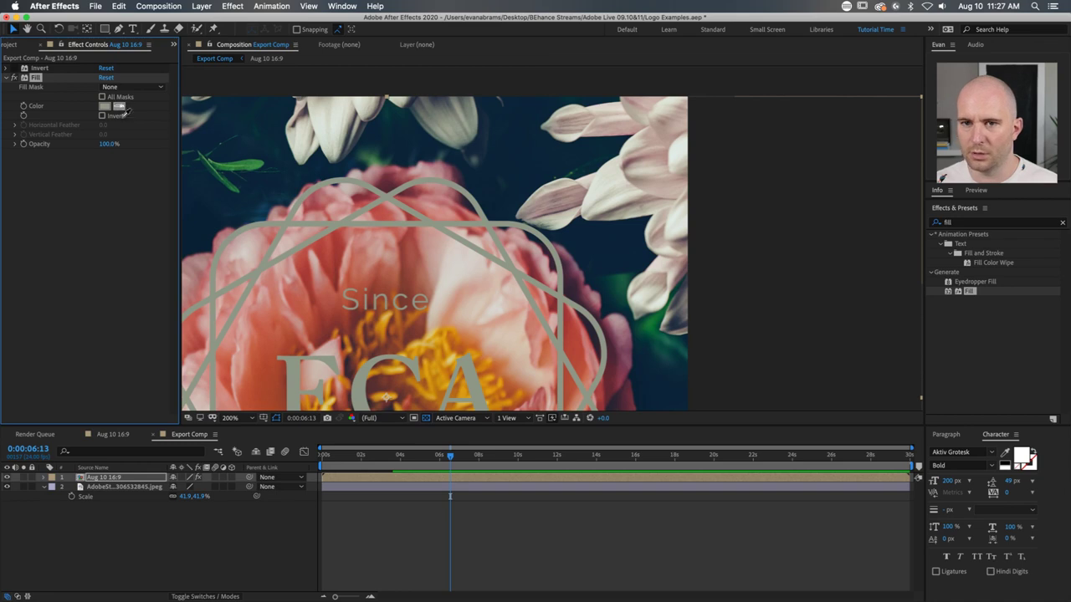
left_click(306, 159)
scroll(294, 173, "down", 1)
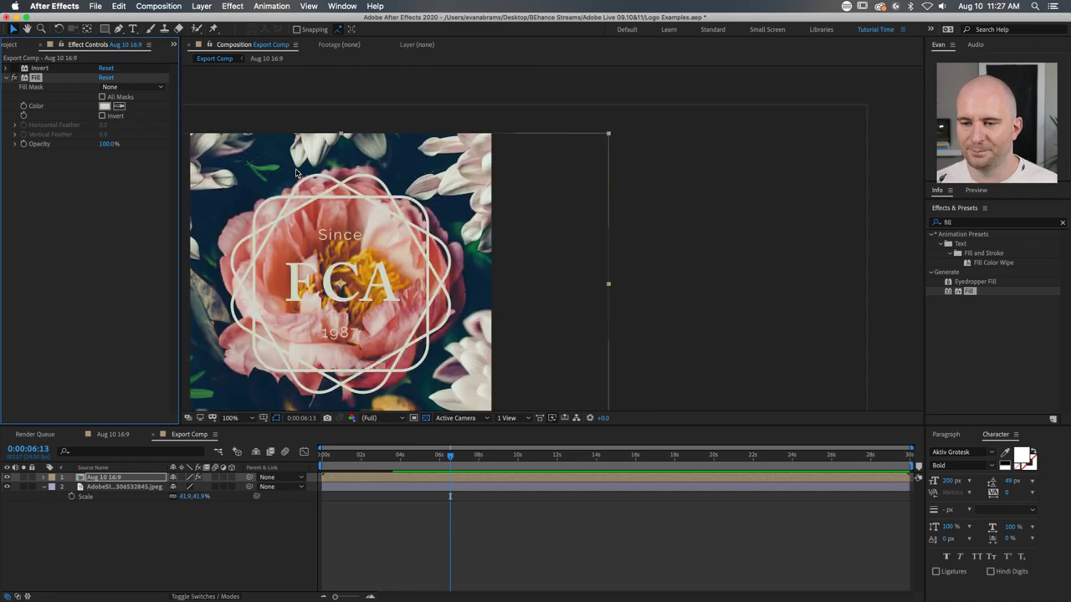
left_click(280, 172)
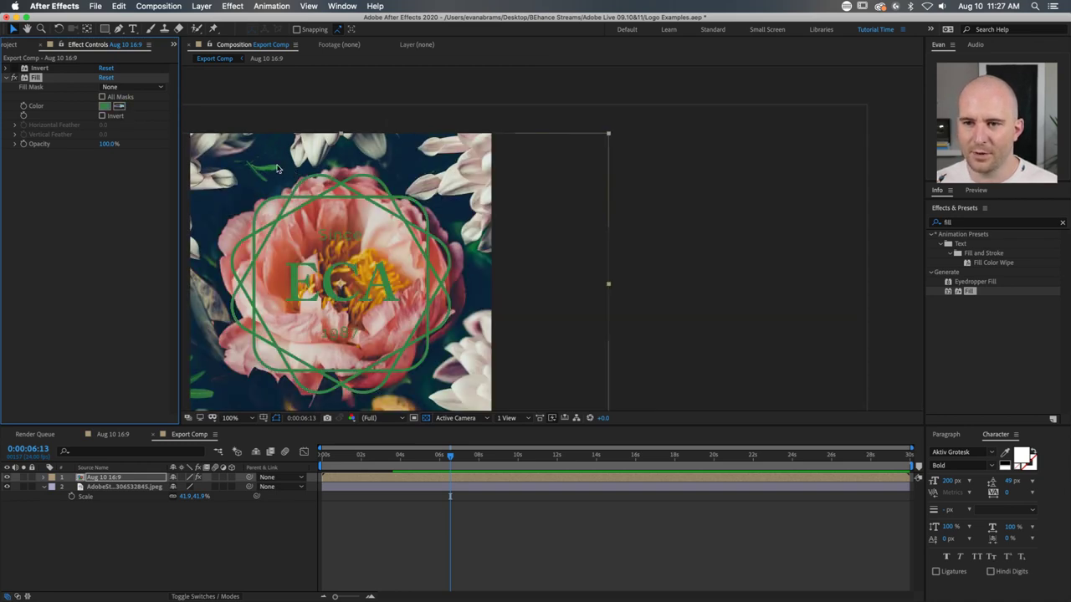
Step: Set the Fill colour to a pale lavender (AFB0CD)
left_click(105, 106)
left_click(178, 278)
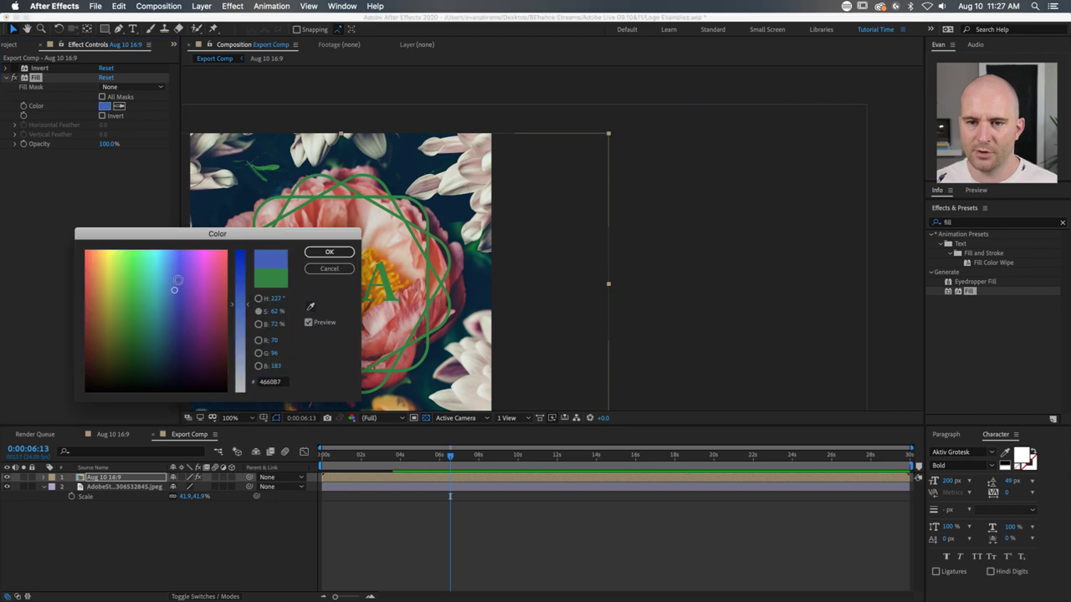
left_click_drag(239, 304, 242, 373)
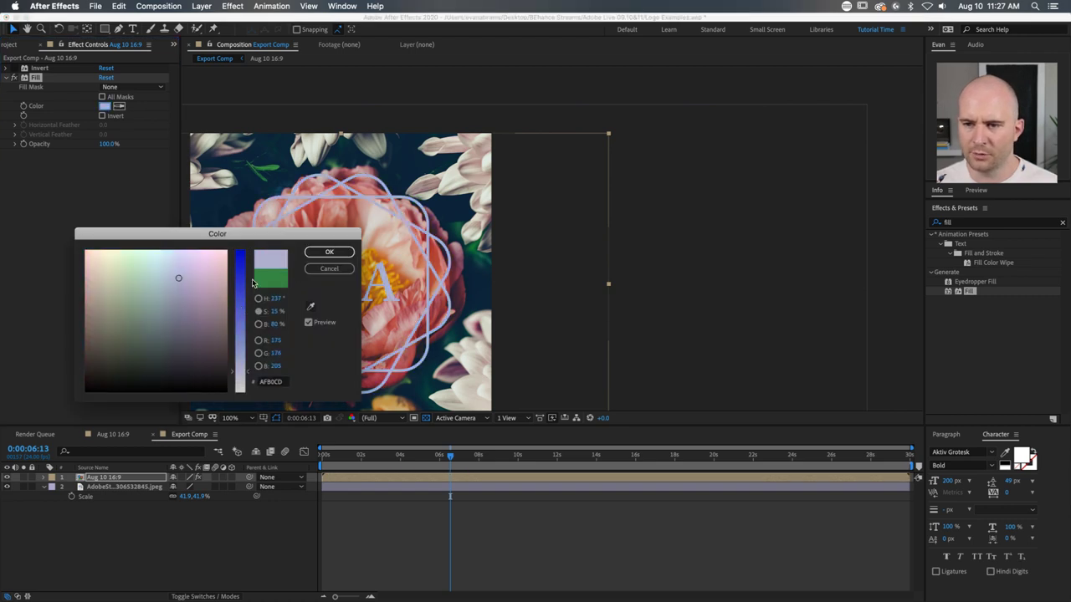
left_click(329, 252)
Step: At 0:00:07:23, switch off the Fill effect so the logo shows black
left_click_drag(365, 276, 466, 248)
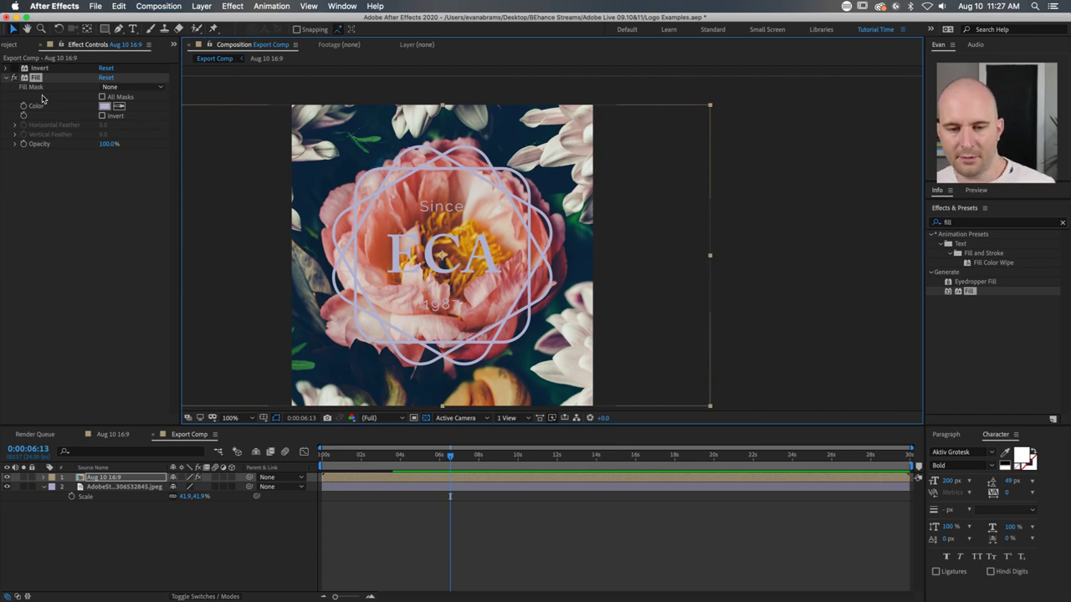
left_click_drag(350, 459, 478, 467)
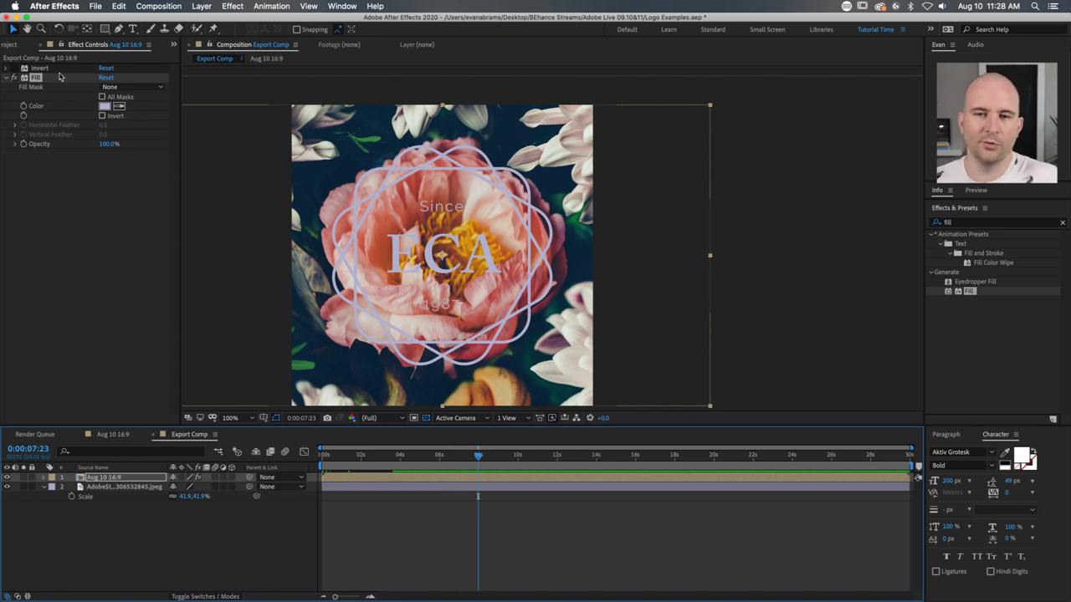
left_click(13, 77)
left_click(42, 68)
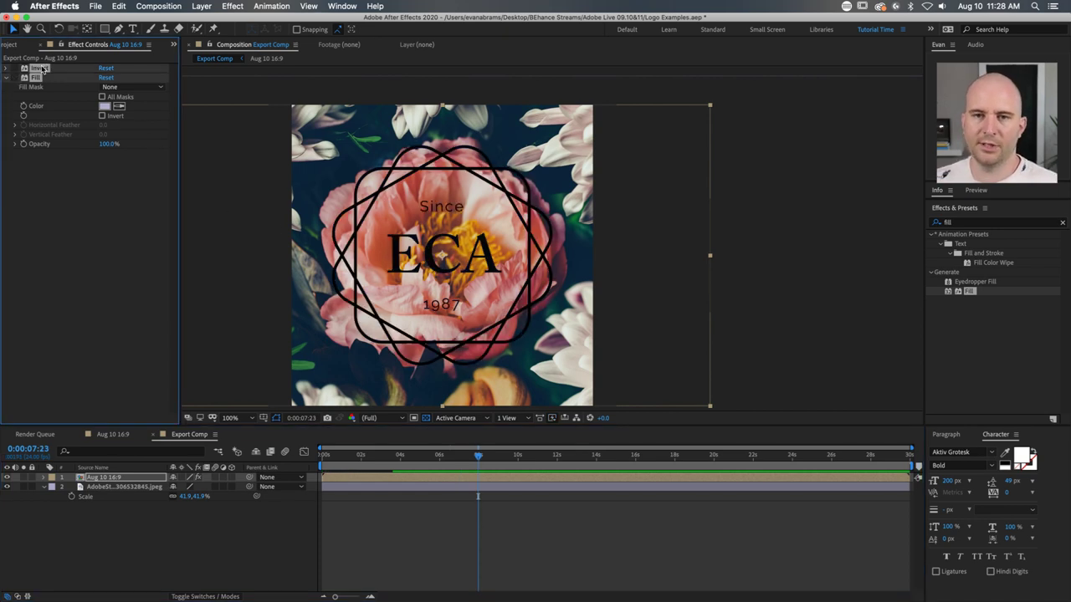
left_click(95, 239)
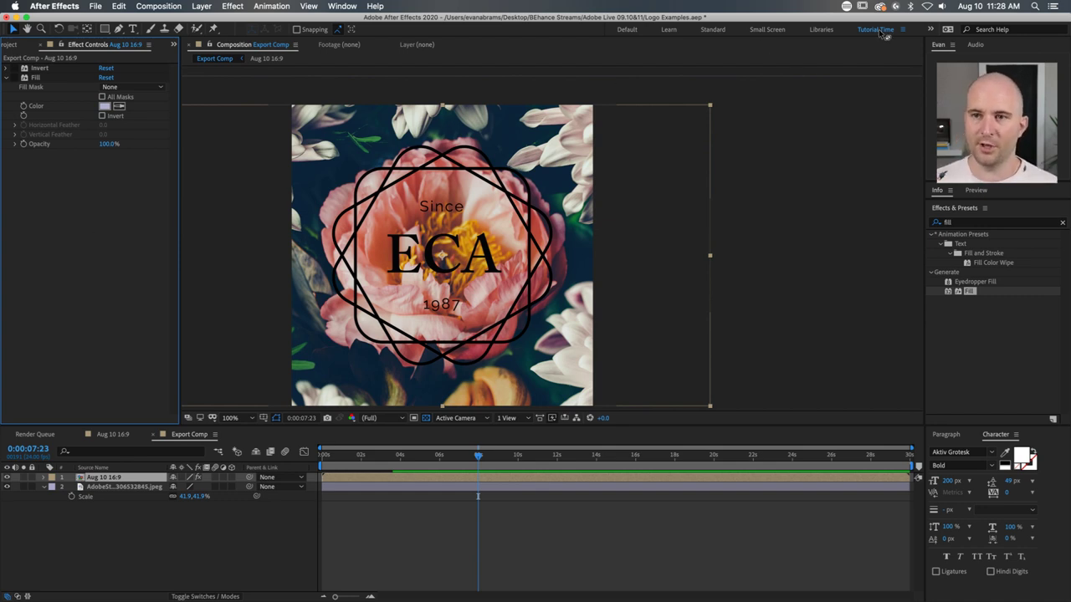
Step: Apply the Gradient Ramp effect to the logo layer
left_click(978, 221)
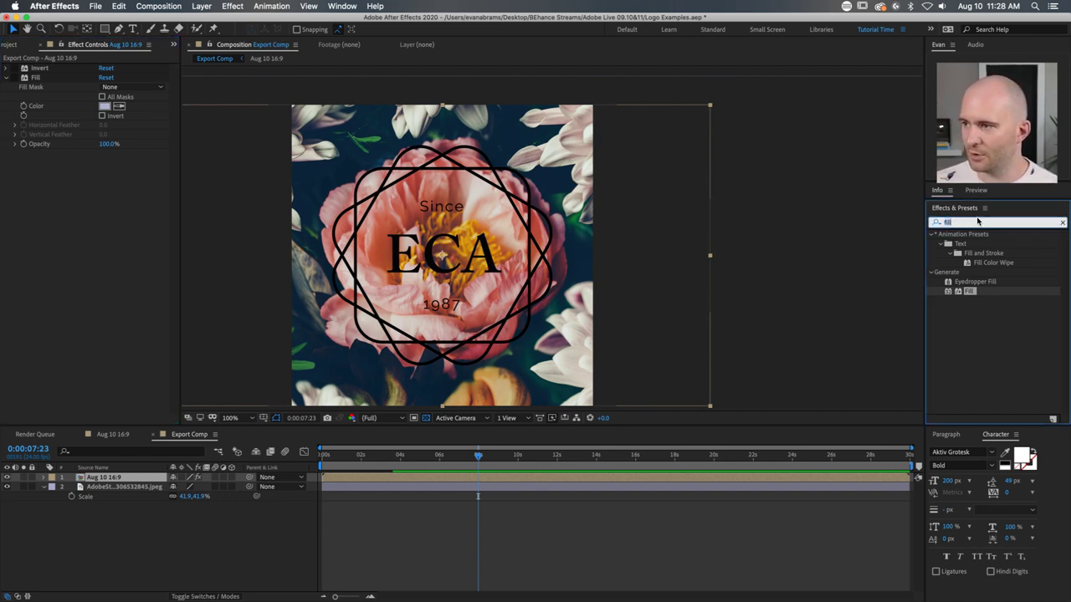
type("grad")
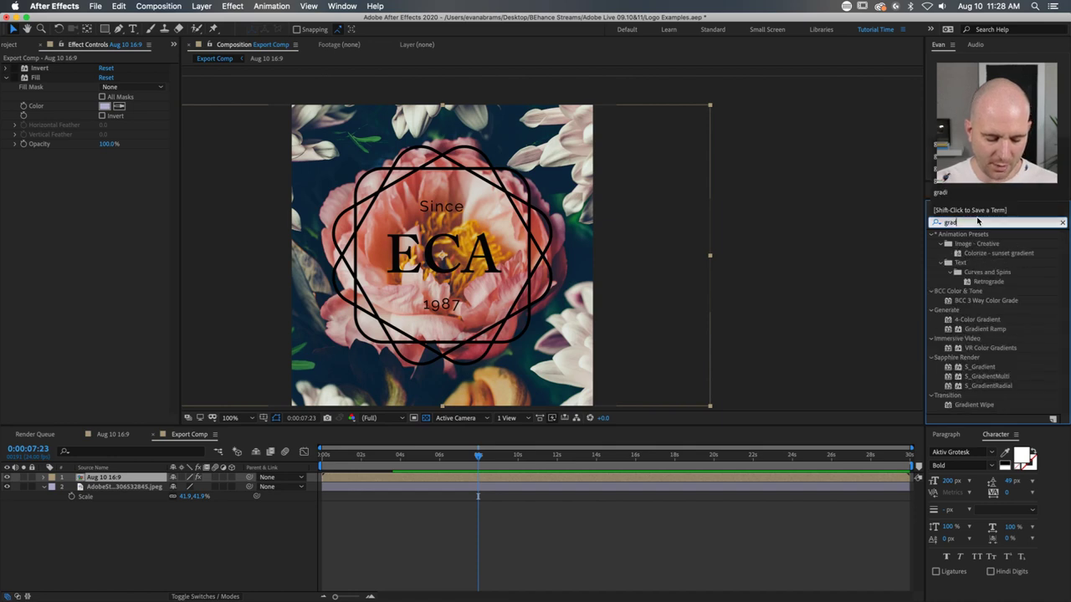
type("ient ra")
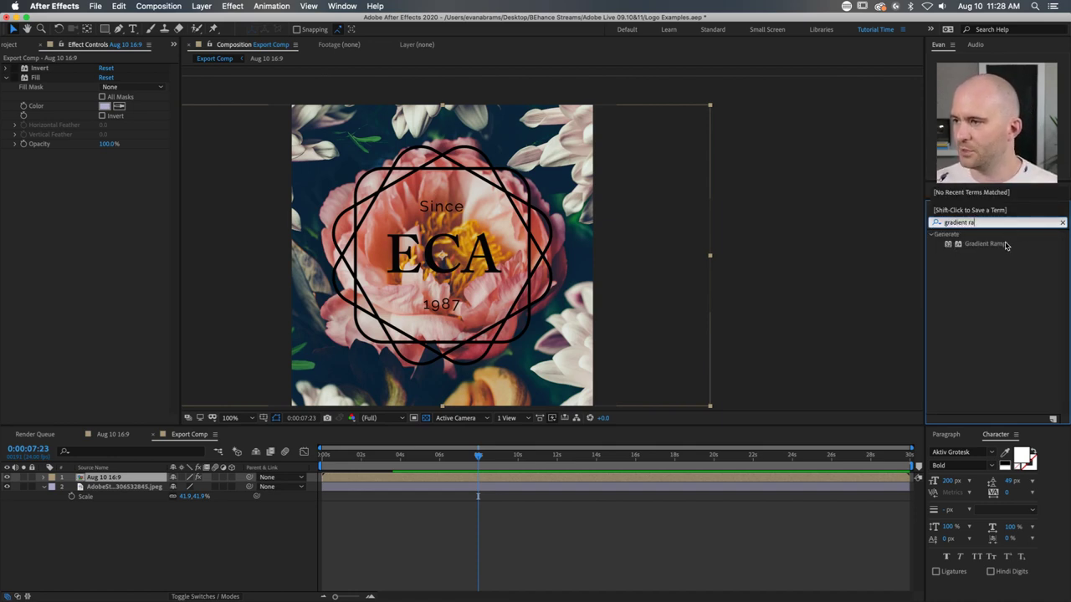
left_click_drag(1004, 244, 101, 201)
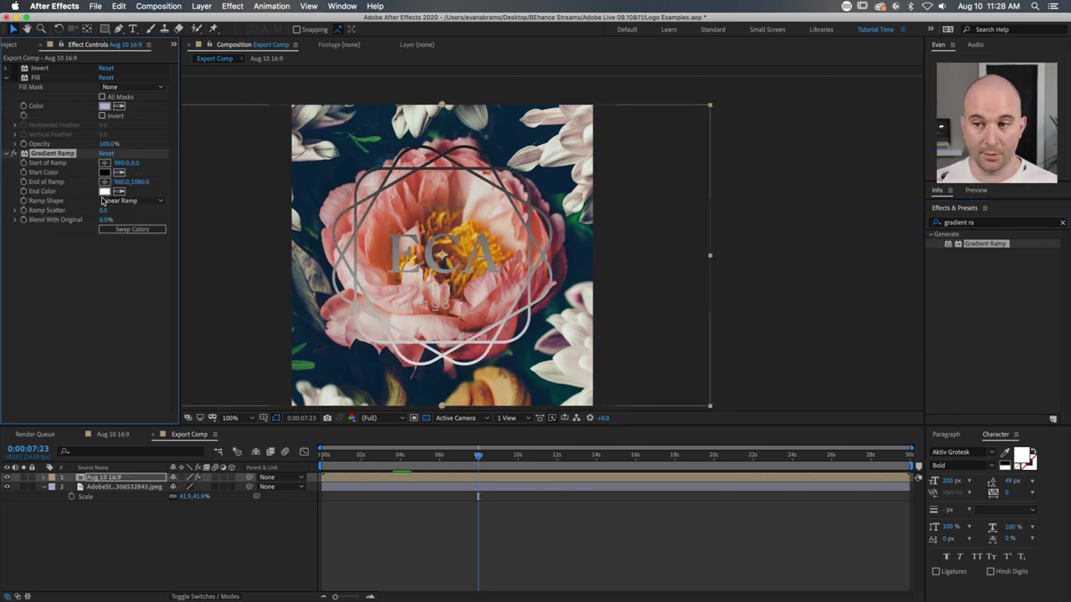
Step: Move the ramp start point toward the top right and end point toward the lower left, at 50% view
left_click_drag(591, 109, 545, 128)
key("comma")
left_click_drag(494, 320, 436, 308)
left_click_drag(525, 181, 559, 176)
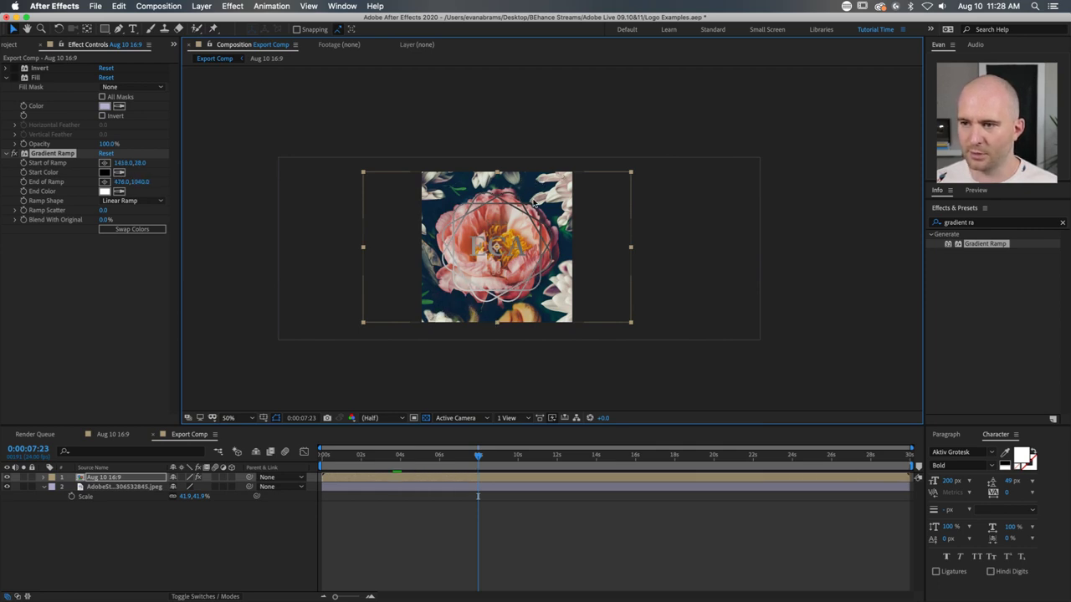
Step: Sample a light Start Color and darker End Color, and raise the end point toward the logo
left_click(119, 174)
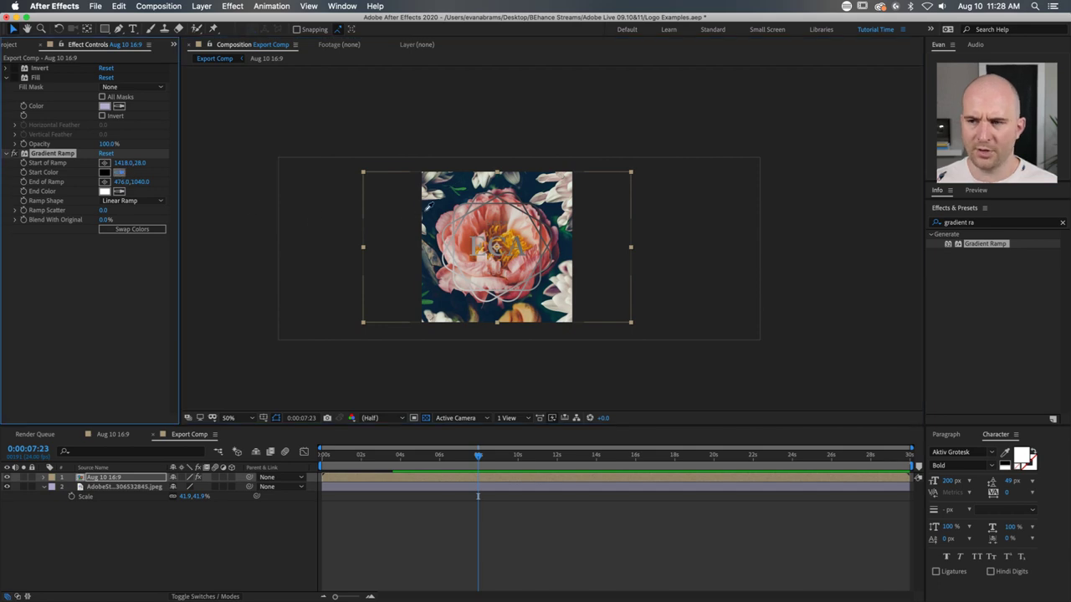
left_click(514, 212)
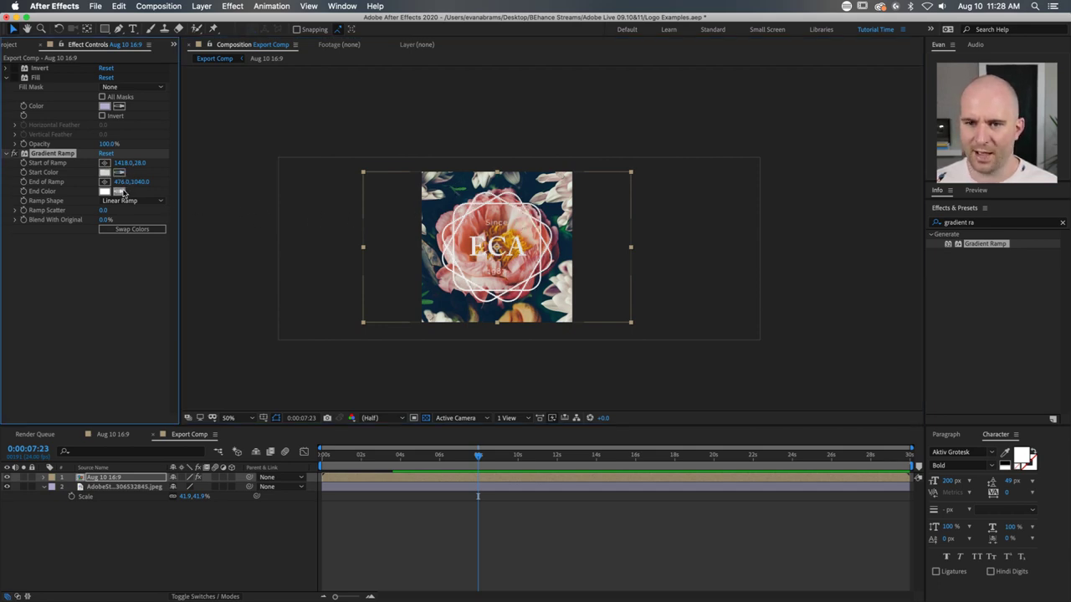
left_click(515, 287)
scroll(514, 287, "up", 4)
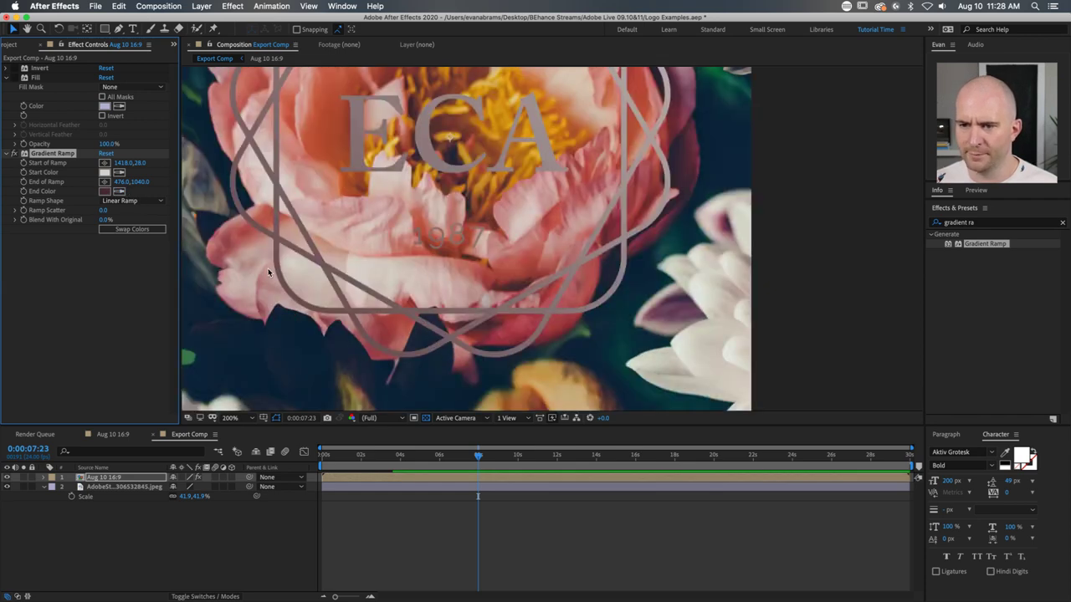
scroll(268, 272, "down", 2)
left_click_drag(228, 340, 283, 292)
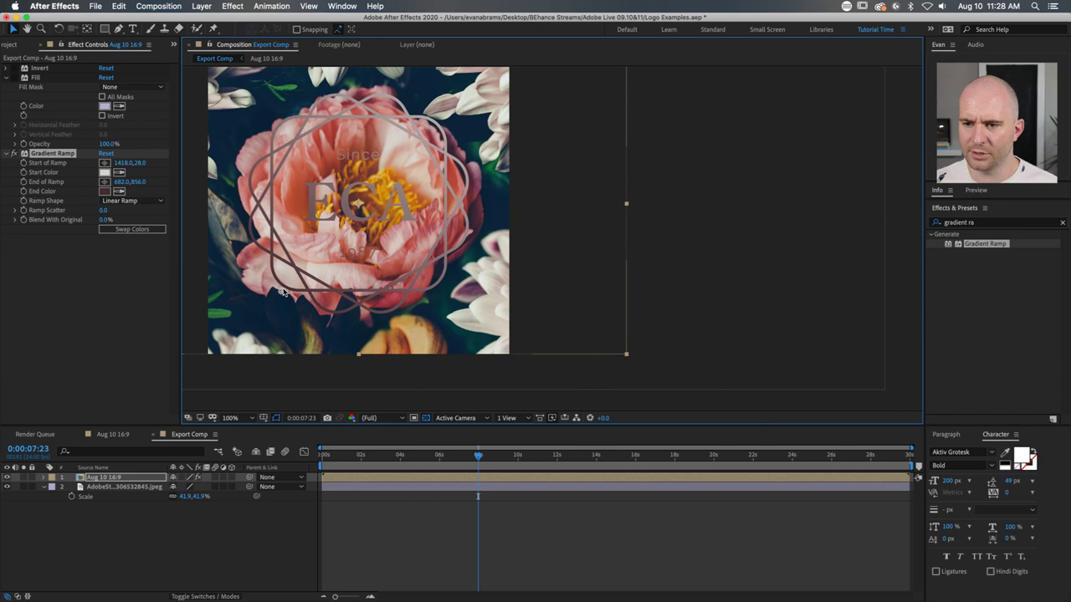
scroll(283, 292, "down", 2)
Step: Set the Gradient Ramp start point near the top of the frame (1116,64)
left_click(417, 163)
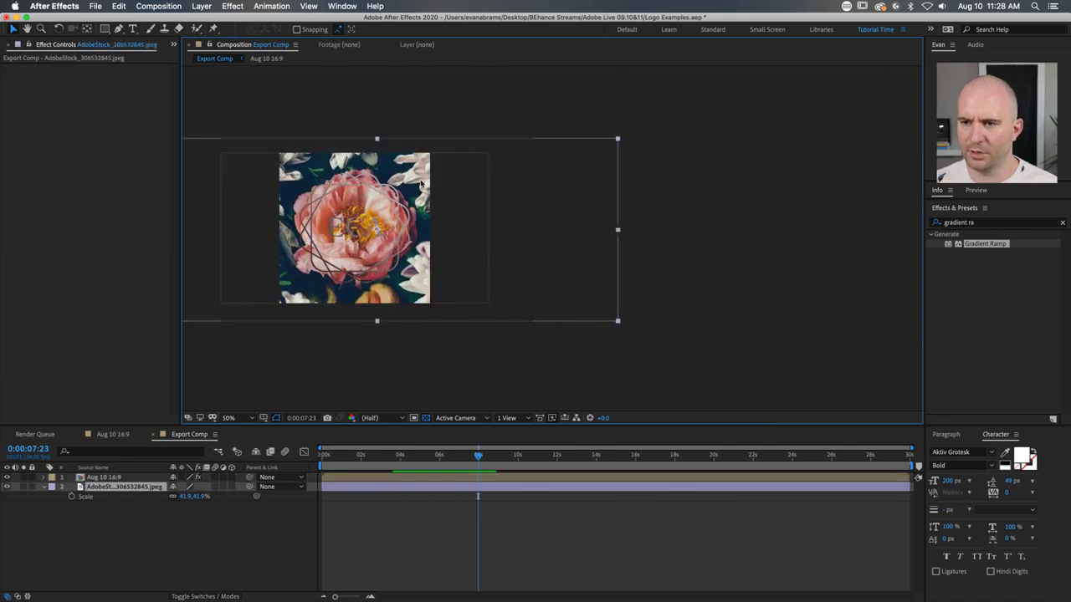
left_click(509, 479)
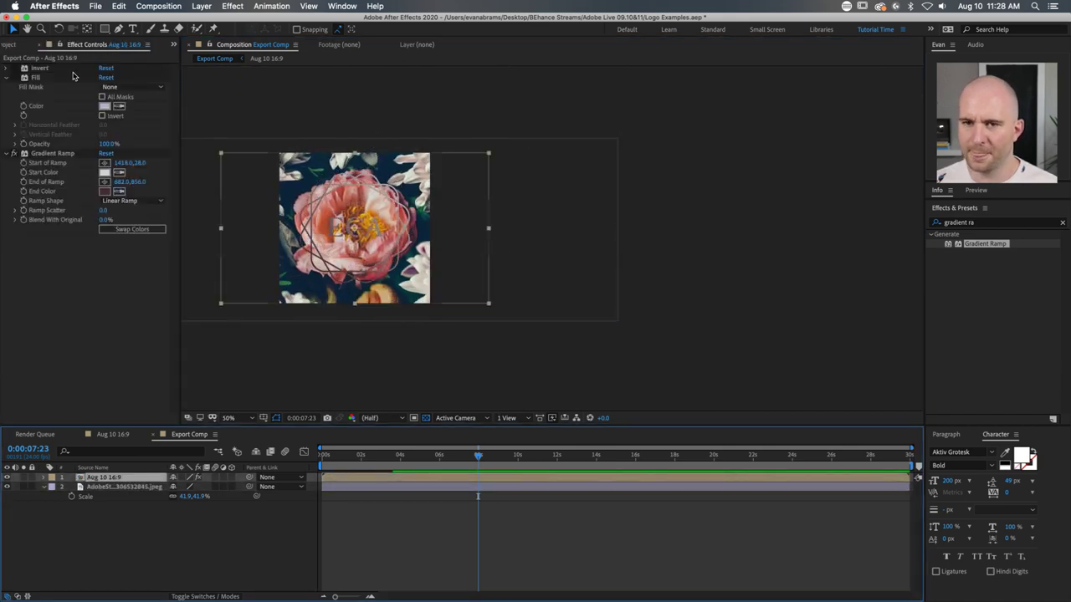
left_click(51, 154)
left_click(105, 162)
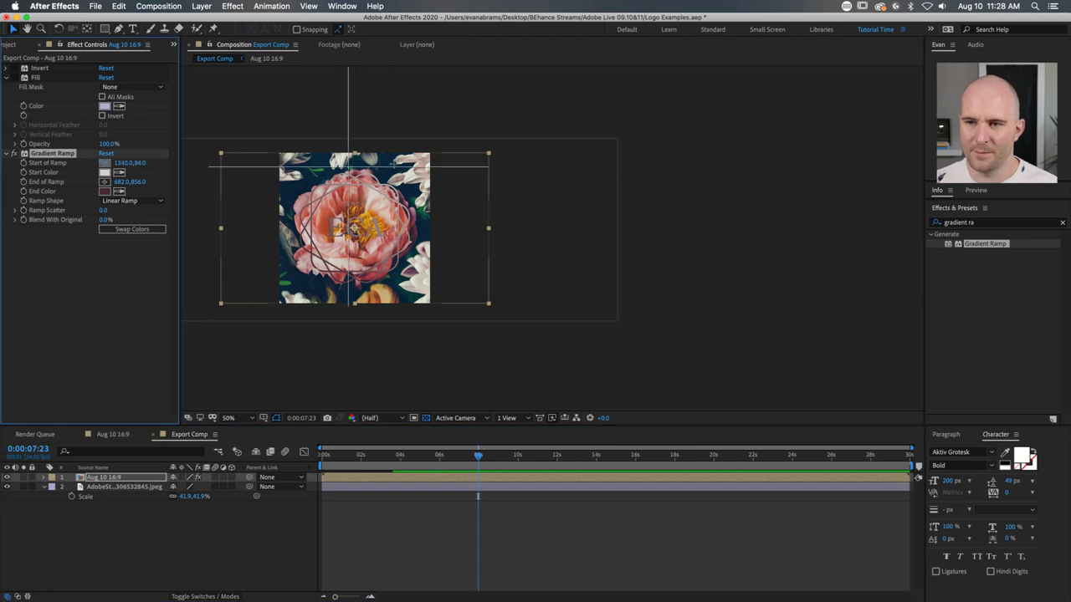
left_click(372, 163)
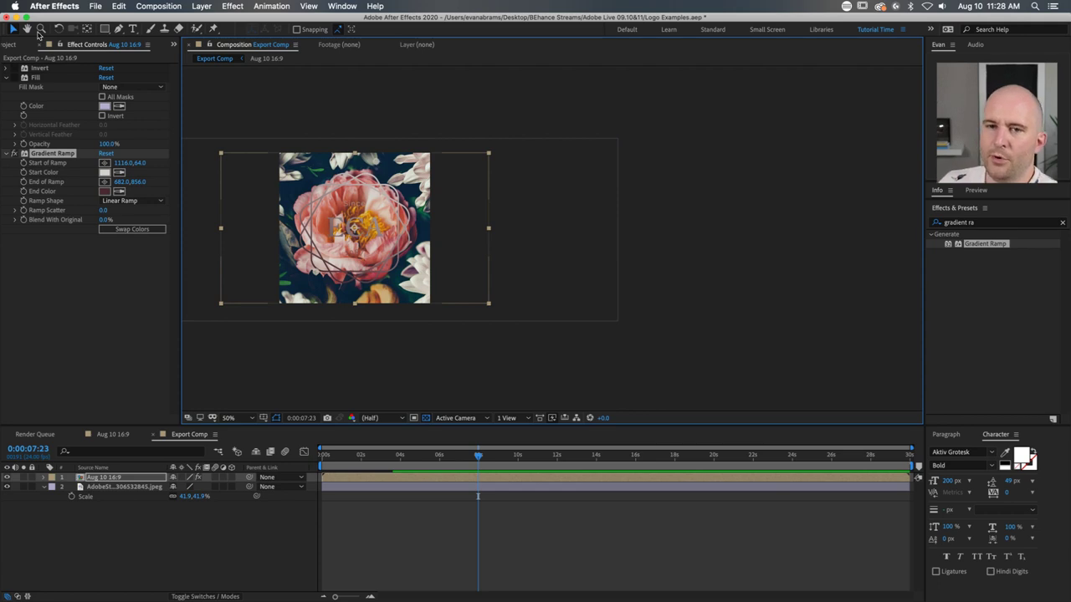
left_click(15, 160)
left_click(7, 77)
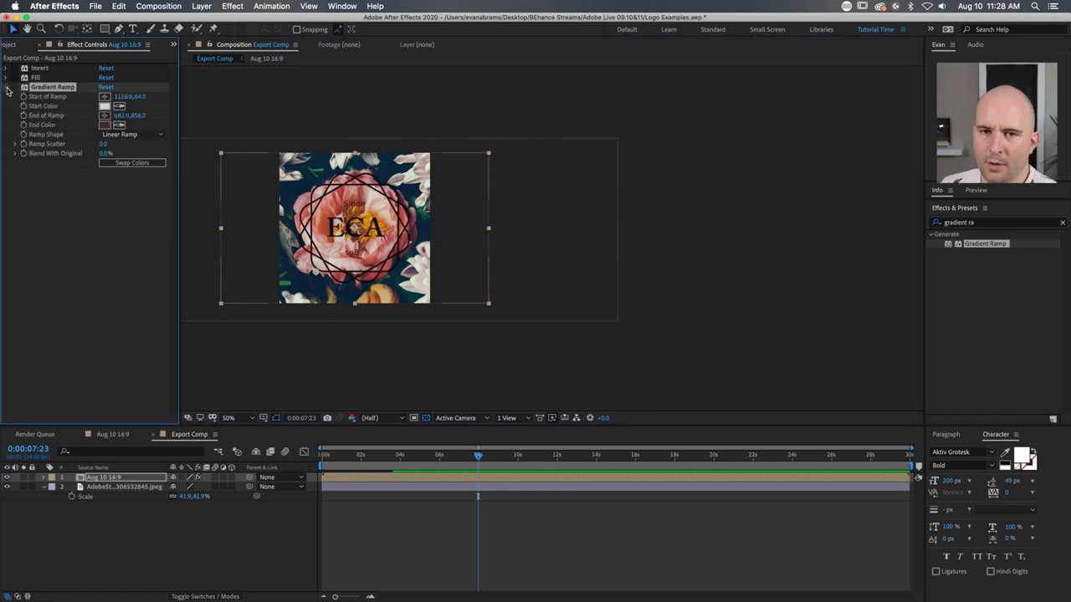
left_click(7, 87)
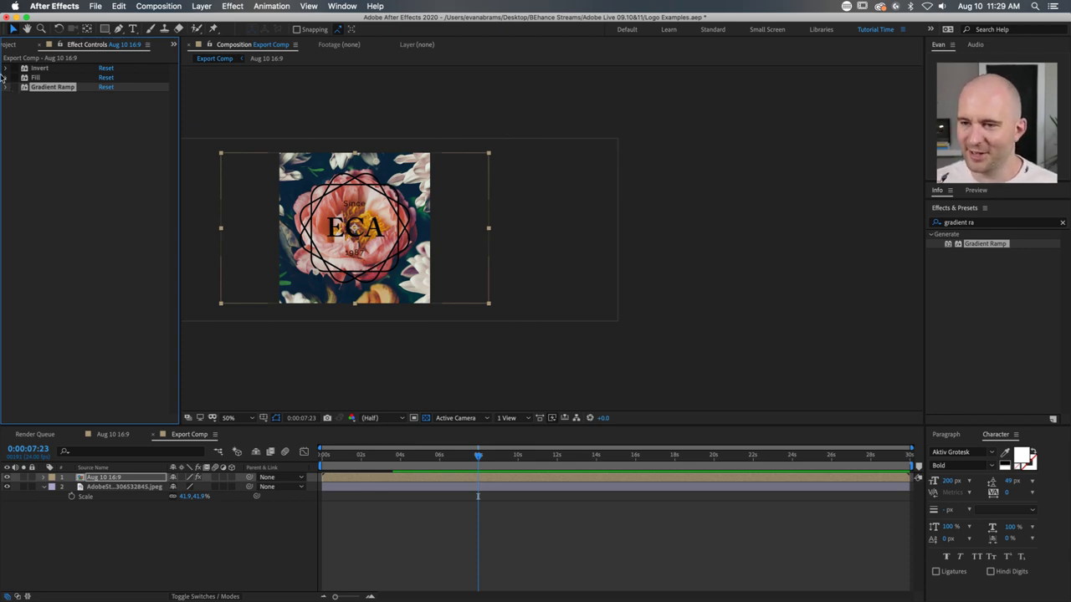
left_click(40, 70)
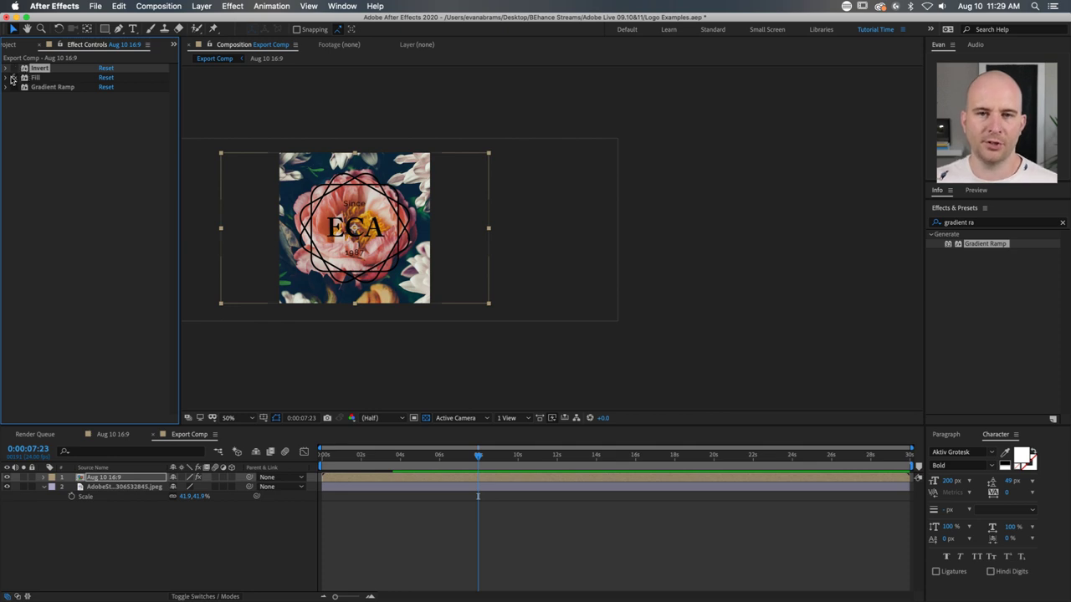
left_click(17, 77)
left_click(7, 78)
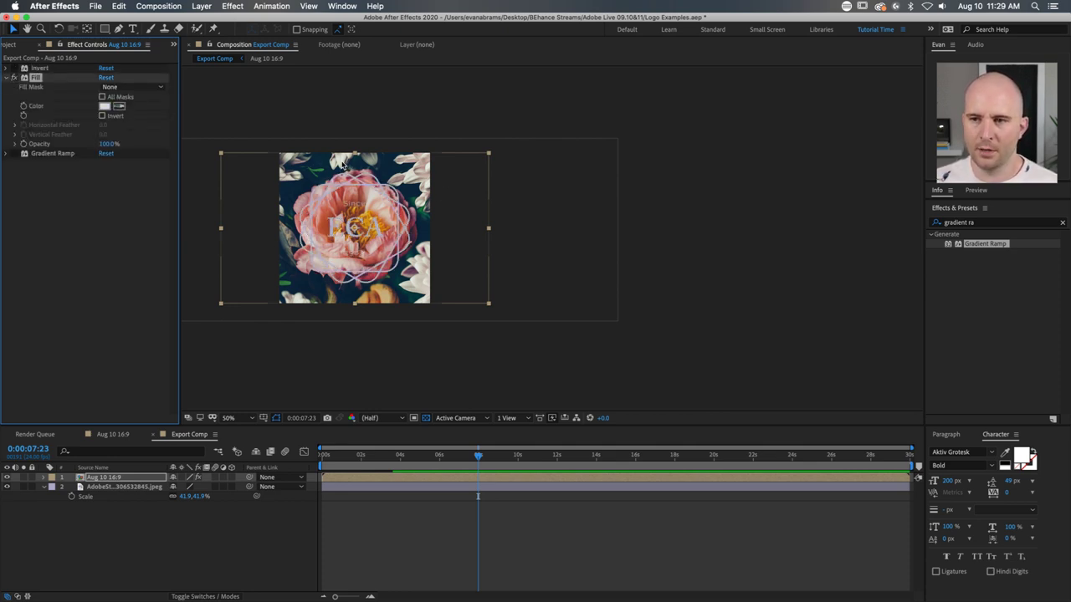
scroll(347, 165, "up", 6)
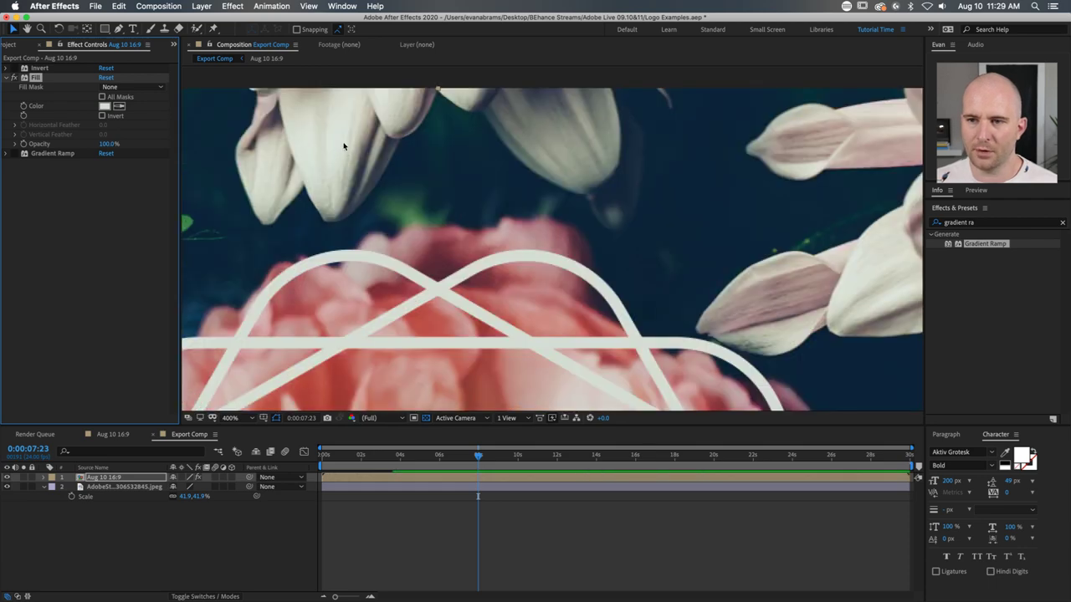
scroll(343, 147, "down", 5)
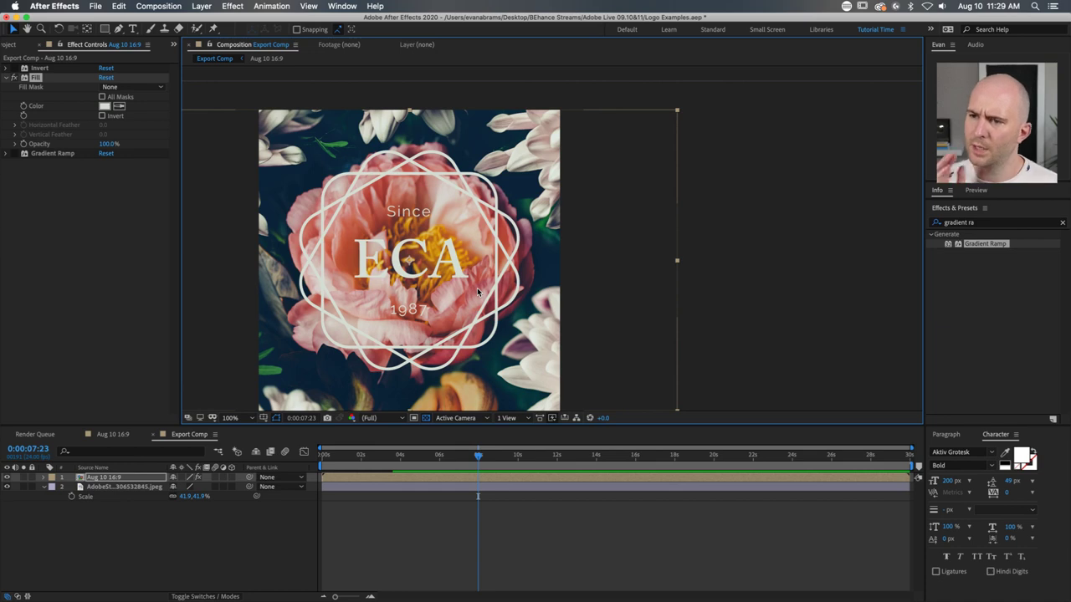
Step: Select the AdobeStock peony photo layer so Effect Controls shows its settings
left_click(152, 488)
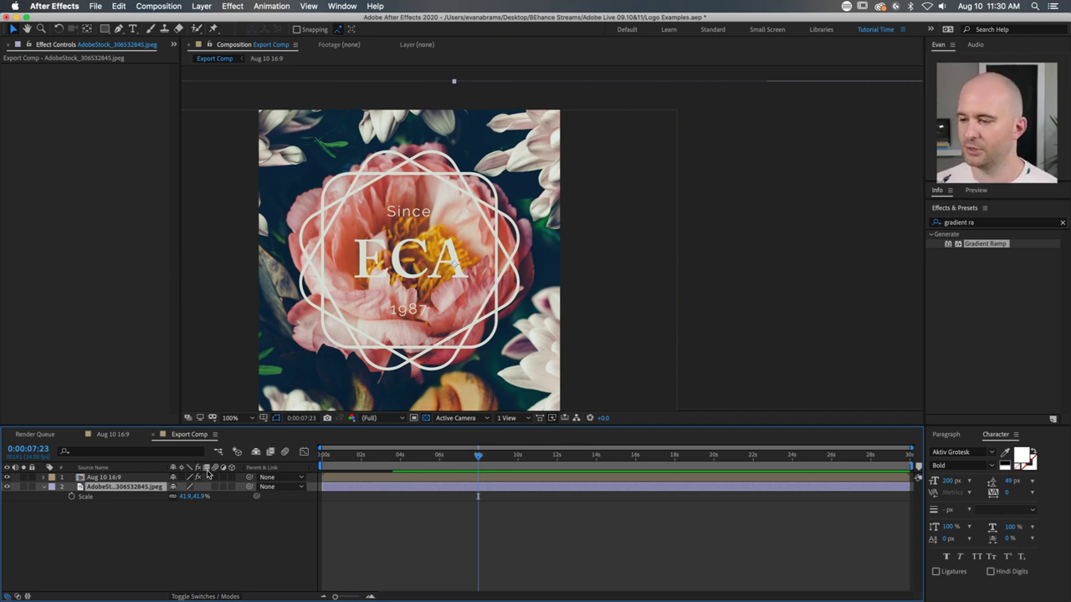
left_click(990, 224)
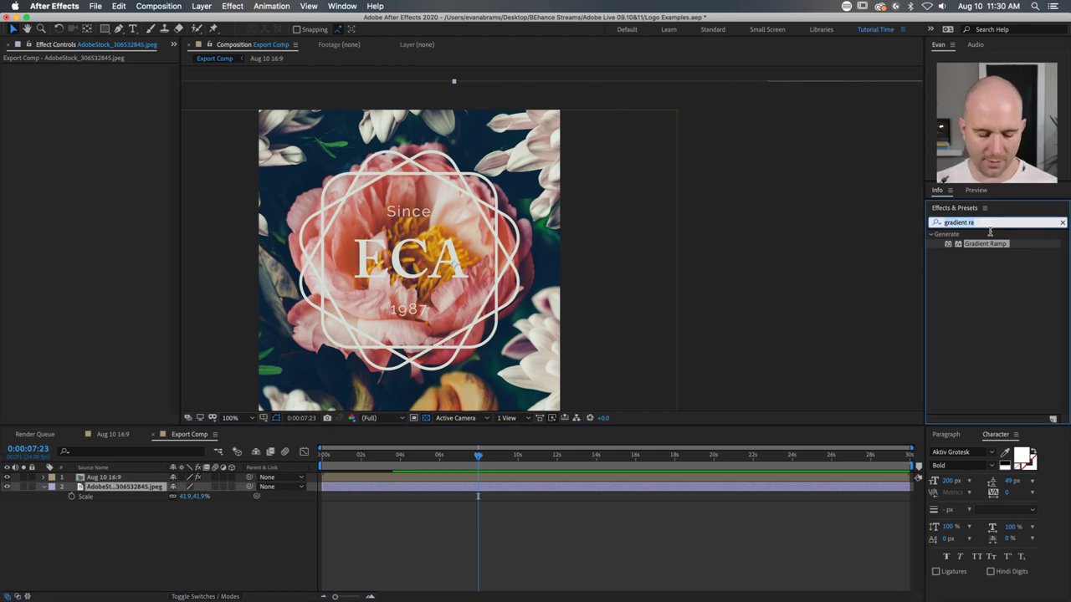
type("gr")
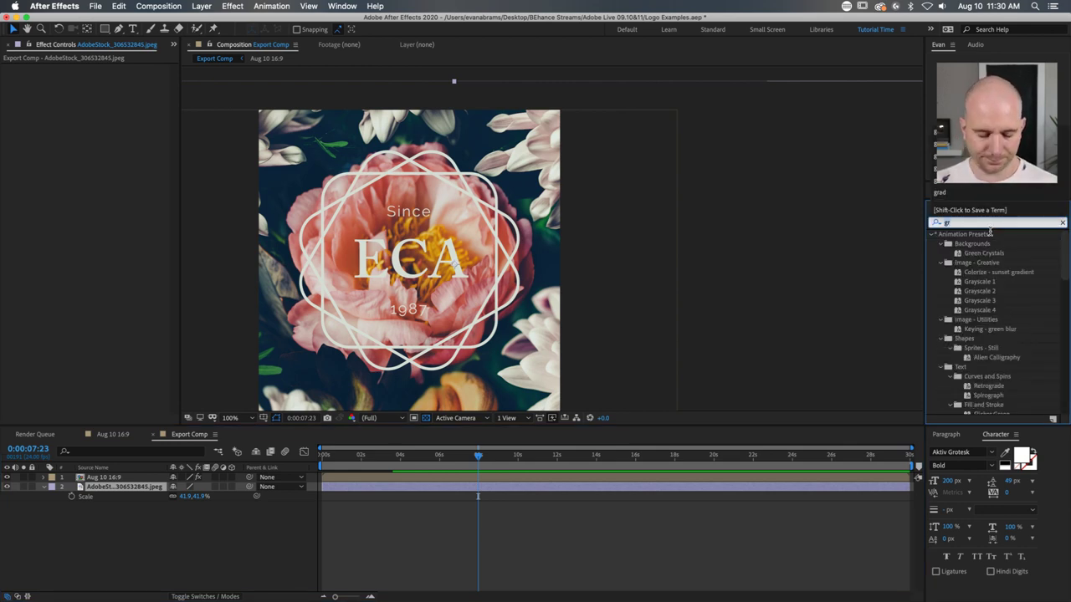
key("BackSpace")
type("aus")
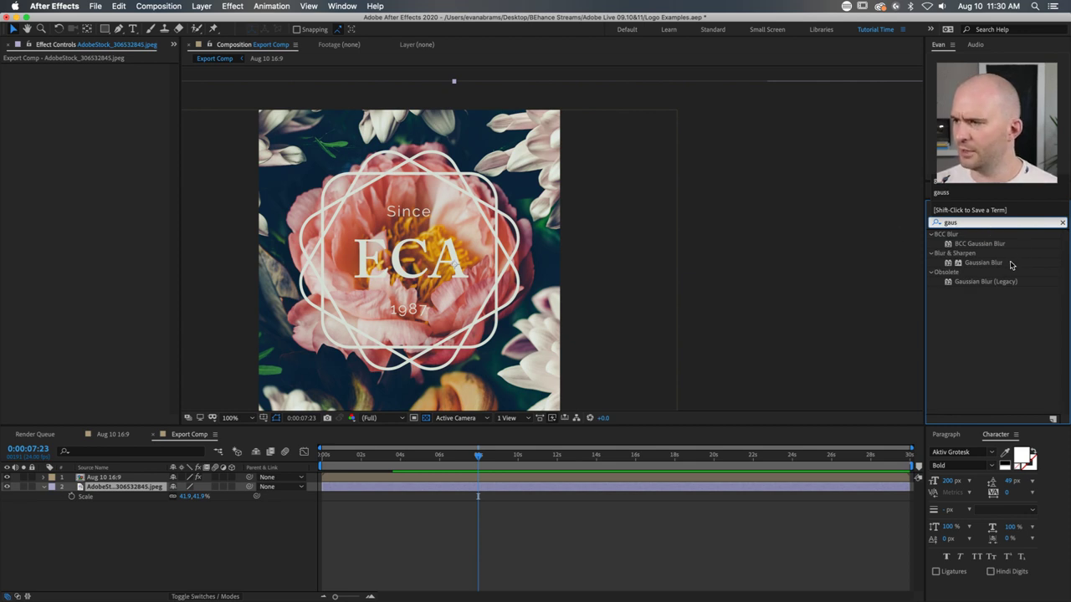
left_click(990, 264)
left_click_drag(992, 266, 490, 489)
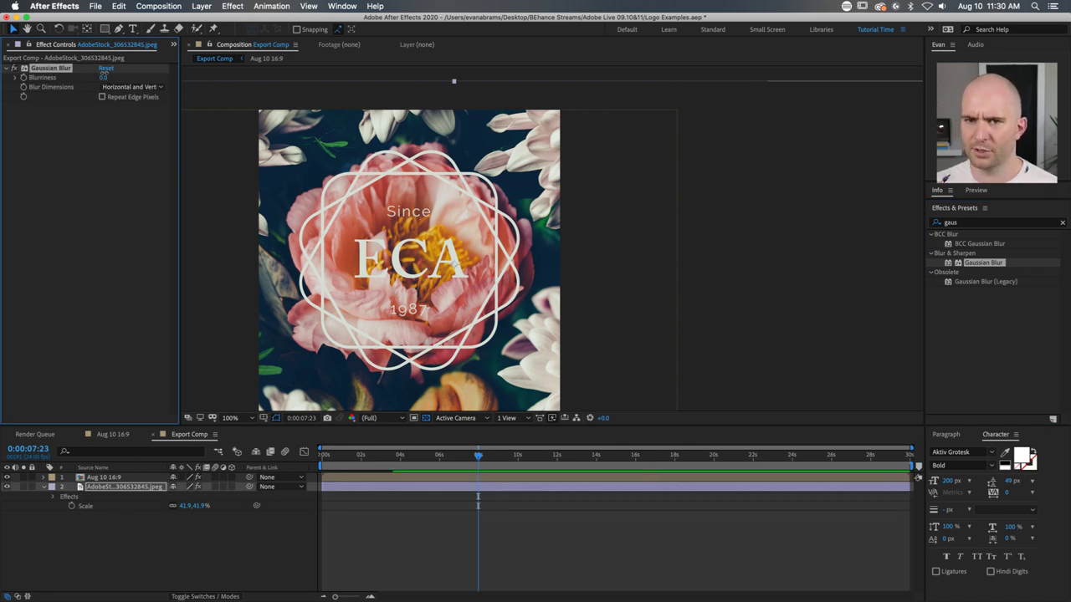
left_click_drag(104, 77, 129, 80)
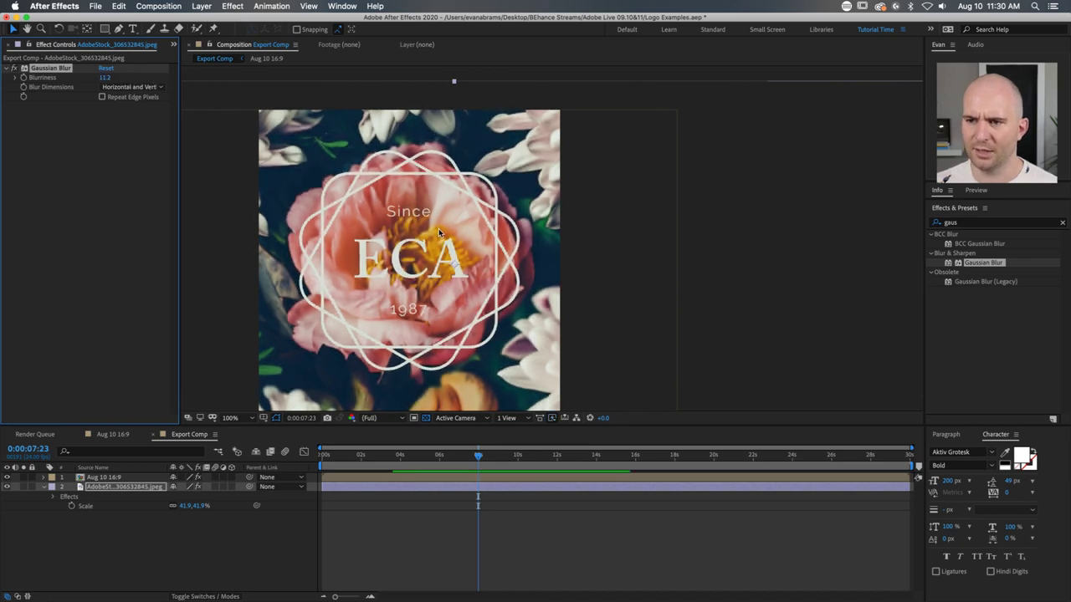
scroll(438, 233, "left", 3)
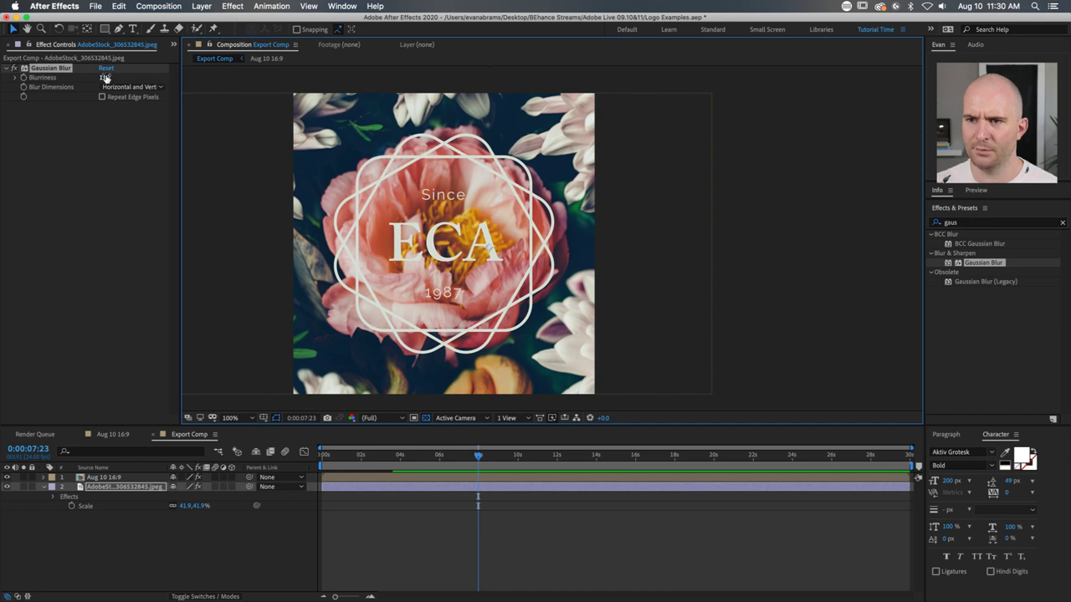
left_click(105, 78)
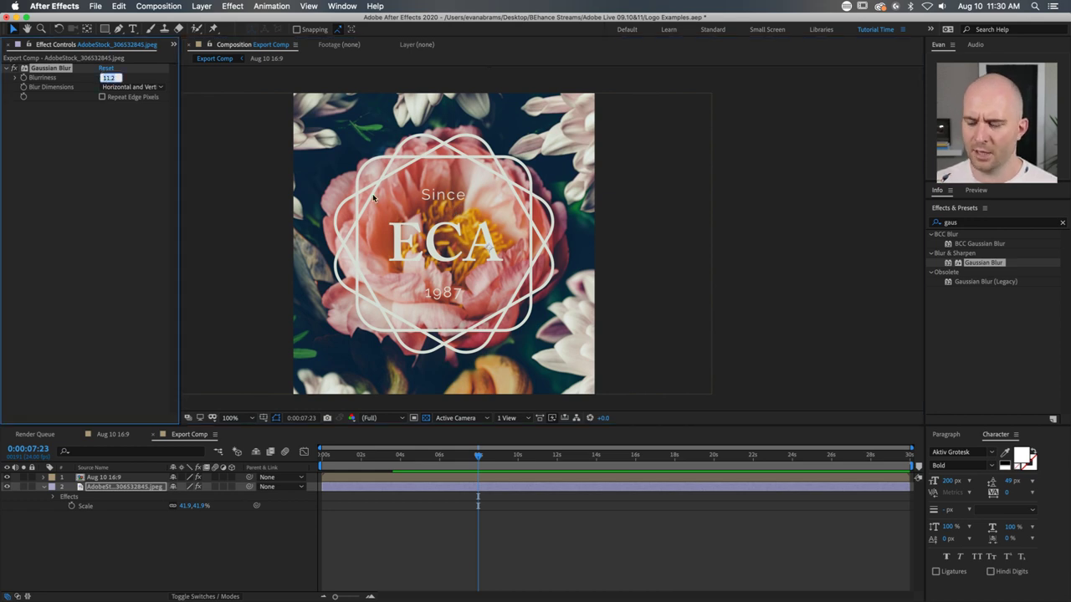
type("14")
key("Return")
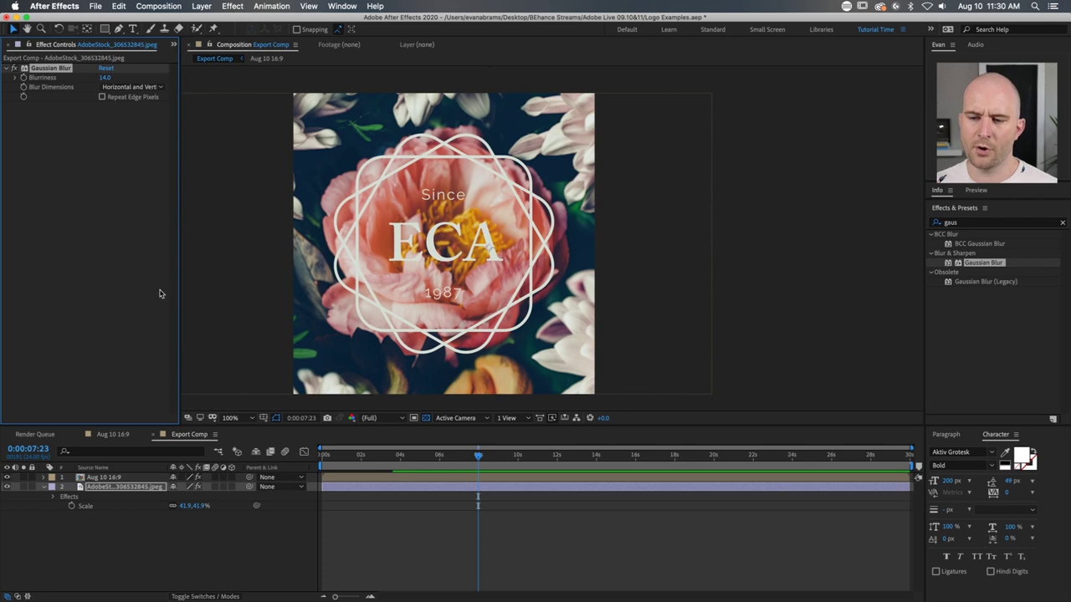
key("comma")
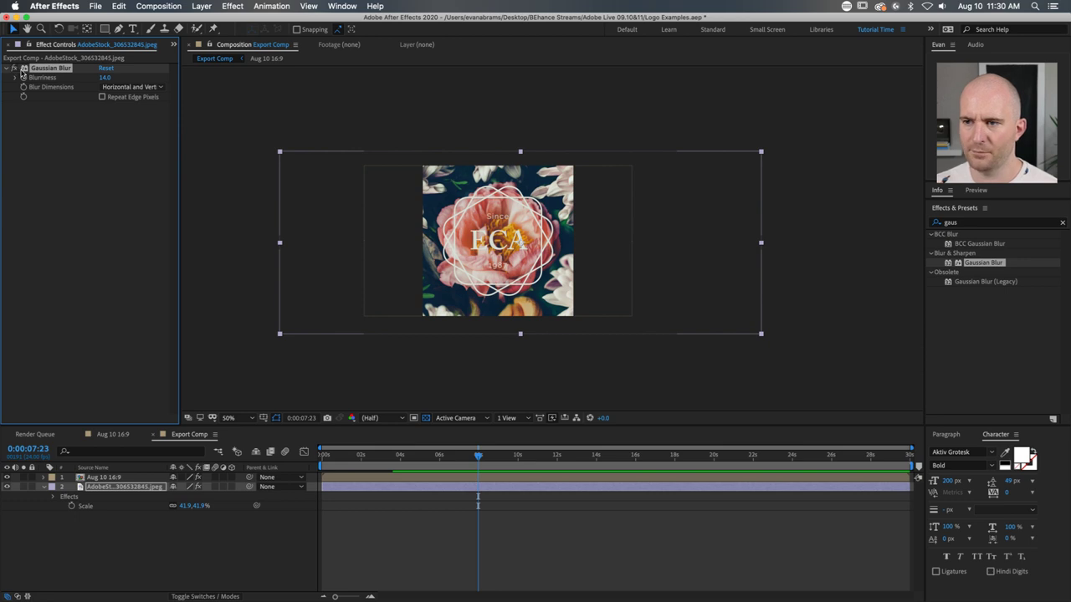
key("period")
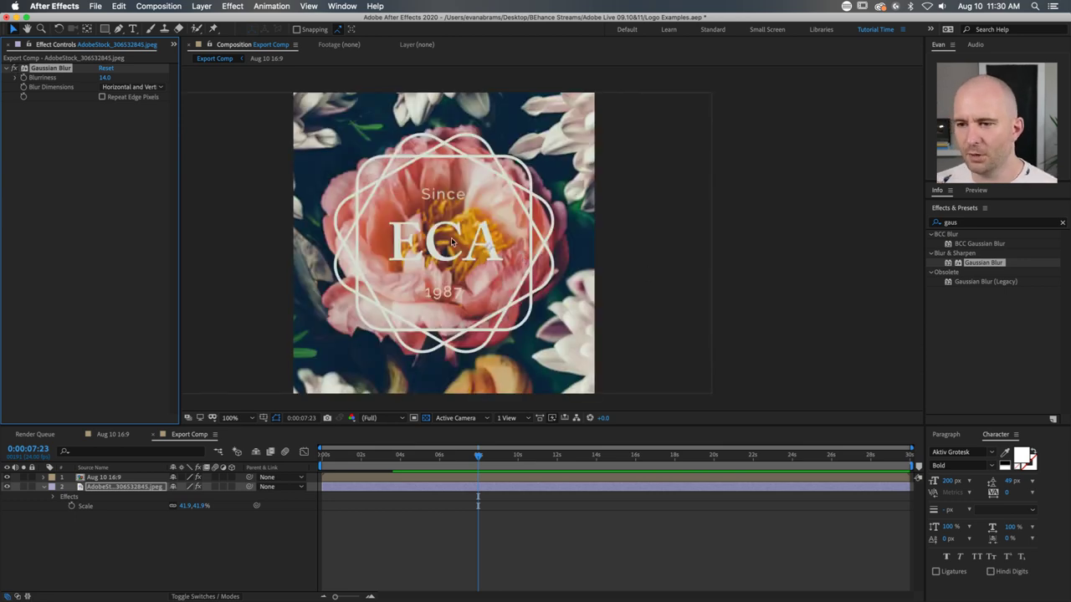
left_click(14, 68)
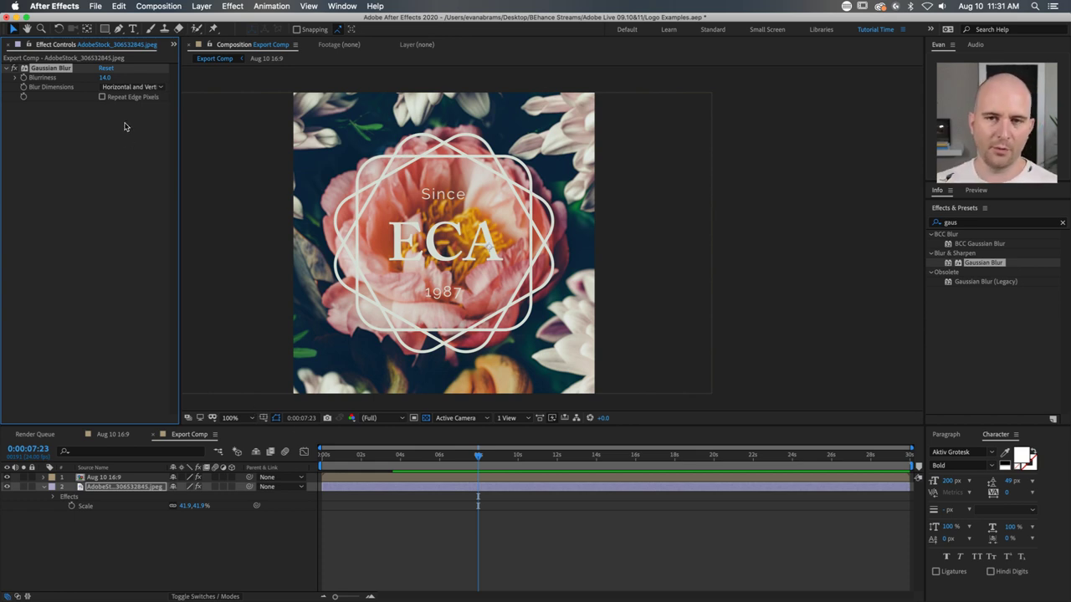
Step: Remove the photo's Gaussian Blur and add an adjustment layer below the Aug 10 16:9 logo
key("Delete")
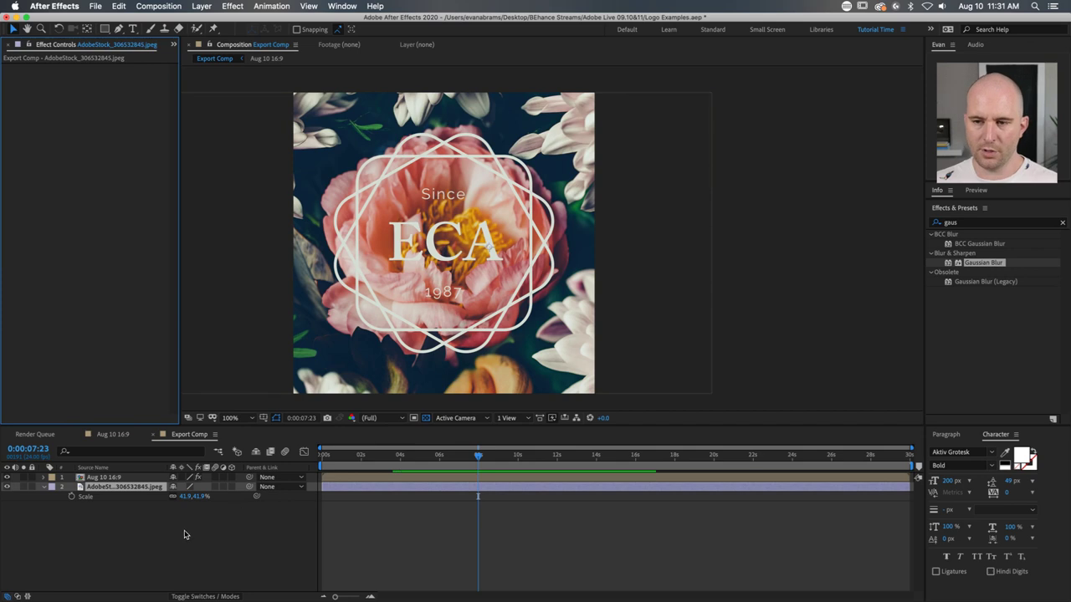
right_click(148, 475)
mouse_move(172, 481)
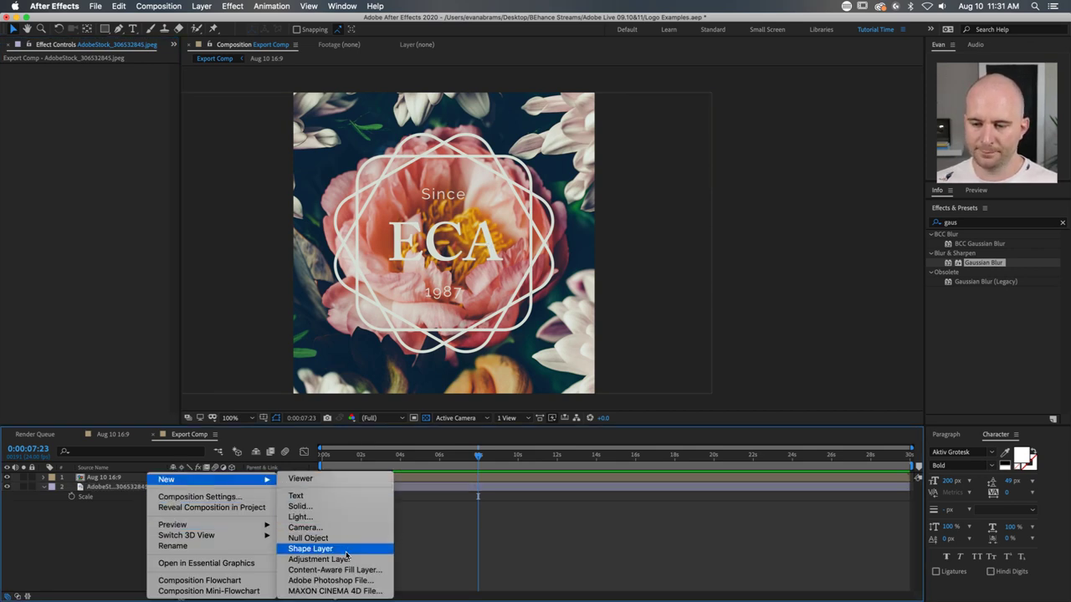
left_click(319, 559)
left_click_drag(130, 479, 129, 492)
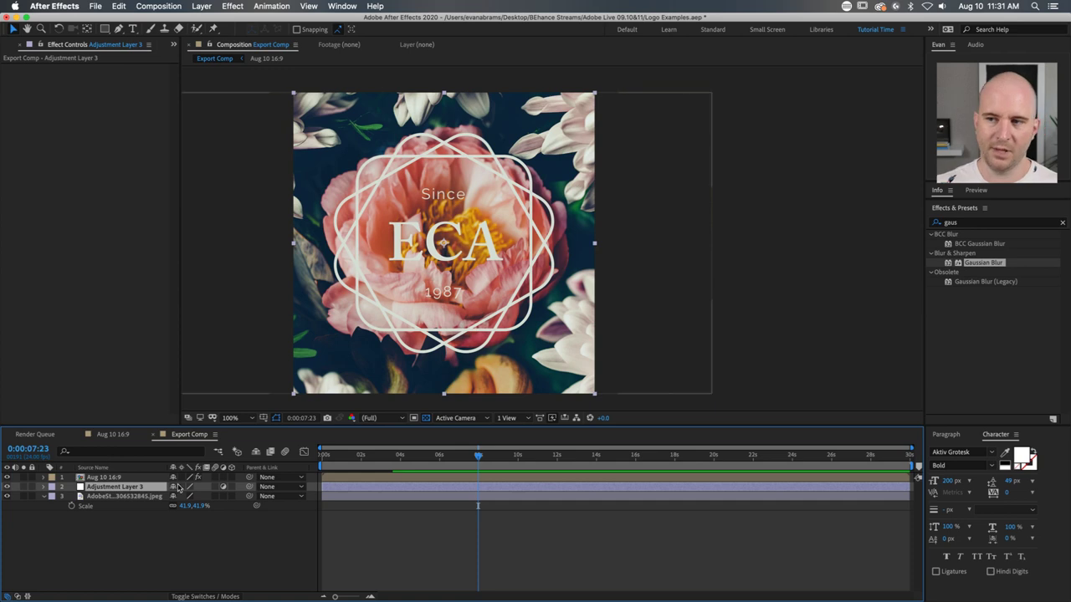
Step: Apply Gaussian Blur to the adjustment layer with Repeat Edge Pixels and Blurriness 10
left_click_drag(1000, 263, 717, 487)
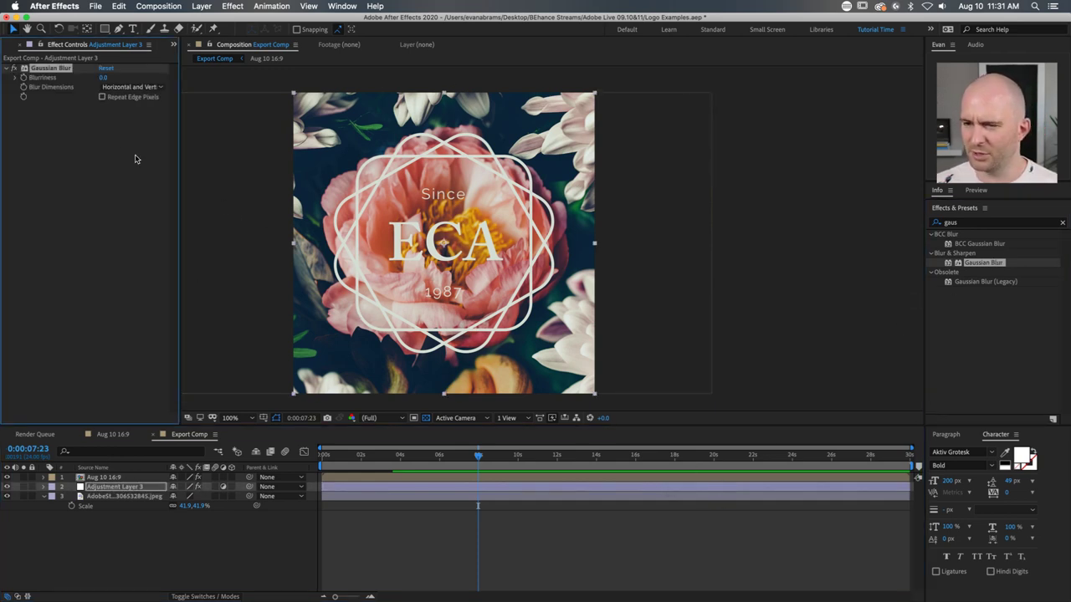
left_click(103, 98)
left_click(101, 77)
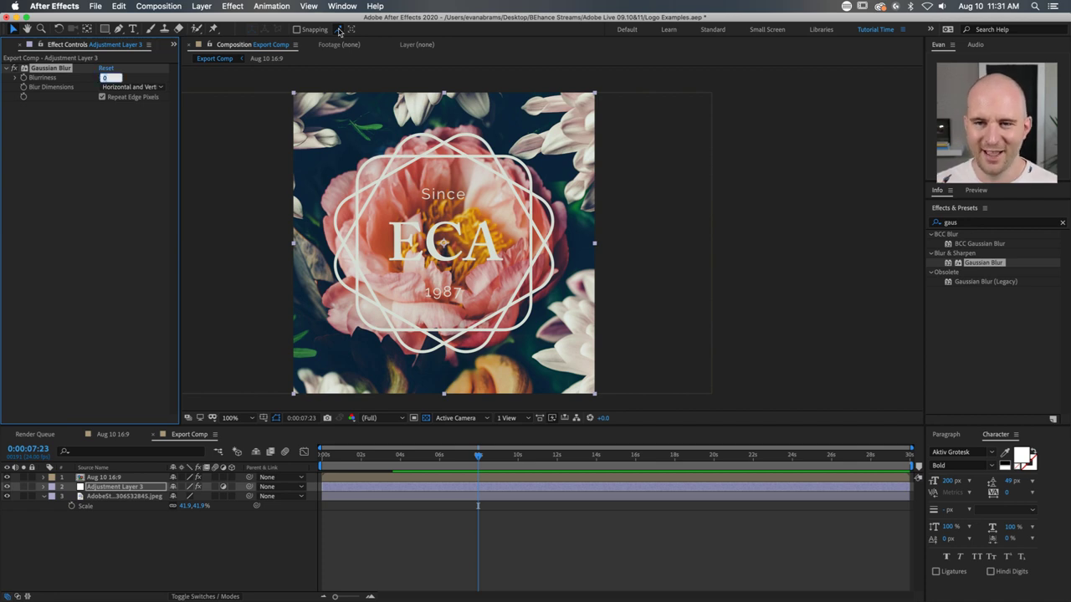
type("15")
key("Return")
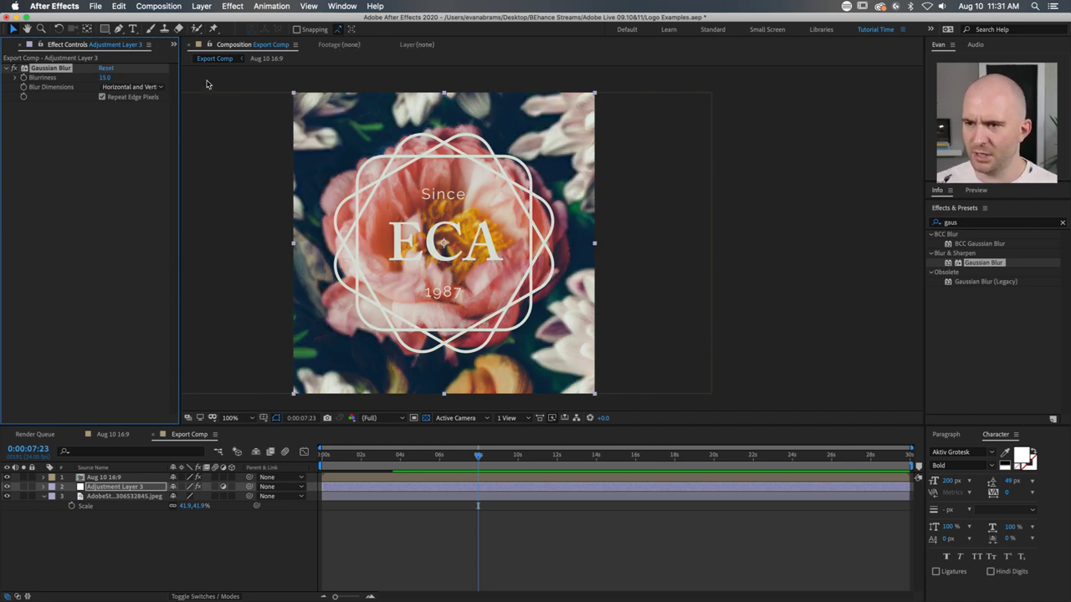
left_click(108, 76)
type("10")
key("Return")
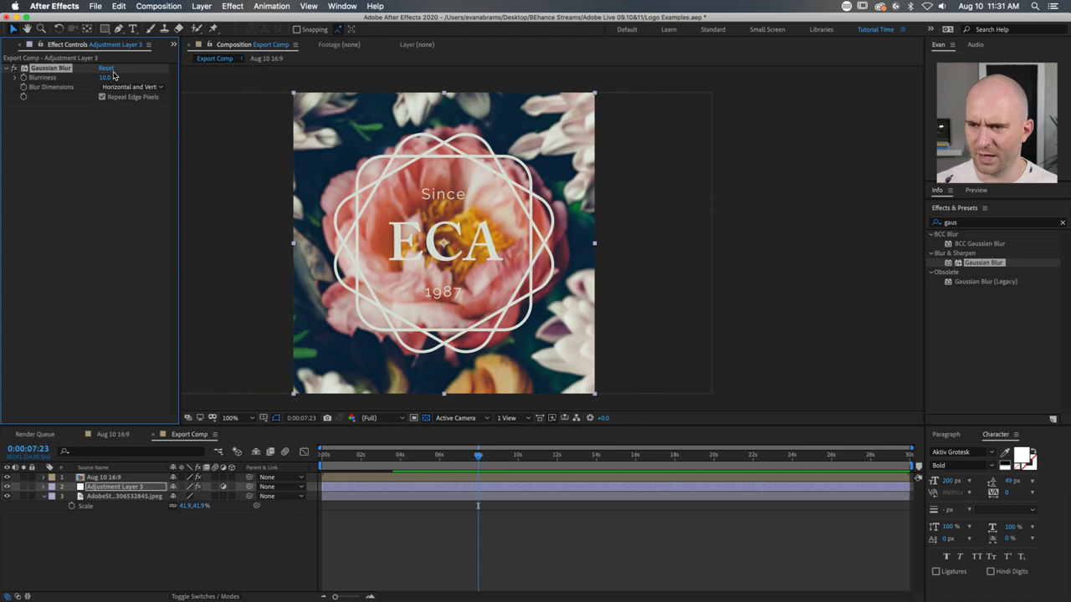
Step: Apply Curves to the adjustment layer and bow the curve down to darken the peony
left_click(994, 223)
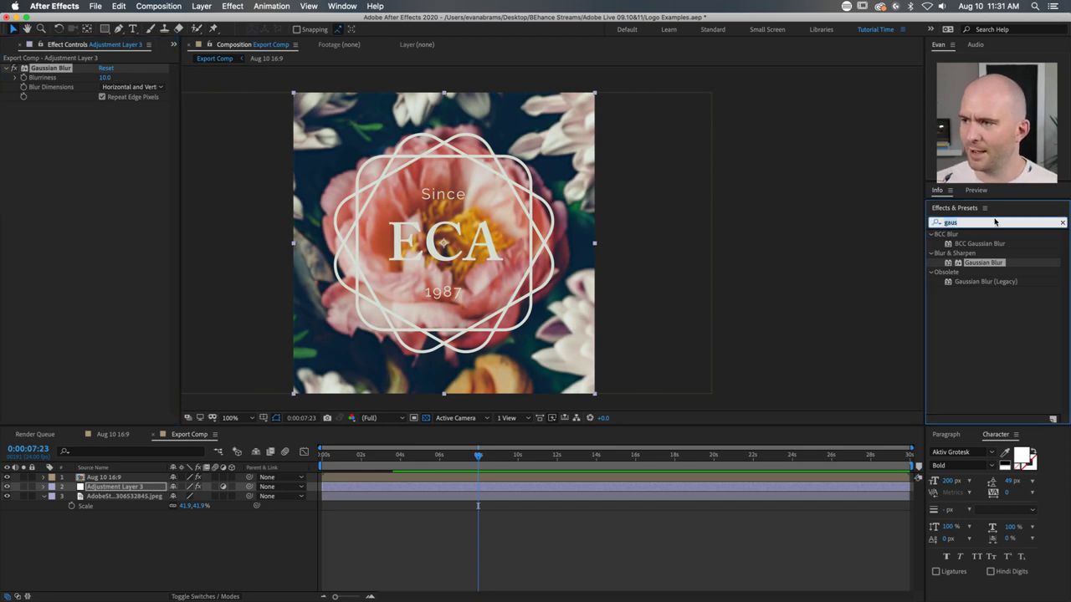
type("curve")
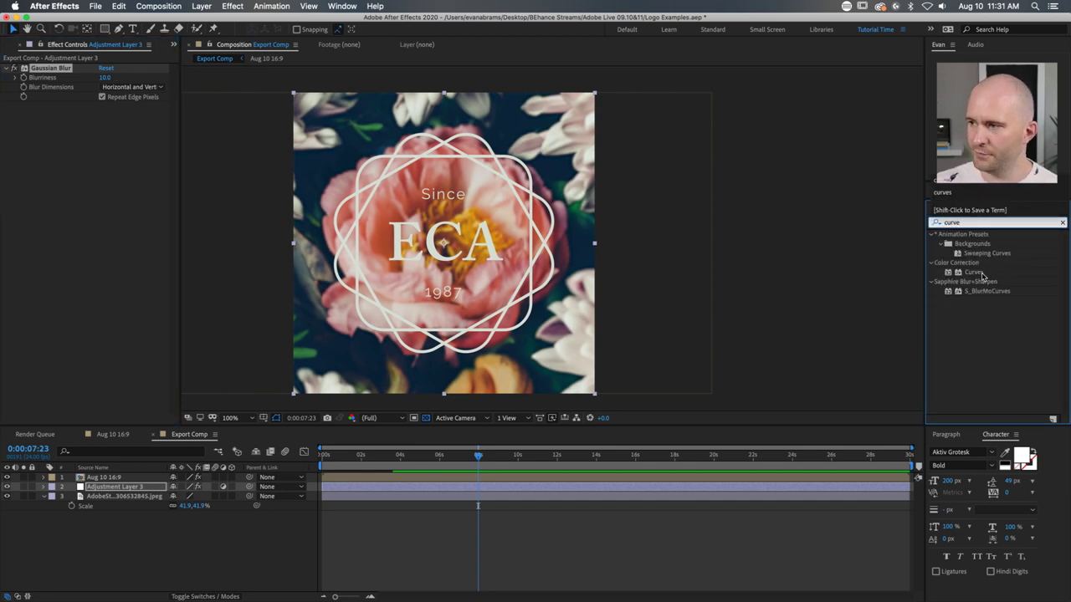
left_click_drag(974, 272, 79, 176)
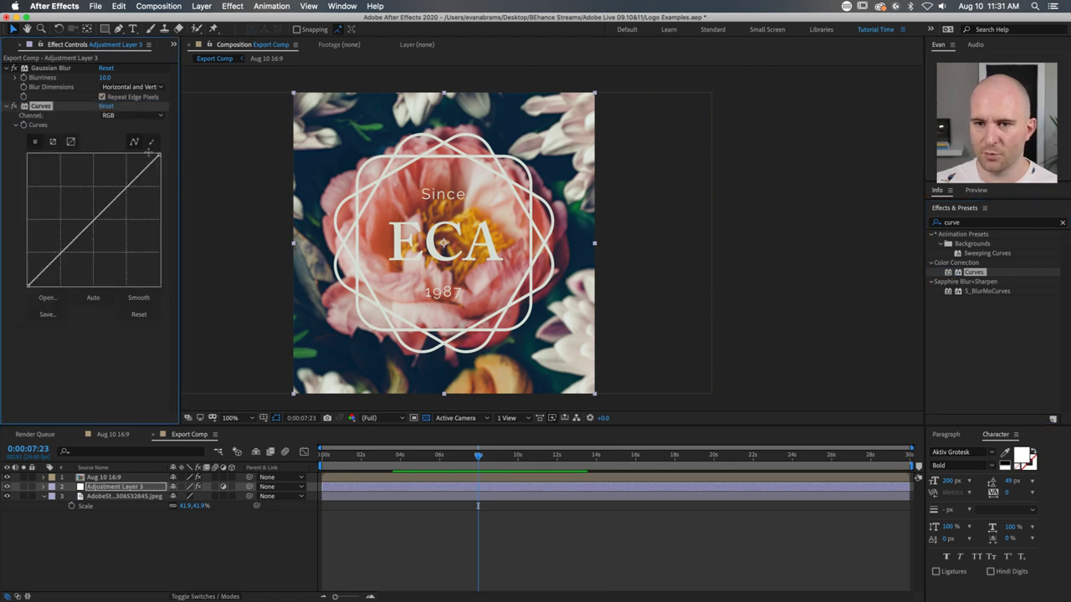
left_click_drag(159, 154, 169, 165)
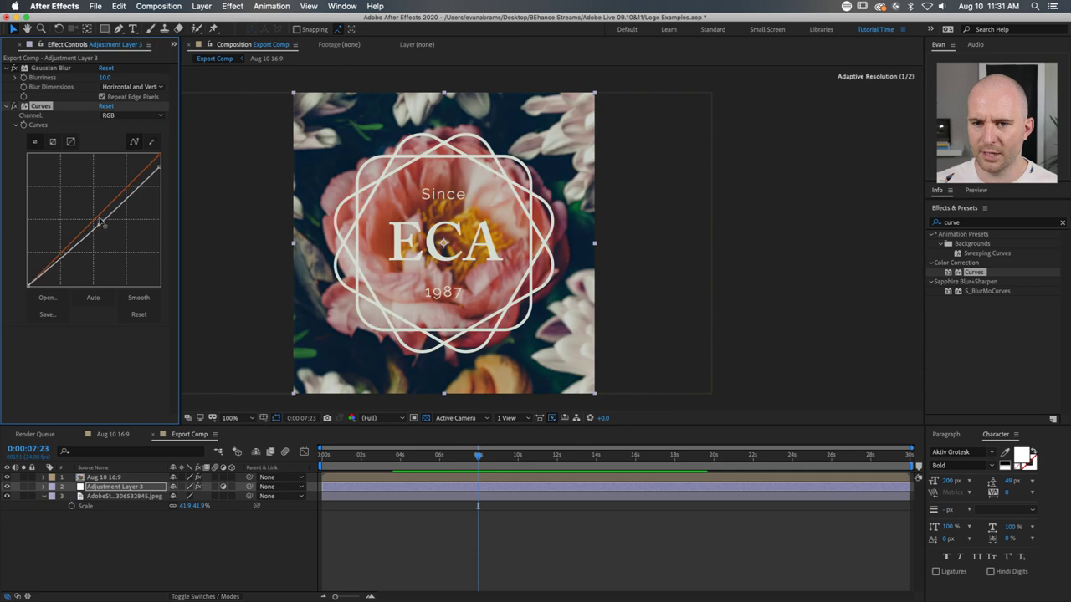
left_click_drag(101, 220, 102, 229)
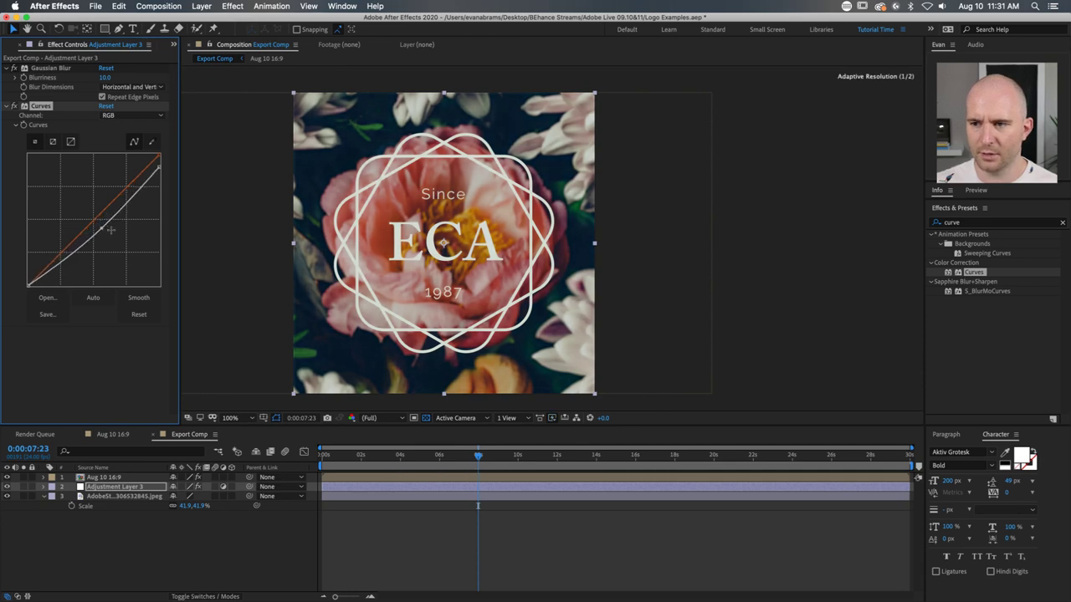
Step: Preview the composition from the start at 50% zoom
key("comma")
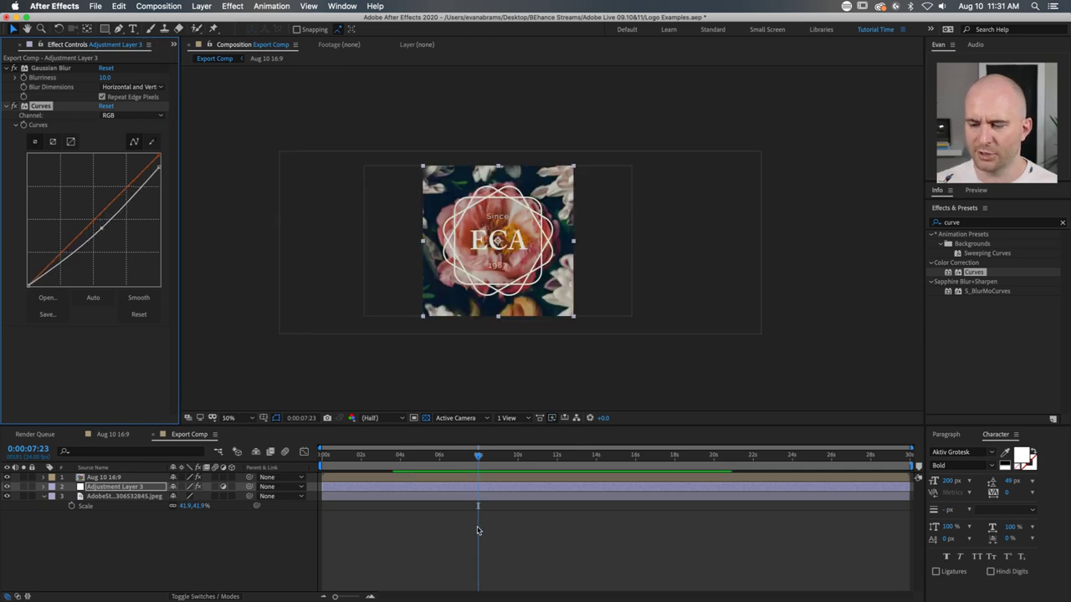
left_click(219, 474)
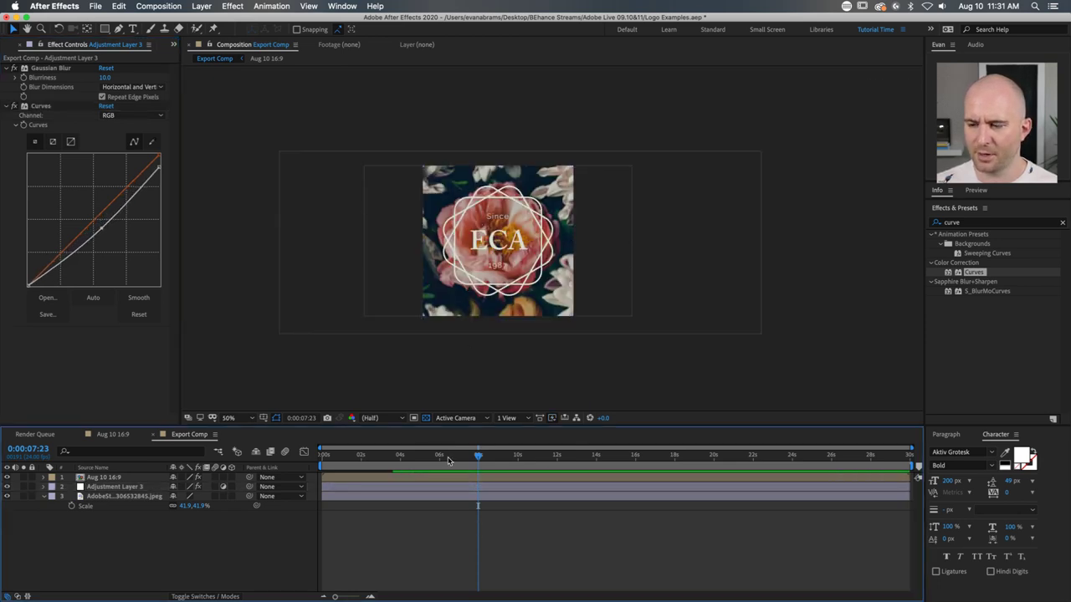
key("Home")
key("space")
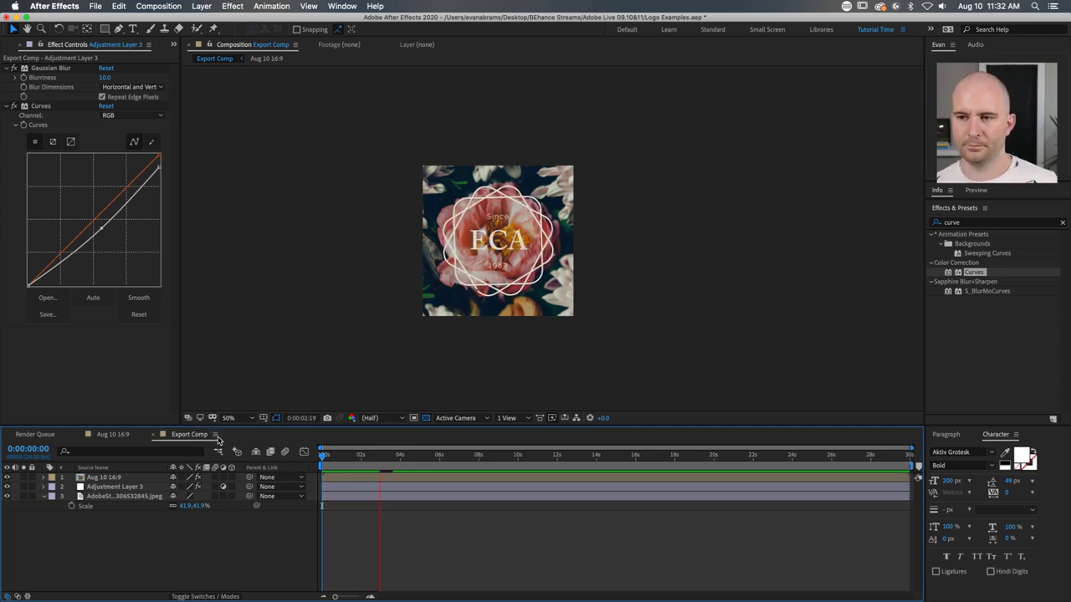
key("space")
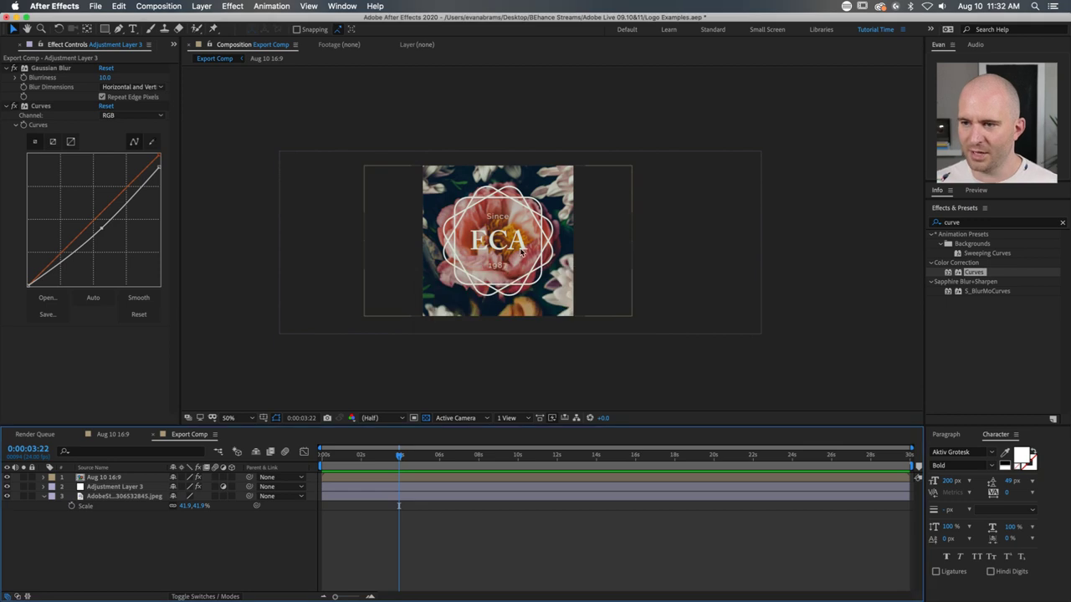
Step: Scale the Aug 10 16:9 logo down to fit the square frame
left_click(612, 283)
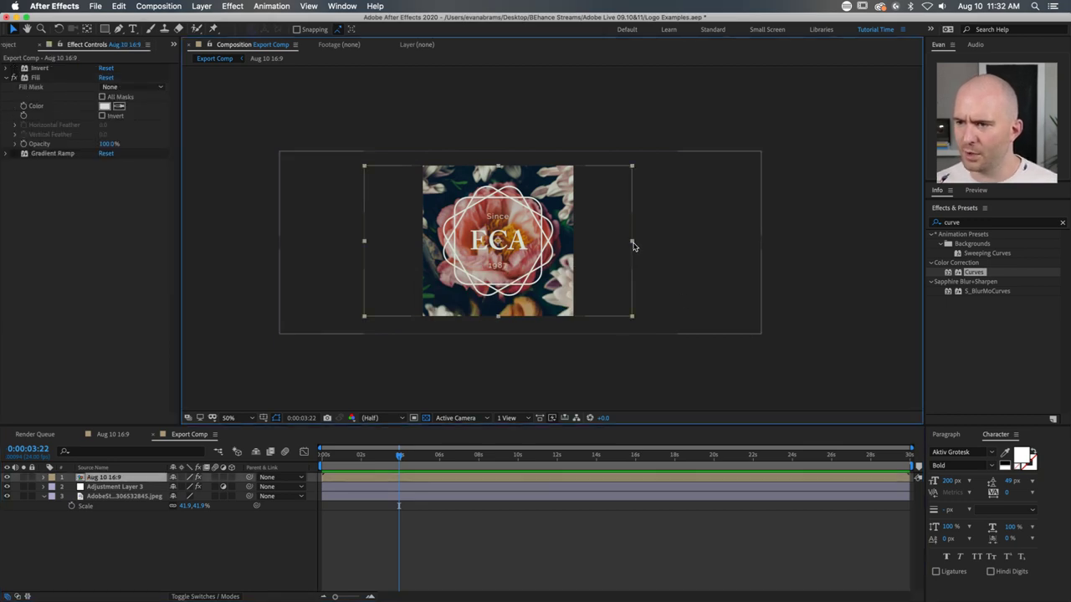
left_click_drag(630, 244, 605, 242)
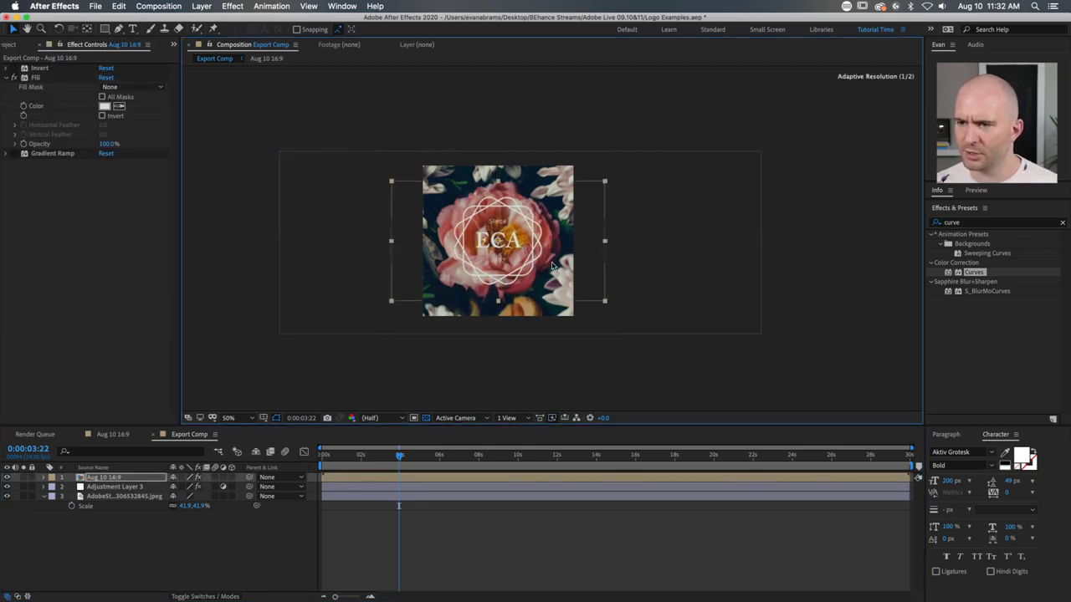
left_click(656, 322)
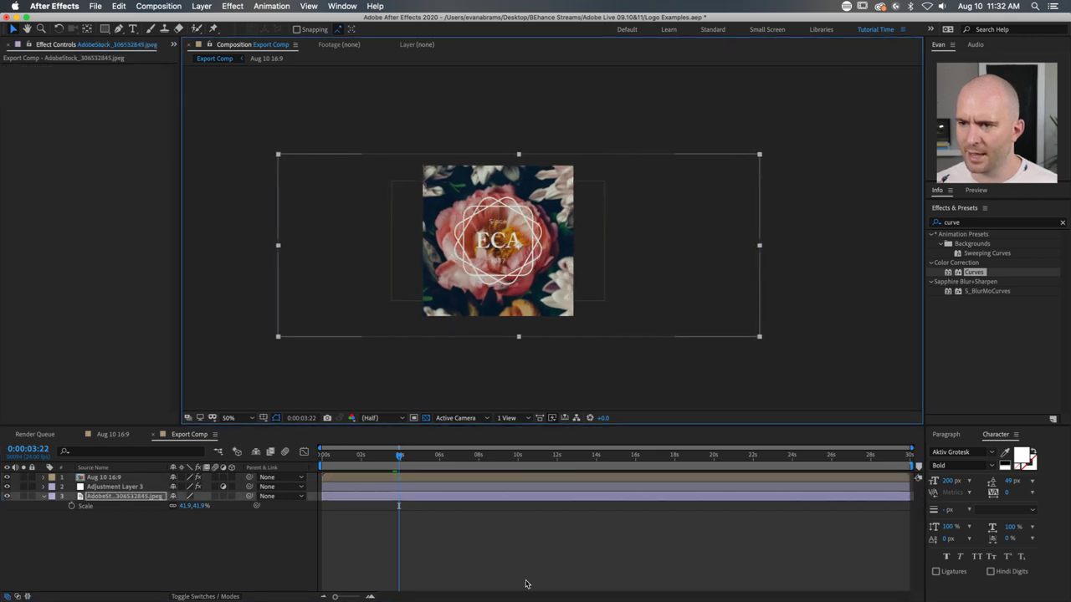
left_click(657, 380)
Step: Preview the animation from the start, then set the current time to 0:00:10:00
key("Home")
key("space")
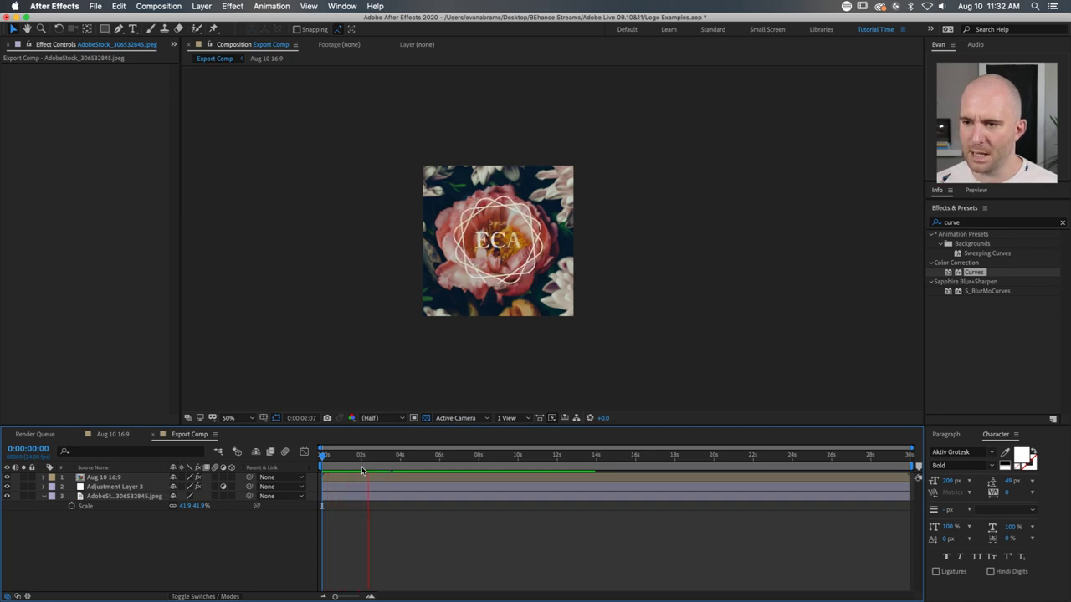
key("space")
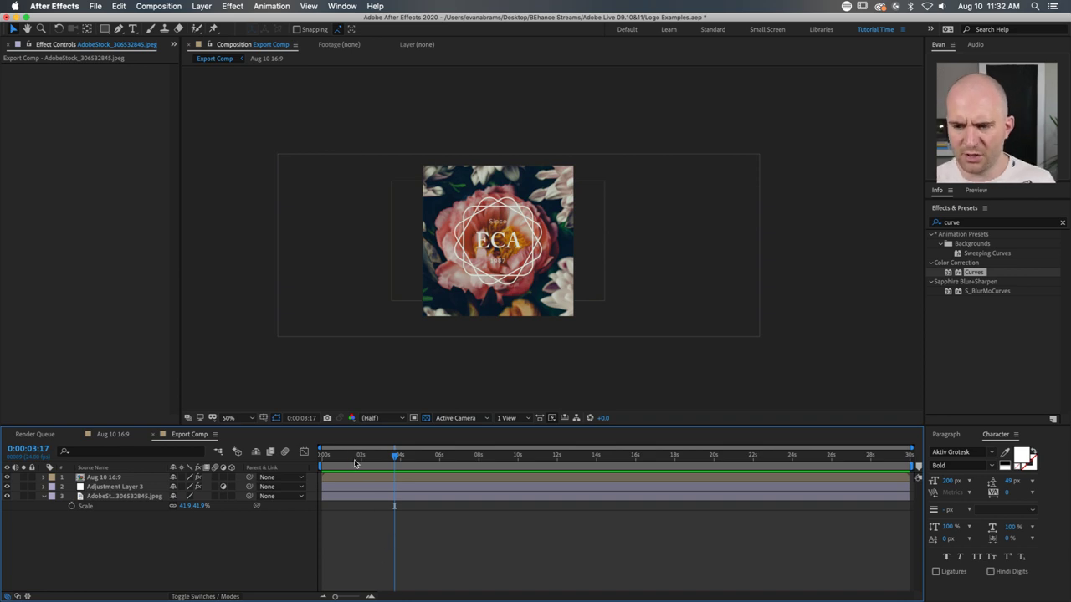
left_click_drag(353, 456, 426, 455)
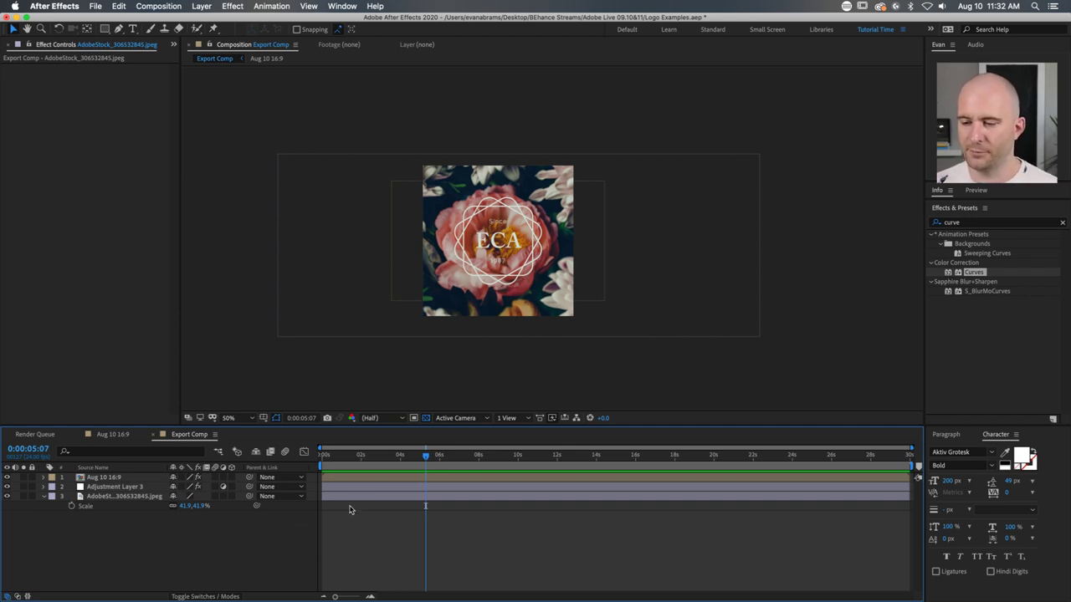
left_click_drag(529, 456, 518, 465)
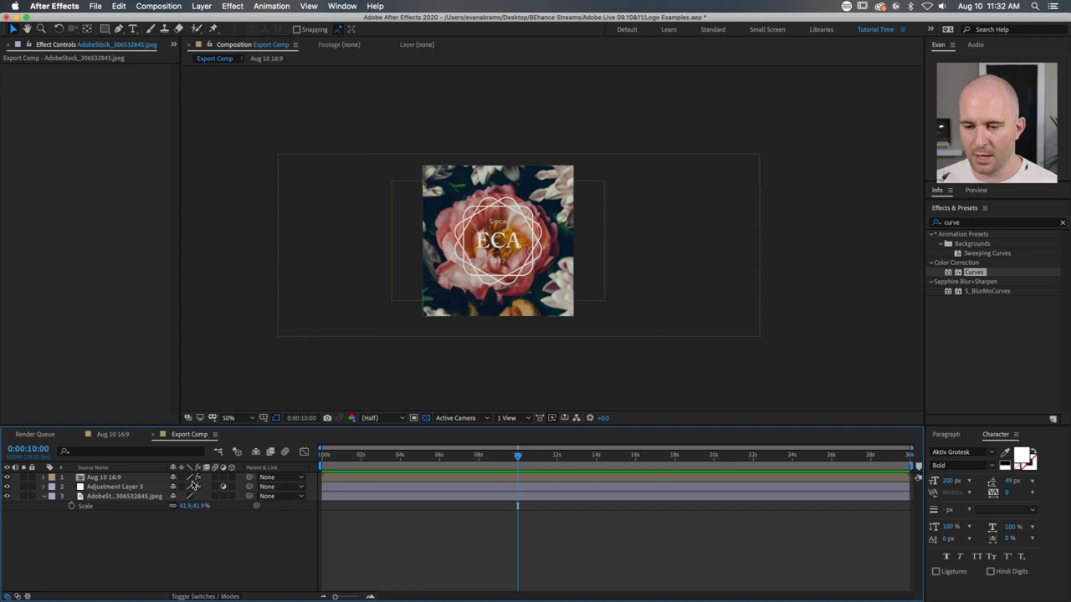
Step: Keyframe the Aug 10 16:9 layer's Scale at 79.6% at the 10-second mark
left_click(139, 478)
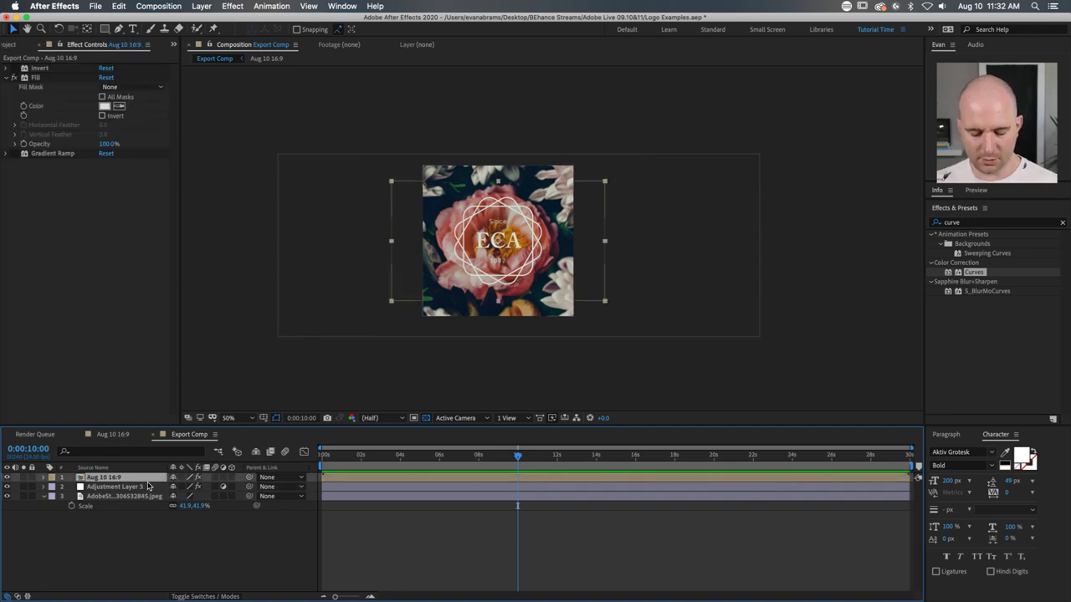
key("s")
left_click(72, 487)
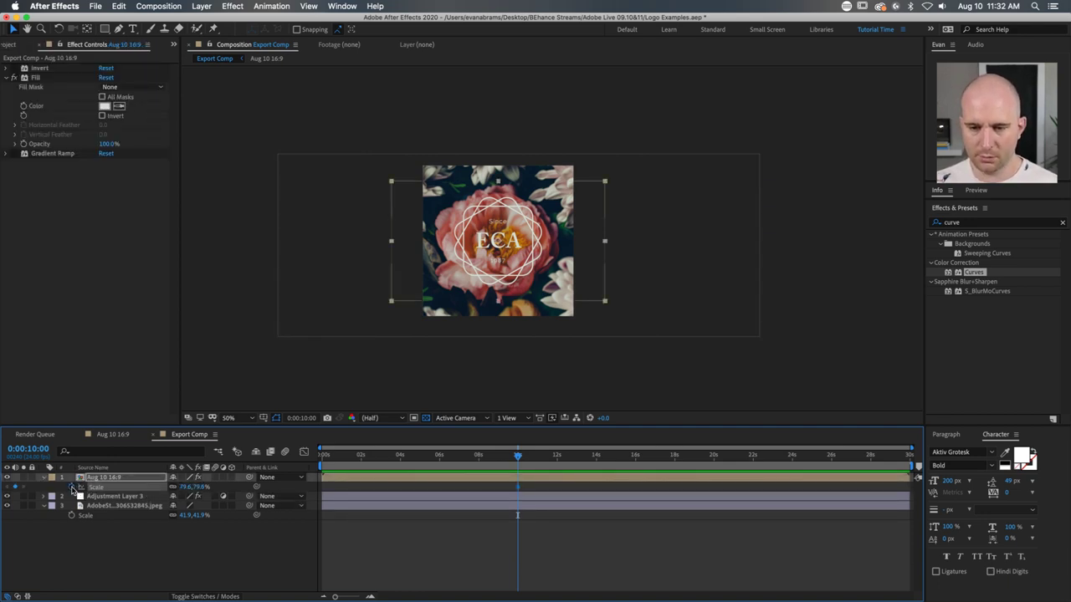
left_click(124, 506)
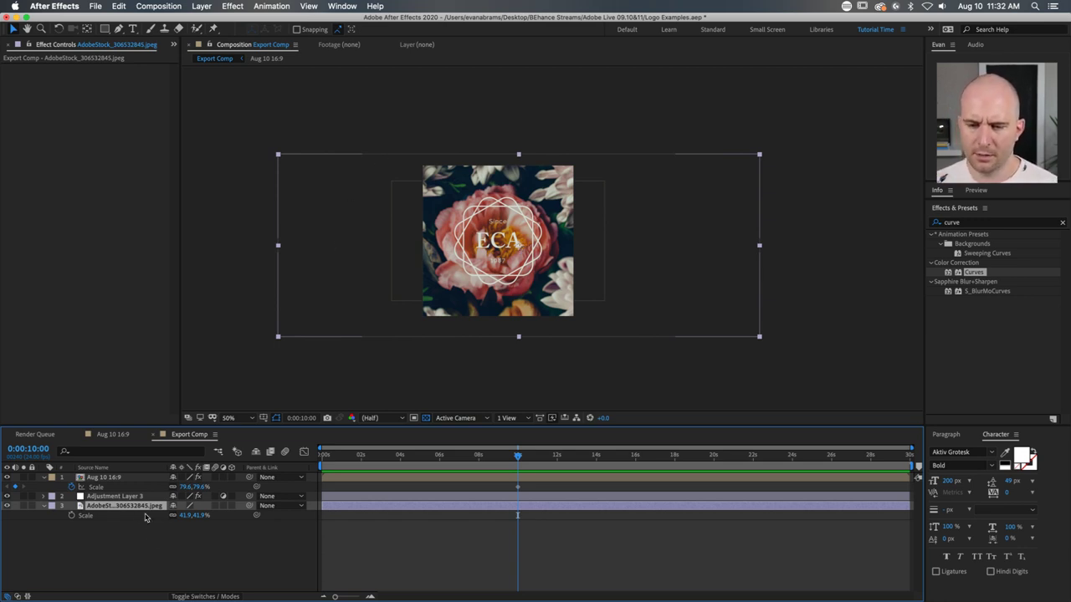
left_click(146, 535)
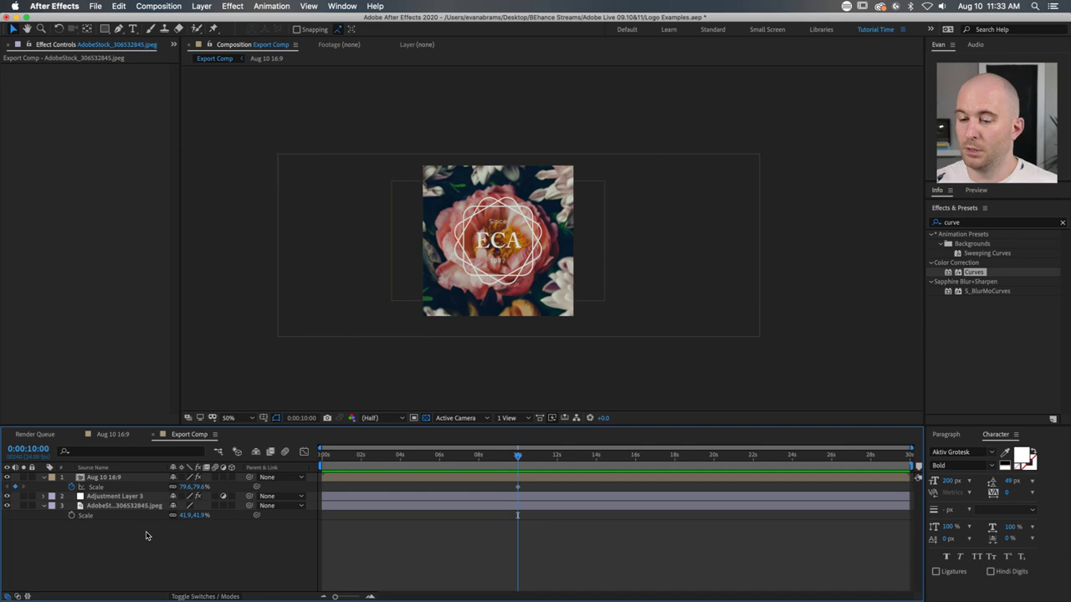
Step: Add a null object and parent the peony photo layer to it
right_click(120, 546)
mouse_move(146, 482)
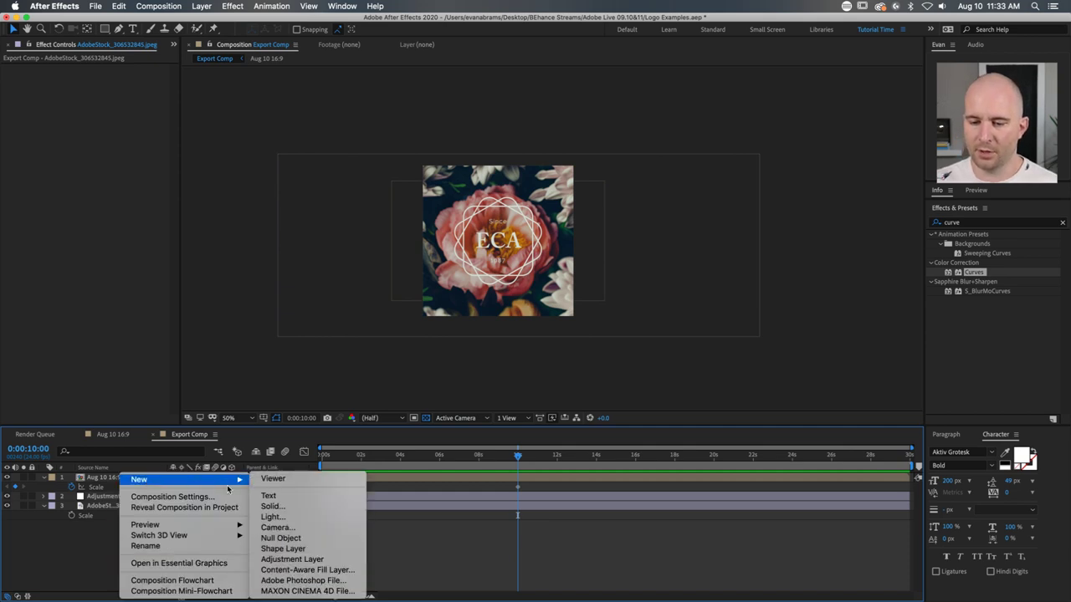
left_click(288, 540)
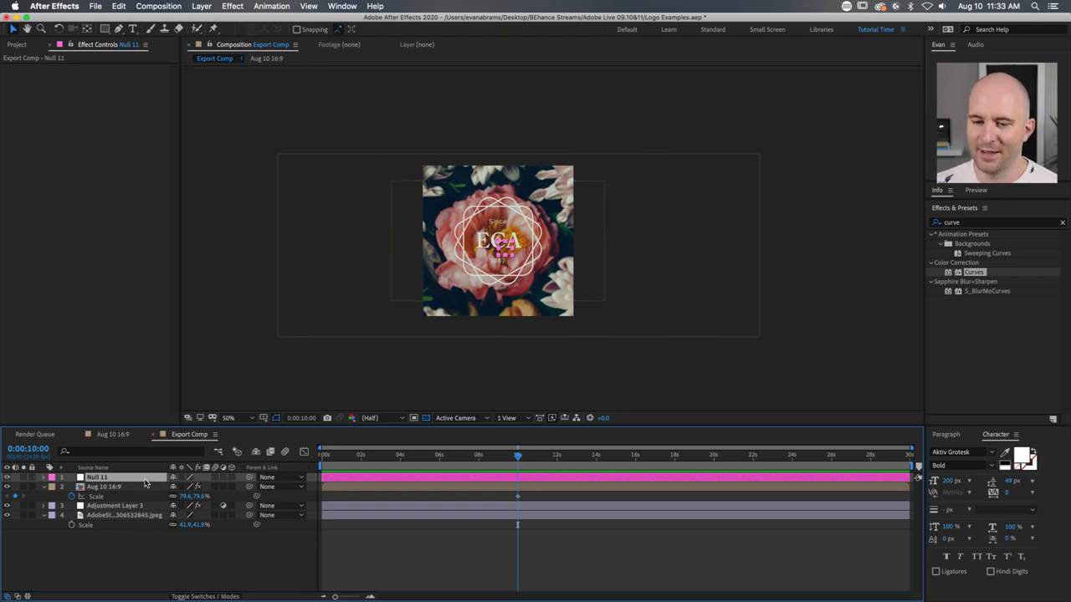
left_click(121, 516)
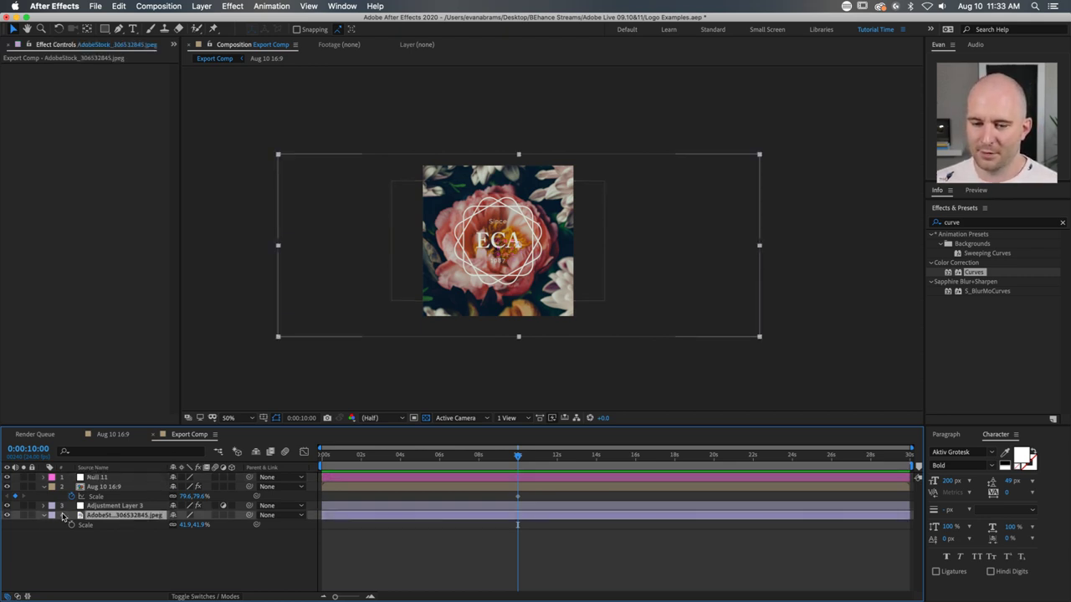
left_click_drag(249, 516, 103, 477)
Step: Rename the null layer to 'Photo Control'
left_click(102, 477)
key("Return")
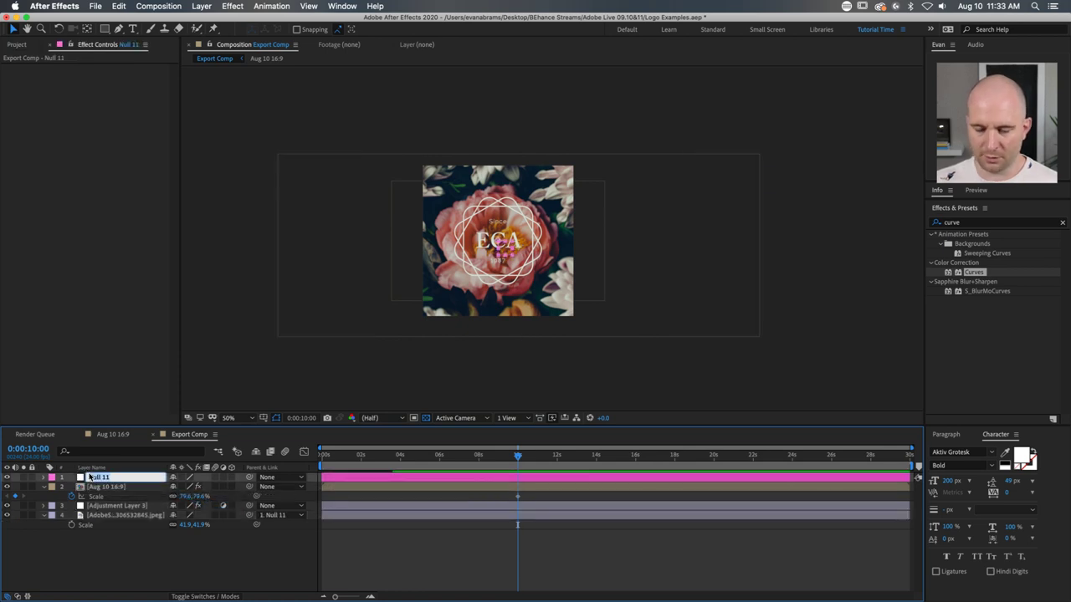
key("BackSpace")
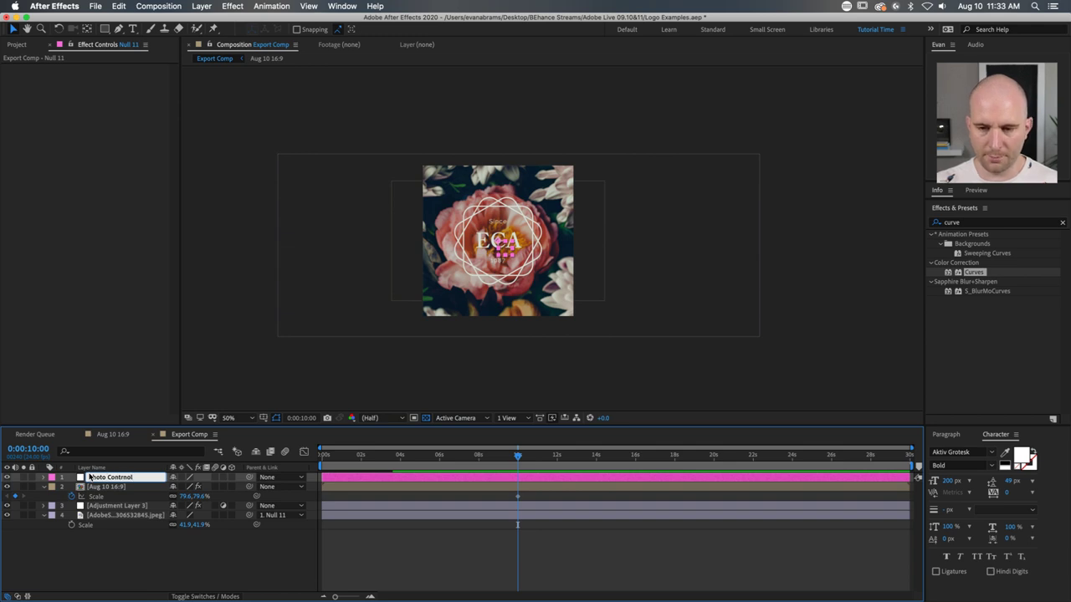
key("super+a")
key("BackSpace")
type("Photo Contro")
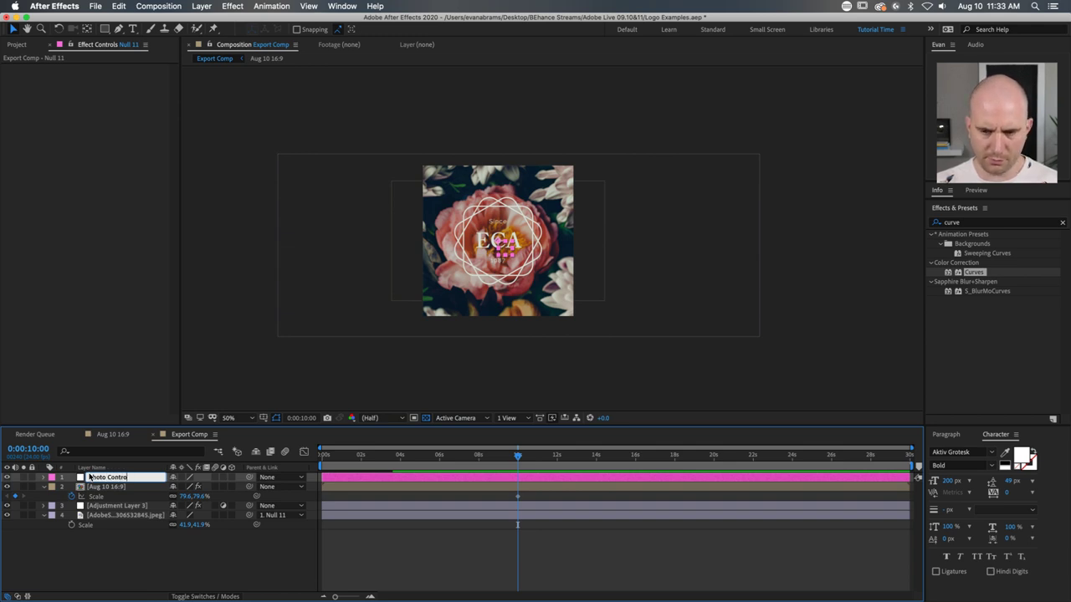
type("l")
key("Return")
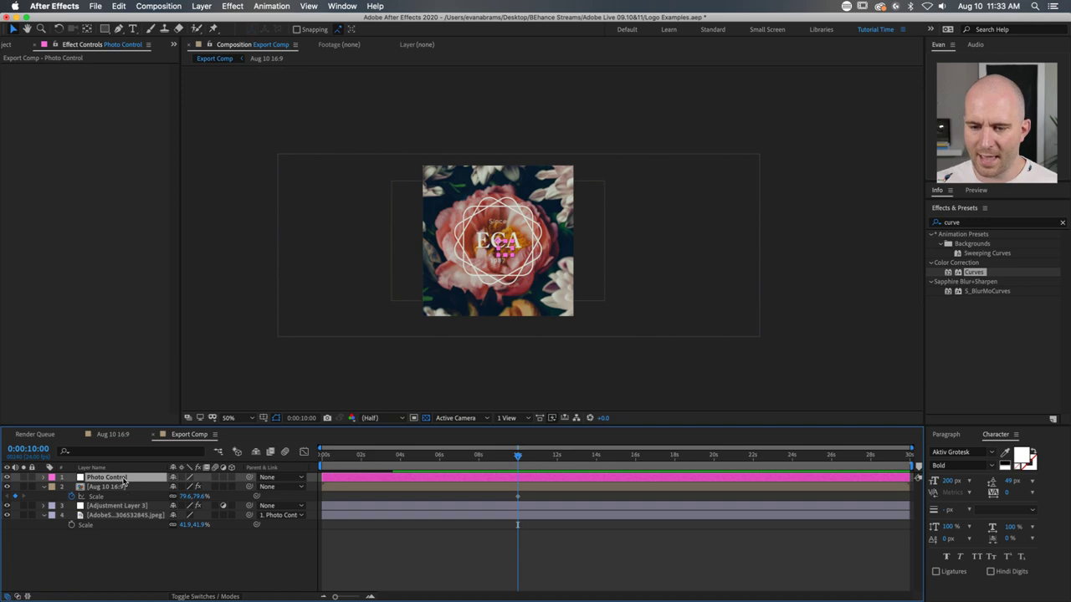
left_click(188, 544)
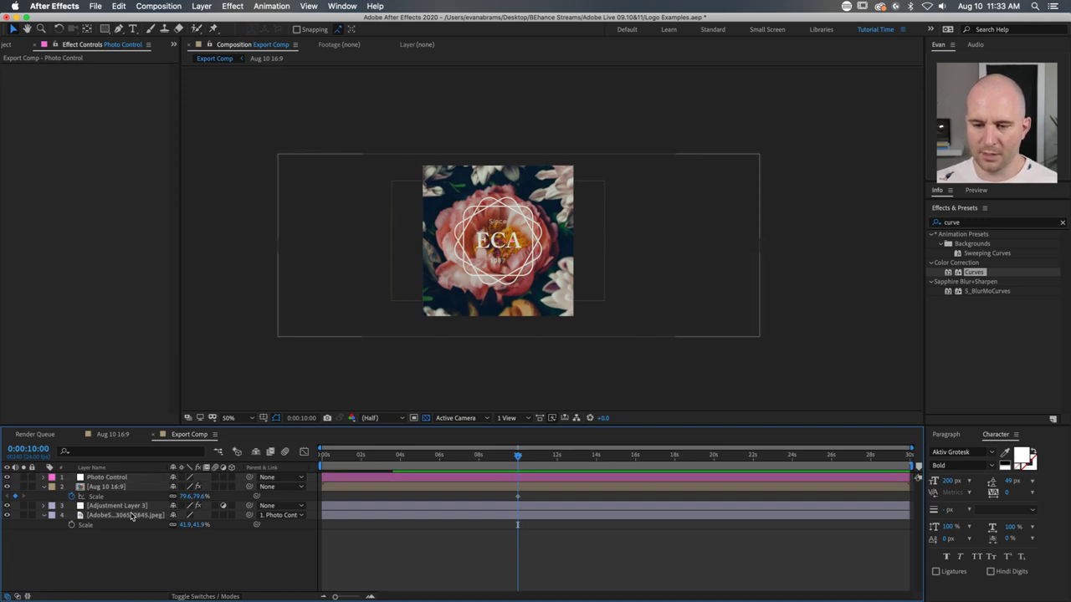
left_click(131, 515)
left_click(112, 477)
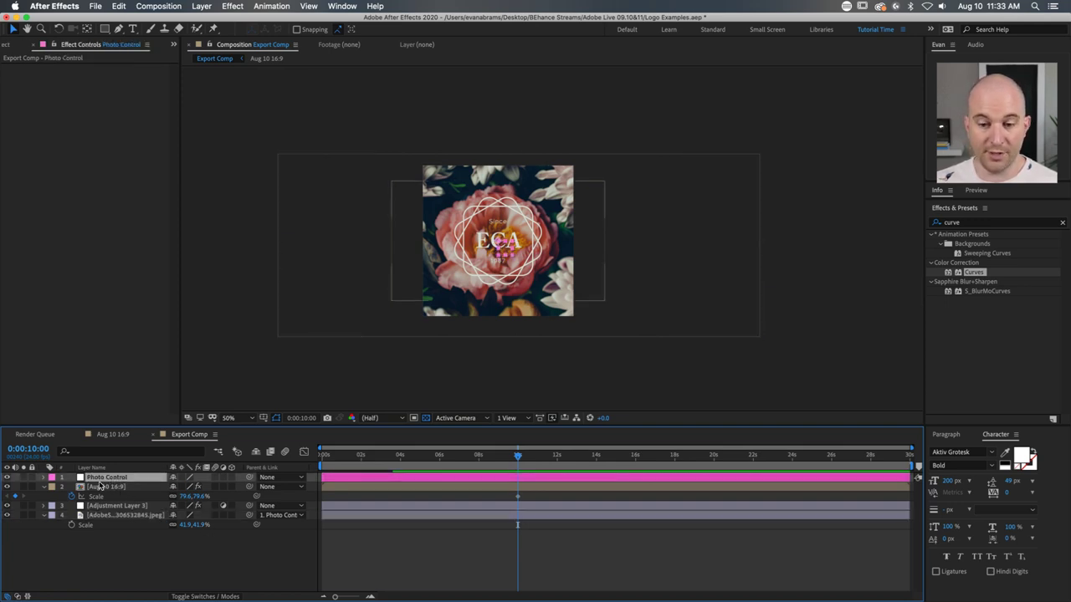
Step: Keyframe Photo Control's Scale at 97% at 10 seconds, then set starting scales at frame zero
key("s")
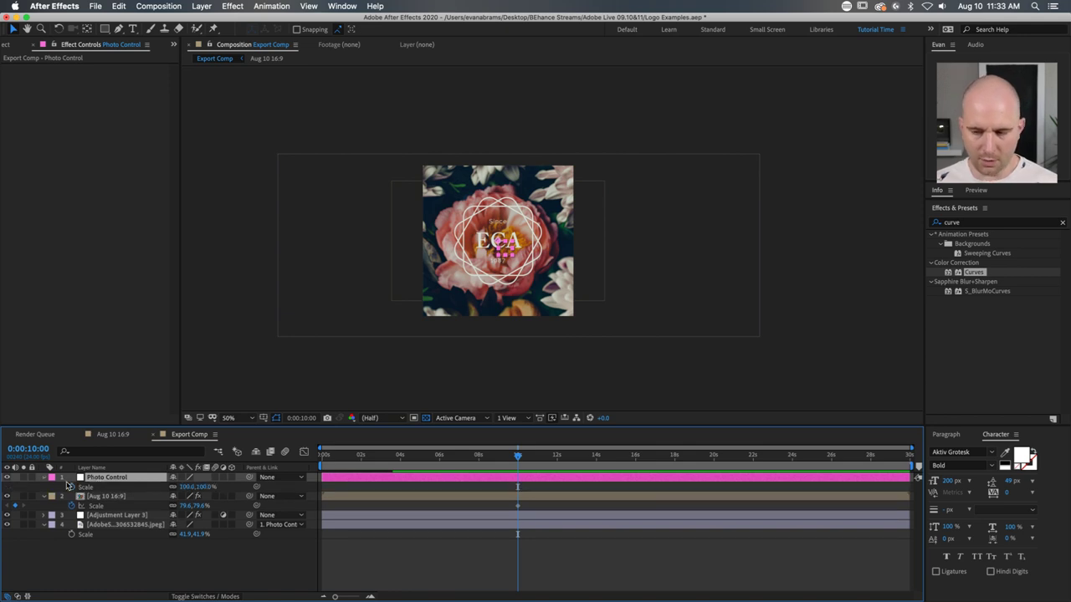
left_click_drag(199, 486, 205, 477)
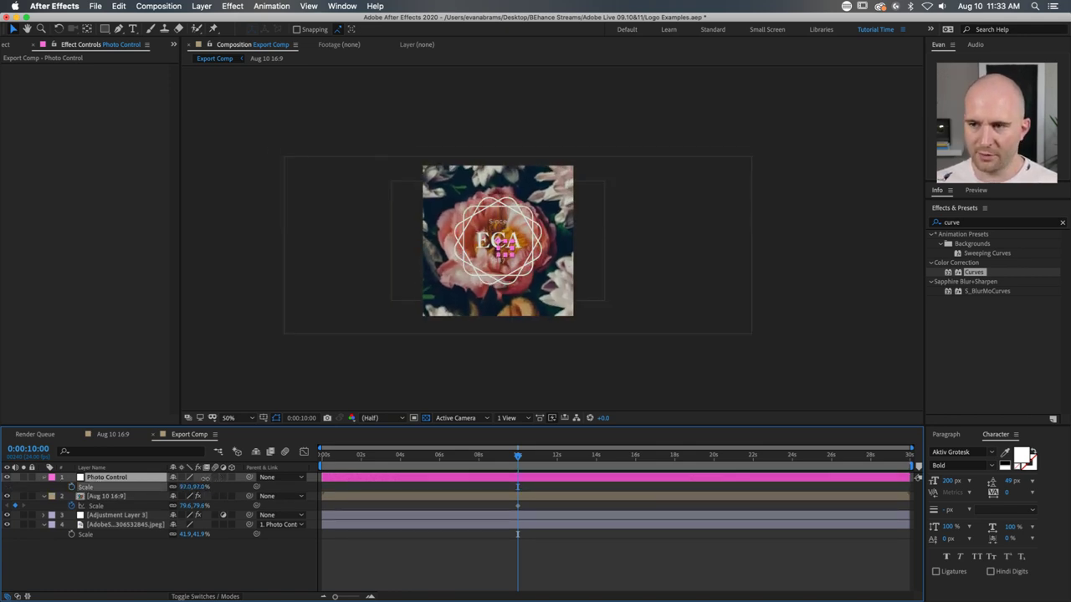
left_click(72, 486)
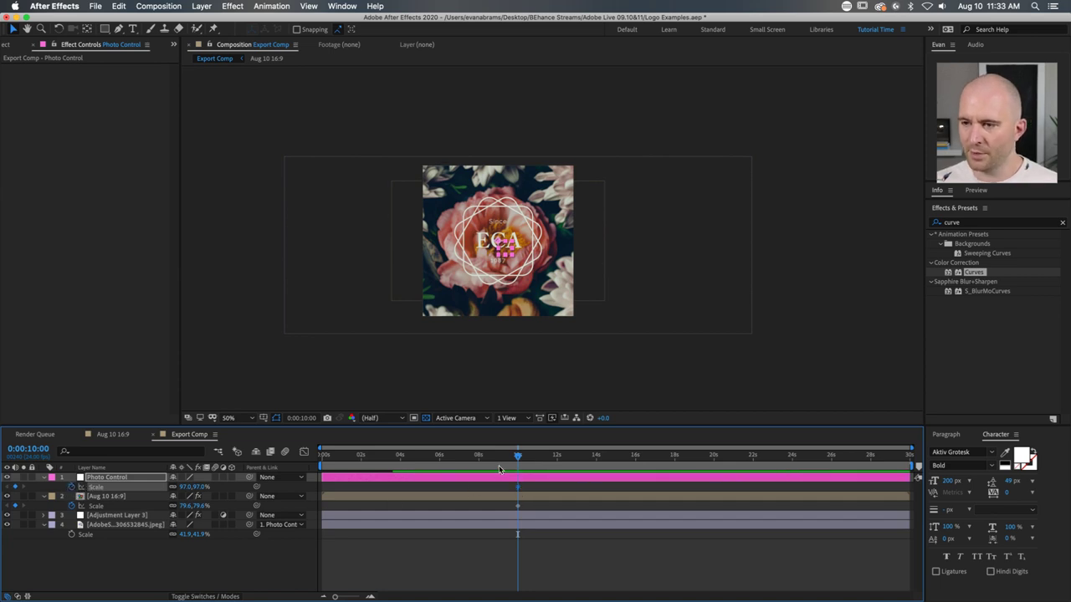
left_click_drag(499, 470, 198, 486)
left_click(207, 499)
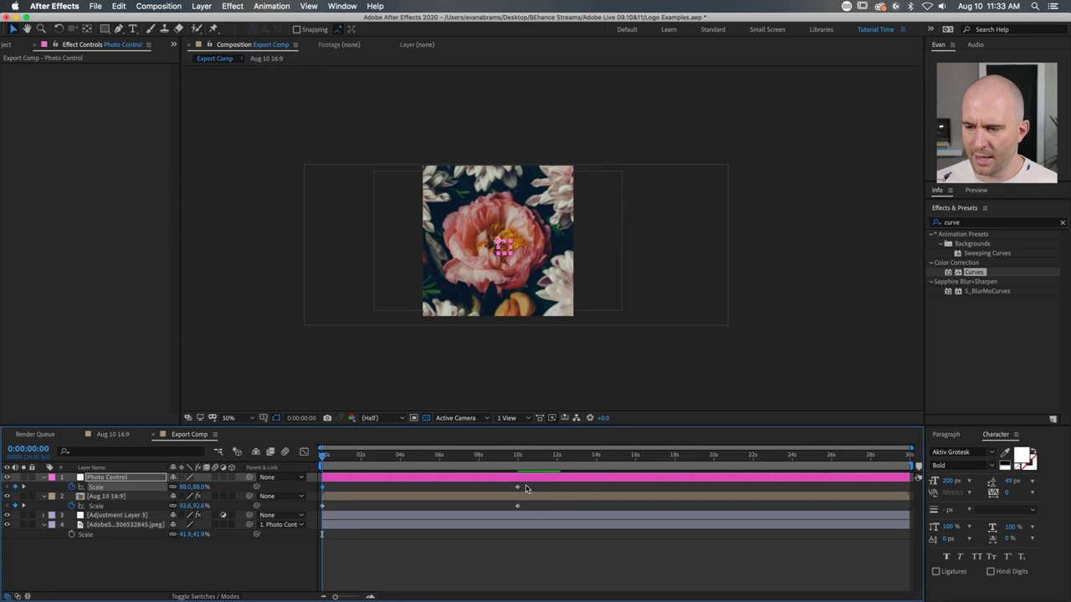
Step: Preview the new scale animation from start to the 10-second keyframes
left_click(502, 577)
key("space")
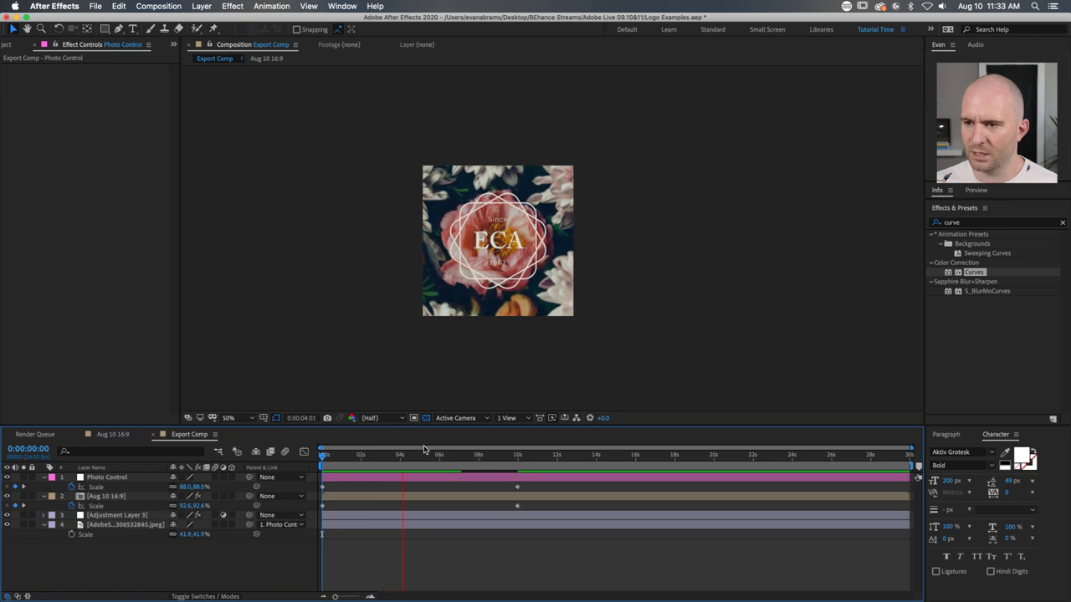
left_click_drag(434, 461, 514, 462)
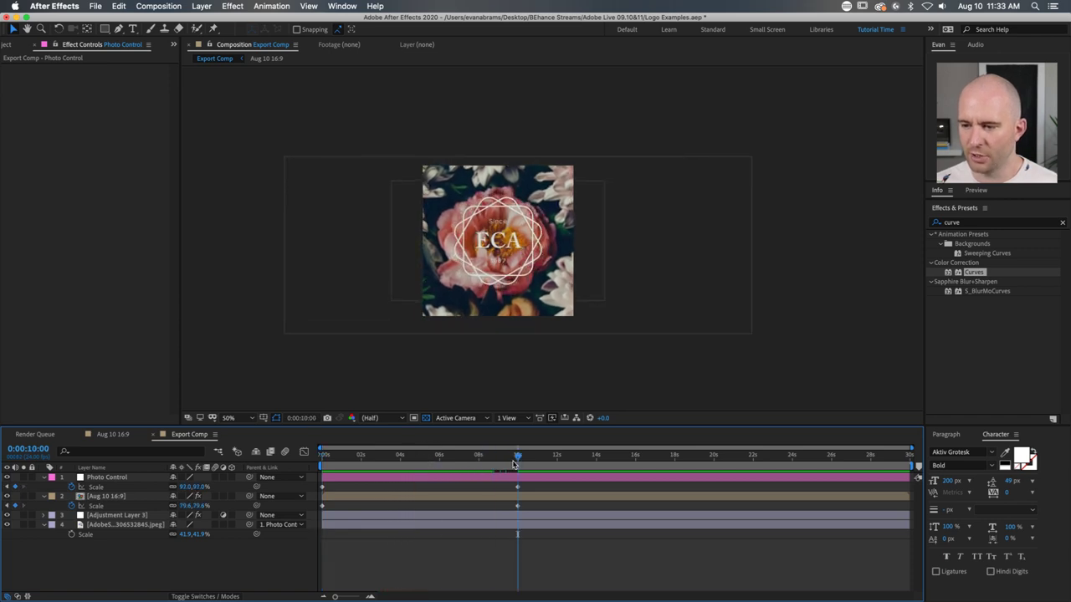
scroll(483, 266, "up", 2)
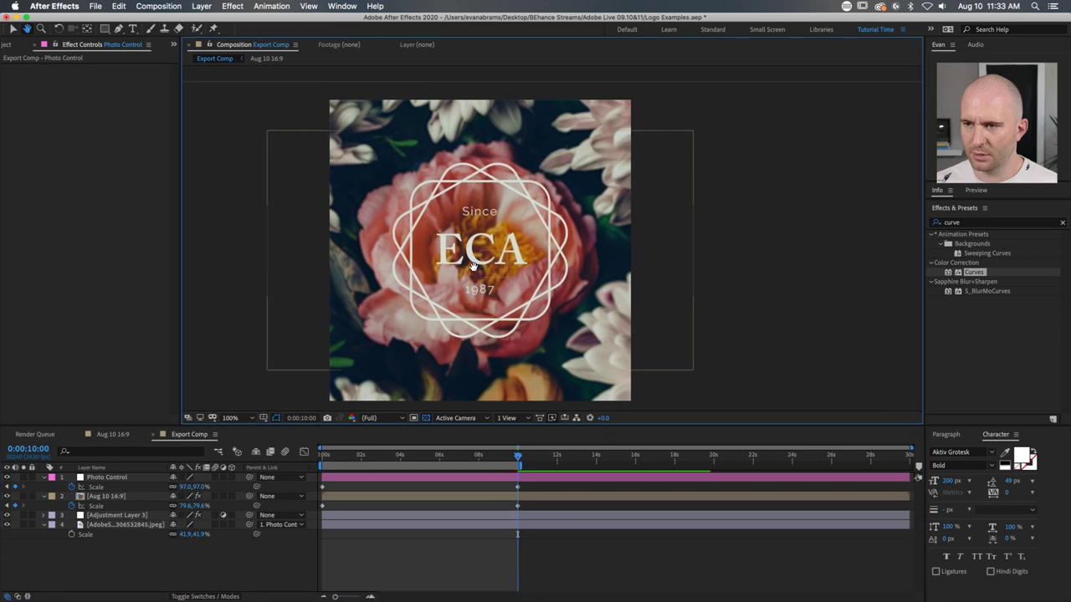
key("space")
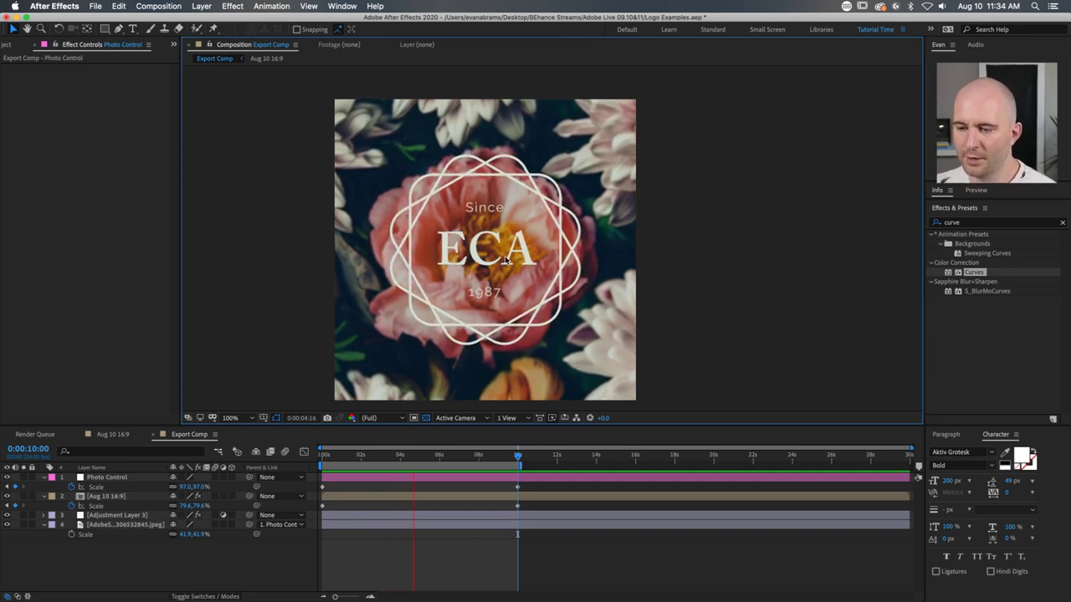
key("space")
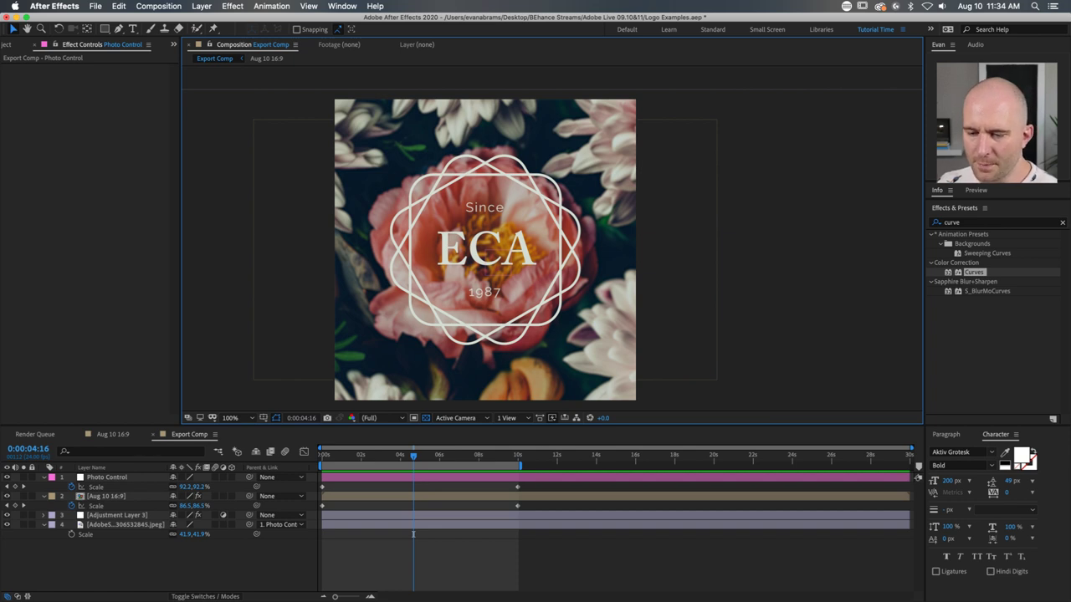
Step: Reposition the peony photo within the square frame
left_click(118, 525)
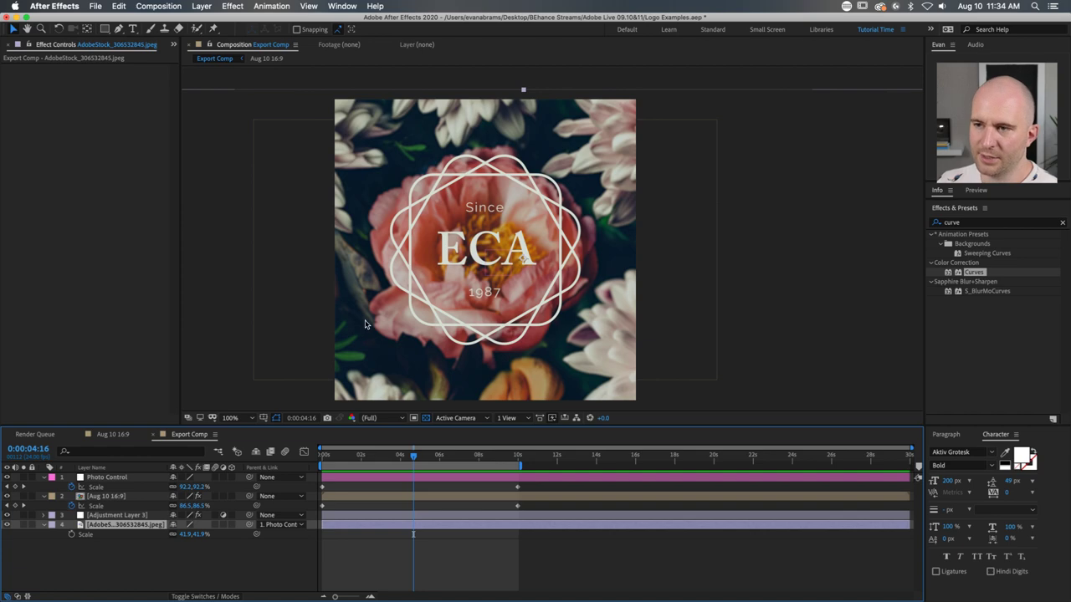
left_click_drag(364, 324, 396, 446)
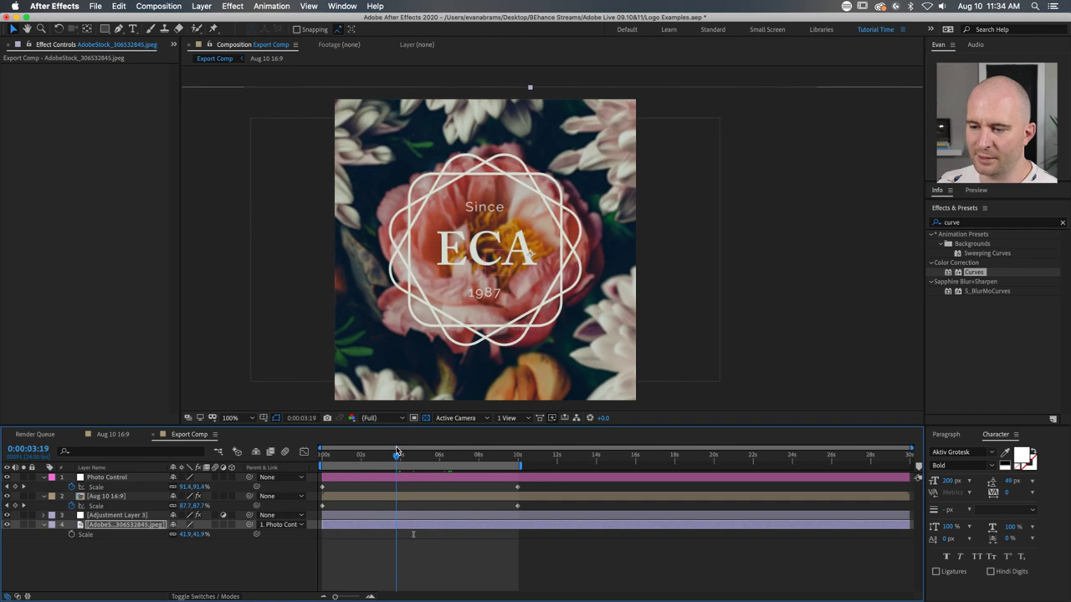
left_click(173, 44)
left_click(182, 62)
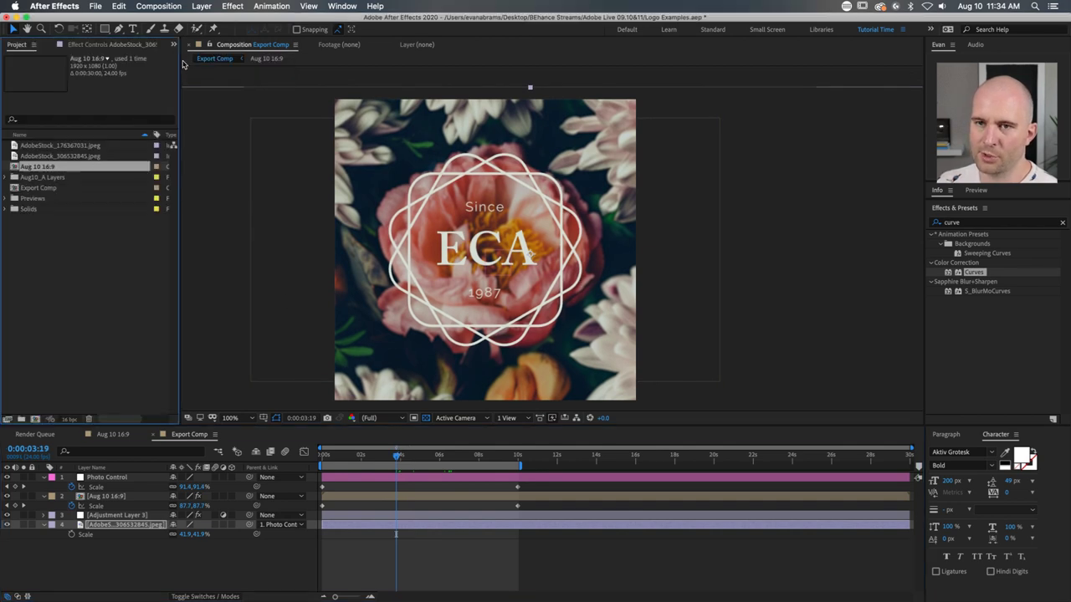
Step: Add AdobeStock_176367031.jpeg below Adjustment Layer 3, parented to Photo Control
left_click(84, 147)
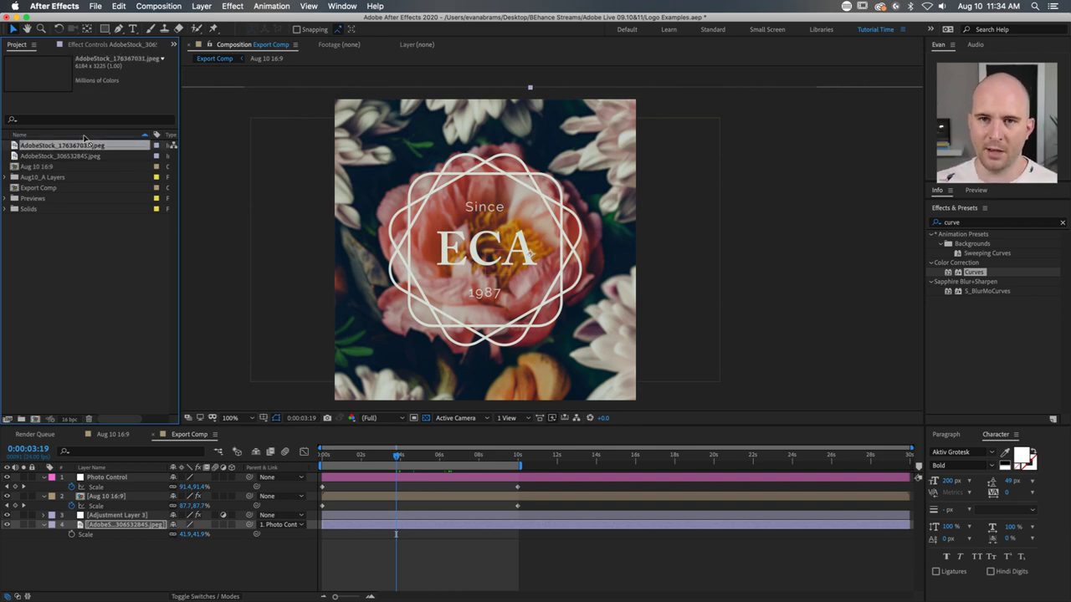
left_click_drag(84, 139, 108, 516)
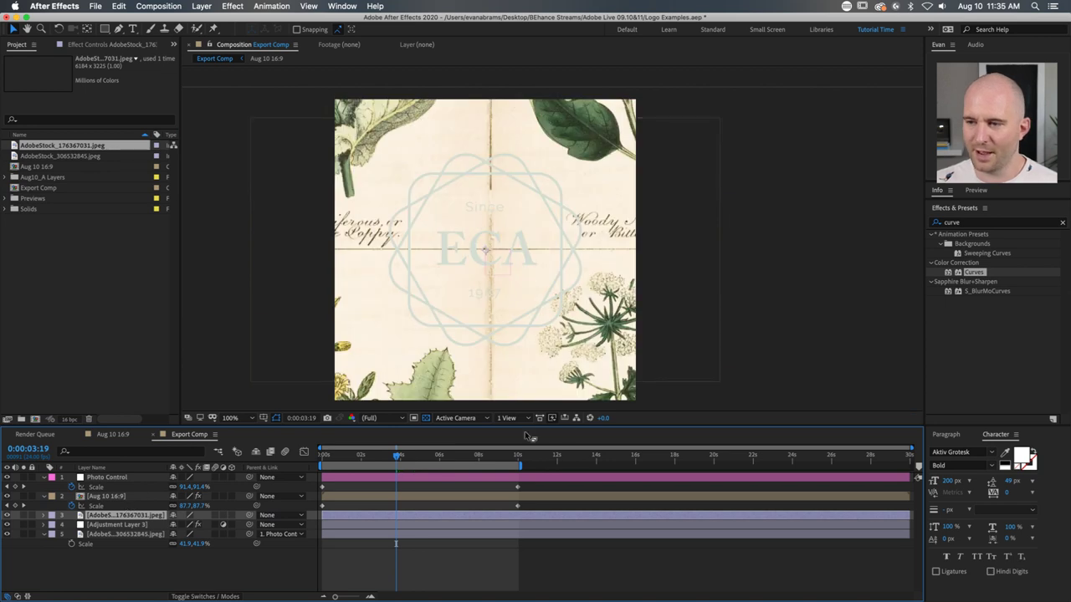
left_click_drag(134, 519, 121, 528)
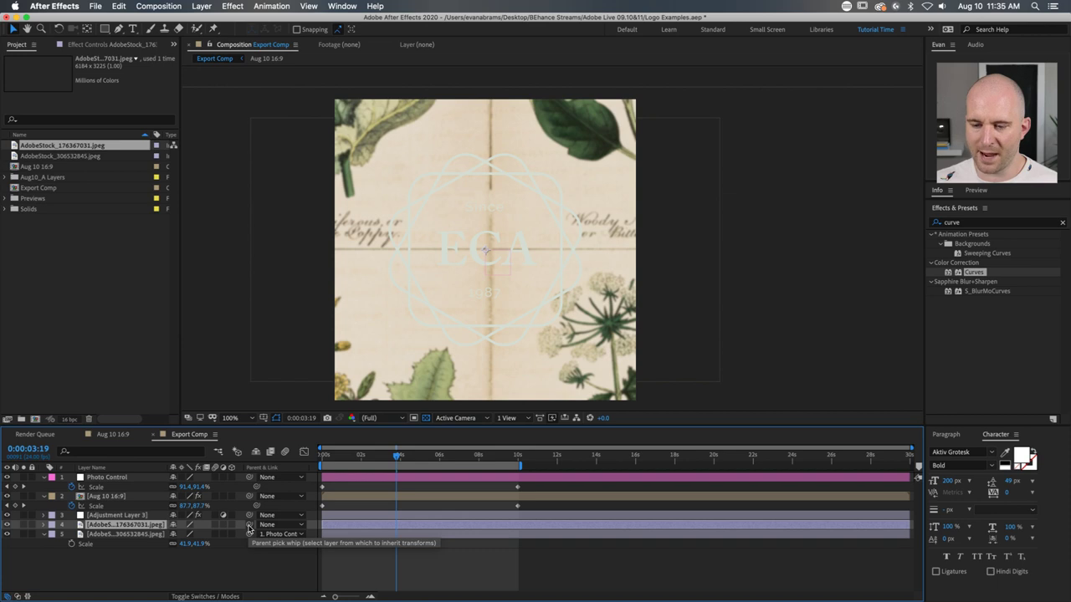
left_click_drag(248, 526, 115, 480)
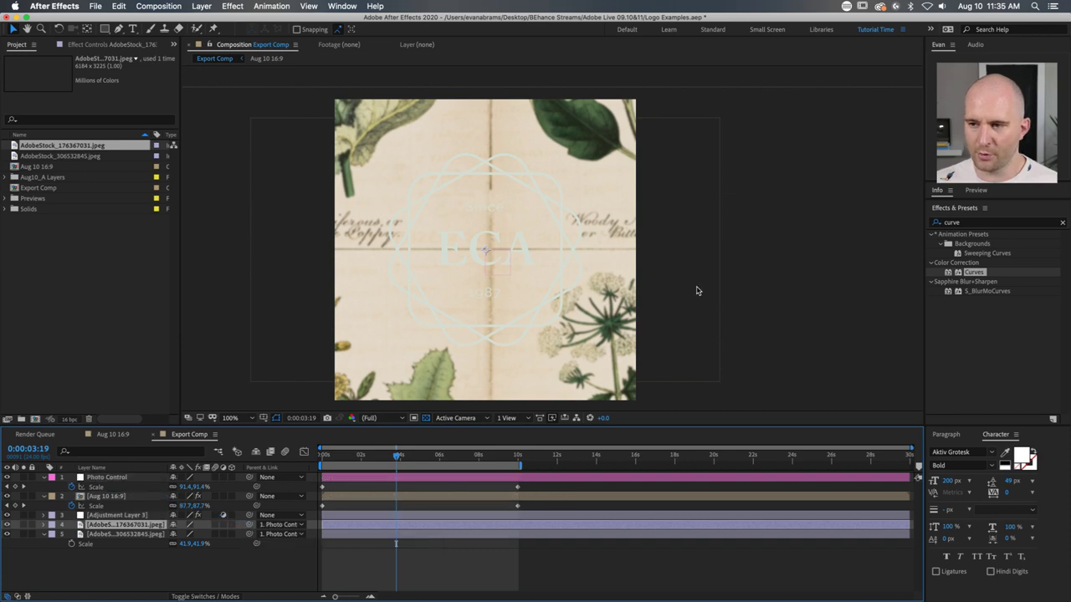
Step: Scale the botanical photo to 75.4%, reposition it, and move to about six seconds
key("comma")
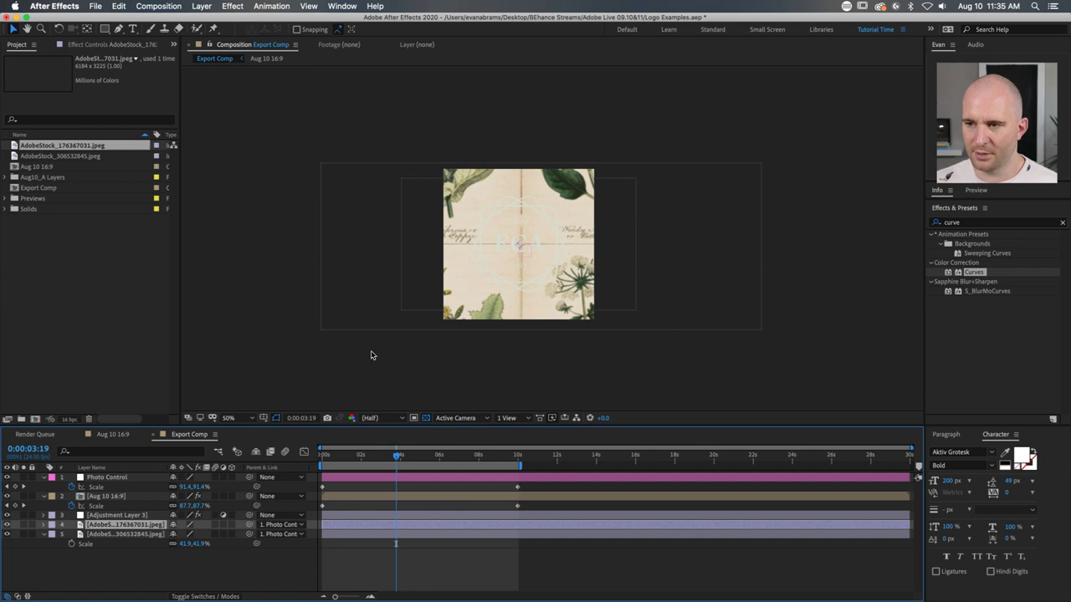
key("s")
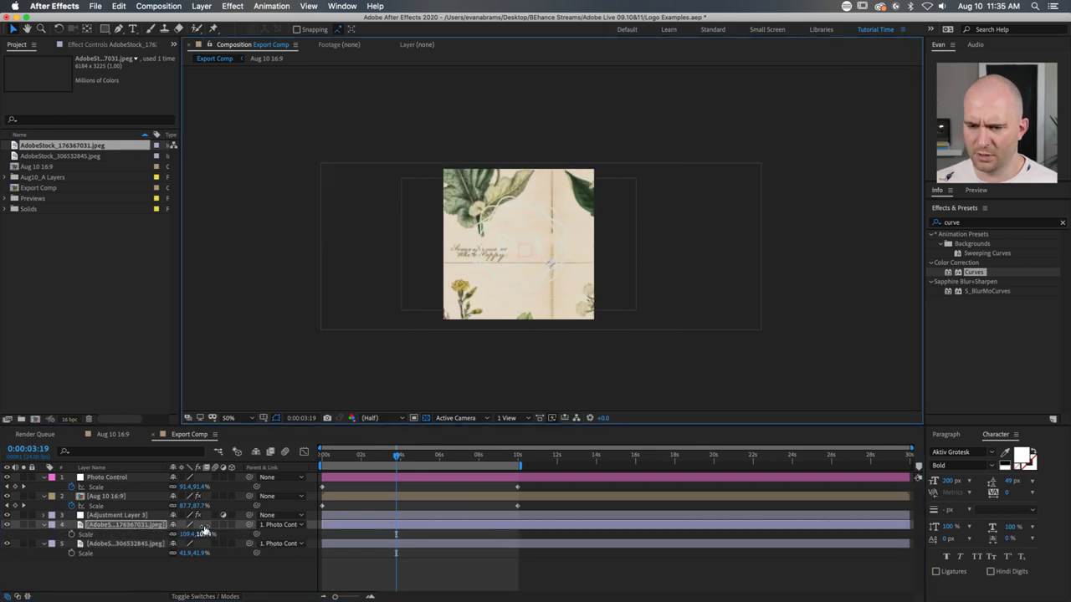
left_click_drag(204, 532, 621, 234)
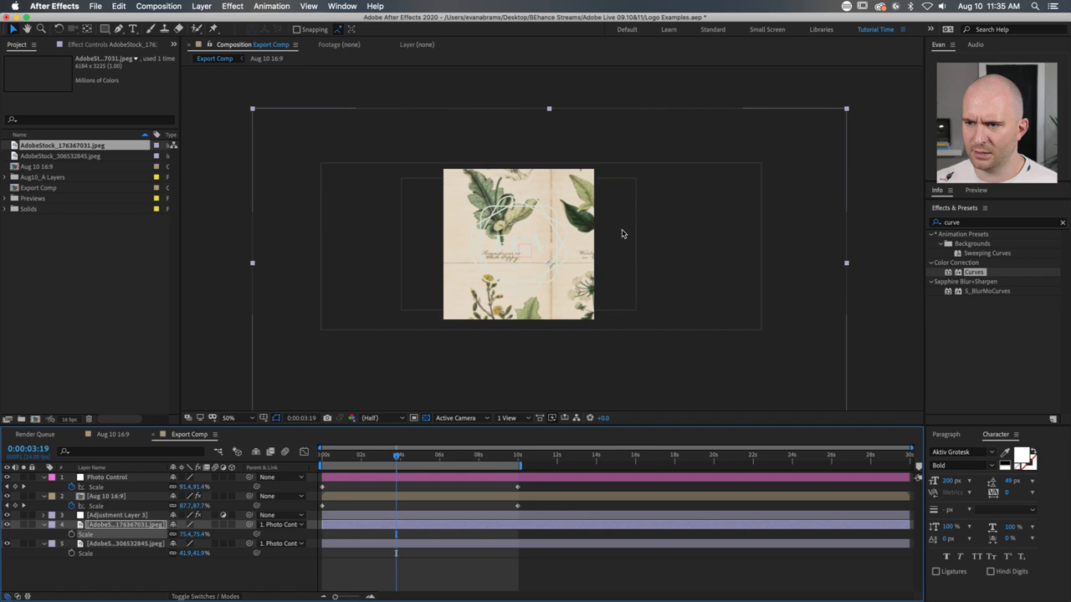
key("slash")
left_click_drag(746, 248, 420, 68)
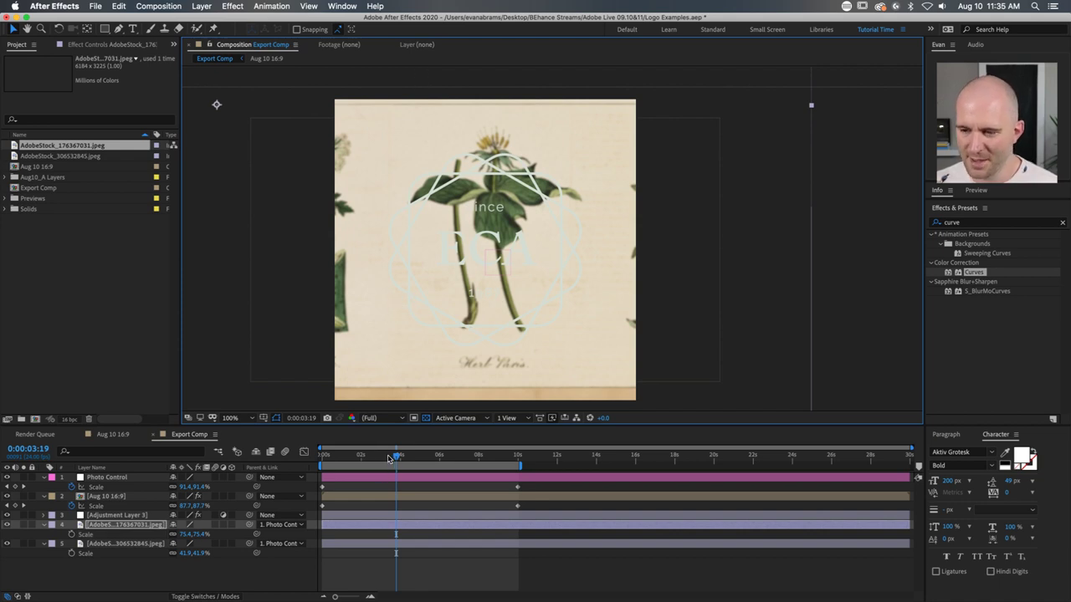
left_click_drag(390, 458, 441, 458)
left_click(440, 498)
left_click(100, 44)
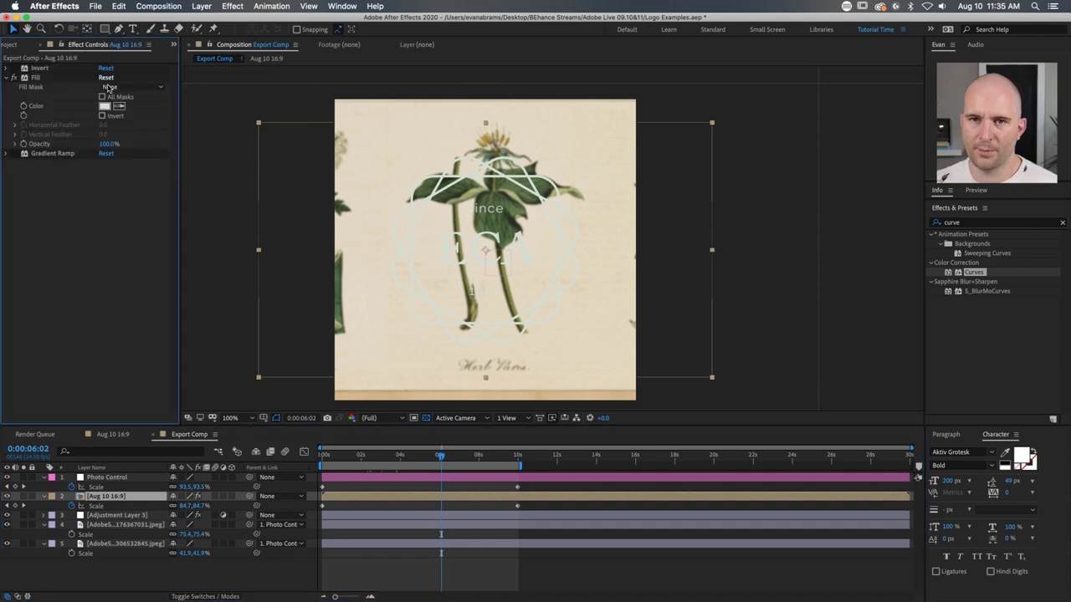
Step: Tint the logo fill dark green and shrink the botanical photo to 41.9%
left_click(463, 201)
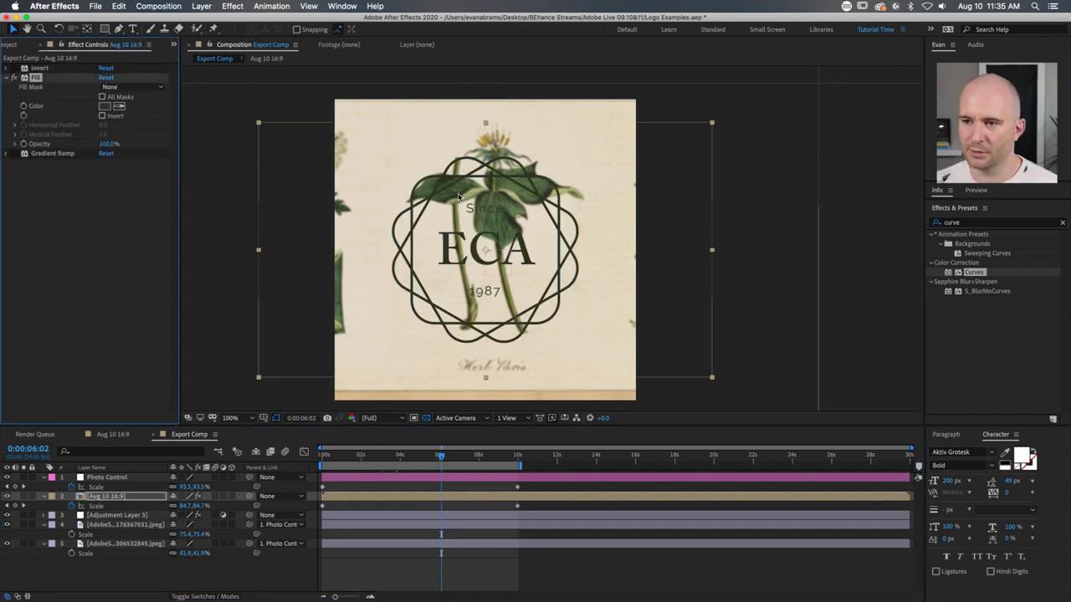
mouse_move(437, 458)
left_mouse_down()
mouse_move(328, 453)
mouse_move(489, 454)
mouse_move(338, 454)
mouse_move(421, 454)
left_mouse_up()
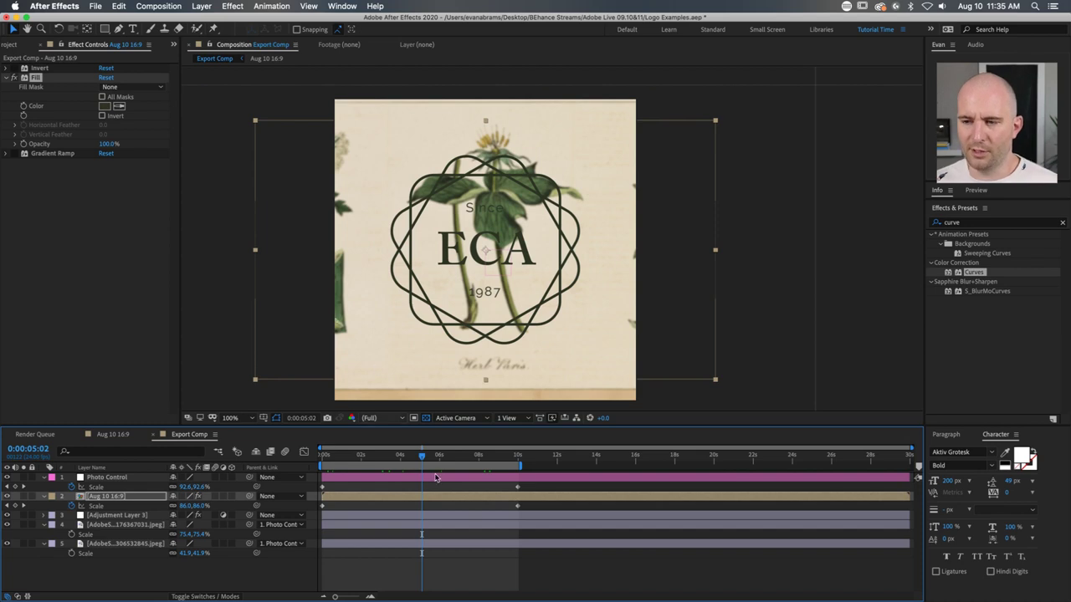
left_click(146, 525)
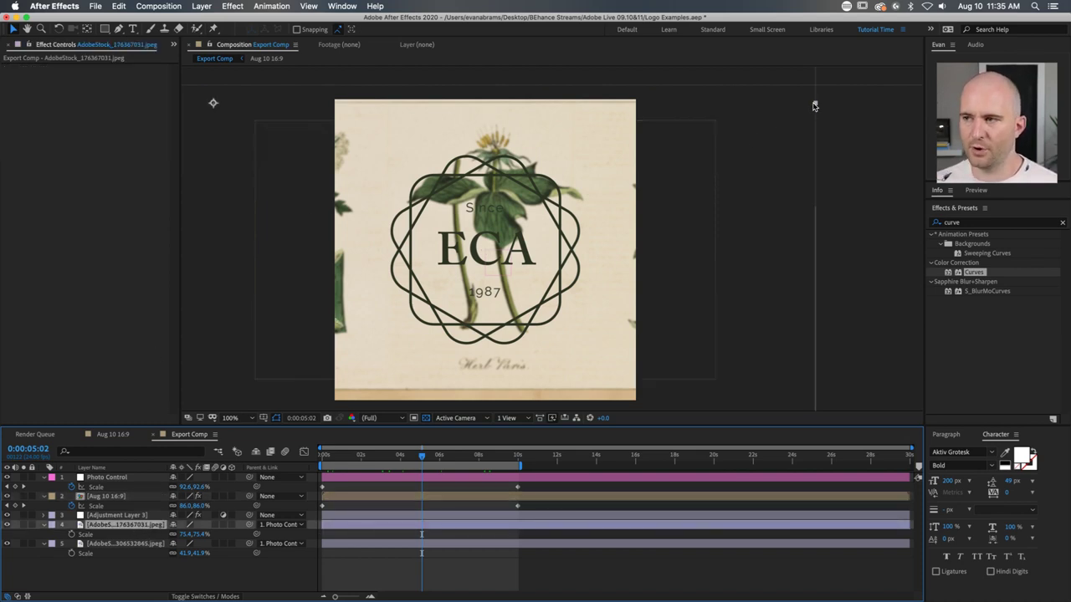
left_click_drag(815, 103, 694, 104)
left_click_drag(661, 138, 468, 252)
left_click_drag(585, 253, 587, 251)
mouse_move(831, 247)
left_mouse_down()
mouse_move(792, 250)
mouse_move(820, 250)
left_mouse_up()
Step: Preview the animation from the start, then hide the botanical photo layer
left_click_drag(512, 460, 309, 466)
key("space")
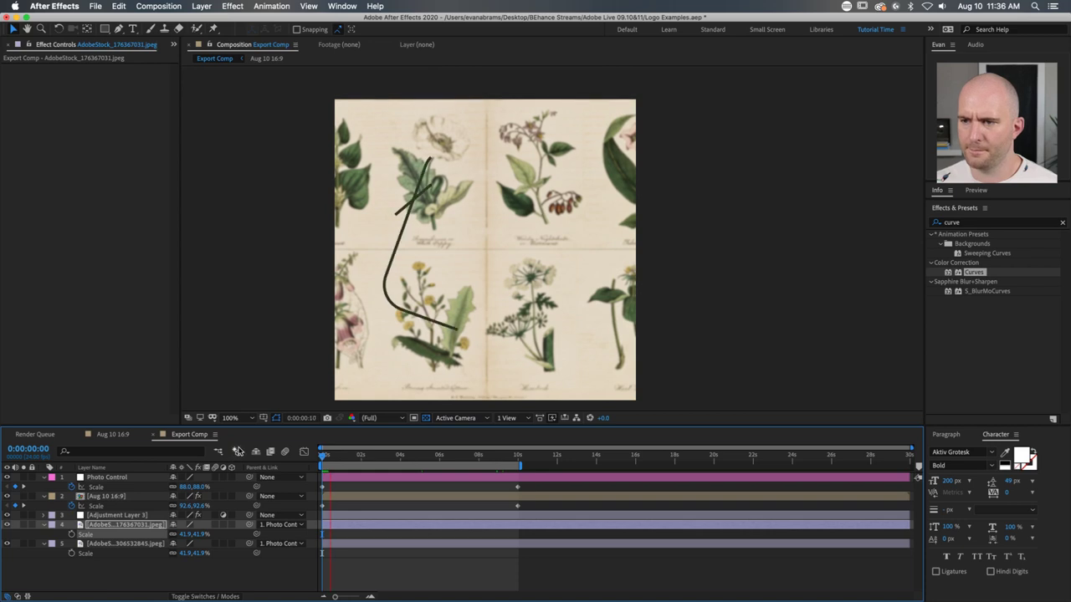
key("space")
left_click_drag(402, 459, 475, 459)
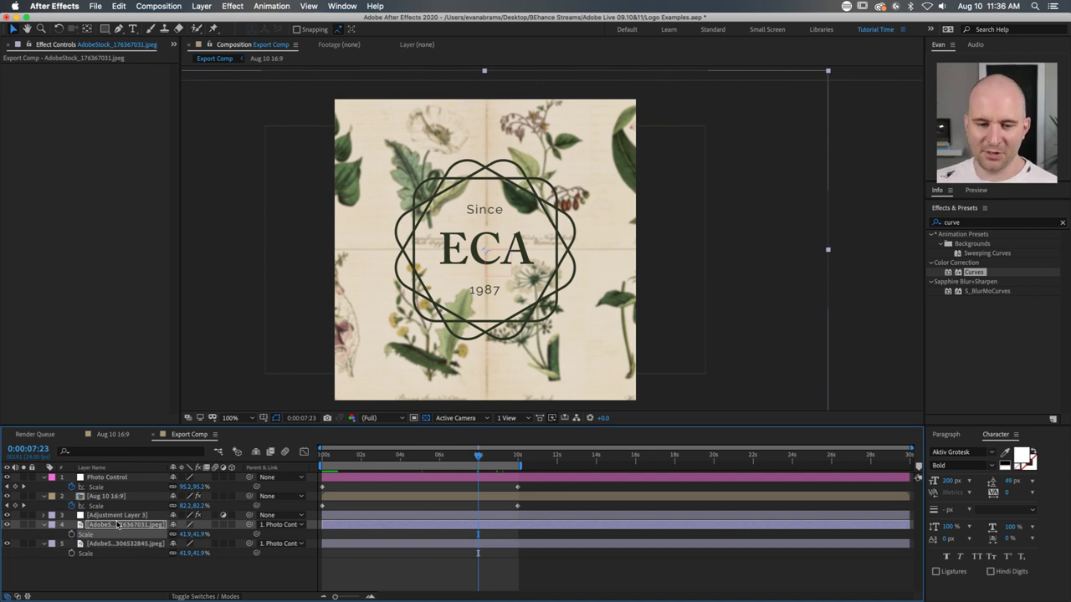
left_click(7, 525)
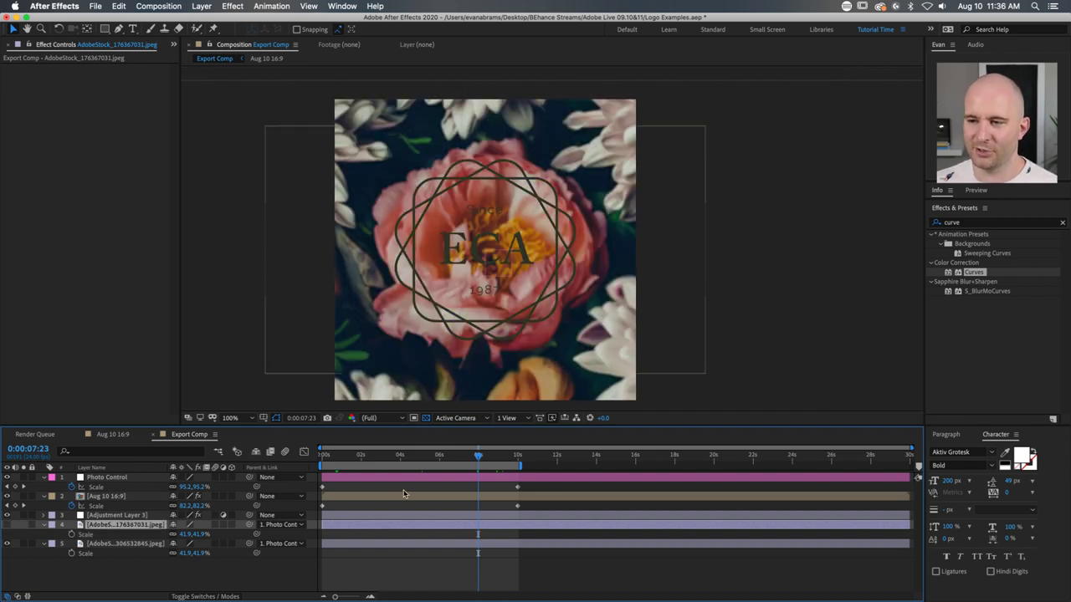
Step: Set the Aug 10 16:9 logo's Fill color to near-white
left_click(392, 480)
left_click(388, 497)
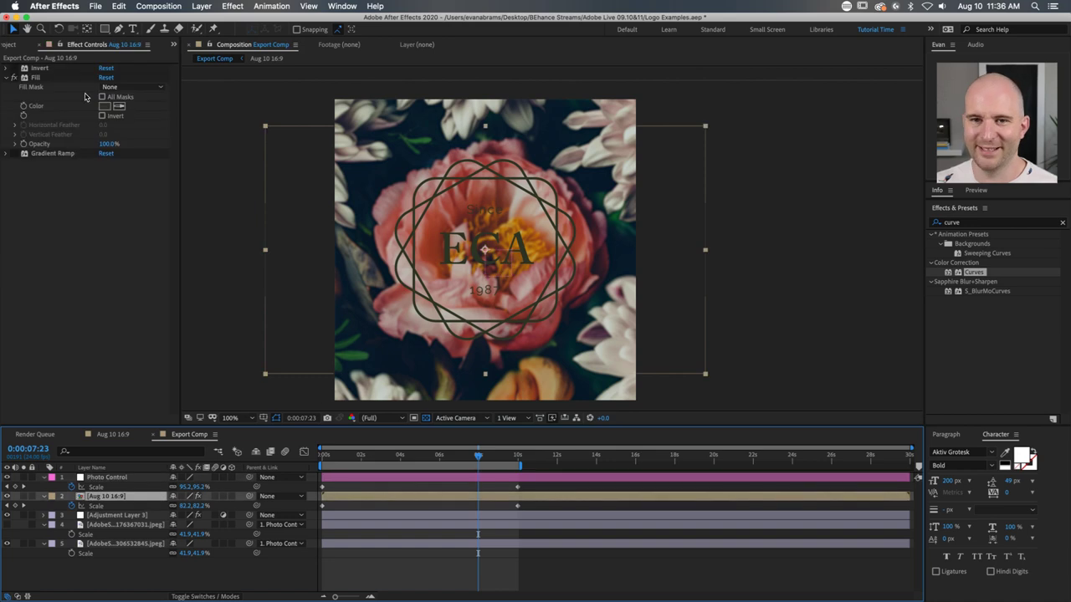
left_click(120, 106)
left_click(474, 139)
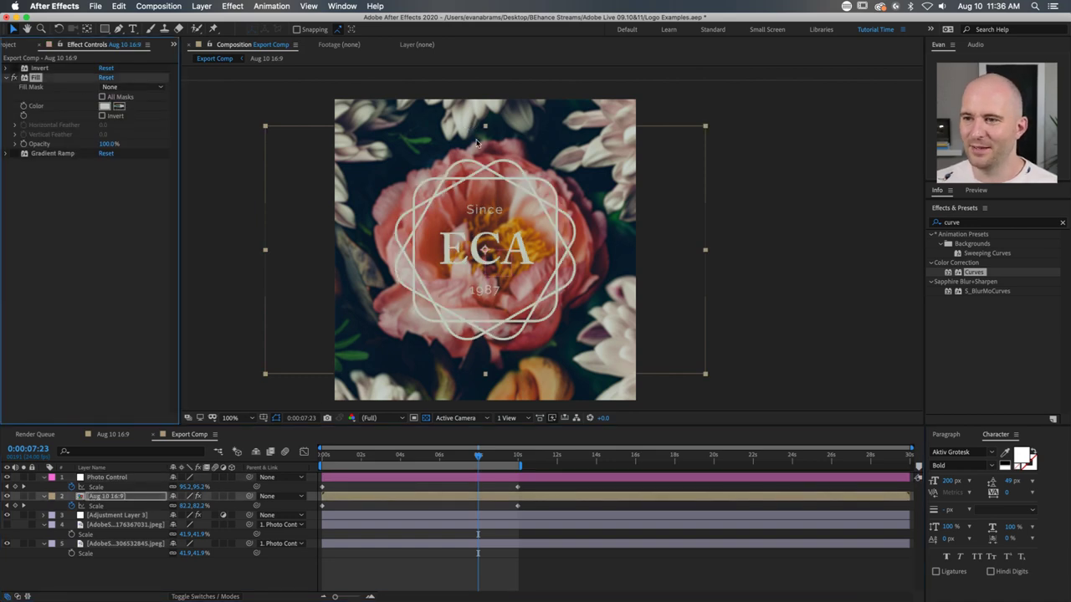
left_click(106, 107)
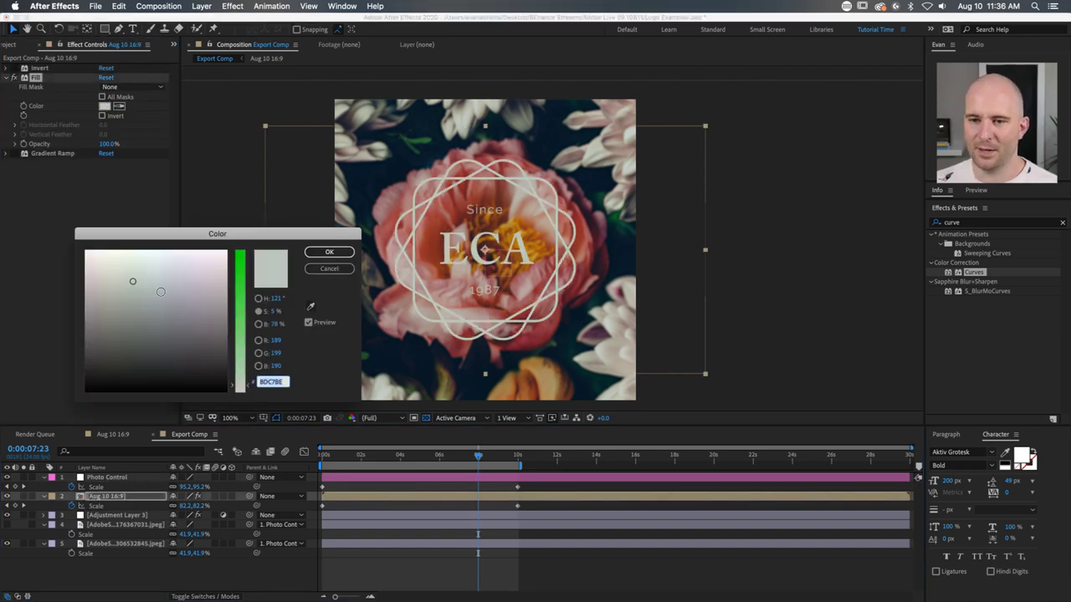
left_click(144, 263)
left_click(329, 252)
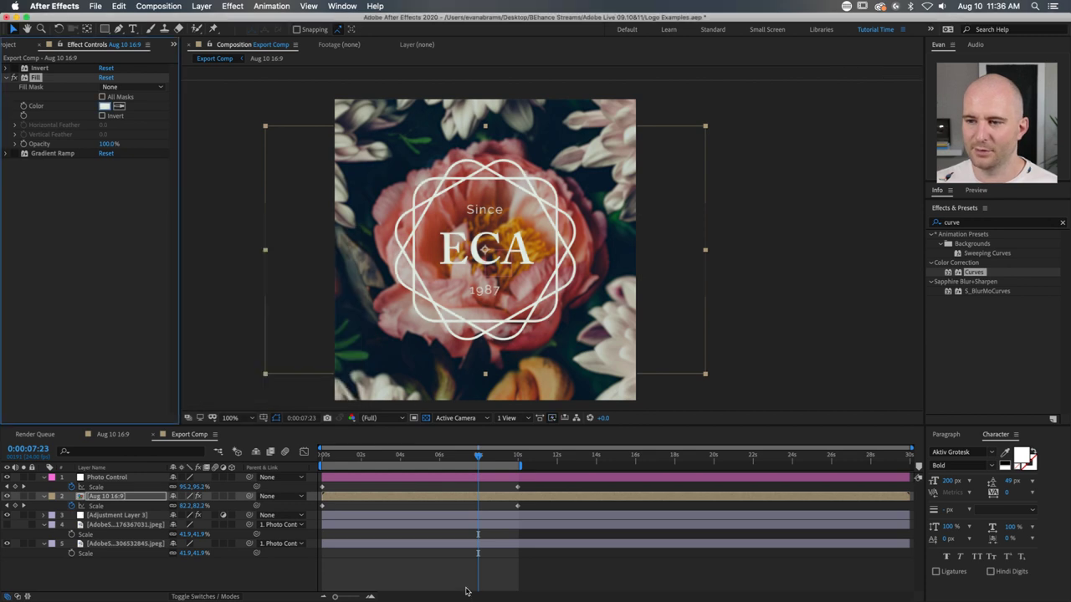
Step: Preview the logo scale animation from the start, scrubbing around three seconds
left_click(466, 591)
key("Home")
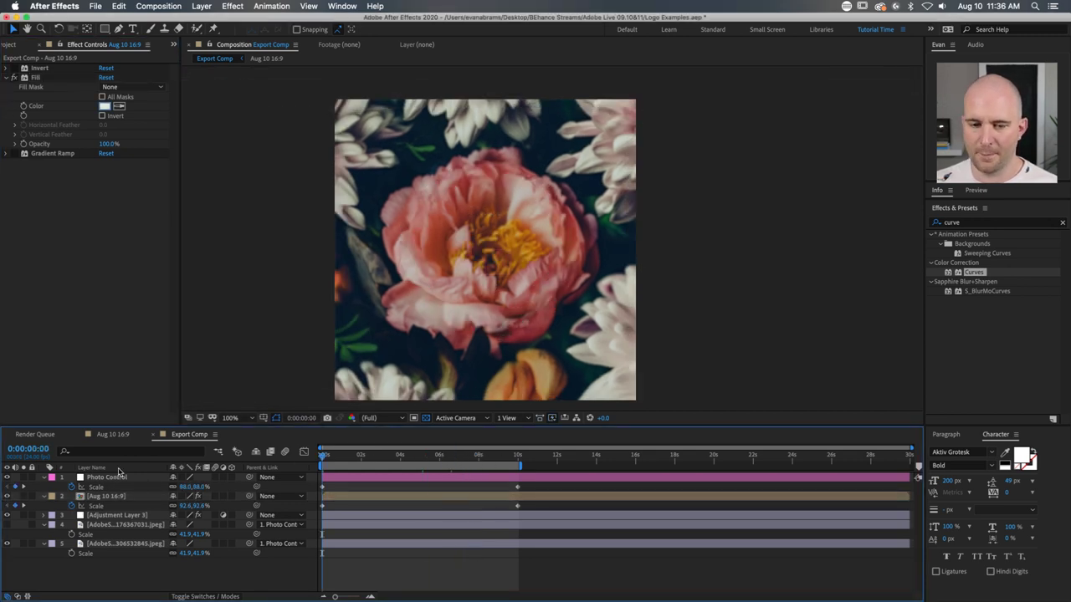
key("space")
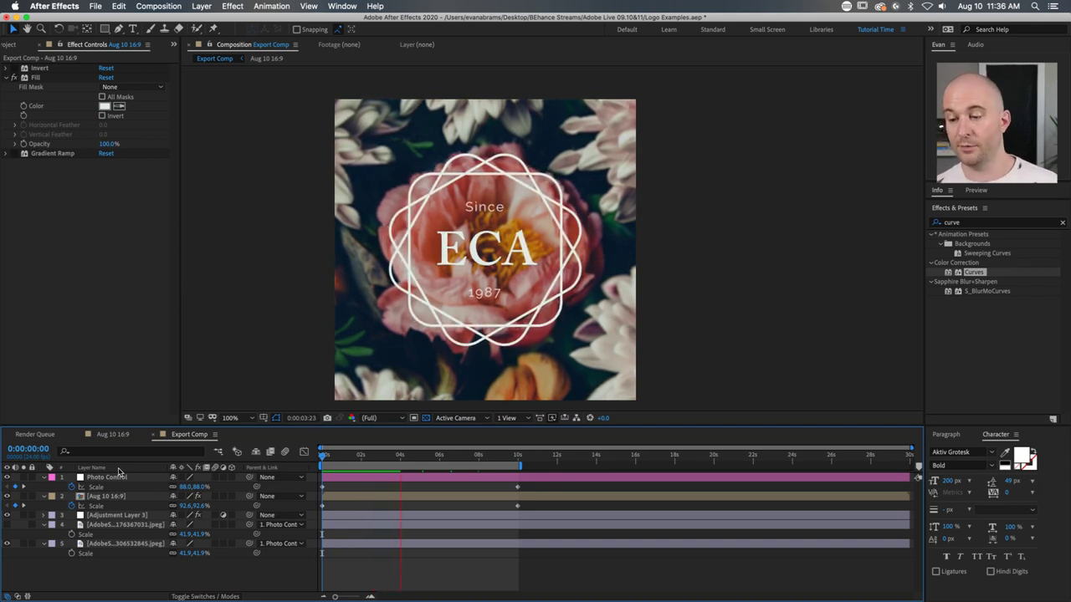
left_click(373, 462)
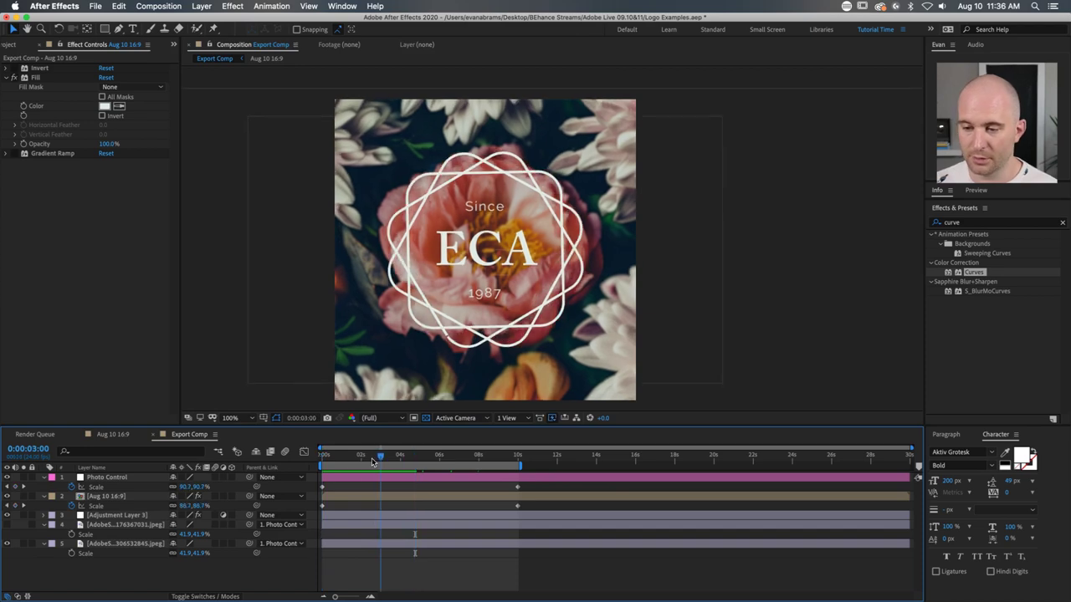
left_click_drag(373, 462, 422, 456)
left_click(10, 44)
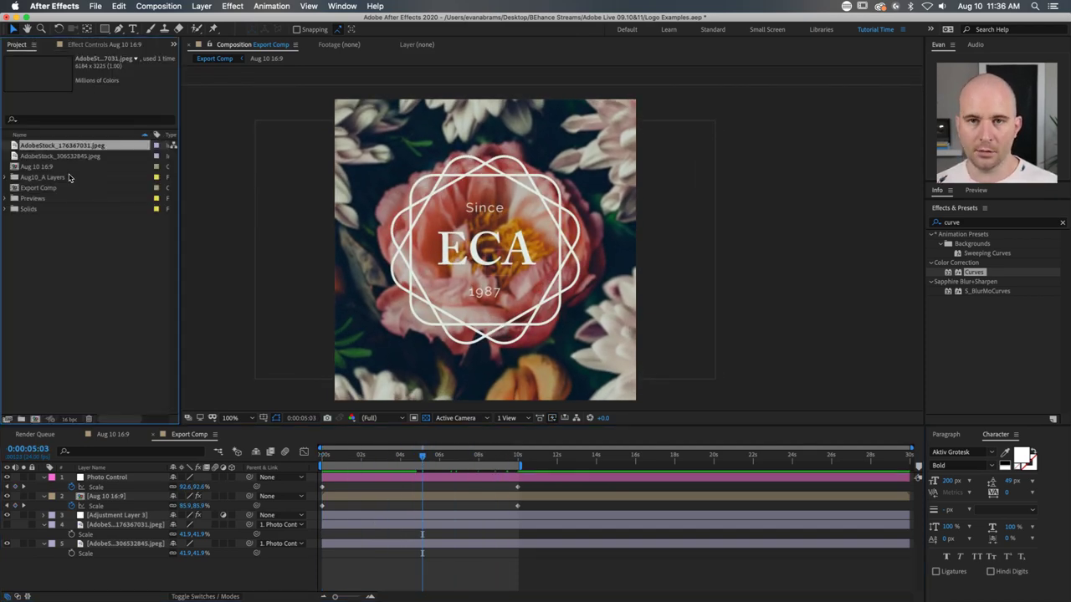
left_click(94, 269)
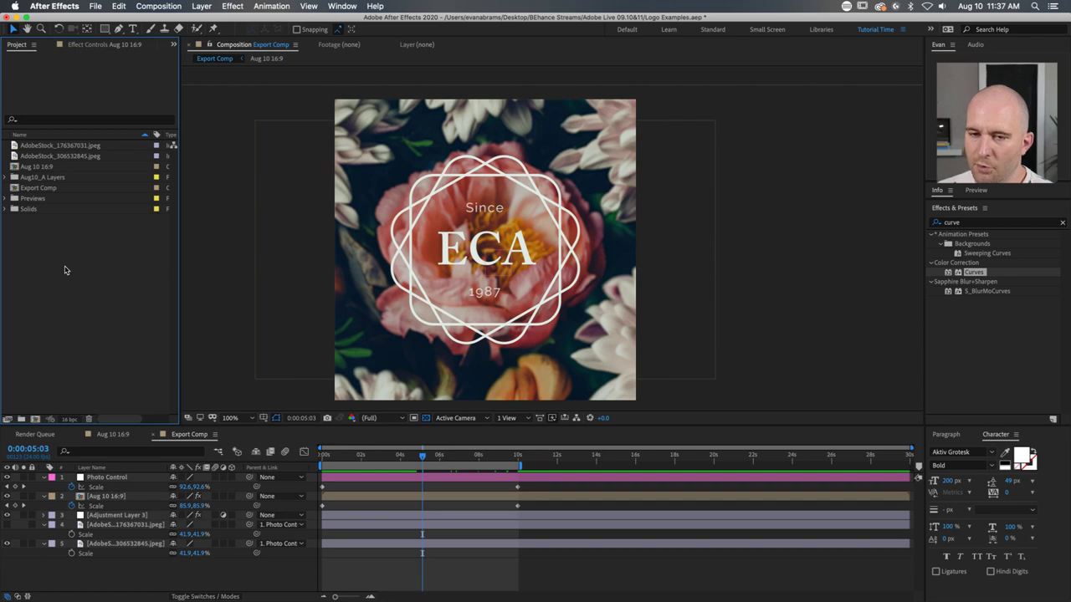
Step: Rename Export Comp to 'Export Comp A' and duplicate it as 'Export Comp B'
left_click(53, 190)
key("Return")
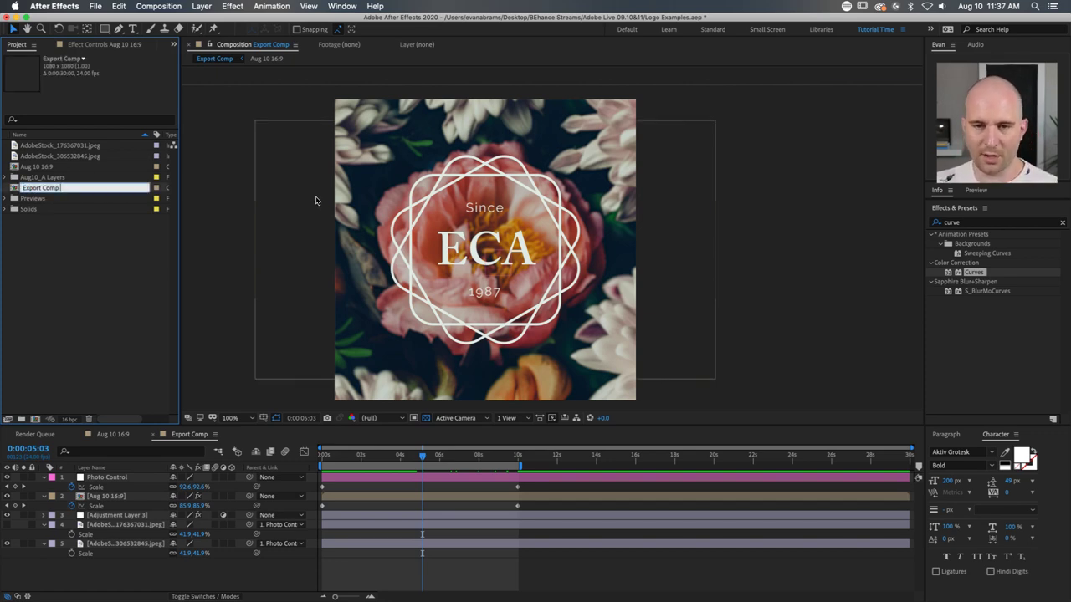
type("A")
key("Return")
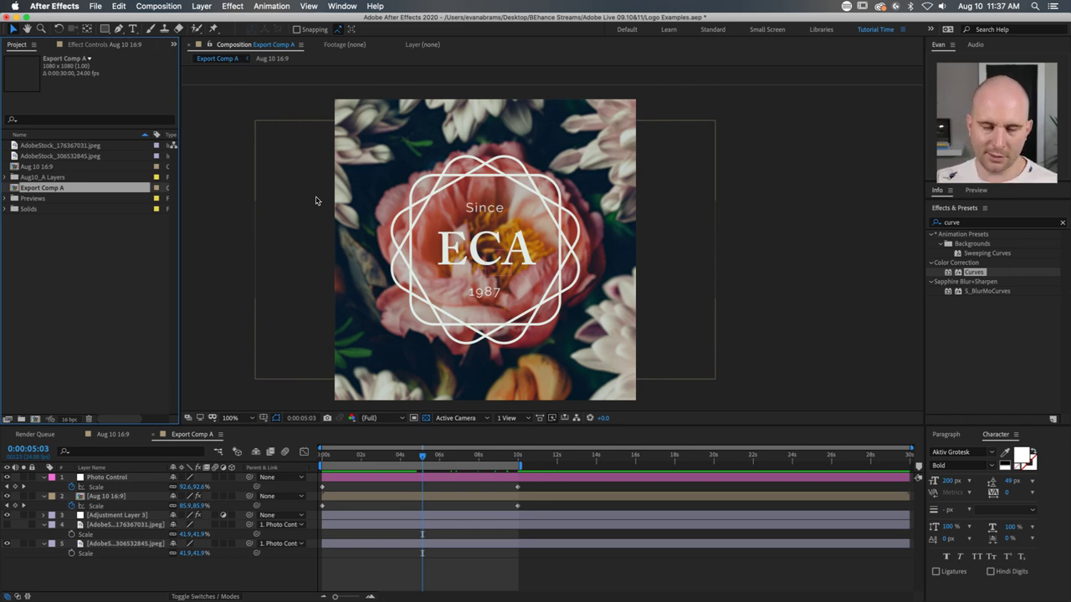
key("super+d")
key("Return")
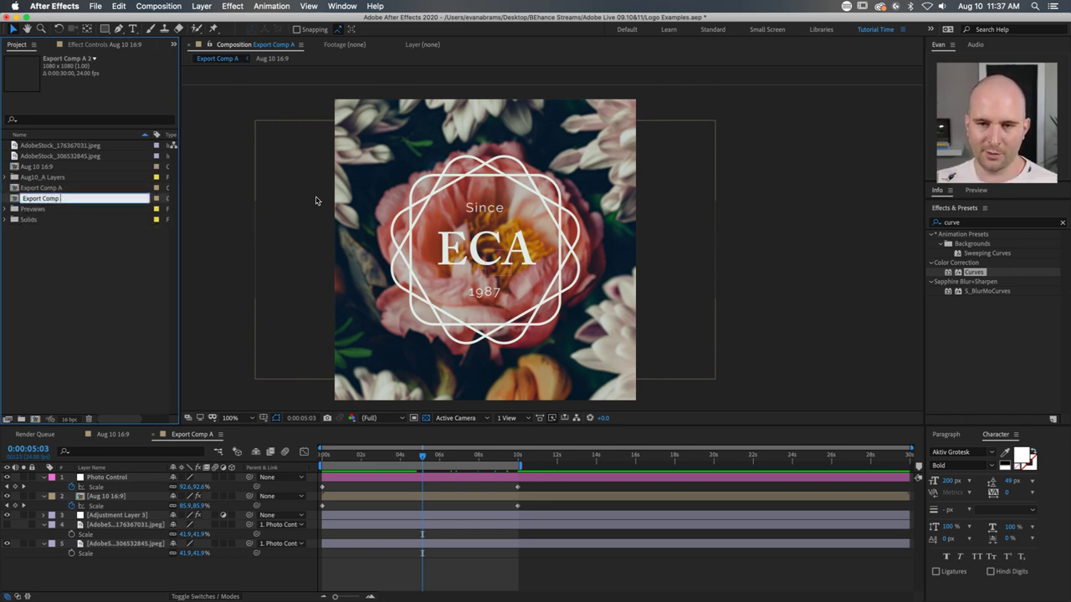
type("B")
key("Return")
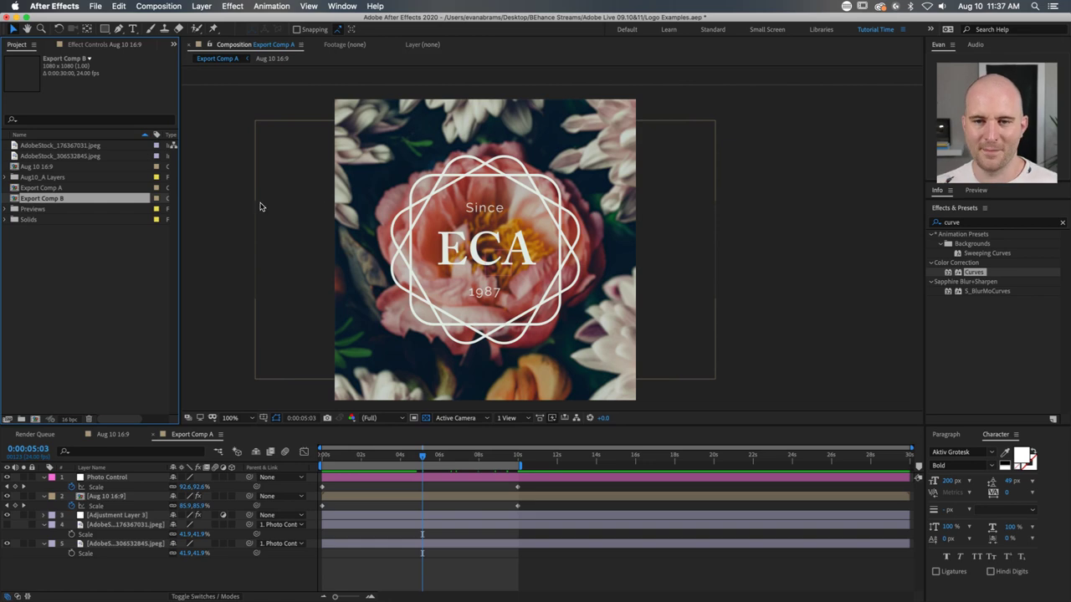
Step: Open Export Comp B, then Export Comp A, and select the Aug 10 16:9 logo layer
double_click(57, 200)
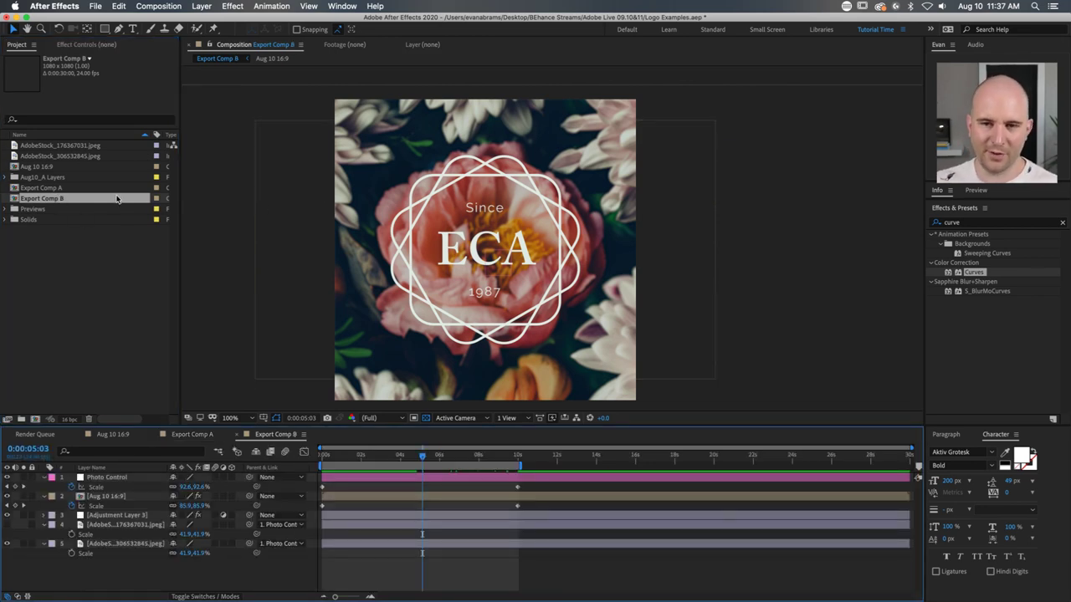
double_click(55, 189)
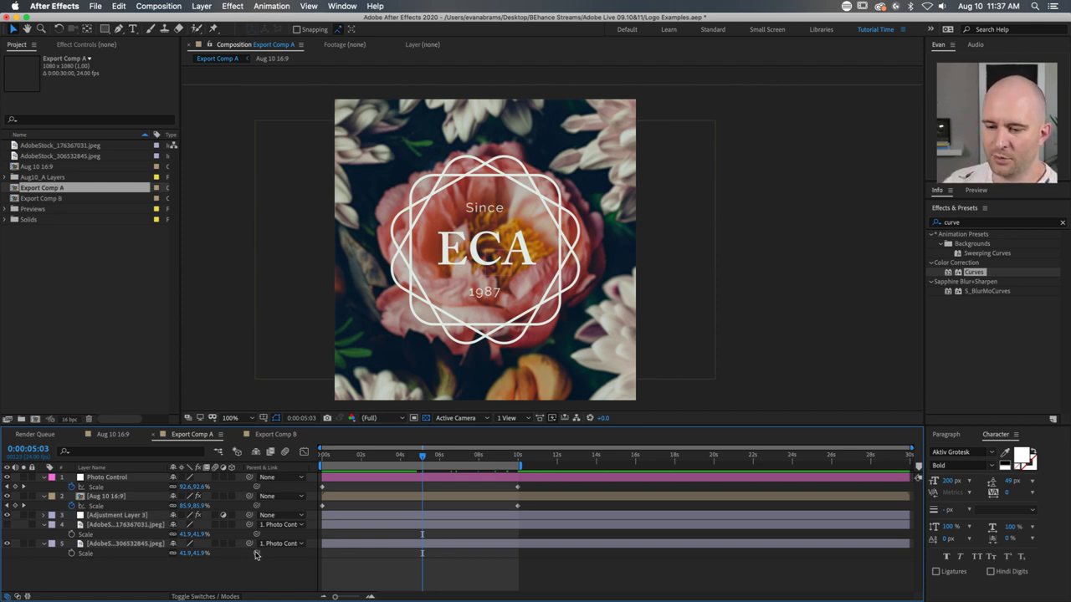
left_click(260, 494)
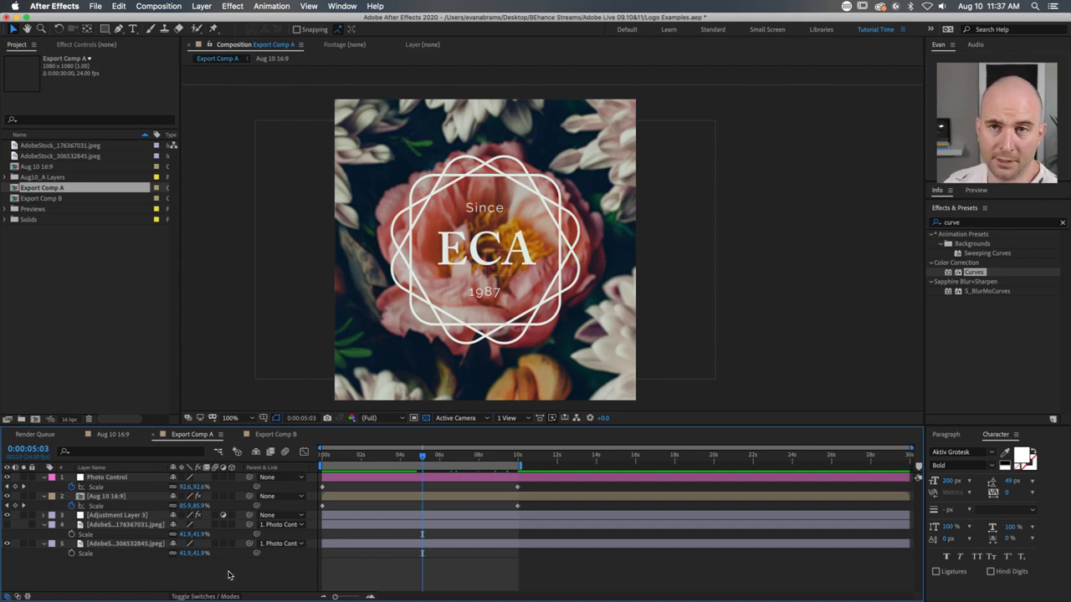
left_click(410, 496)
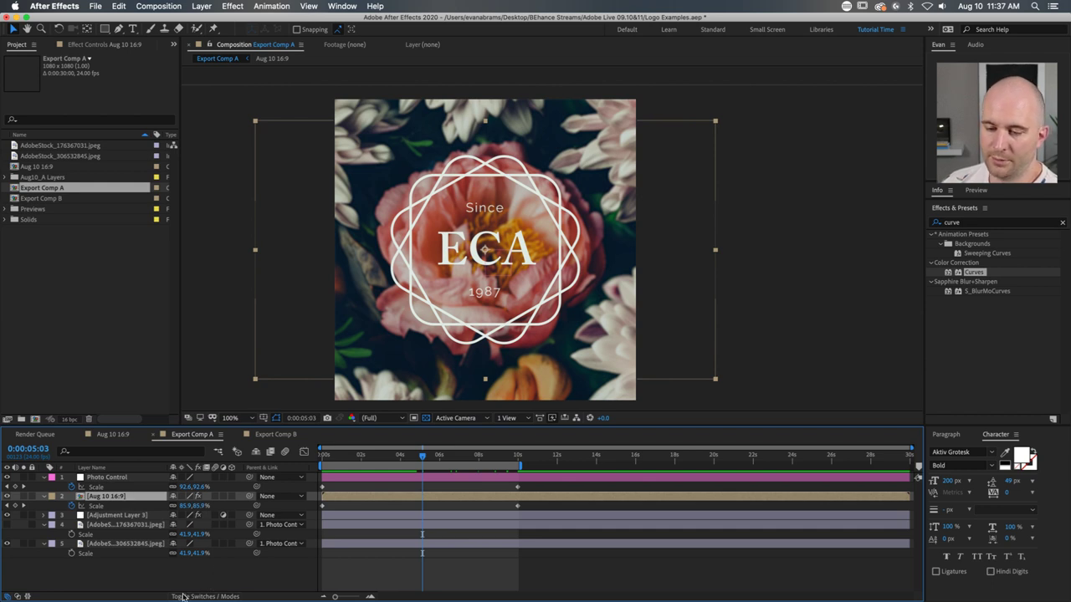
Step: Show the layers' Mode column, move to 0:00:04:16 and magnify the comp to 200%
left_click(241, 596)
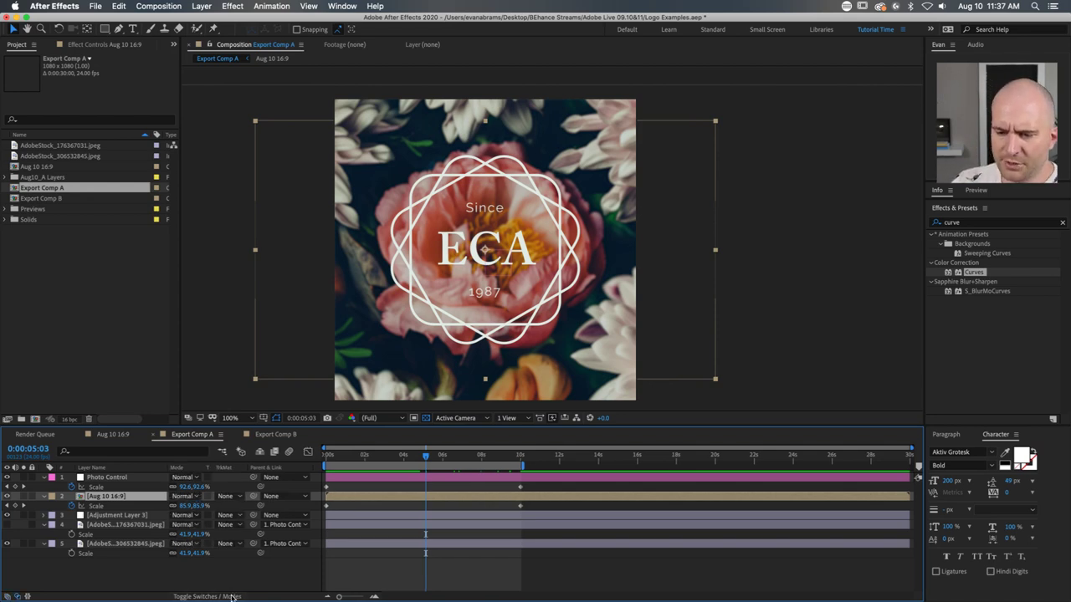
left_click(236, 597)
left_click(234, 597)
left_click(235, 596)
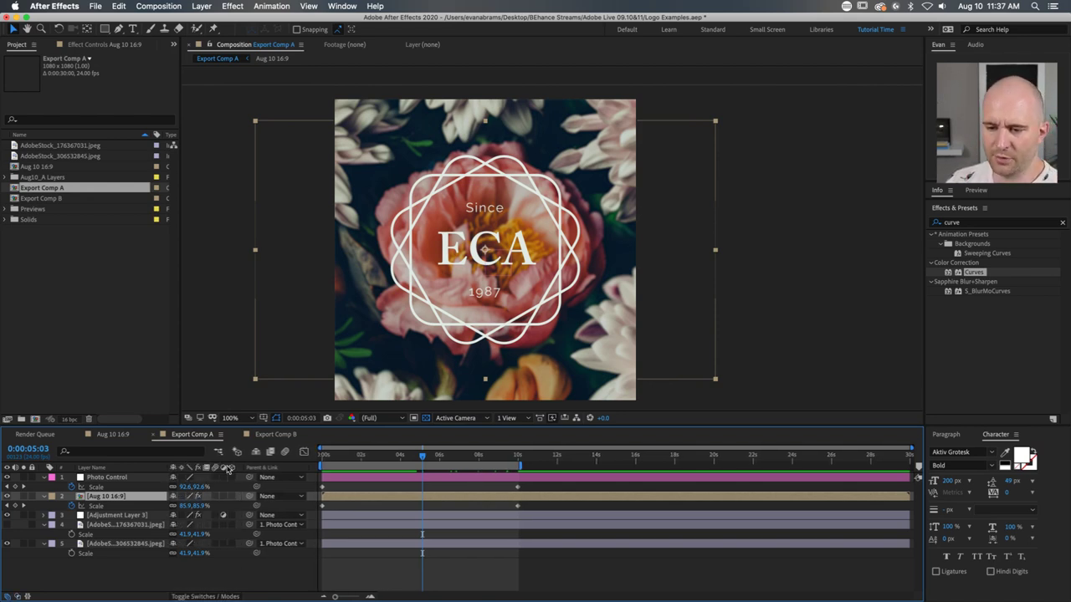
left_click(217, 597)
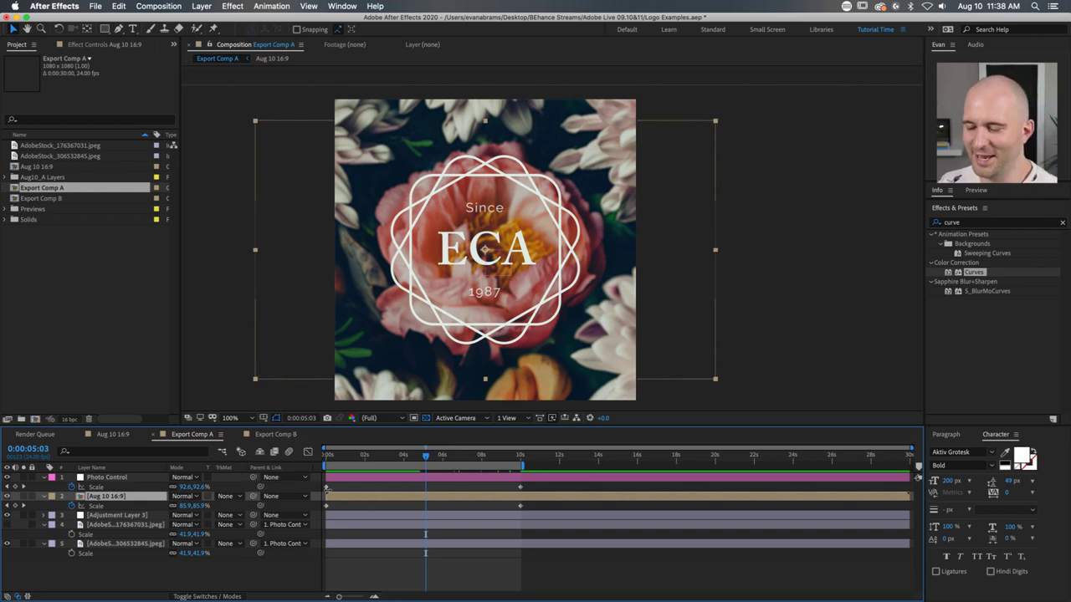
left_click_drag(433, 456, 417, 456)
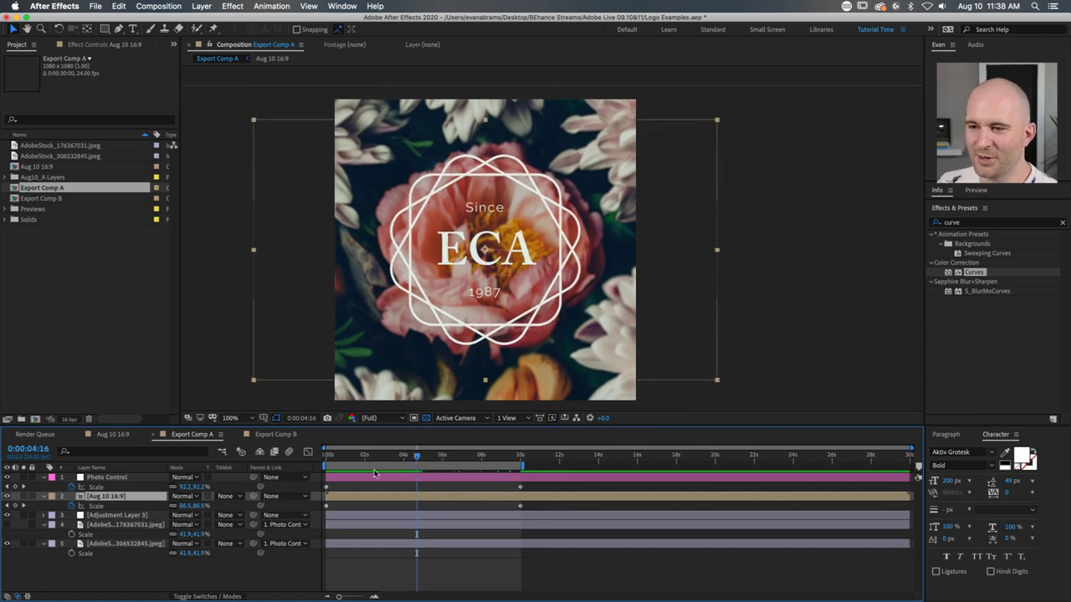
key("period")
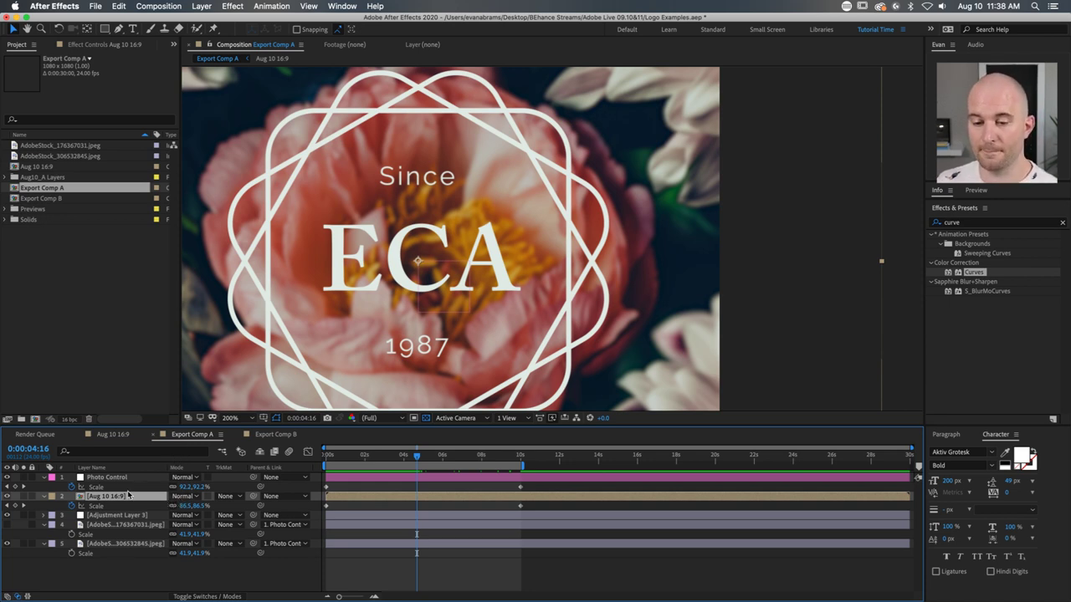
Step: Try Screen blending on the logo layer and test its opacity
left_click(182, 499)
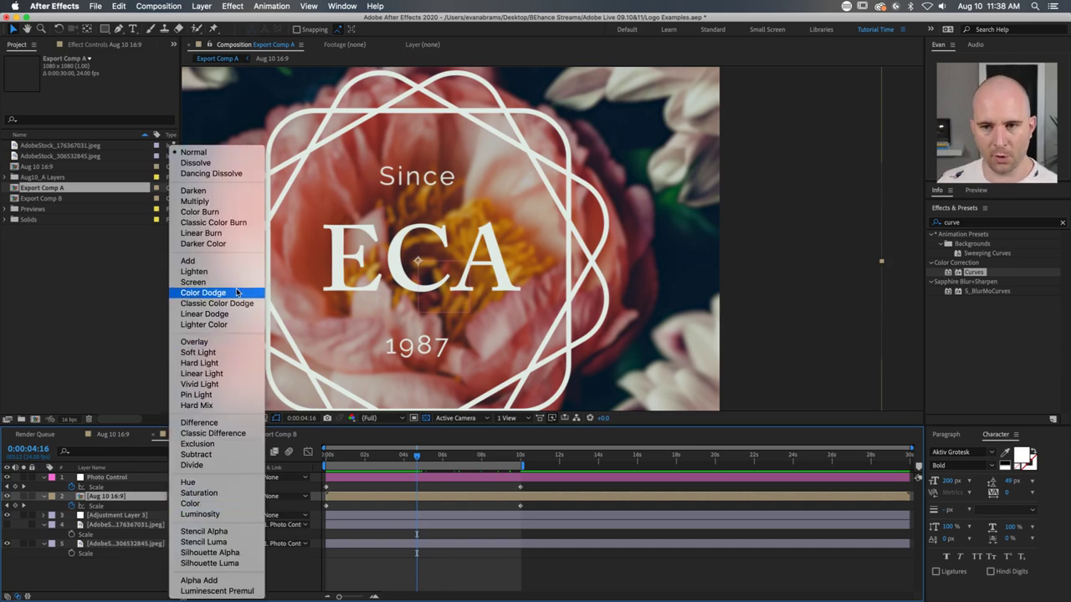
left_click(193, 282)
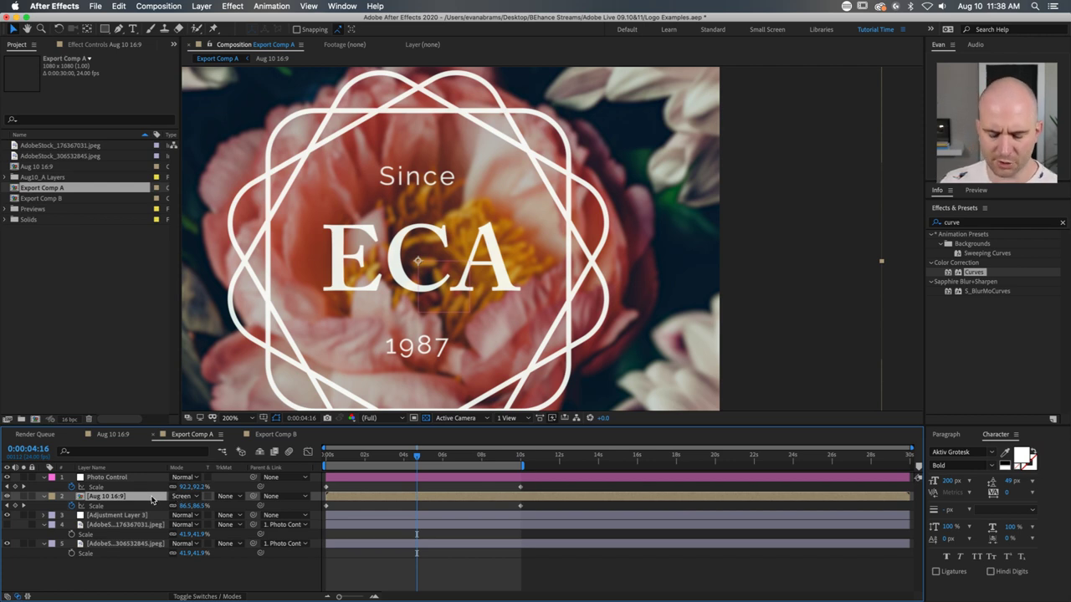
key("t")
mouse_move(178, 505)
left_mouse_down()
mouse_move(151, 505)
mouse_move(173, 507)
left_mouse_up()
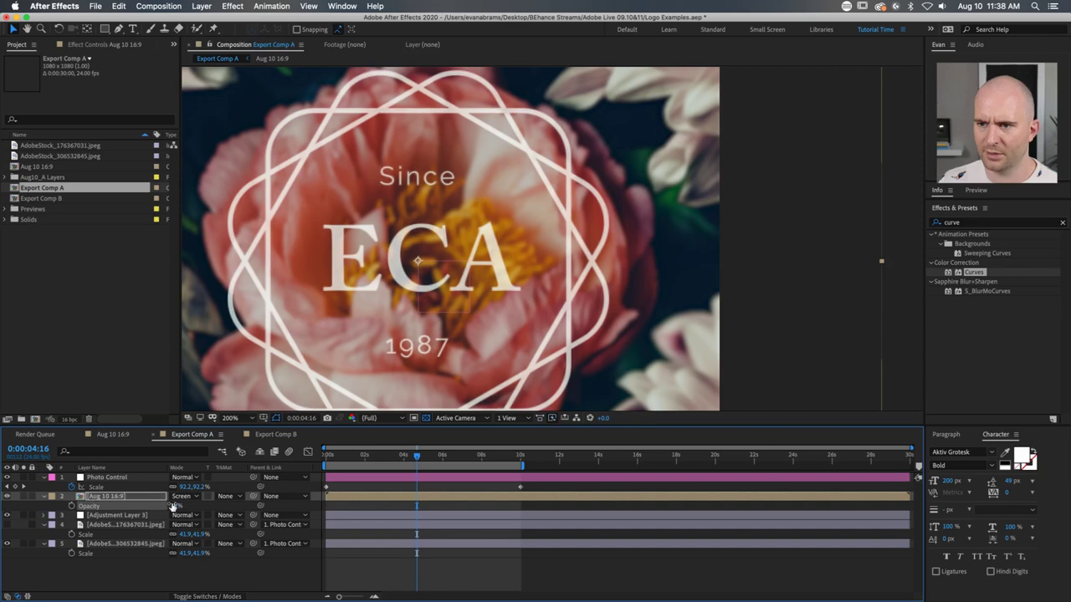
Step: Switch the logo to Add at 76% opacity, restore 100% view, return to start
left_click(183, 496)
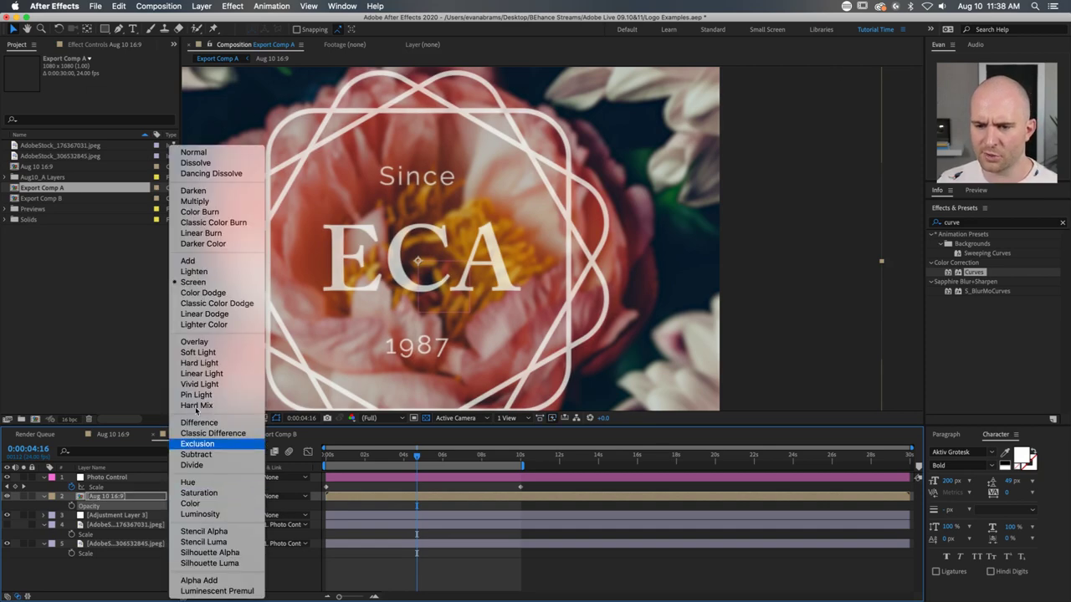
left_click(201, 261)
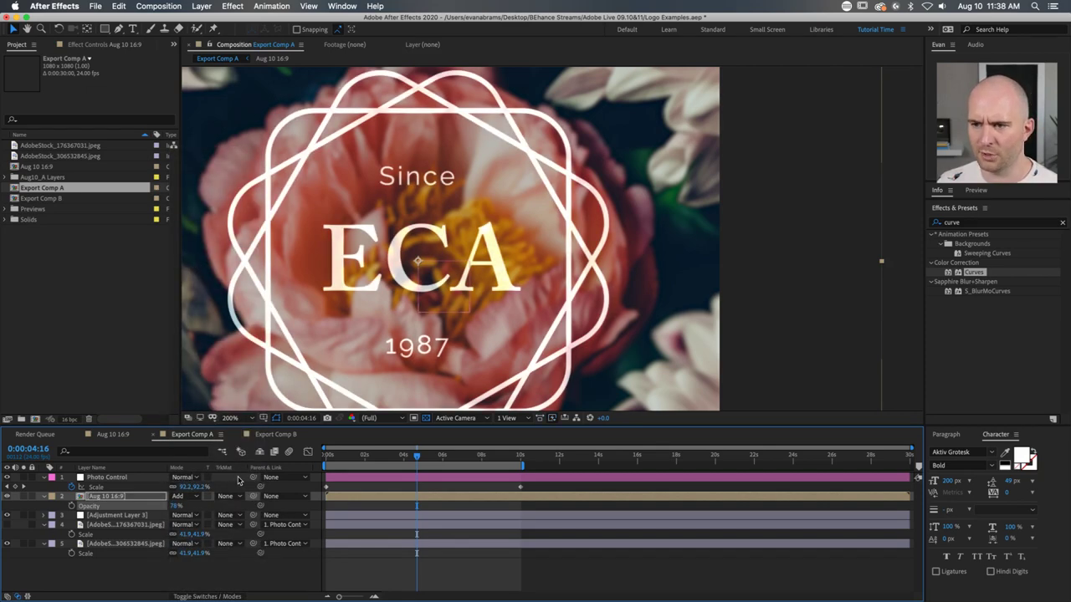
mouse_move(175, 506)
left_mouse_down()
mouse_move(161, 505)
mouse_move(179, 496)
left_mouse_up()
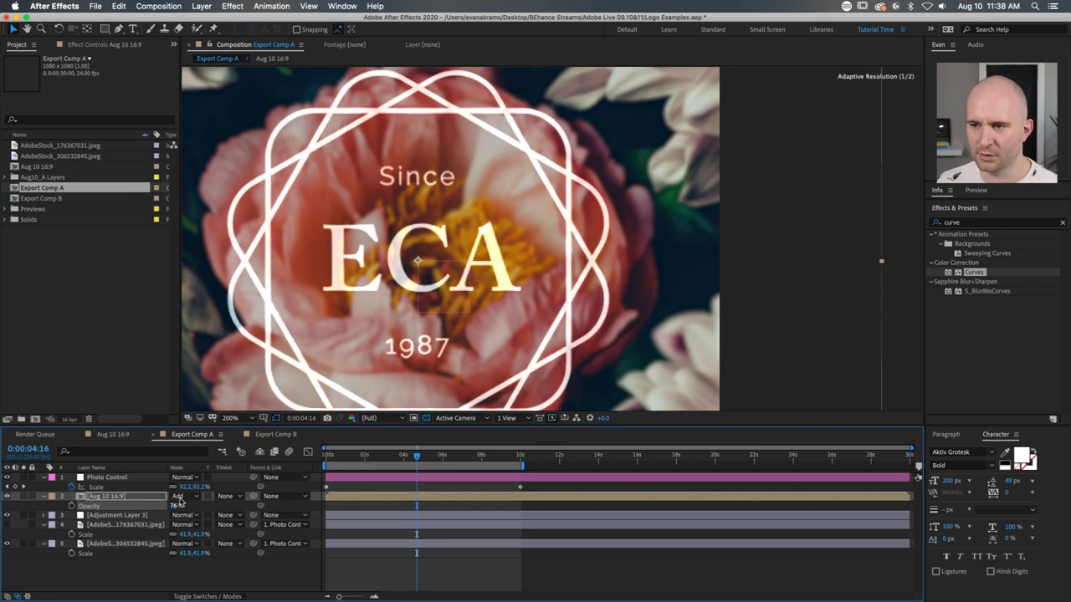
key("comma")
mouse_move(419, 459)
left_mouse_down()
mouse_move(327, 460)
mouse_move(456, 464)
left_mouse_up()
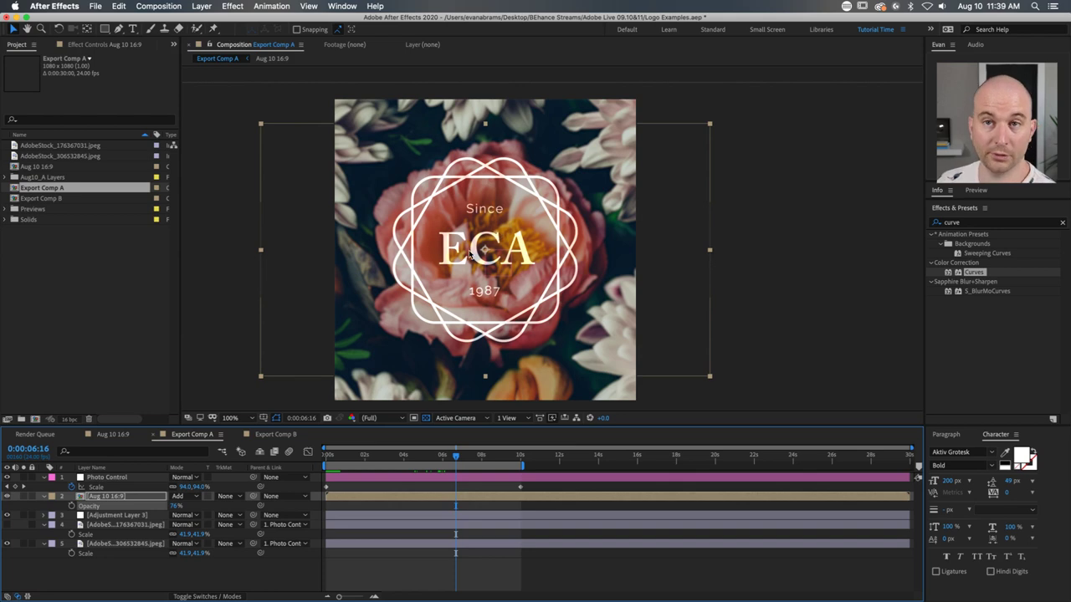
Step: Preview Overlay and Stencil Alpha on the logo at 0:00:05:13, hiding the transparency grid
left_click(194, 501)
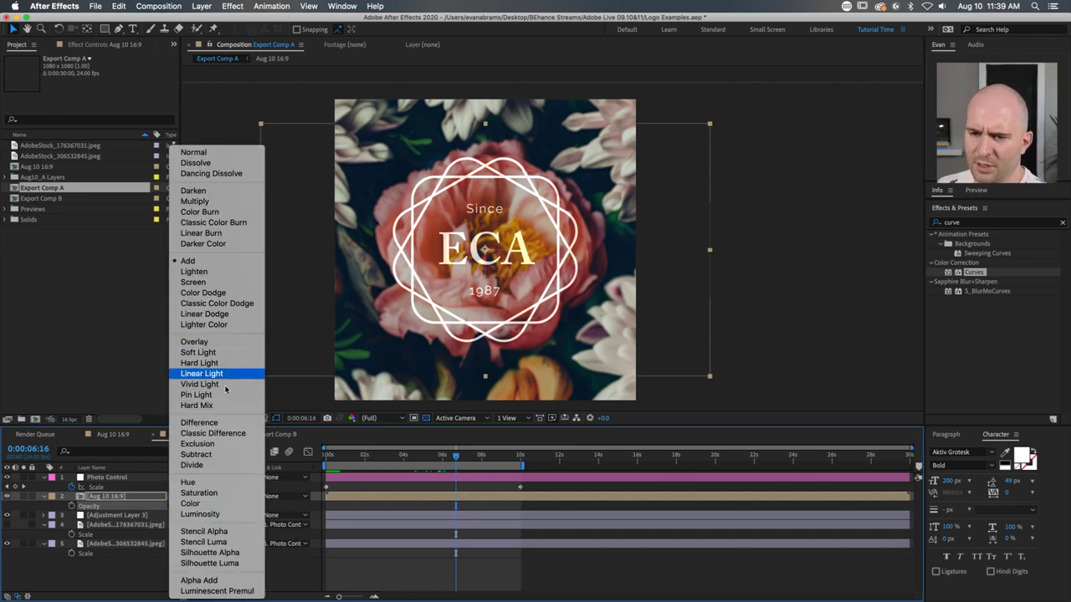
left_click(208, 342)
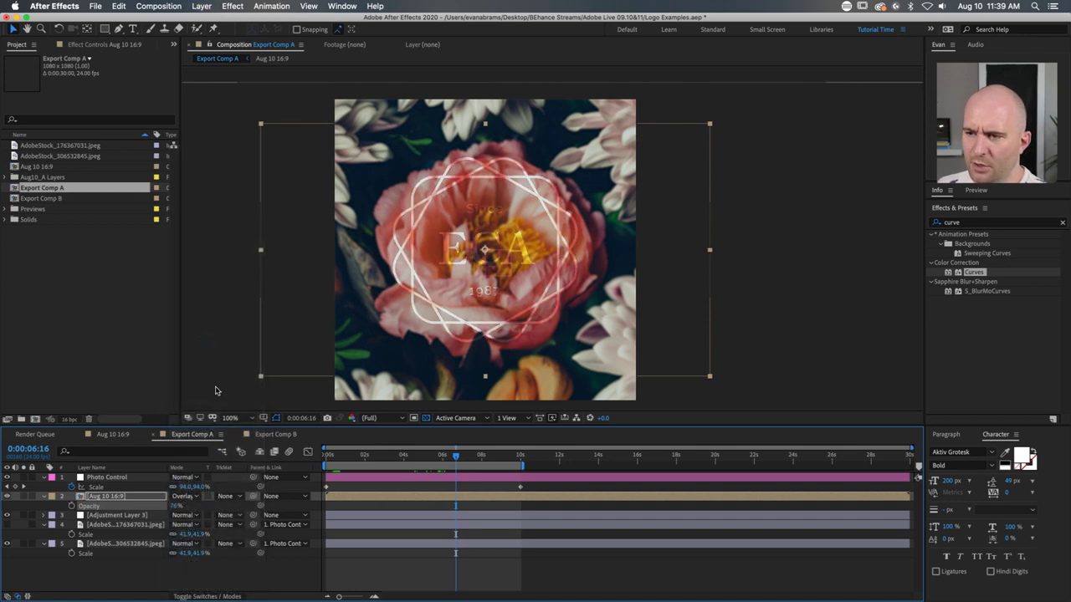
left_click(333, 465)
left_click_drag(333, 466, 418, 466)
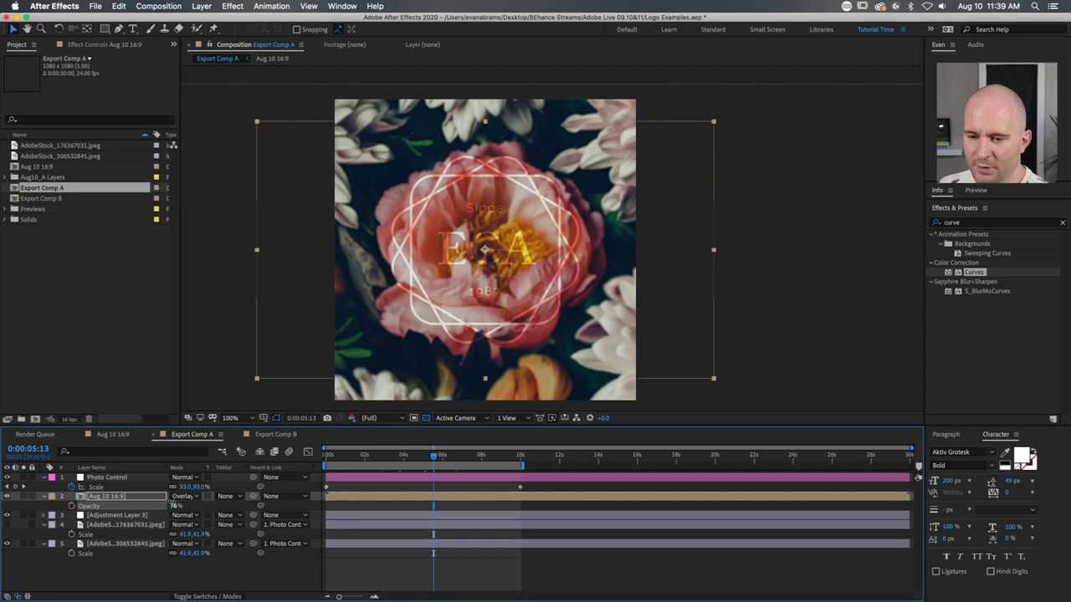
left_click(190, 497)
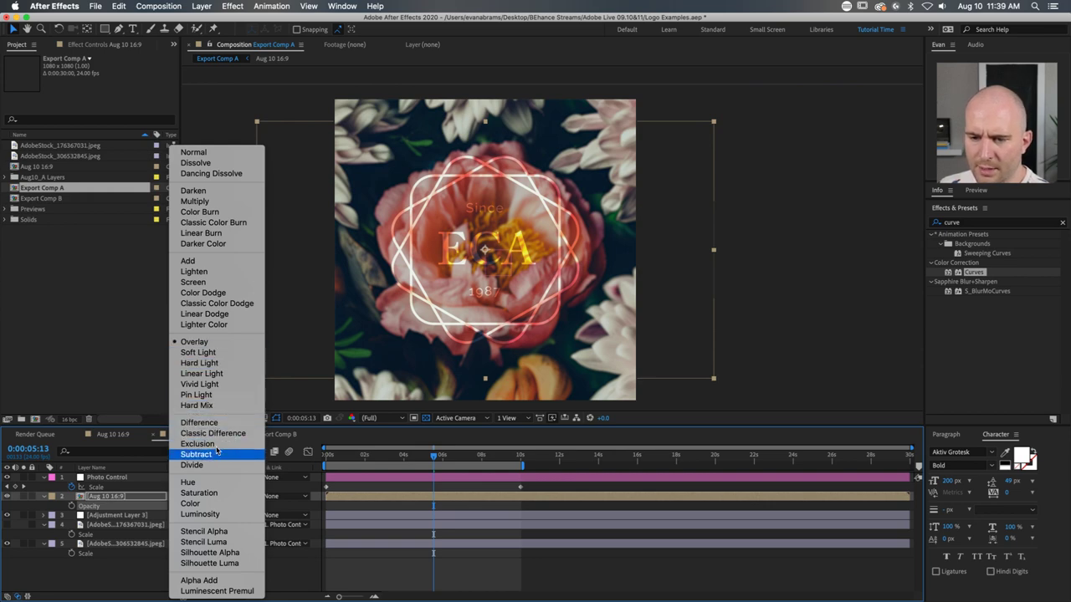
left_click(231, 533)
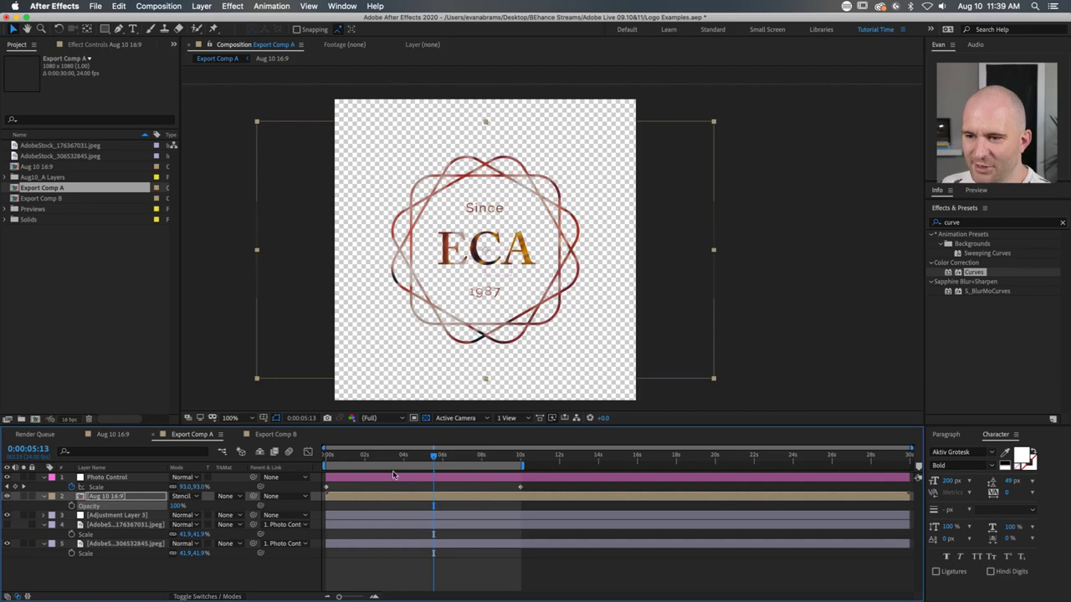
left_click(427, 417)
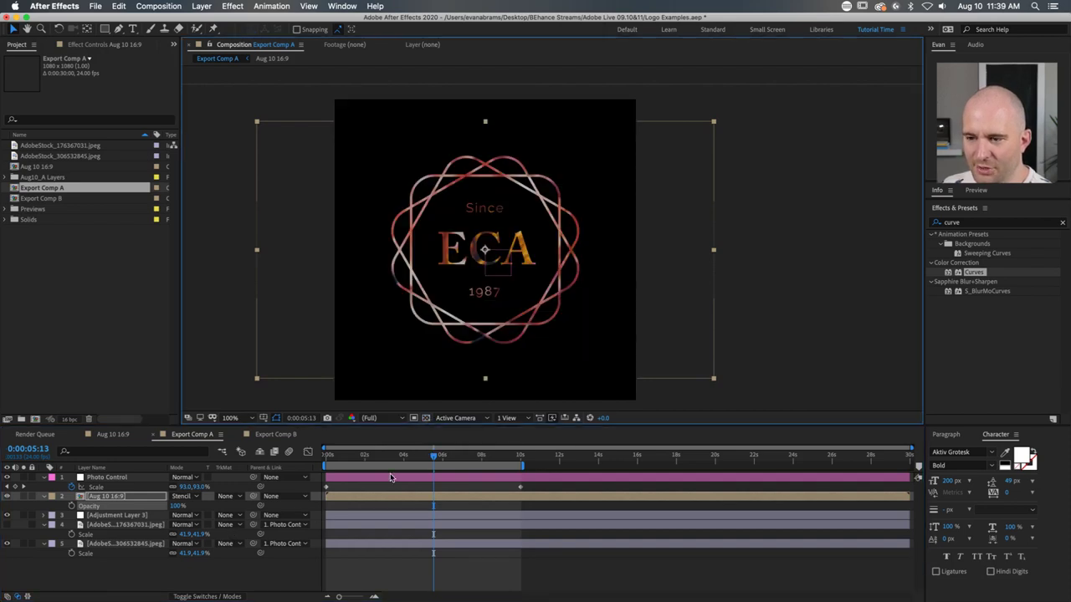
Step: Compare Silhouette Alpha and Soft Light blending, nudging the time to 0:00:04:17
left_click(197, 497)
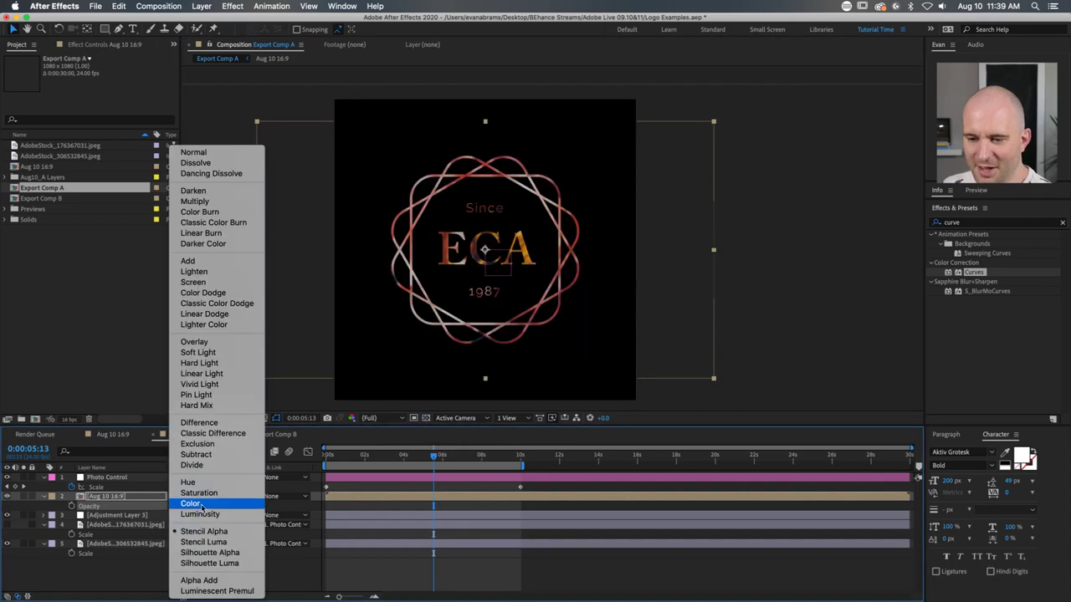
left_click(219, 552)
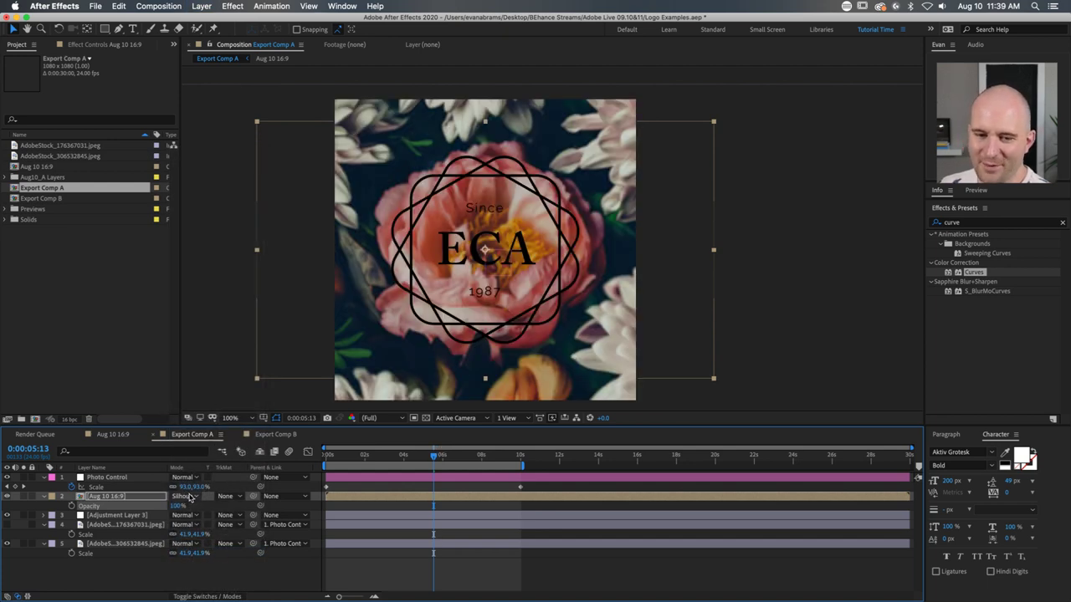
left_click(189, 497)
left_click(215, 350)
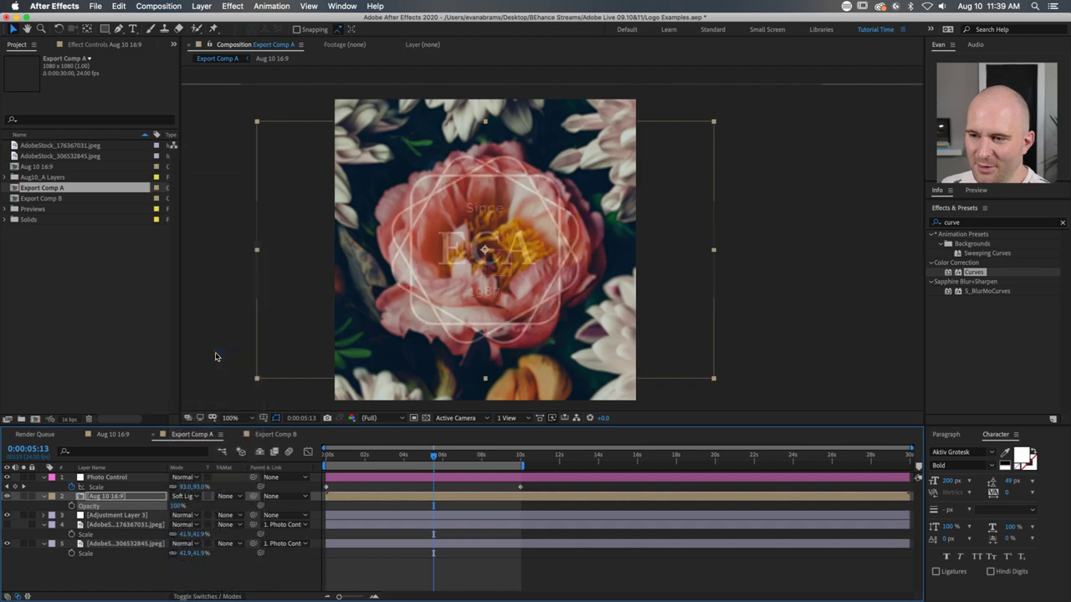
left_click(423, 459)
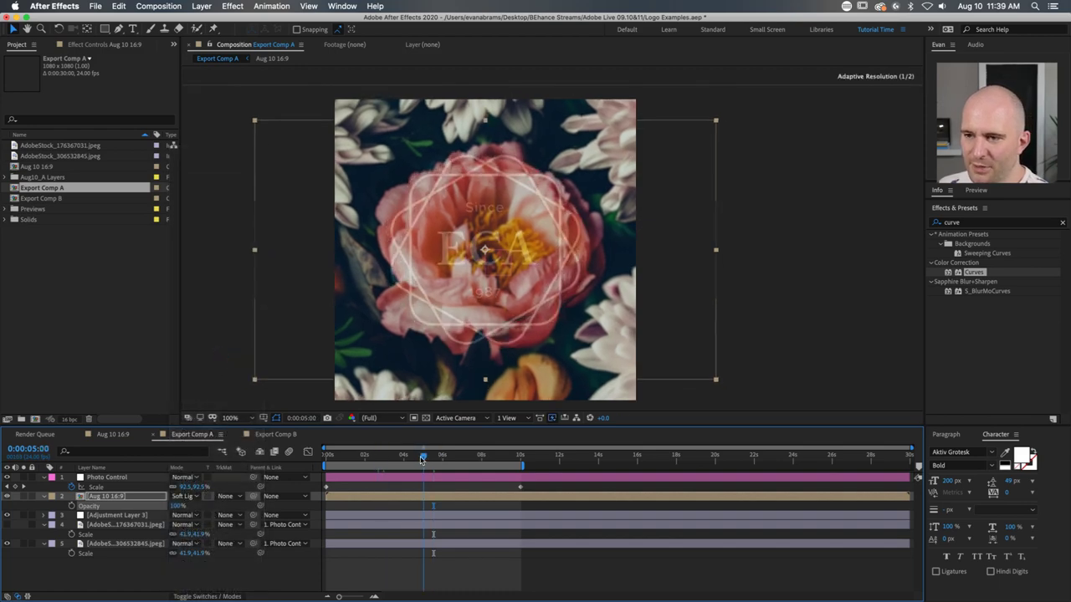
left_click_drag(423, 459, 417, 460)
Step: Try Normal and Lighten, then settle the logo layer on Screen
left_click(189, 496)
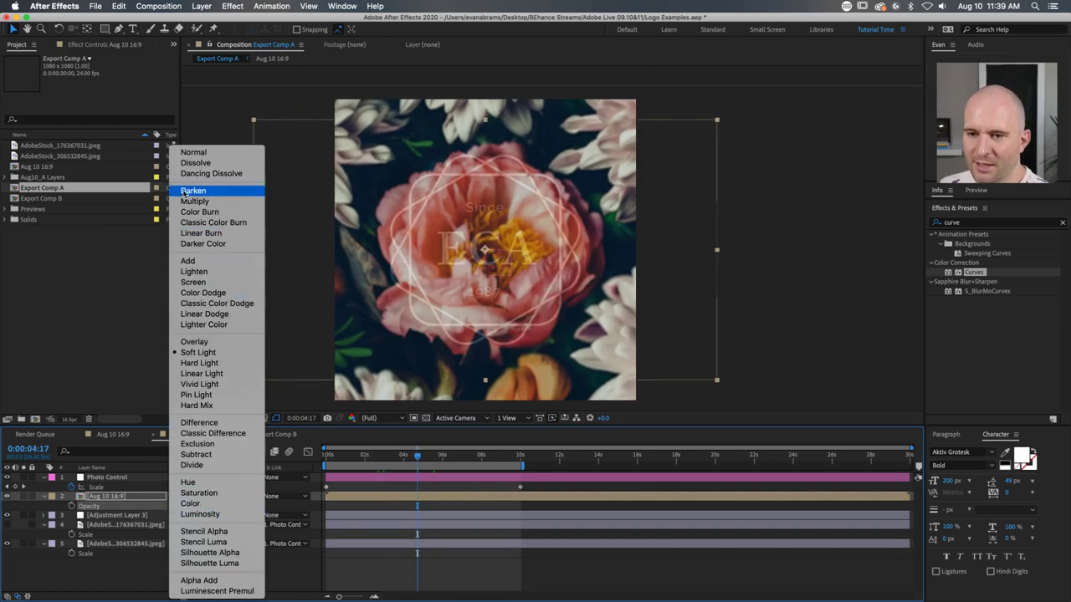
left_click(194, 152)
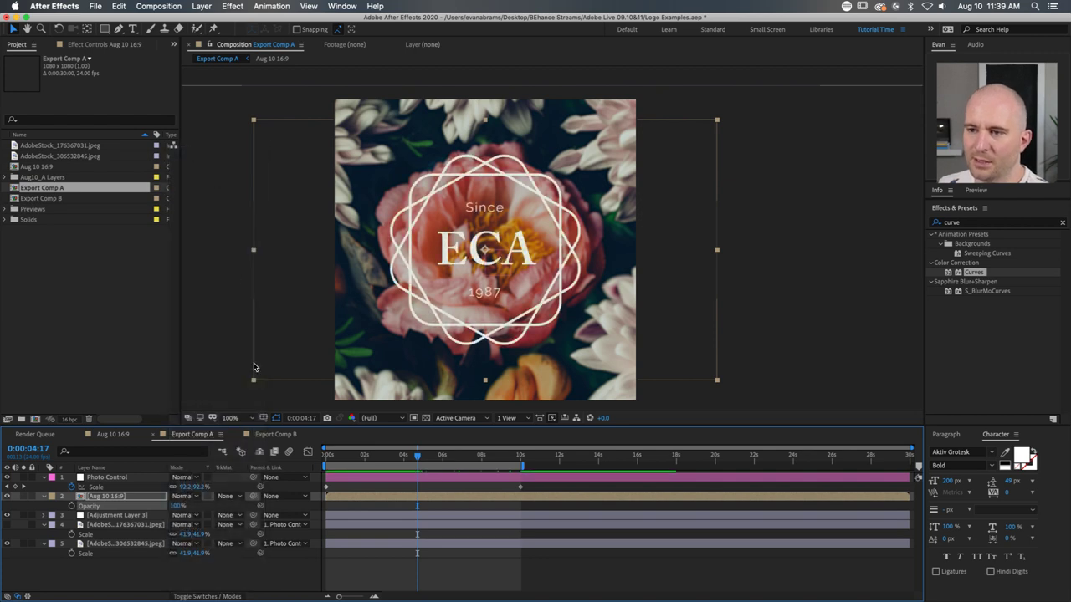
left_click(187, 497)
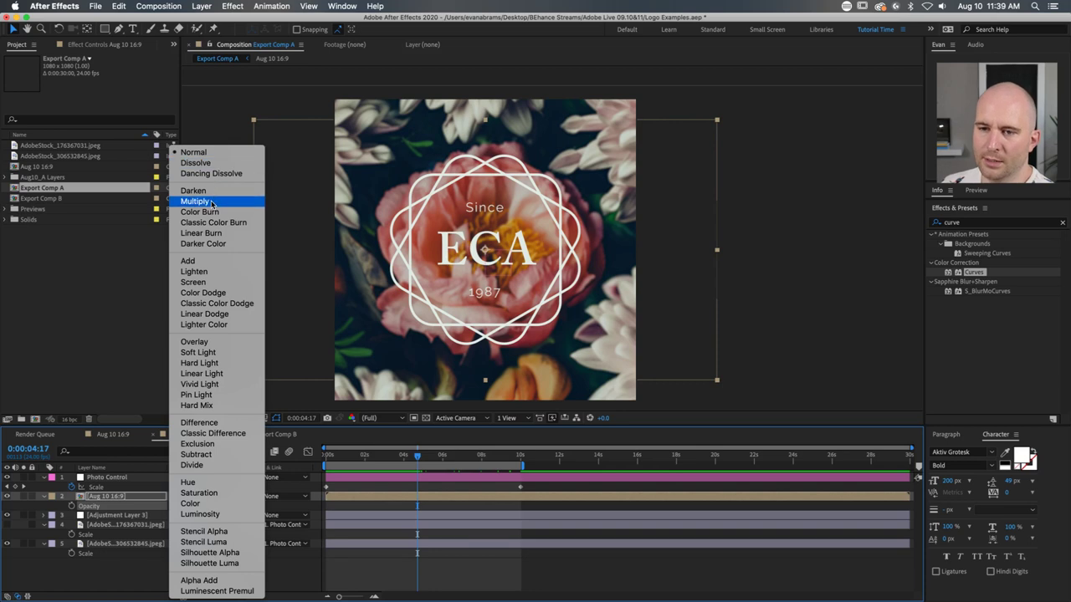
left_click(206, 276)
left_click(192, 497)
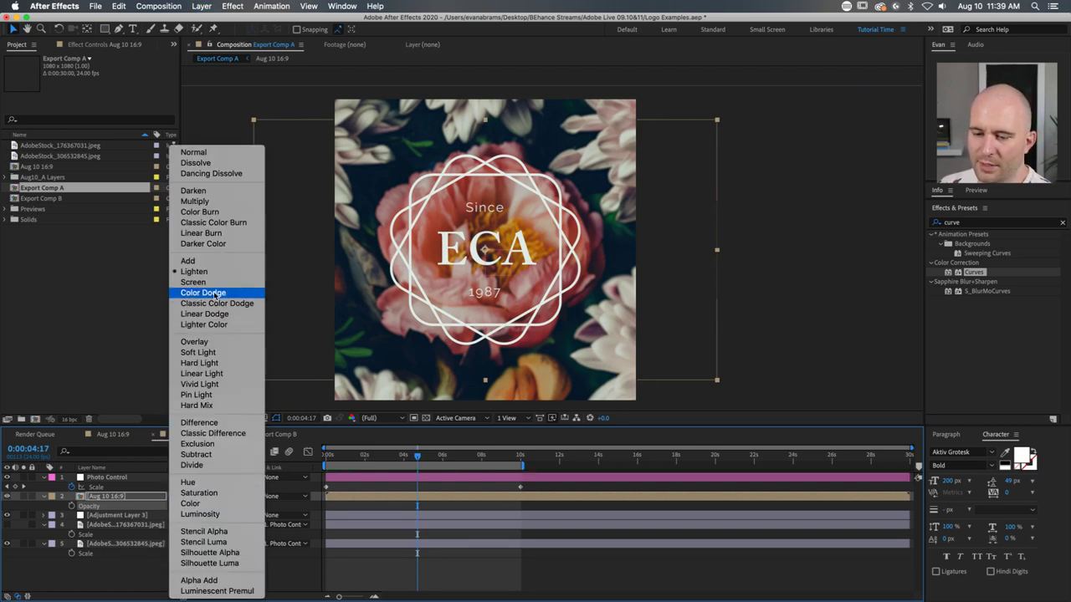
left_click(194, 282)
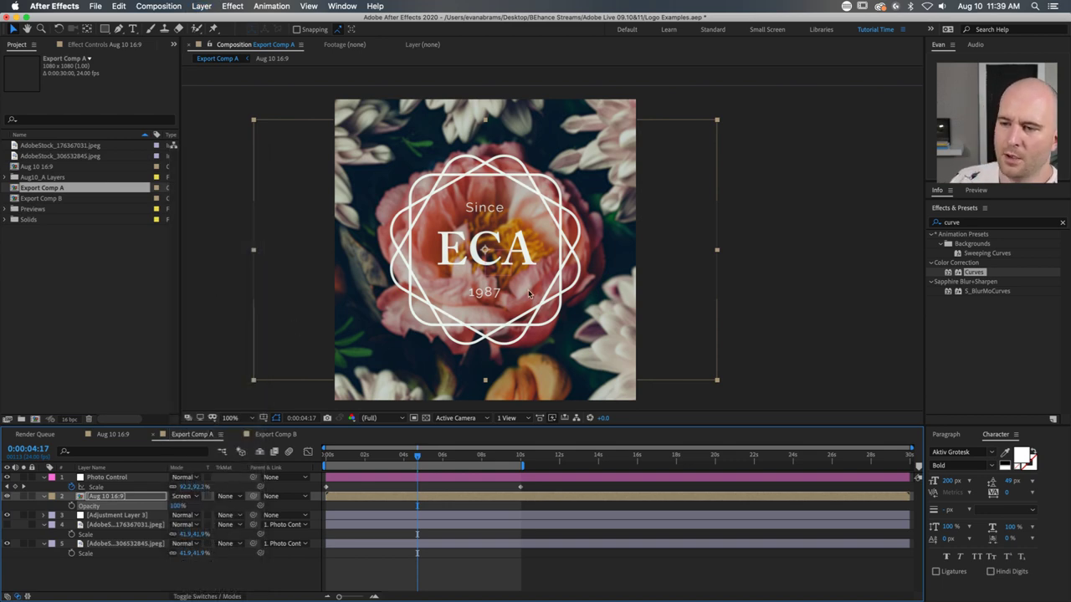
scroll(511, 261, "up", 3)
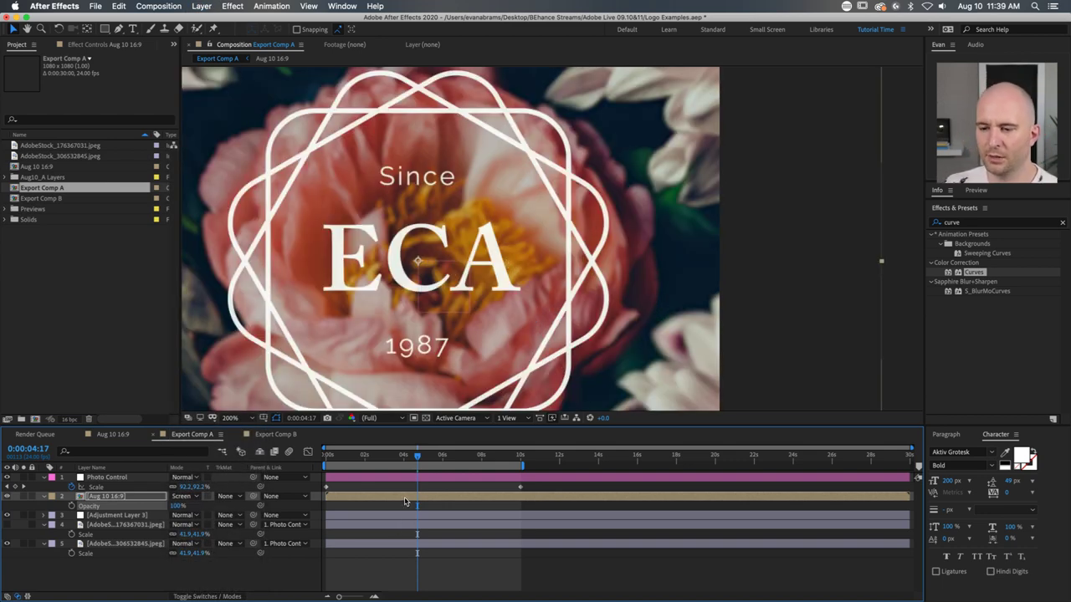
Step: Sample a pink from the peony as the logo's Fill effect colour, viewing at 100%
left_click(105, 41)
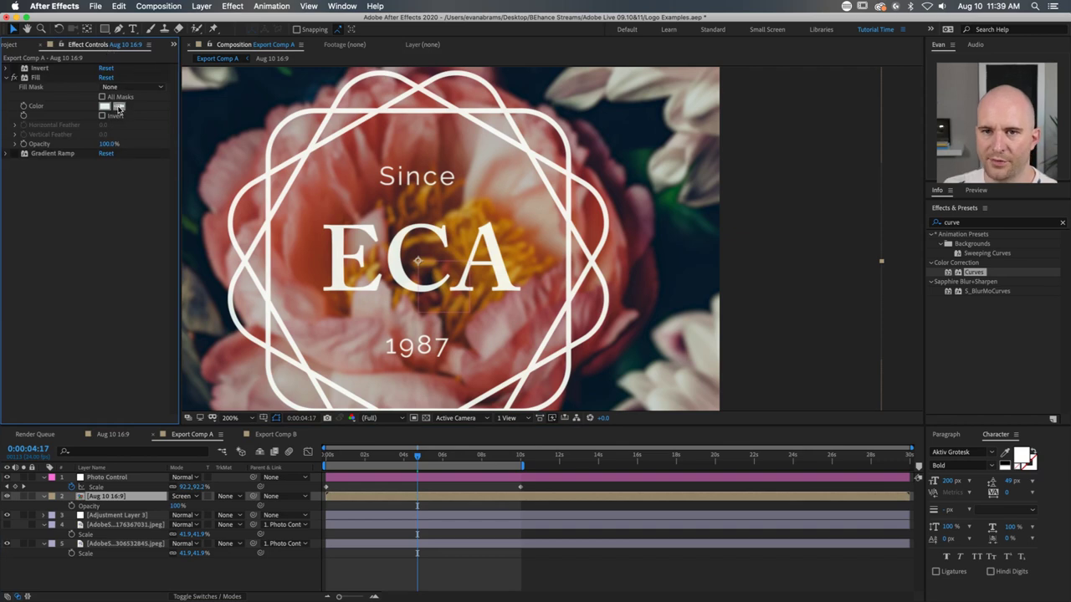
left_click(36, 77)
left_click(119, 106)
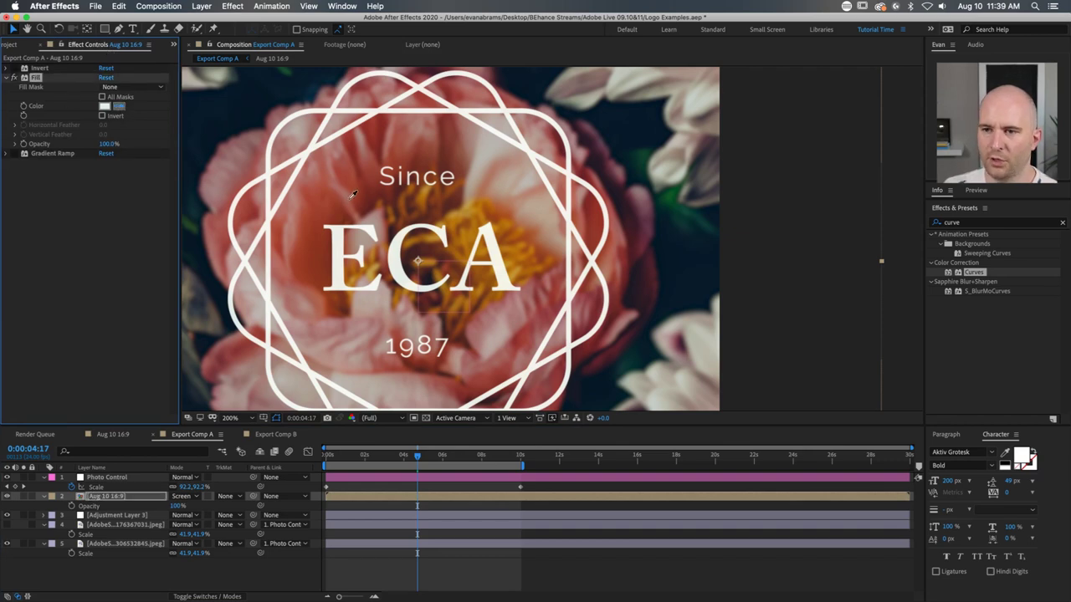
left_click(376, 127)
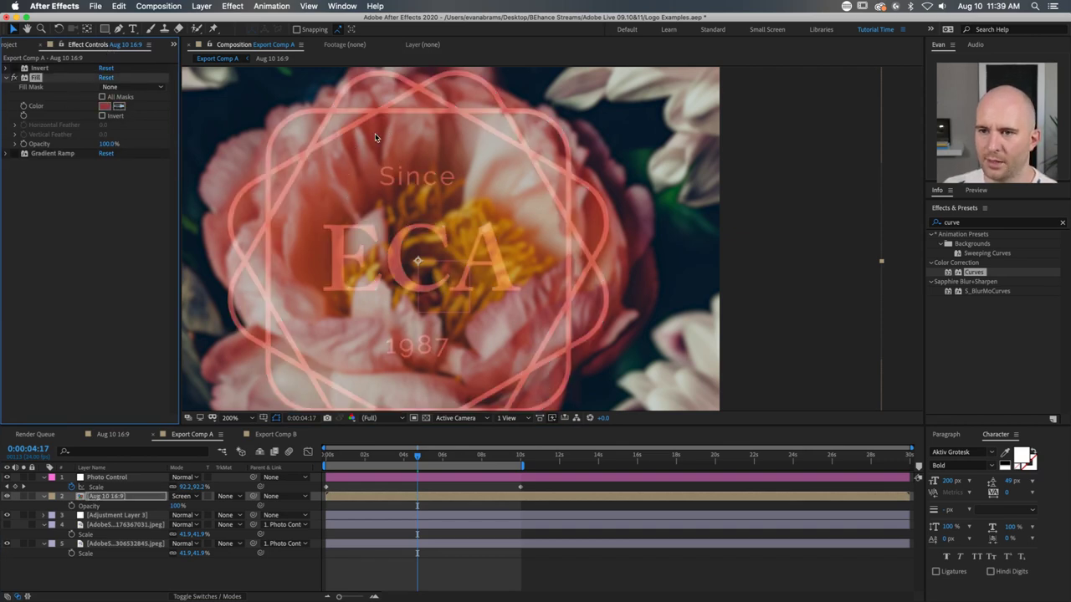
key("comma")
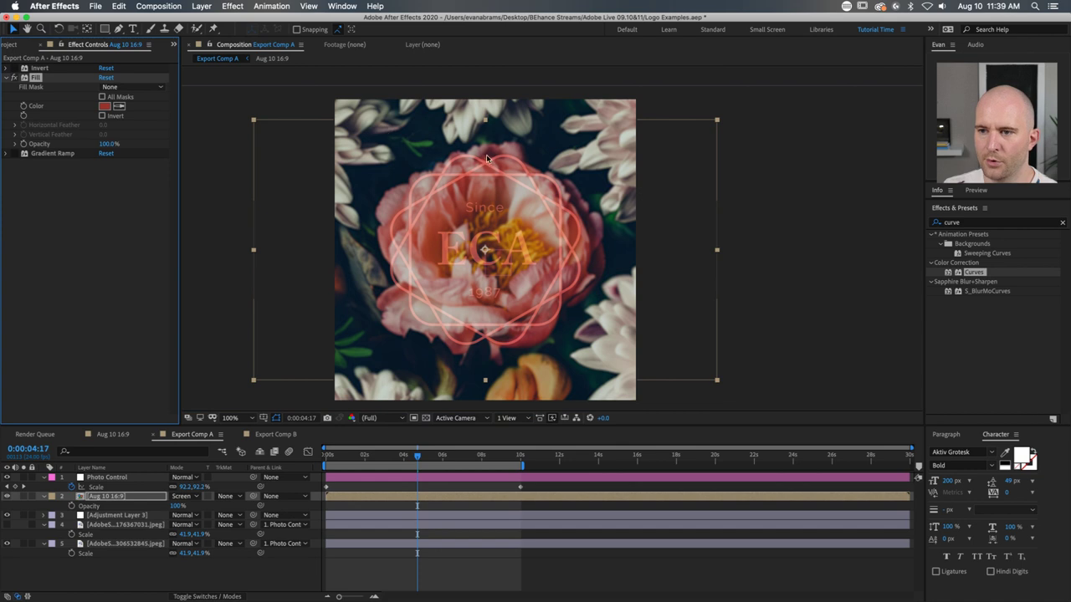
Step: Blend the logo in Add mode and resample a paler pink-white fill
left_click(190, 500)
left_click(211, 264)
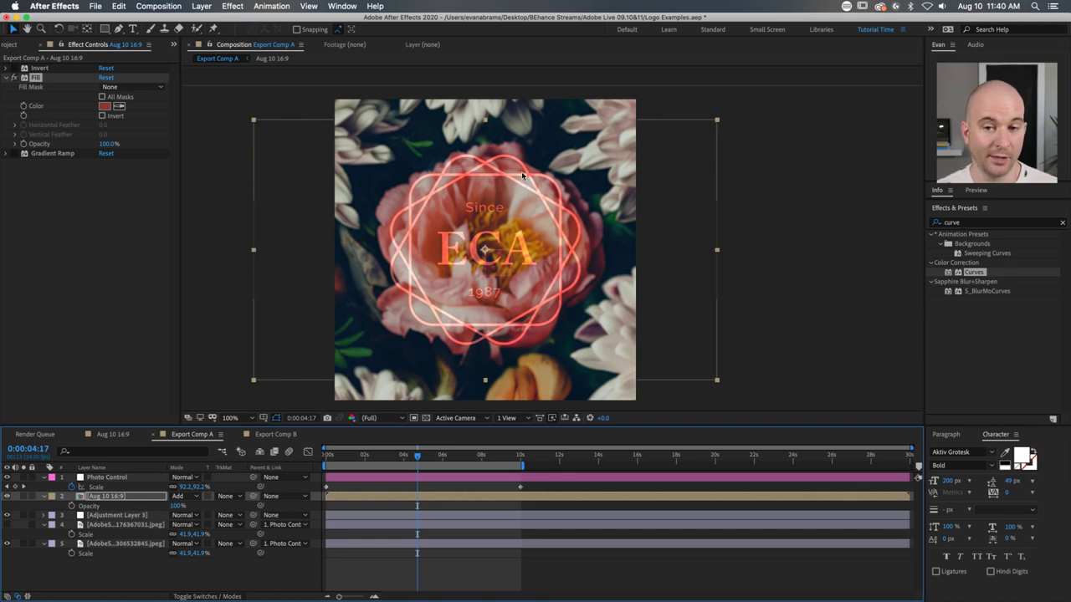
left_click(119, 106)
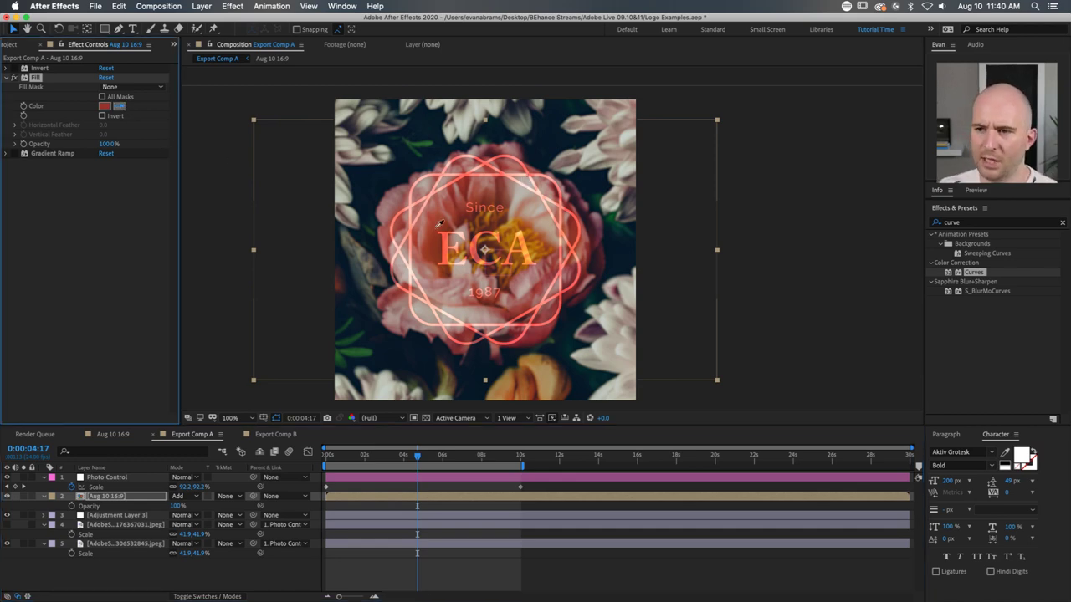
left_click(516, 193)
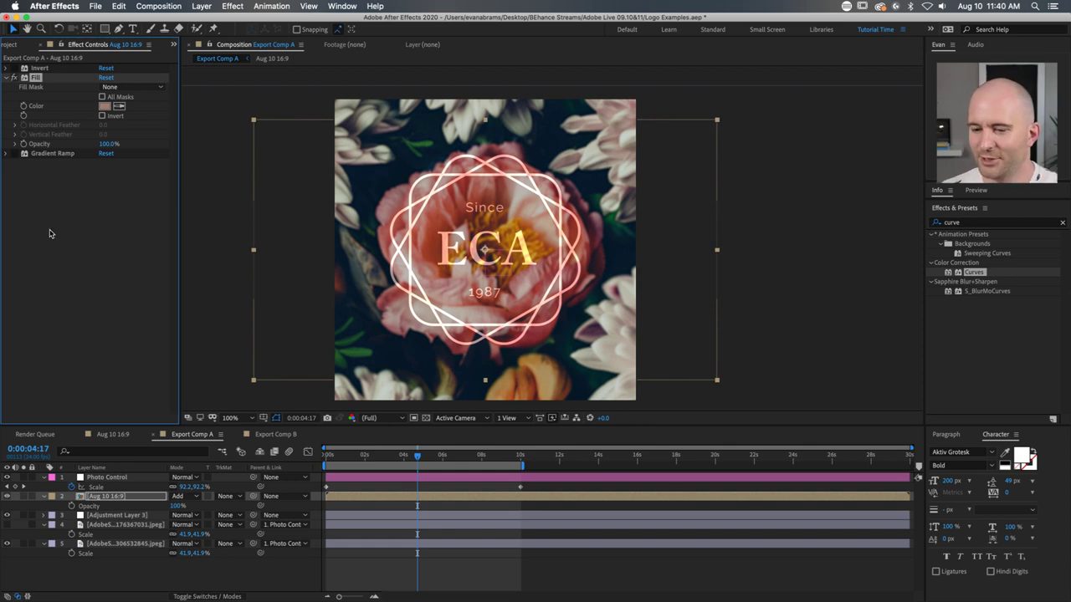
left_click(177, 497)
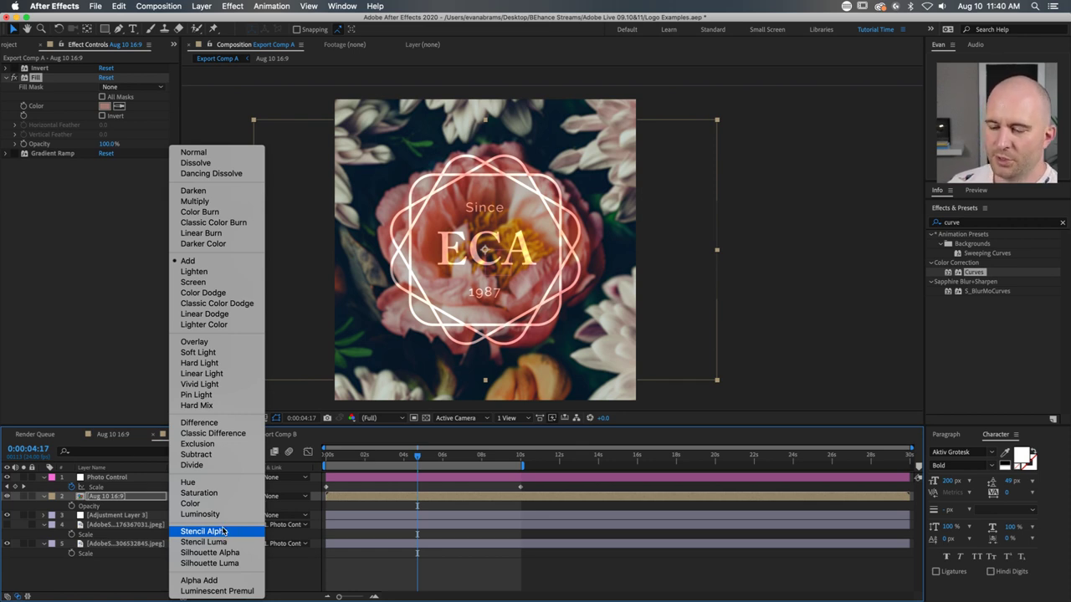
Step: Try Stencil Alpha on the logo layer and collapse the Fill effect
left_click(203, 531)
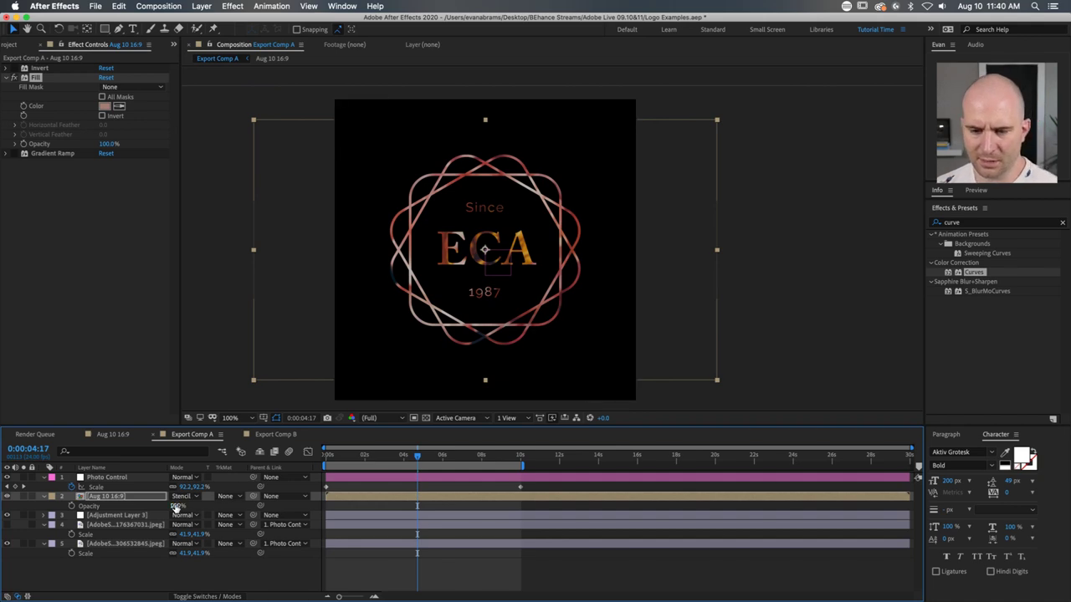
left_click(175, 507)
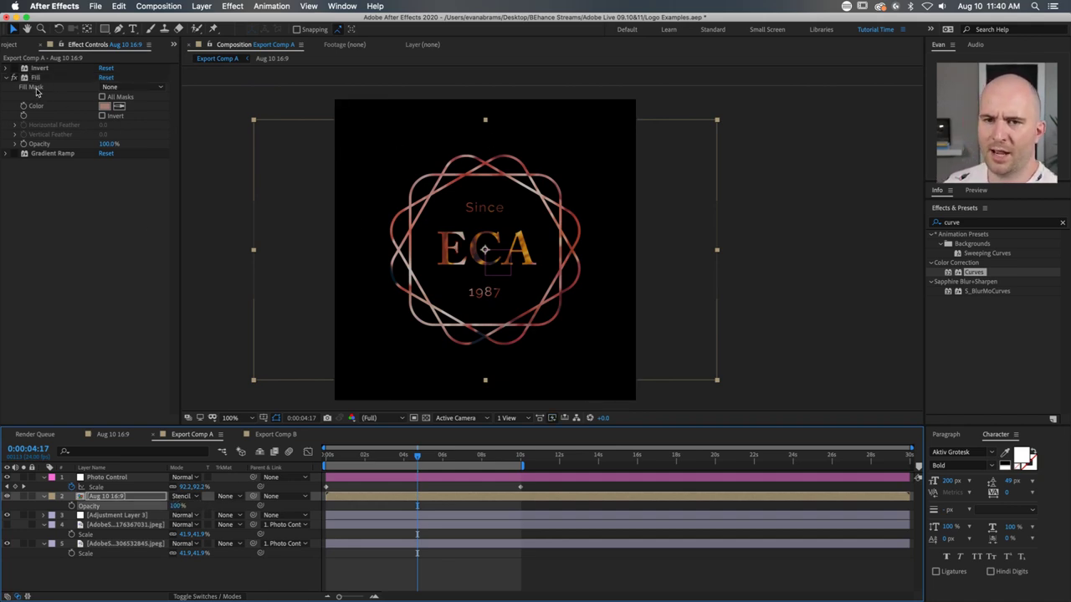
left_click(7, 78)
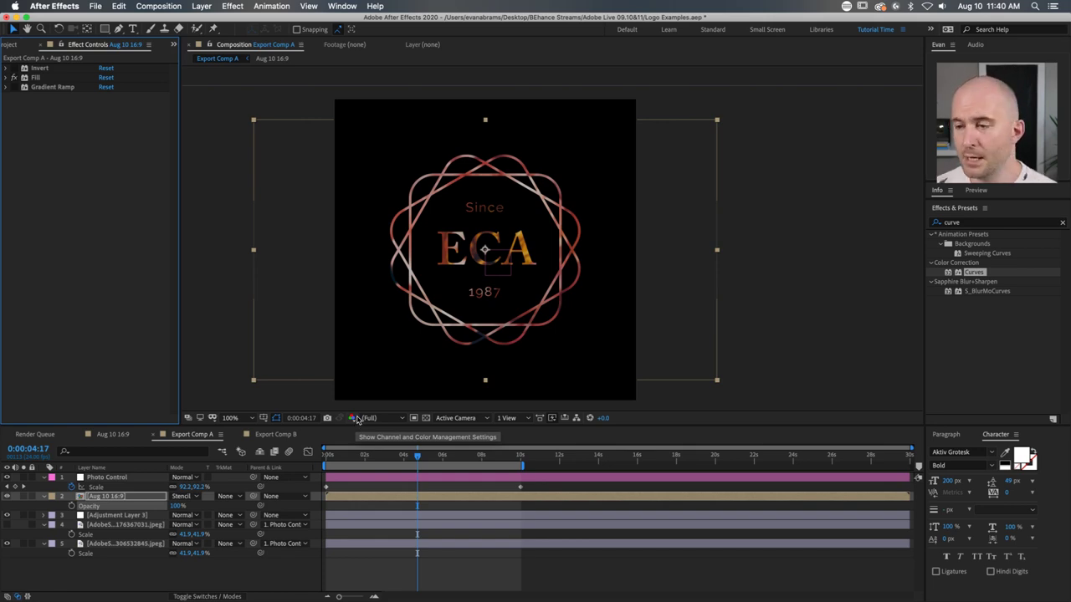
left_click(101, 497)
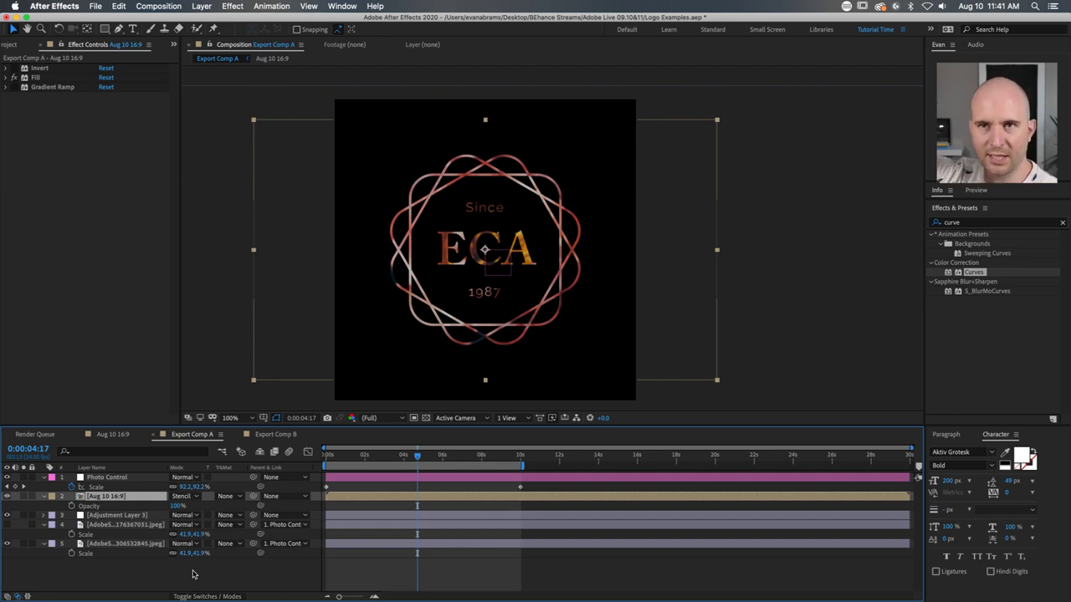
Step: Compare Silhouette Alpha and Stencil Luma, return to Normal, and toggle Fill and Invert for white
left_click(182, 496)
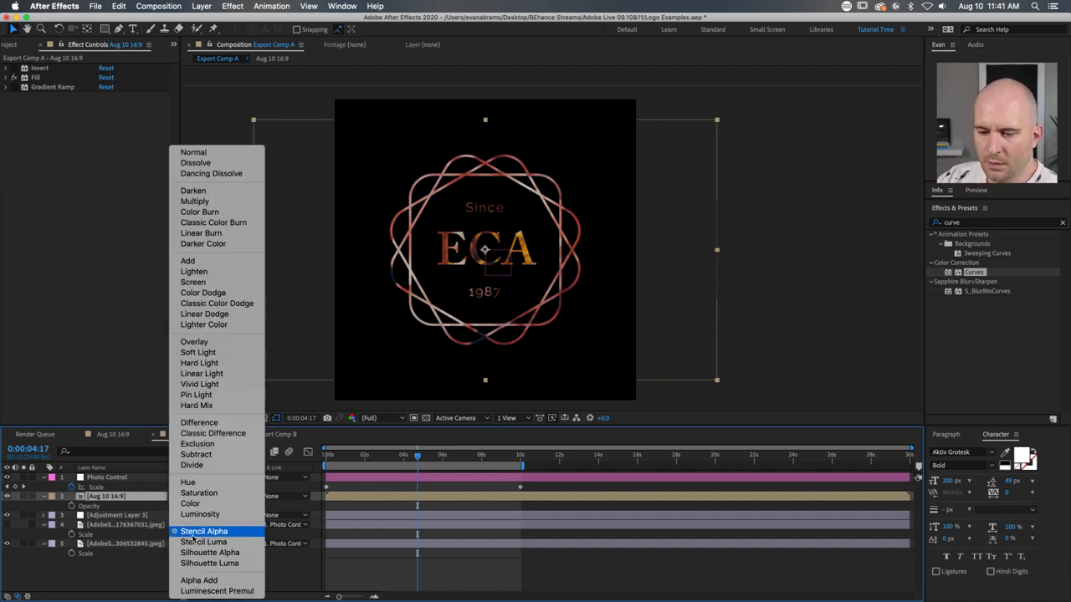
left_click(207, 552)
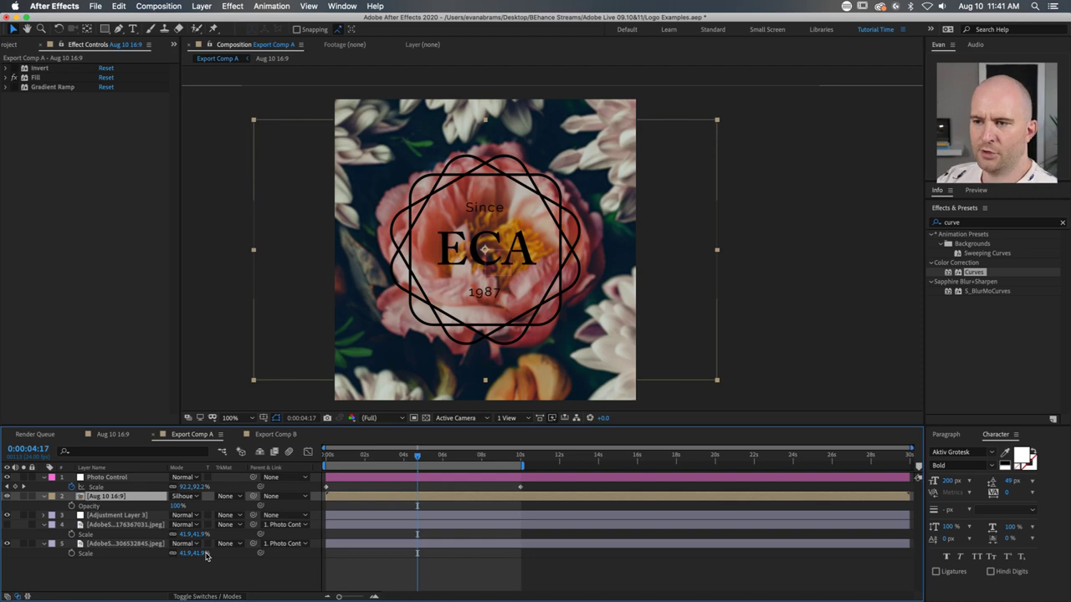
left_click(184, 496)
left_click(203, 542)
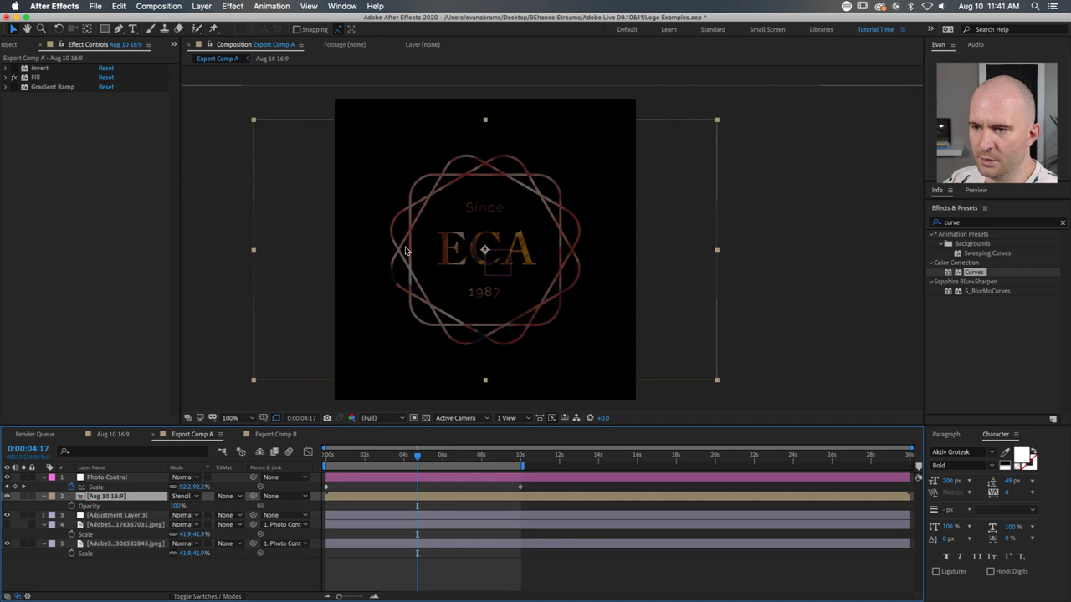
left_click(192, 496)
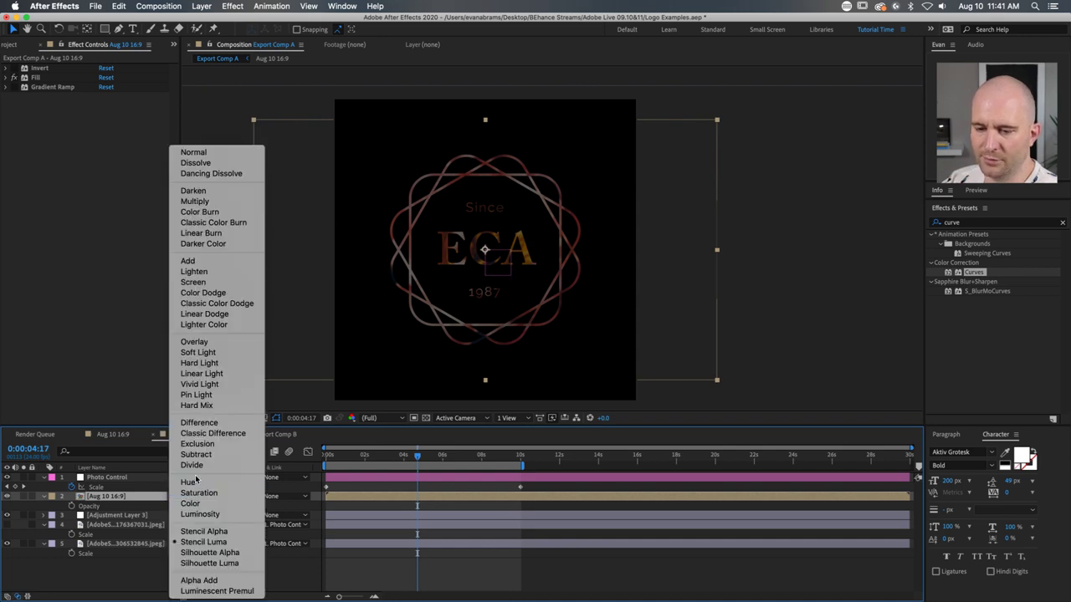
left_click(211, 152)
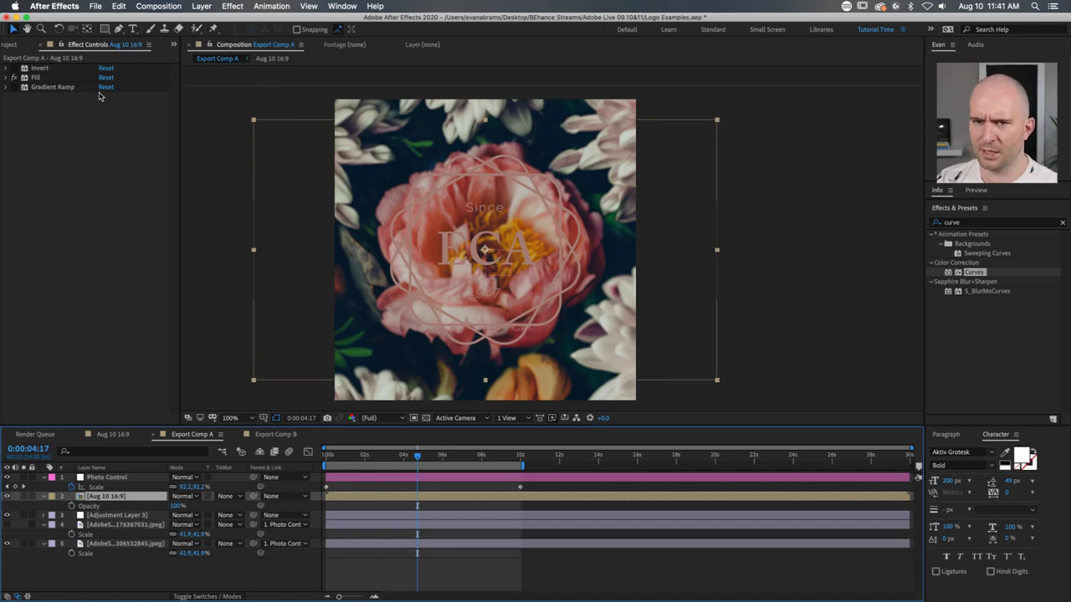
left_click(13, 77)
left_click(13, 68)
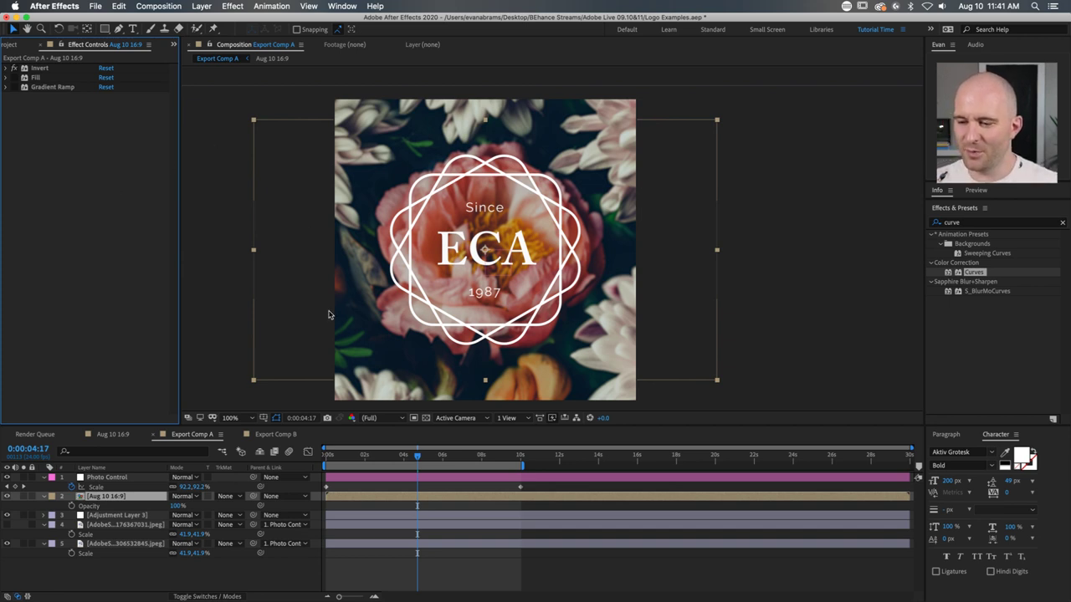
left_click_drag(377, 457, 306, 462)
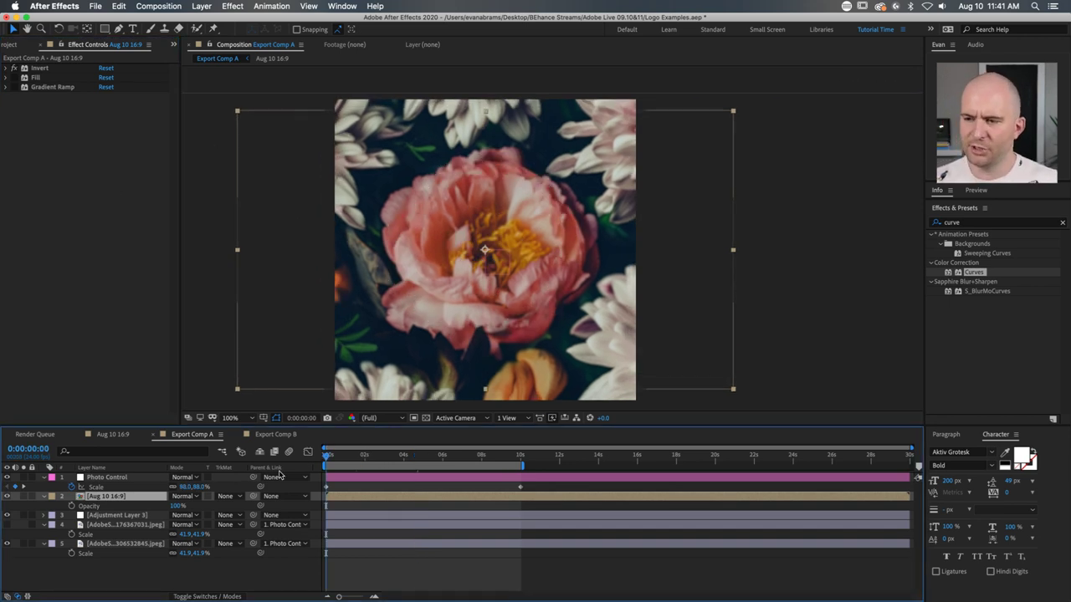
key("space")
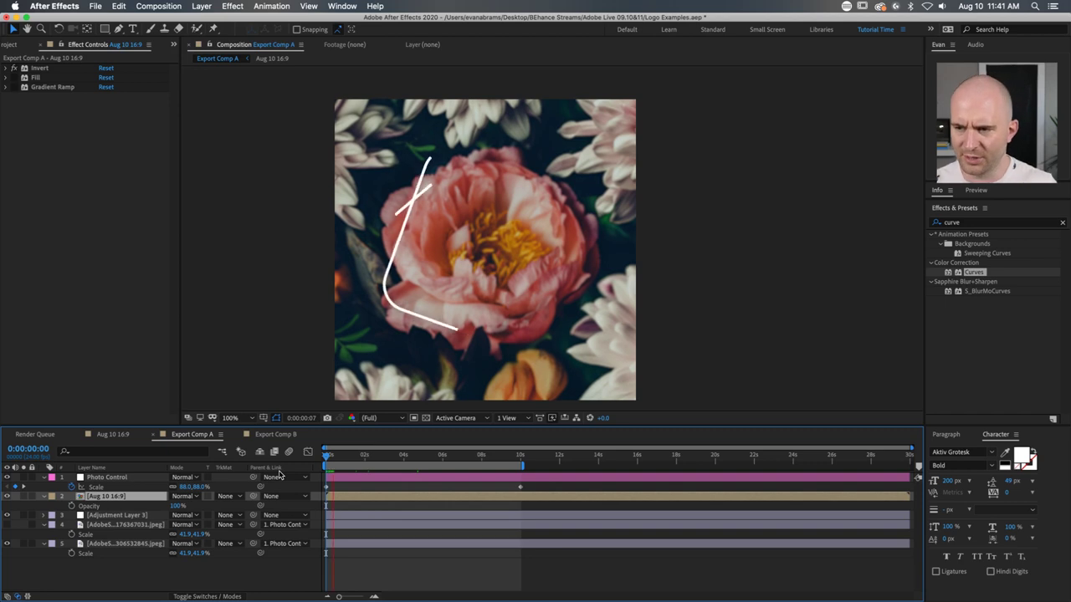
left_click_drag(332, 458, 407, 462)
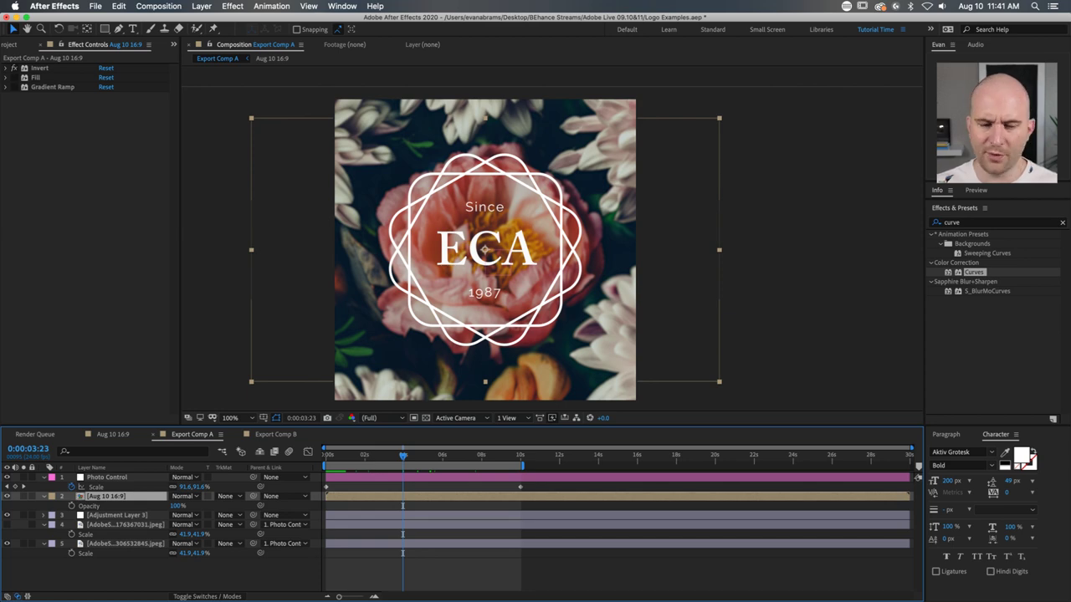
Step: Switch to Illustrator and bring up the Logo Shapes Template document
key("super+Tab")
scroll(179, 357, "down", 2)
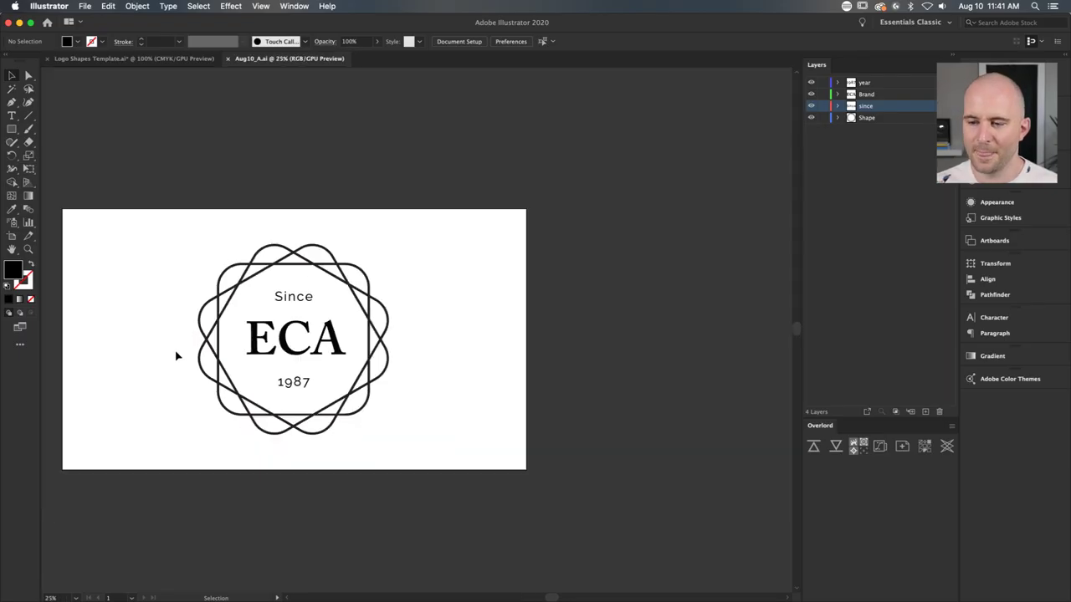
left_click(171, 60)
scroll(349, 385, "down", 1)
scroll(350, 385, "down", 3)
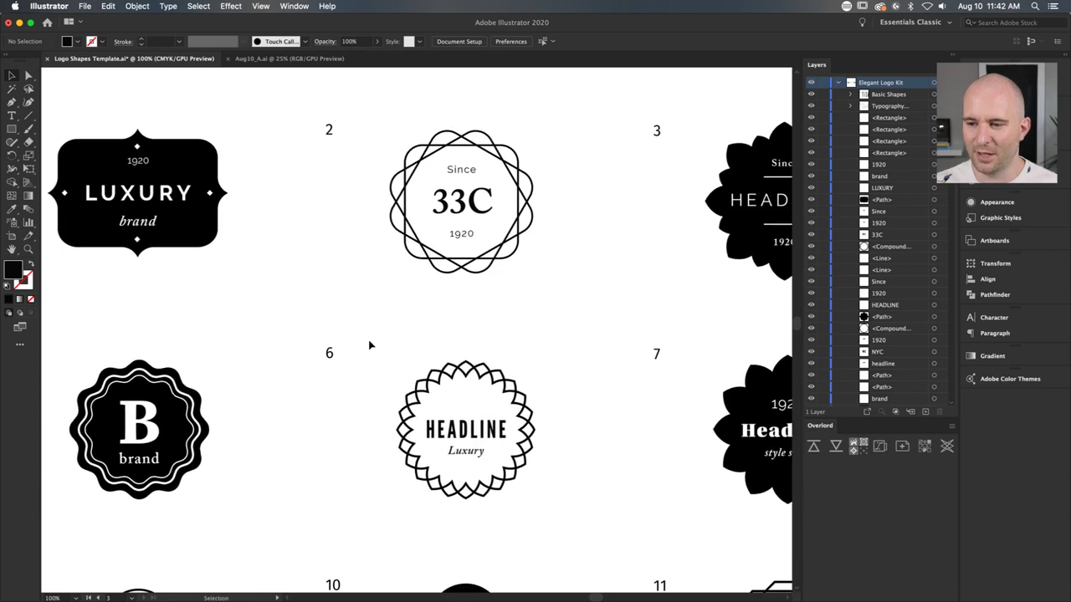
scroll(369, 272, "down", 1)
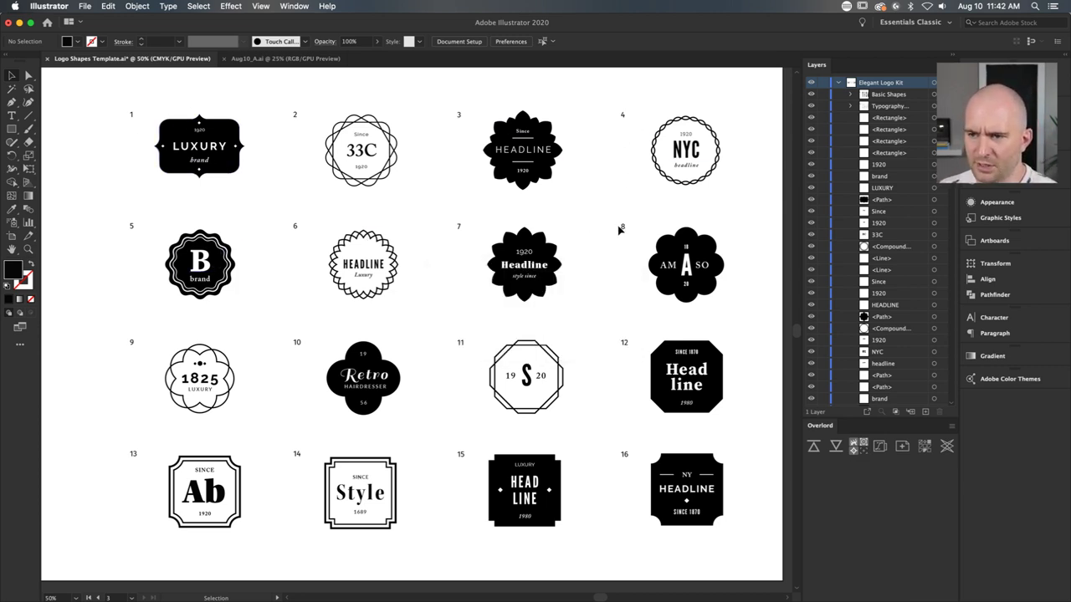
Step: Select all sixteen number labels, 1–16, and enlarge them to 70 pt
left_click(622, 114)
left_click_drag(634, 106, 603, 493)
left_click_drag(437, 104, 483, 501)
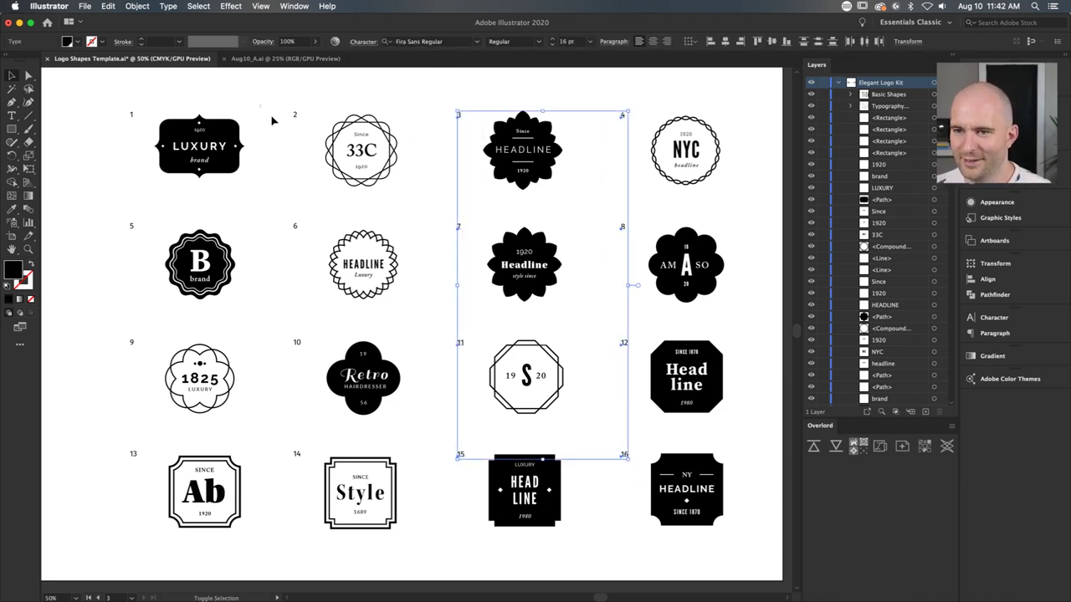
left_click_drag(260, 106, 324, 494)
left_click_drag(92, 102, 148, 466)
left_click(552, 41)
left_click(552, 41)
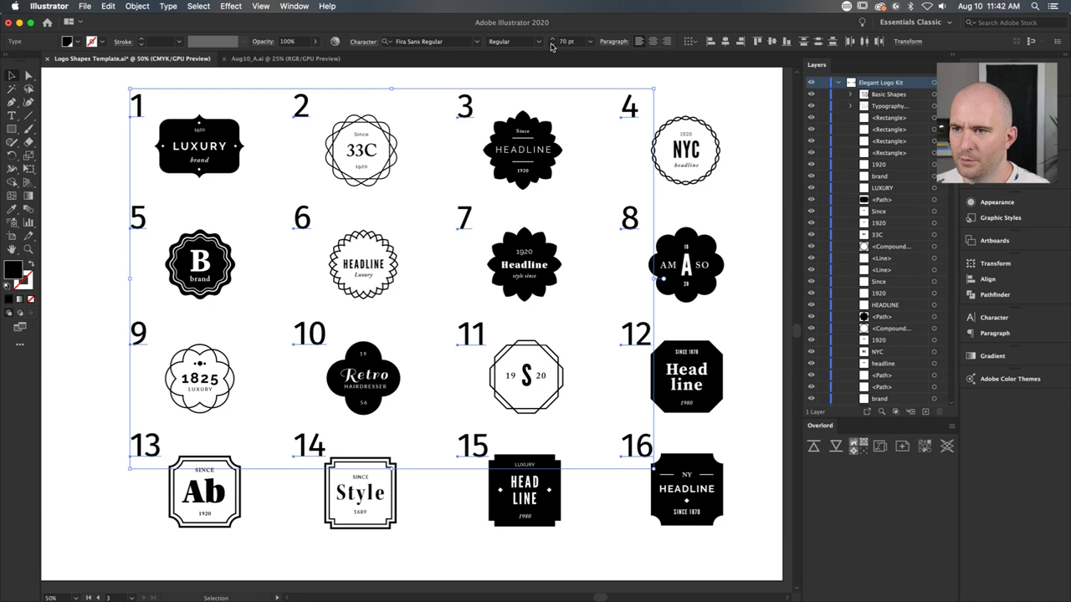
left_click(564, 162)
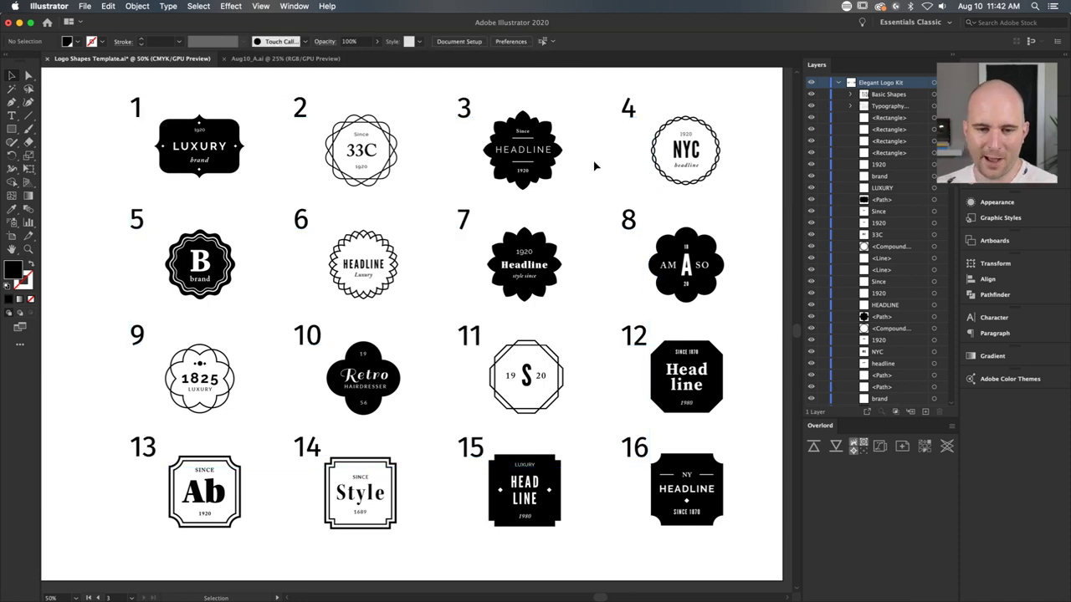
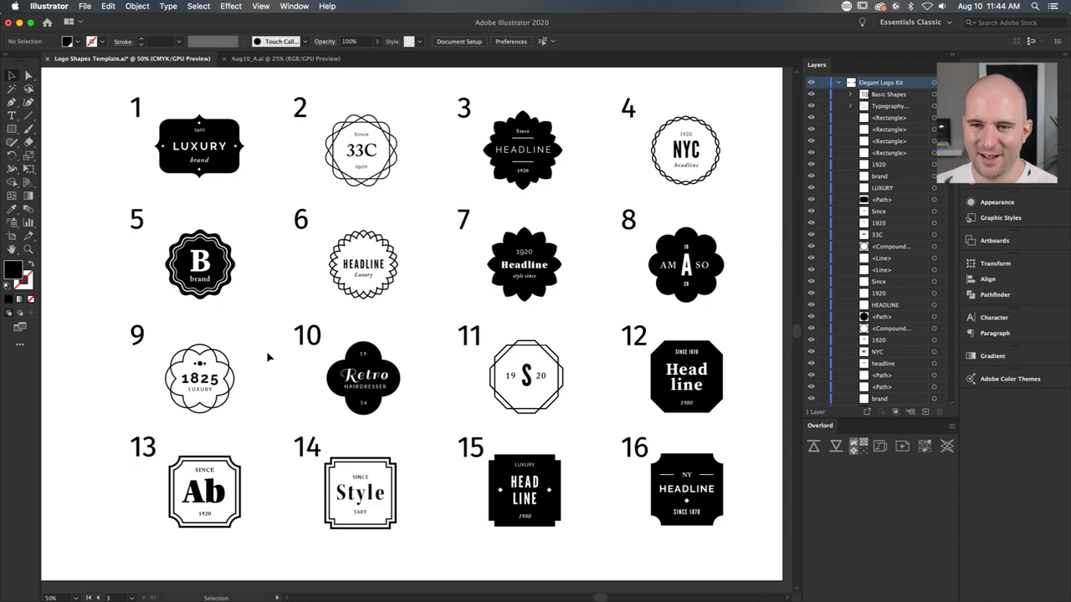
Step: Compare template badges 5 and 6 by selecting them, then switch to After Effects
left_click_drag(108, 204, 226, 287)
left_click(258, 289)
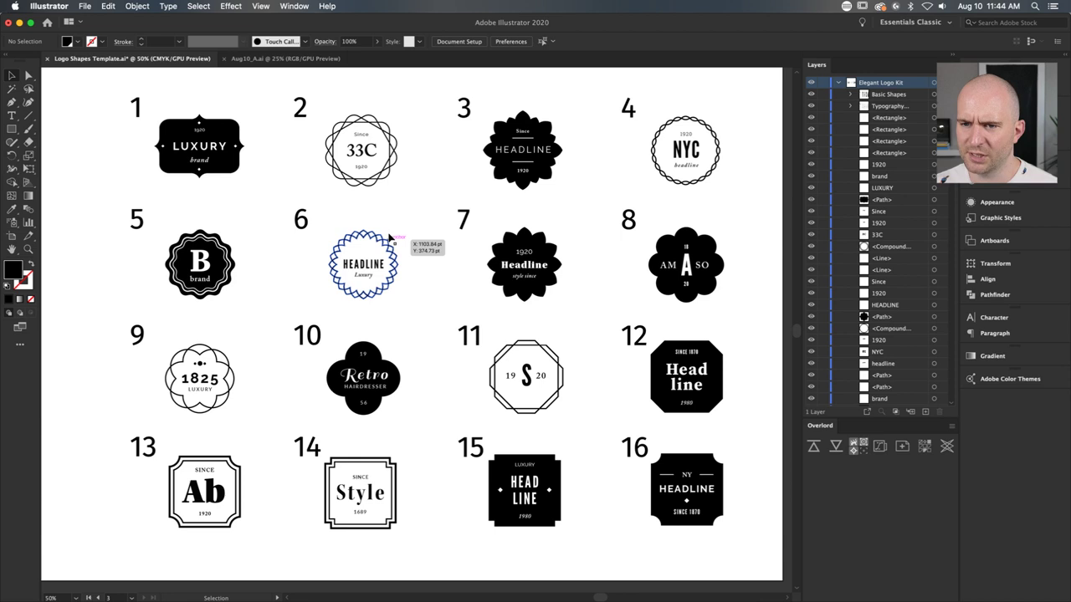
left_click_drag(86, 205, 419, 296)
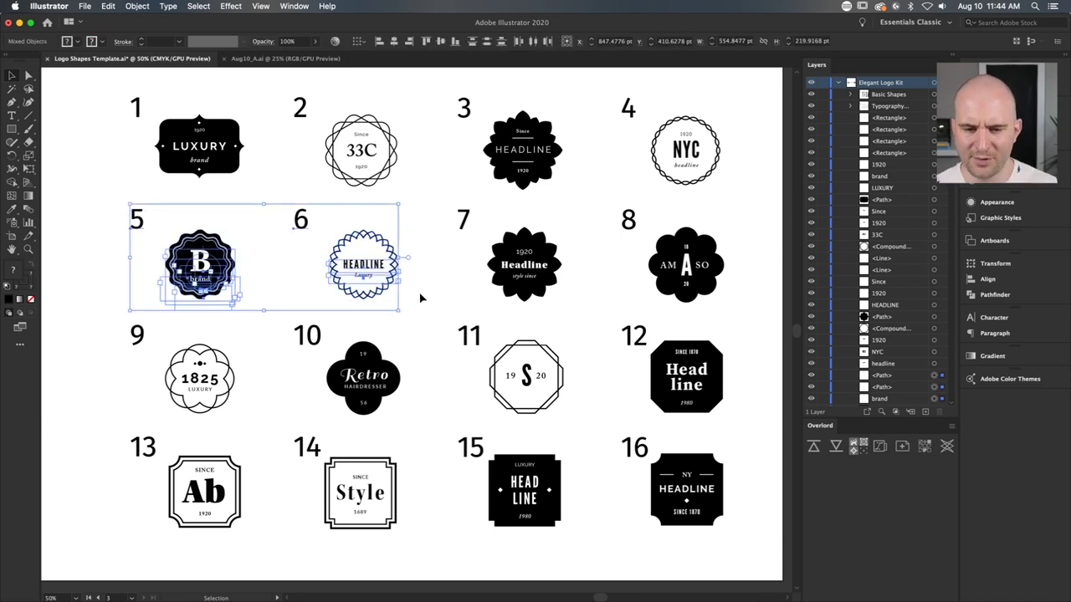
left_click(418, 313)
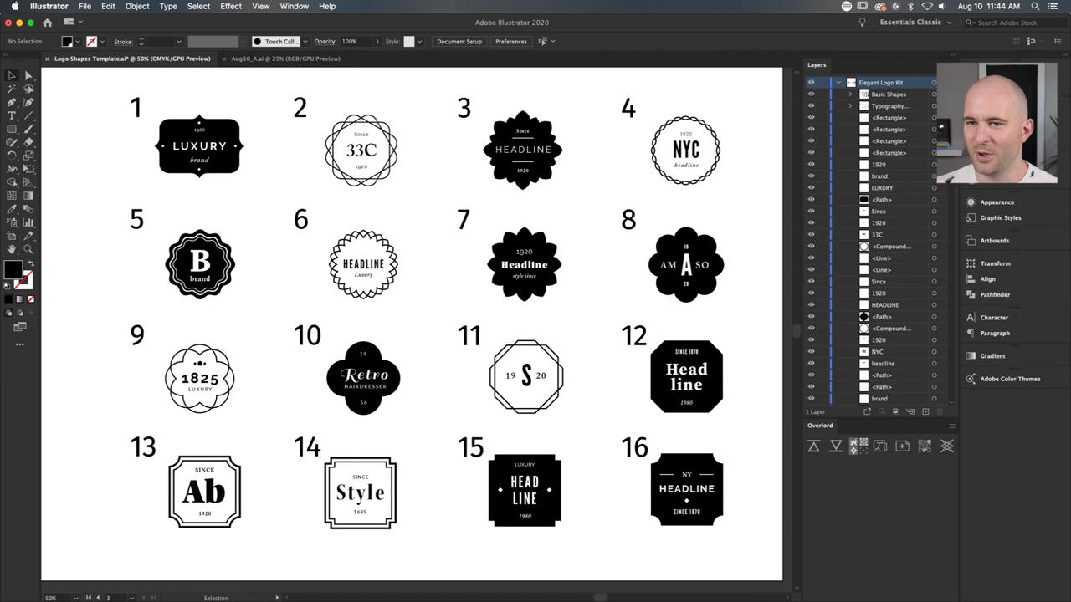
key("a")
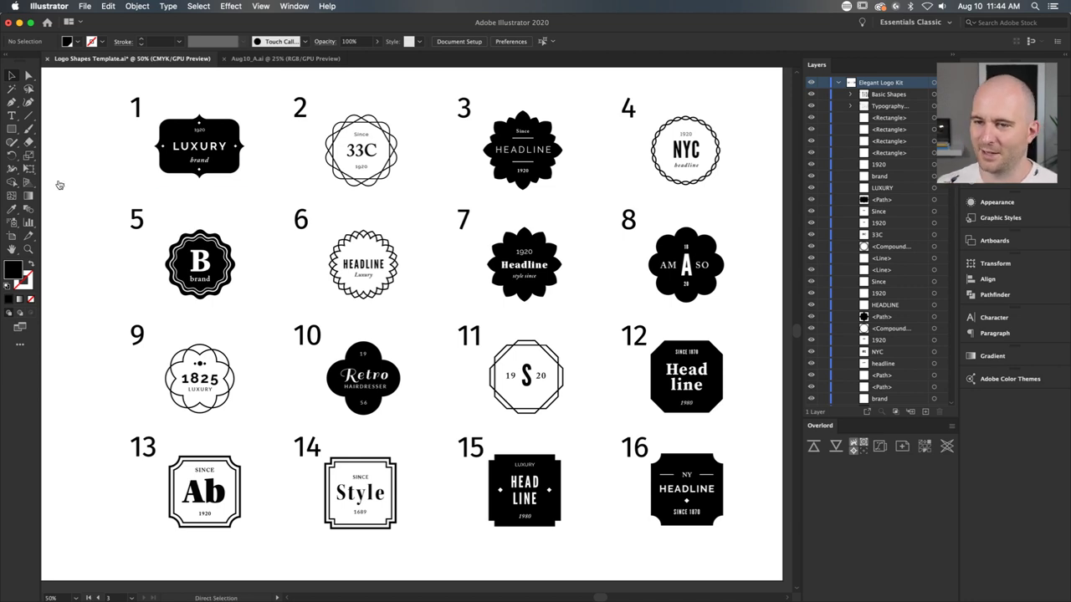
key("super+Tab")
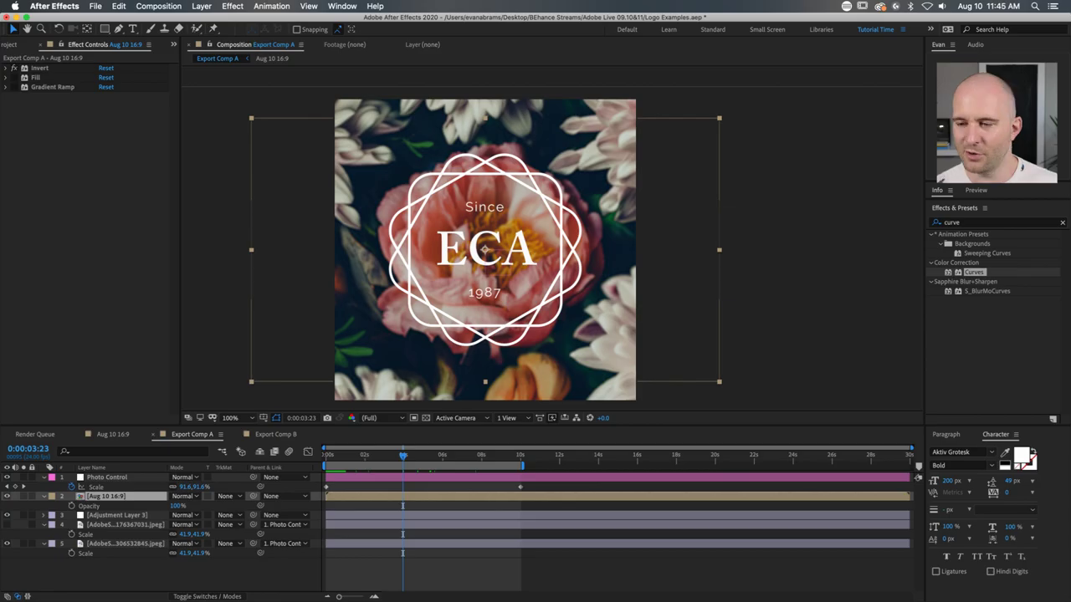
Step: Switch back to the Illustrator Logo Shapes Template with its 16 numbered badges
key("super+Tab")
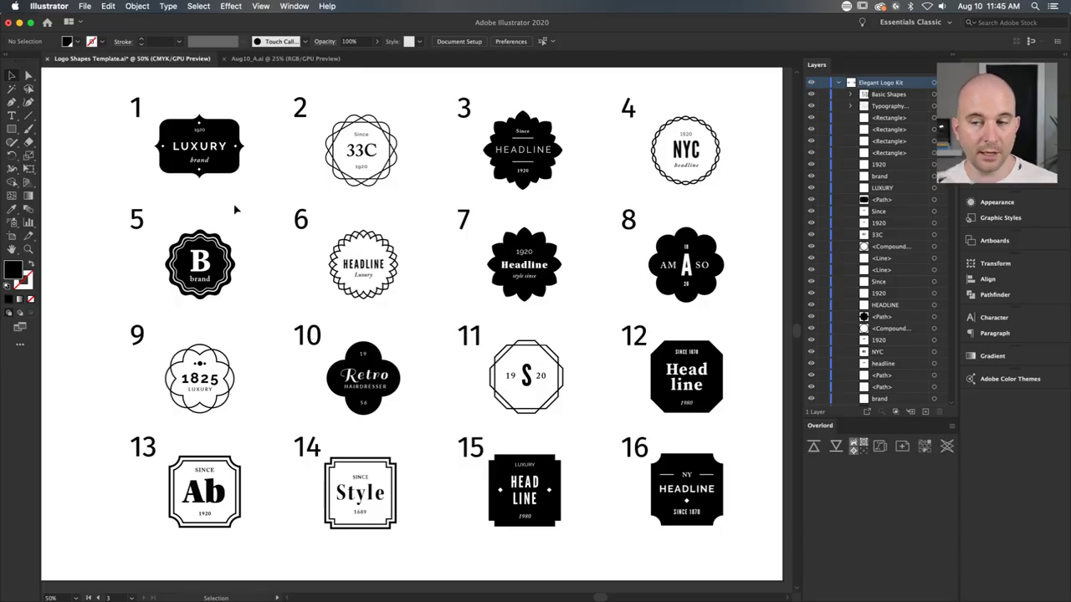
Step: Select logo badge 2 in the template to inspect its parts
left_click(322, 184)
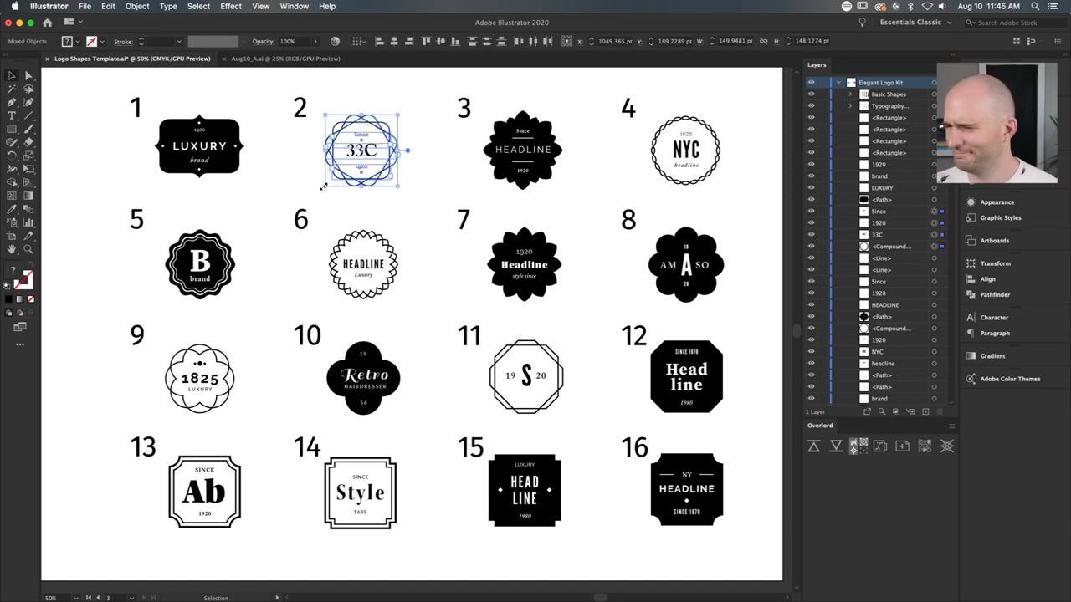
left_click(436, 92)
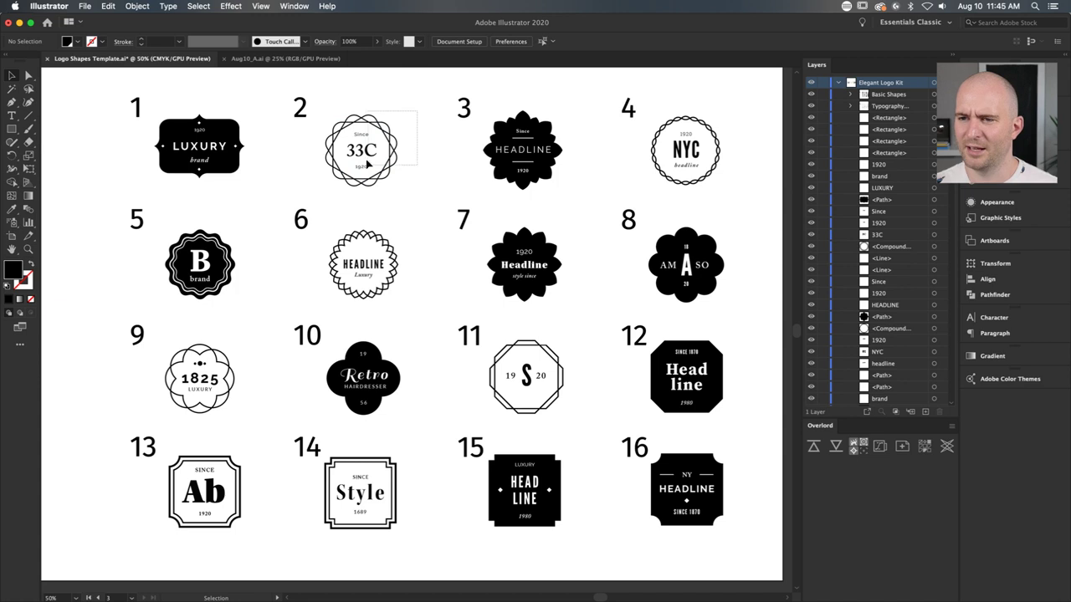
left_click(330, 187)
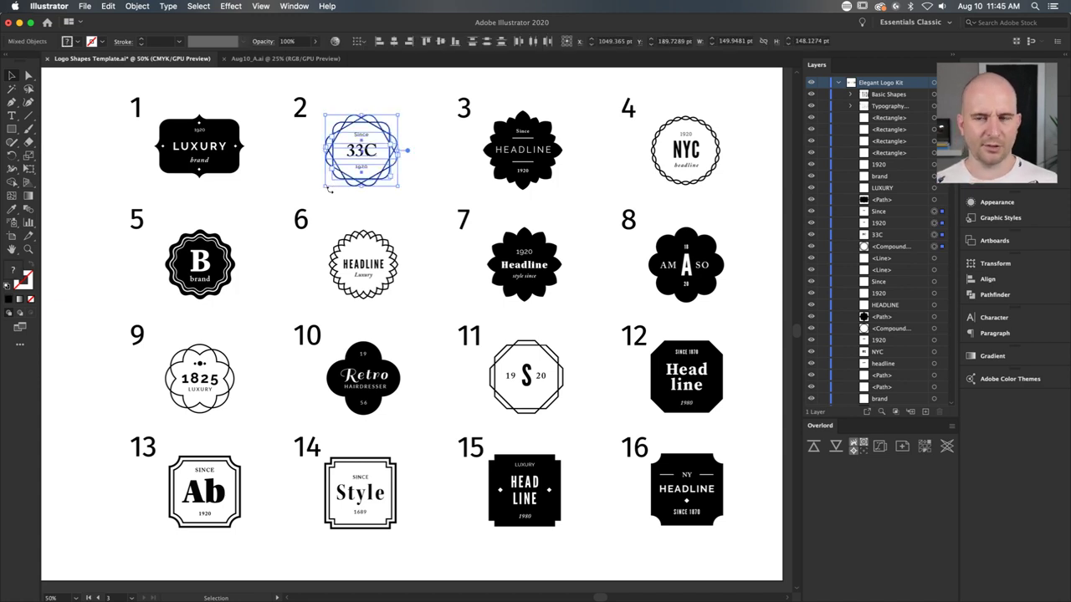
Step: In the Aug10_A.ai document, inspect the Since, ECA and 1987 text group
left_click(281, 60)
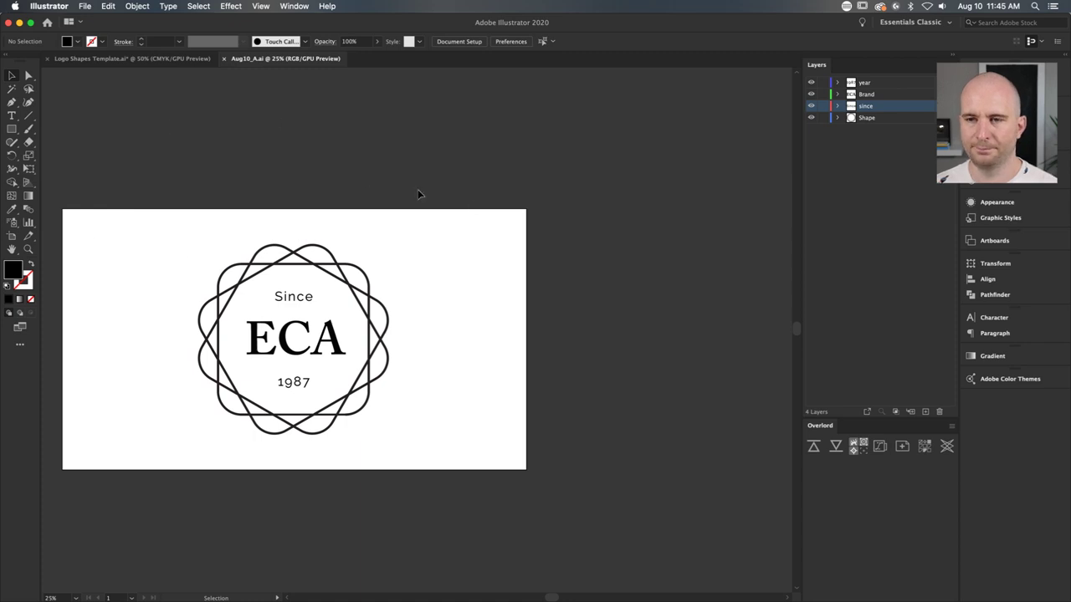
scroll(419, 194, "left", 5)
scroll(419, 194, "down", 3)
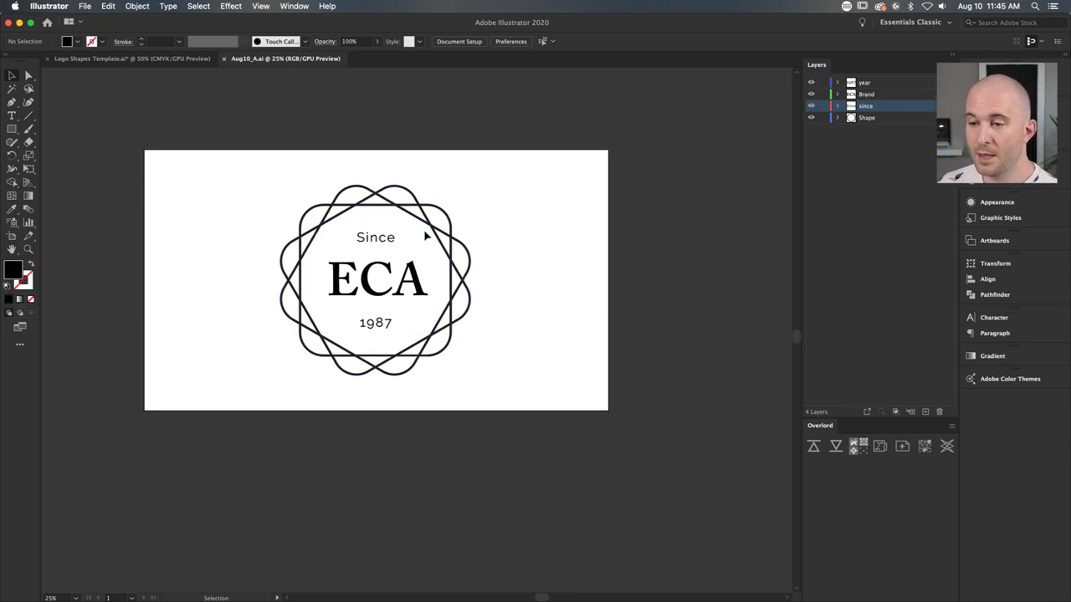
left_click(352, 325)
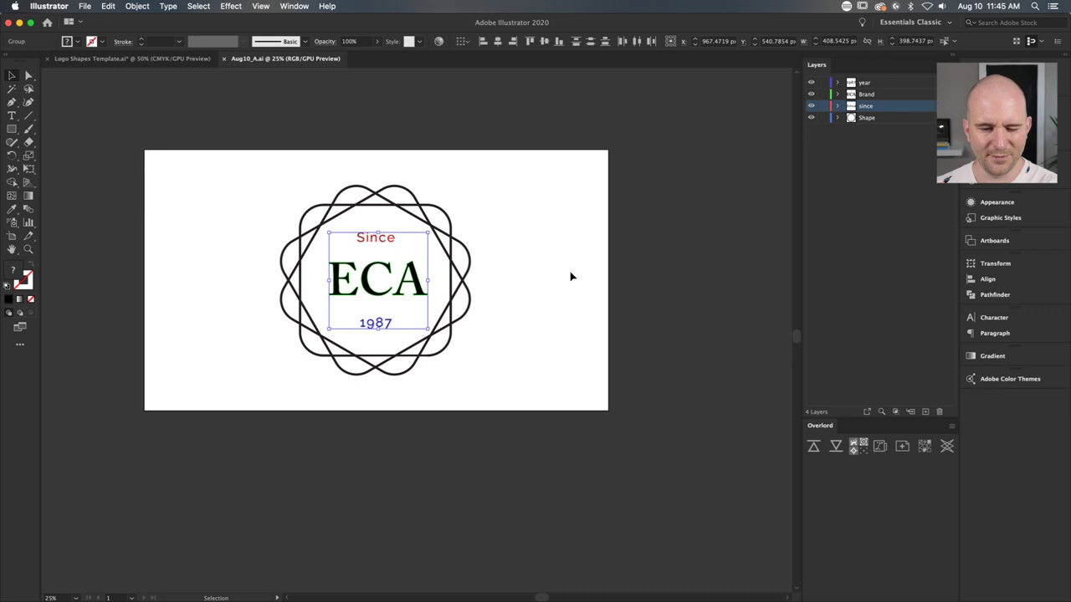
left_click(558, 280)
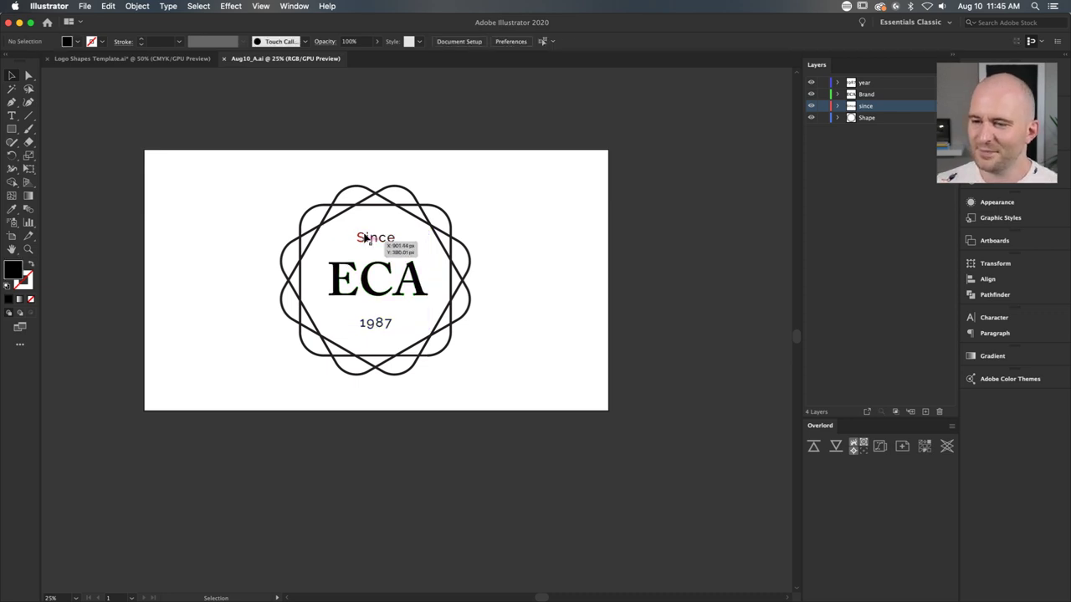
scroll(385, 236, "up", 1)
scroll(390, 234, "left", 2)
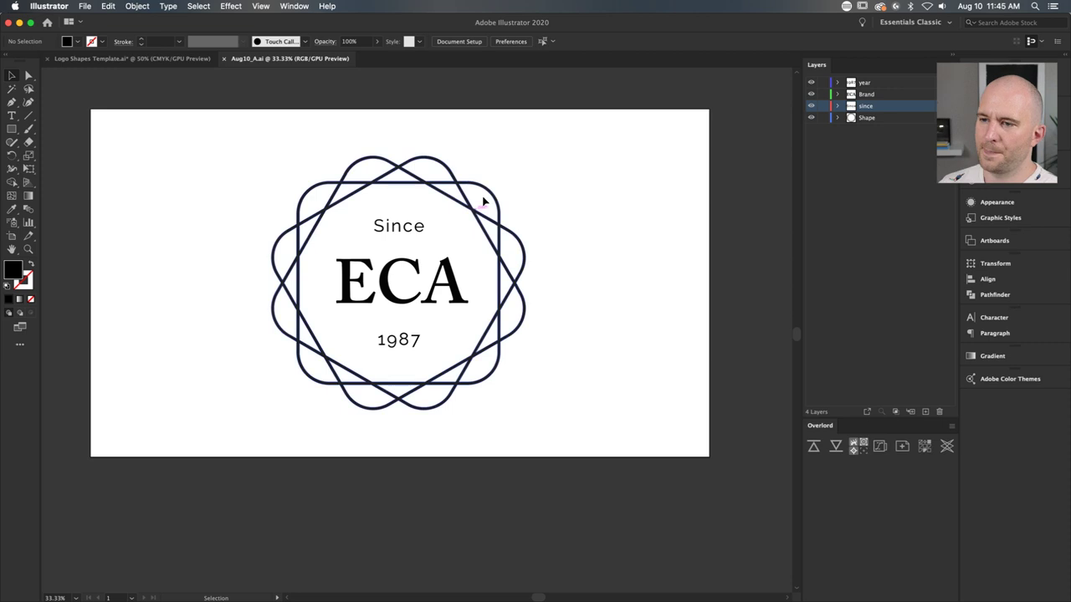
left_click_drag(552, 162, 483, 232)
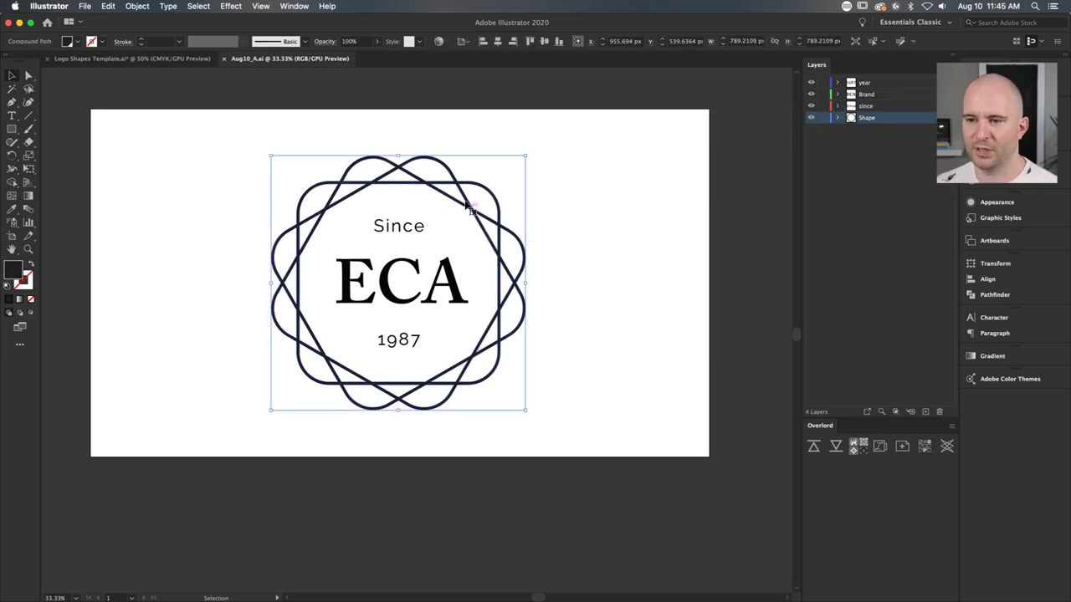
scroll(467, 209, "up", 2)
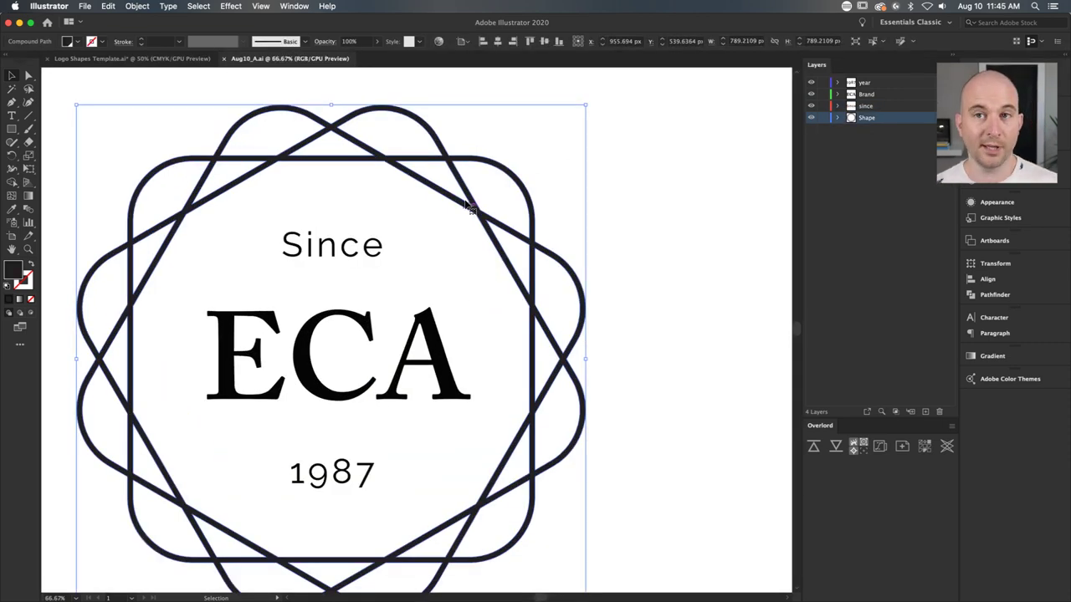
scroll(433, 166, "up", 2)
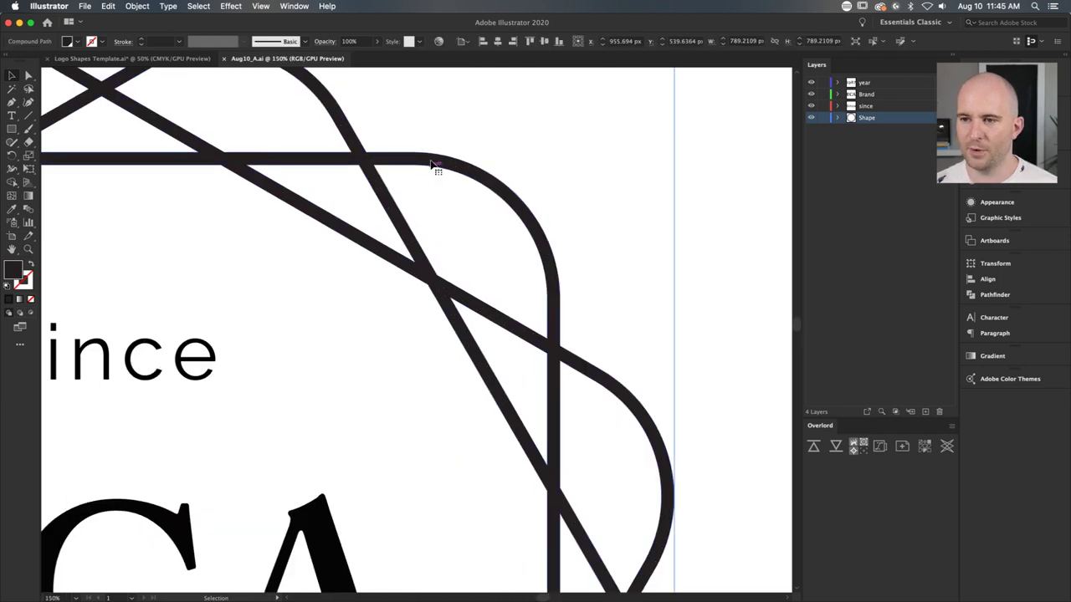
key("a")
left_click_drag(430, 142, 348, 188)
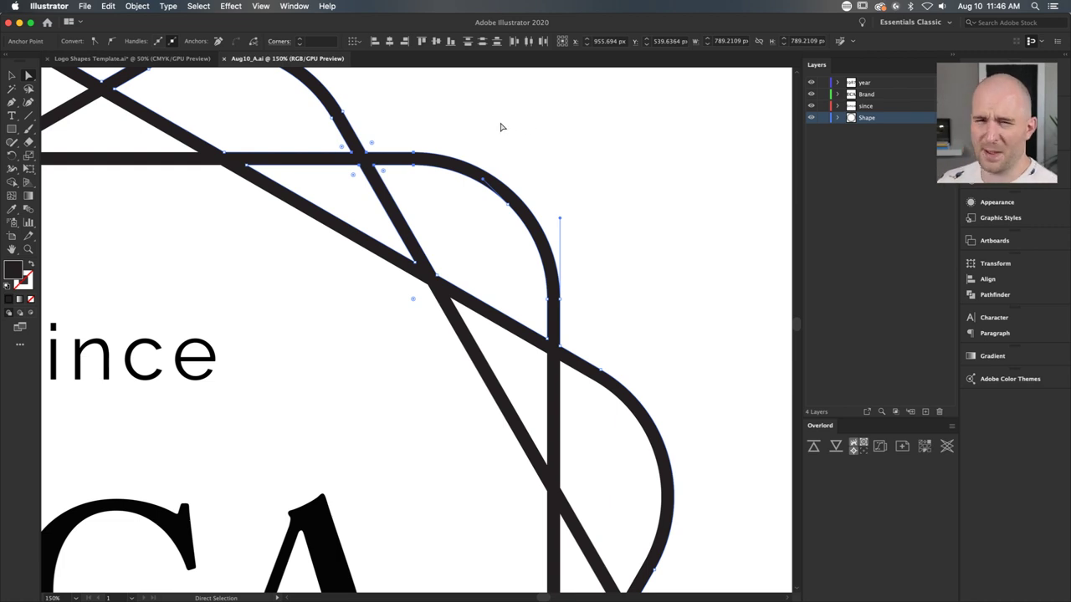
left_click_drag(392, 132, 258, 245)
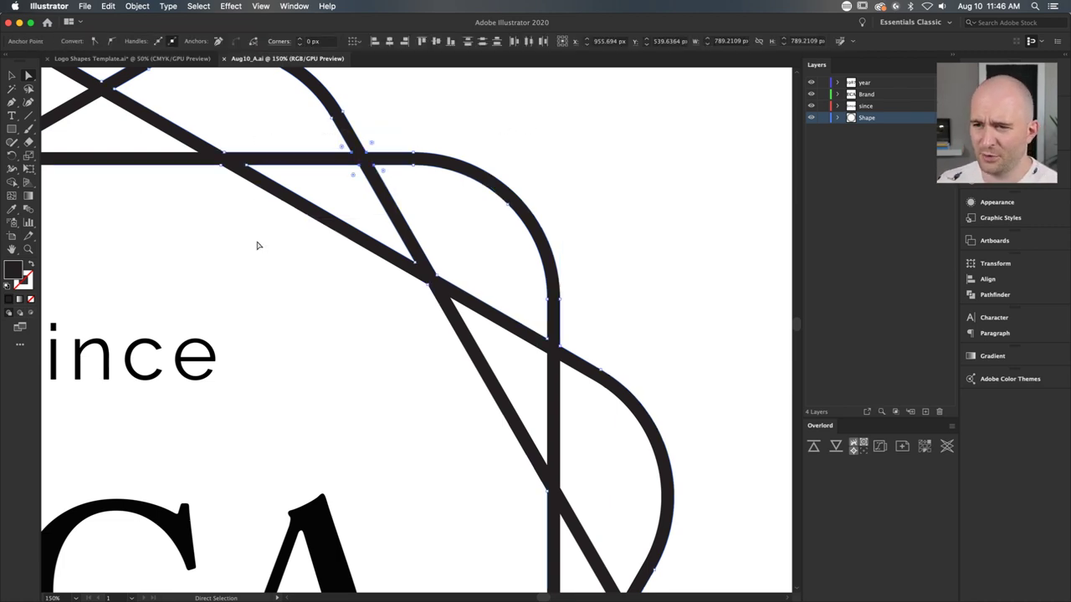
left_click(255, 238)
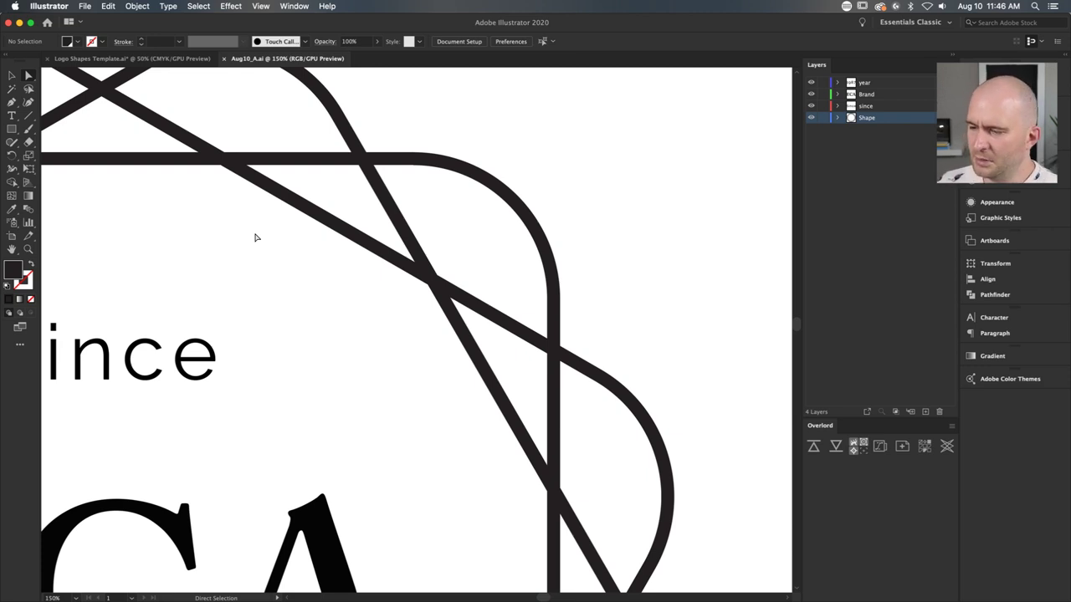
scroll(262, 215, "left", 8)
scroll(263, 215, "up", 2)
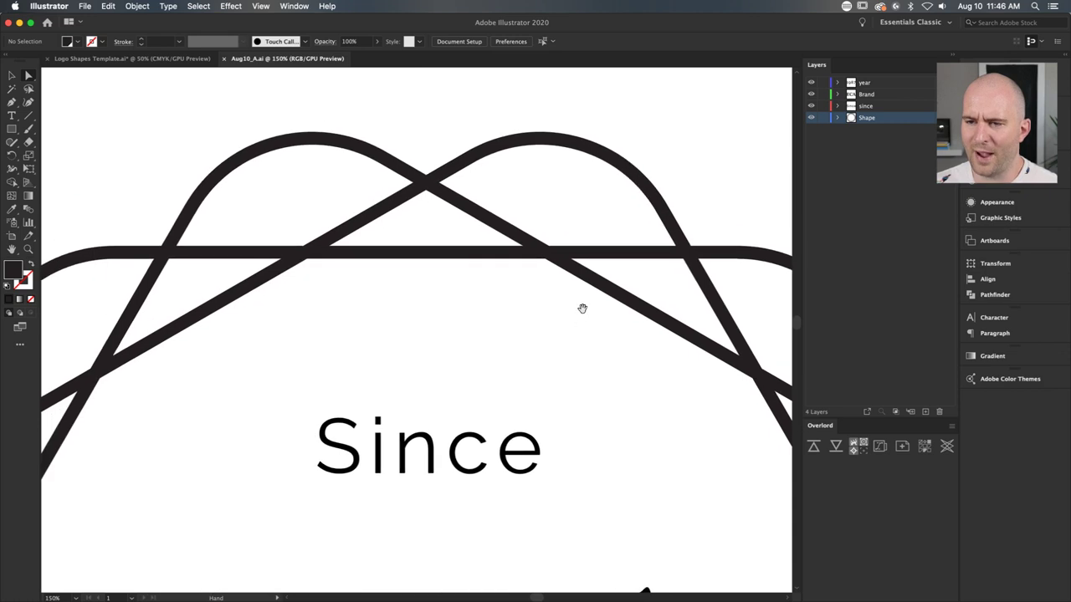
left_click_drag(465, 116, 328, 319)
left_click(531, 125)
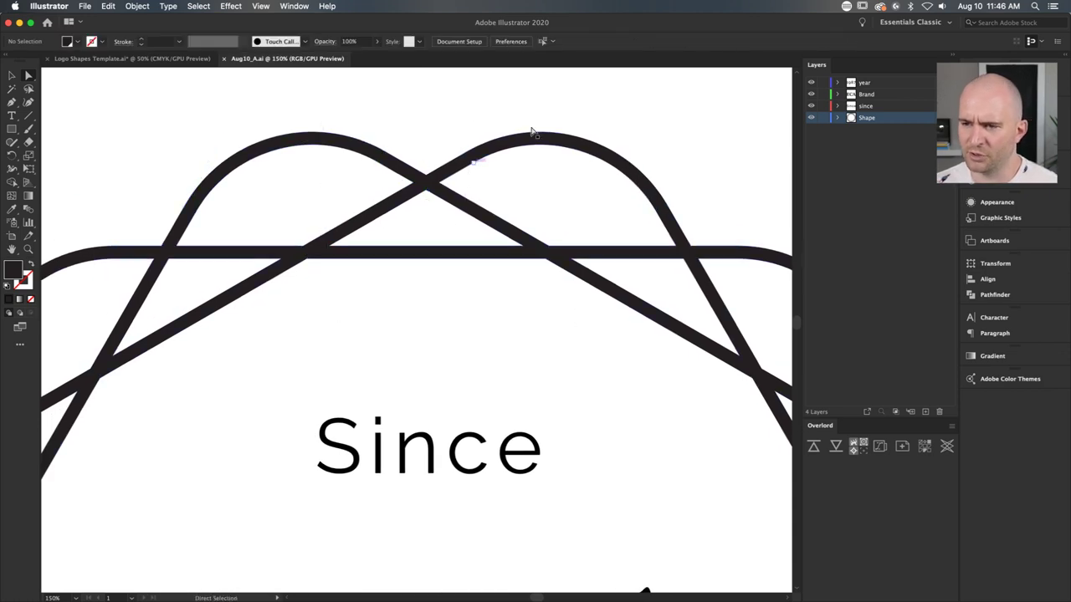
left_click_drag(657, 104, 160, 343)
left_click(376, 297)
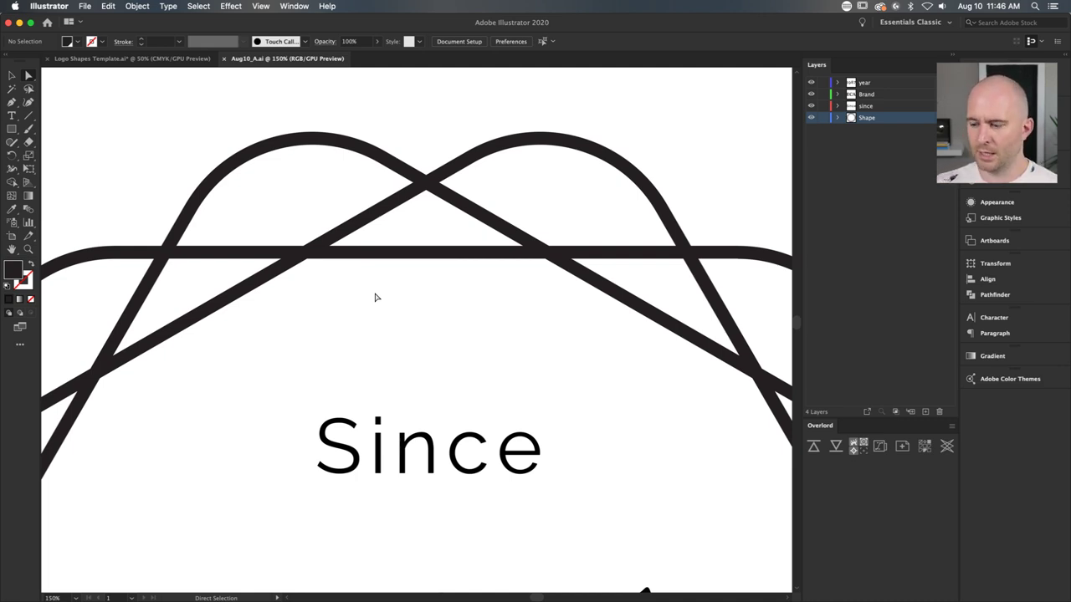
left_click(441, 191)
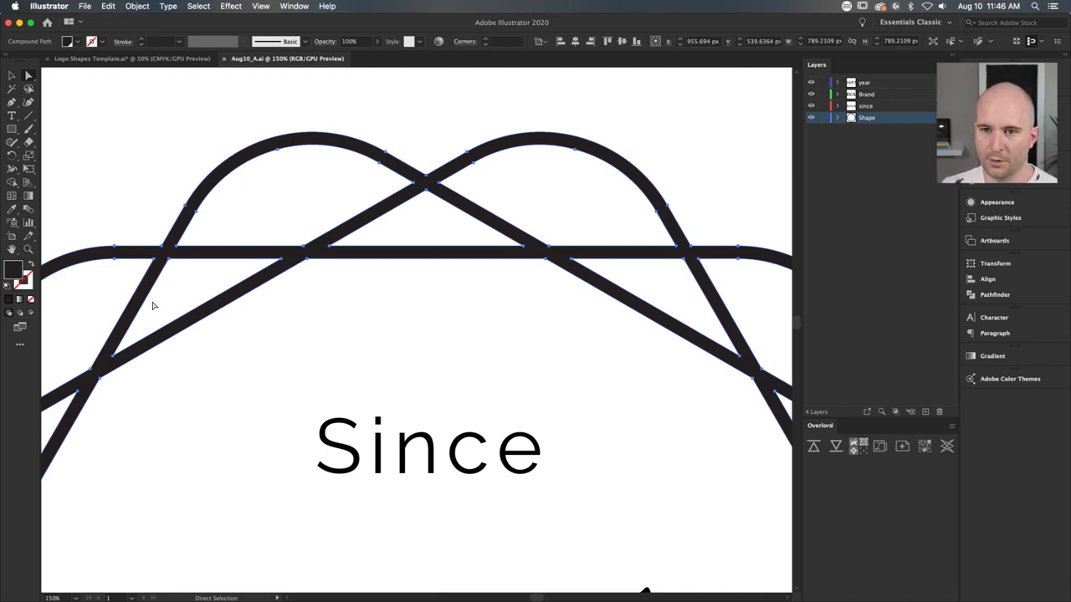
key("super+minus")
key("super+minus")
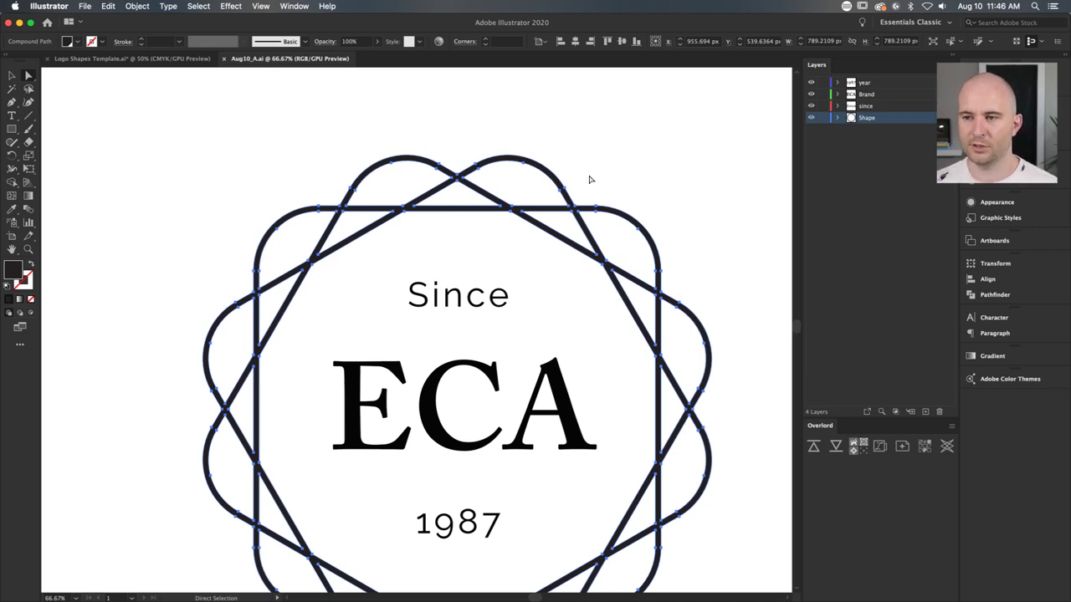
left_click(223, 255)
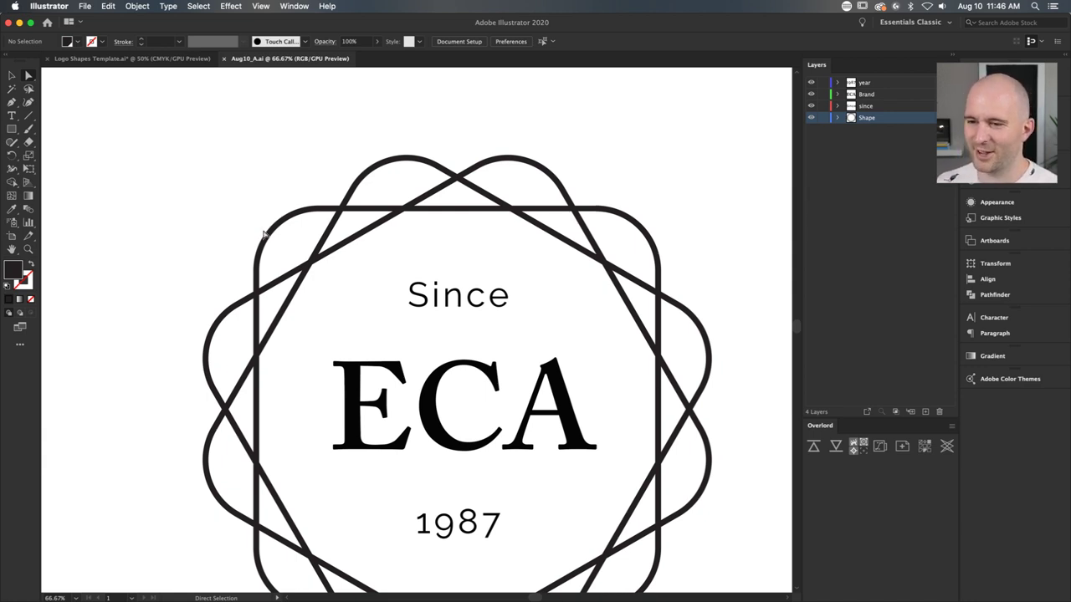
Step: Check the overlapping badge outline shapes, clear the selection, and switch to After Effects
key("v")
left_click_drag(287, 154, 520, 237)
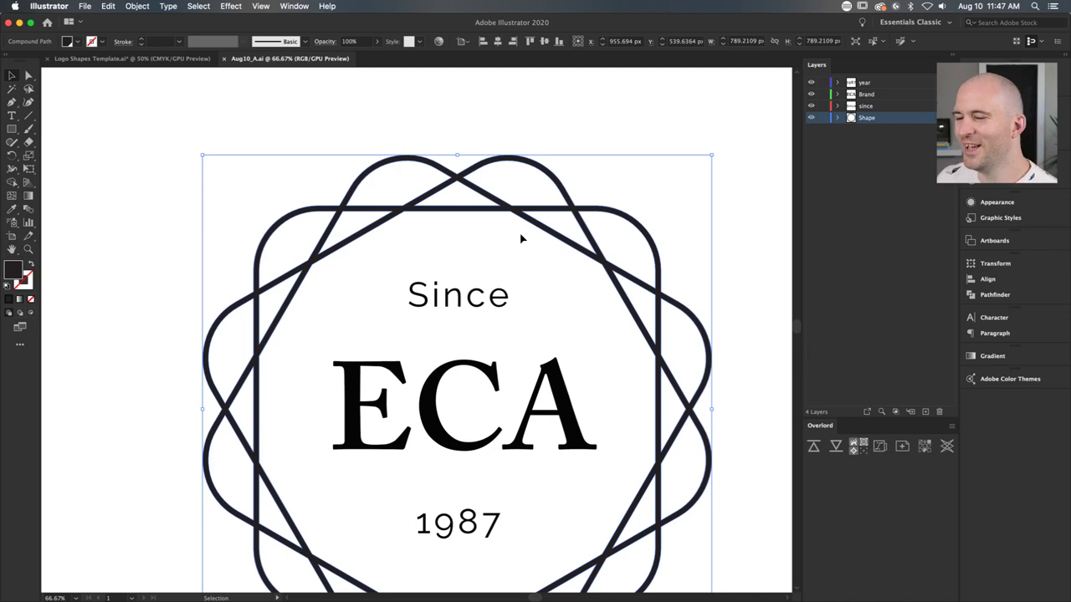
left_click(425, 239)
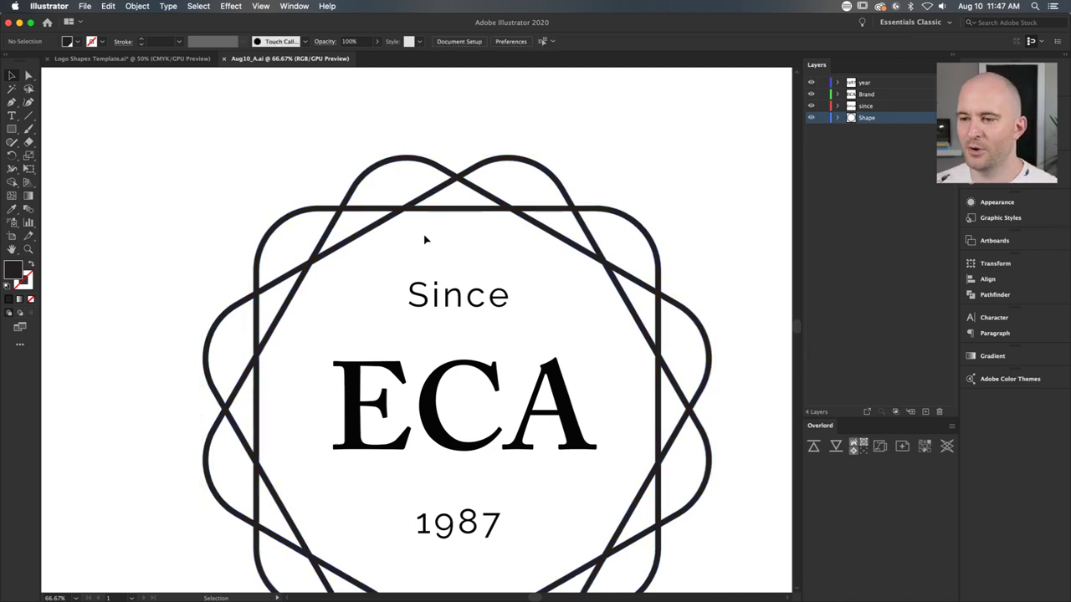
scroll(395, 200, "up", 2)
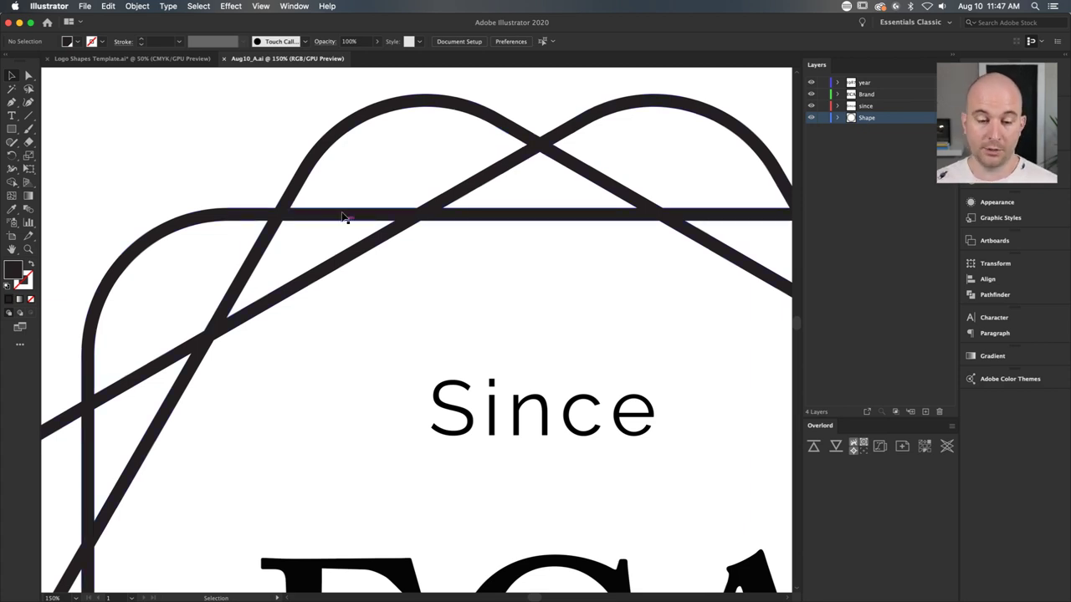
key("a")
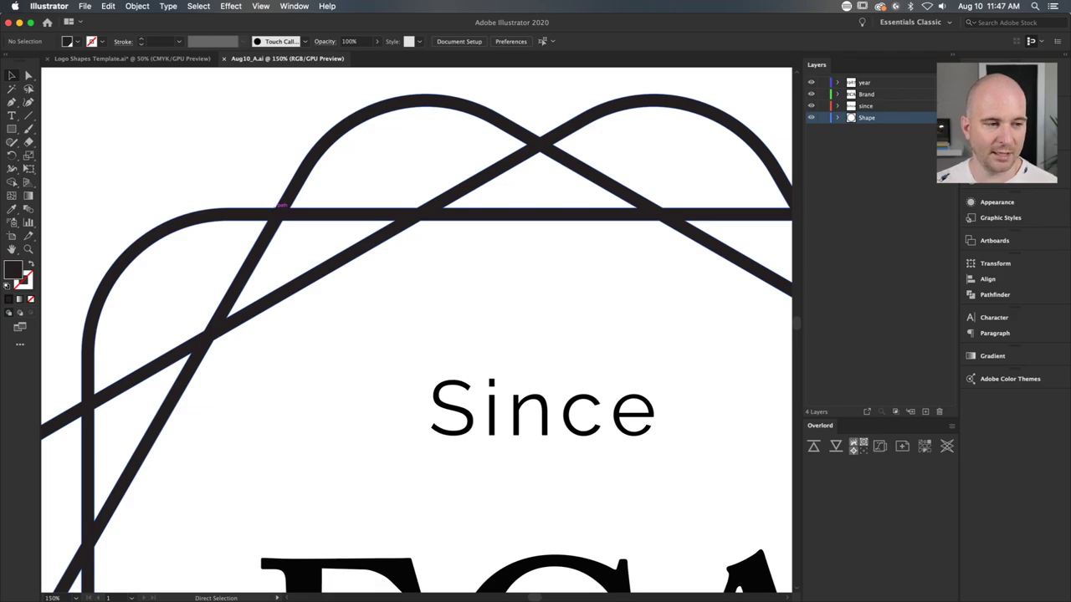
key("super+Tab")
Step: Open the Aug 10 16:9 precomp, select Square 1–3, and scrub the logo animation
double_click(372, 494)
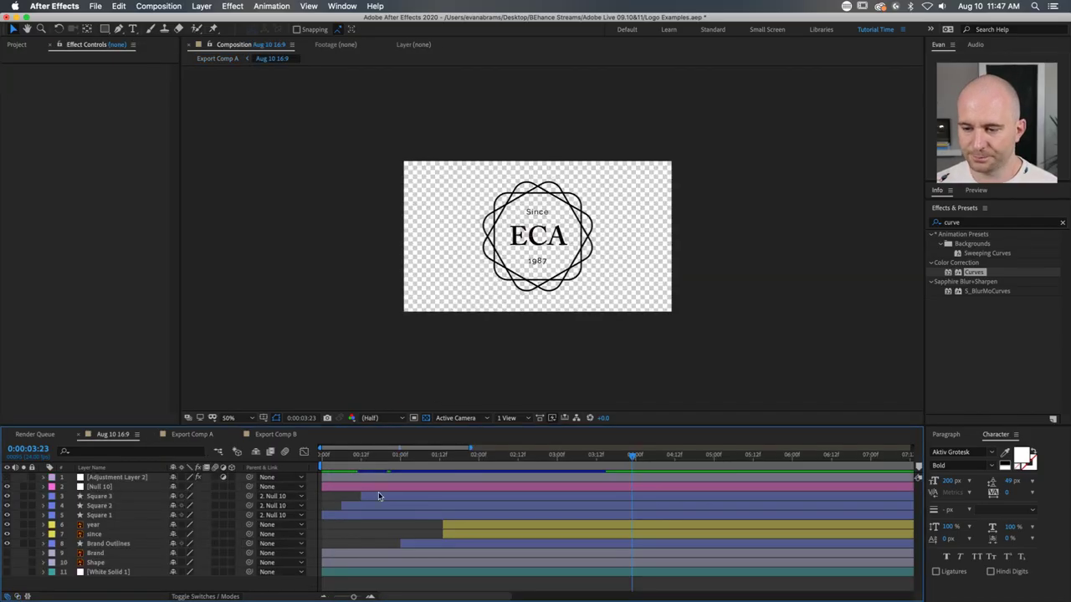
left_click(467, 496)
left_click(471, 515, "shift")
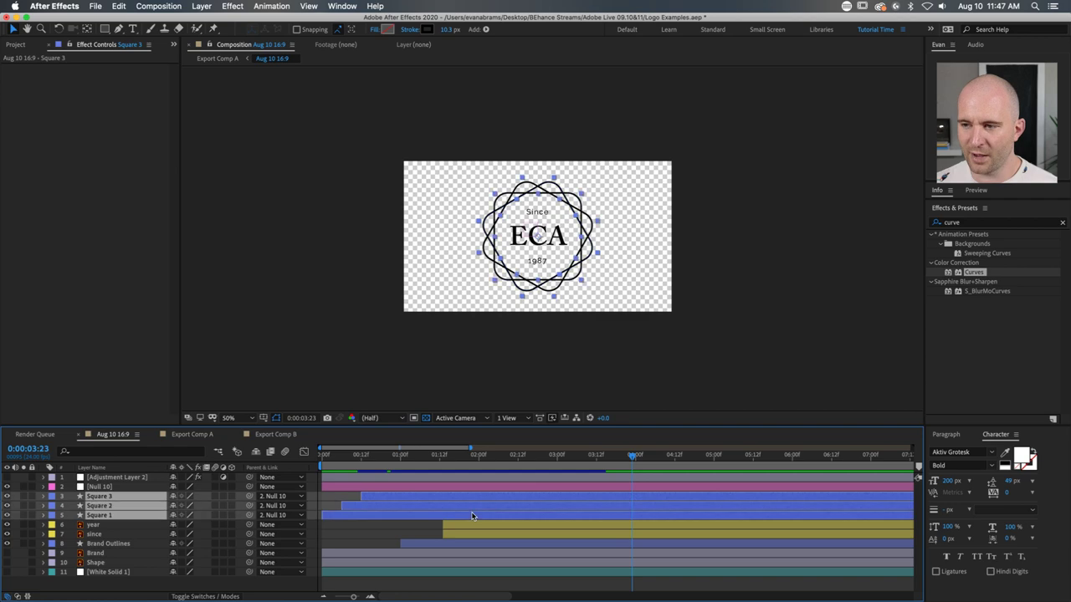
scroll(572, 221, "up", 2)
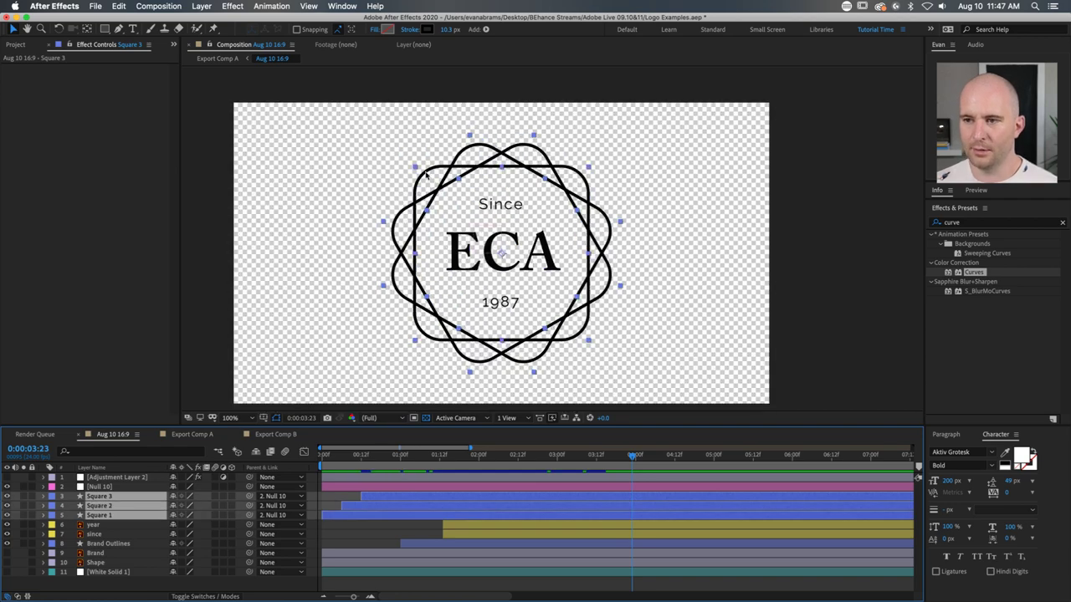
left_click_drag(409, 456, 462, 453)
Step: Select the Square 3, 2 and 1 layers one by one, then return to Illustrator
left_click(407, 525)
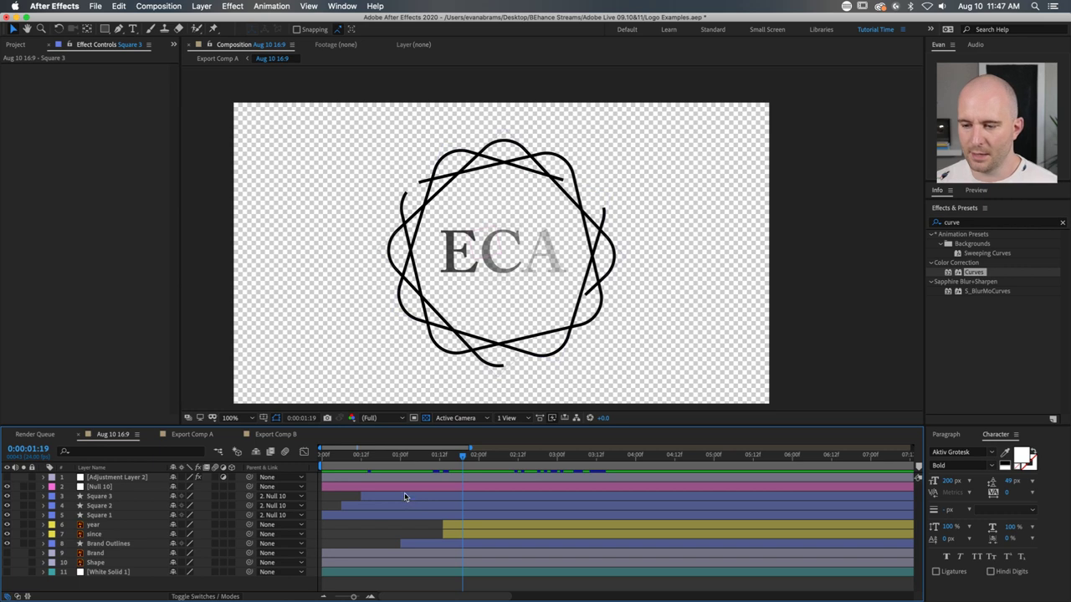
left_click(406, 497)
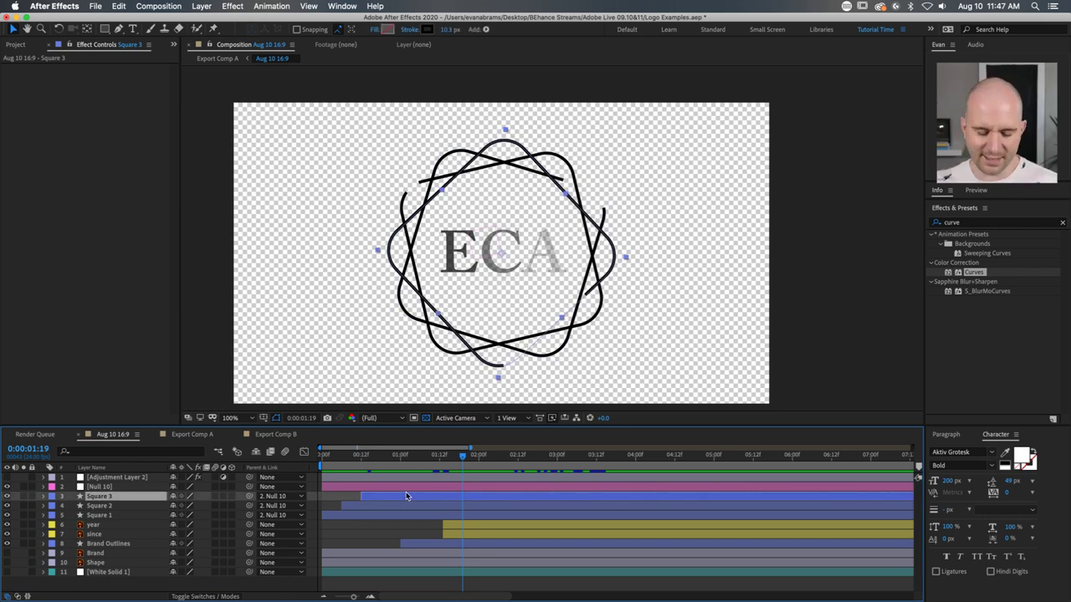
left_click(359, 514)
left_click(372, 501)
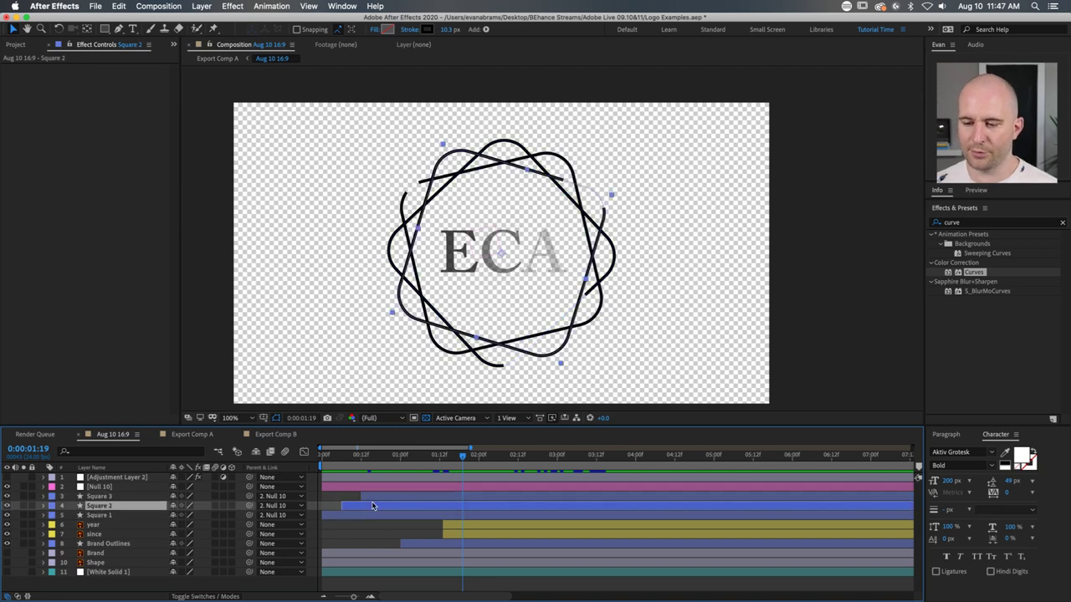
left_click(376, 502)
left_click(376, 514)
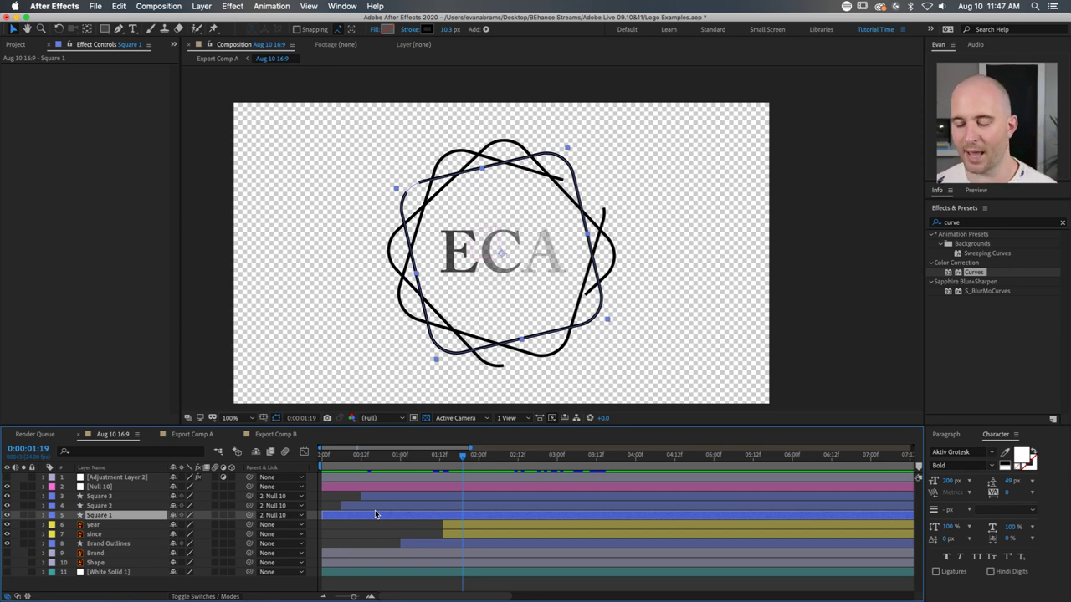
key("super+Tab")
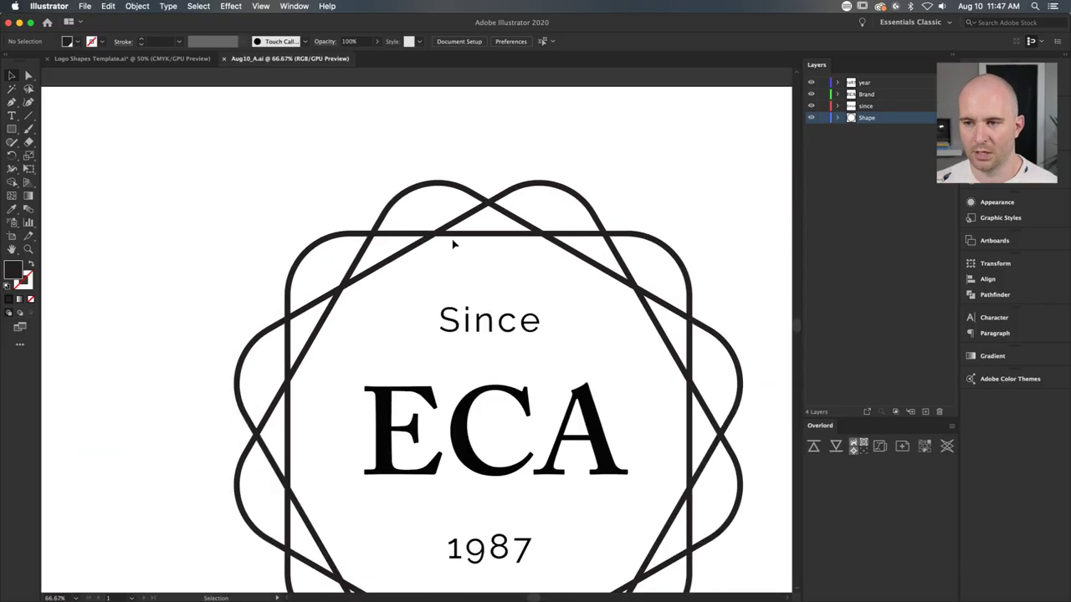
Step: Center the original badge on the Illustrator canvas, then go back to After Effects
scroll(607, 162, "down", 5)
scroll(608, 162, "right", 5)
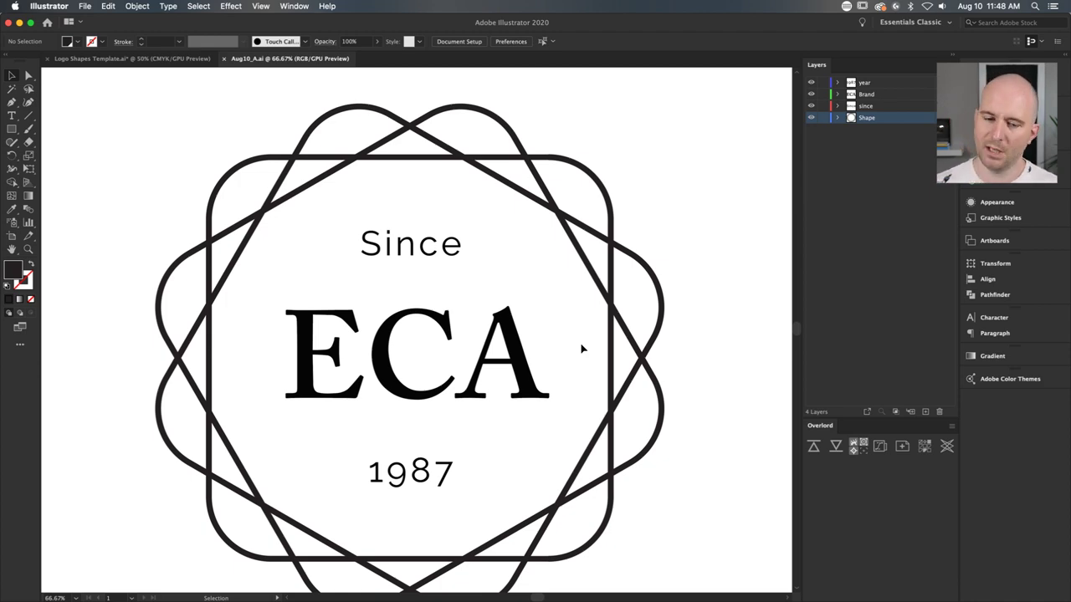
key("super+Tab")
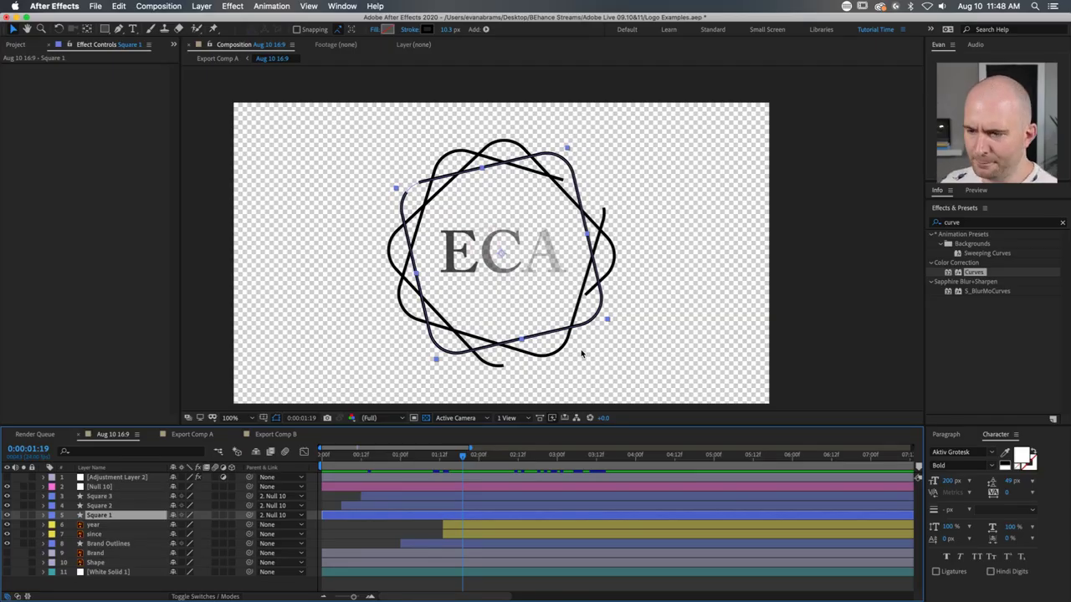
Step: Move the playhead to 0:00:03:08 to show the fully drawn badge and deselect Square 1
left_click_drag(487, 455, 584, 452)
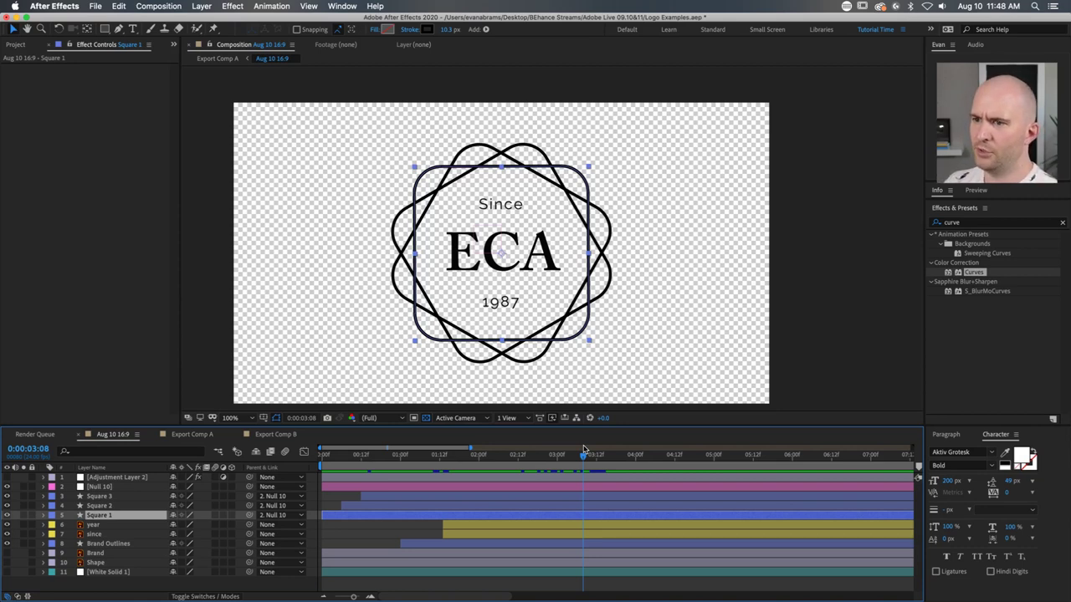
left_click(350, 527)
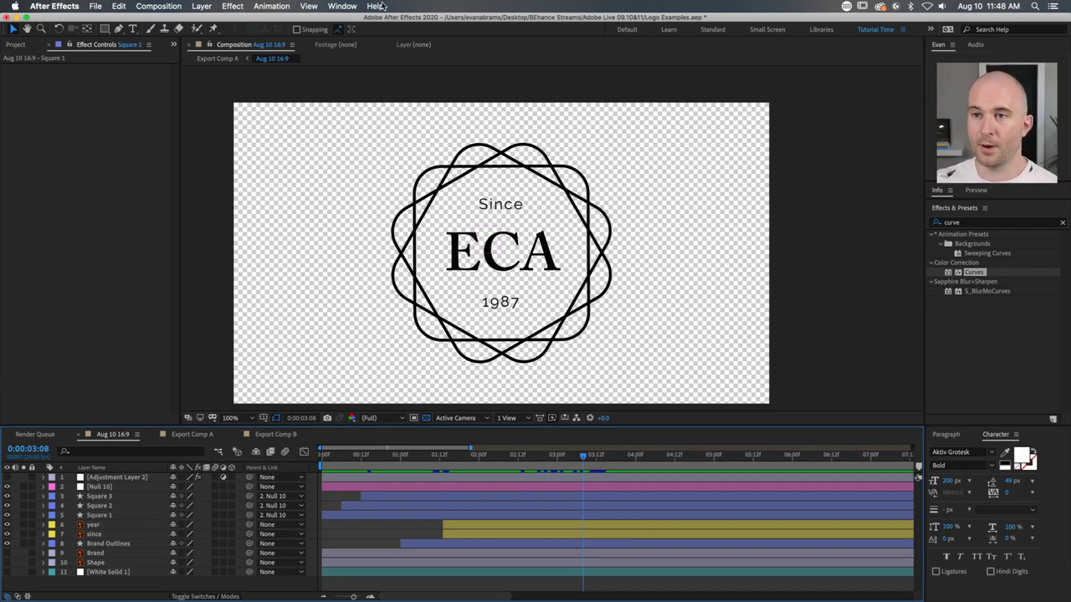
Step: Look through the Window > Extensions list (Bodymovin, Overlord) and close it unused
left_click(343, 6)
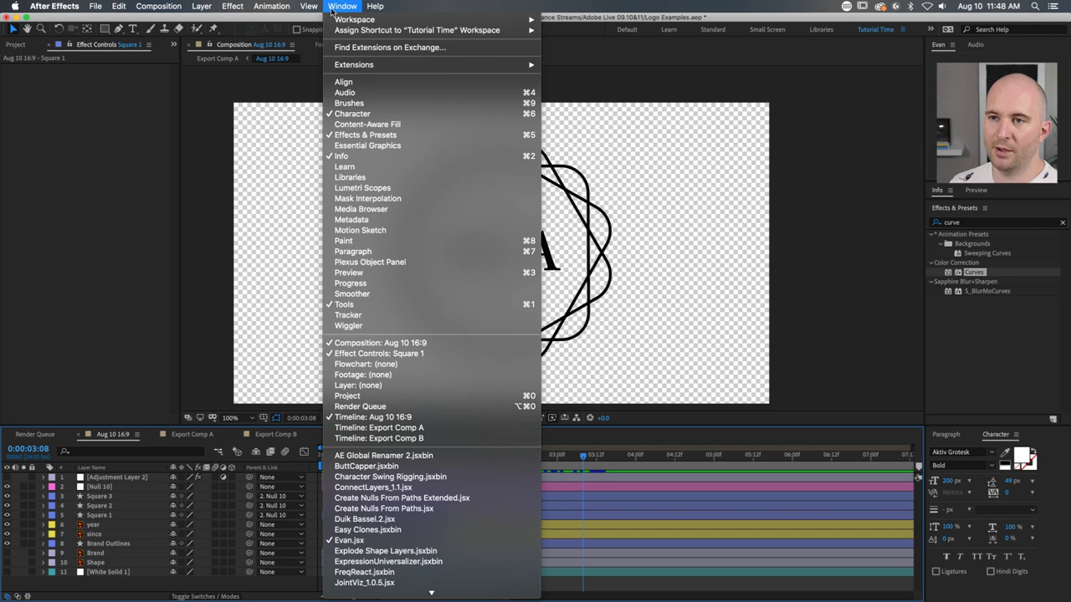
mouse_move(361, 64)
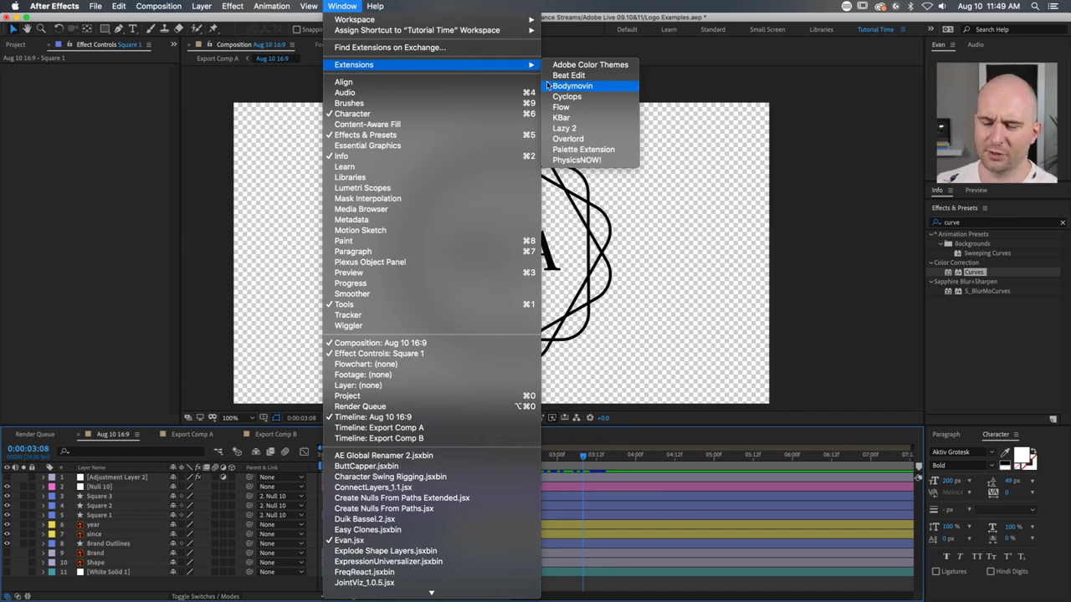
left_click(826, 247)
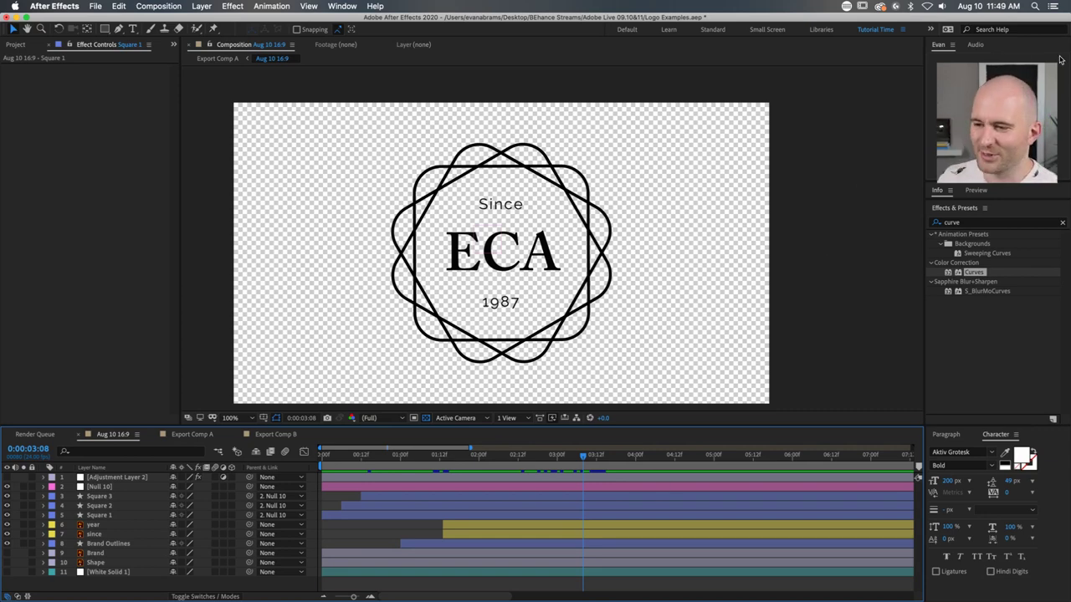
Step: Preview the badge animation from the start, then show Square 1's modified rectangle path properties
mouse_move(423, 455)
left_mouse_down()
mouse_move(360, 457)
mouse_move(329, 471)
mouse_move(408, 467)
left_mouse_up()
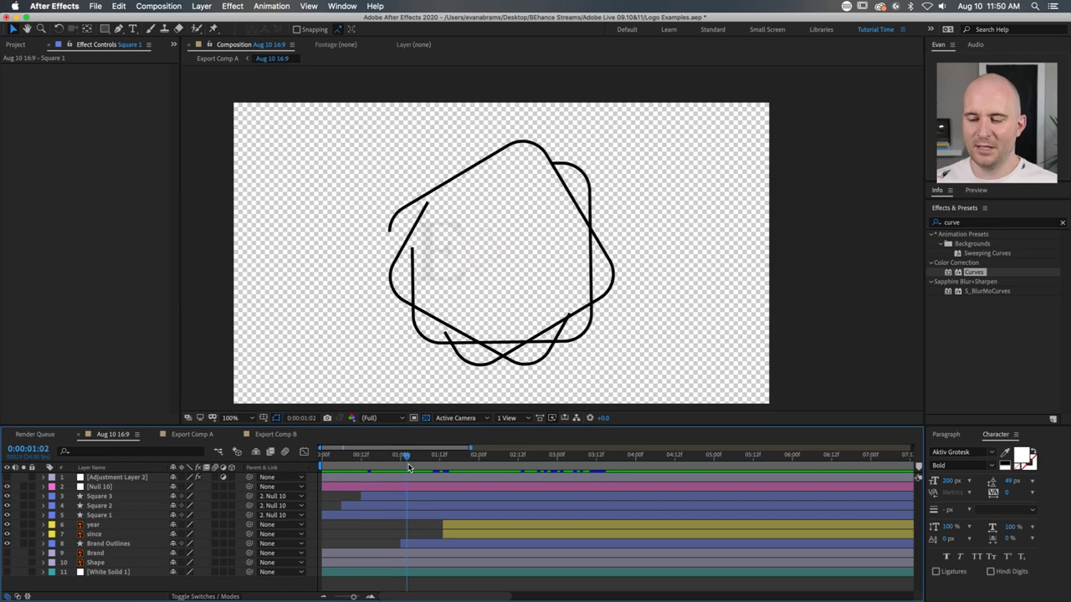
key("space")
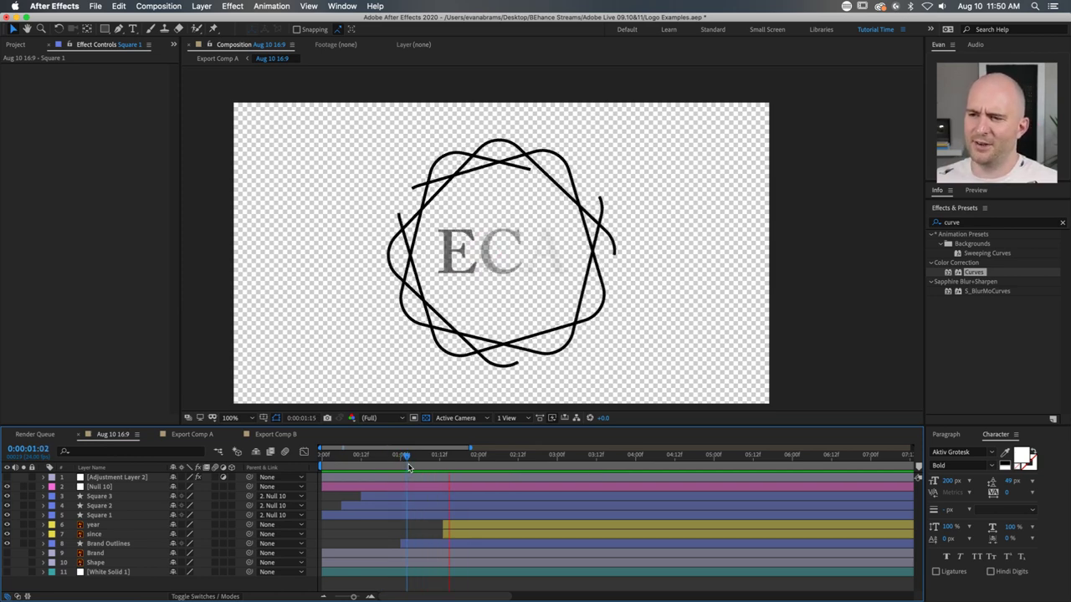
mouse_move(408, 466)
left_mouse_down()
mouse_move(324, 465)
mouse_move(573, 460)
left_mouse_up()
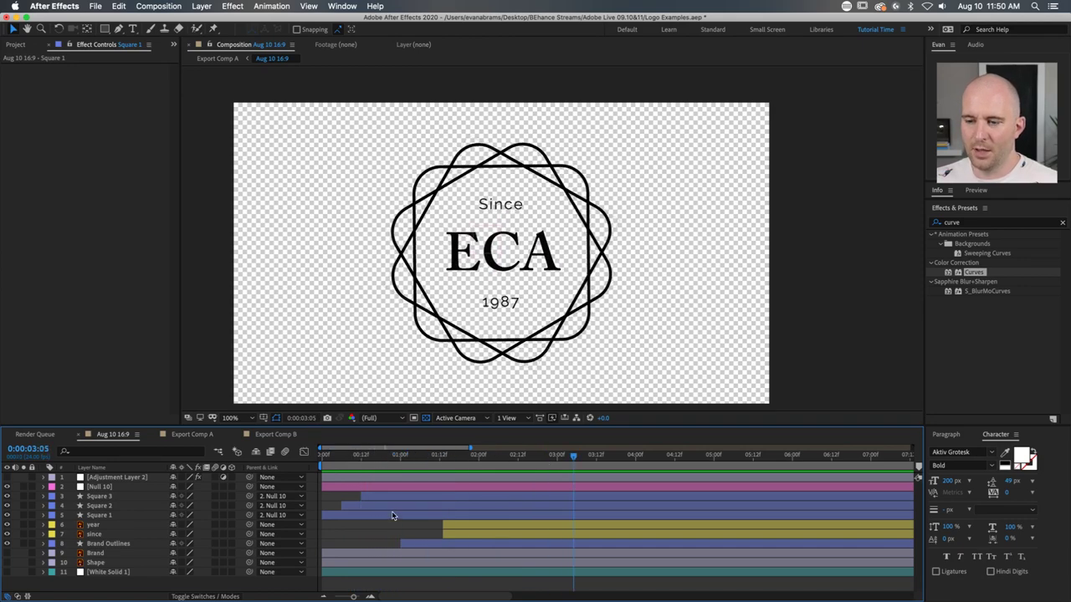
left_click(390, 516)
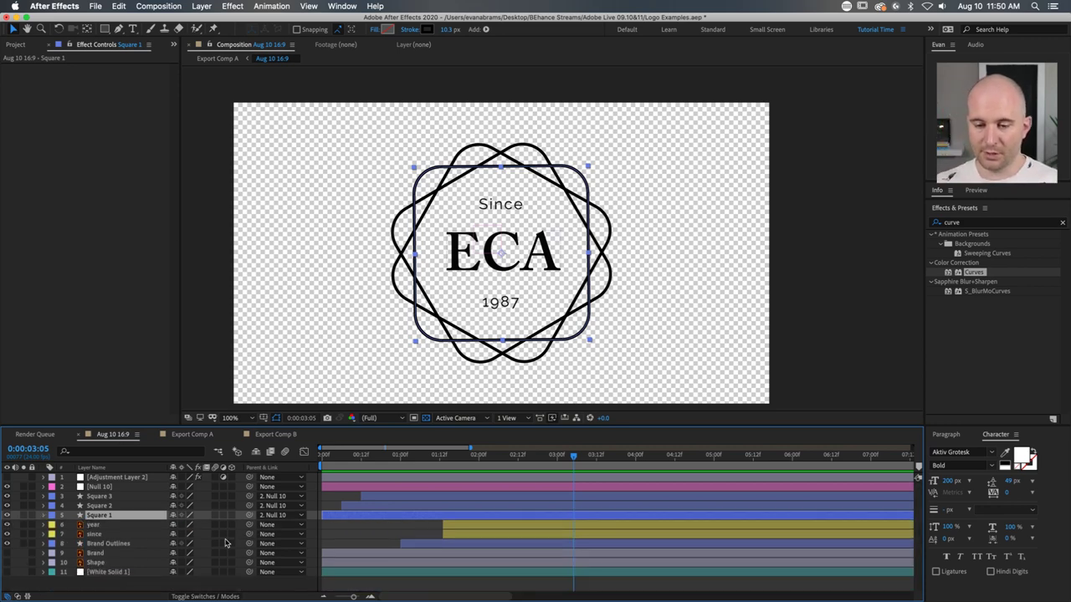
key("u")
key("u")
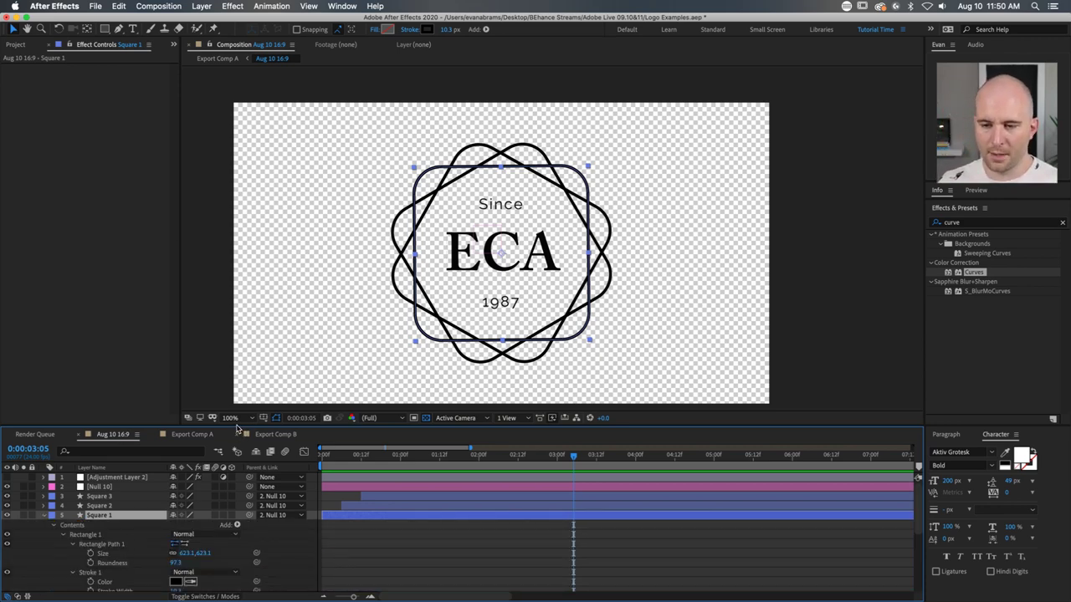
Step: Enlarge the timeline, preview Square 1's Trim Paths End and Offset keyframes, then collapse the layer
left_click_drag(237, 426, 229, 299)
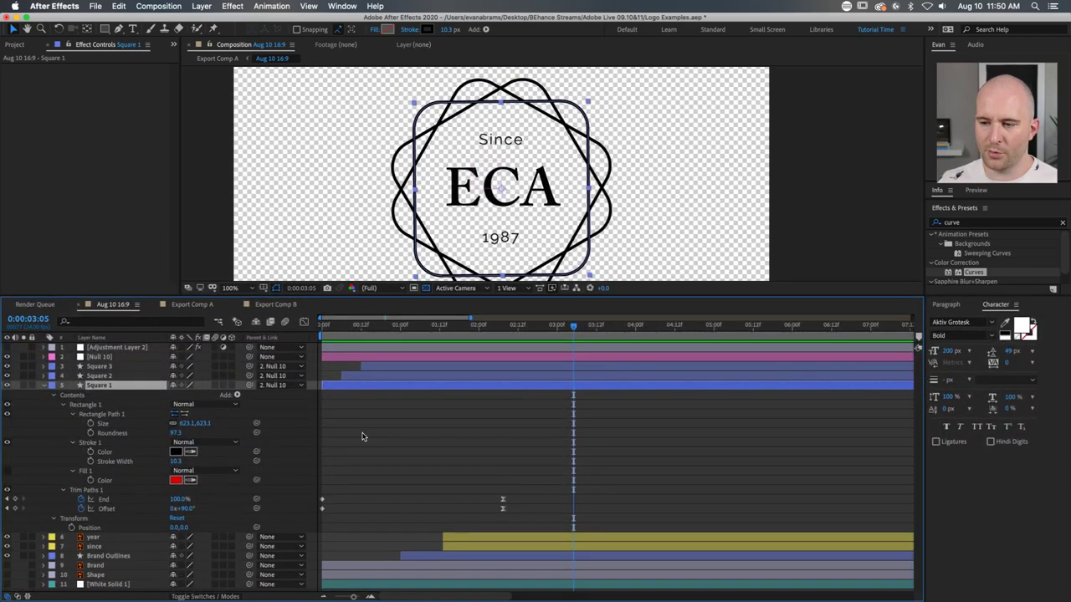
left_click(98, 492)
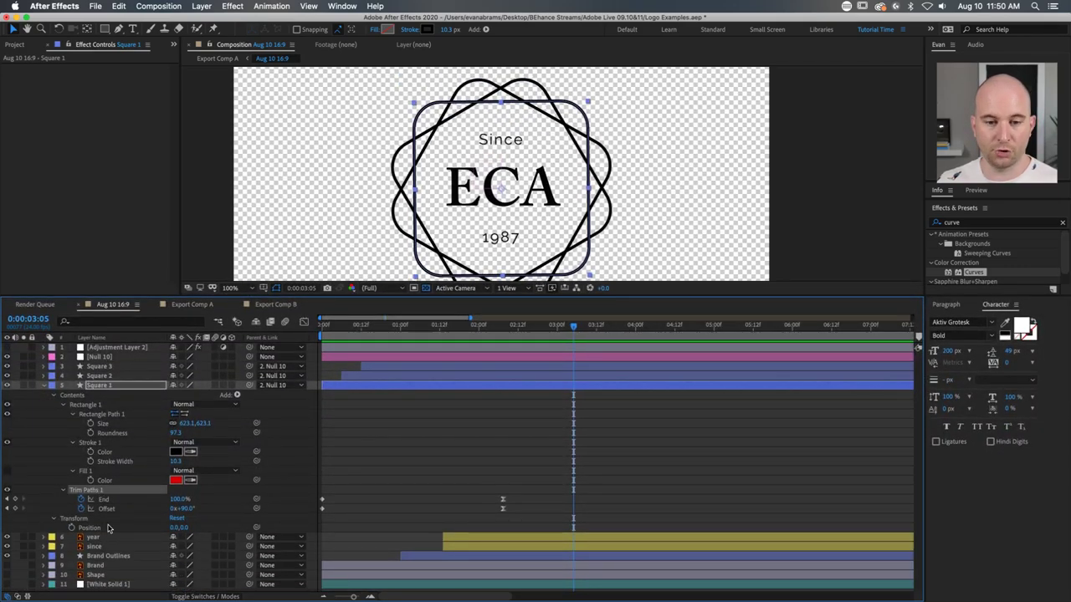
left_click(127, 499)
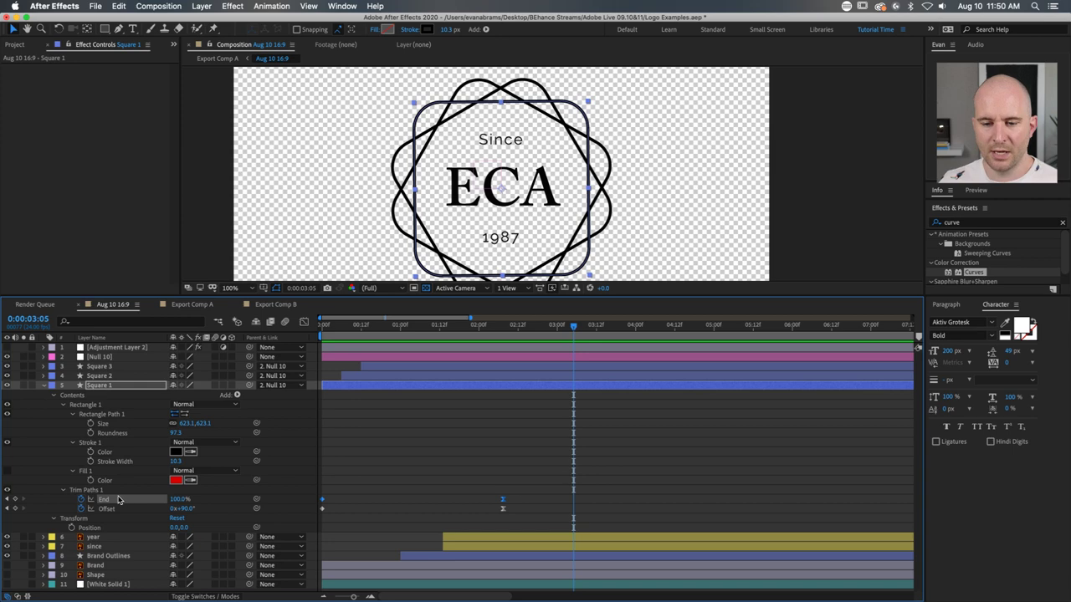
mouse_move(341, 328)
left_mouse_down()
mouse_move(544, 328)
mouse_move(440, 330)
left_mouse_up()
left_click(106, 509)
key("space")
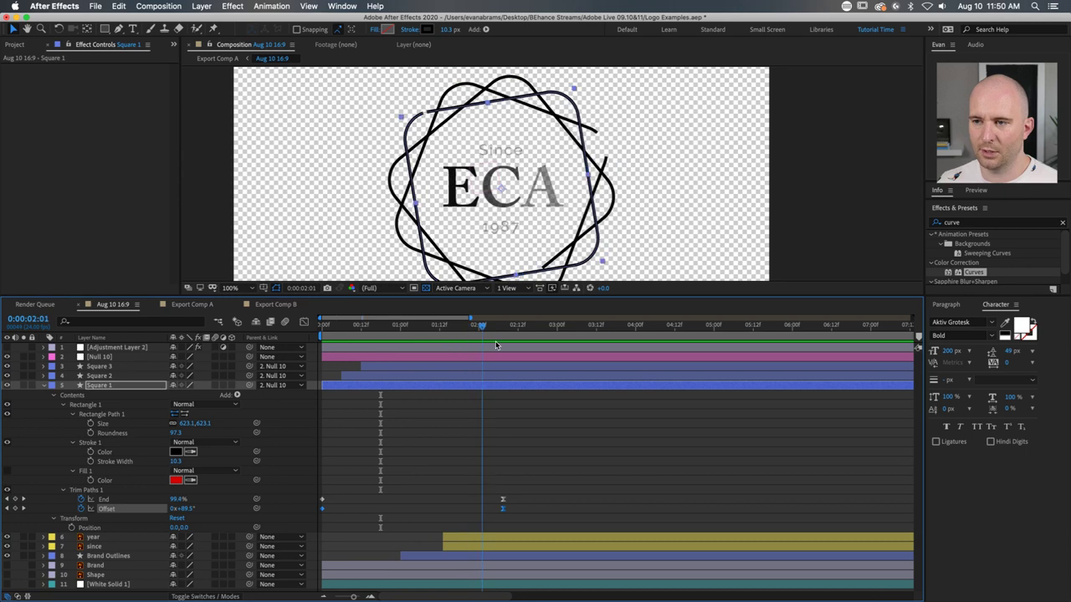
left_click(45, 386)
Step: Enlarge the composition viewer and scrub the animation back to 1:20
left_click(101, 366, "shift")
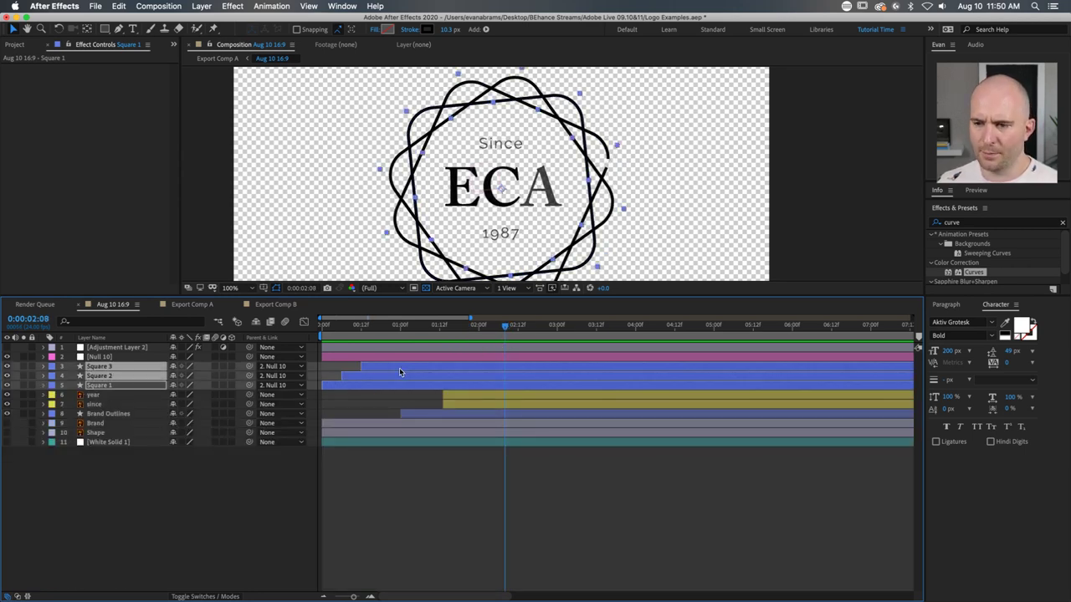
left_click(98, 356)
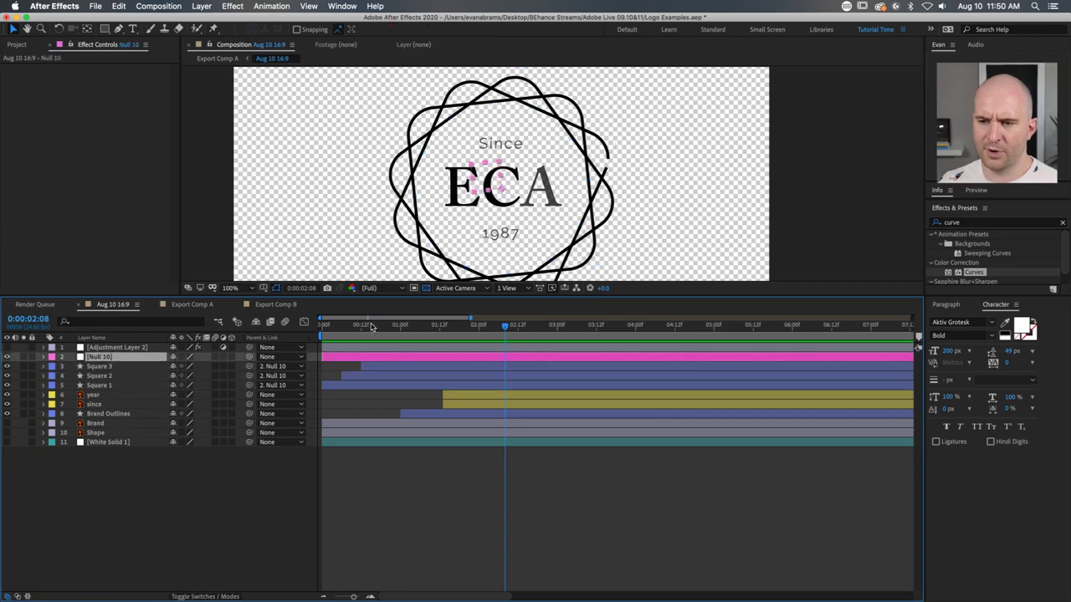
left_click_drag(375, 327, 545, 329)
left_click_drag(566, 295, 551, 369)
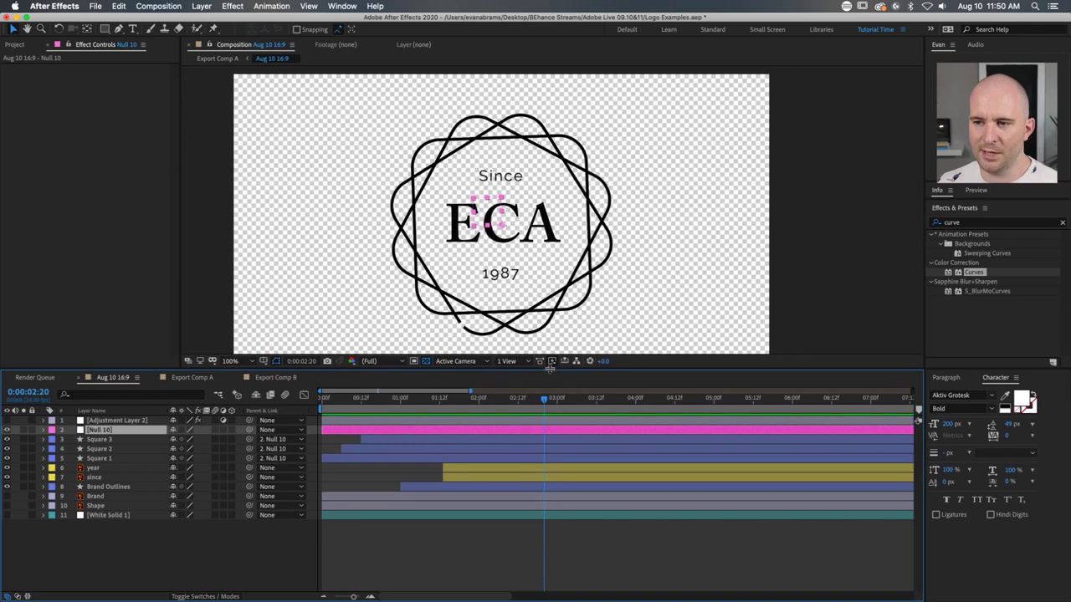
left_click(542, 566)
left_click_drag(445, 399, 573, 399)
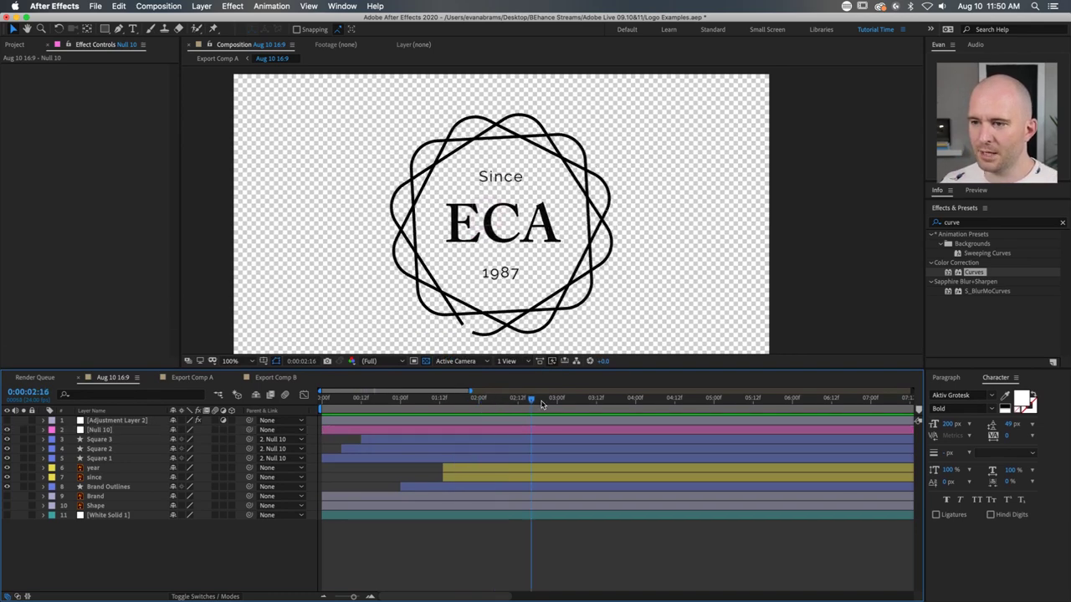
Step: Show the year, since and Brand Outlines keyframes and preview their reveal from 3:05
left_click(497, 470)
left_click(491, 477, "shift")
left_click(485, 487, "shift")
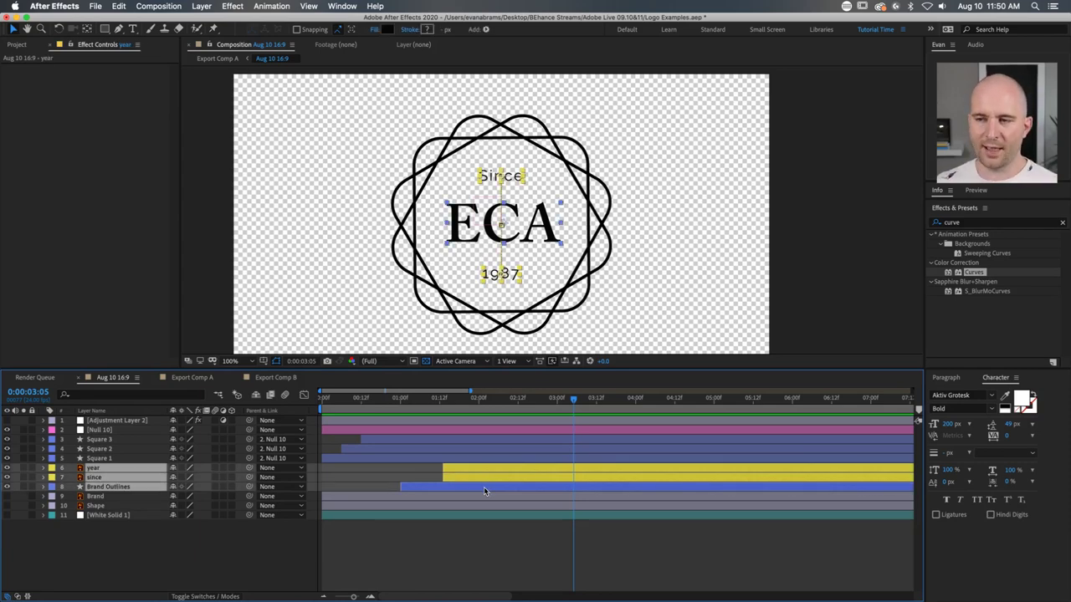
key("u")
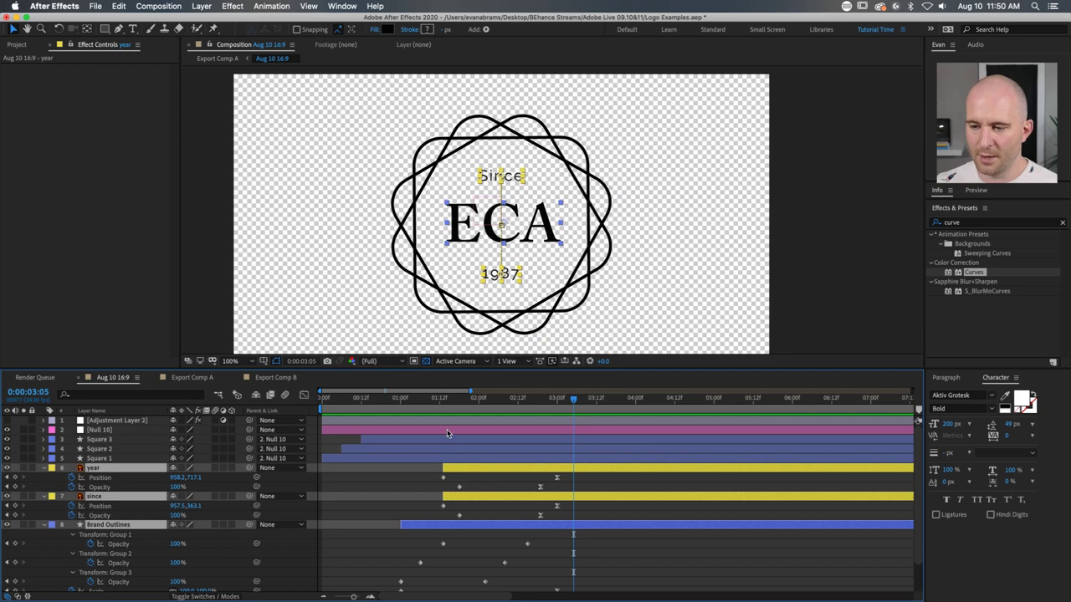
left_click_drag(385, 400, 461, 405)
key("space")
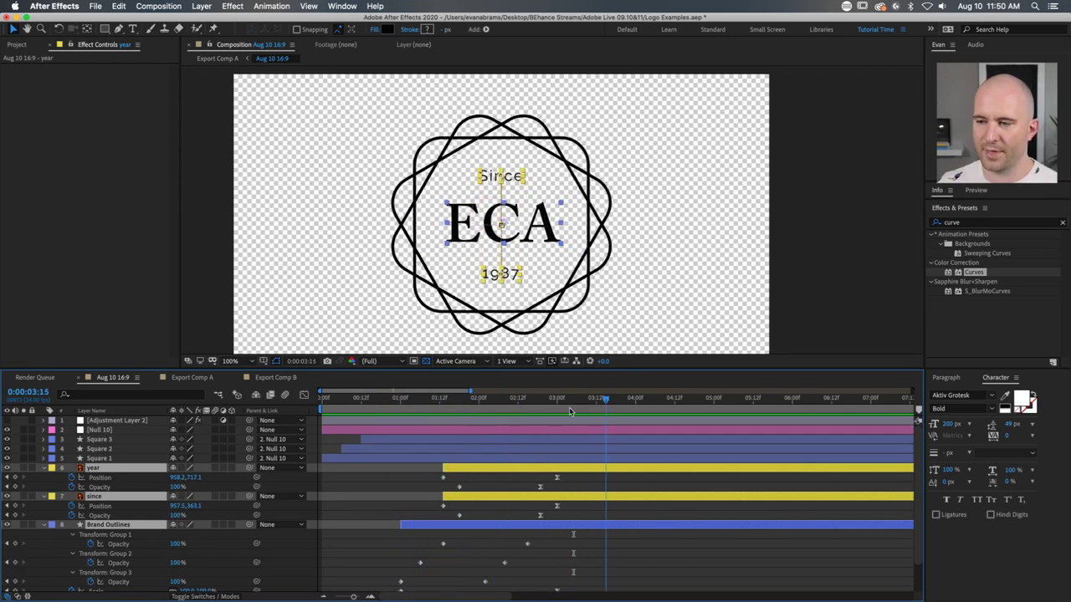
key("space")
key("space")
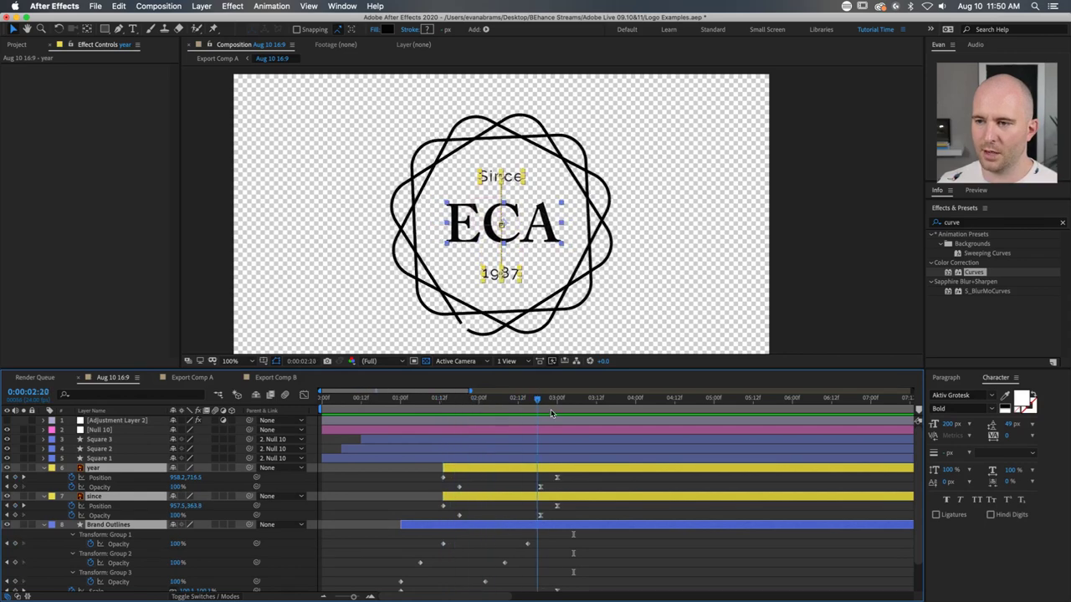
Step: Move to 5:16 and collapse all eleven layers with nothing selected
left_click_drag(617, 418, 776, 376)
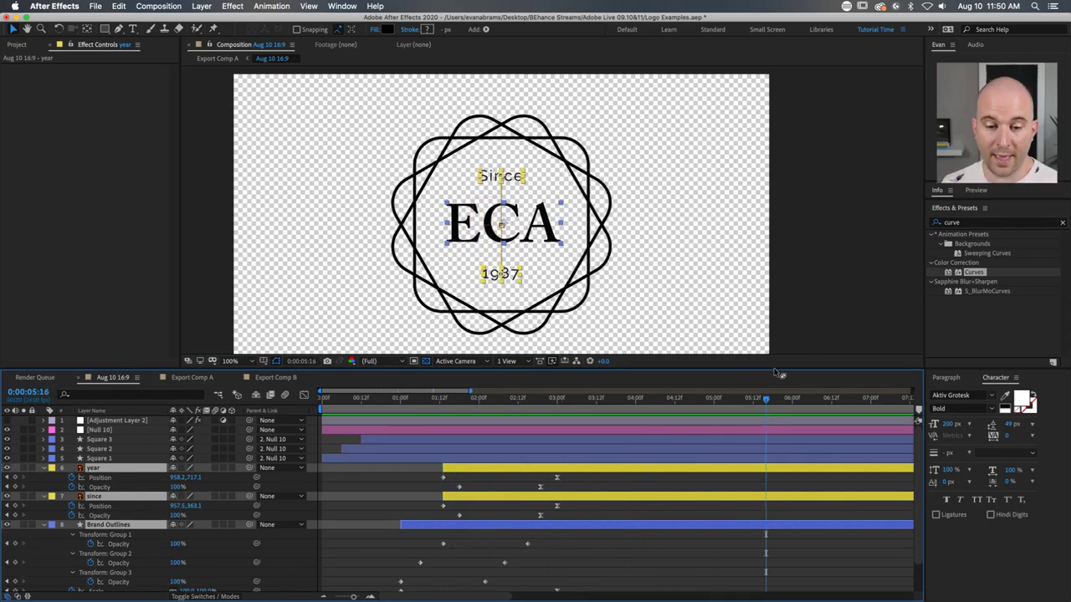
left_click(449, 546)
key("super+a")
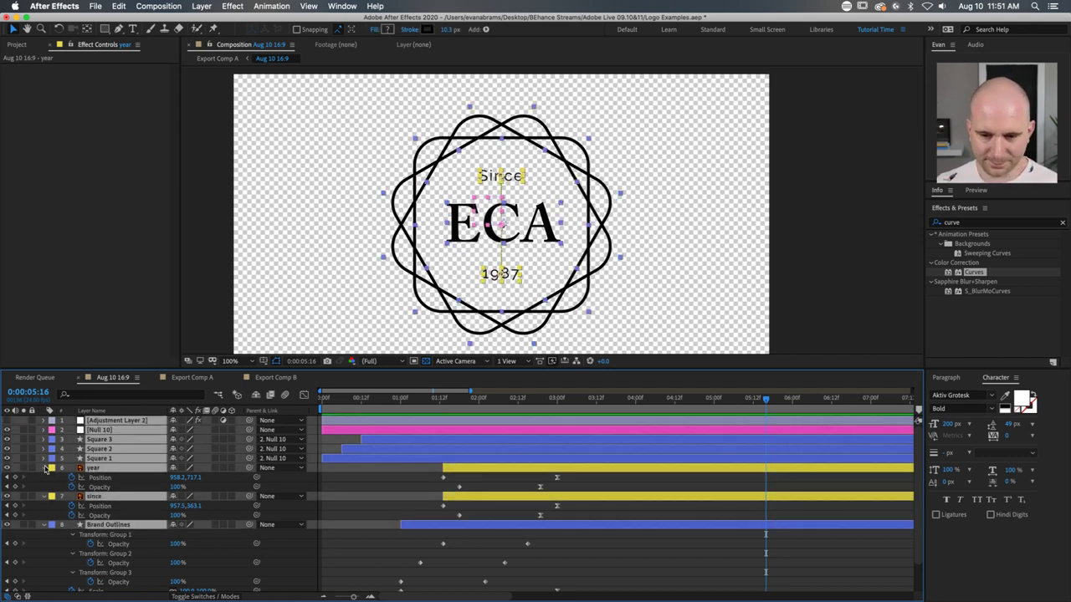
key("u")
left_click(442, 527)
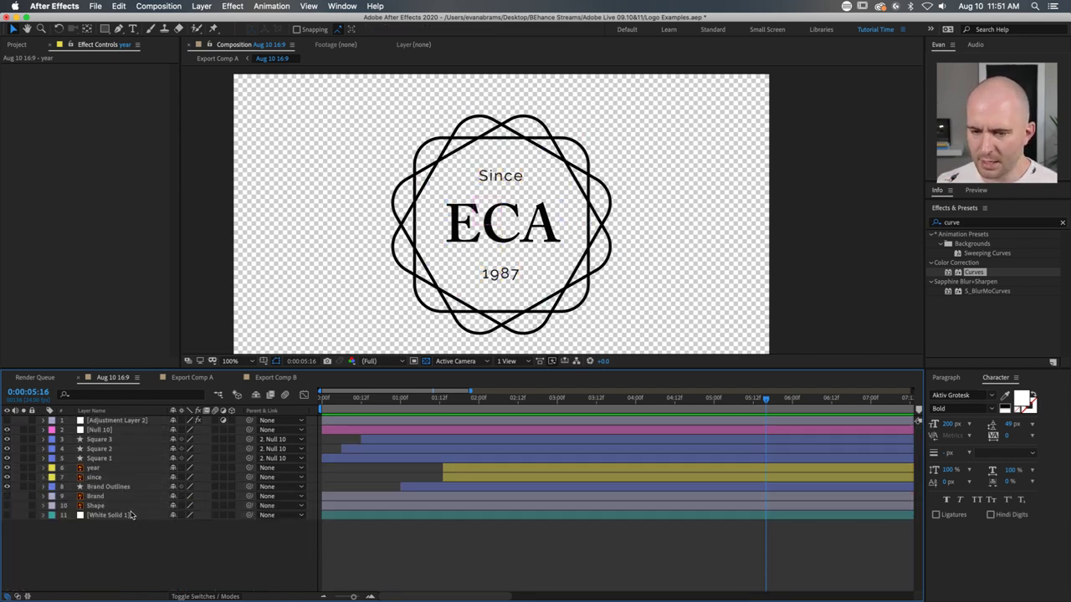
Step: Select the later End and Offset keyframes of Squares 1–3 and view them in the Graph Editor
left_click_drag(453, 402, 608, 388)
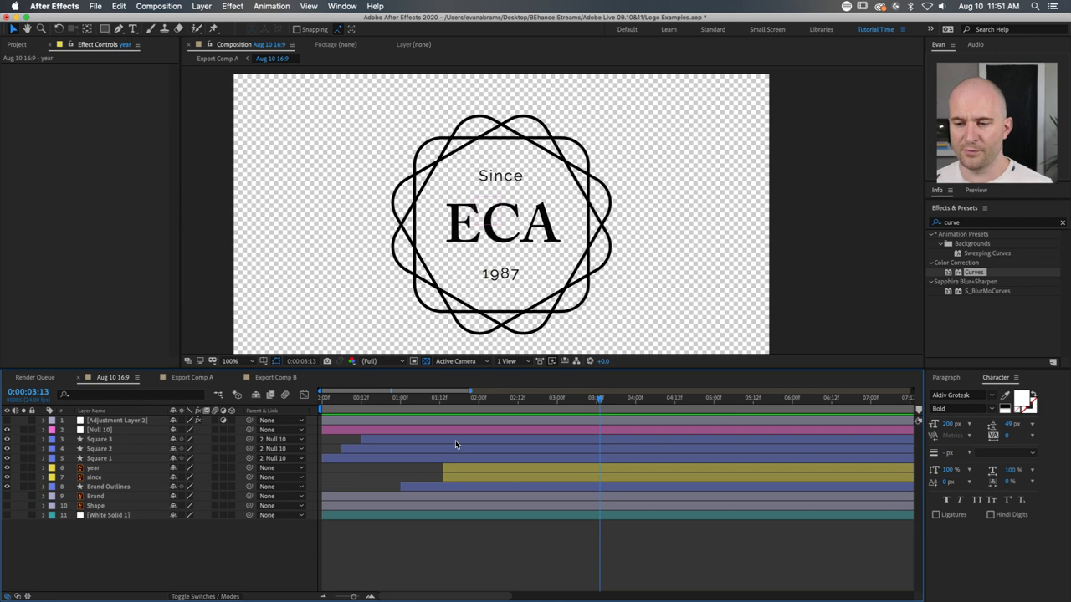
left_click(431, 439)
left_click(387, 458, "shift")
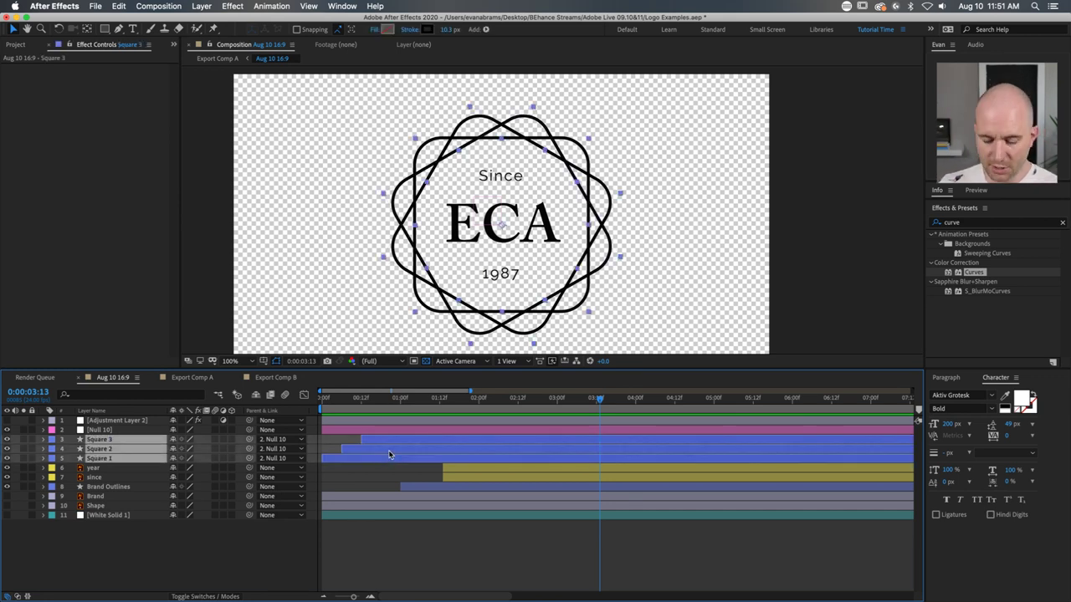
key("u")
left_click_drag(605, 448, 468, 517)
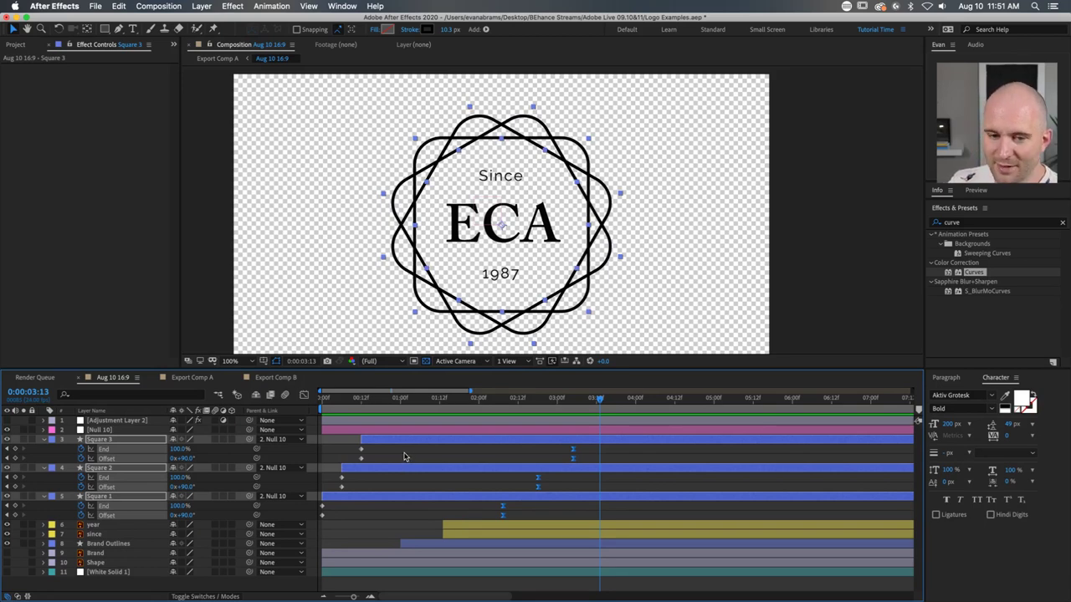
left_click_drag(589, 451, 495, 520)
left_click(303, 395)
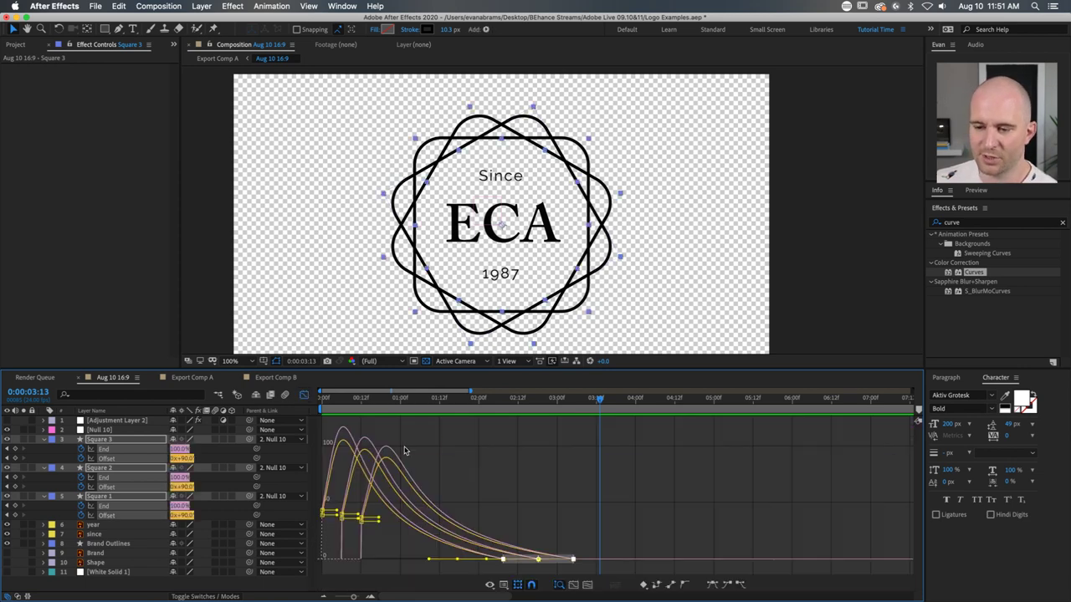
Step: Select the end keyframes of the Square curves in the Graph Editor
left_click(459, 500)
left_click_drag(596, 522, 473, 580)
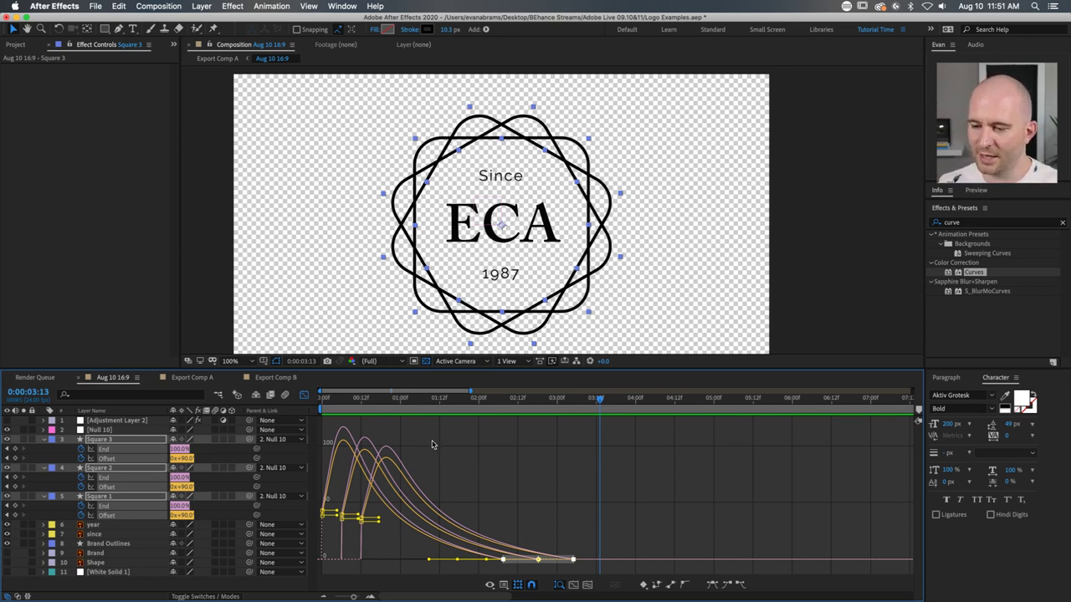
left_click_drag(432, 443, 301, 524)
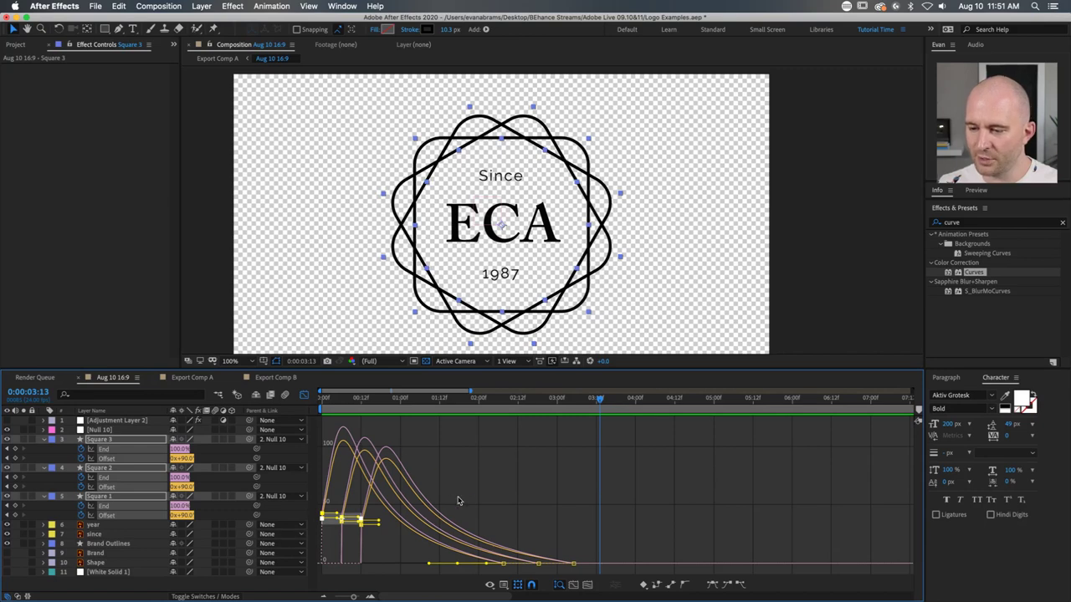
left_click(366, 520)
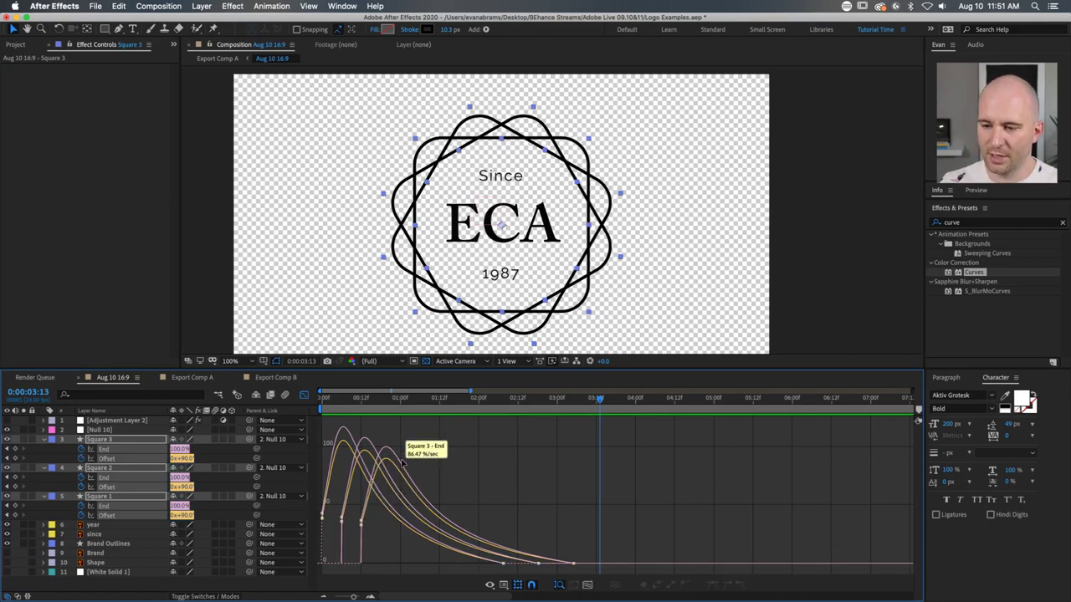
left_click_drag(589, 550, 460, 582)
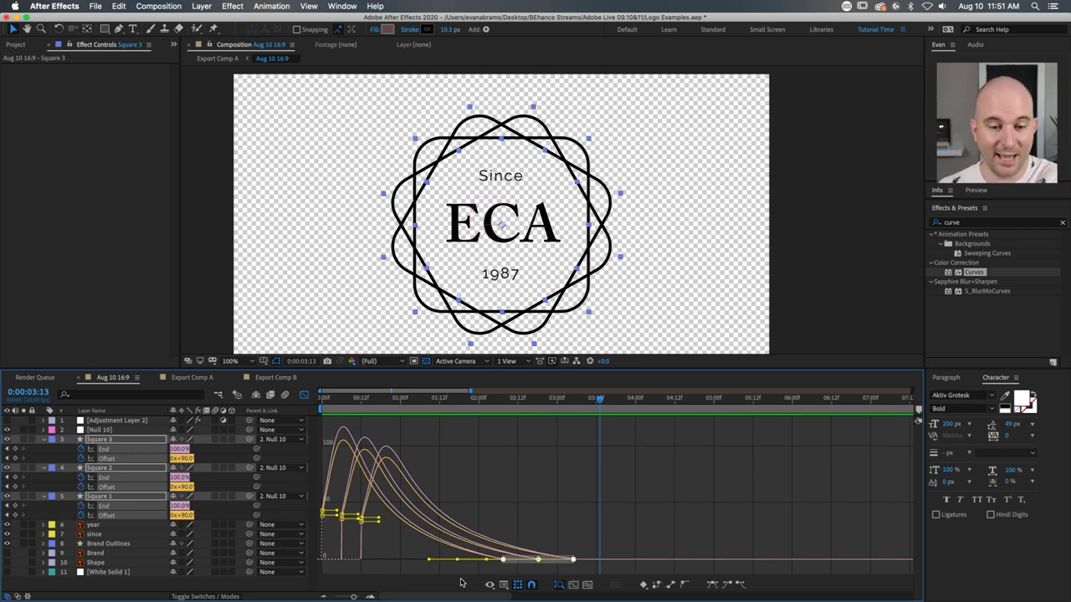
Step: Shift Square 3 and Square 2's final End and Offset keyframes slightly later, previewing at 3:07
left_click(303, 394)
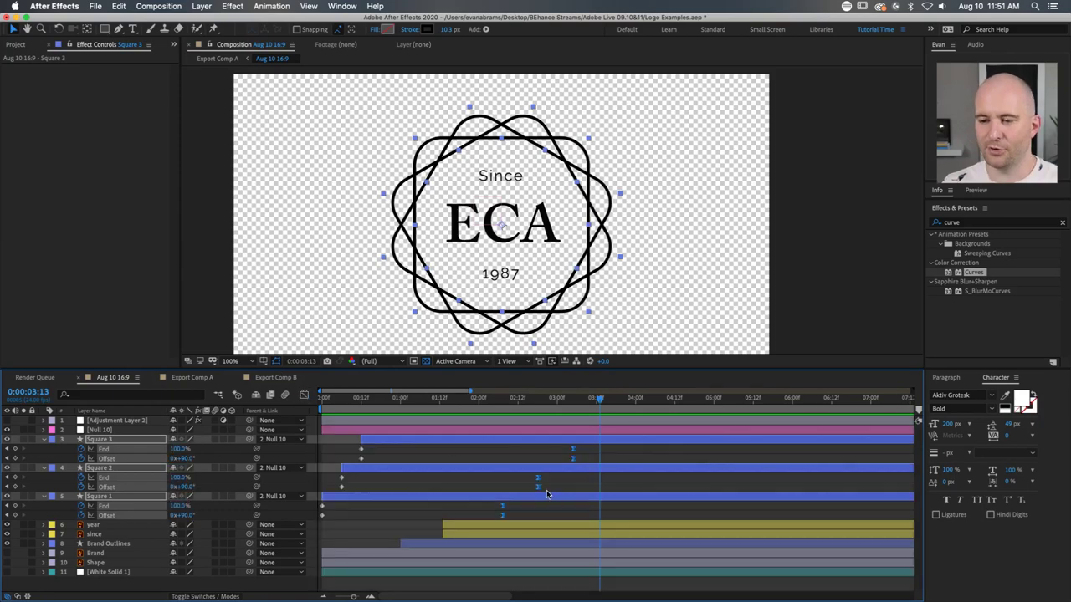
key("F2")
mouse_move(502, 400)
left_mouse_down()
mouse_move(390, 410)
mouse_move(364, 427)
mouse_move(402, 423)
left_mouse_up()
left_click_drag(599, 445, 491, 515)
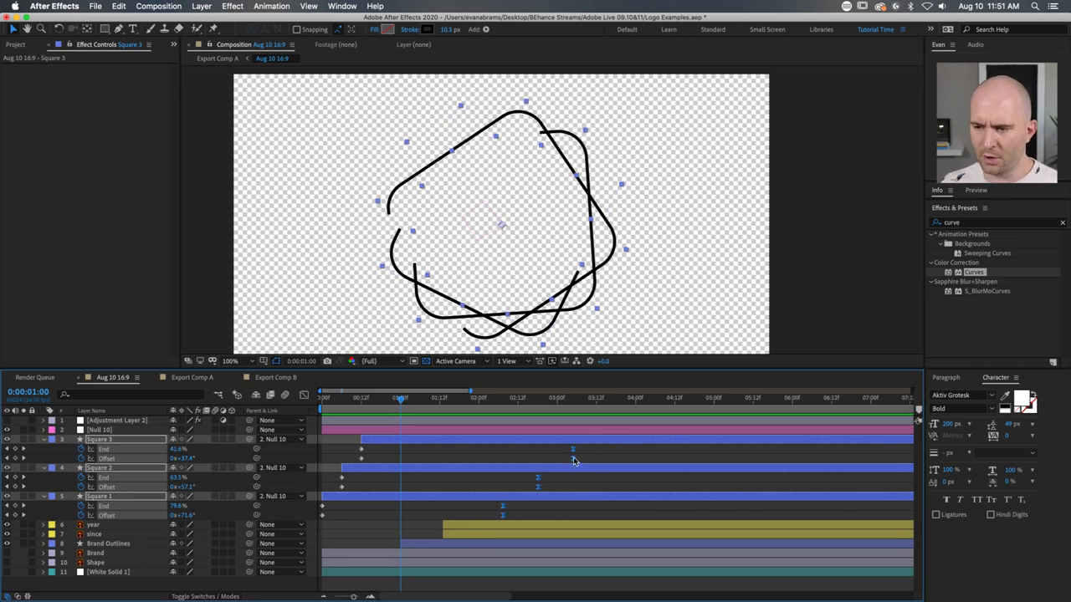
left_click_drag(573, 457, 581, 464)
key("space")
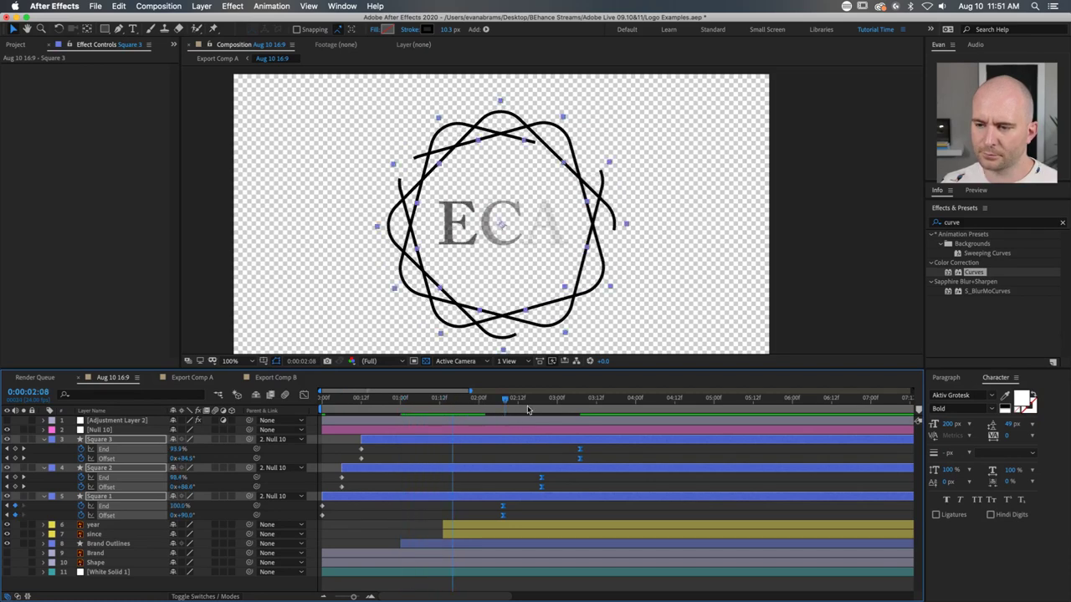
left_click(580, 400)
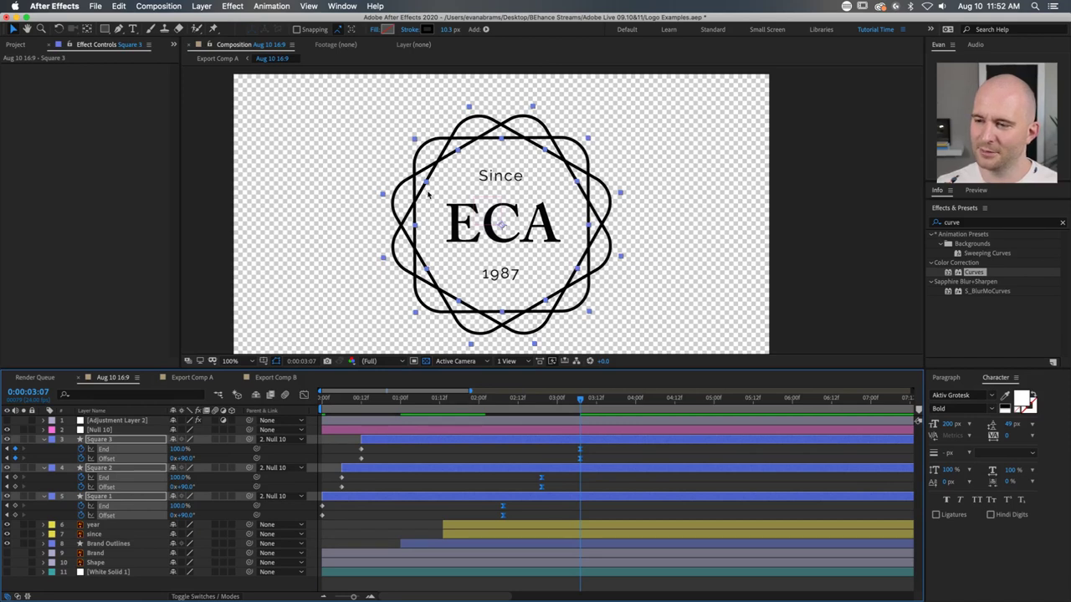
left_click(600, 449)
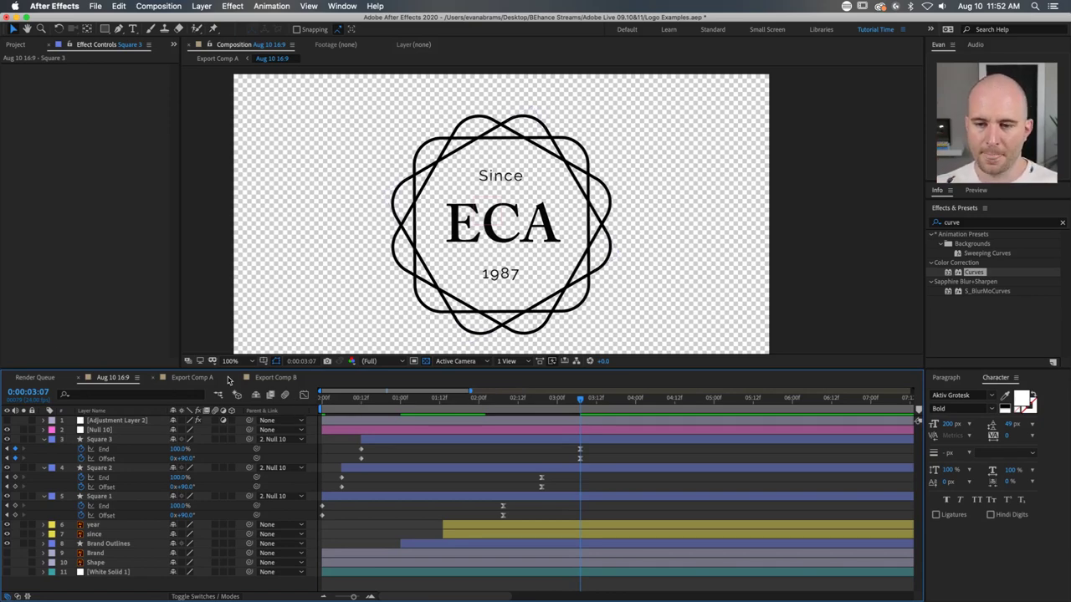
Step: Switch to Export Comp A and scrub the white badge building over the floral photo
left_click(192, 377)
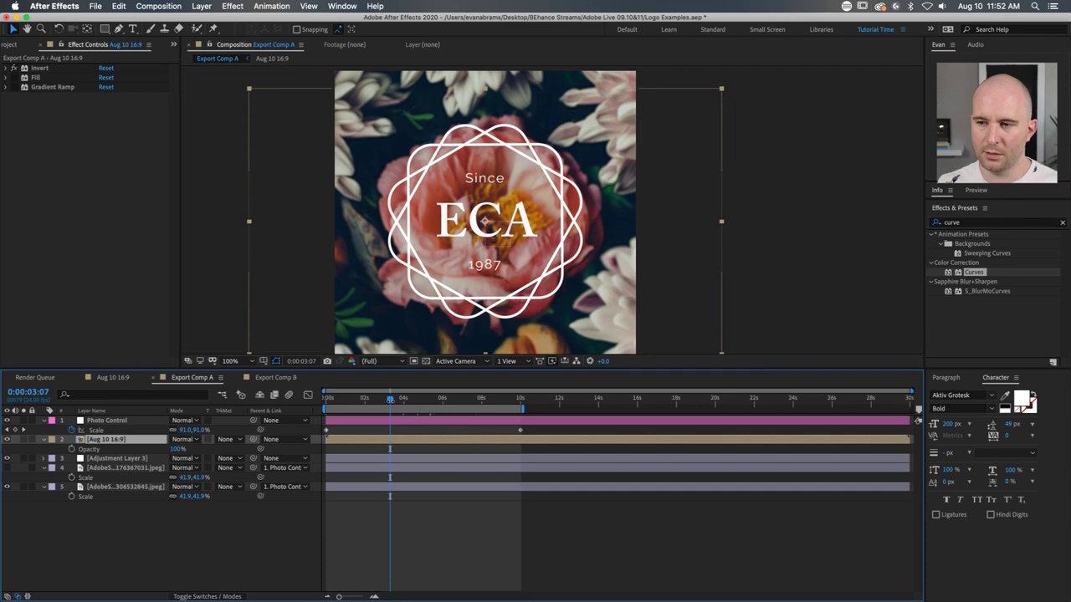
mouse_move(391, 402)
left_mouse_down()
mouse_move(332, 410)
mouse_move(378, 400)
left_mouse_up()
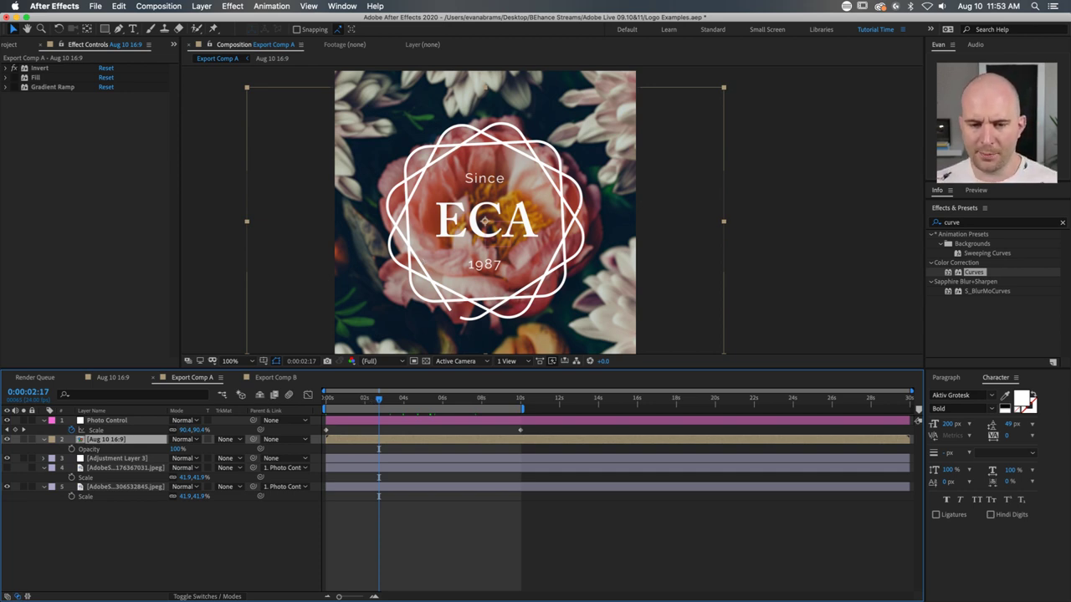
left_click(416, 519)
mouse_move(382, 401)
left_mouse_down()
mouse_move(350, 401)
mouse_move(383, 406)
left_mouse_up()
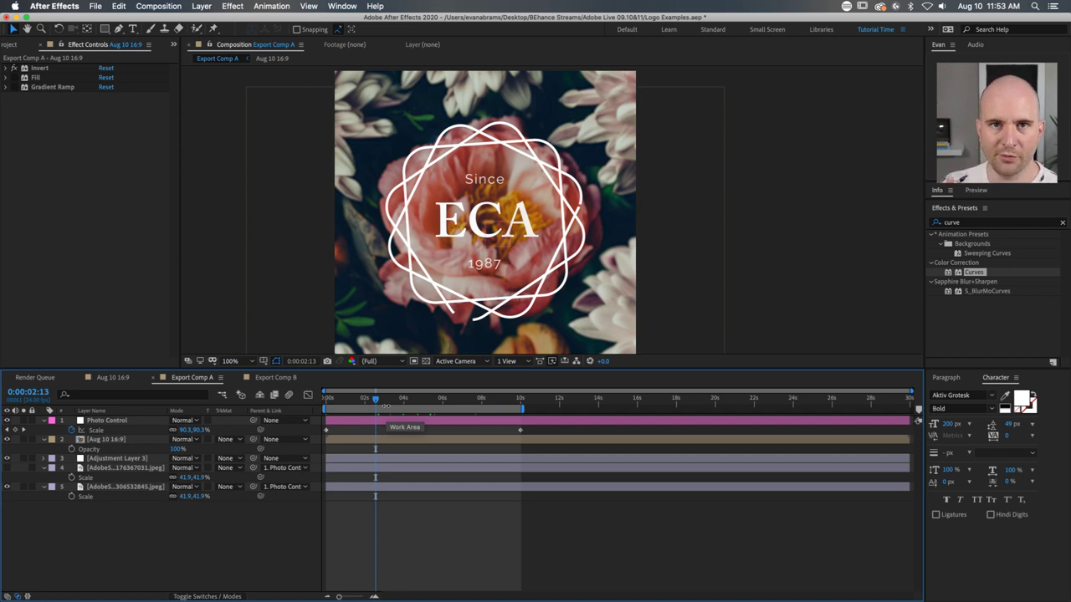
mouse_move(376, 398)
left_mouse_down()
mouse_move(327, 398)
mouse_move(386, 393)
left_mouse_up()
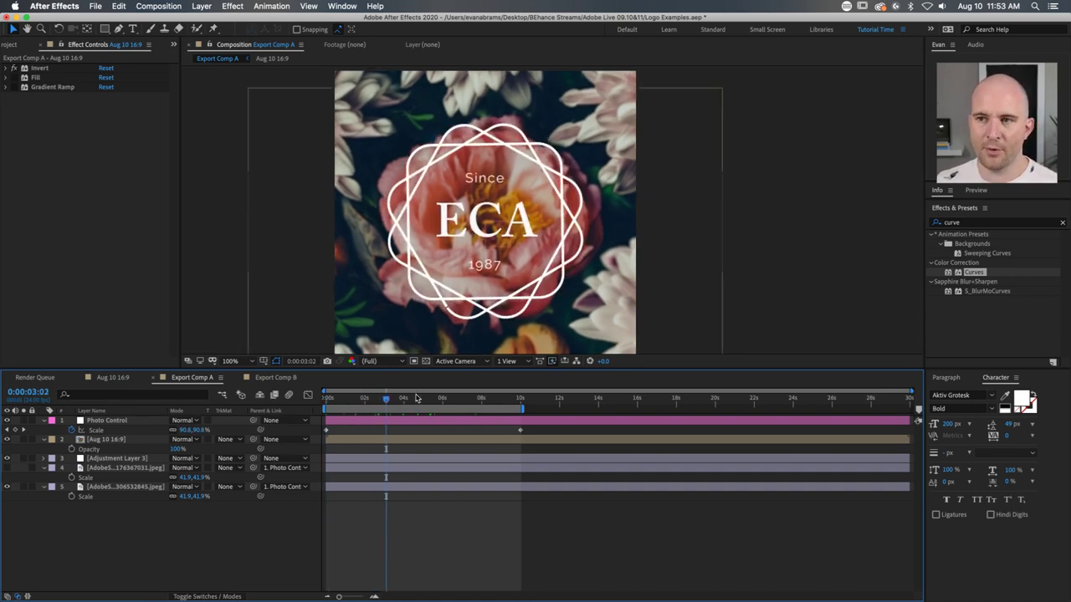
left_click(107, 420)
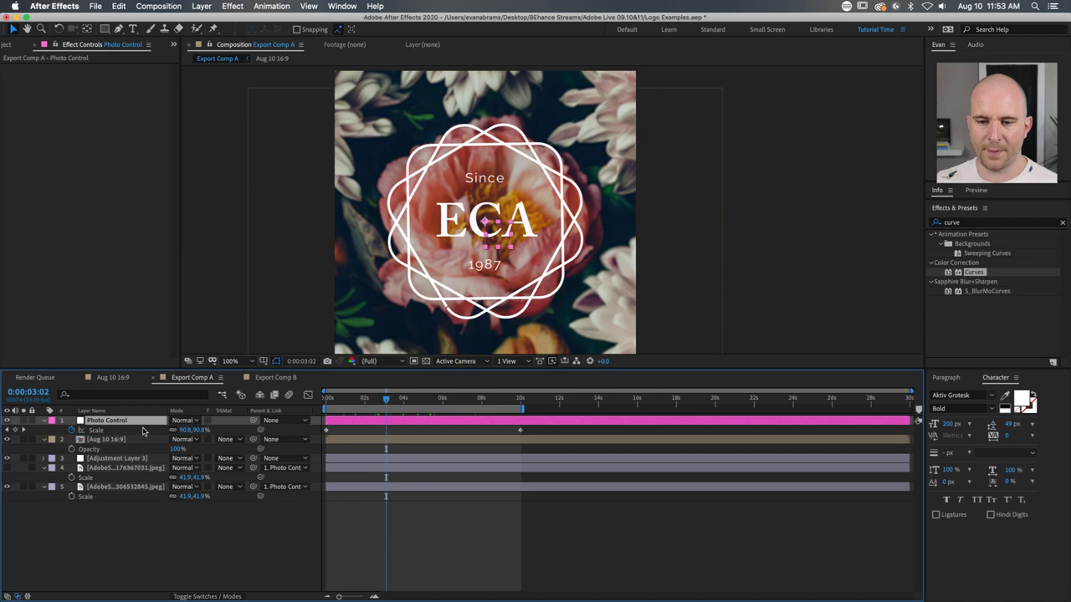
left_click_drag(386, 398, 446, 398)
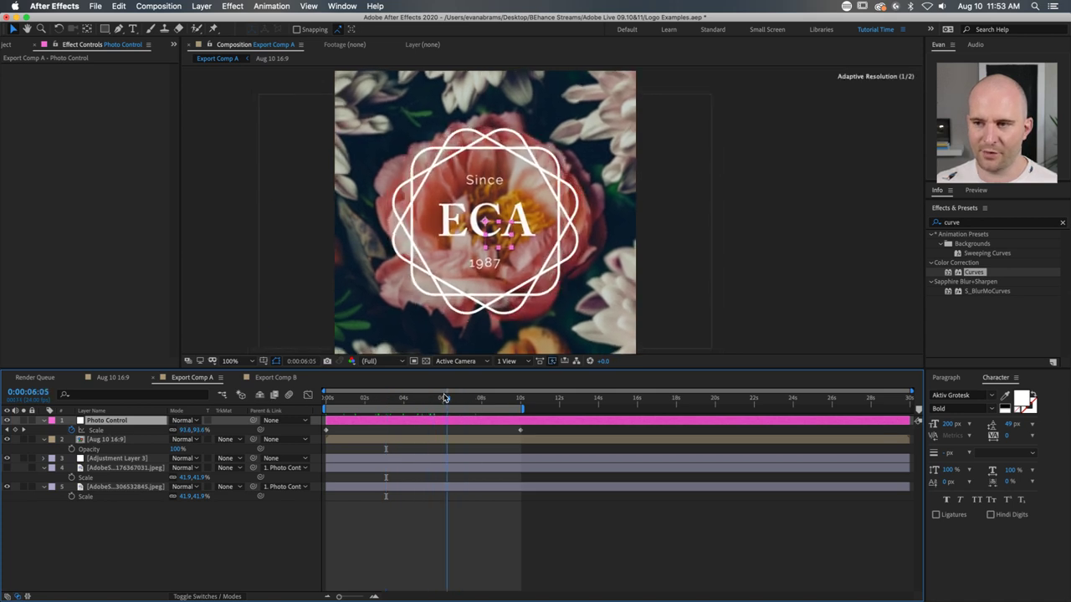
left_click(107, 459)
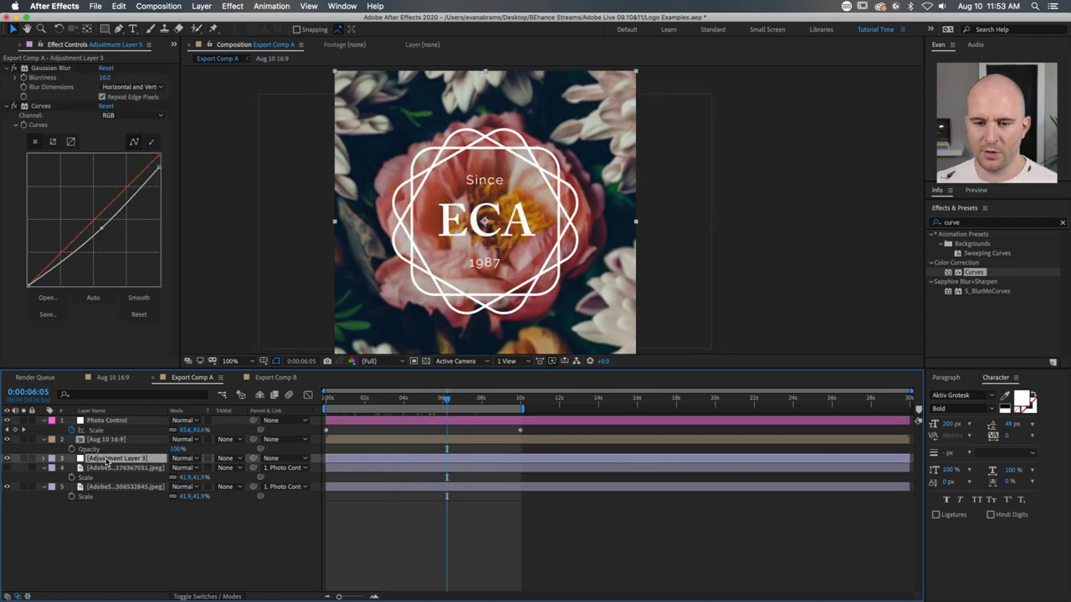
left_click(62, 69)
left_click(48, 106)
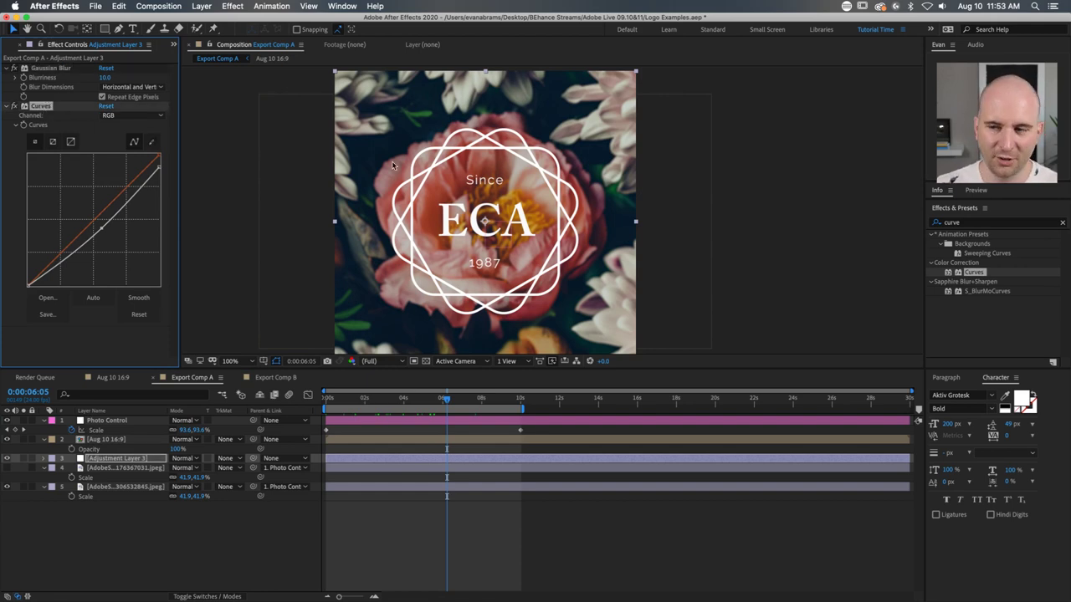
left_click(483, 444)
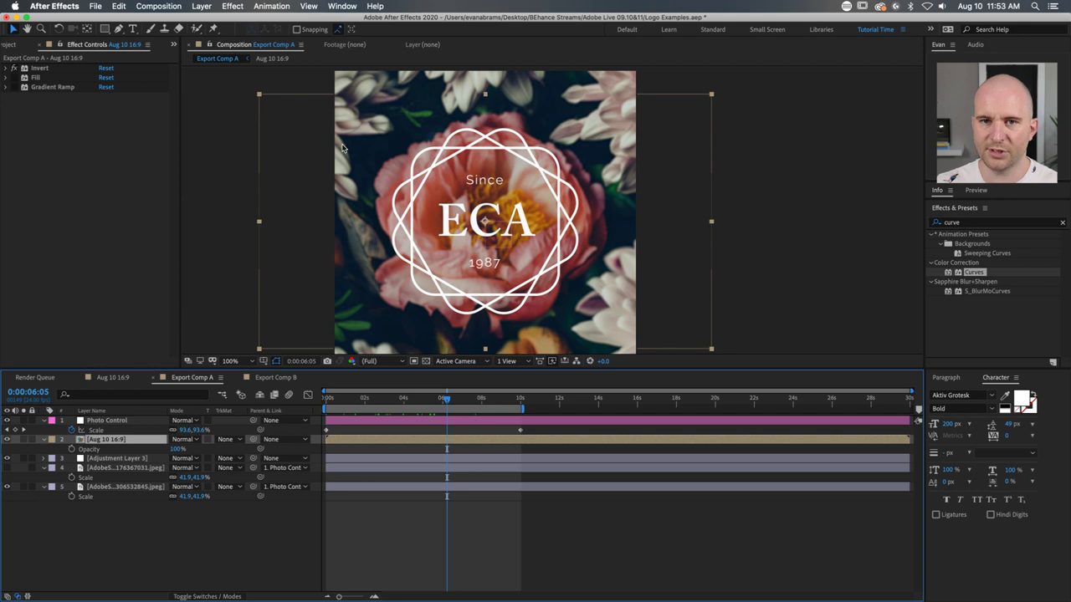
left_click(15, 70)
left_click(15, 71)
left_click(14, 71)
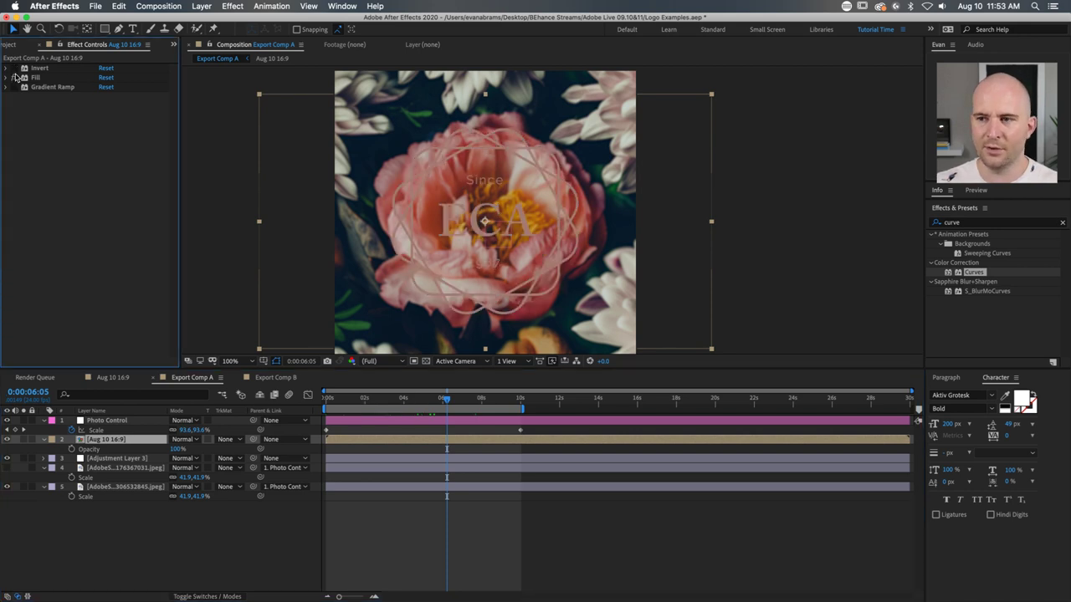
left_click(14, 70)
left_click(13, 88)
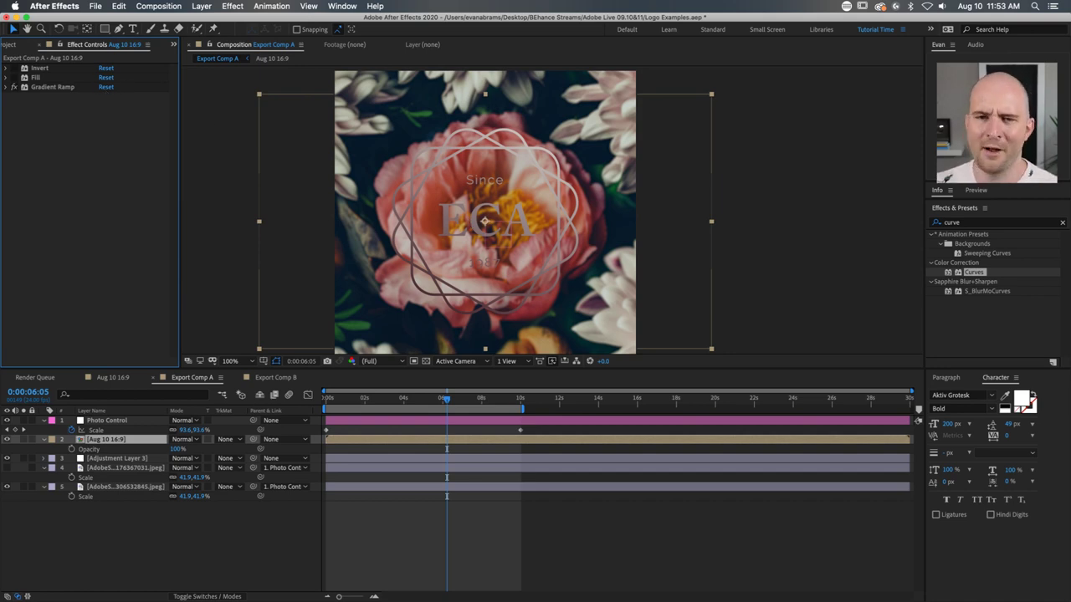
left_click(14, 88)
left_click(13, 88)
left_click(14, 88)
left_click(14, 88)
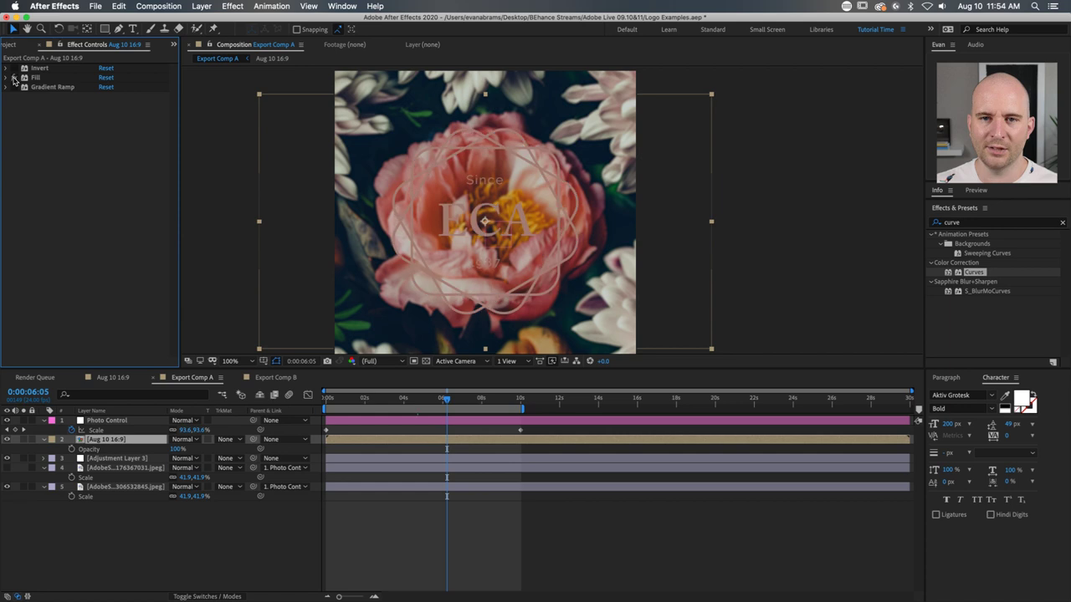
left_click(13, 77)
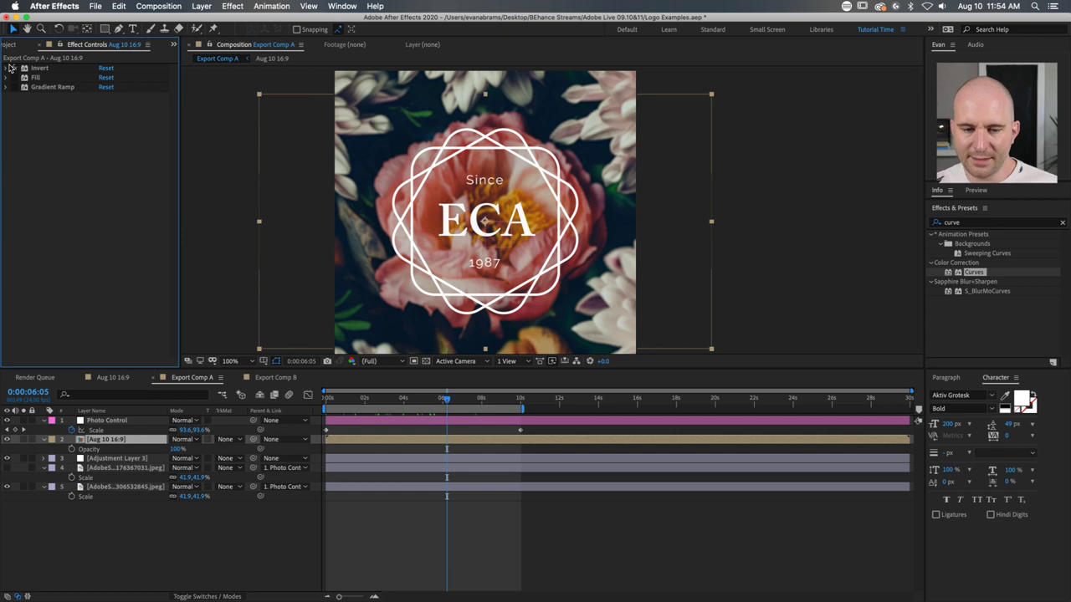
left_click(449, 505)
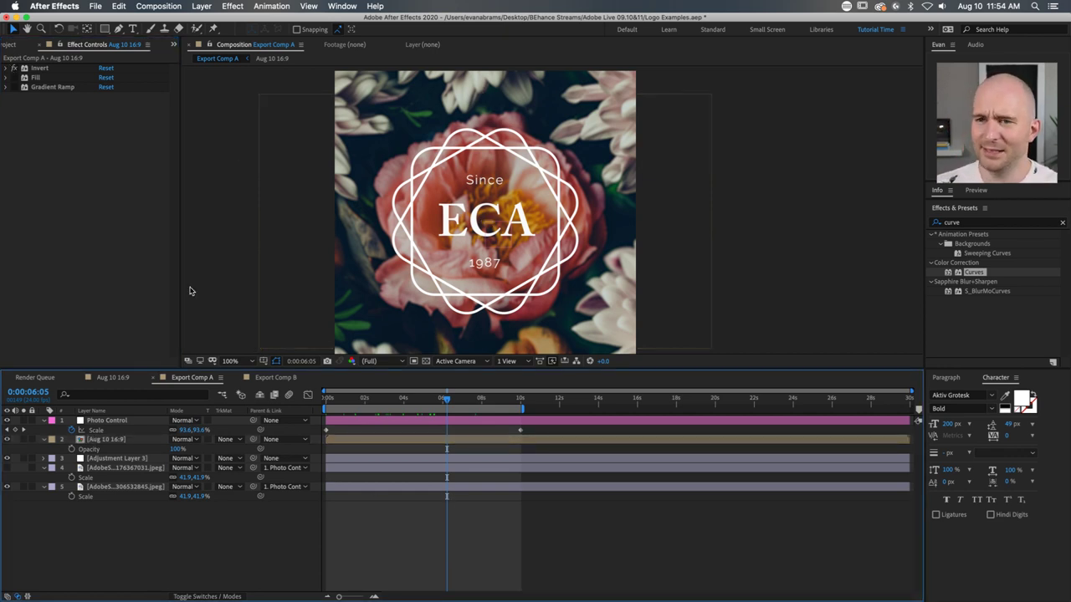
Step: Collapse the layer properties and add Export Comp A to the Adobe Media Encoder queue
key("u")
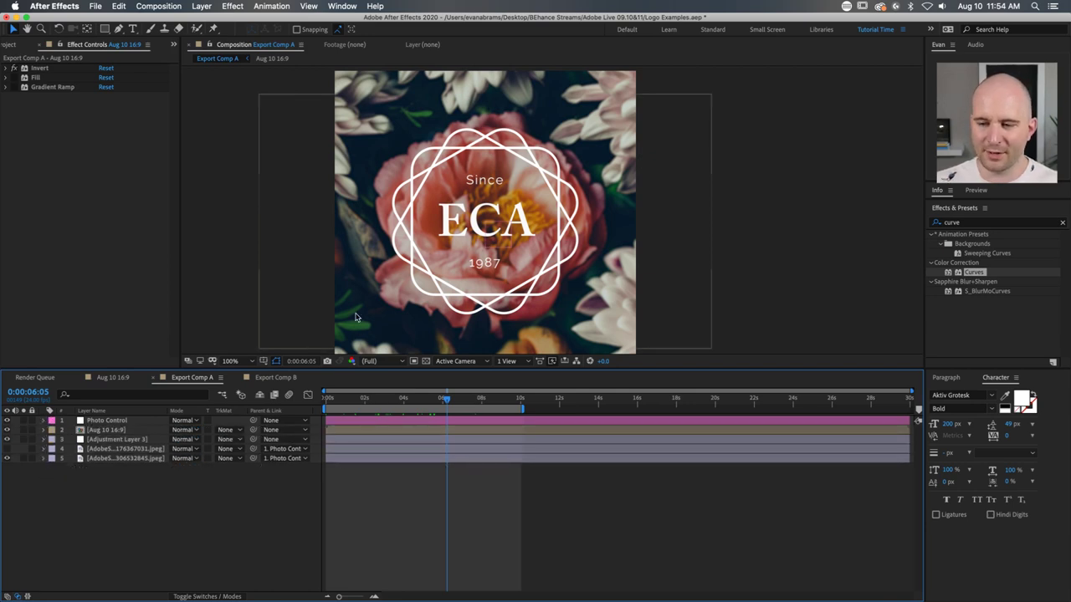
left_click(174, 6)
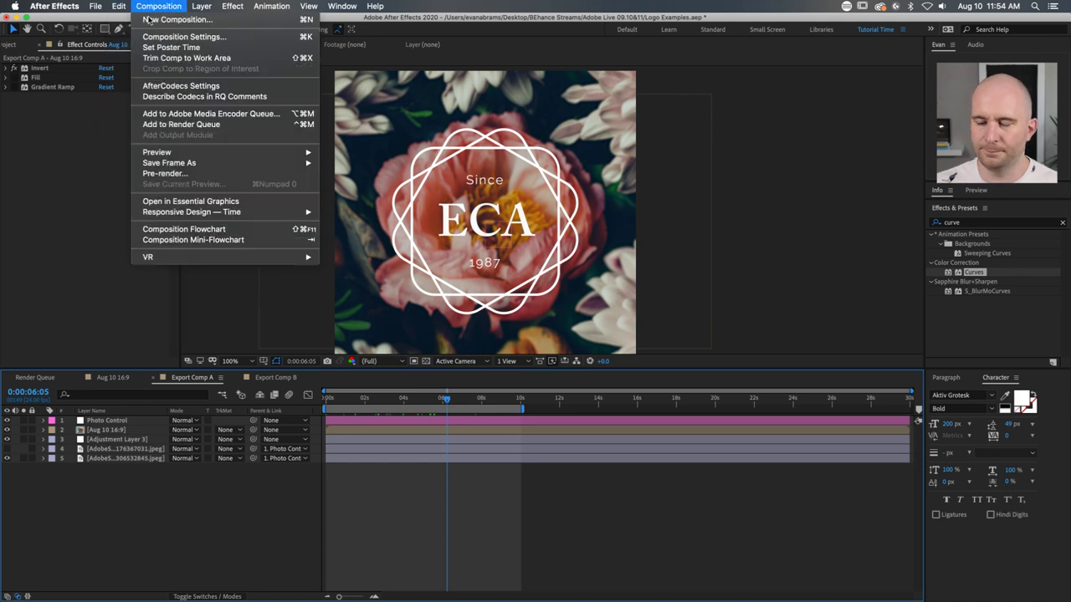
left_click(193, 114)
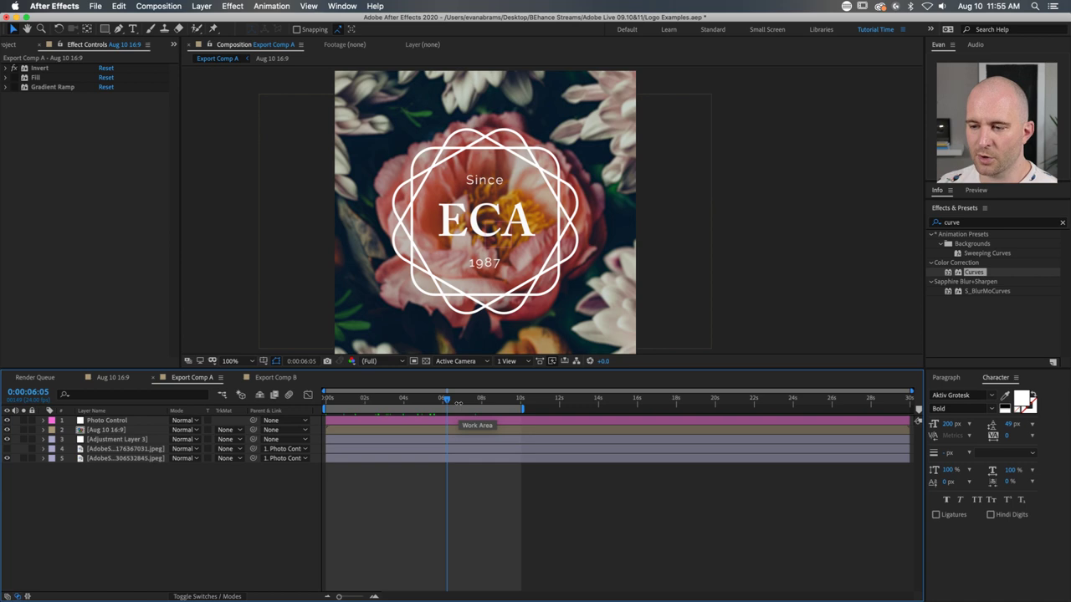
Step: Trim the composition to the 10-second work area, then undo to keep the original length
right_click(504, 410)
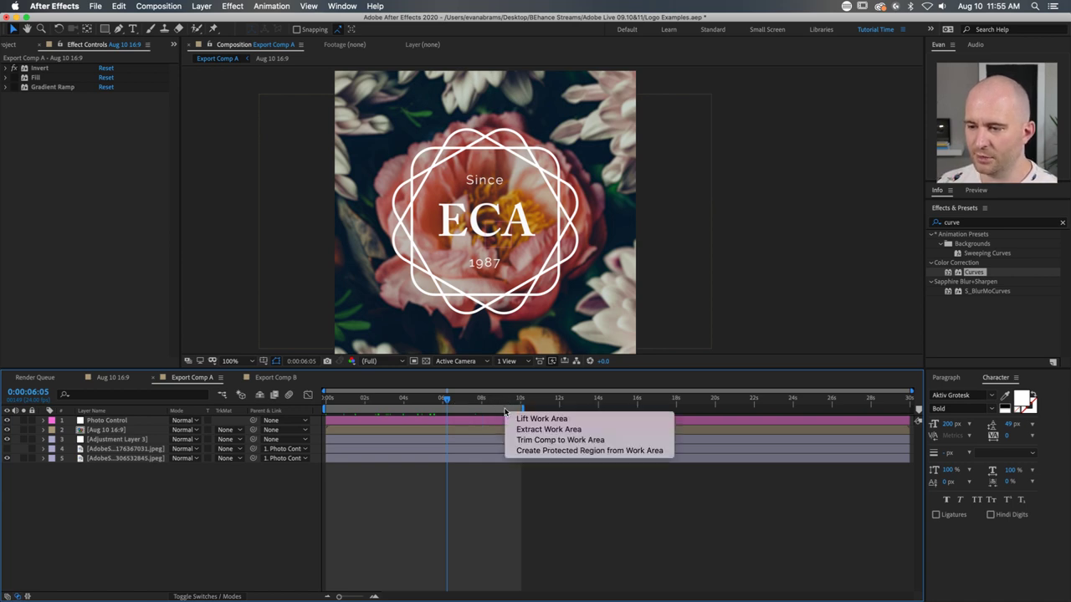
left_click(527, 440)
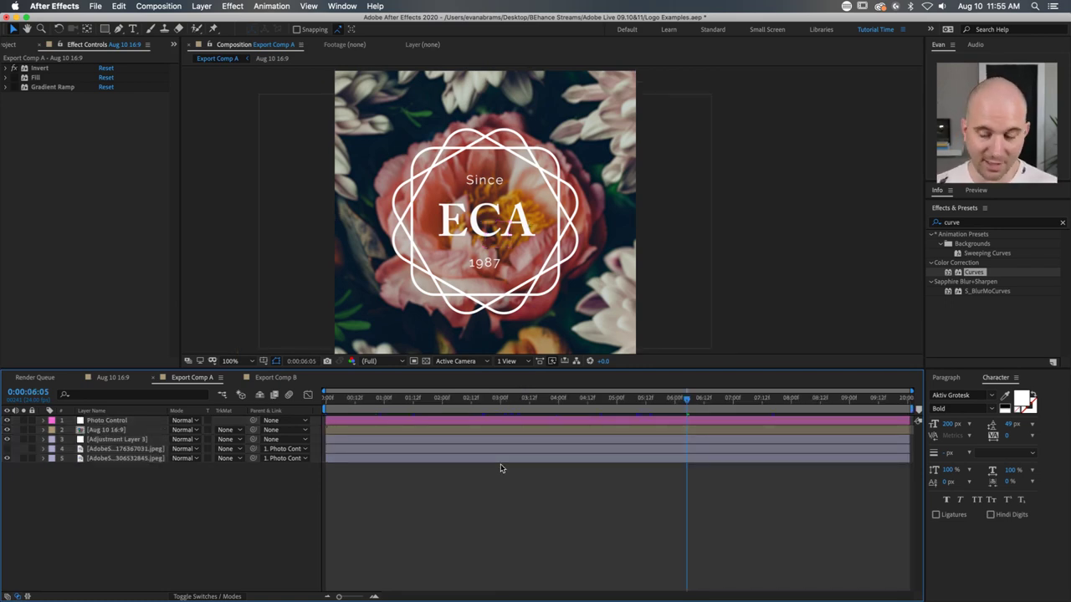
key("super+z")
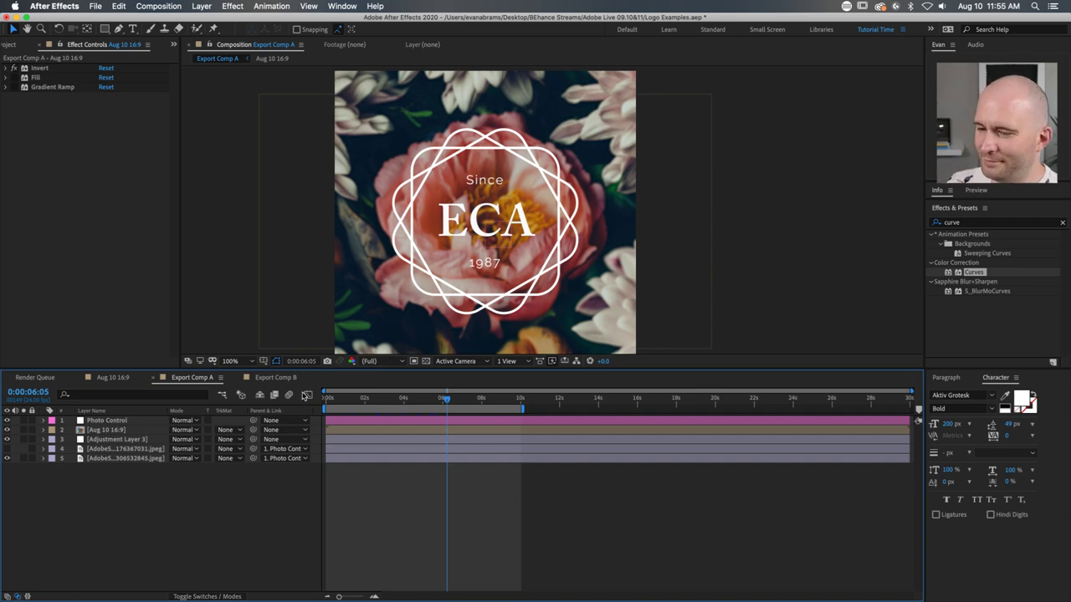
Step: Check Export Comp A's composition settings without changes, then switch to Media Encoder
left_click(220, 377)
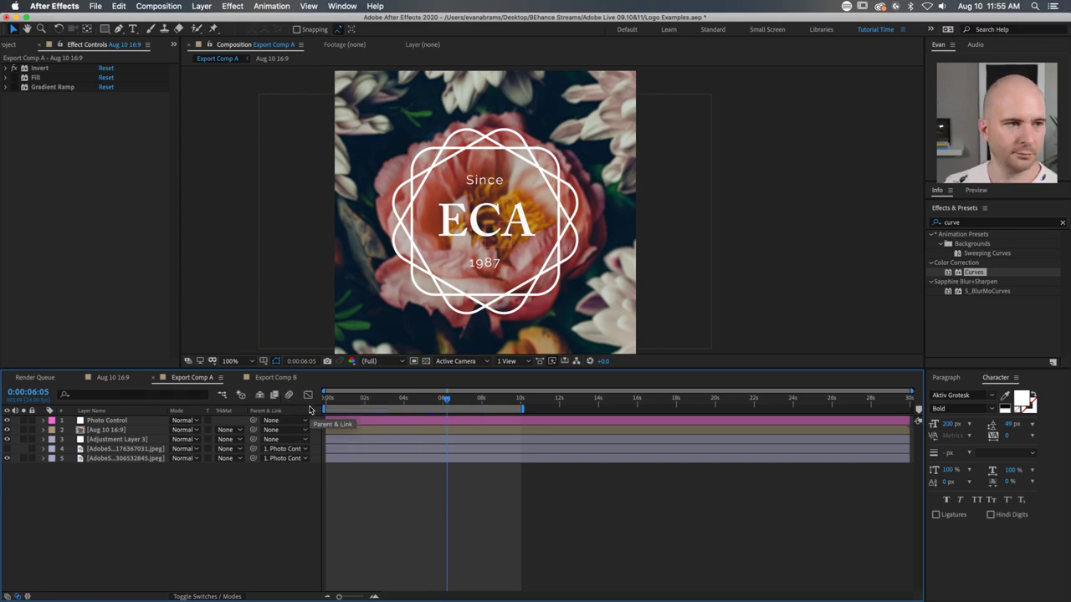
left_click(221, 378)
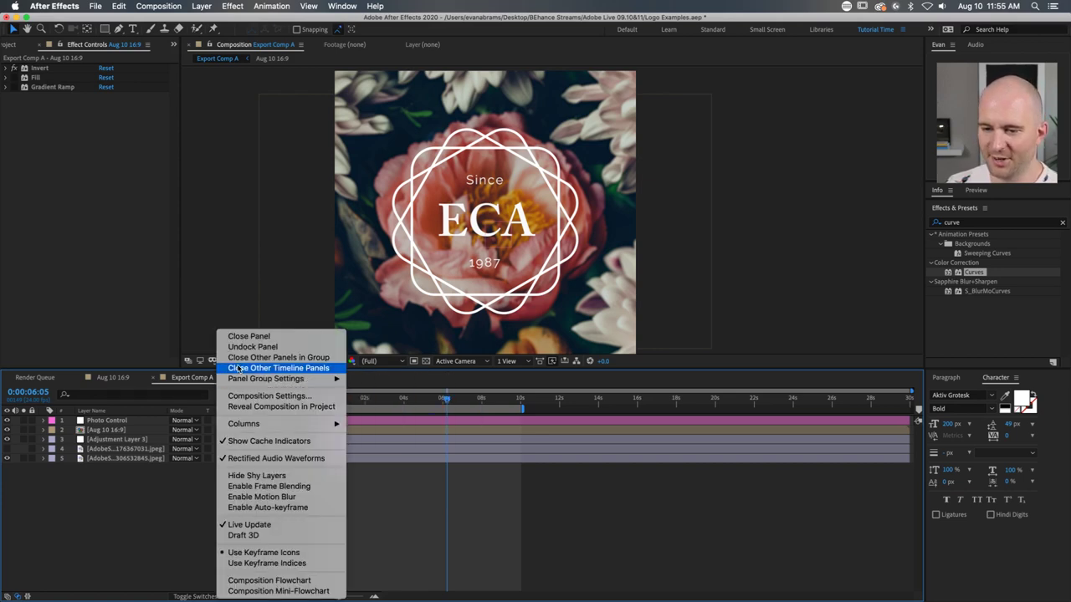
left_click(251, 396)
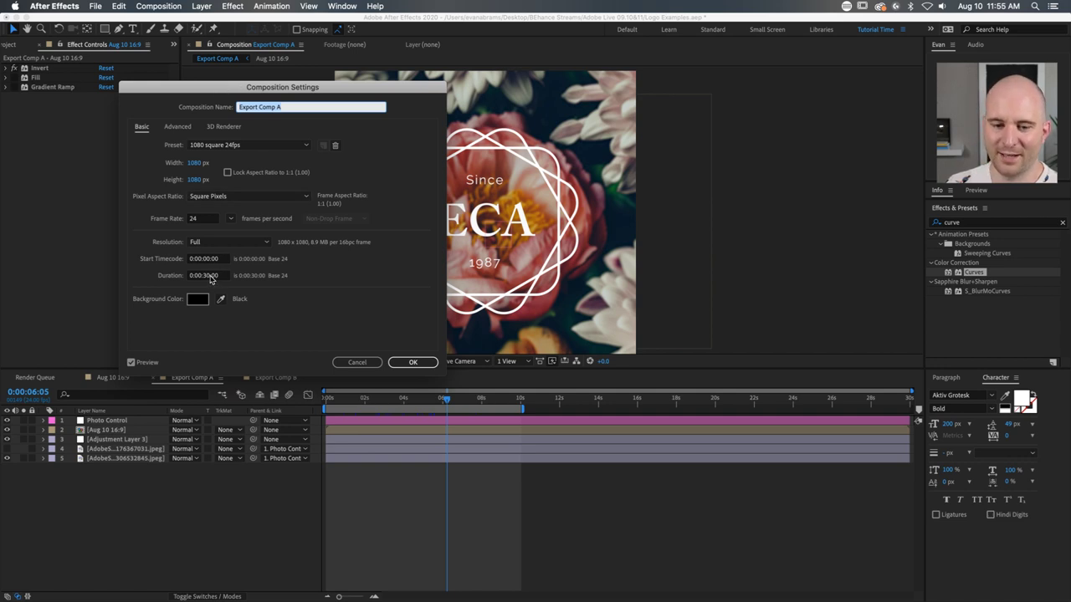
left_click(363, 363)
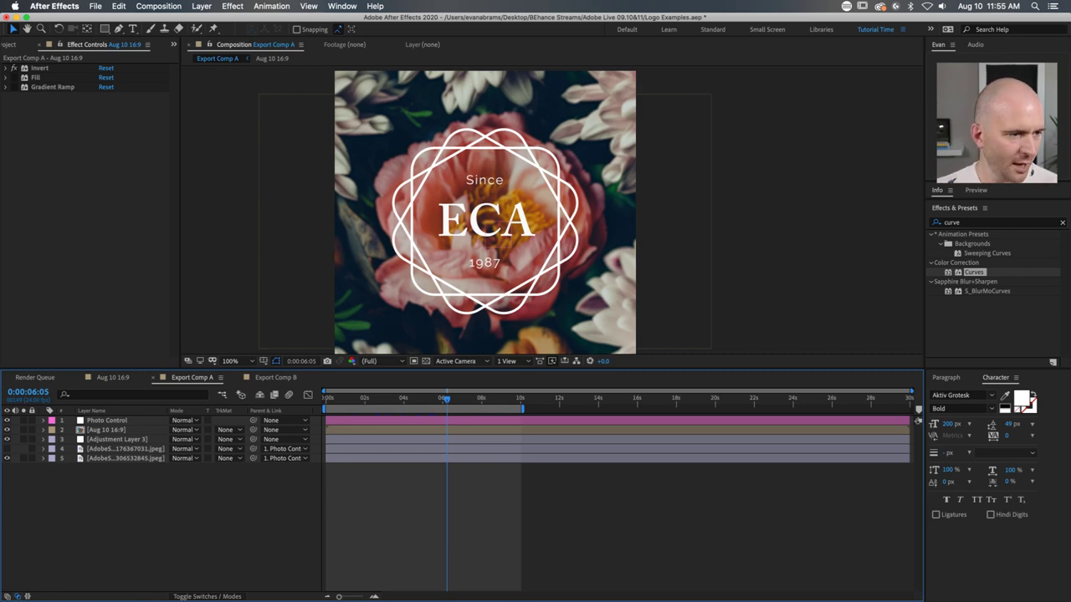
key("super+alt+m")
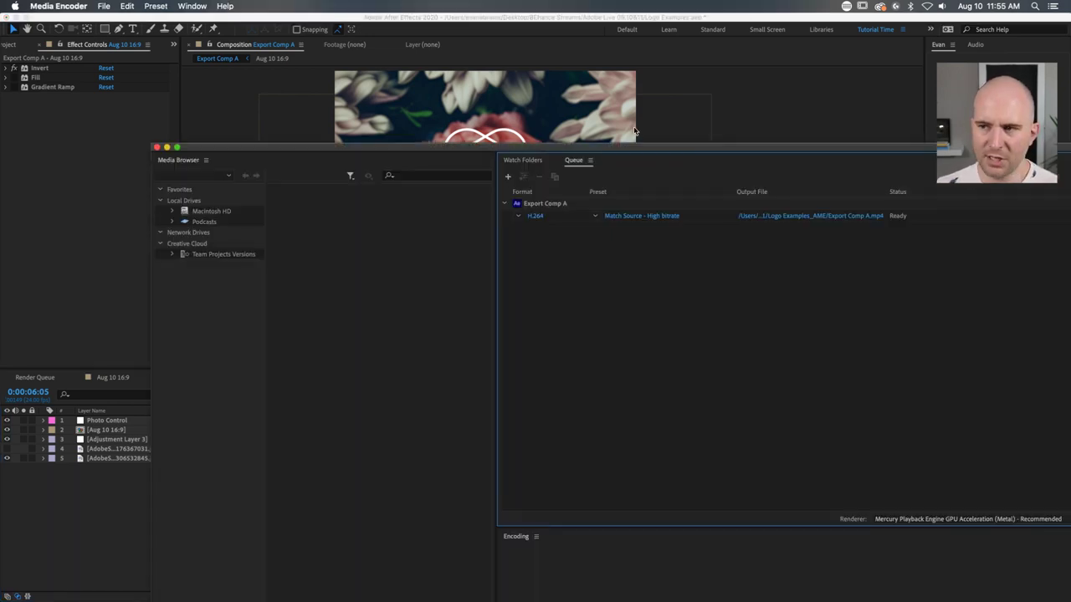
Step: Move and shrink the Media Encoder window so the comp shows behind it
left_click_drag(619, 144, 498, 73)
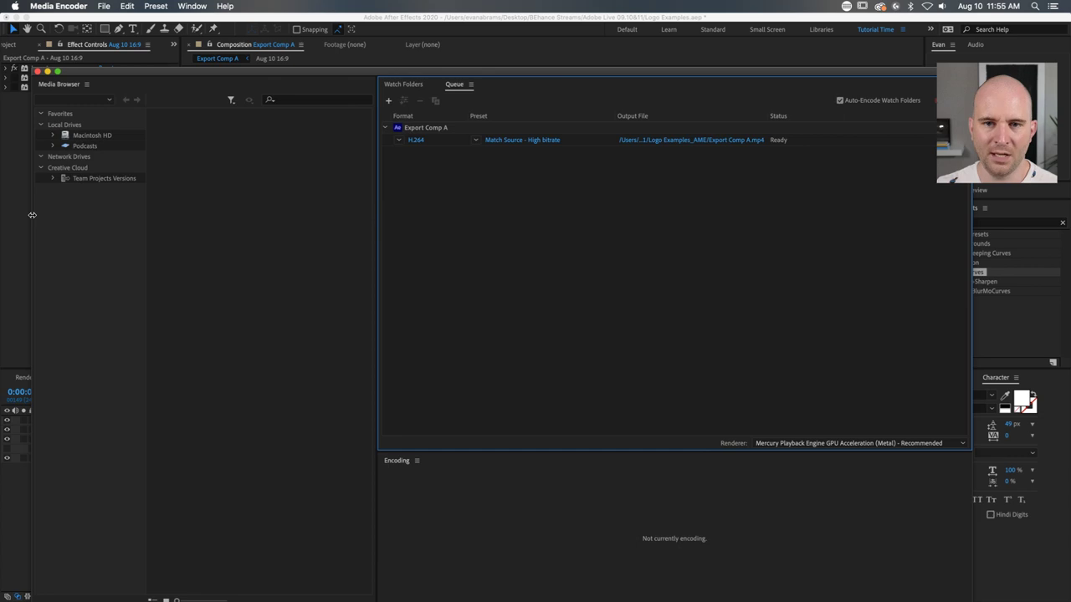
left_click_drag(34, 215, 320, 215)
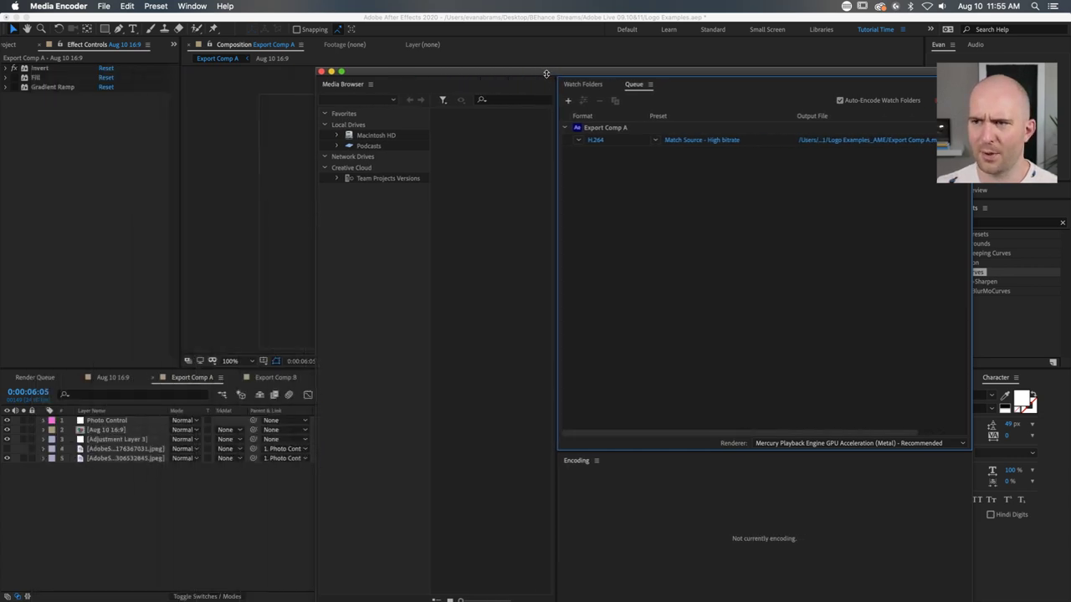
left_click_drag(547, 72, 372, 144)
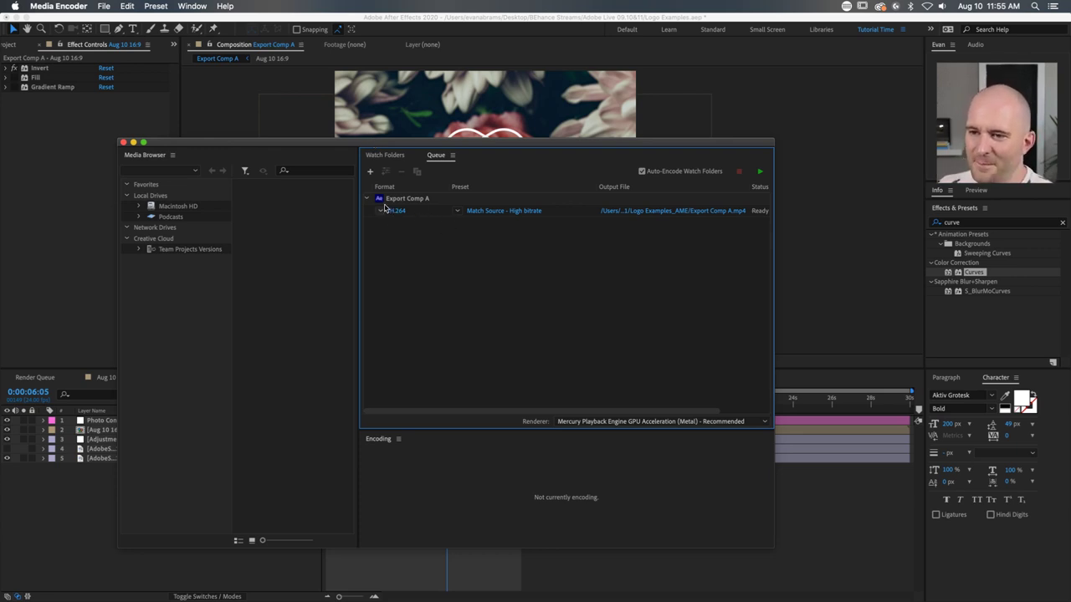
Step: Keep the H.264 preset at Match Source - High bitrate and return to After Effects
left_click(458, 211)
scroll(492, 314, "down", 5)
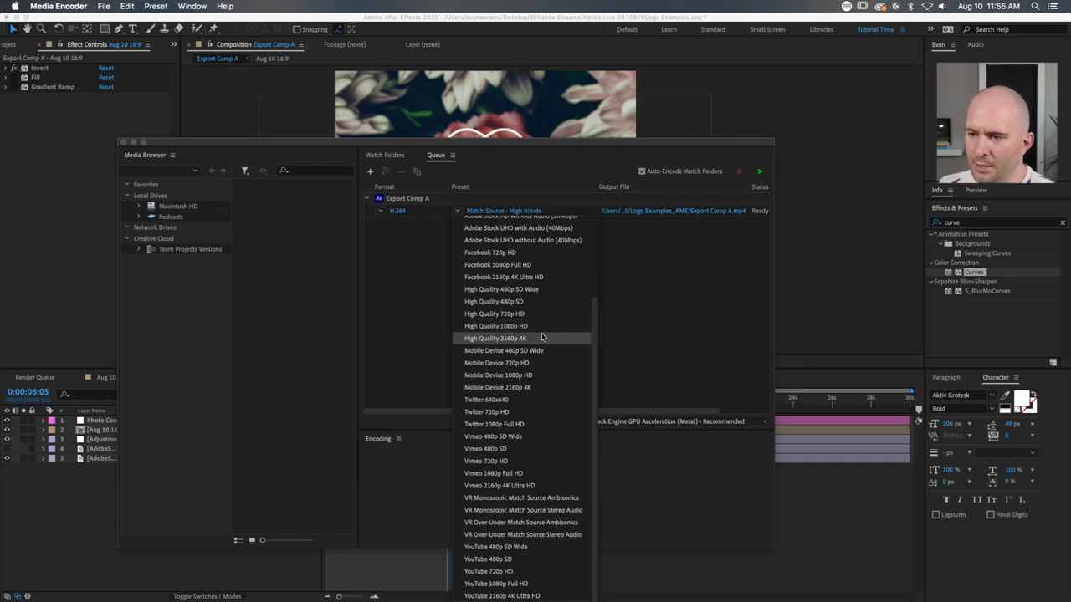
scroll(596, 288, "up", 10)
left_click(596, 233)
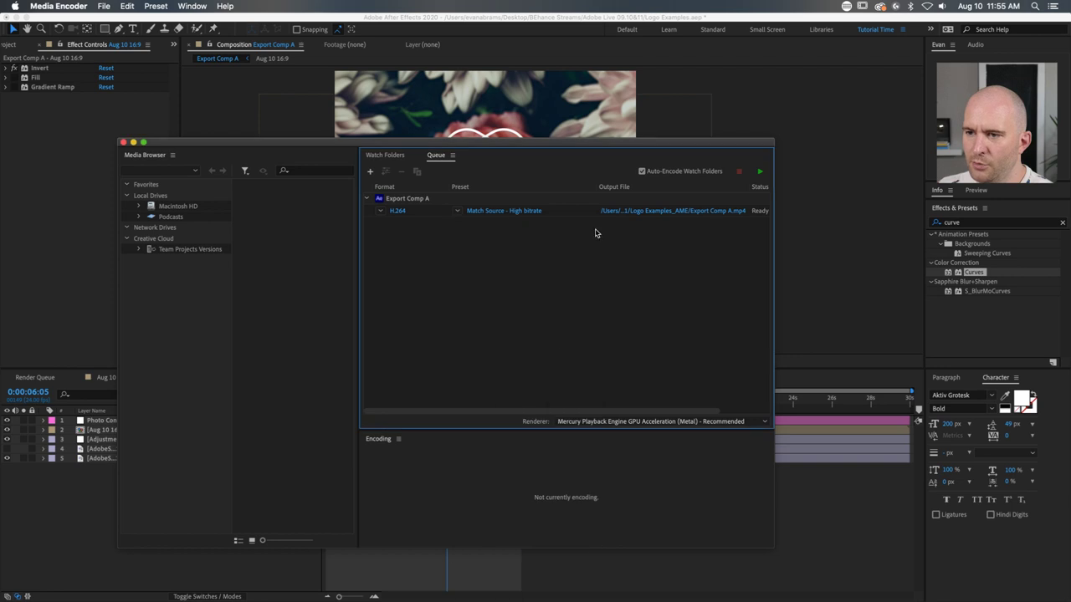
mouse_move(507, 212)
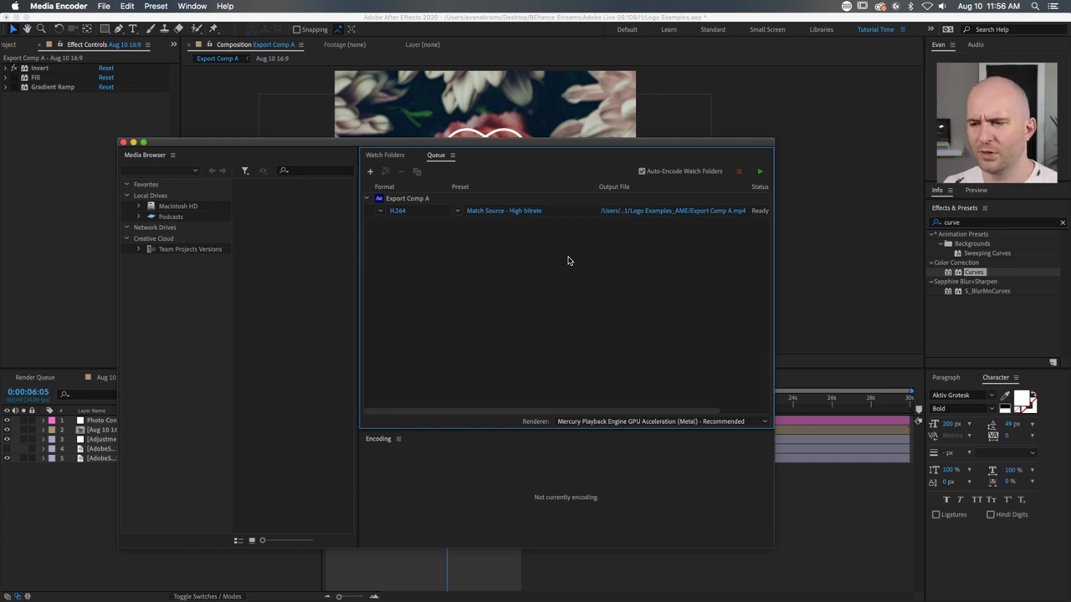
left_click(123, 143)
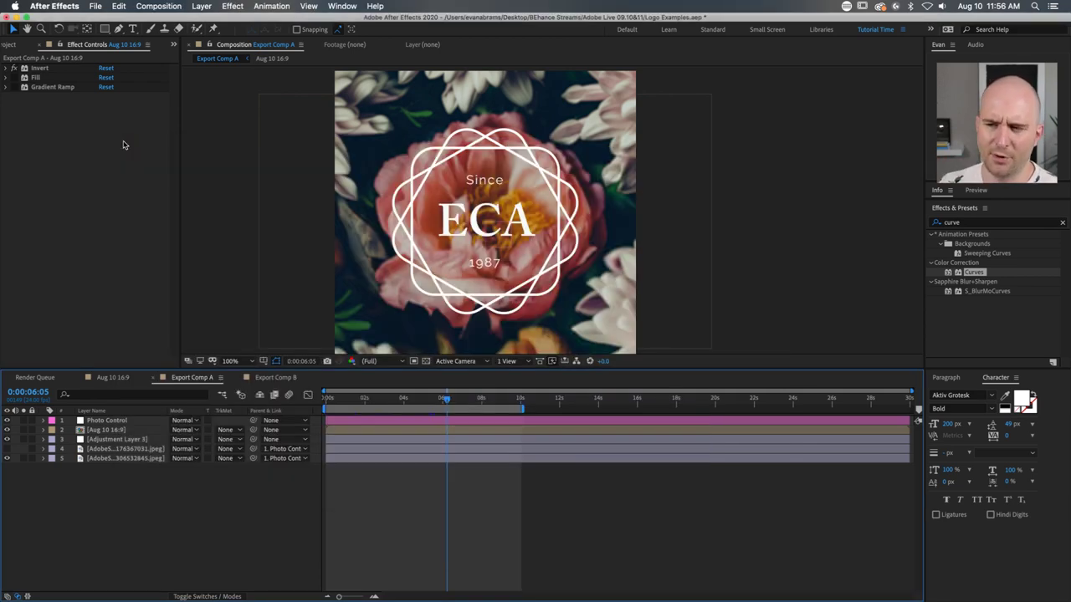